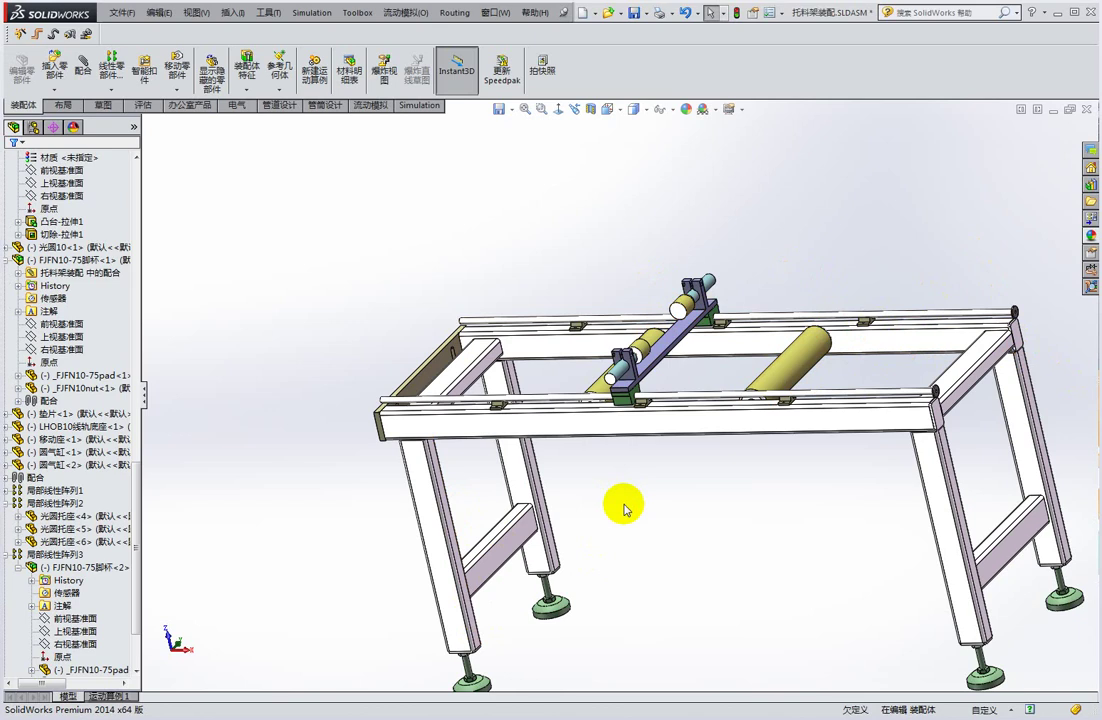
# Zoom out on the rack assembly to see it whole.
pyautogui.scroll(5, 622, 507)
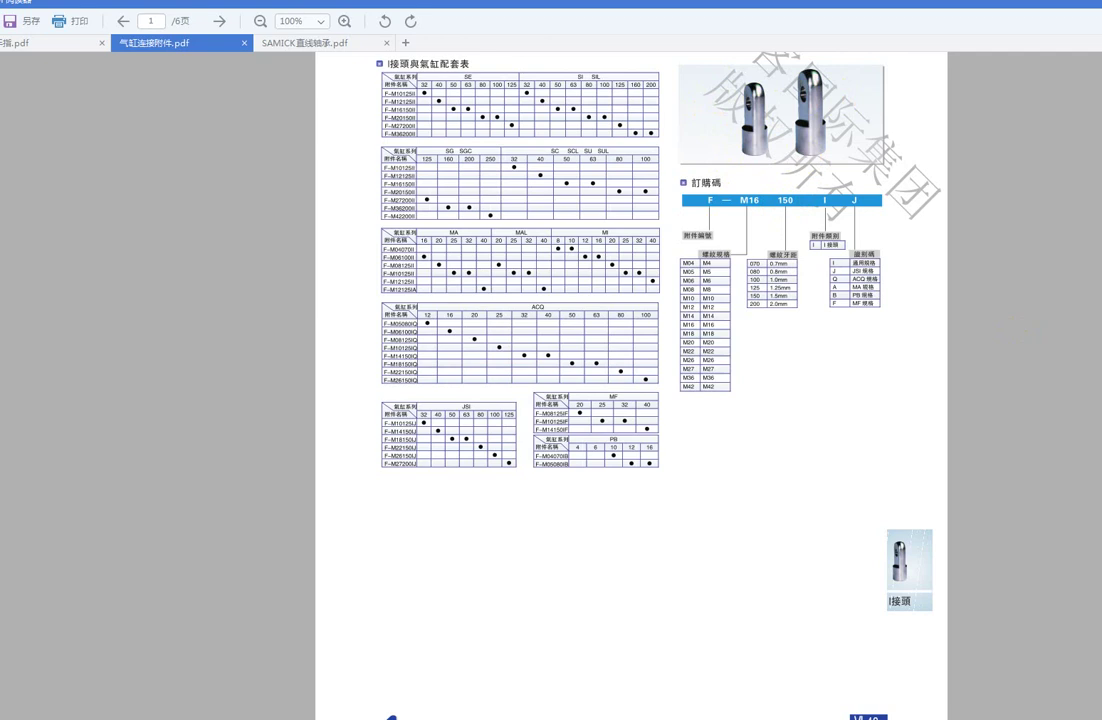
pyautogui.moveTo(770, 284); pyautogui.dragTo(790, 303)
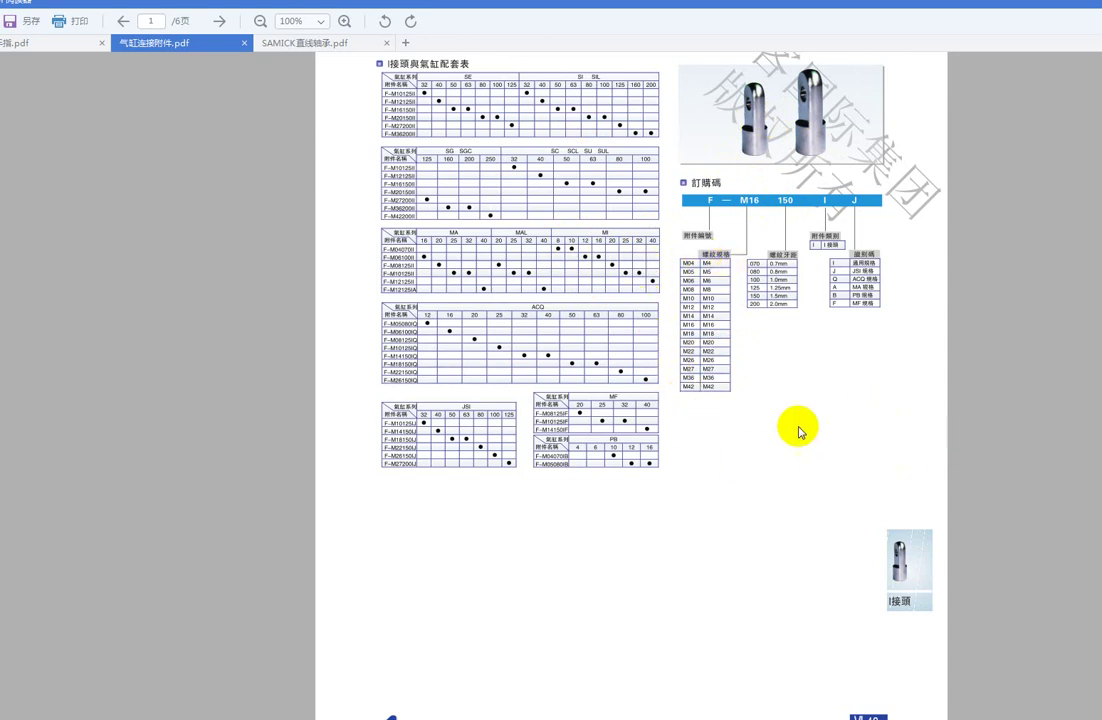
# Scroll down to page 3 with the Y-joint tables and F-M16 150 Y J ordering code.
pyautogui.scroll(-2, 699, 444)
pyautogui.scroll(-4, 649, 443)
pyautogui.scroll(-3, 635, 408)
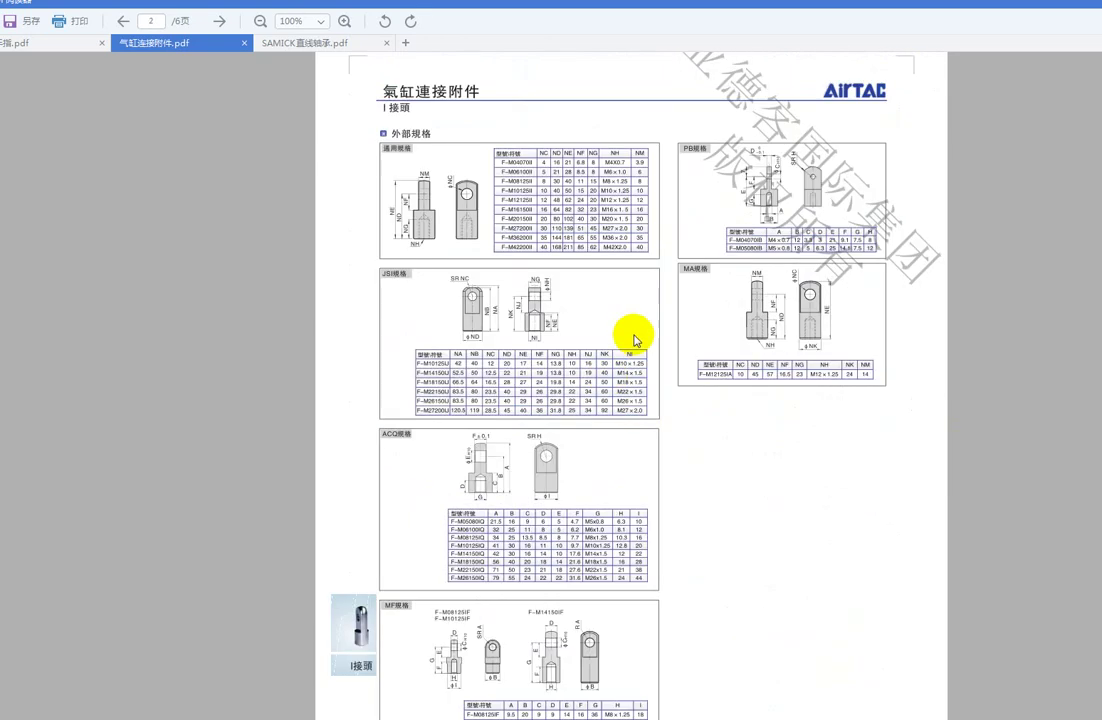
pyautogui.scroll(-2, 635, 337)
pyautogui.scroll(-3, 512, 340)
pyautogui.scroll(-2, 615, 315)
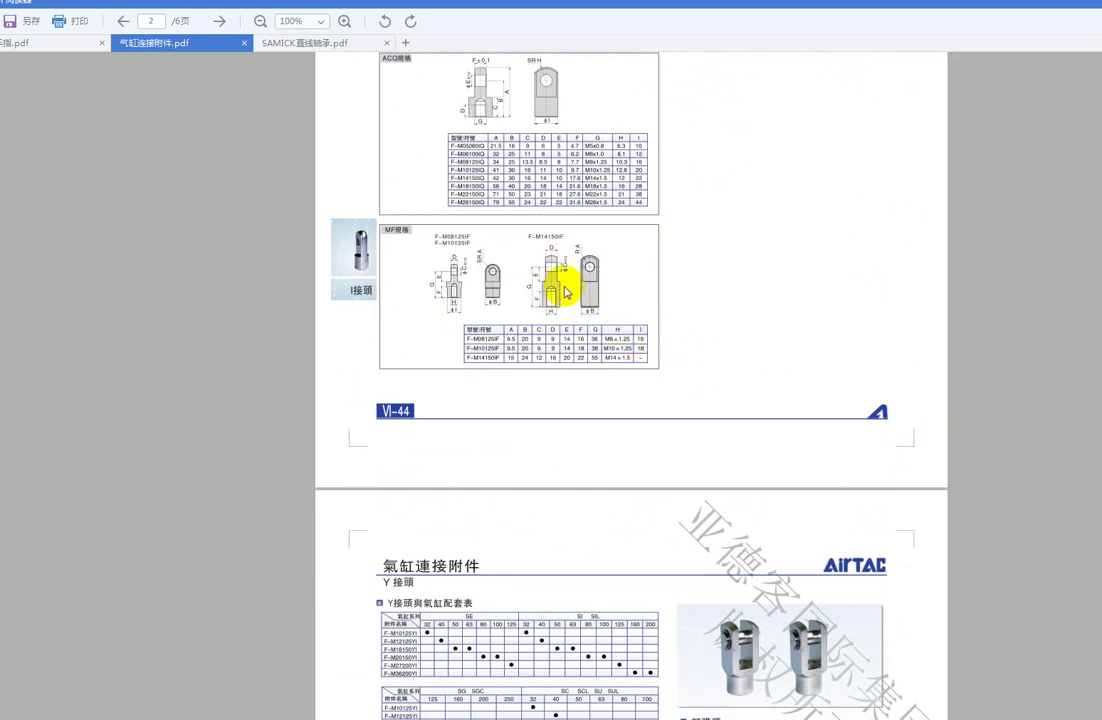
pyautogui.scroll(-3, 566, 293)
pyautogui.scroll(-3, 600, 296)
pyautogui.scroll(-1, 700, 292)
pyautogui.scroll(-1, 722, 200)
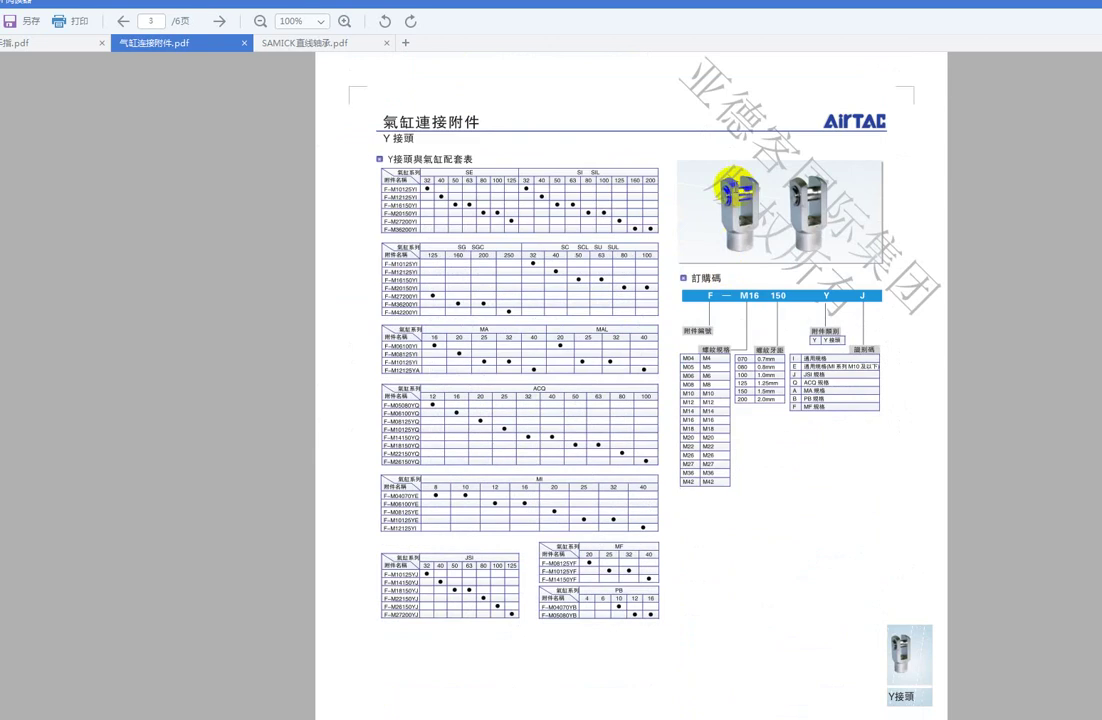
# Sketch red pen marks on the Y-joint photo, then clear the ink.
pyautogui.moveTo(728, 178); pyautogui.dragTo(744, 228)
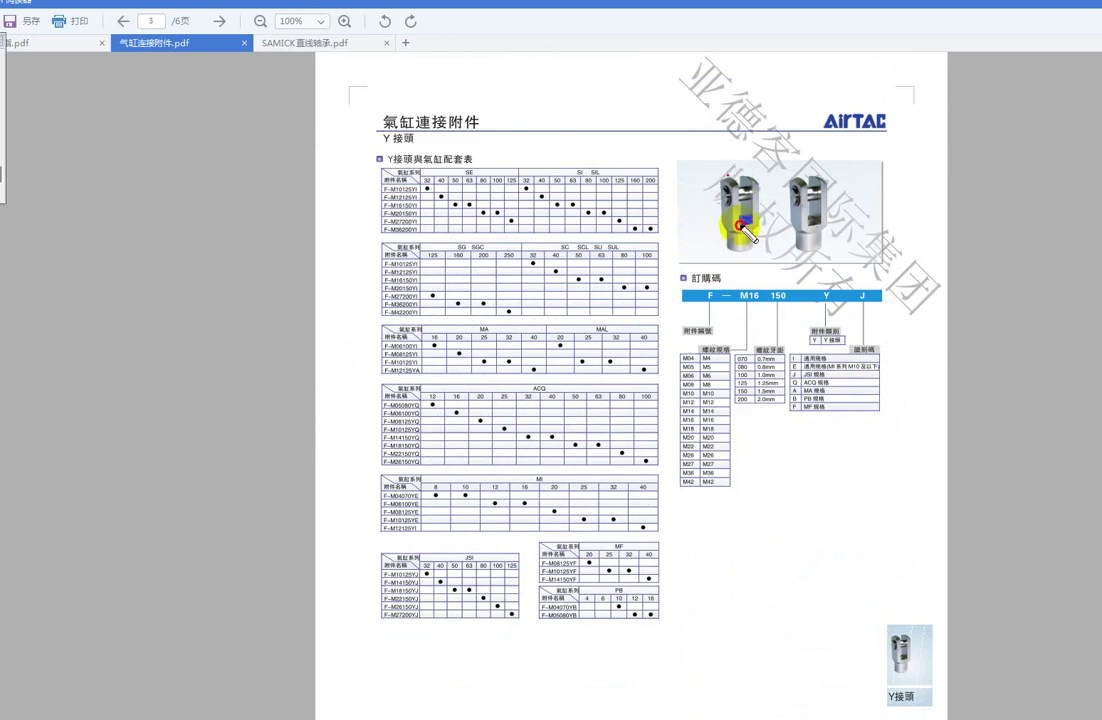
pyautogui.moveTo(769, 182); pyautogui.dragTo(740, 292)
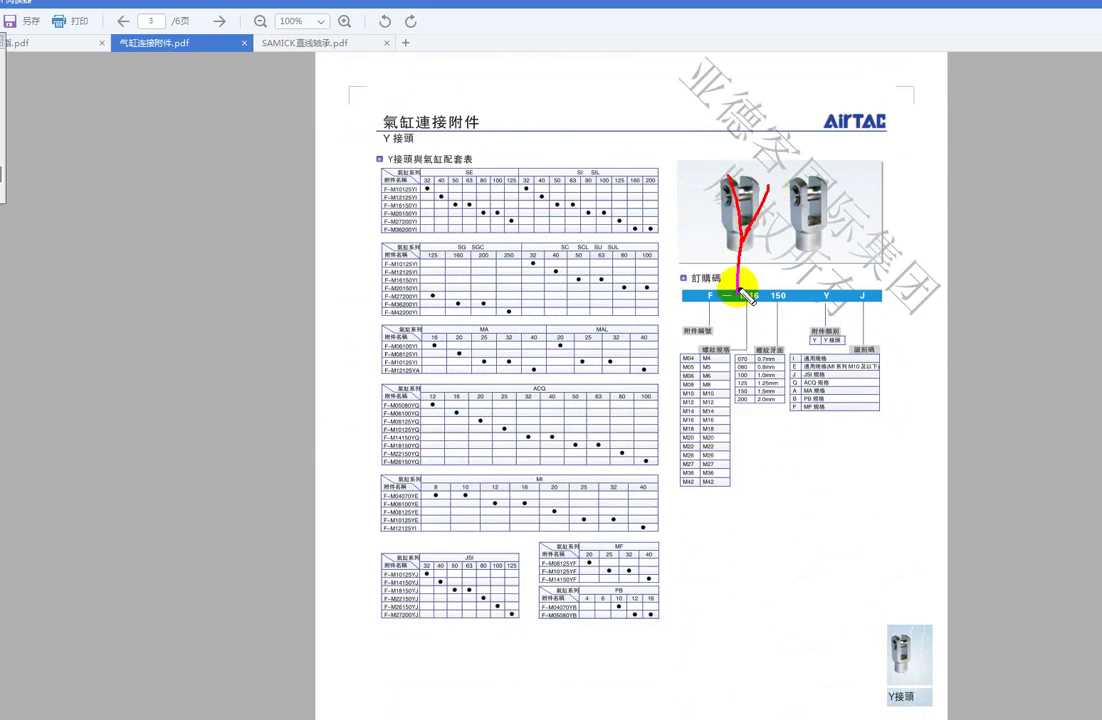
pyautogui.rightClick(740, 292)
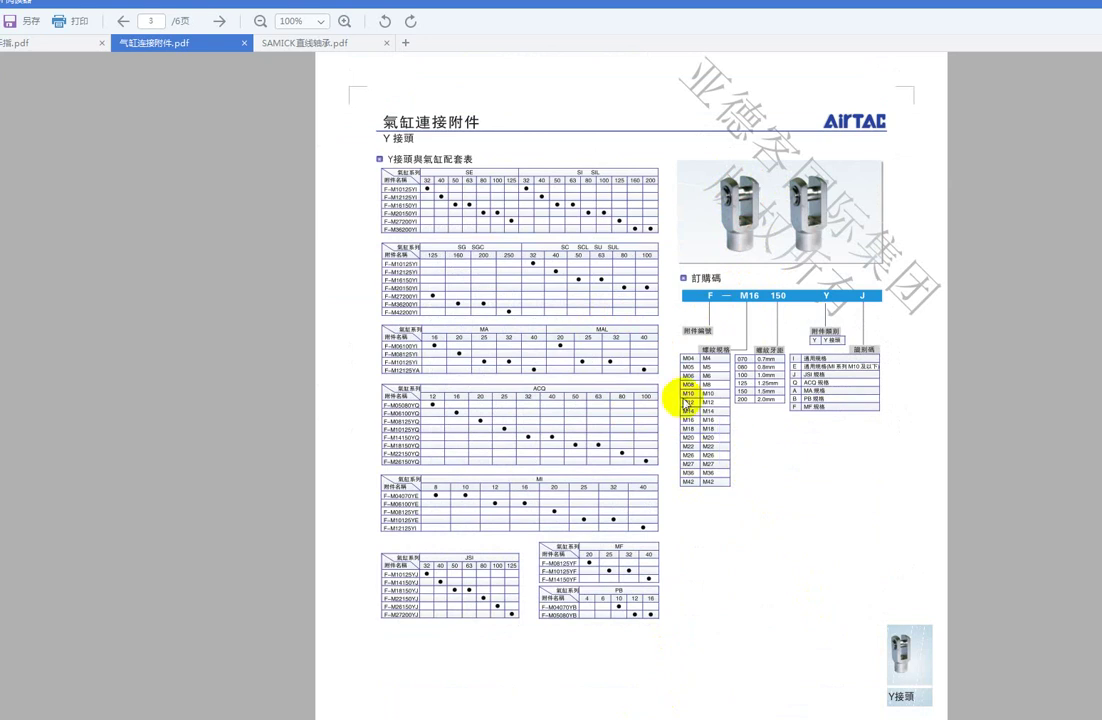
# Scroll down to page 5 with the floating-joint tables and F-M10 125 F ordering code.
pyautogui.scroll(-2, 750, 443)
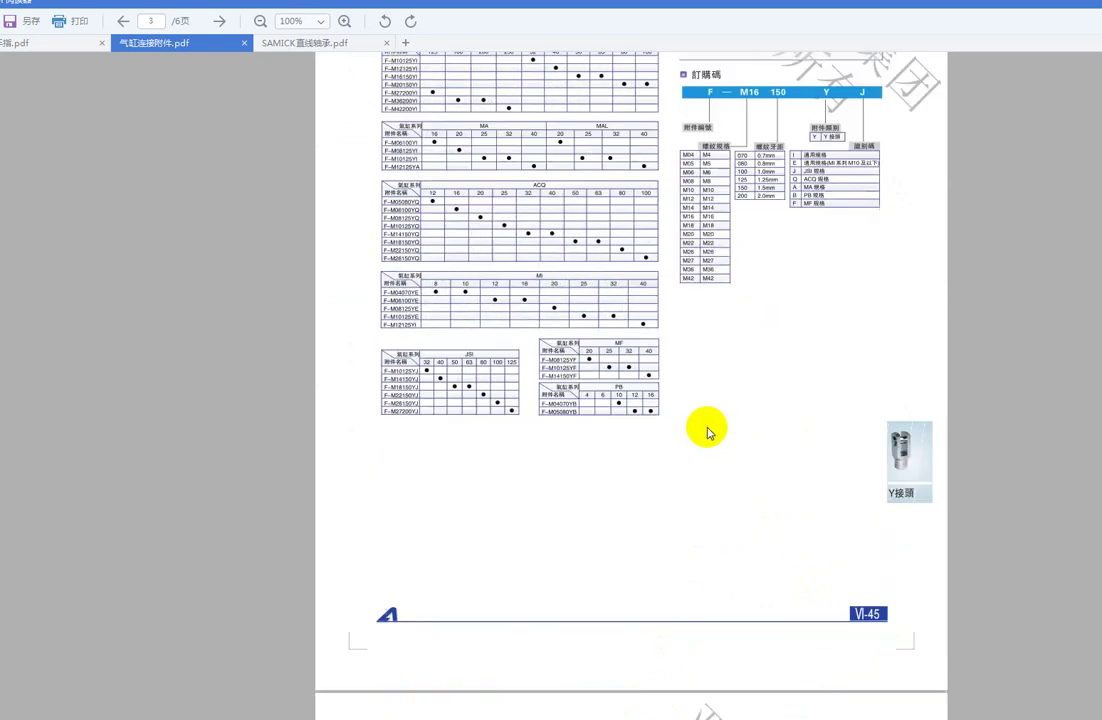
pyautogui.scroll(-2, 706, 430)
pyautogui.scroll(-3, 691, 430)
pyautogui.scroll(-1, 602, 374)
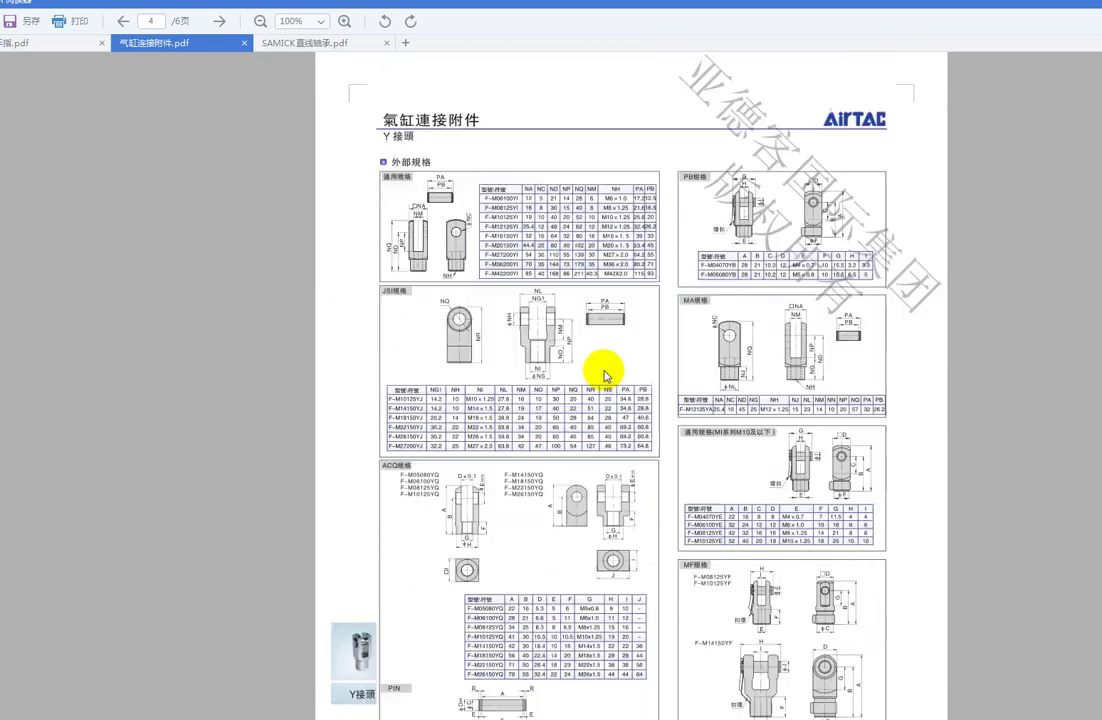
pyautogui.scroll(-3, 516, 388)
pyautogui.scroll(-3, 583, 381)
pyautogui.scroll(-3, 610, 381)
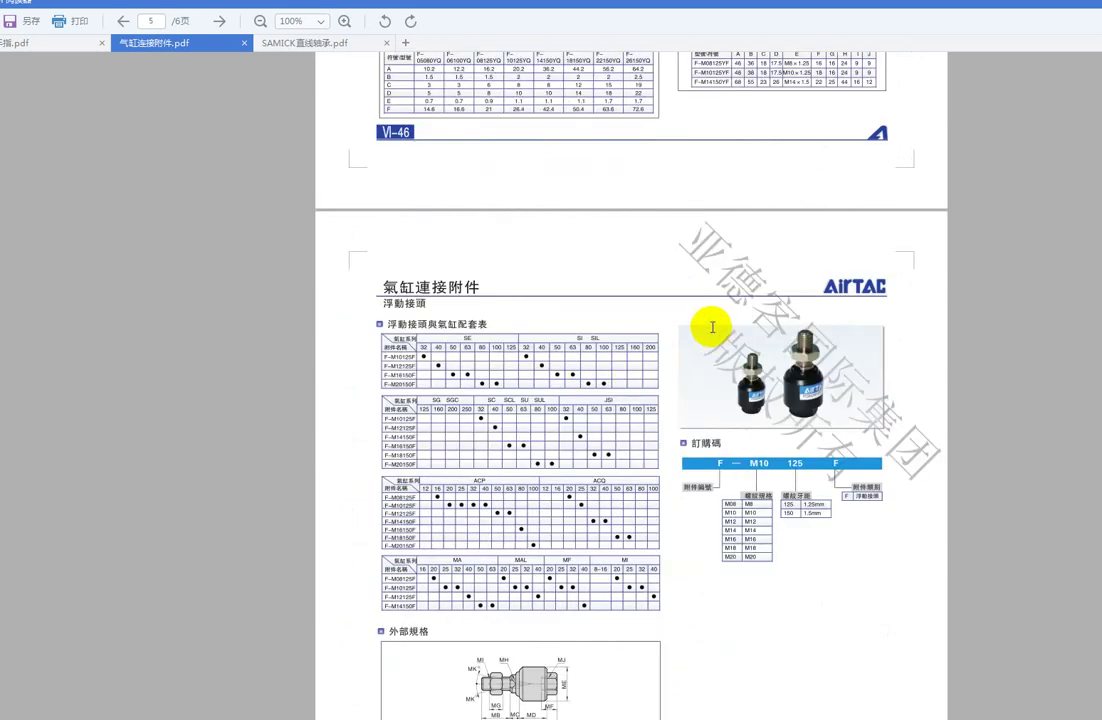
pyautogui.scroll(-2, 622, 253)
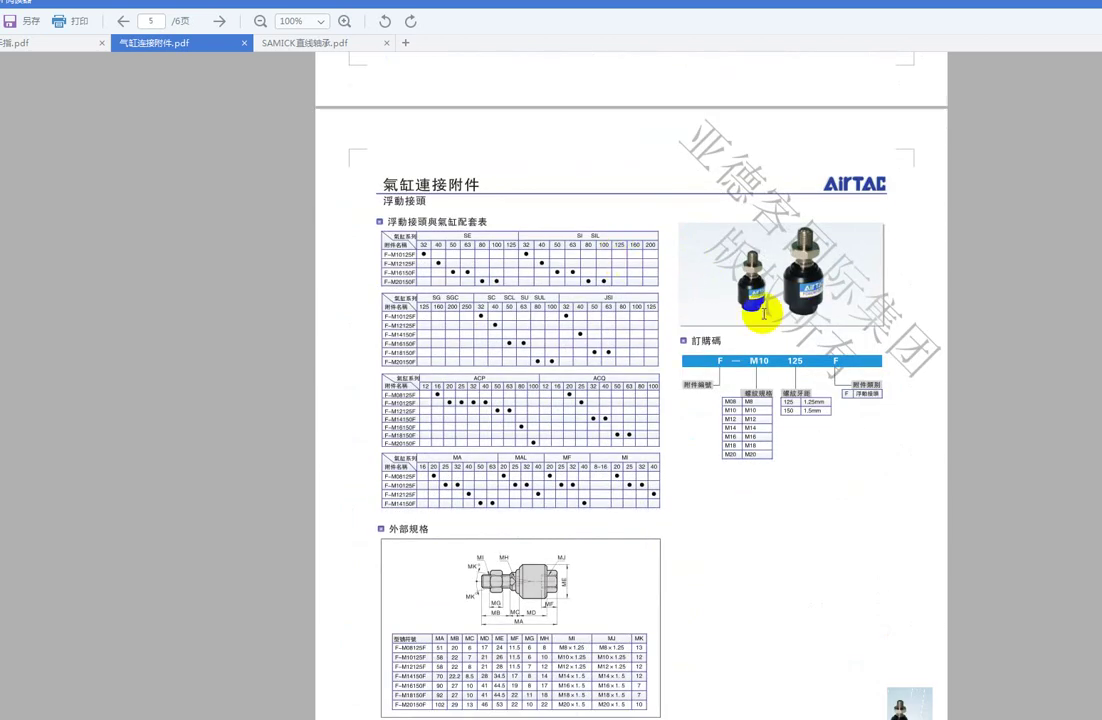
pyautogui.scroll(-1, 718, 325)
pyautogui.scroll(-2, 721, 330)
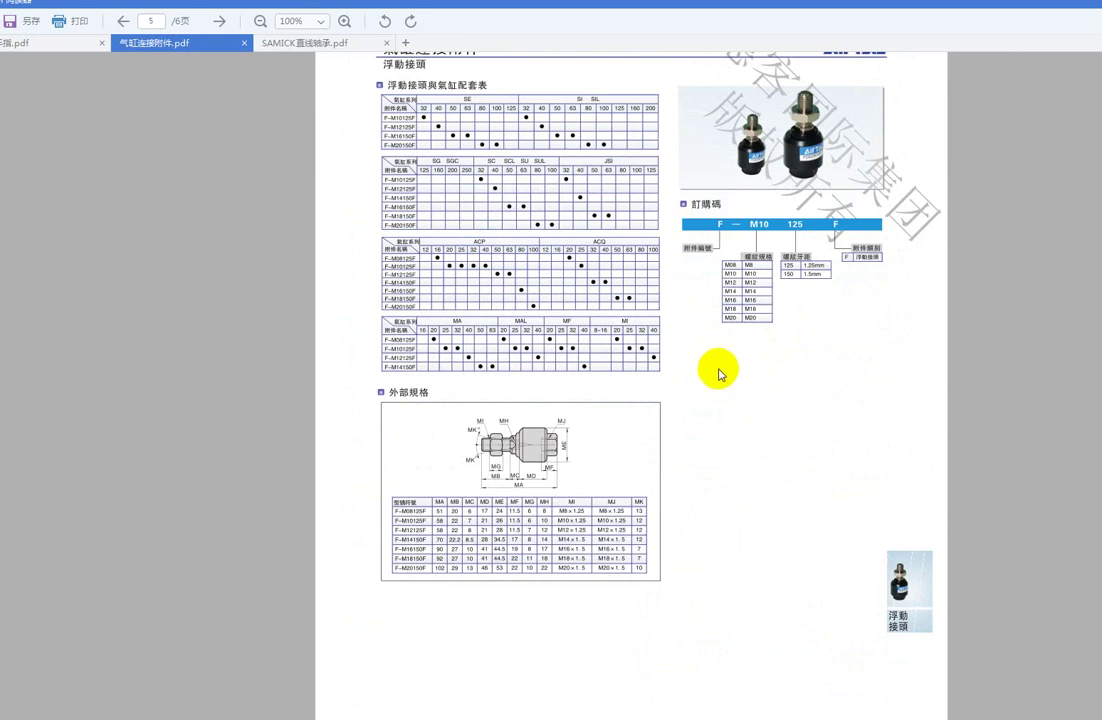
# Sketch a red mounting diagram beside the floating-joint tables, then erase it and exit pen mode.
pyautogui.moveTo(727, 381); pyautogui.dragTo(840, 388)
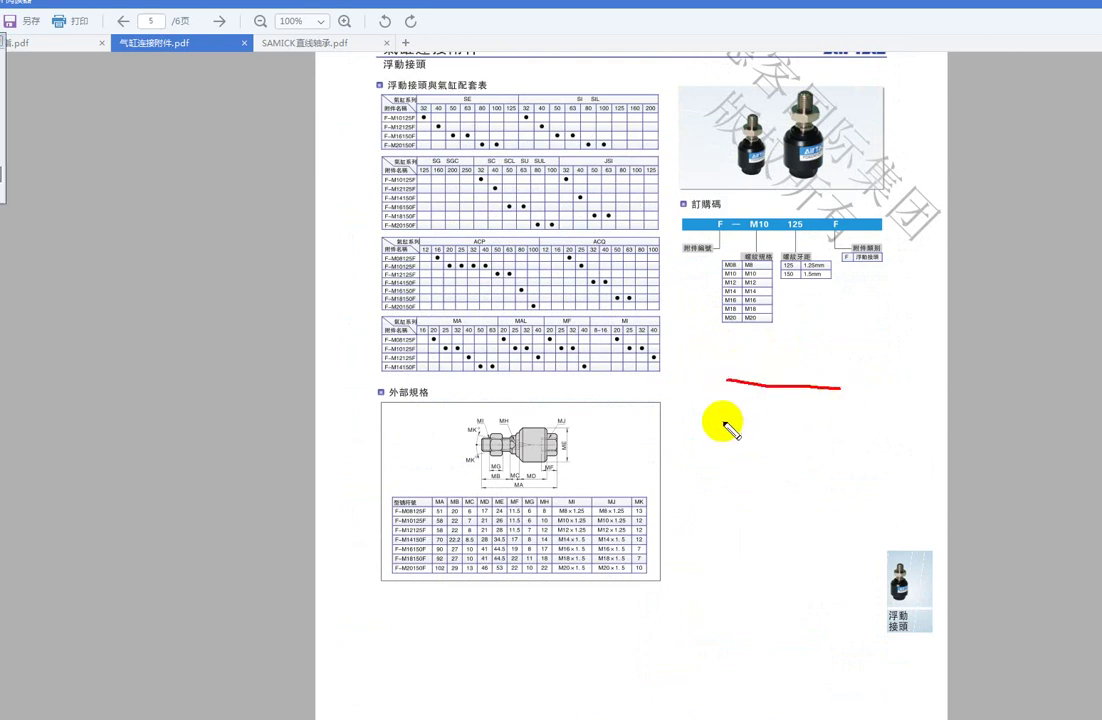
pyautogui.moveTo(720, 422); pyautogui.dragTo(858, 433)
pyautogui.moveTo(836, 388); pyautogui.dragTo(836, 430)
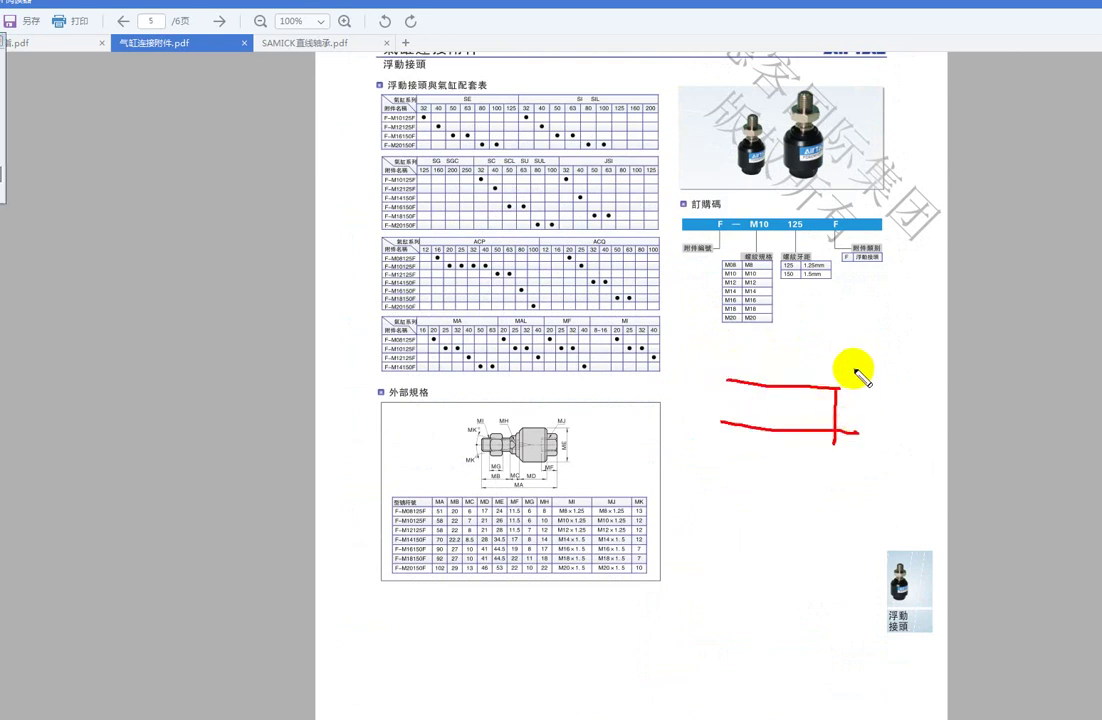
pyautogui.moveTo(854, 369)
pyautogui.mouseDown()
pyautogui.moveTo(845, 455)
pyautogui.moveTo(880, 458)
pyautogui.mouseUp()
pyautogui.moveTo(835, 395); pyautogui.dragTo(890, 460)
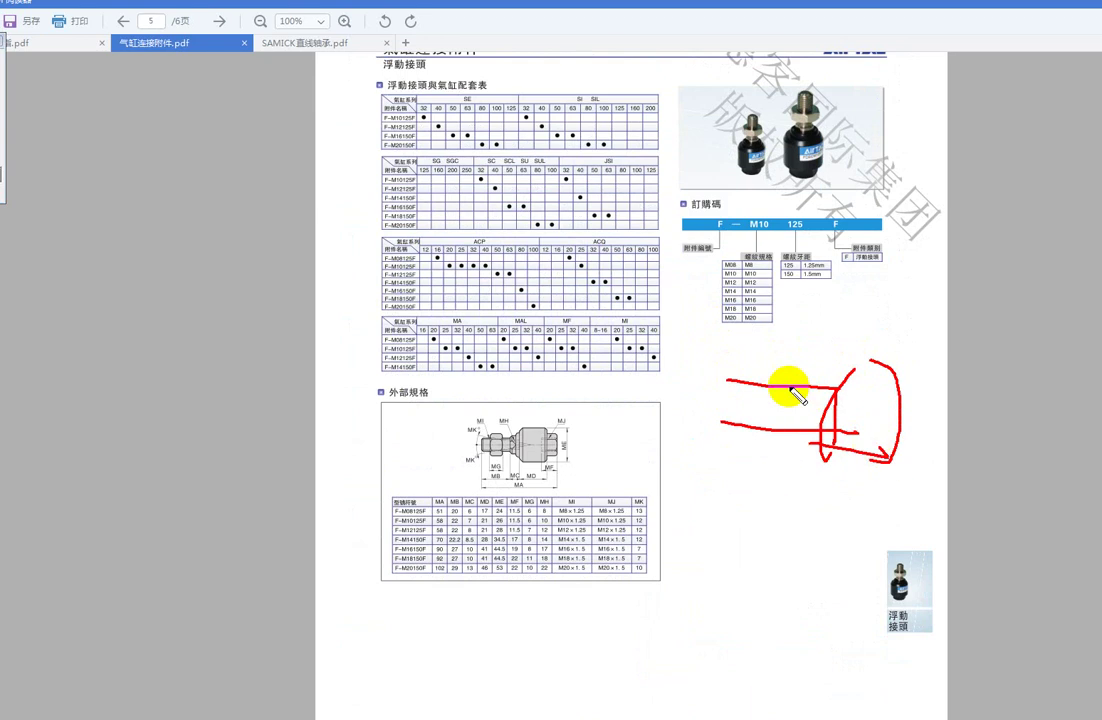
pyautogui.moveTo(713, 418); pyautogui.dragTo(830, 432)
pyautogui.moveTo(750, 389); pyautogui.dragTo(832, 400)
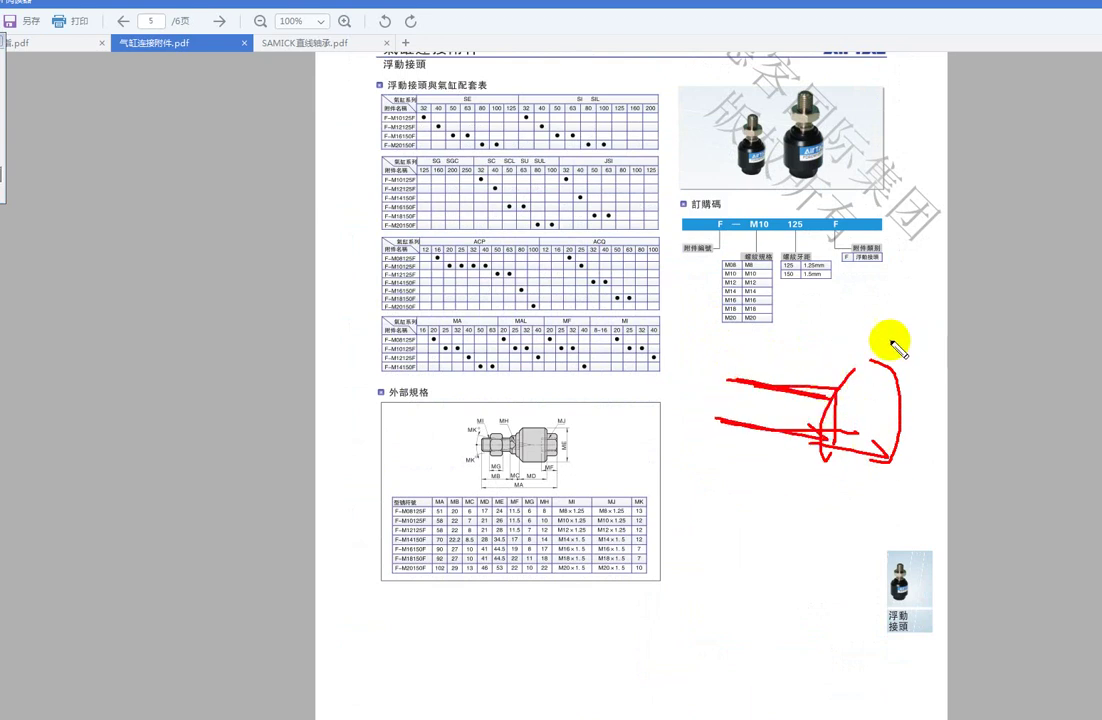
pyautogui.moveTo(841, 325)
pyautogui.mouseDown()
pyautogui.moveTo(1100, 356)
pyautogui.moveTo(836, 480)
pyautogui.moveTo(1100, 478)
pyautogui.mouseUp()
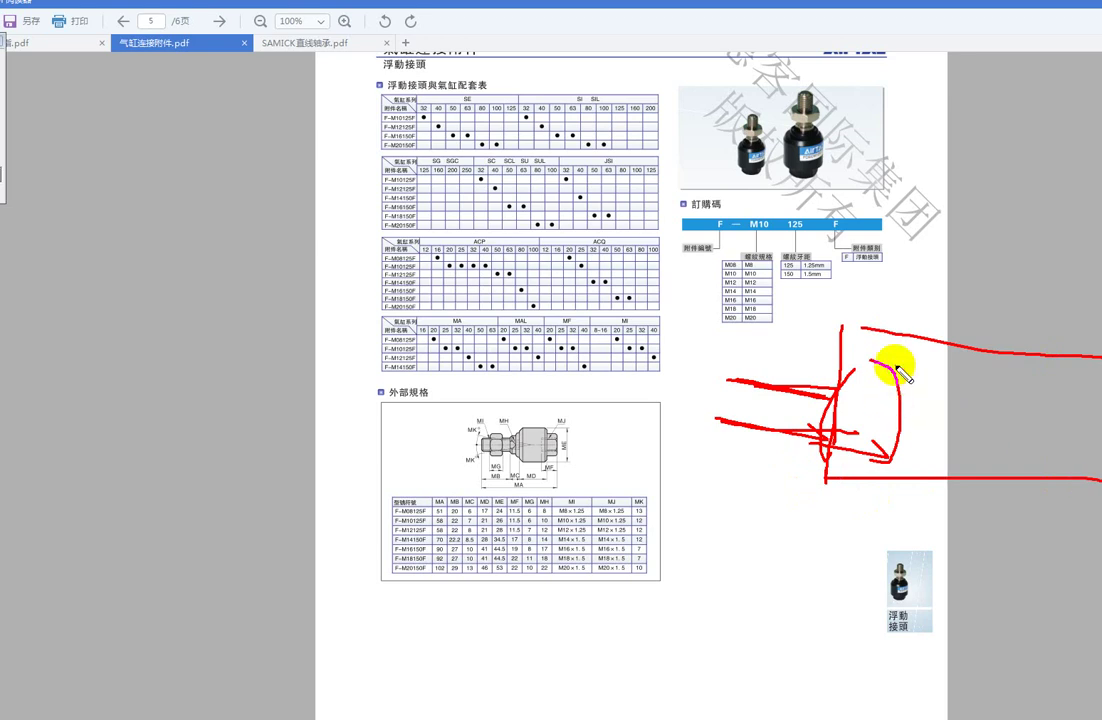
pyautogui.moveTo(909, 346); pyautogui.dragTo(922, 515)
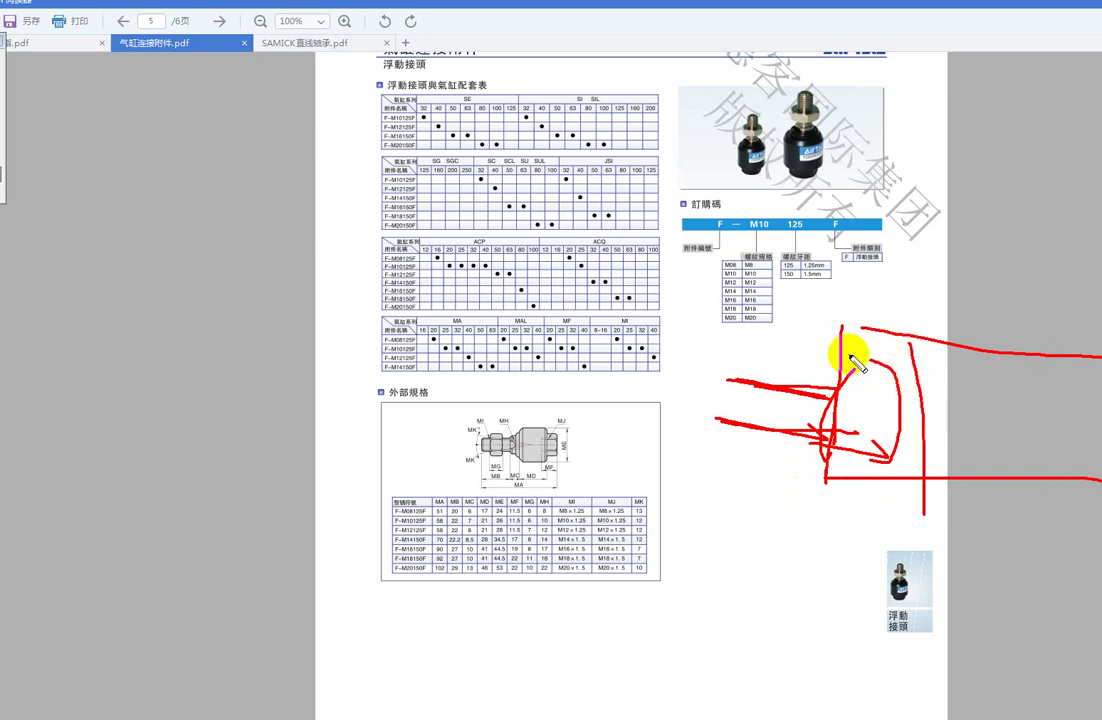
pyautogui.moveTo(857, 370); pyautogui.dragTo(888, 458)
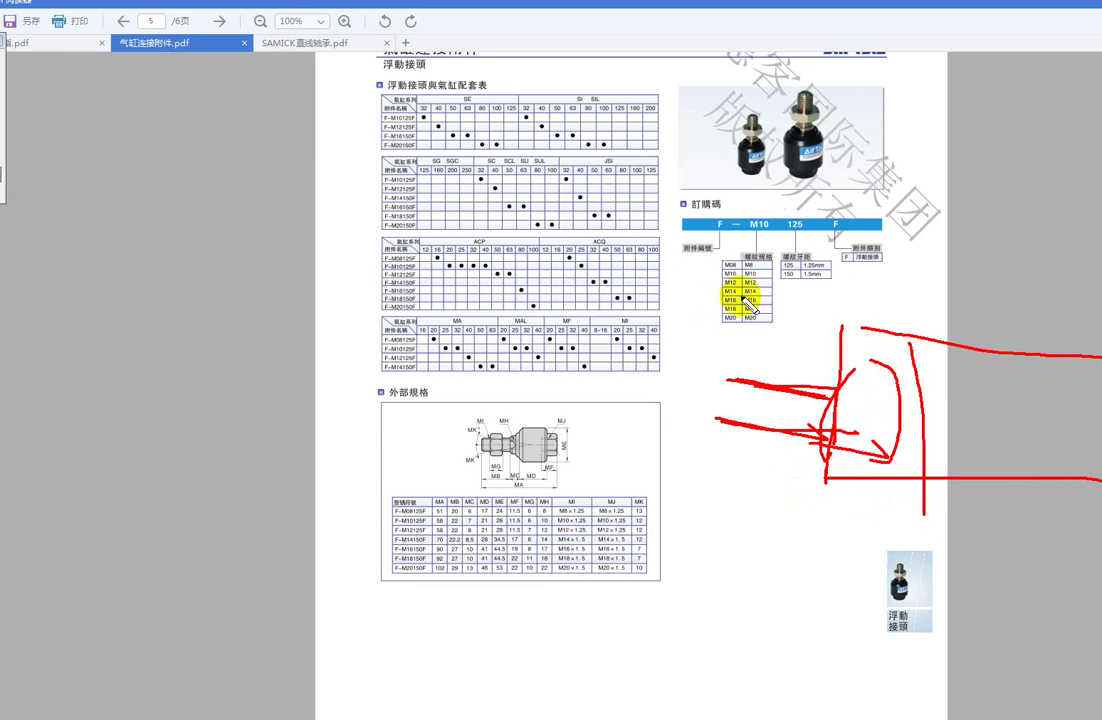
pyautogui.press('e')
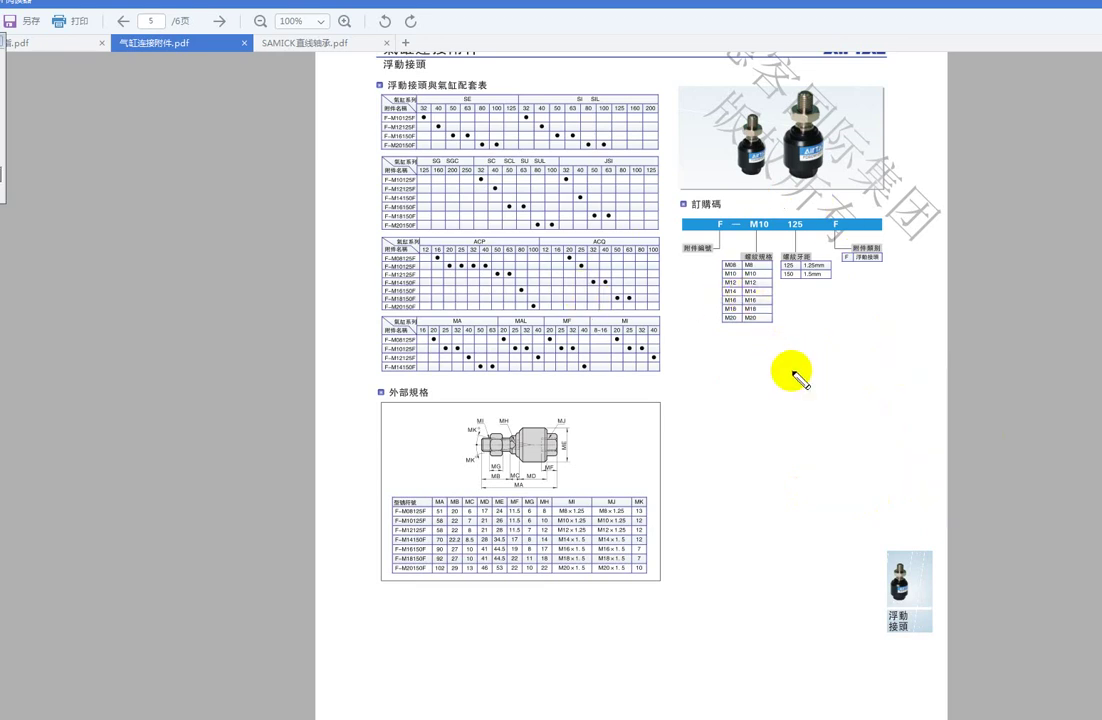
pyautogui.press('Escape')
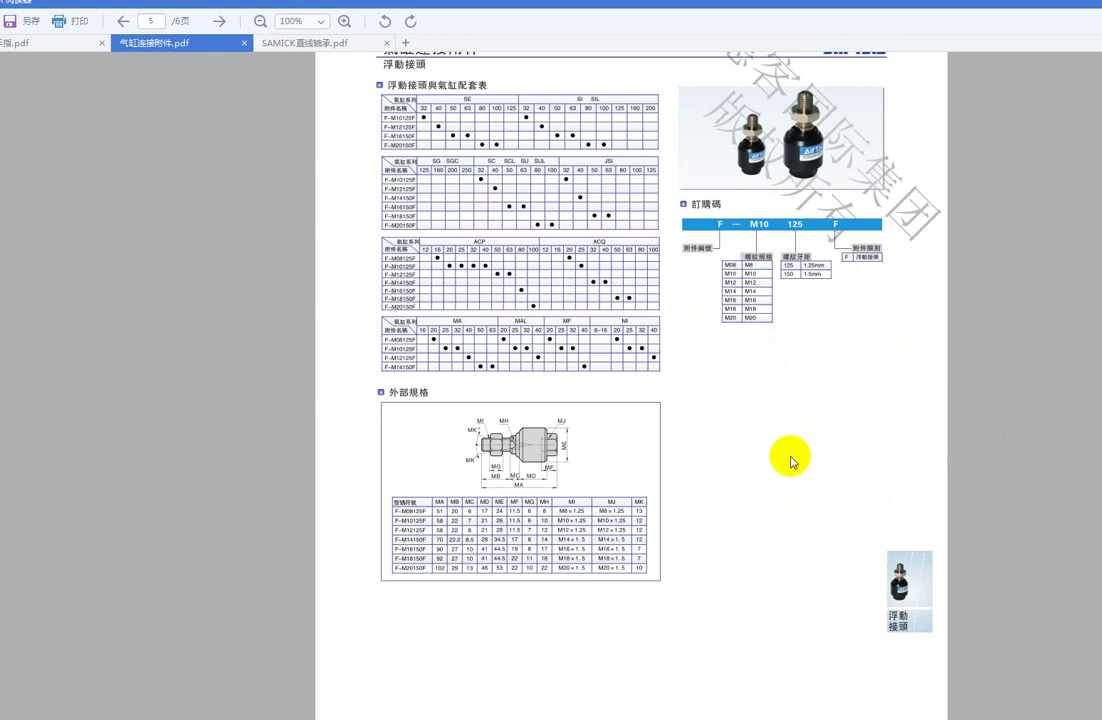
pyautogui.scroll(2, 785, 448)
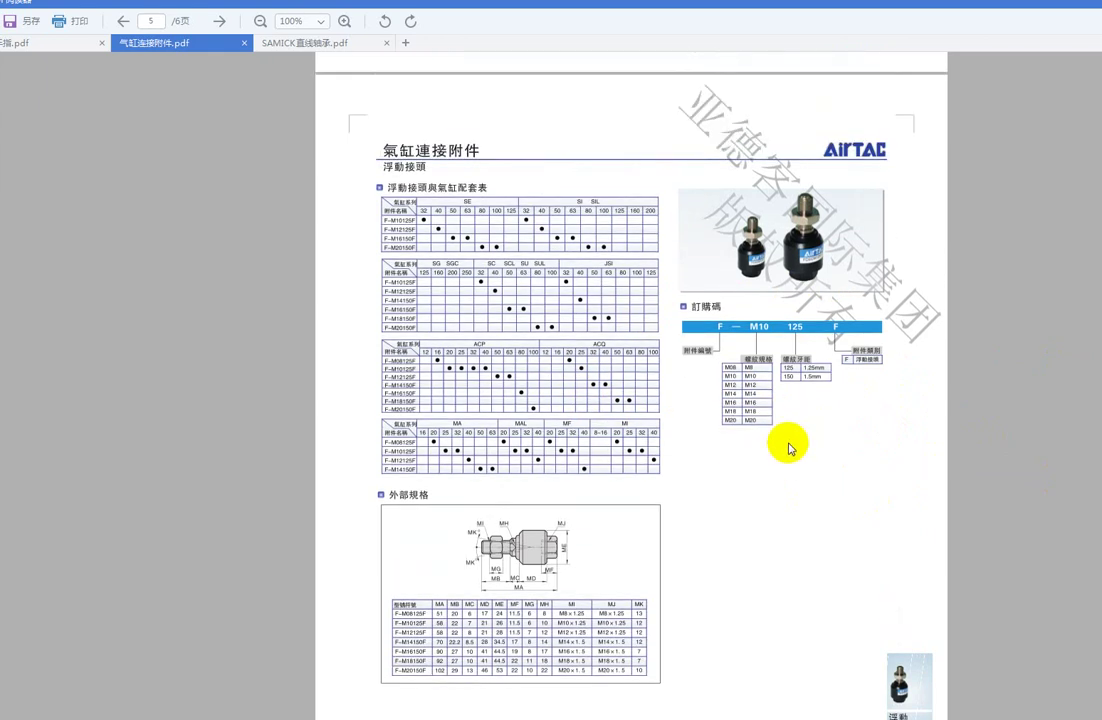
pyautogui.scroll(-3, 790, 465)
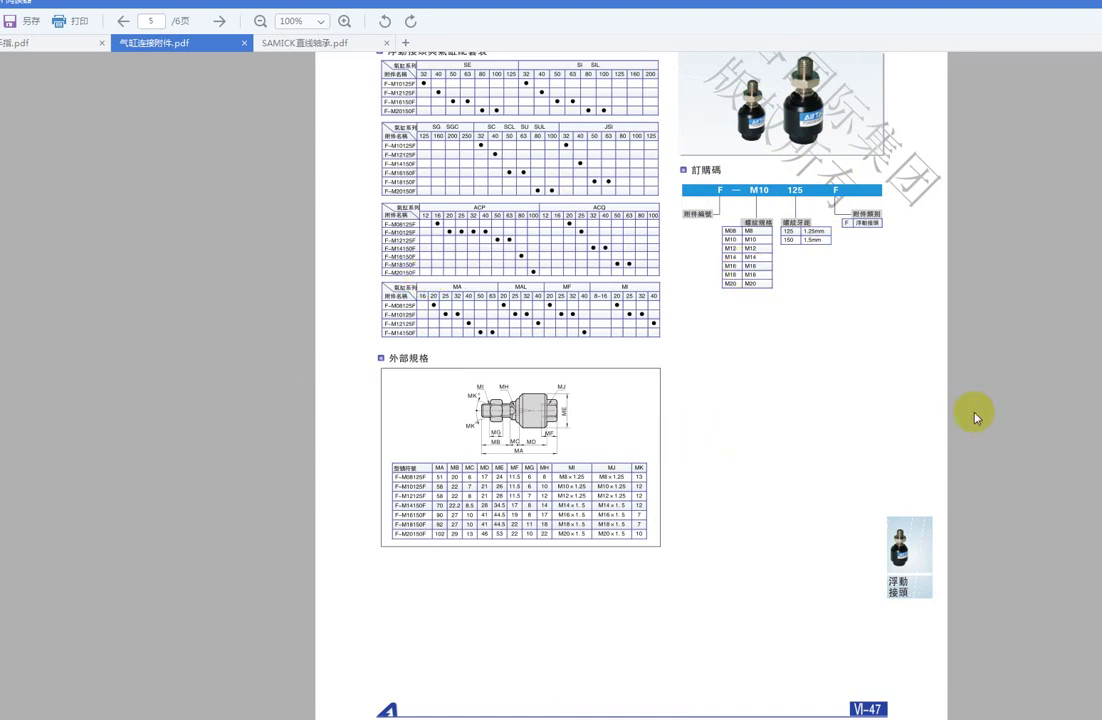
pyautogui.scroll(-2, 758, 452)
pyautogui.scroll(-5, 713, 466)
pyautogui.scroll(-4, 713, 466)
pyautogui.scroll(-1, 528, 332)
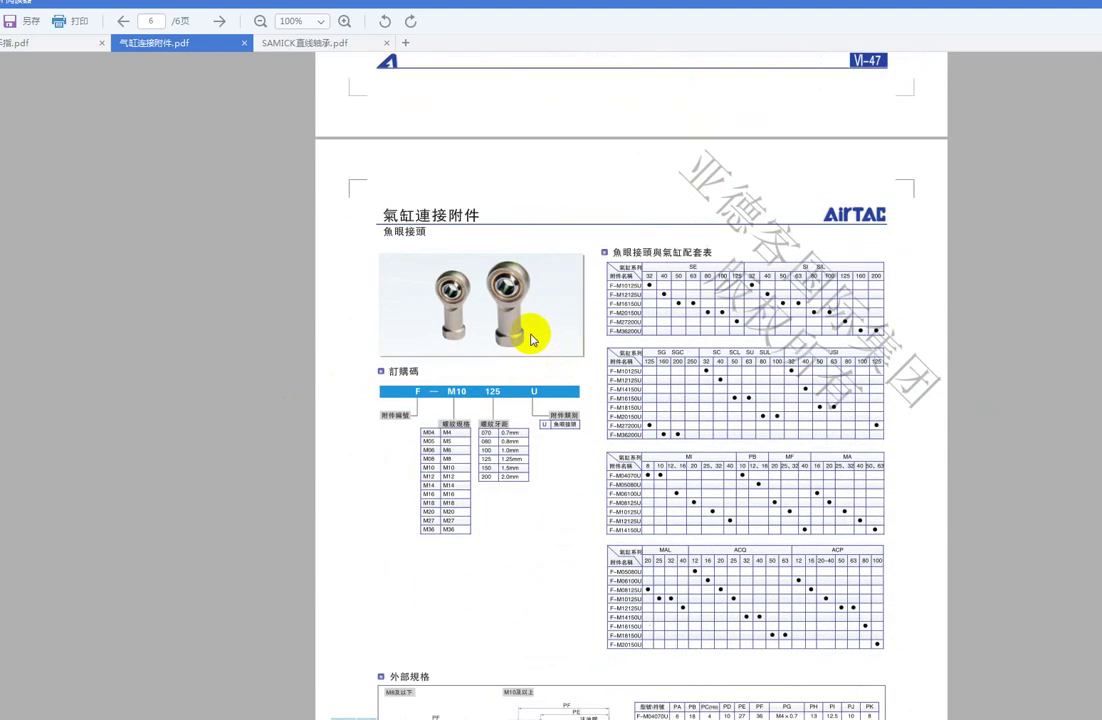
pyautogui.scroll(-2, 442, 307)
pyautogui.scroll(-1, 470, 280)
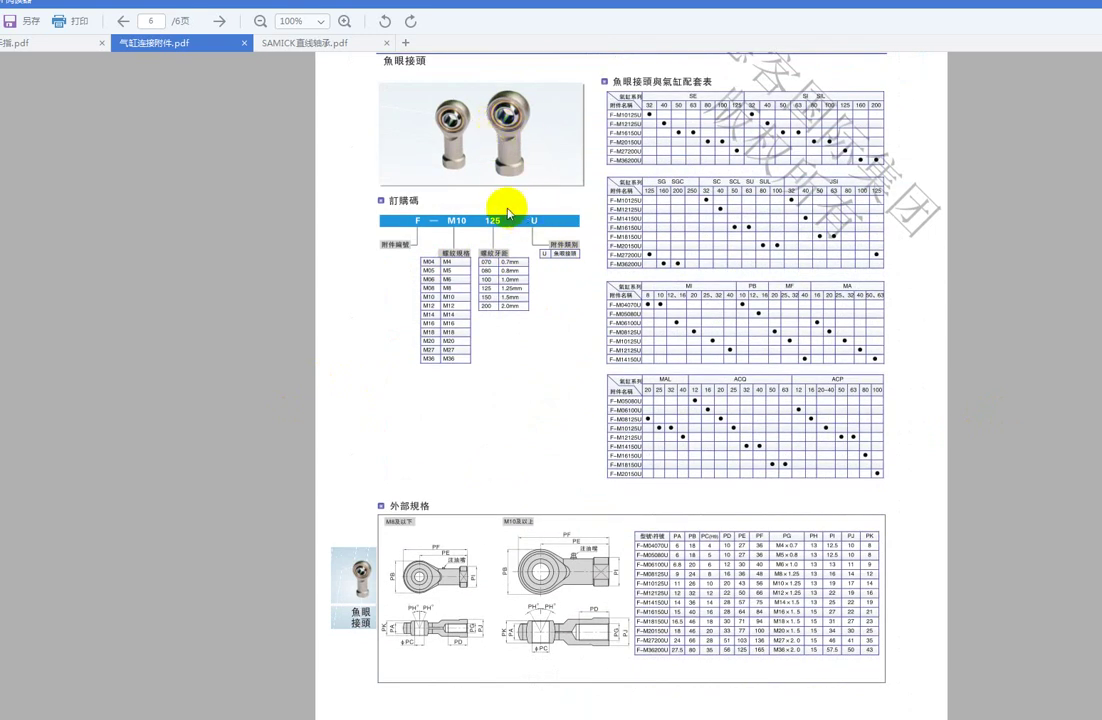
pyautogui.scroll(2, 515, 220)
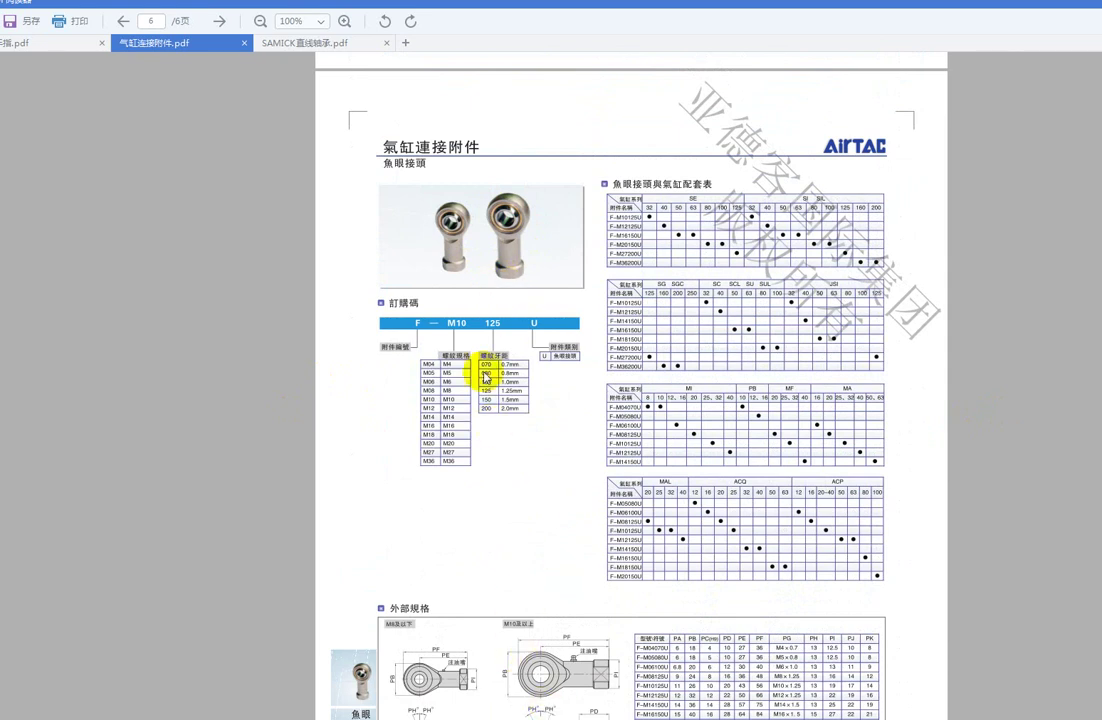
pyautogui.click(505, 216)
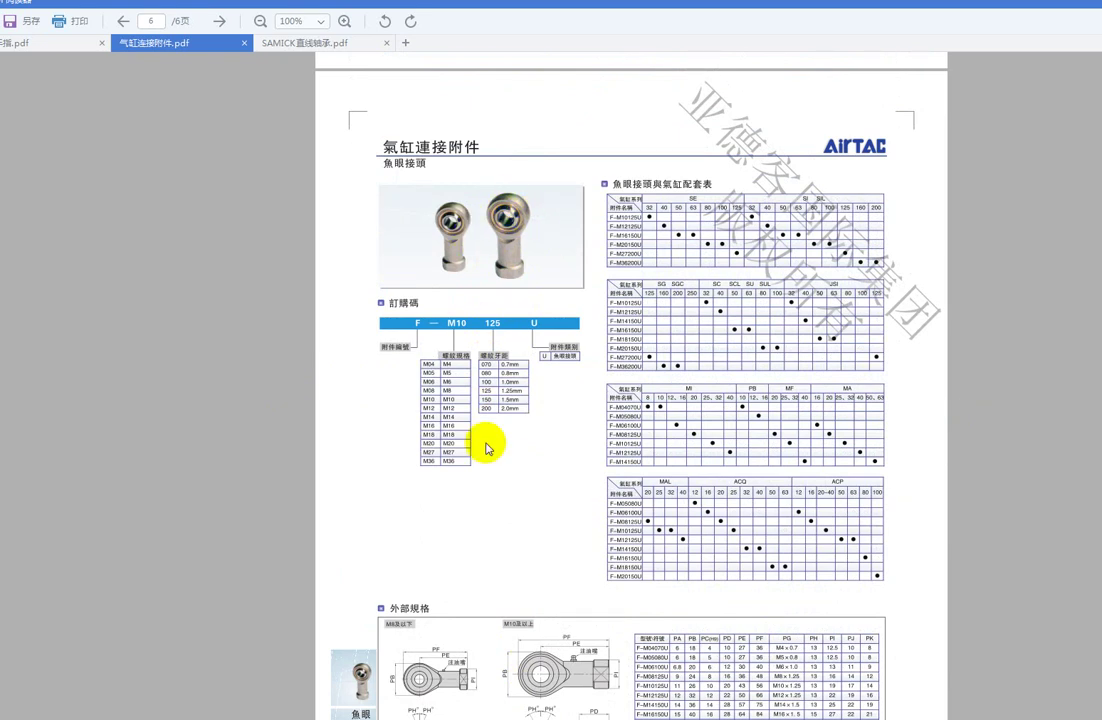
pyautogui.click(510, 268)
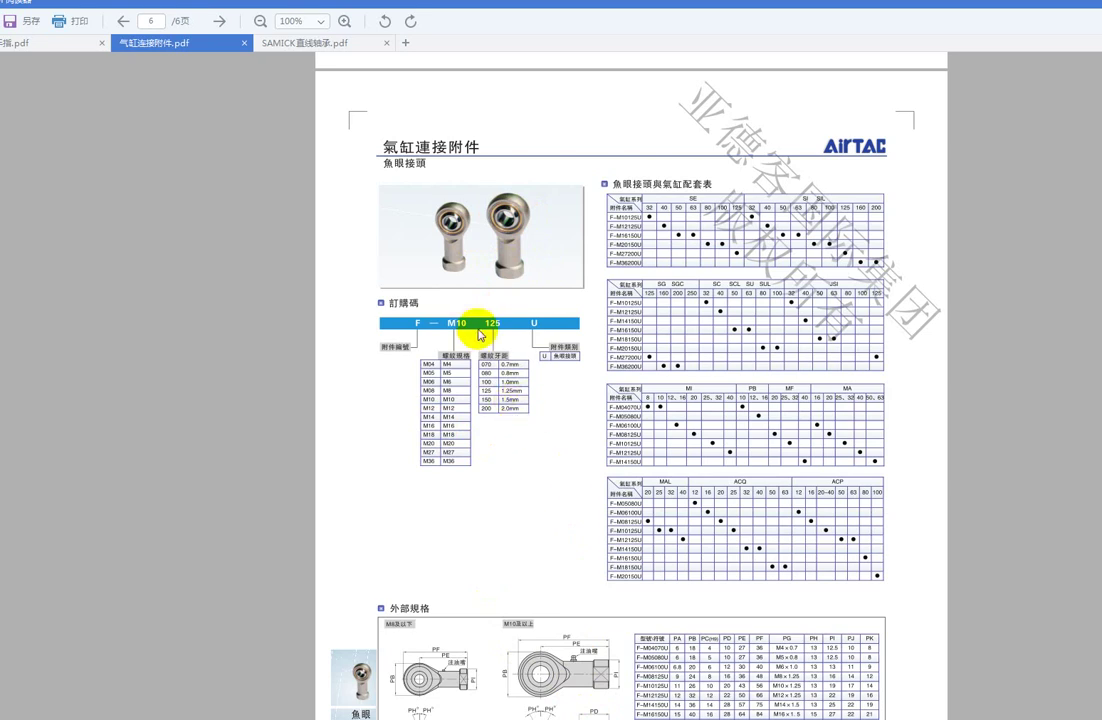
pyautogui.click(504, 280)
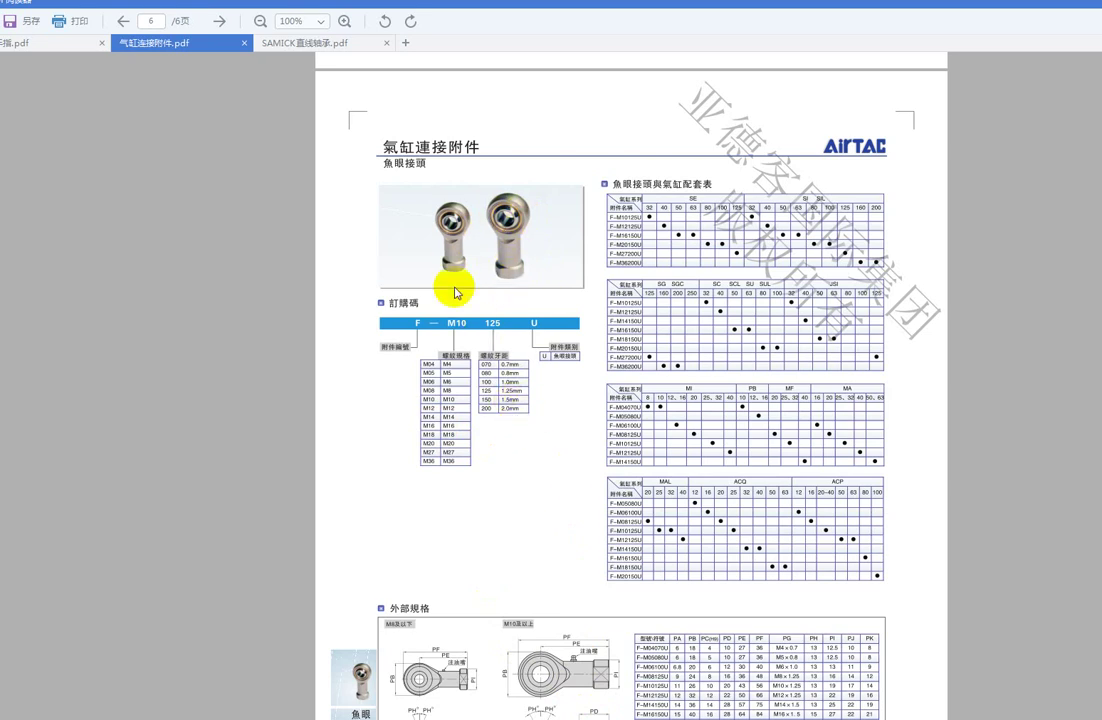
pyautogui.click(509, 266)
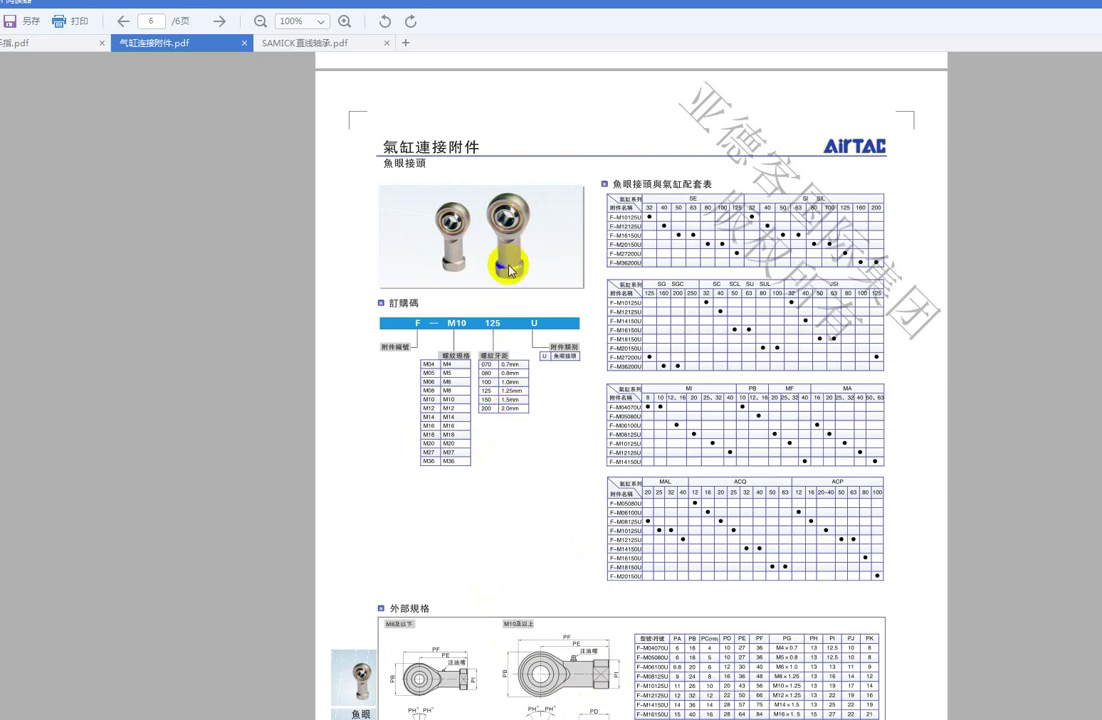
pyautogui.scroll(1, 507, 270)
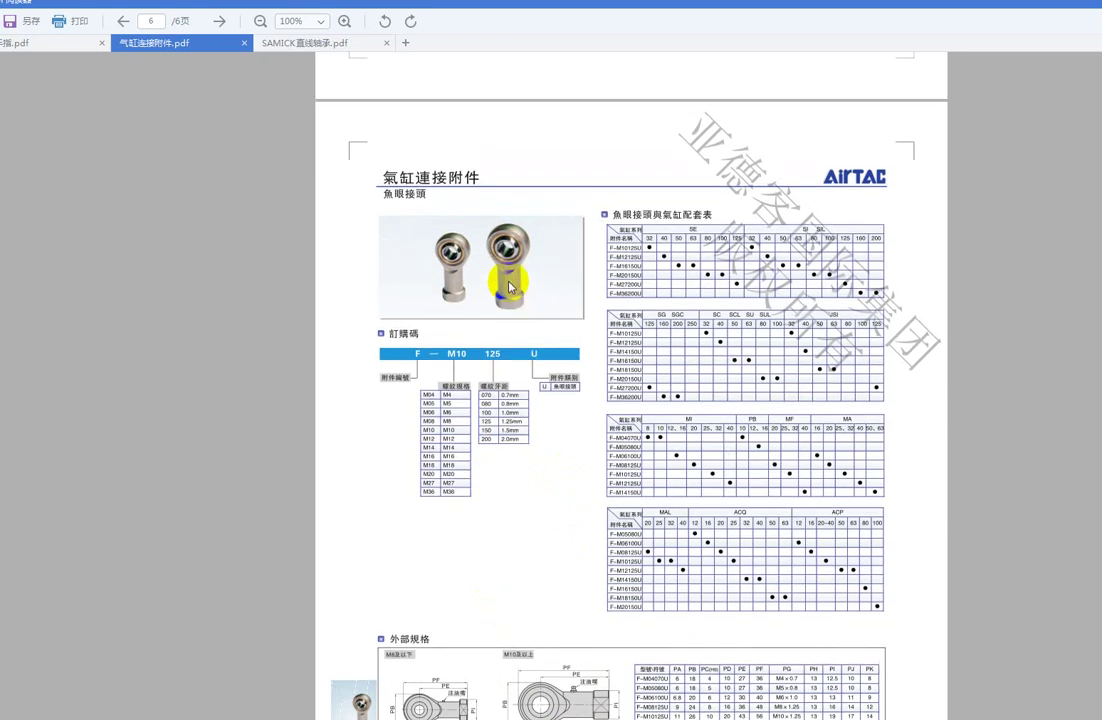
pyautogui.moveTo(499, 278); pyautogui.dragTo(501, 267)
pyautogui.click(508, 266)
pyautogui.click(503, 256)
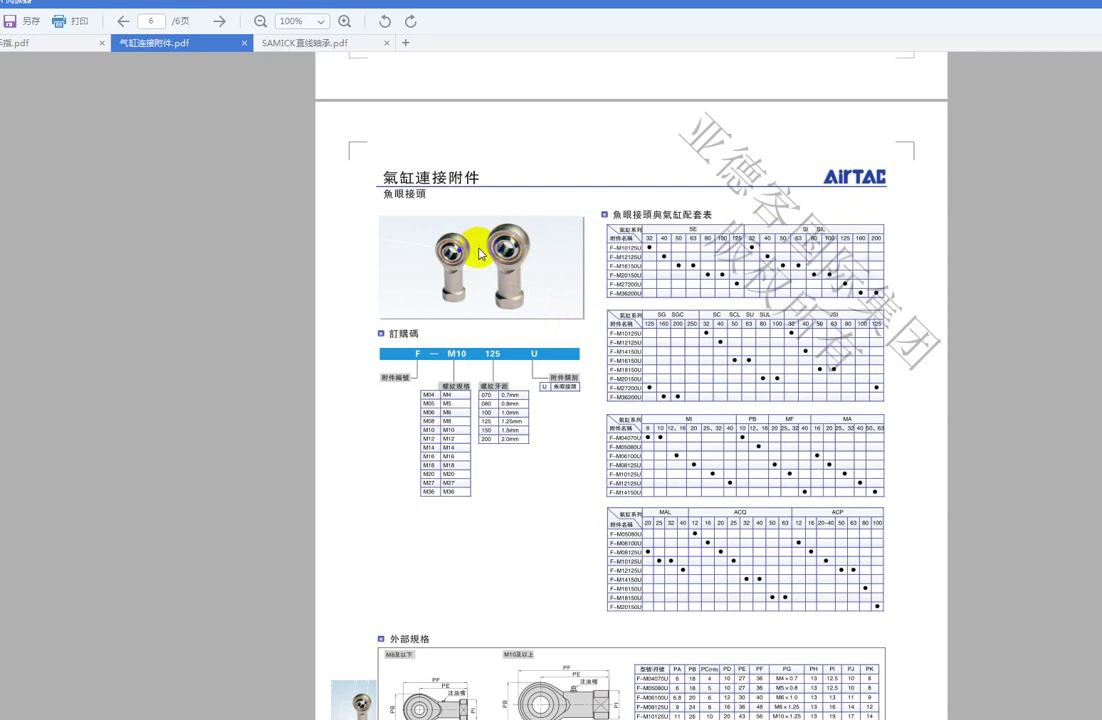
pyautogui.click(500, 244)
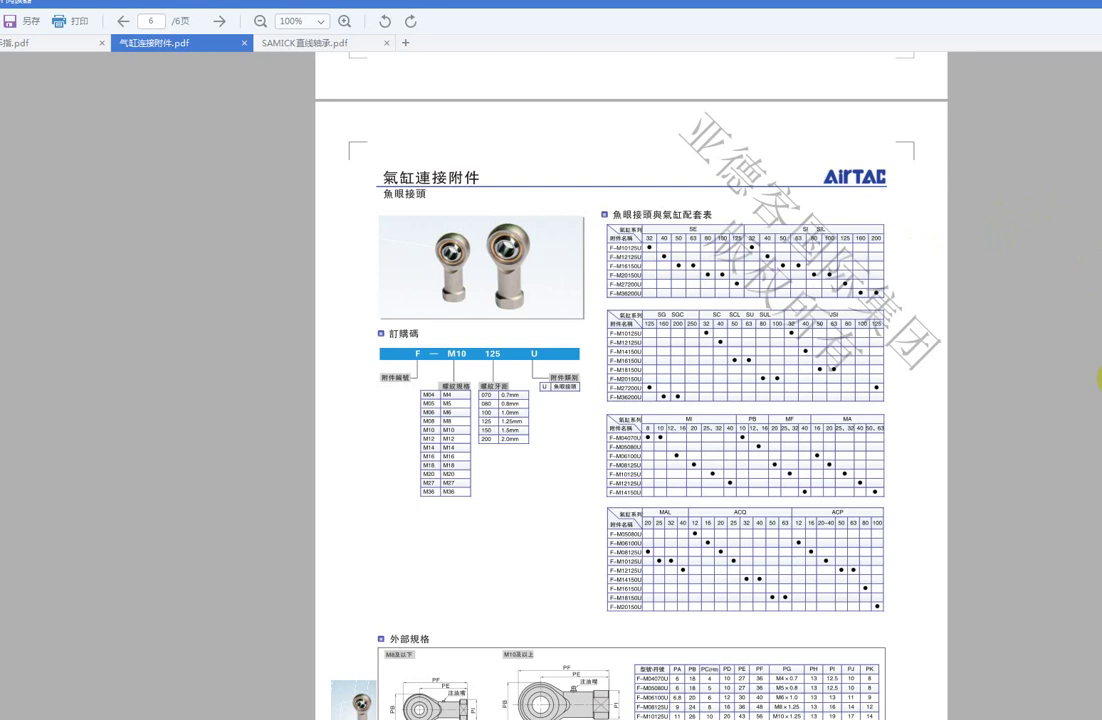
pyautogui.click(506, 256)
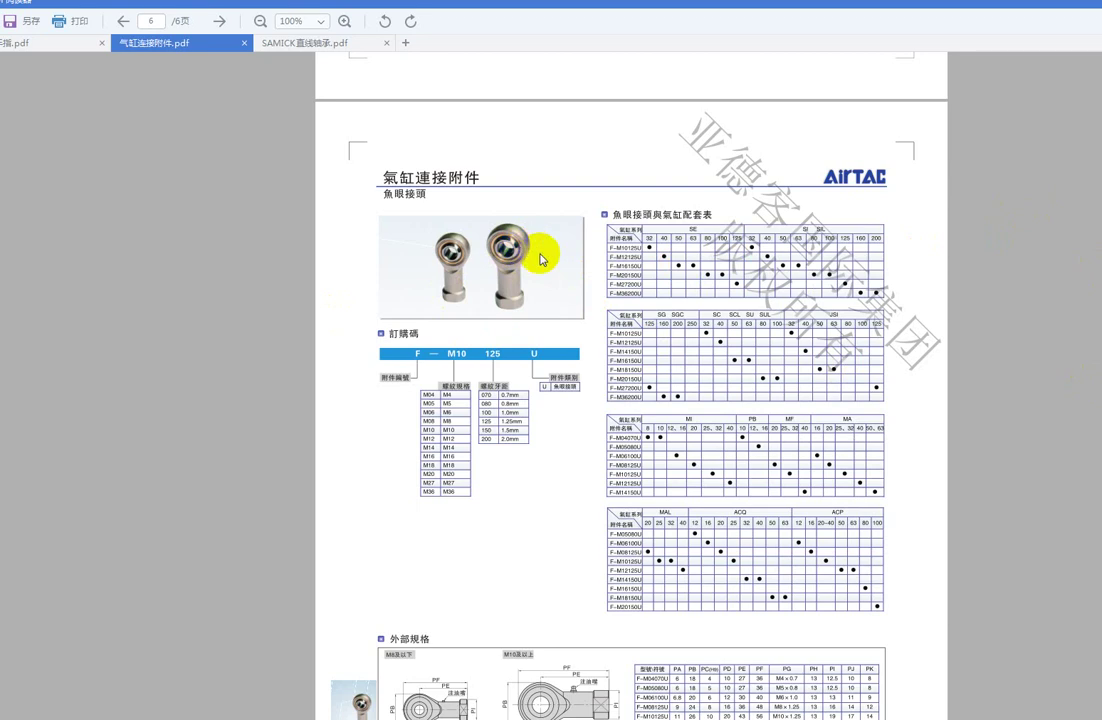
pyautogui.click(525, 261)
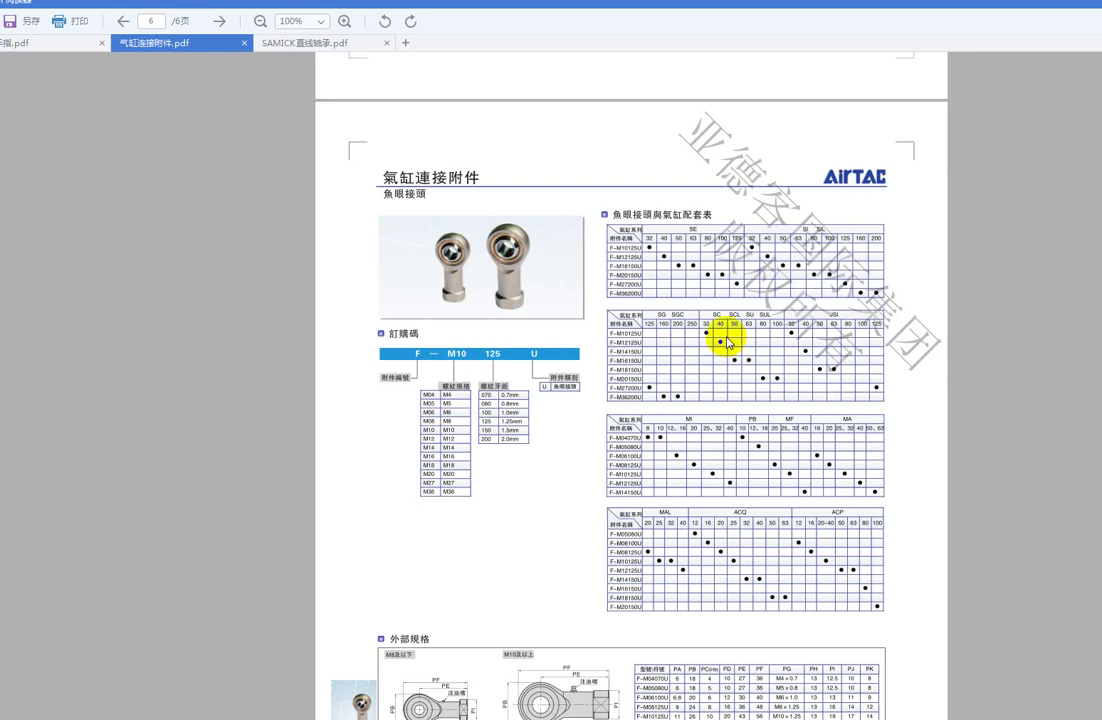
pyautogui.click(508, 261)
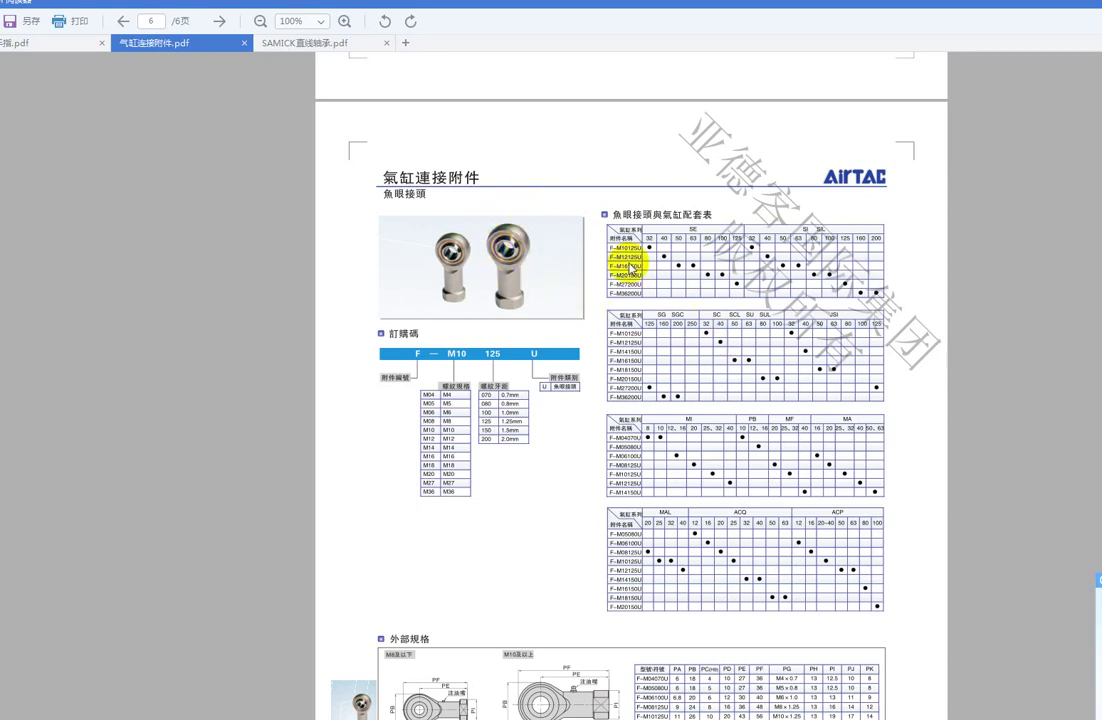
pyautogui.click(498, 241)
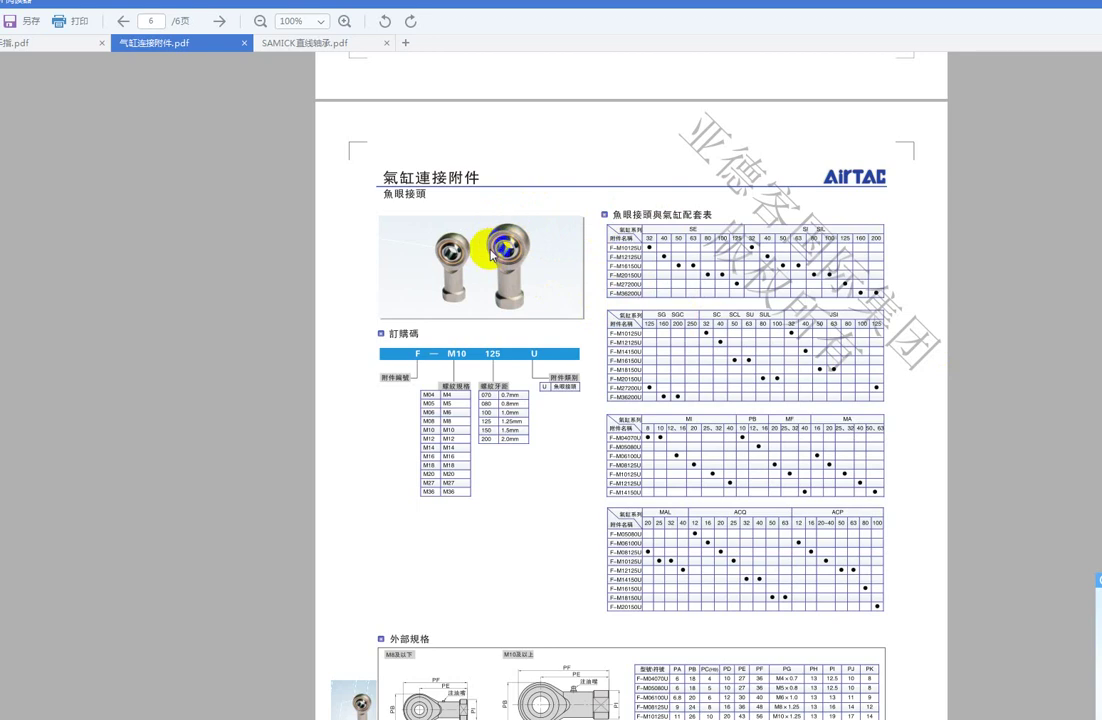
pyautogui.click(489, 238)
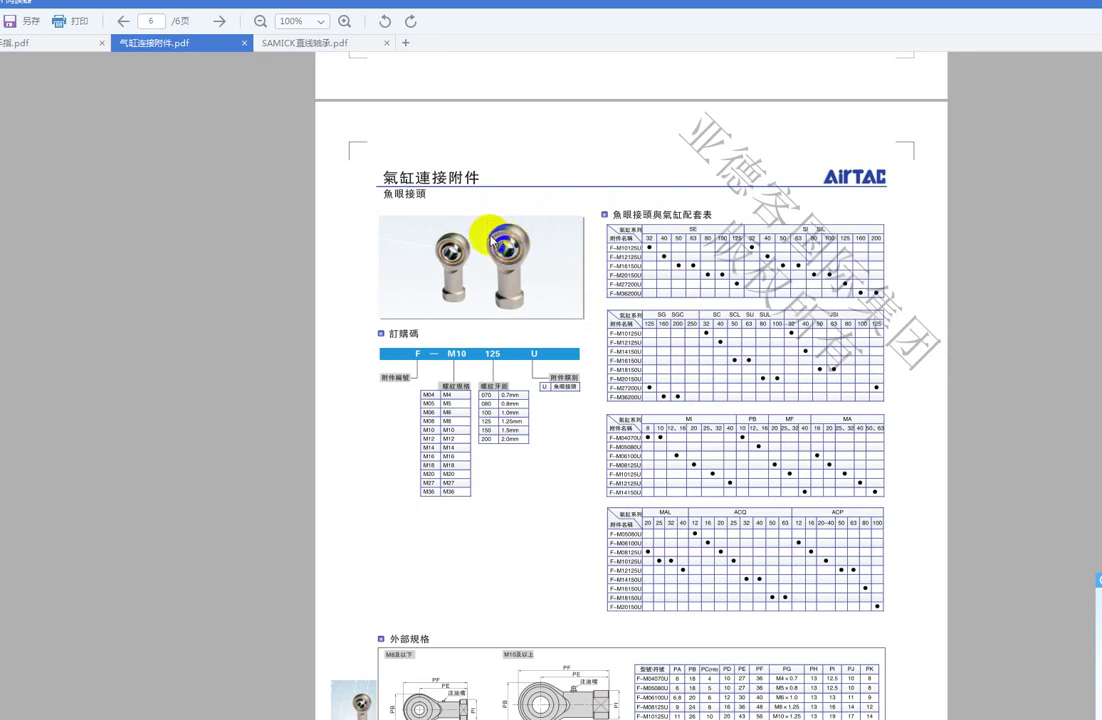
pyautogui.click(496, 250)
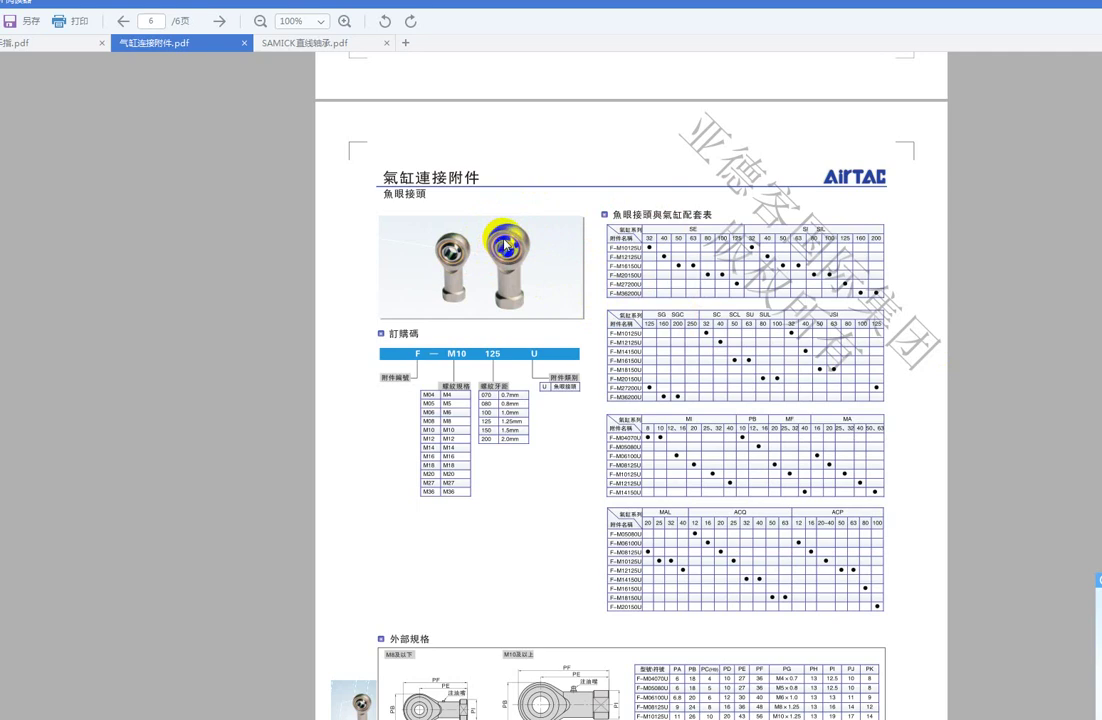
pyautogui.scroll(-1, 505, 243)
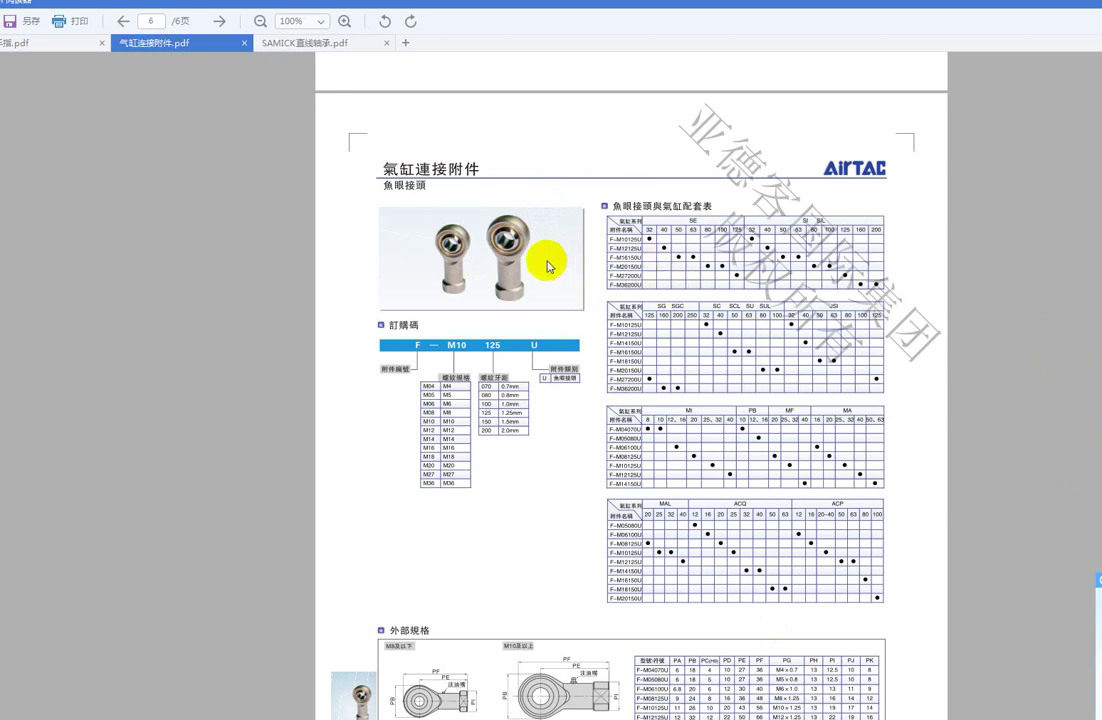
pyautogui.moveTo(538, 246); pyautogui.dragTo(523, 234)
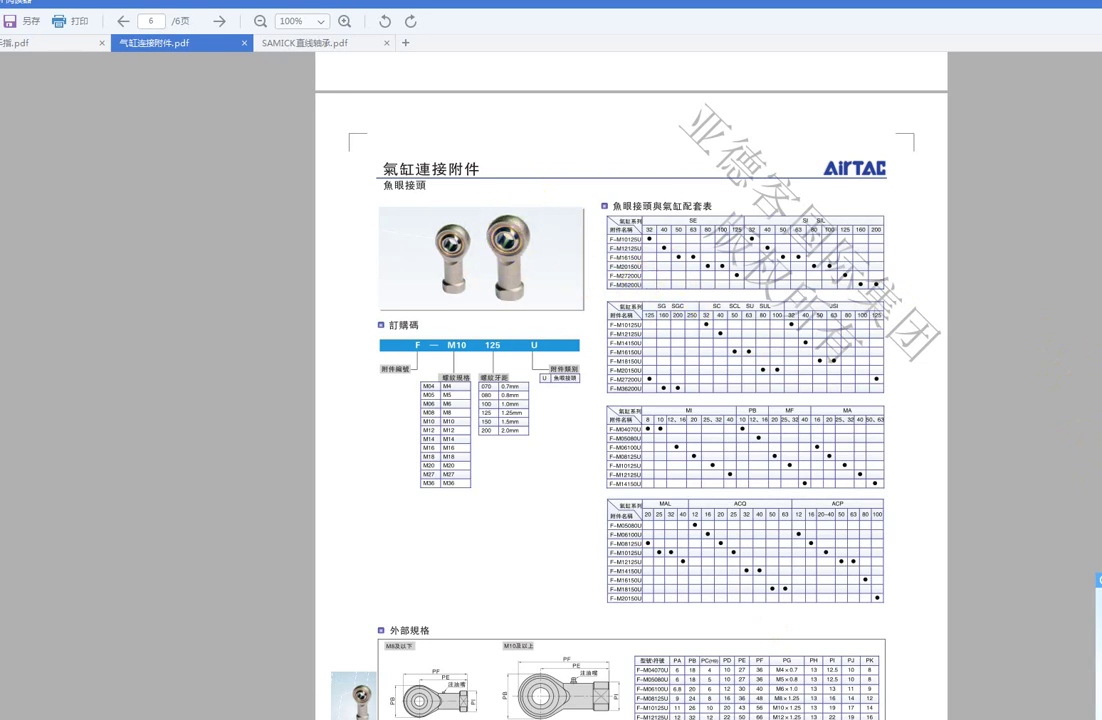
pyautogui.click(507, 240)
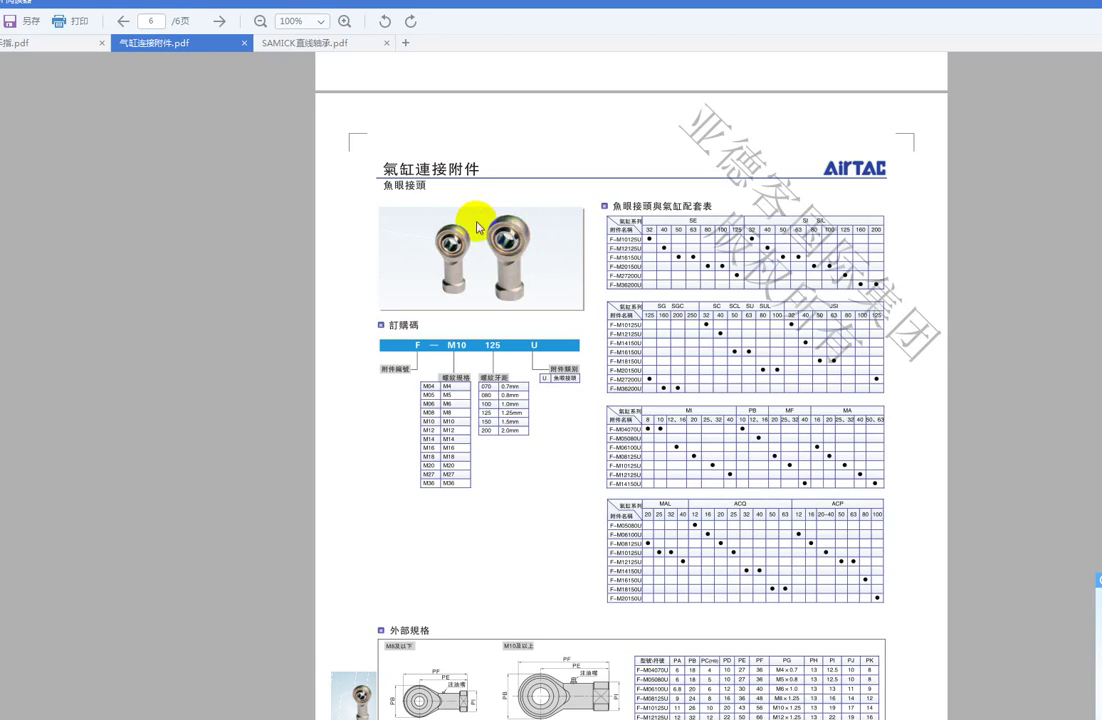
pyautogui.click(512, 243)
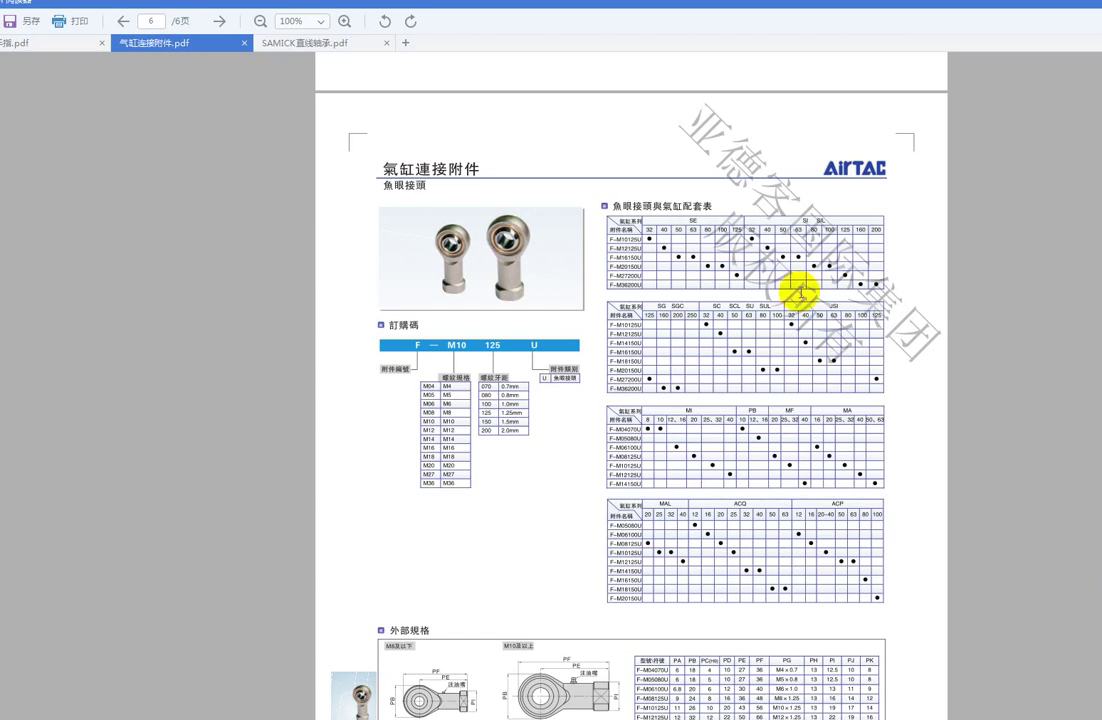
# Scroll back up to the floating-joint page 5 of the catalogue.
pyautogui.scroll(3, 856, 258)
pyautogui.scroll(4, 800, 280)
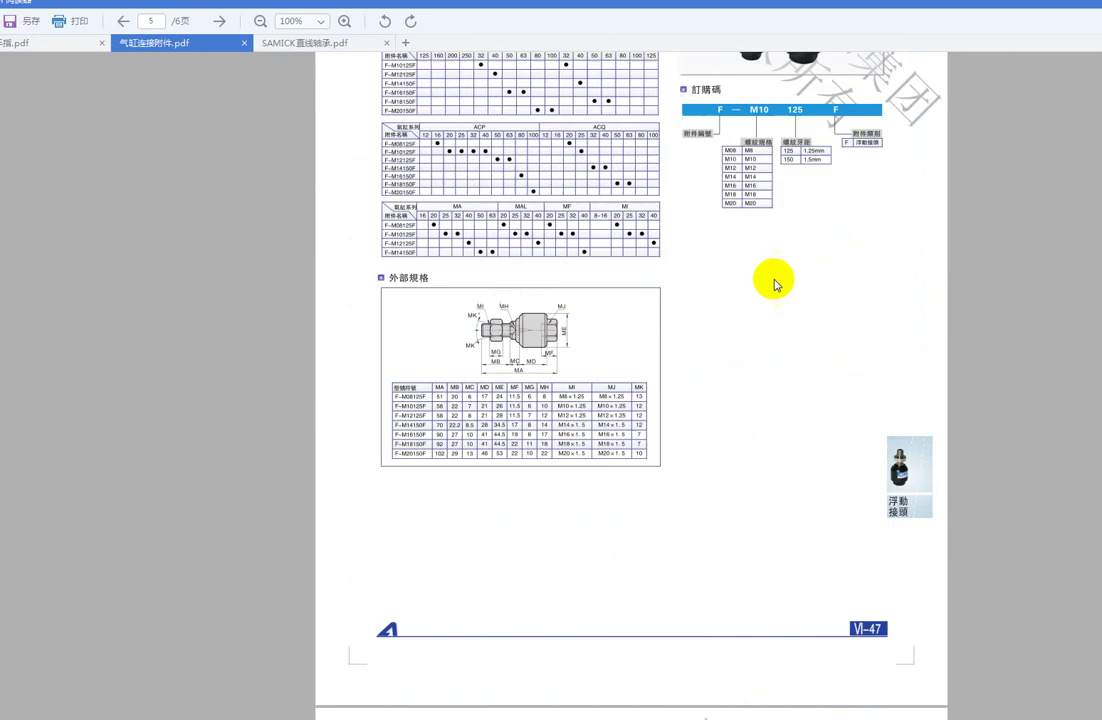
pyautogui.scroll(3, 770, 292)
pyautogui.scroll(3, 780, 400)
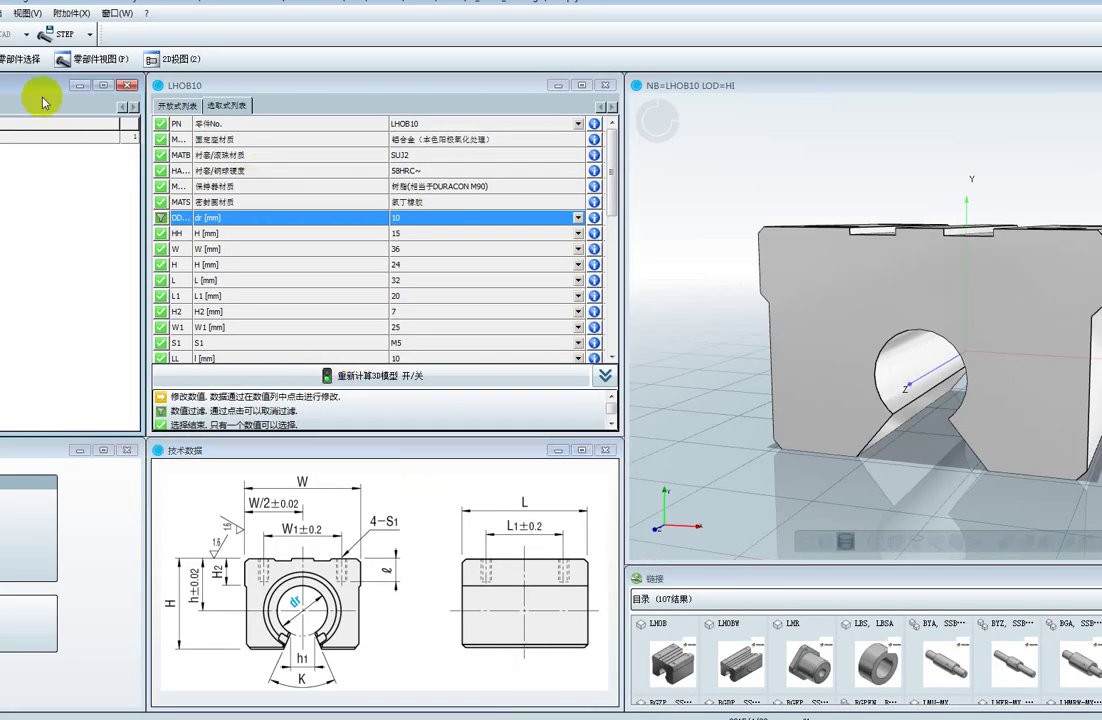
# Return to Part Selection and collapse the 直线轴承/滚珠导向轴 branch of the tree.
pyautogui.click(15, 59)
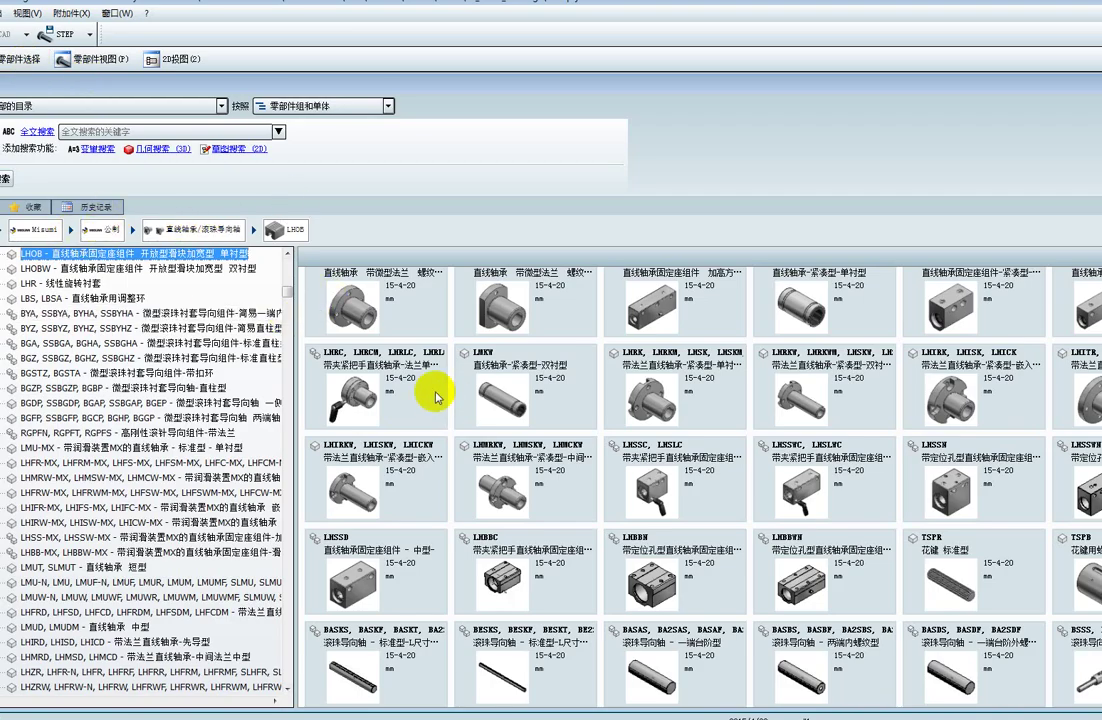
pyautogui.scroll(3, 212, 258)
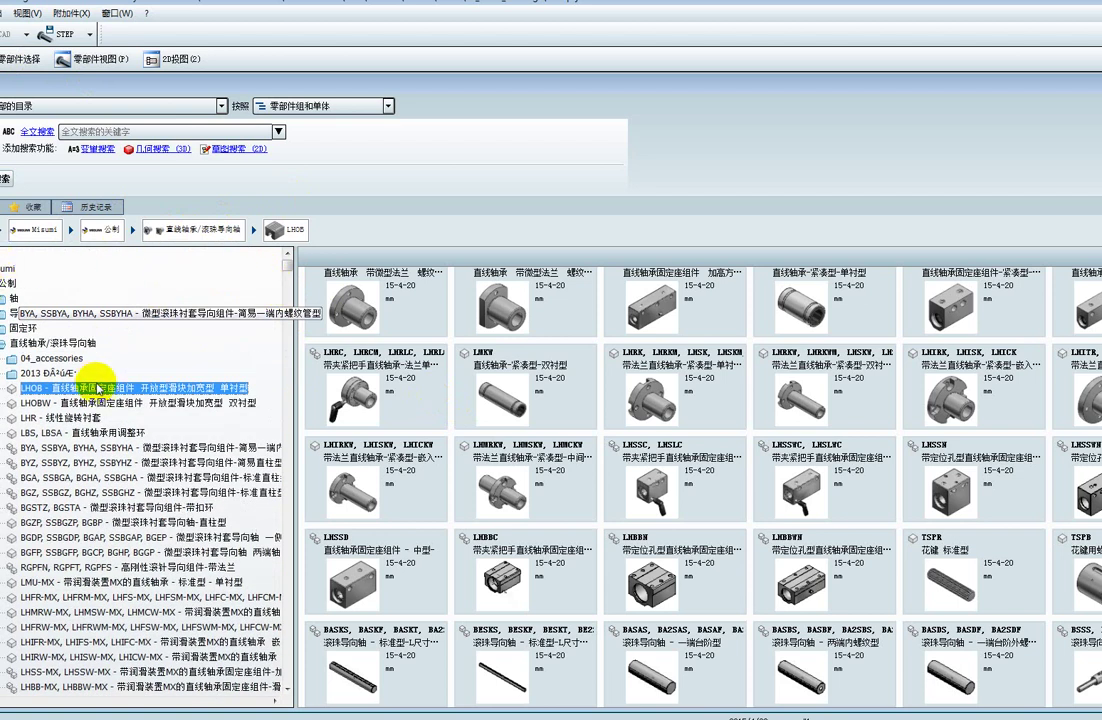
pyautogui.scroll(-4, 140, 420)
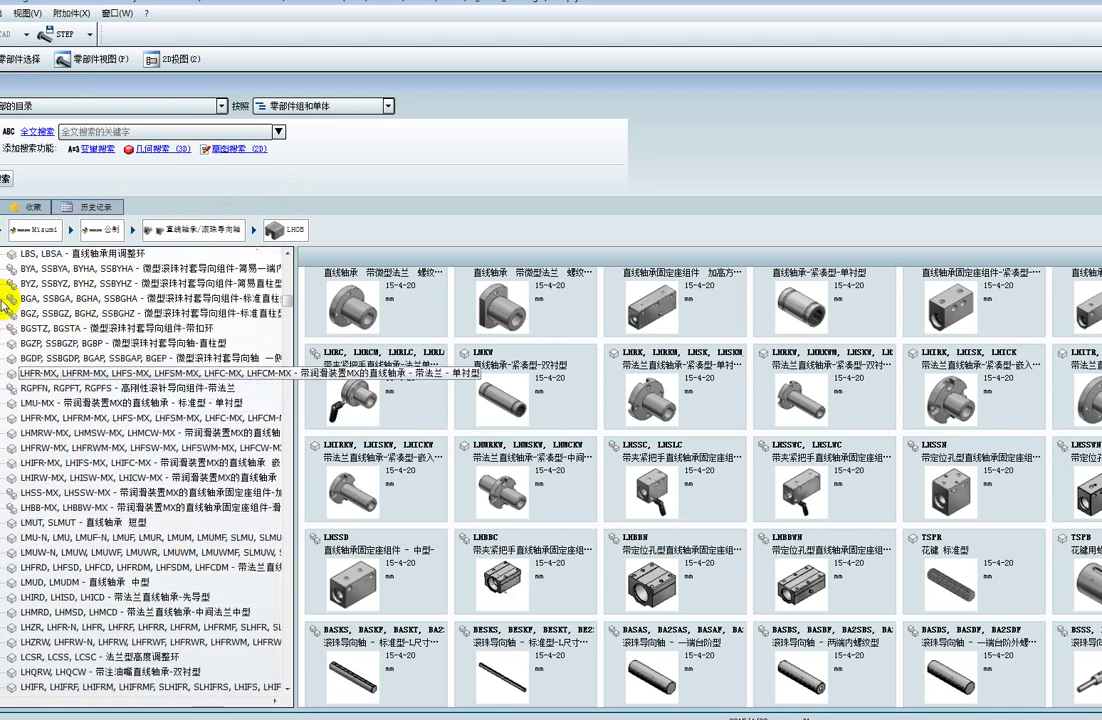
pyautogui.scroll(4, 5, 297)
pyautogui.click(4, 328)
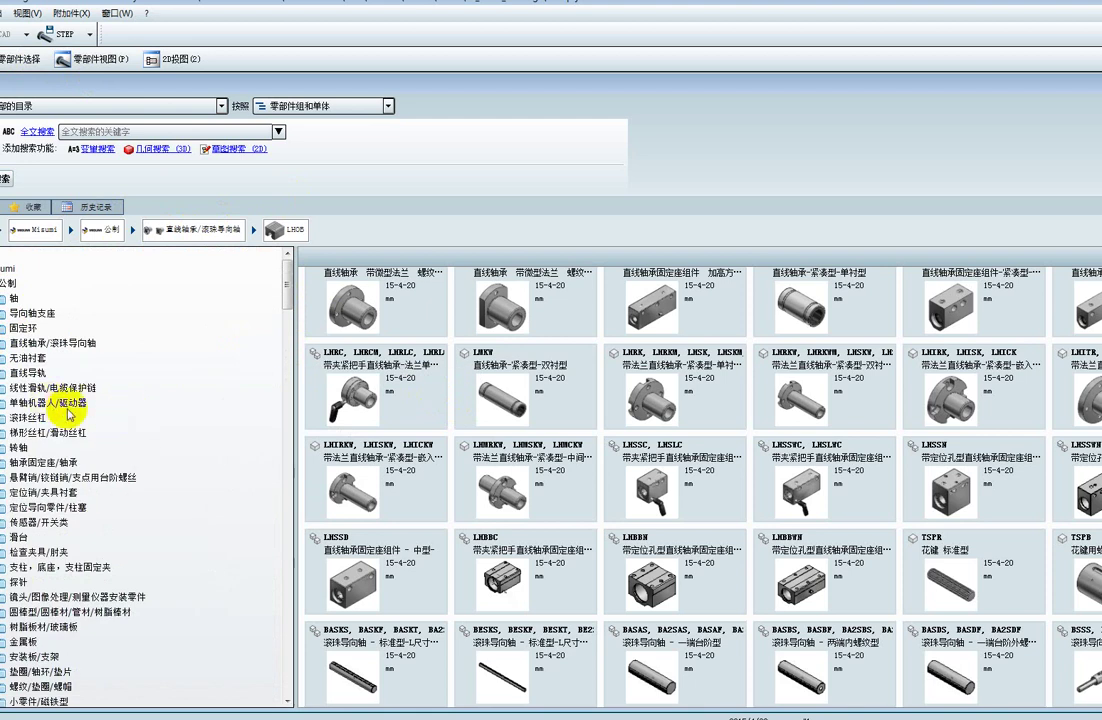
# Select 轴承固定座/轴承, browse its thumbnails, and open the bearing-housing units folder (BGTAB, BGCAB).
pyautogui.click(73, 463)
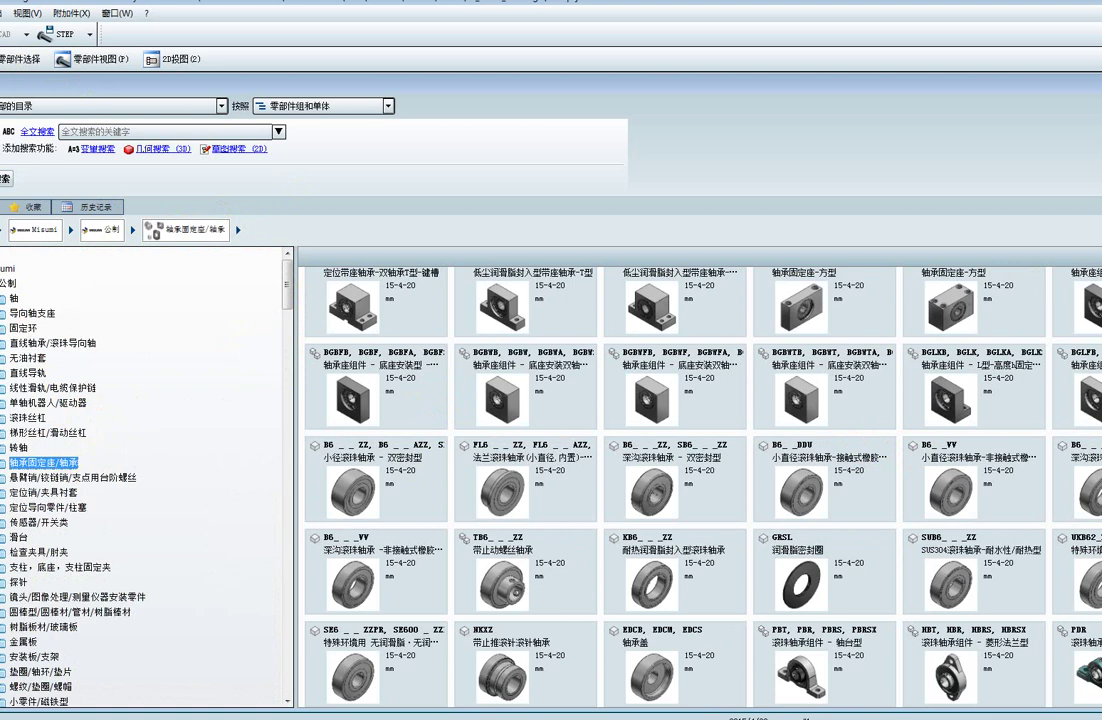
pyautogui.scroll(-5, 943, 385)
pyautogui.scroll(-5, 943, 390)
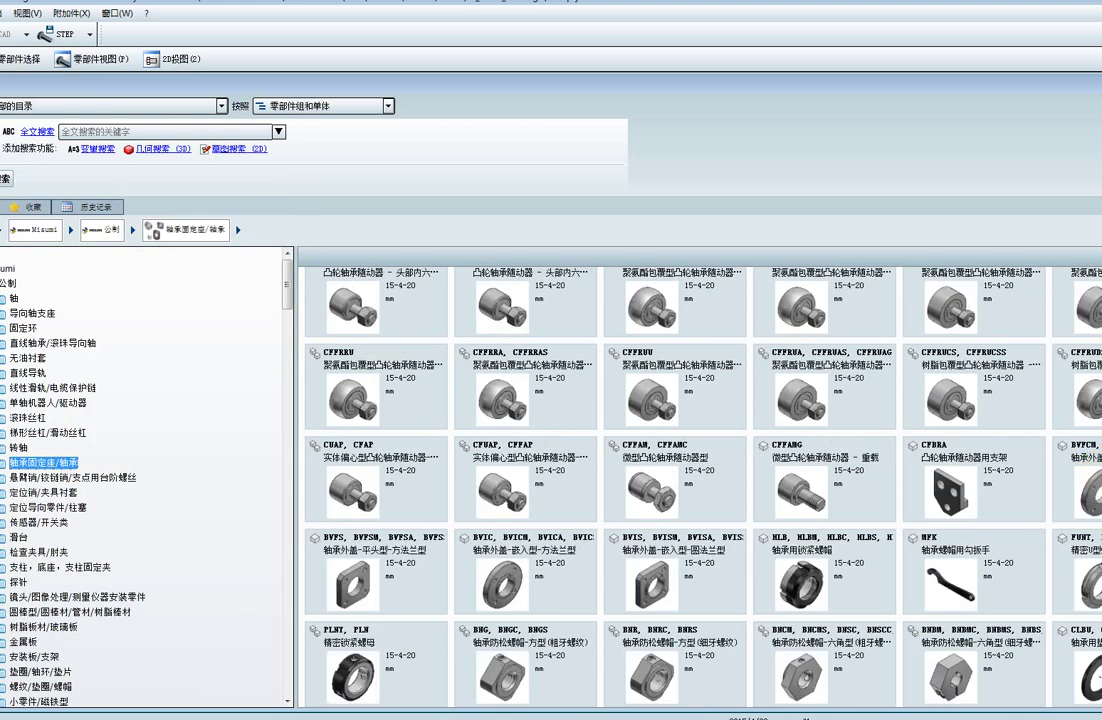
pyautogui.scroll(-2, 943, 390)
pyautogui.scroll(-3, 943, 390)
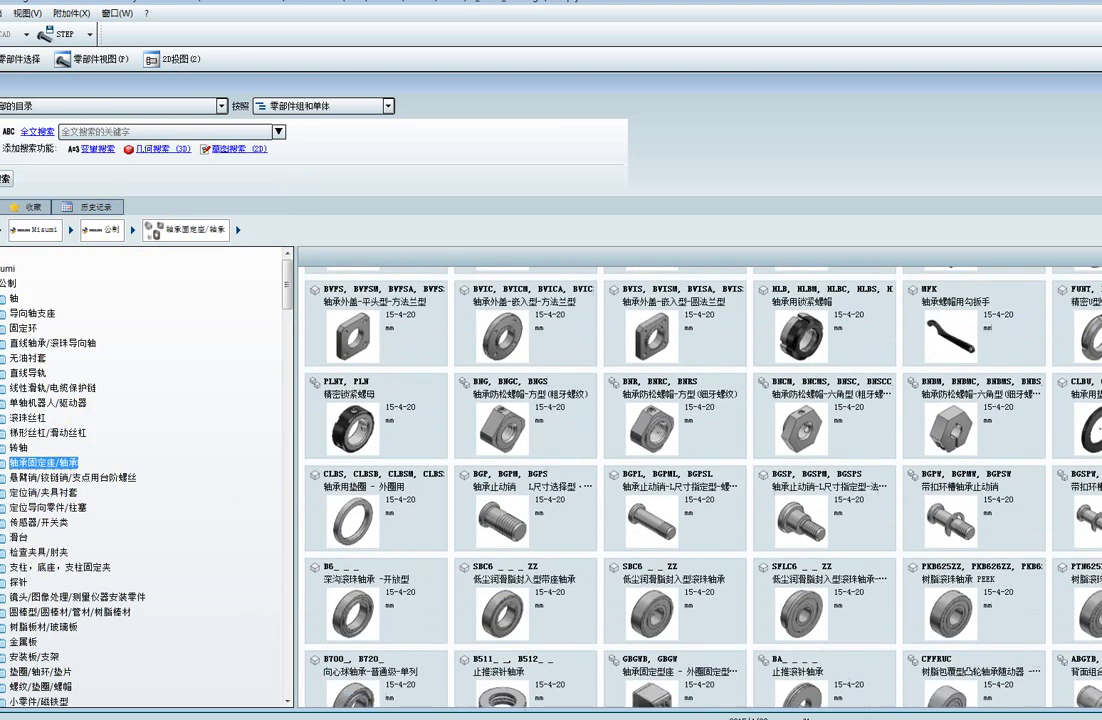
pyautogui.scroll(-3, 943, 390)
pyautogui.scroll(-3, 943, 390)
pyautogui.scroll(-3, 943, 390)
pyautogui.scroll(-3, 943, 390)
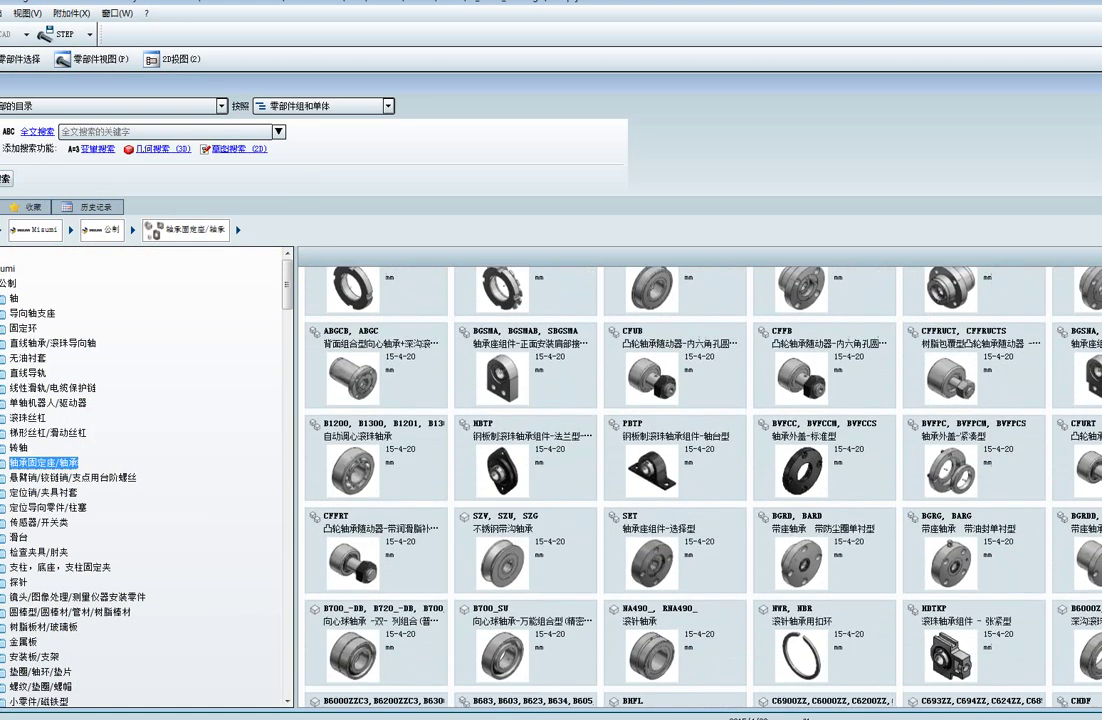
pyautogui.scroll(-3, 943, 390)
pyautogui.scroll(-3, 943, 390)
pyautogui.scroll(-3, 943, 390)
pyautogui.scroll(-3, 943, 390)
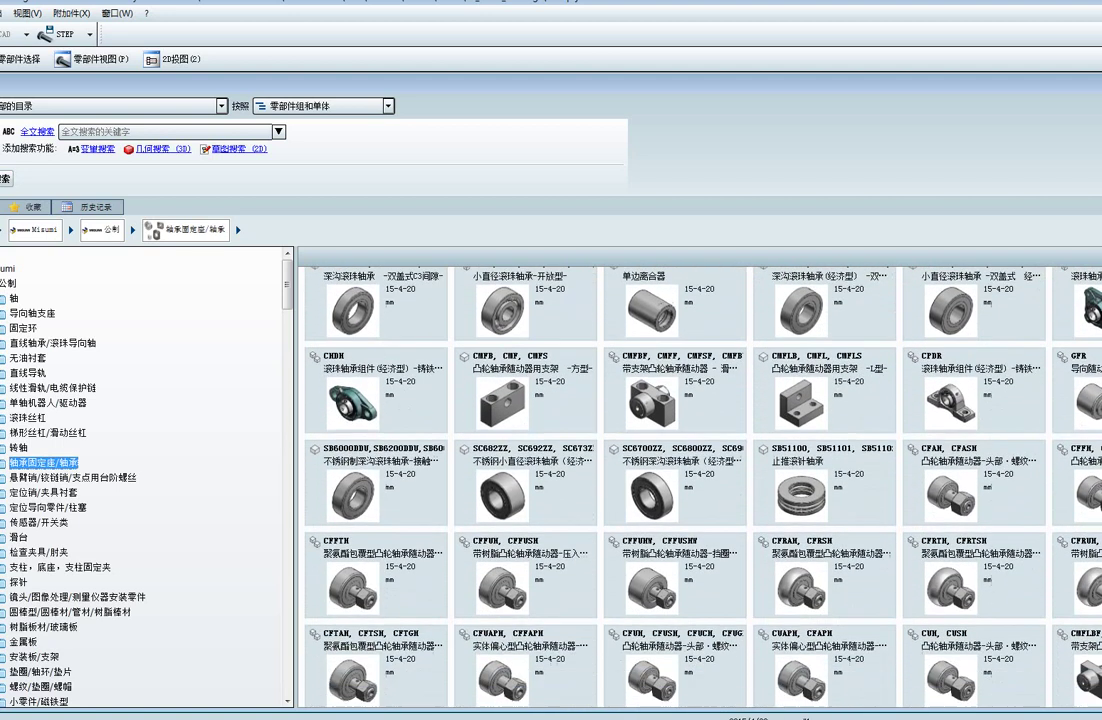
pyautogui.scroll(-3, 943, 390)
pyautogui.scroll(-3, 943, 390)
pyautogui.scroll(-2, 700, 480)
pyautogui.scroll(-2, 700, 480)
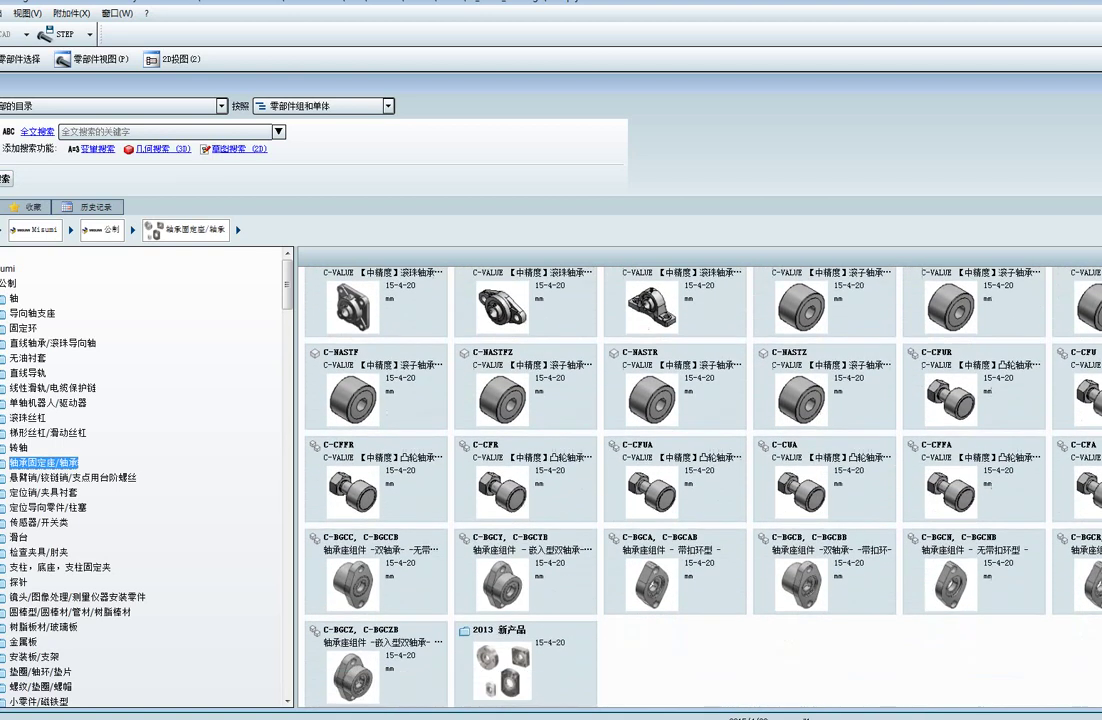
pyautogui.scroll(5, 615, 472)
pyautogui.scroll(5, 603, 443)
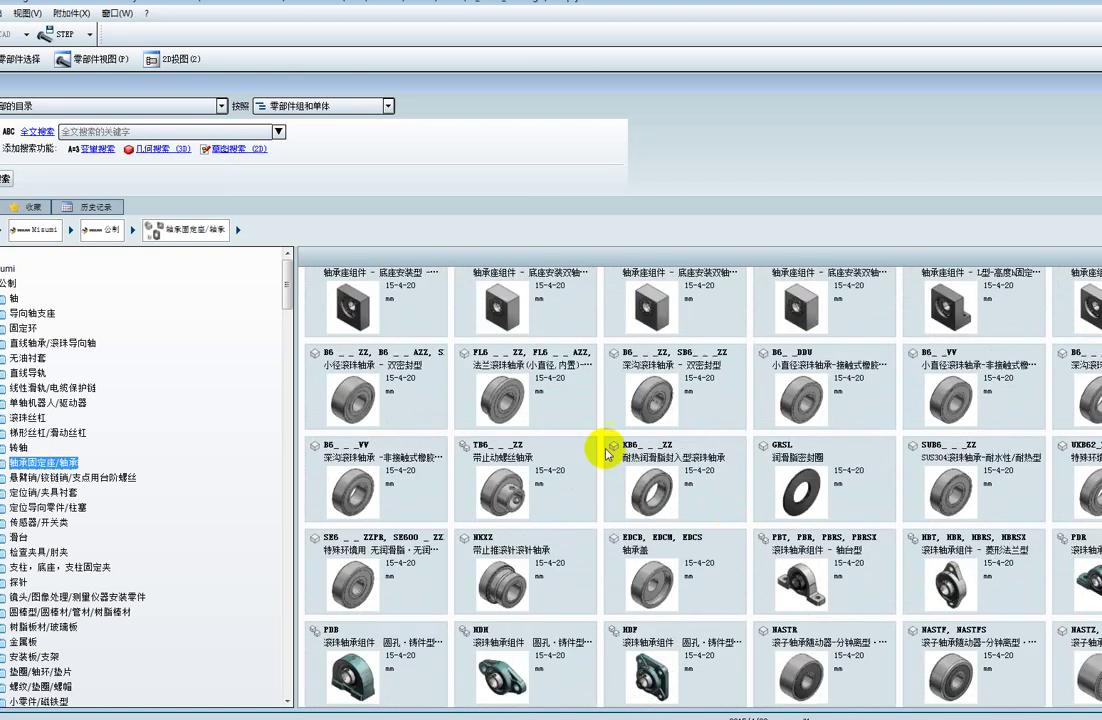
pyautogui.scroll(-5, 610, 460)
pyautogui.scroll(-2, 650, 478)
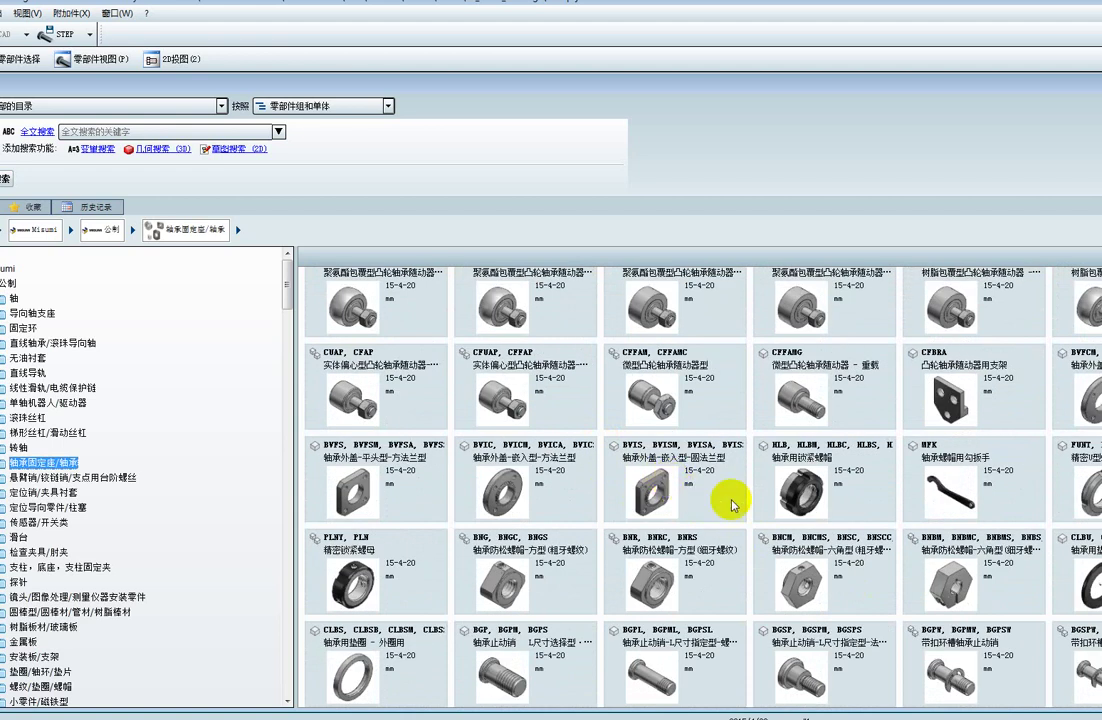
pyautogui.scroll(-5, 875, 475)
pyautogui.doubleClick(870, 458)
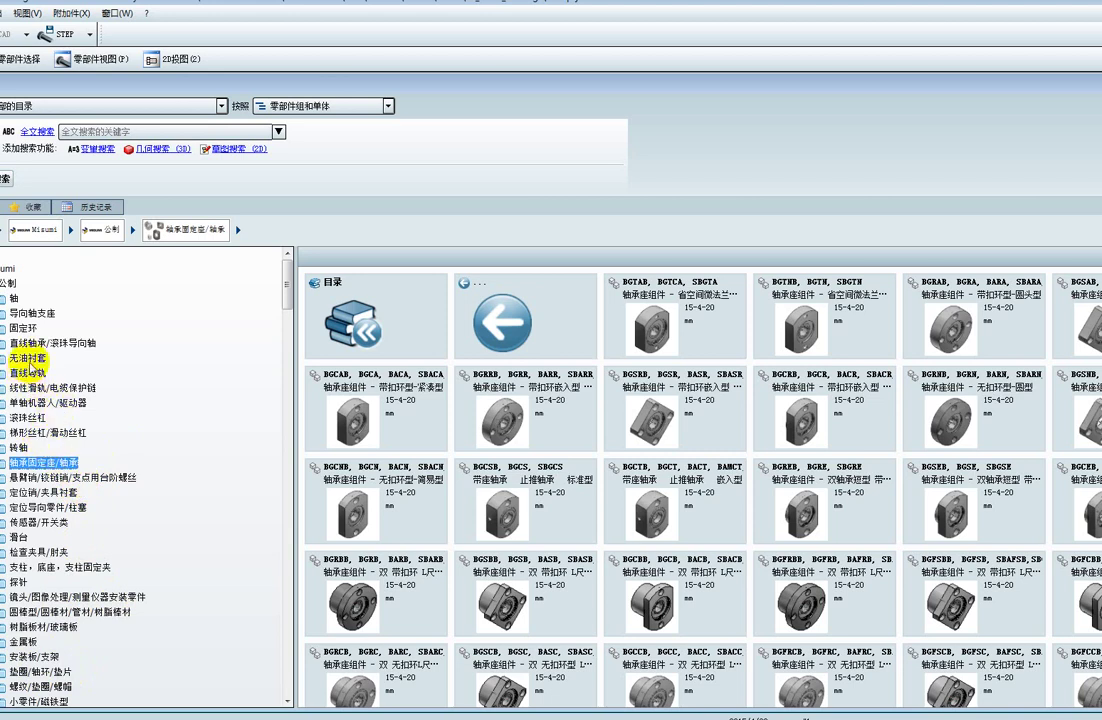
# View 直线轴承/滚珠导向轴, then browse the 导向轴支座 guide shaft support parts.
pyautogui.click(33, 343)
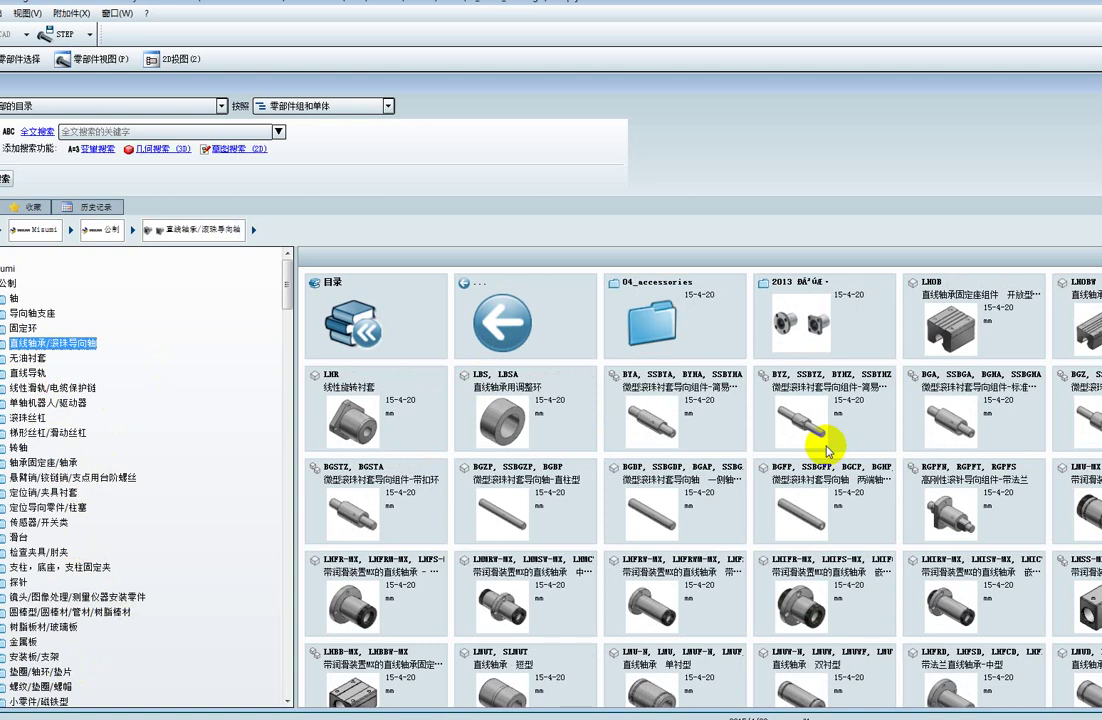
pyautogui.click(27, 314)
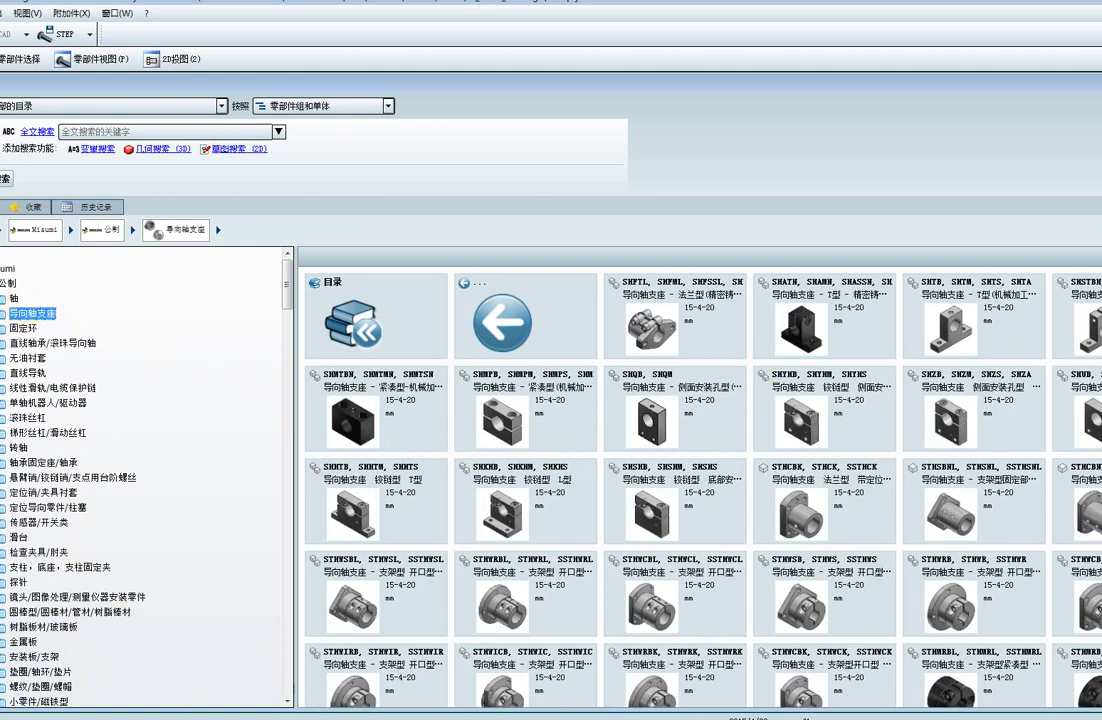
pyautogui.scroll(-3, 700, 480)
pyautogui.scroll(-3, 700, 480)
pyautogui.scroll(-3, 700, 480)
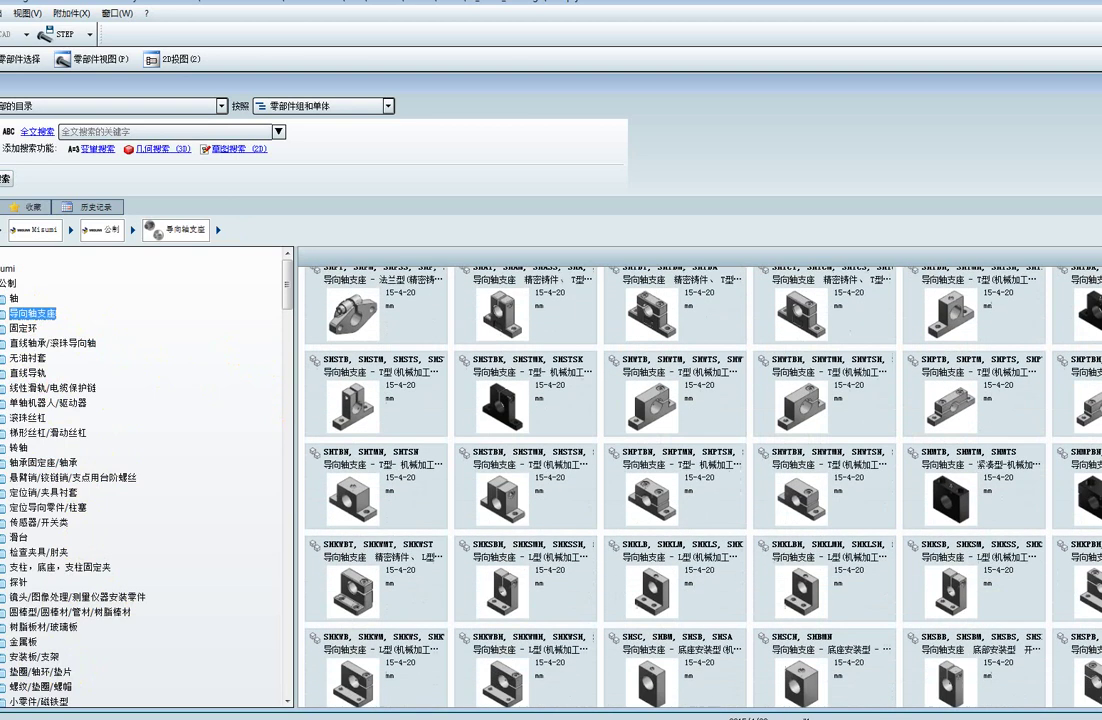
pyautogui.scroll(-3, 700, 480)
pyautogui.scroll(-3, 1036, 516)
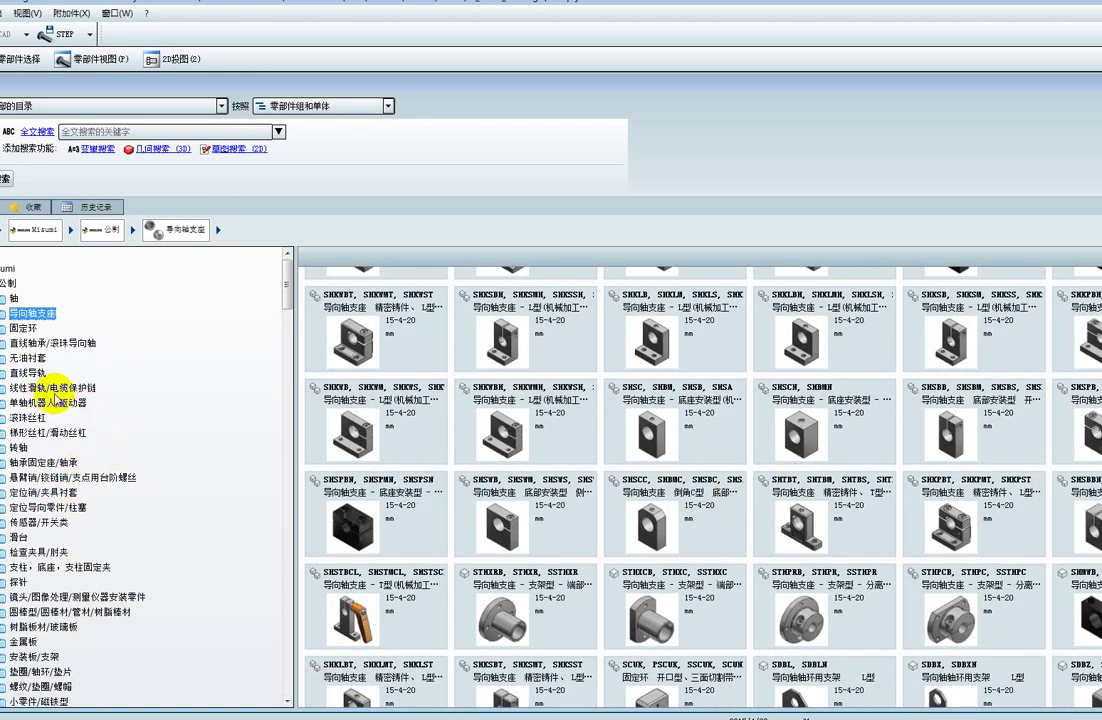
# Check 线性滑轨/电缆保护链, then scroll 轴承固定座/轴承 to the 2013 新产品 folder at the end.
pyautogui.click(45, 389)
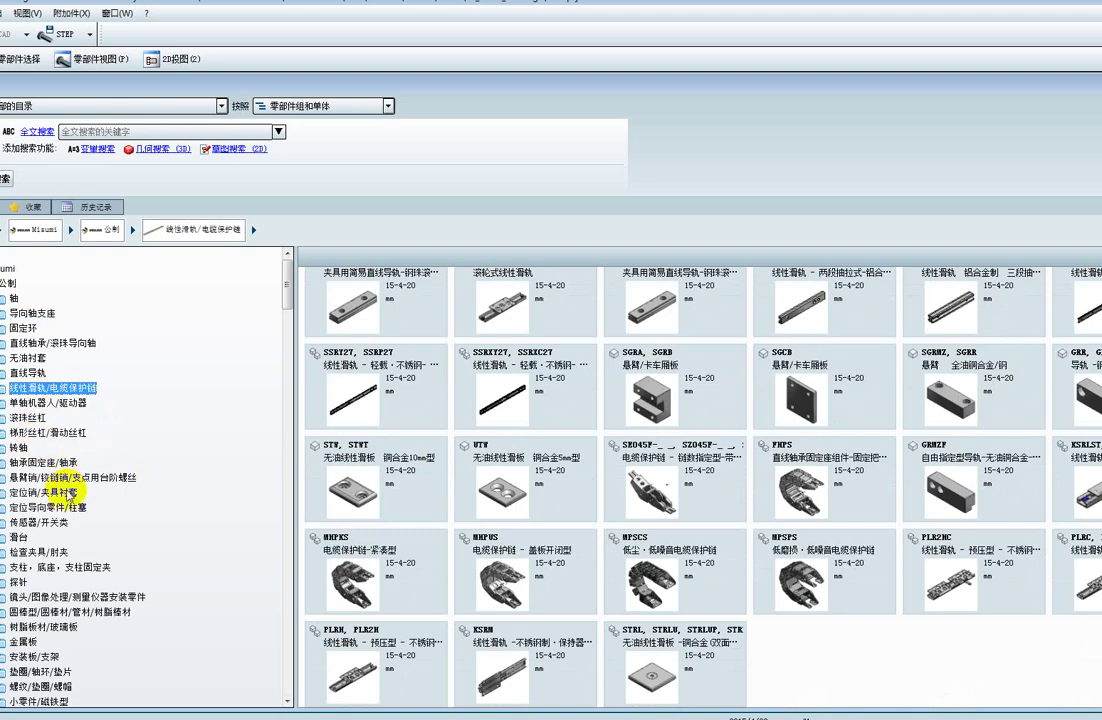
pyautogui.click(45, 462)
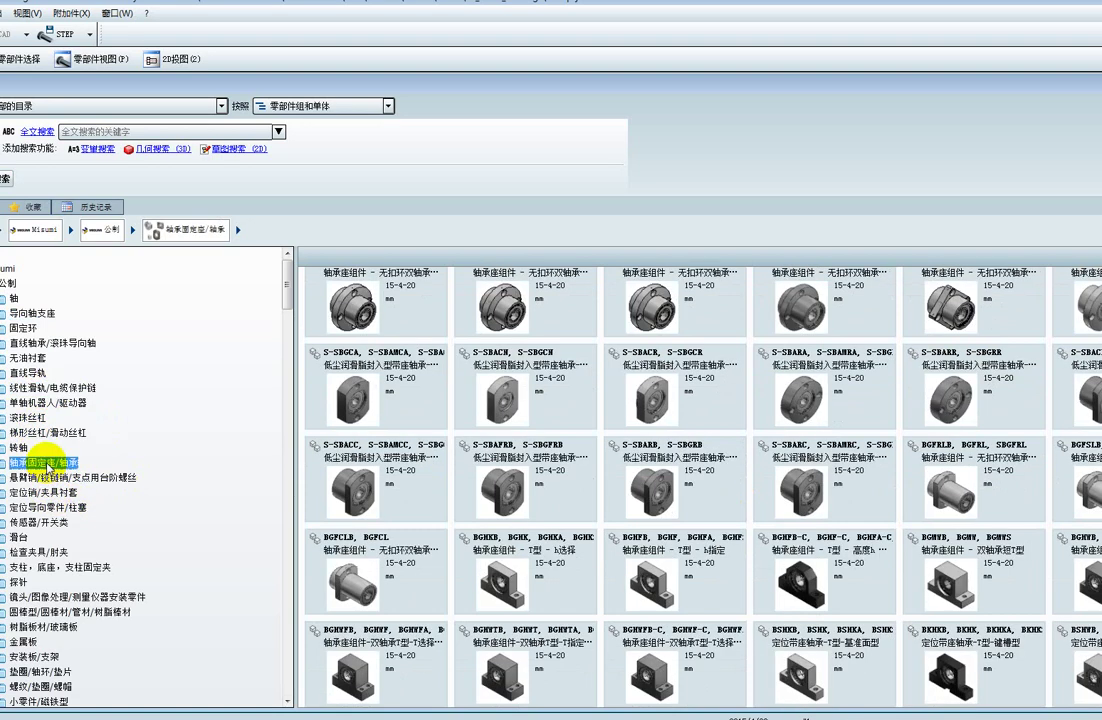
pyautogui.scroll(-2, 700, 480)
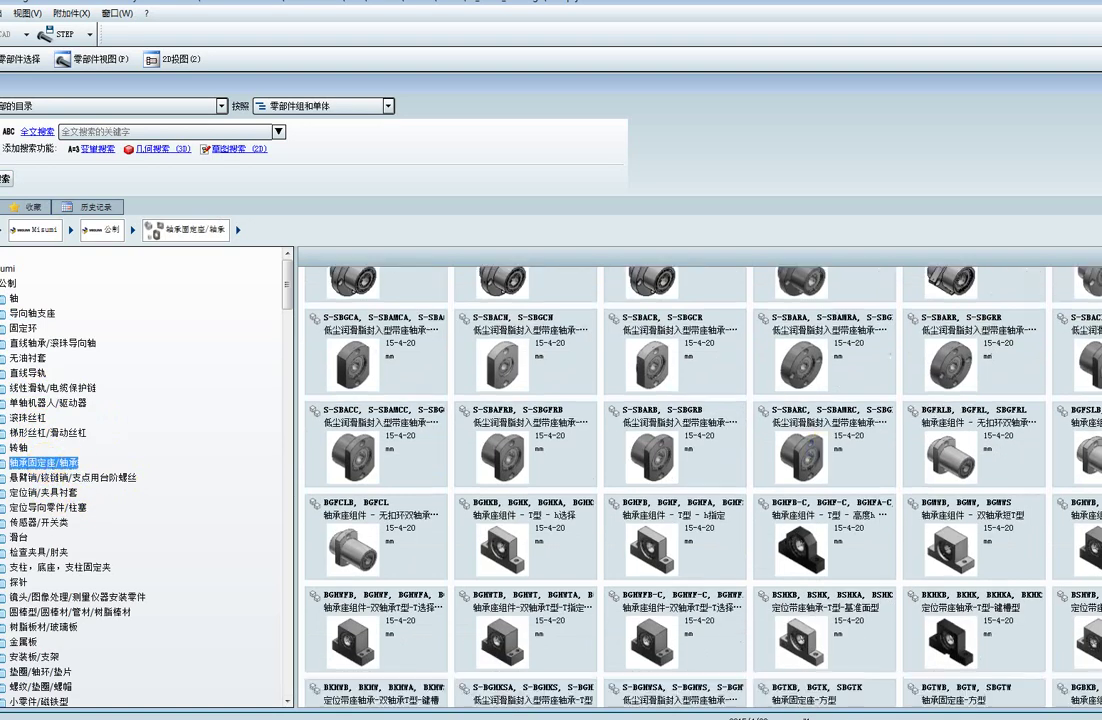
pyautogui.scroll(-1, 700, 480)
pyautogui.scroll(-1, 700, 480)
pyautogui.scroll(-1, 700, 480)
pyautogui.scroll(-1, 700, 480)
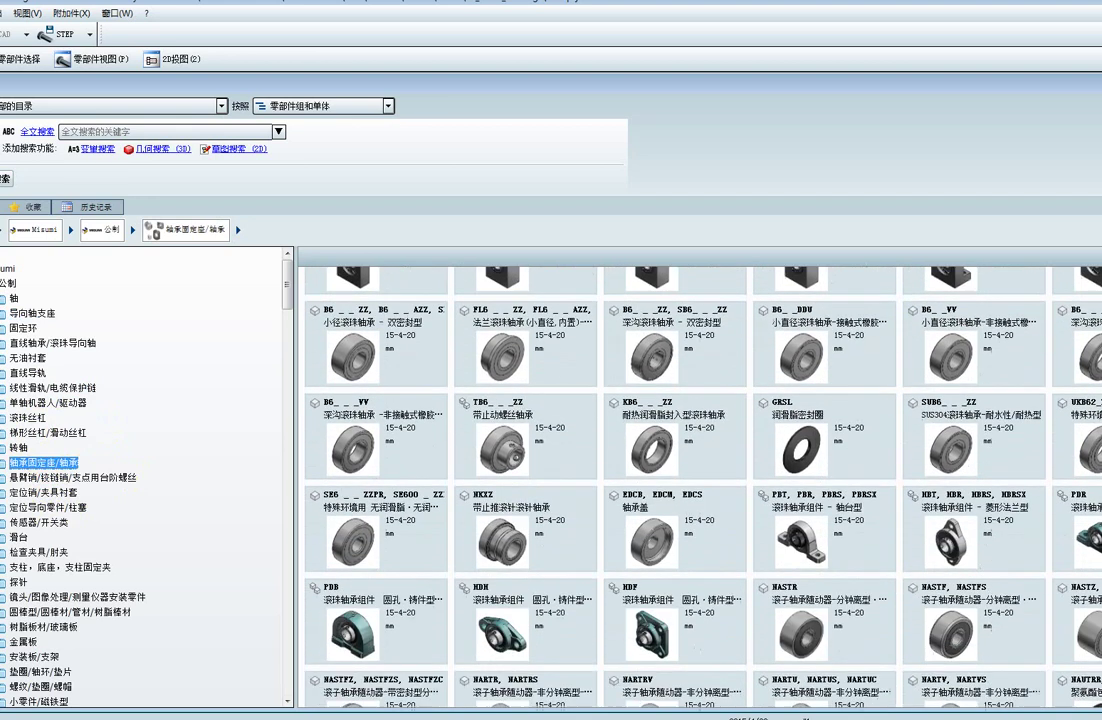
pyautogui.scroll(-2, 700, 480)
pyautogui.scroll(-1, 700, 480)
pyautogui.scroll(-1, 700, 480)
pyautogui.scroll(-2, 700, 480)
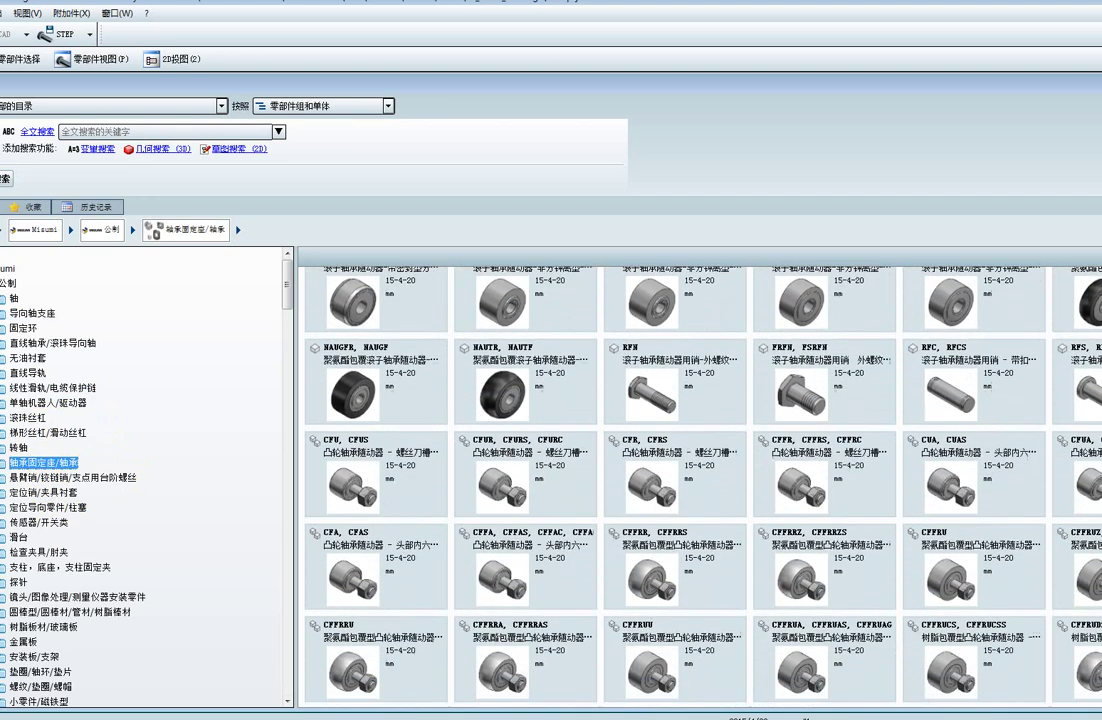
pyautogui.scroll(-1, 700, 480)
pyautogui.scroll(-1, 700, 480)
pyautogui.scroll(-1, 700, 480)
pyautogui.scroll(-1, 700, 480)
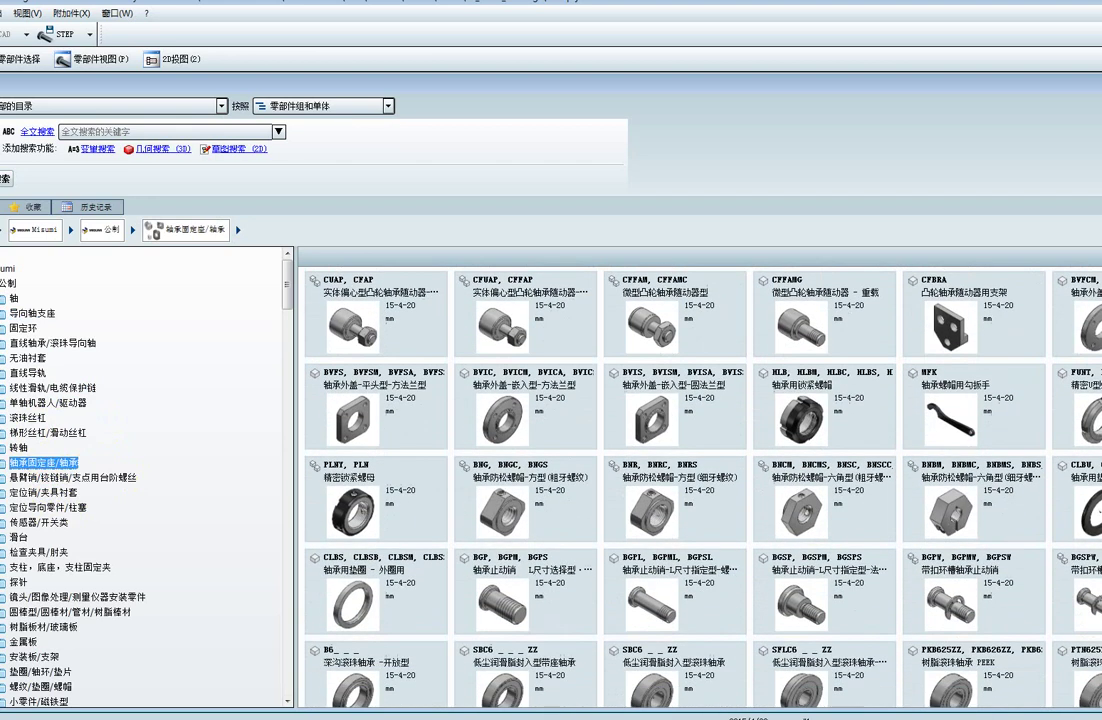
pyautogui.scroll(-1, 700, 480)
pyautogui.scroll(-1, 700, 480)
pyautogui.scroll(-1, 700, 480)
pyautogui.scroll(-1, 700, 480)
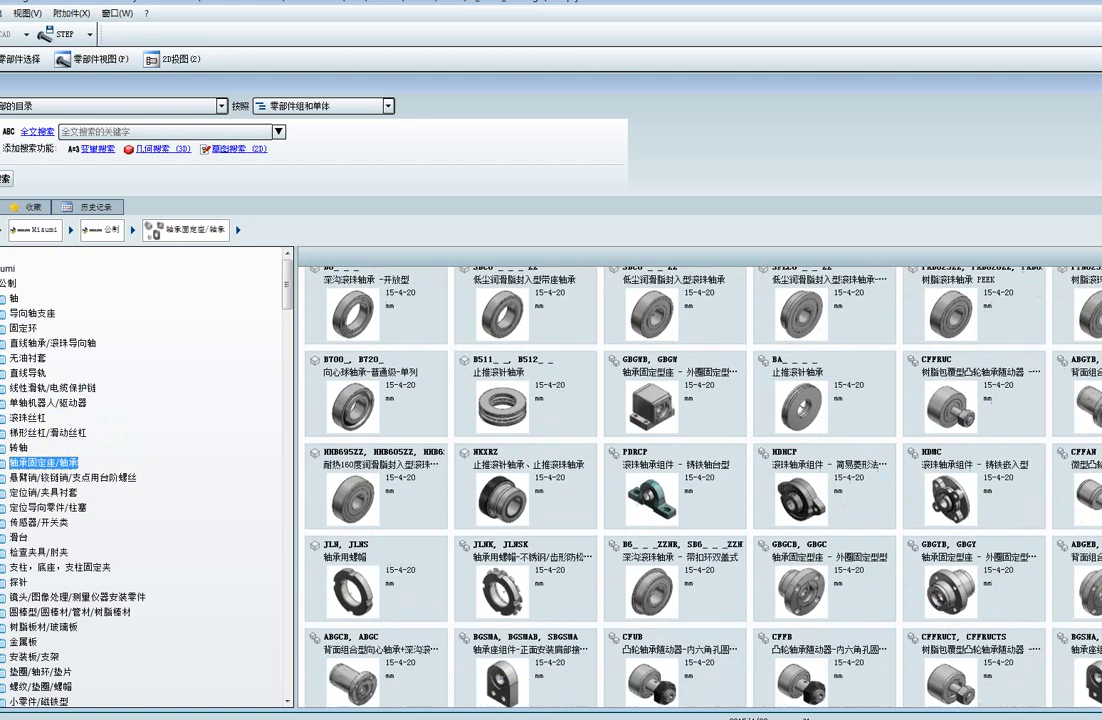
pyautogui.scroll(-1, 700, 480)
pyautogui.scroll(-1, 700, 480)
pyautogui.scroll(-1, 700, 480)
pyautogui.scroll(-1, 700, 480)
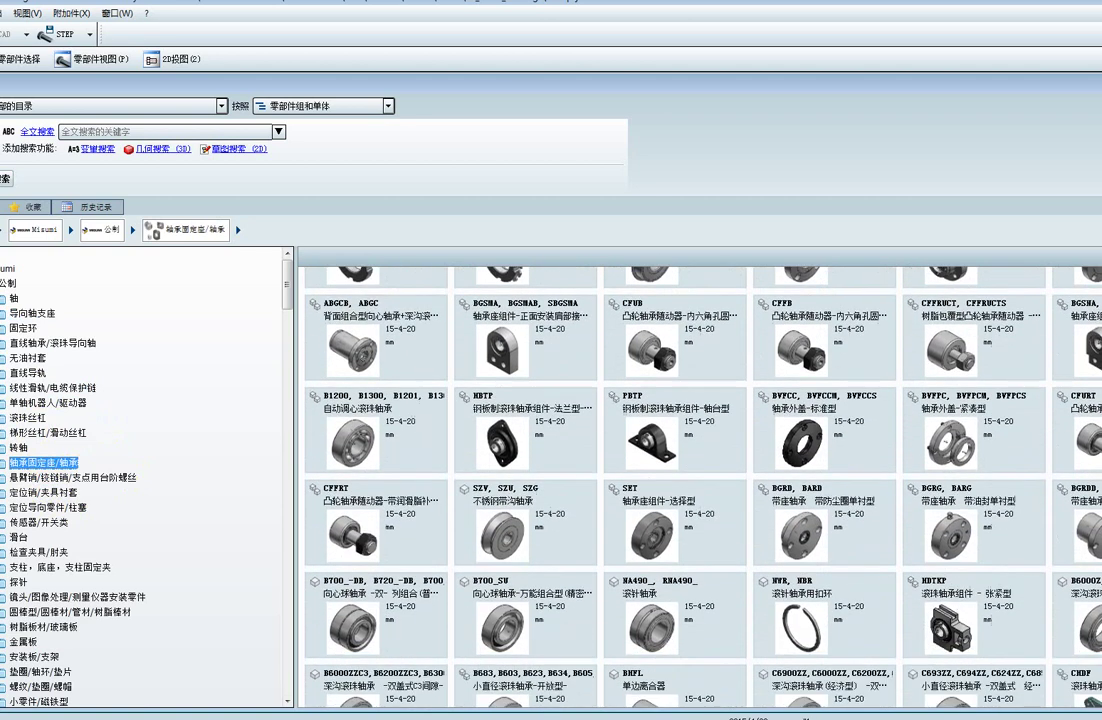
pyautogui.scroll(-1, 700, 480)
pyautogui.scroll(-1, 700, 480)
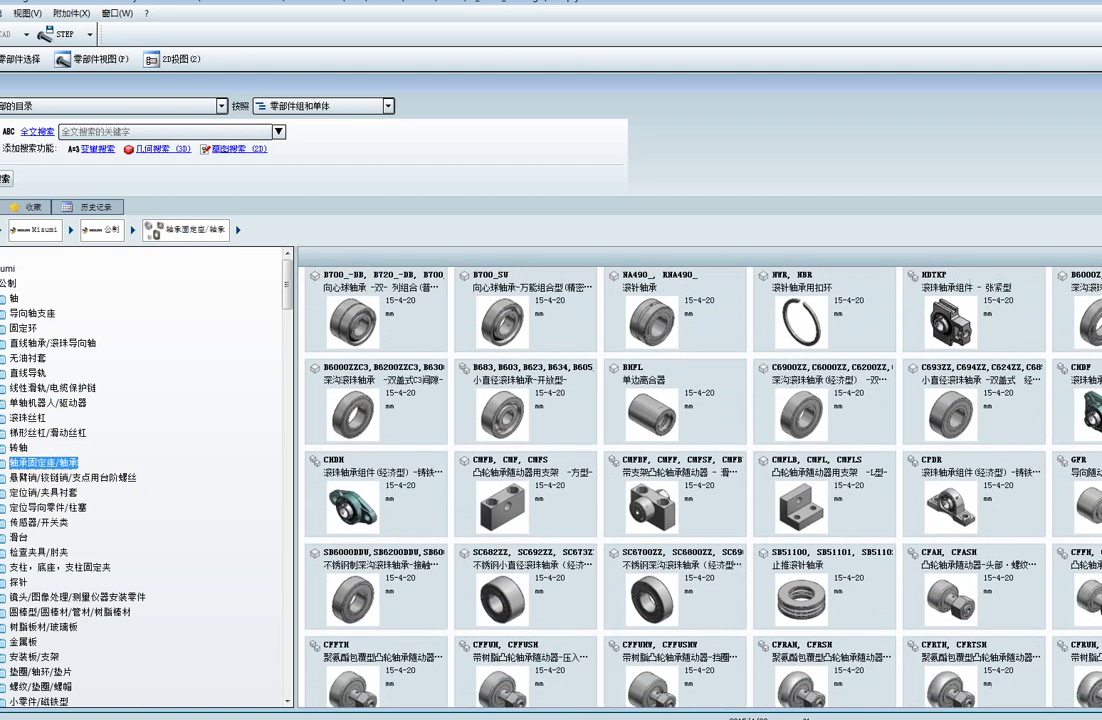
pyautogui.scroll(-1, 700, 480)
pyautogui.scroll(-2, 700, 480)
pyautogui.scroll(-1, 700, 480)
pyautogui.scroll(-1, 700, 480)
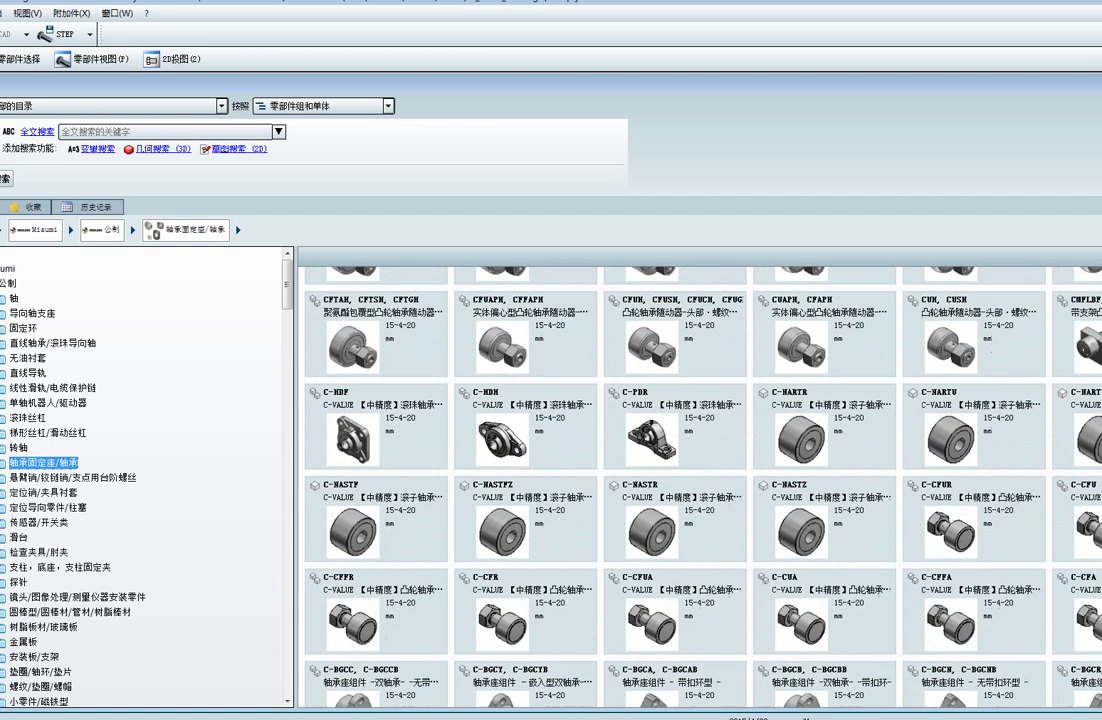
pyautogui.scroll(-1, 700, 480)
pyautogui.scroll(-1, 700, 480)
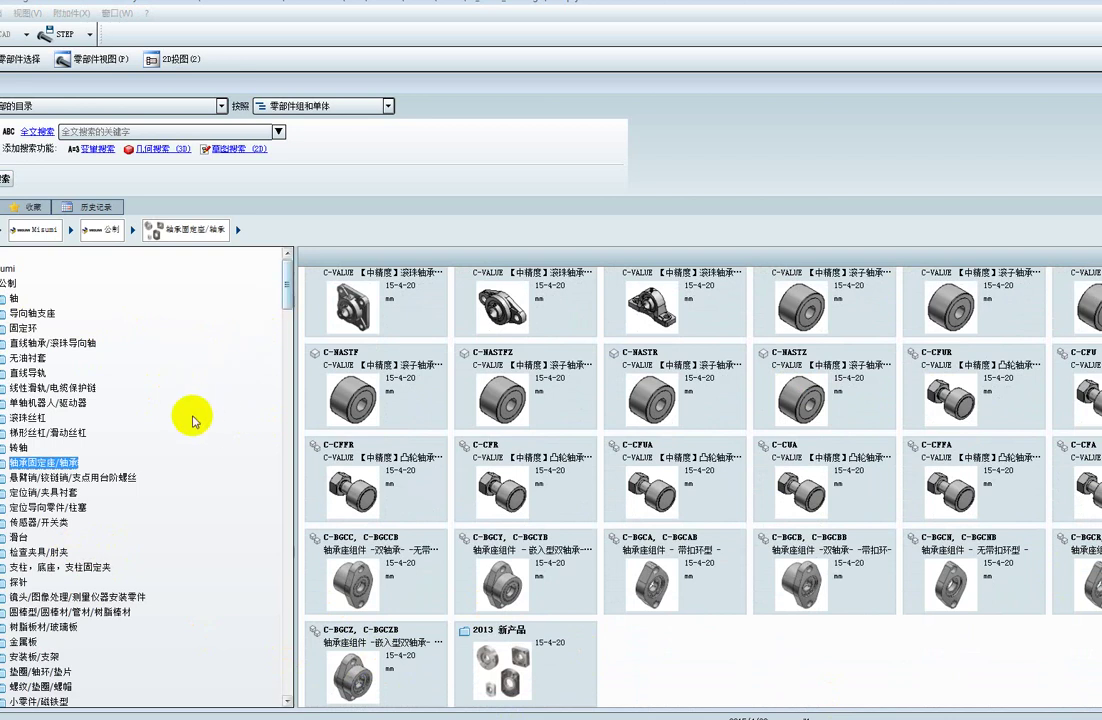
# Scroll the category tree and select 气缸/气缸相关零件/连接类零件.
pyautogui.click(660, 412)
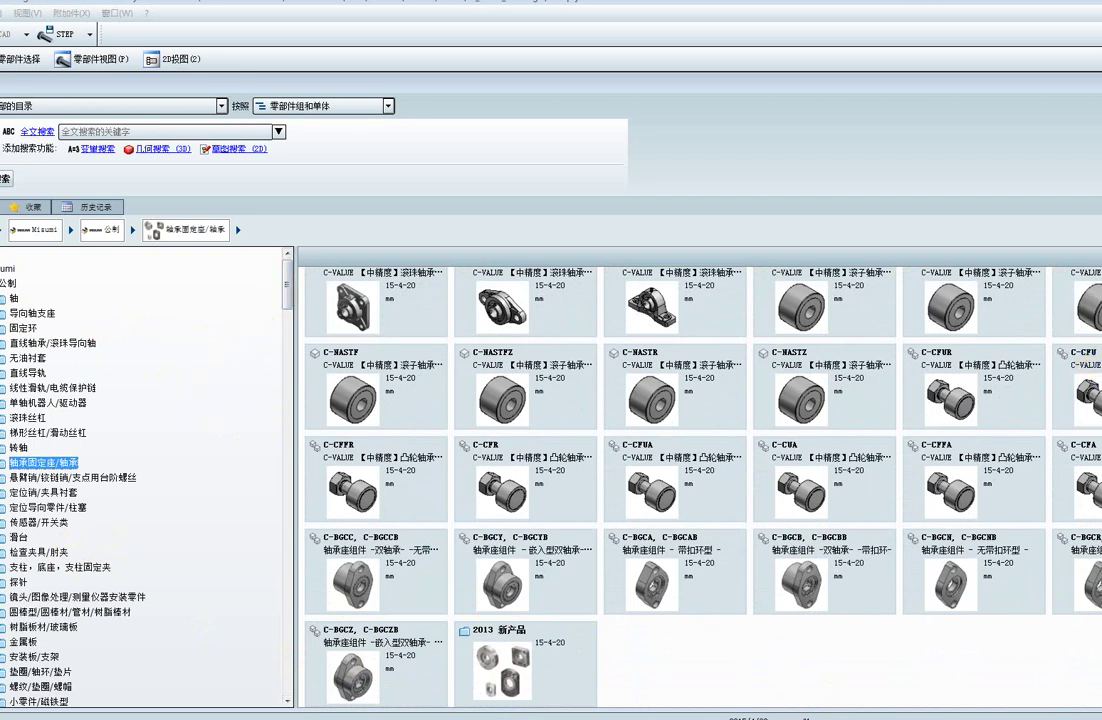
pyautogui.click(807, 402)
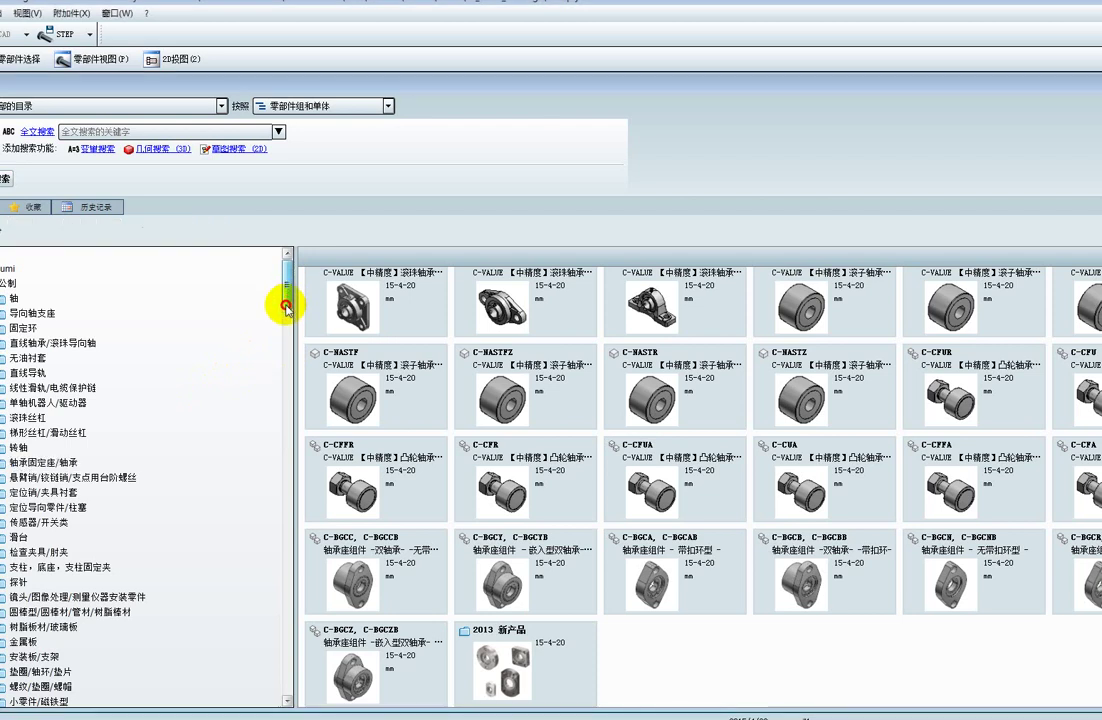
pyautogui.moveTo(287, 302); pyautogui.dragTo(285, 570)
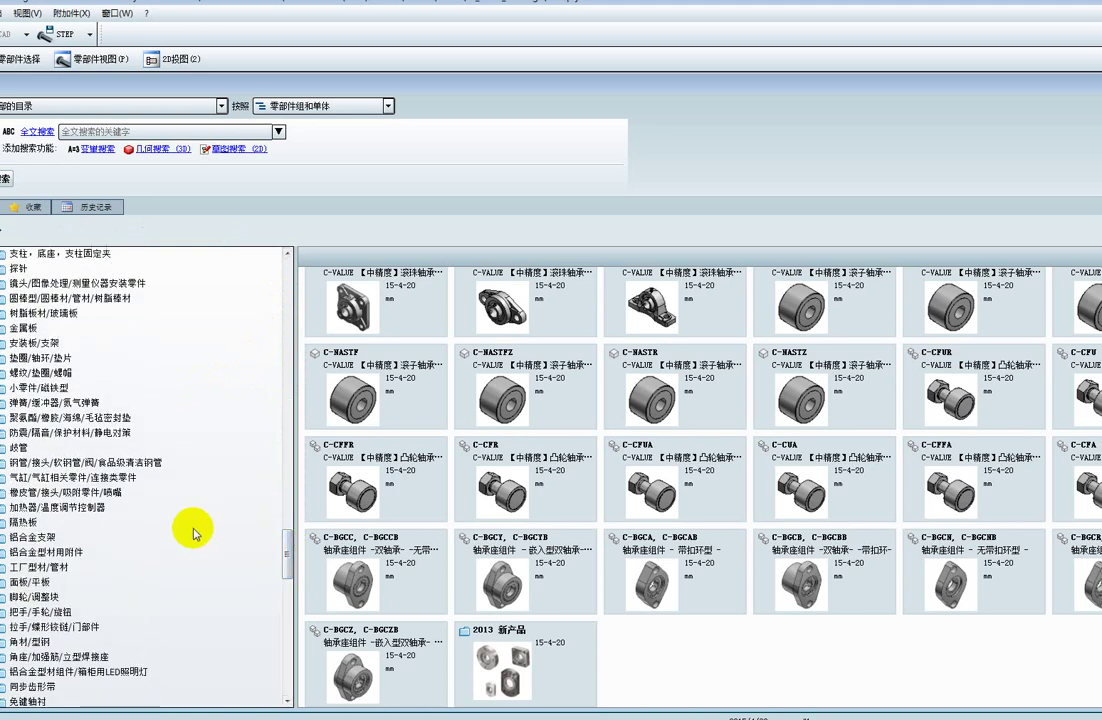
pyautogui.click(145, 478)
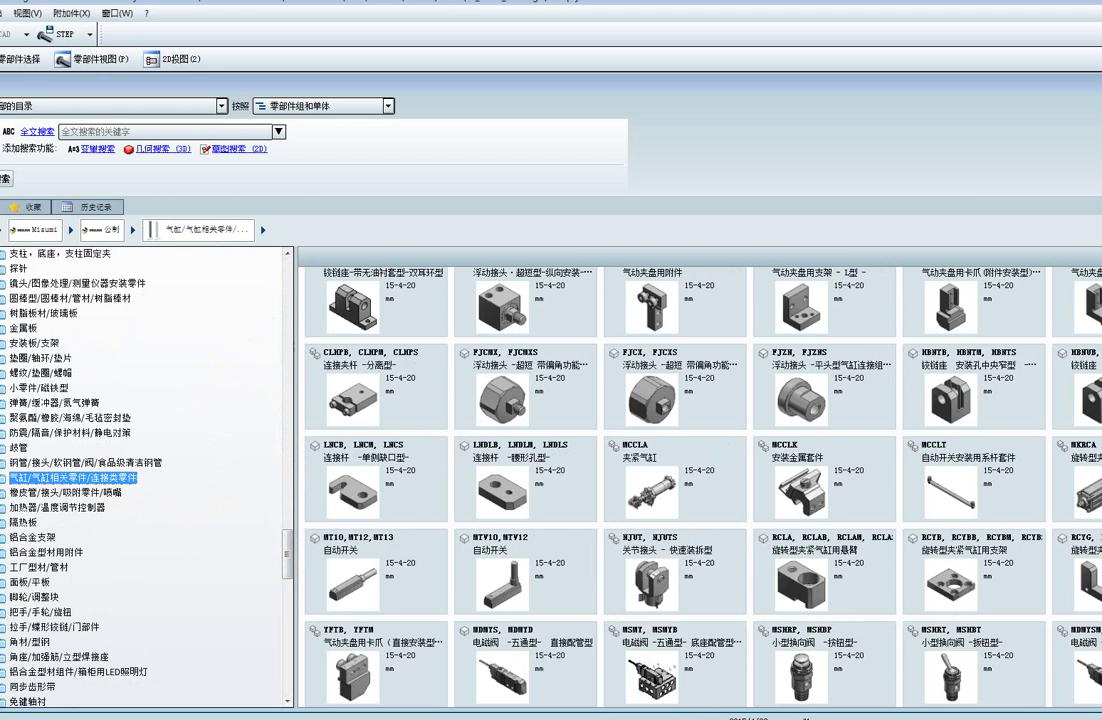
# Browse the joint thumbnails and open the RBLD, RBLDL rod-end bearing series.
pyautogui.scroll(-2, 676, 480)
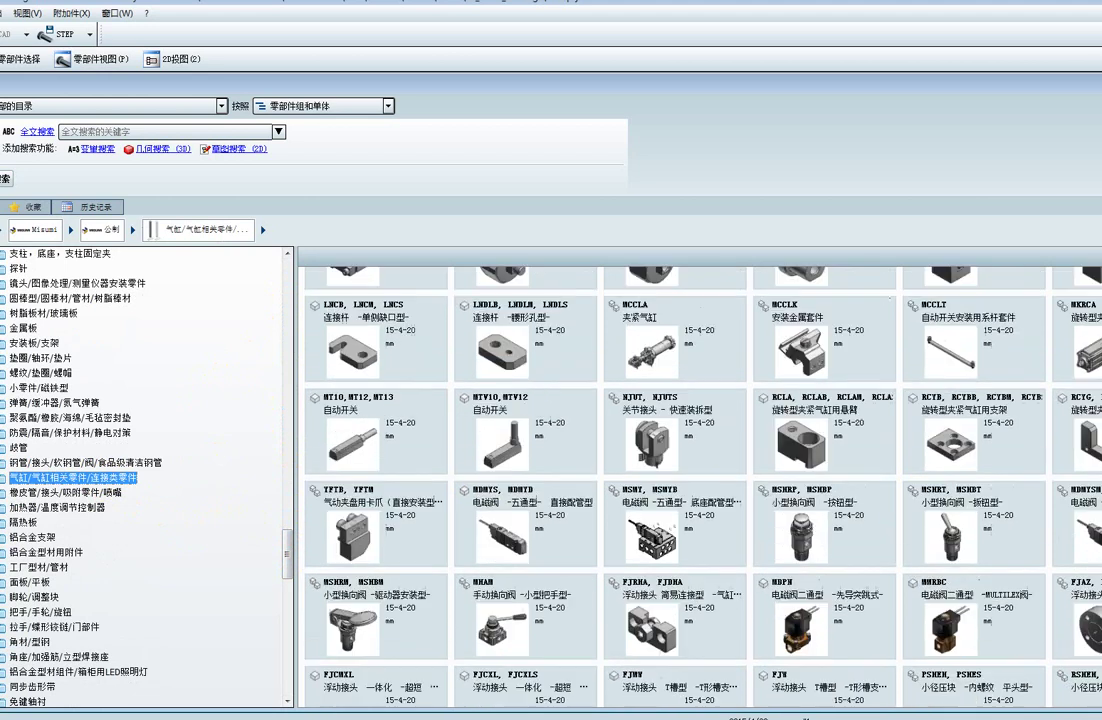
pyautogui.scroll(-1, 676, 480)
pyautogui.scroll(-1, 676, 480)
pyautogui.scroll(-1, 676, 480)
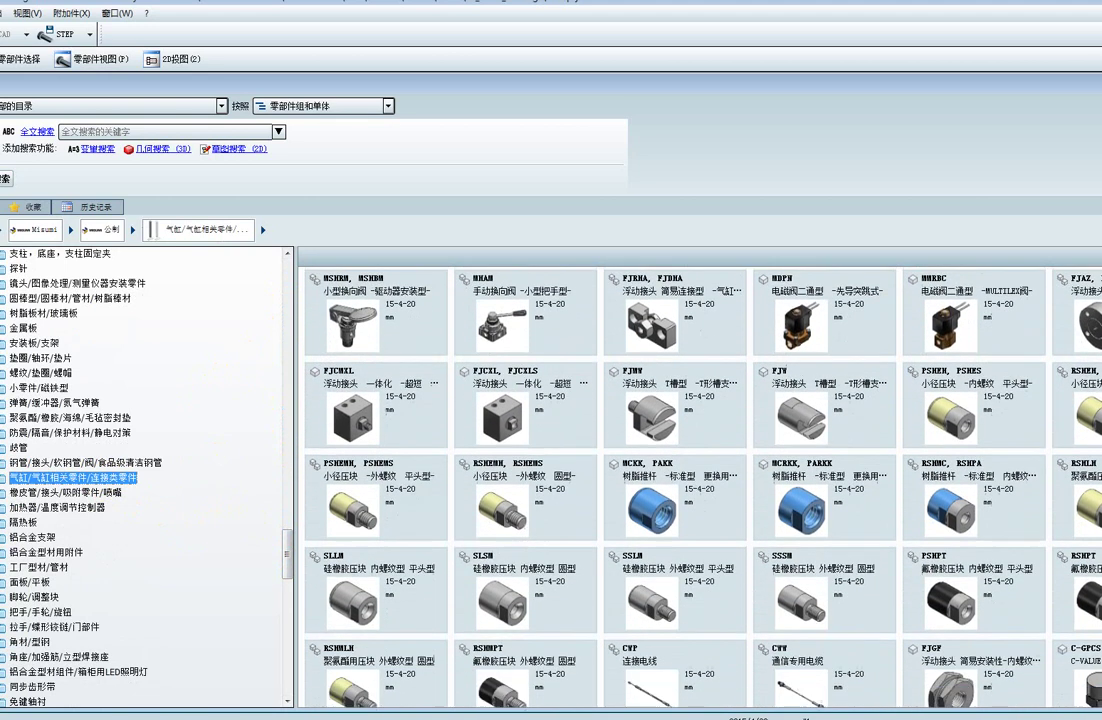
pyautogui.scroll(-1, 676, 480)
pyautogui.scroll(-1, 676, 480)
pyautogui.scroll(-1, 676, 480)
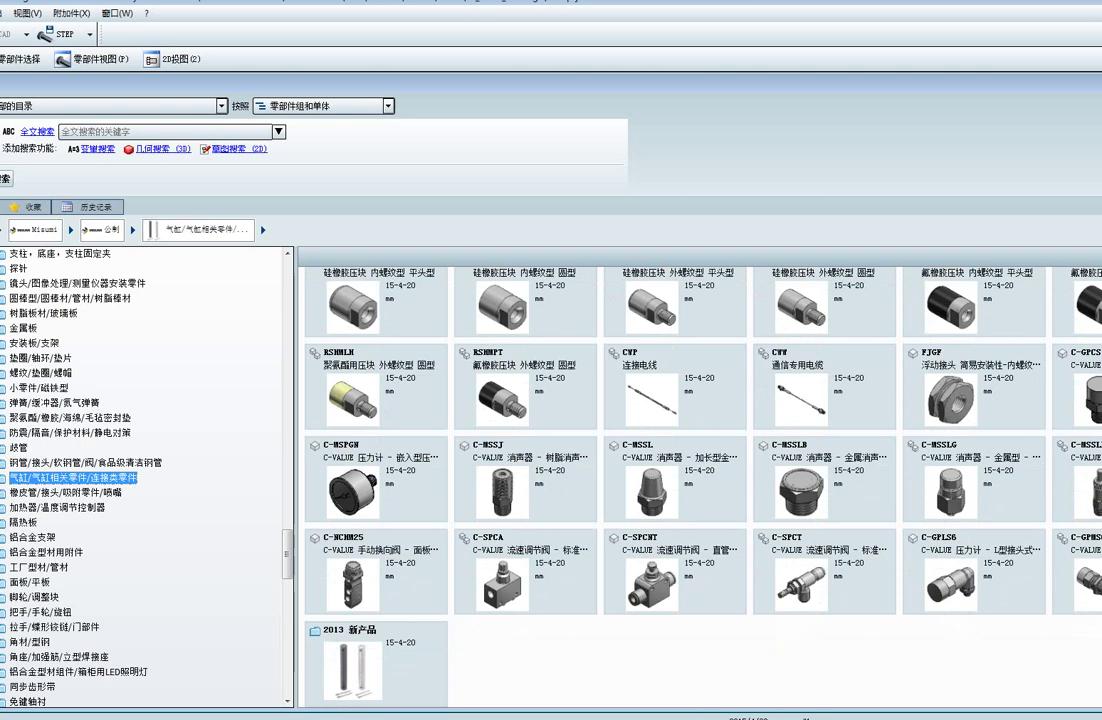
pyautogui.scroll(4, 480, 472)
pyautogui.scroll(2, 480, 472)
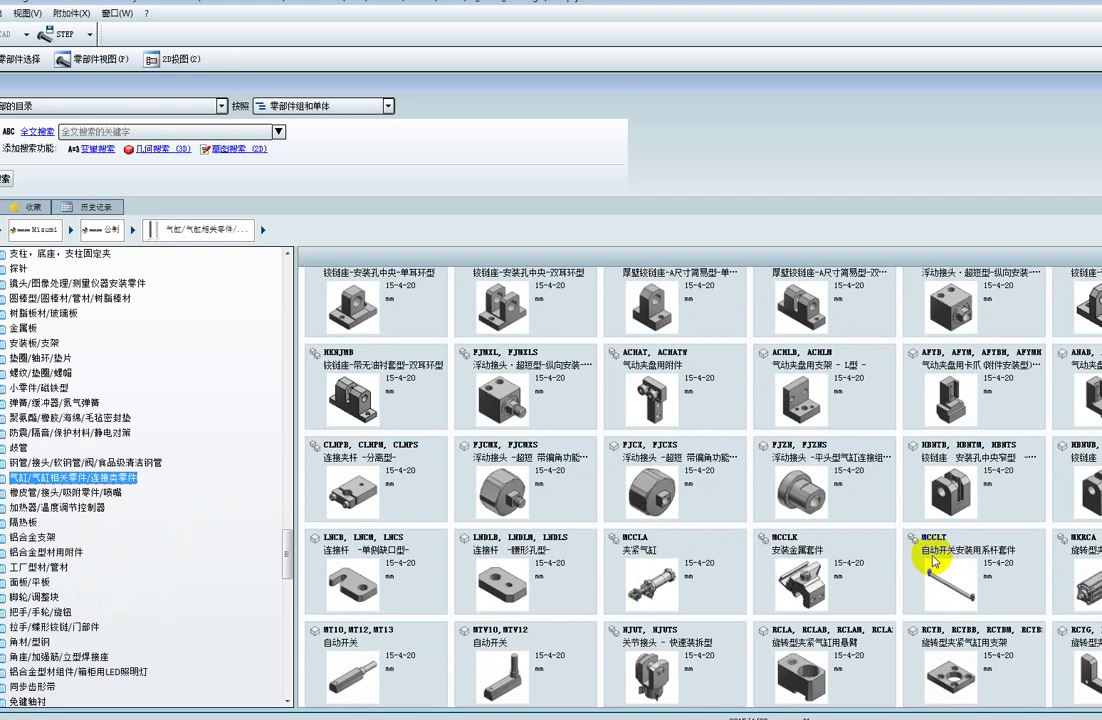
pyautogui.scroll(-5, 990, 495)
pyautogui.scroll(-5, 866, 460)
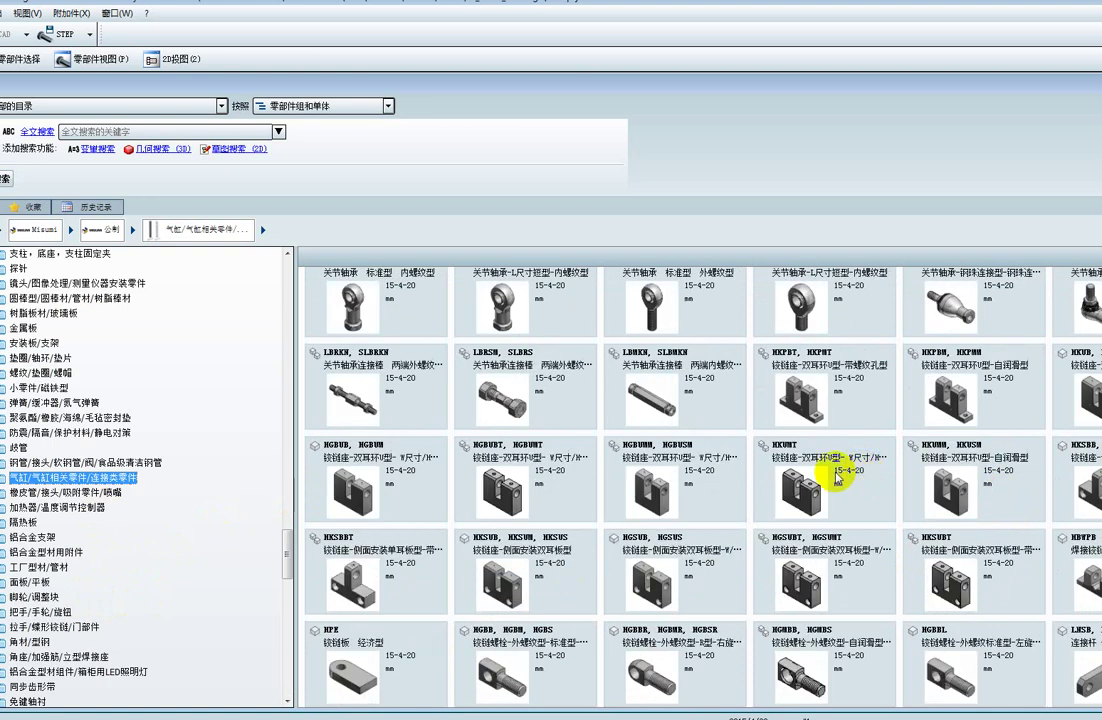
pyautogui.scroll(8, 708, 473)
pyautogui.scroll(-5, 700, 475)
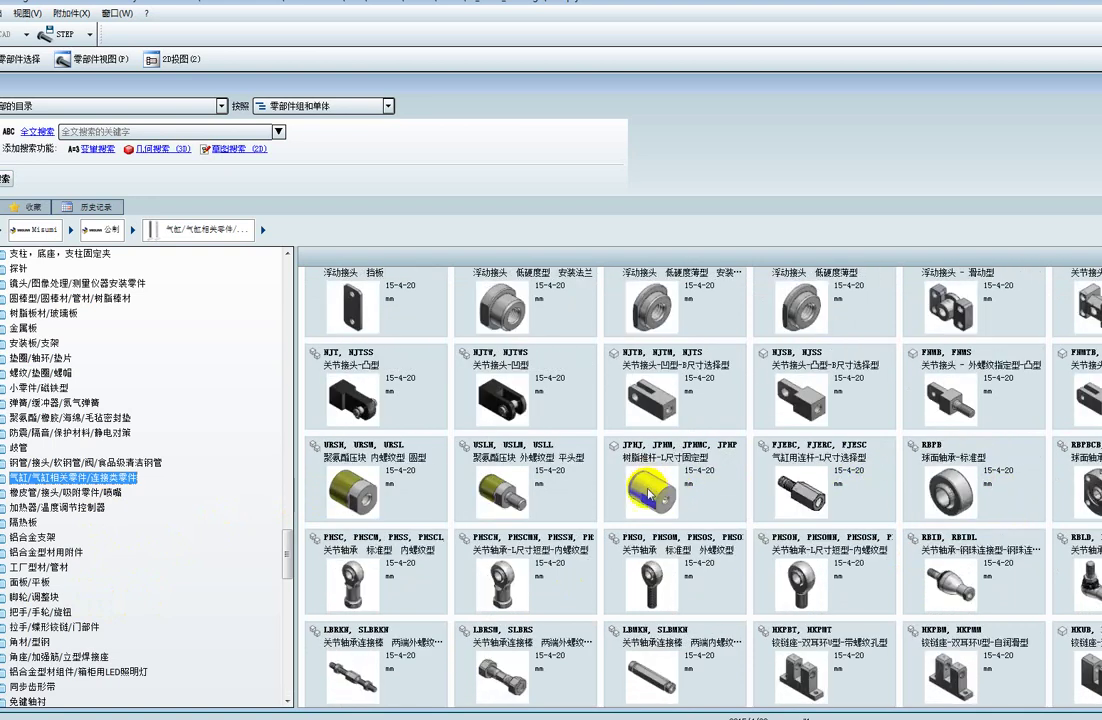
pyautogui.click(1085, 585)
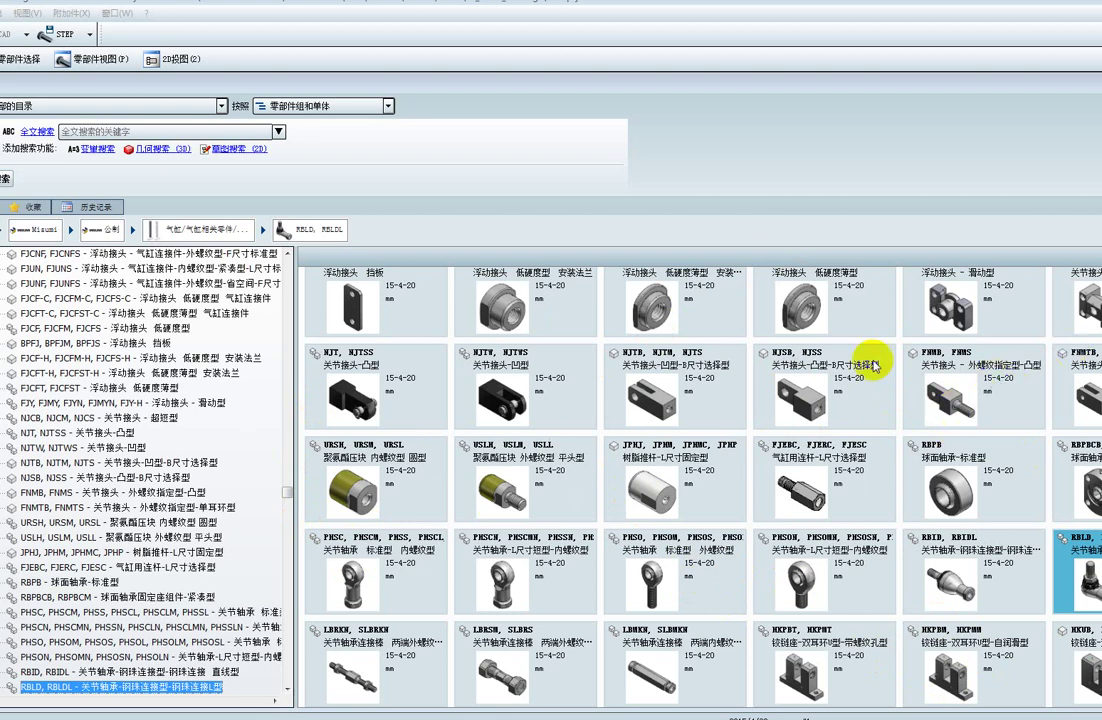
# Open the NJTW, NJTWS joint series, scroll its thumbnails, then switch to the FSJ F1640 catalogue PDF.
pyautogui.click(119, 446)
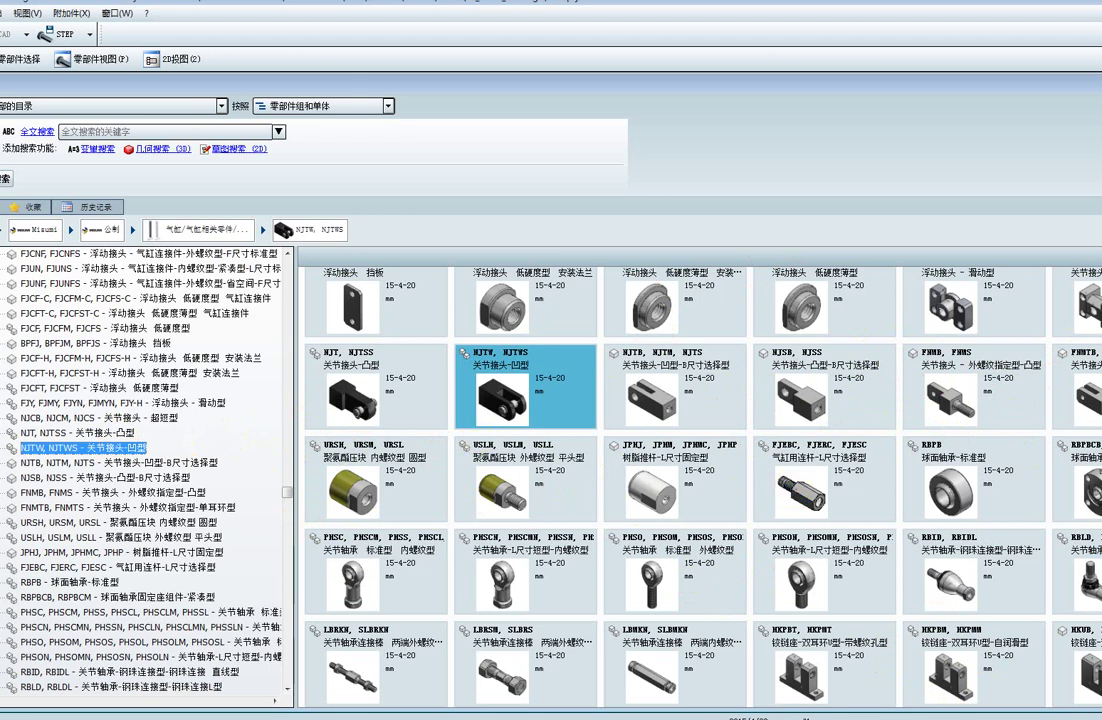
pyautogui.scroll(-3, 650, 480)
pyautogui.scroll(-3, 650, 480)
pyautogui.scroll(-3, 650, 480)
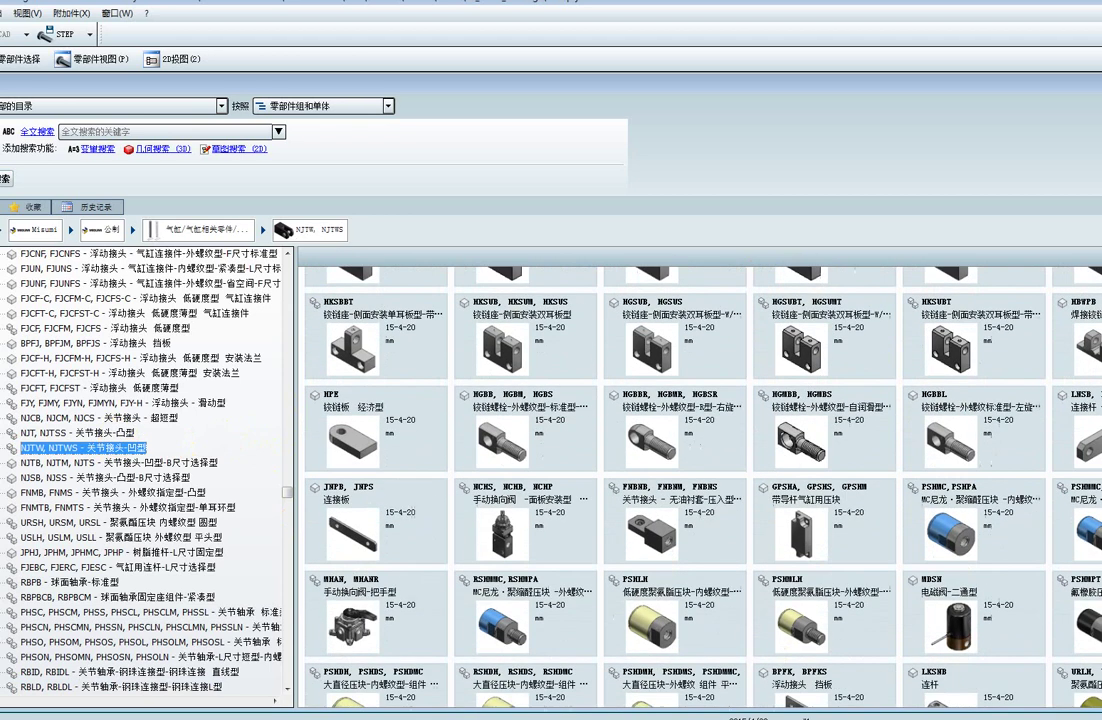
pyautogui.scroll(-3, 650, 480)
pyautogui.scroll(-3, 650, 480)
pyautogui.scroll(-3, 650, 480)
pyautogui.scroll(-3, 650, 480)
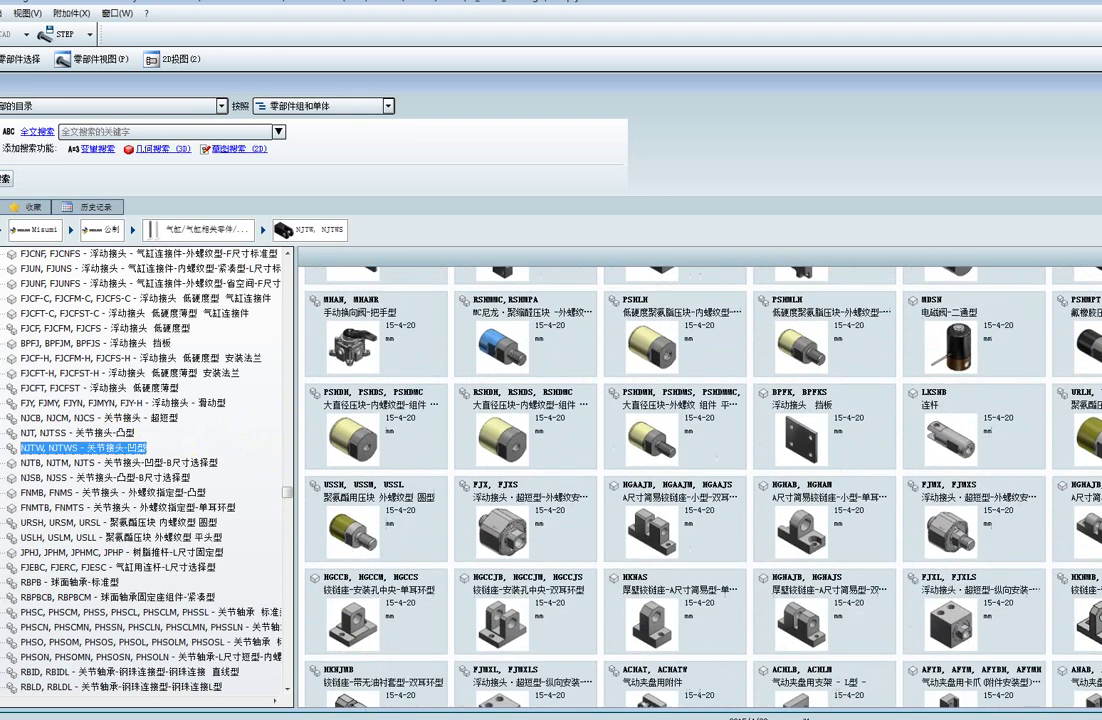
pyautogui.scroll(-3, 650, 480)
pyautogui.scroll(-3, 650, 480)
pyautogui.scroll(-3, 650, 480)
pyautogui.scroll(-3, 650, 480)
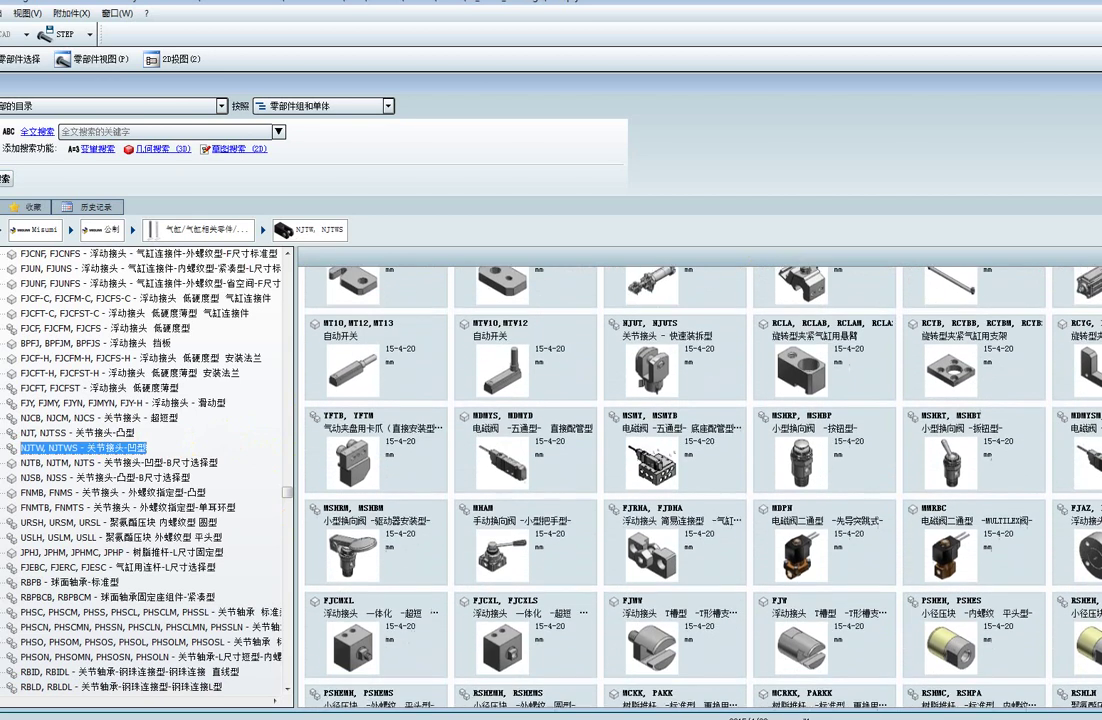
pyautogui.scroll(-3, 650, 480)
pyautogui.scroll(-2, 650, 480)
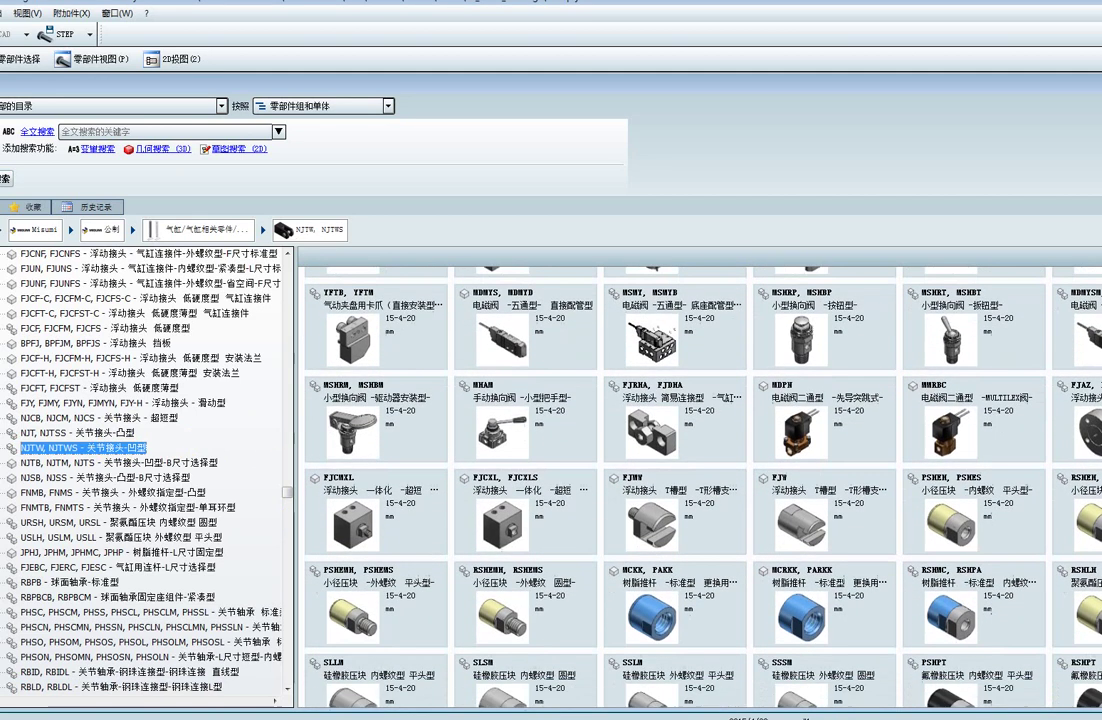
pyautogui.scroll(-1, 650, 480)
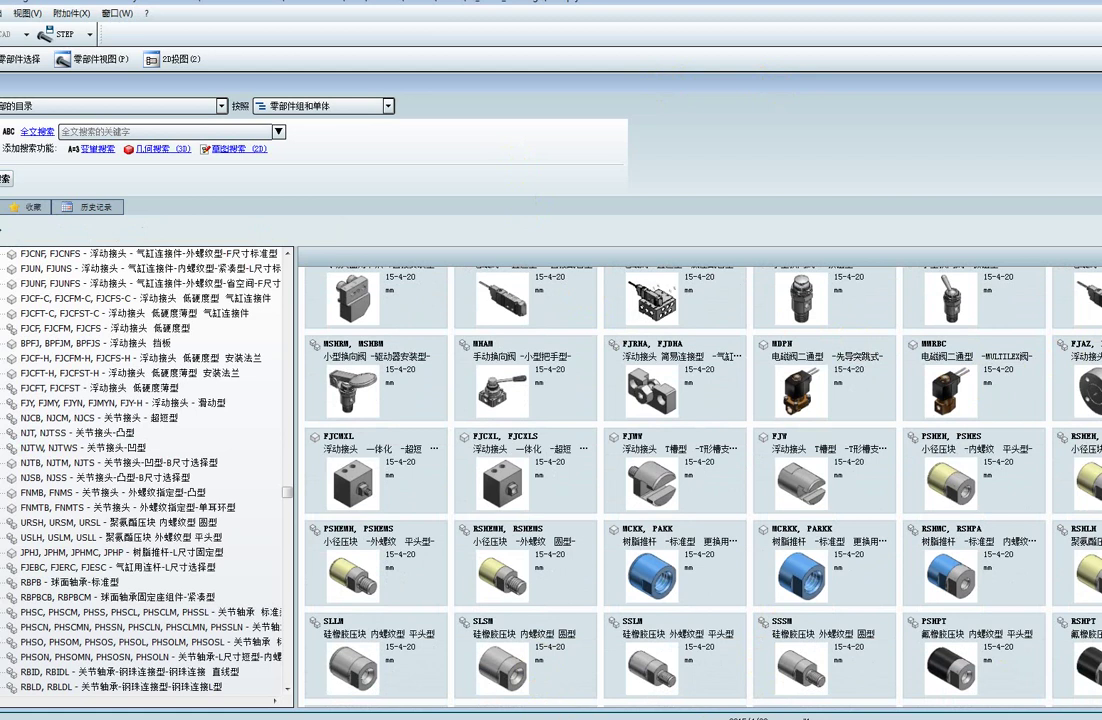
pyautogui.click(544, 715)
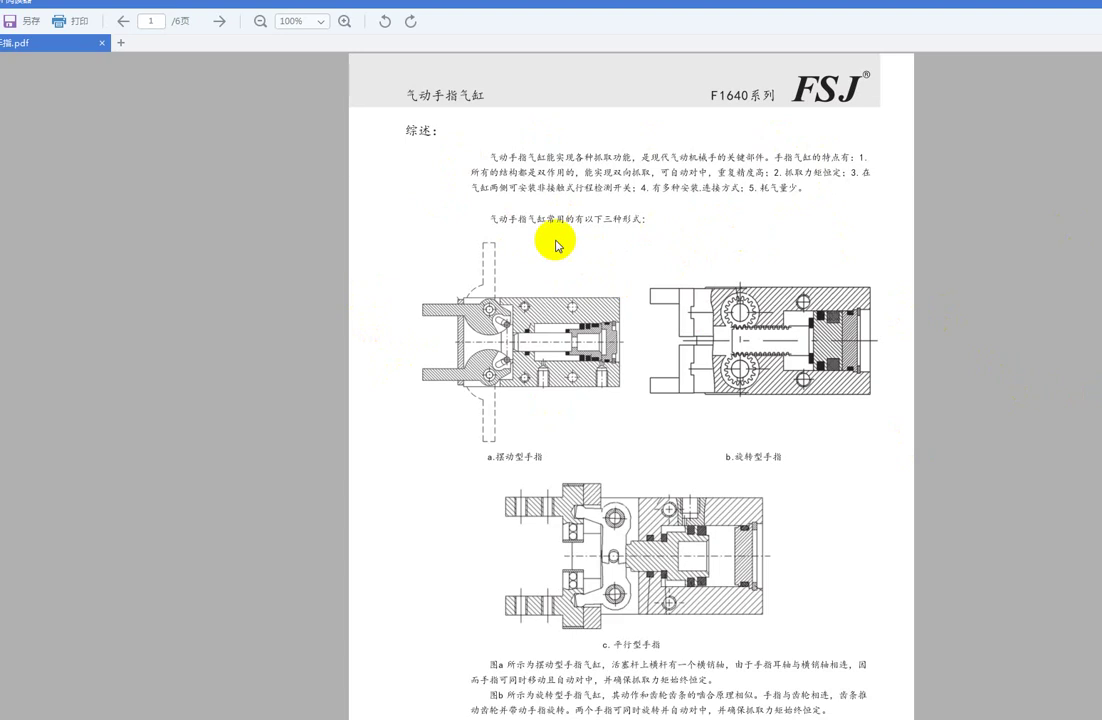
pyautogui.moveTo(512, 137)
pyautogui.mouseDown()
pyautogui.moveTo(430, 175)
pyautogui.moveTo(704, 212)
pyautogui.mouseUp()
pyautogui.moveTo(783, 216)
pyautogui.mouseDown()
pyautogui.moveTo(878, 172)
pyautogui.moveTo(718, 128)
pyautogui.moveTo(536, 128)
pyautogui.moveTo(495, 150)
pyautogui.mouseUp()
pyautogui.press('Escape')
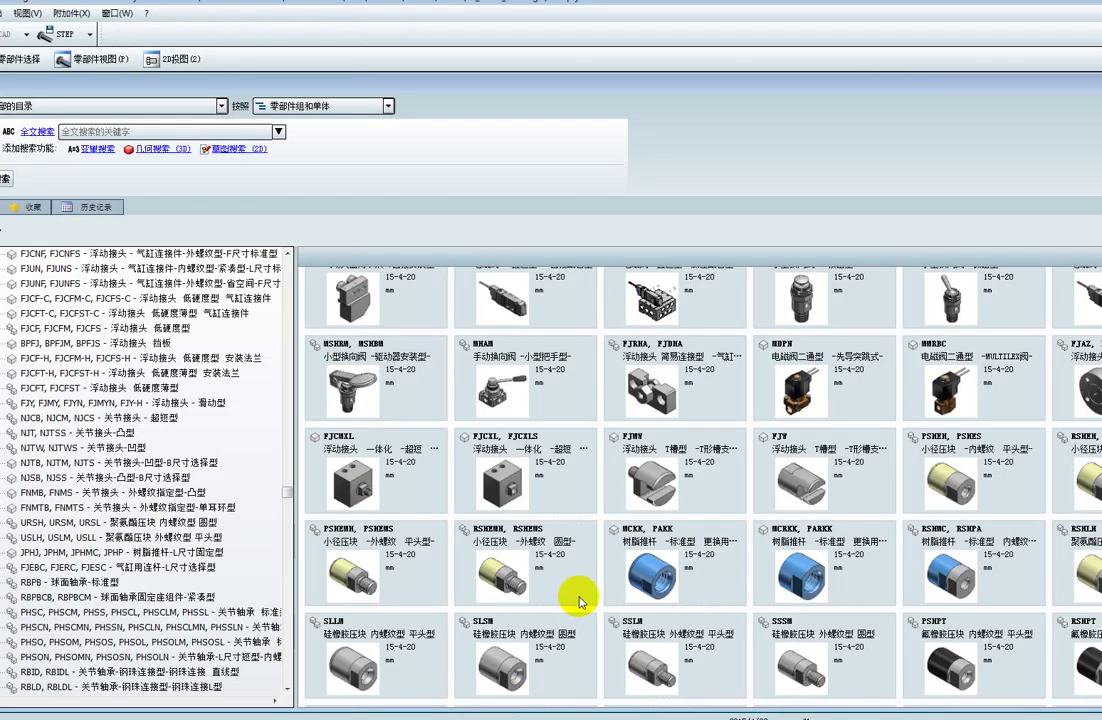
# Scroll the MISUMI category tree to the top and expand the 气缸/气缸相关零件/连接类零件 node to list its parts.
pyautogui.scroll(-3, 475, 492)
pyautogui.scroll(-3, 475, 492)
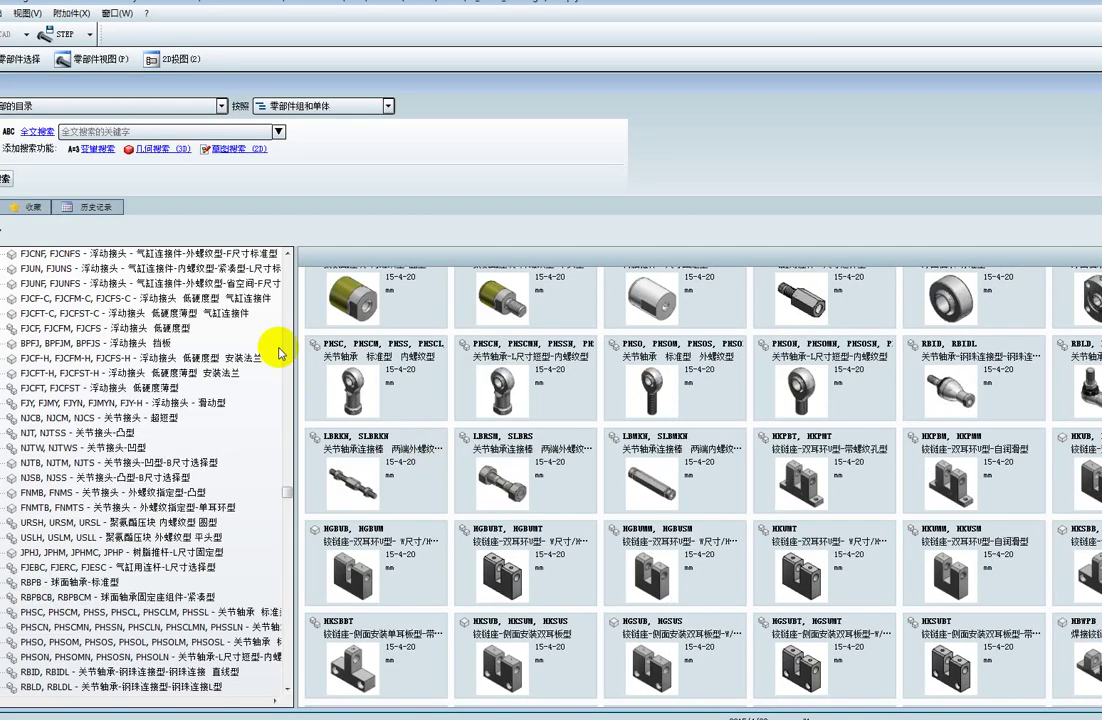
pyautogui.scroll(2, 288, 540)
pyautogui.scroll(1, 221, 504)
pyautogui.scroll(2, 221, 467)
pyautogui.scroll(1, 200, 400)
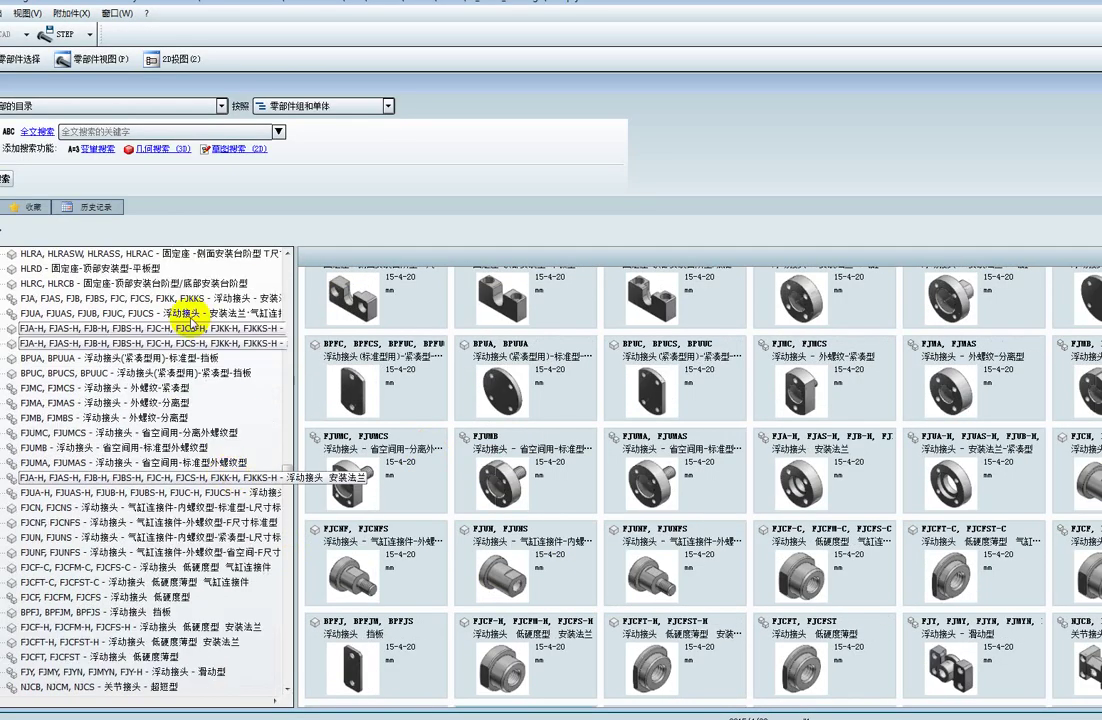
pyautogui.scroll(3, 190, 322)
pyautogui.scroll(3, 187, 418)
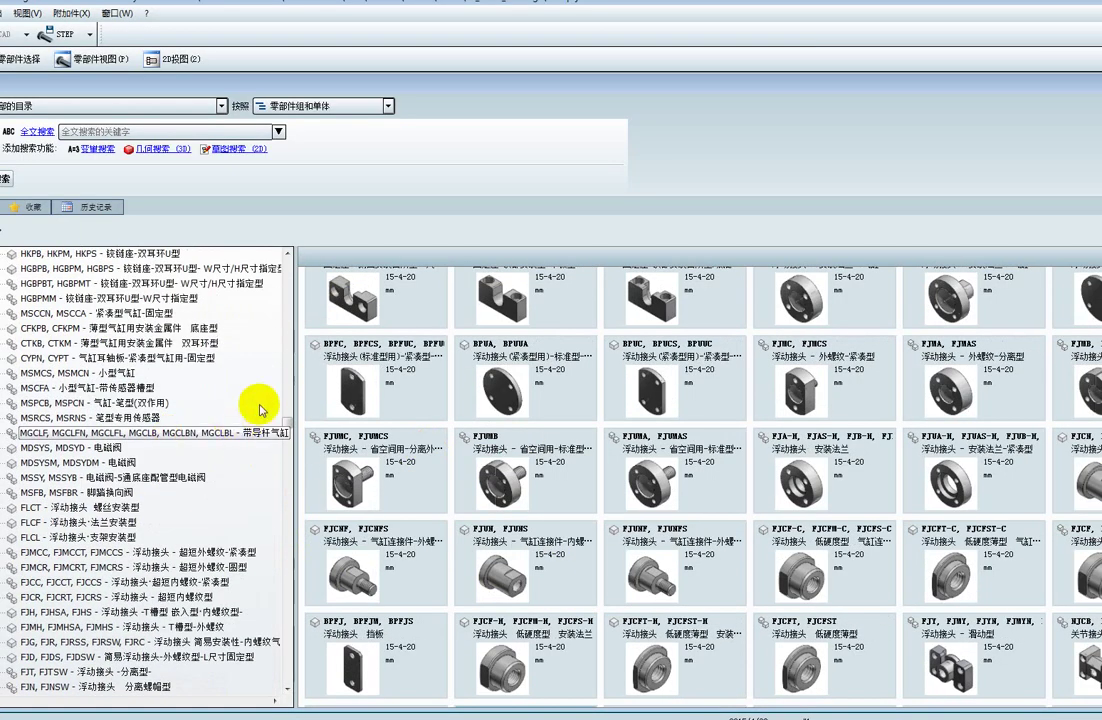
pyautogui.scroll(5, 220, 400)
pyautogui.scroll(5, 221, 362)
pyautogui.scroll(4, 287, 378)
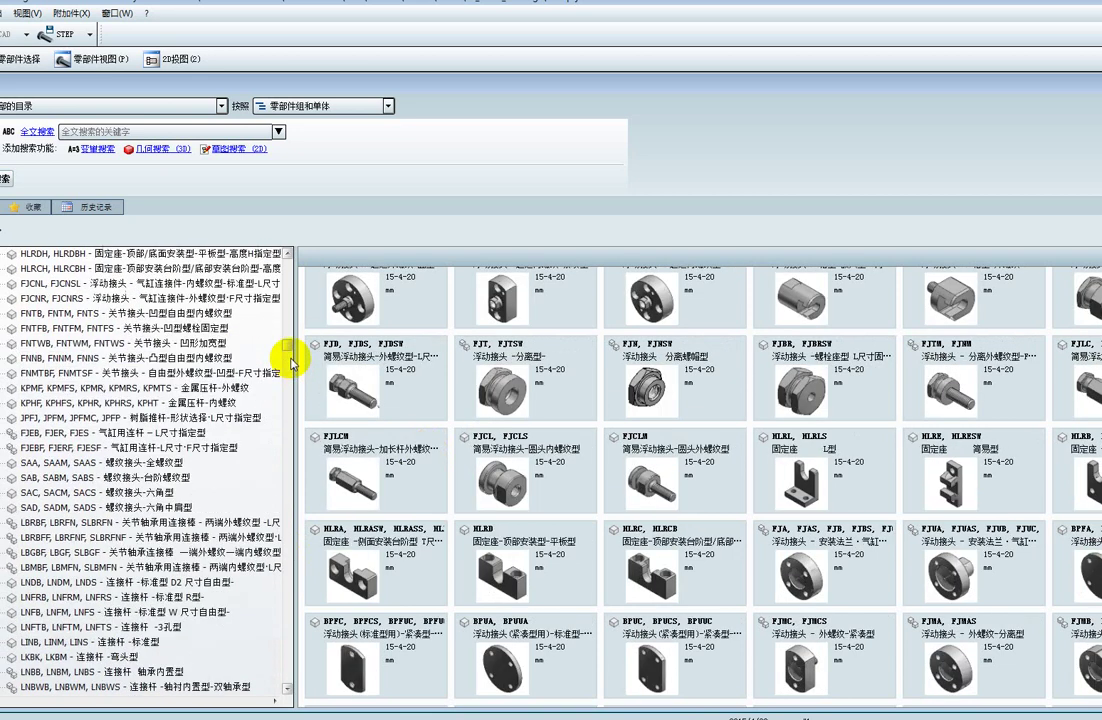
pyautogui.moveTo(288, 345); pyautogui.dragTo(276, 246)
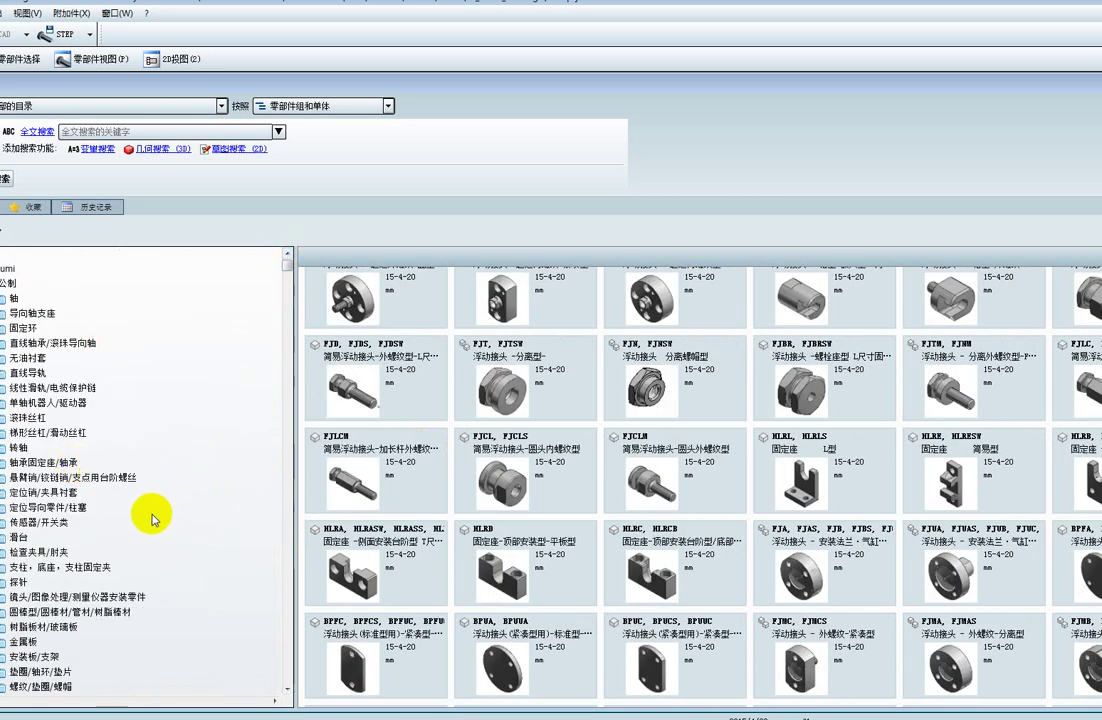
pyautogui.scroll(-5, 145, 540)
pyautogui.doubleClick(135, 566)
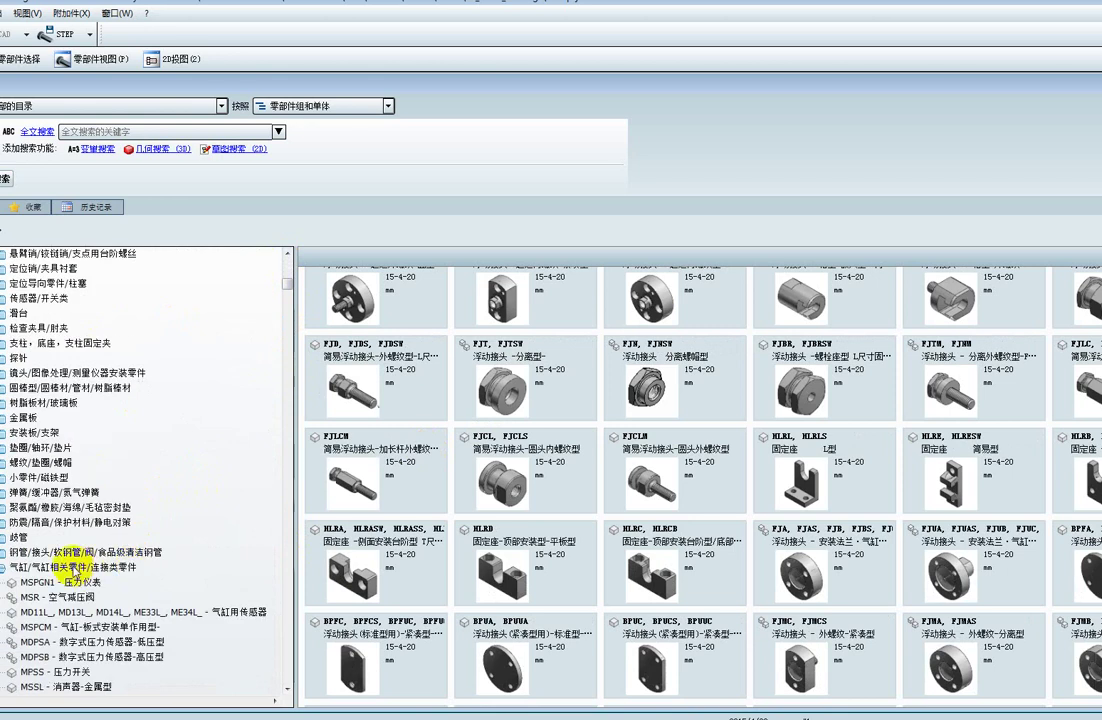
pyautogui.click(75, 567)
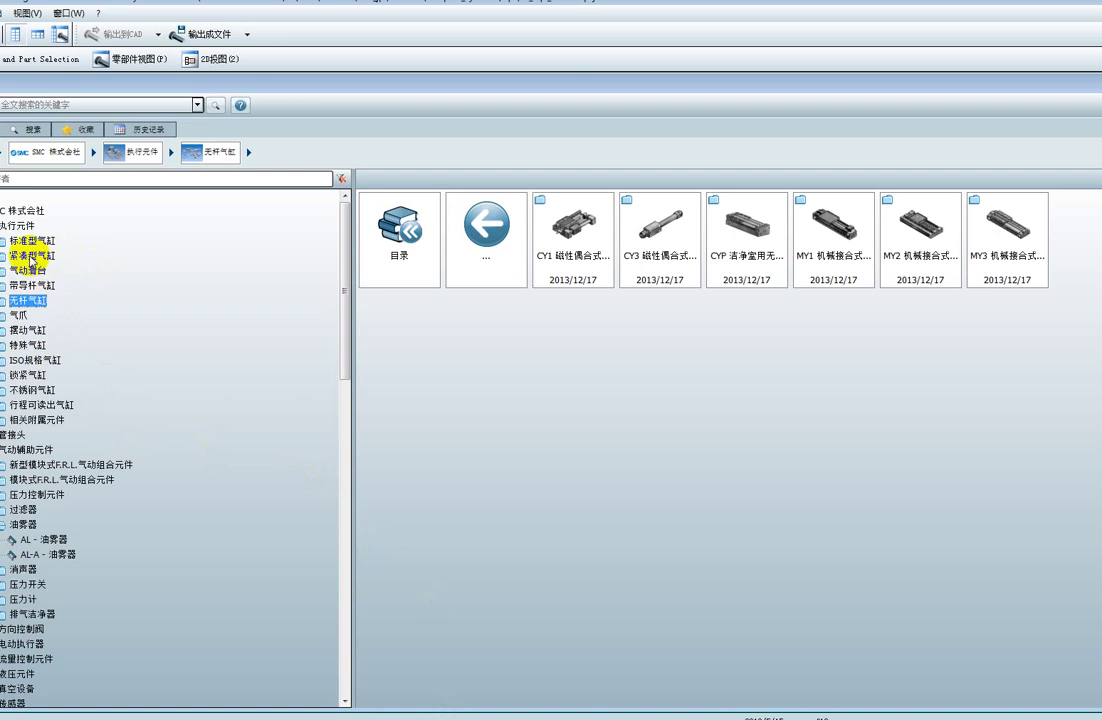
# Check the SMC compact cylinders, then list the 气爪 grippers MHC2–MRHQ, circling them briefly.
pyautogui.click(33, 256)
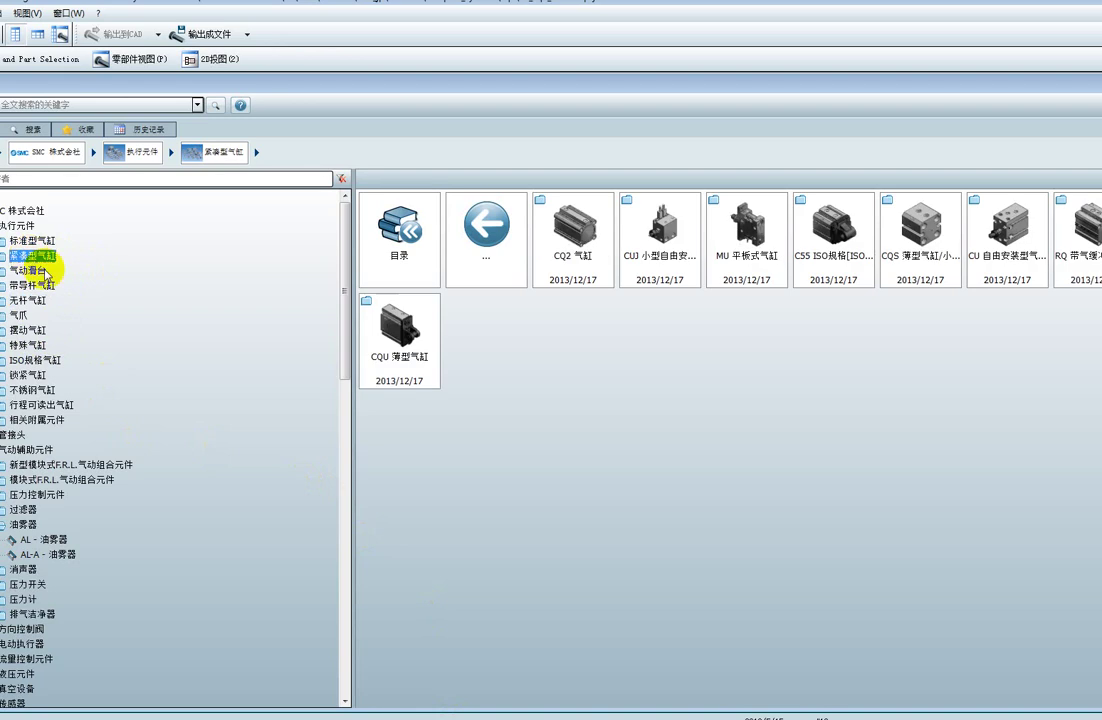
pyautogui.click(20, 315)
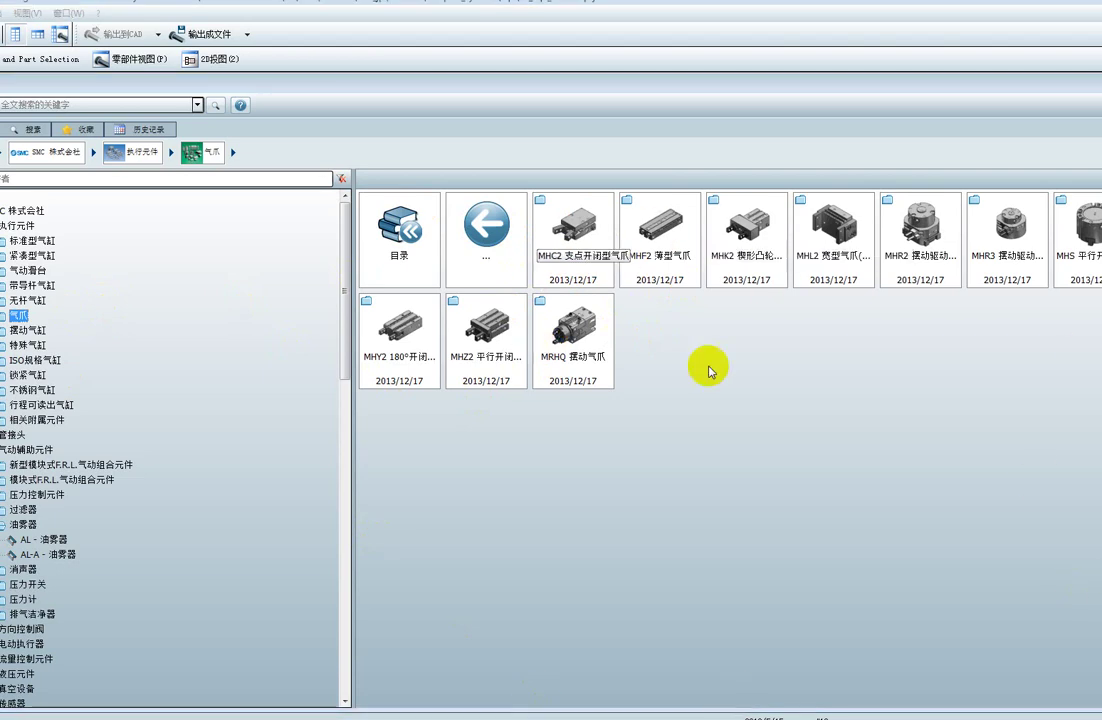
pyautogui.moveTo(588, 193)
pyautogui.mouseDown()
pyautogui.moveTo(645, 207)
pyautogui.moveTo(688, 338)
pyautogui.mouseUp()
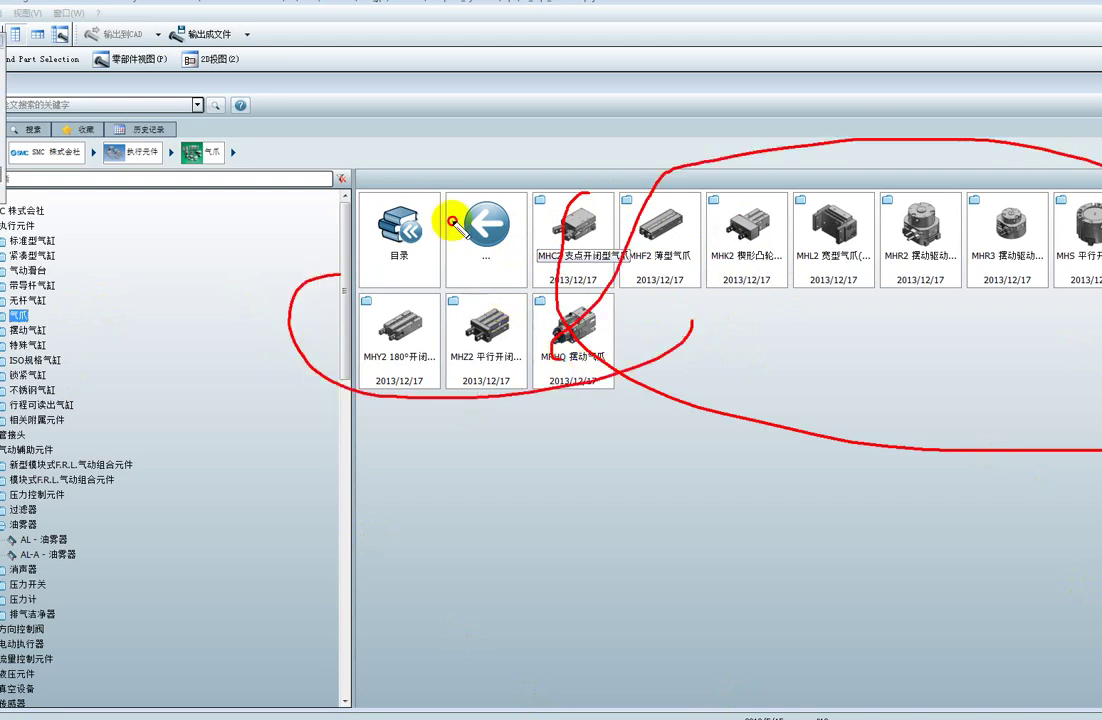
pyautogui.press('Escape')
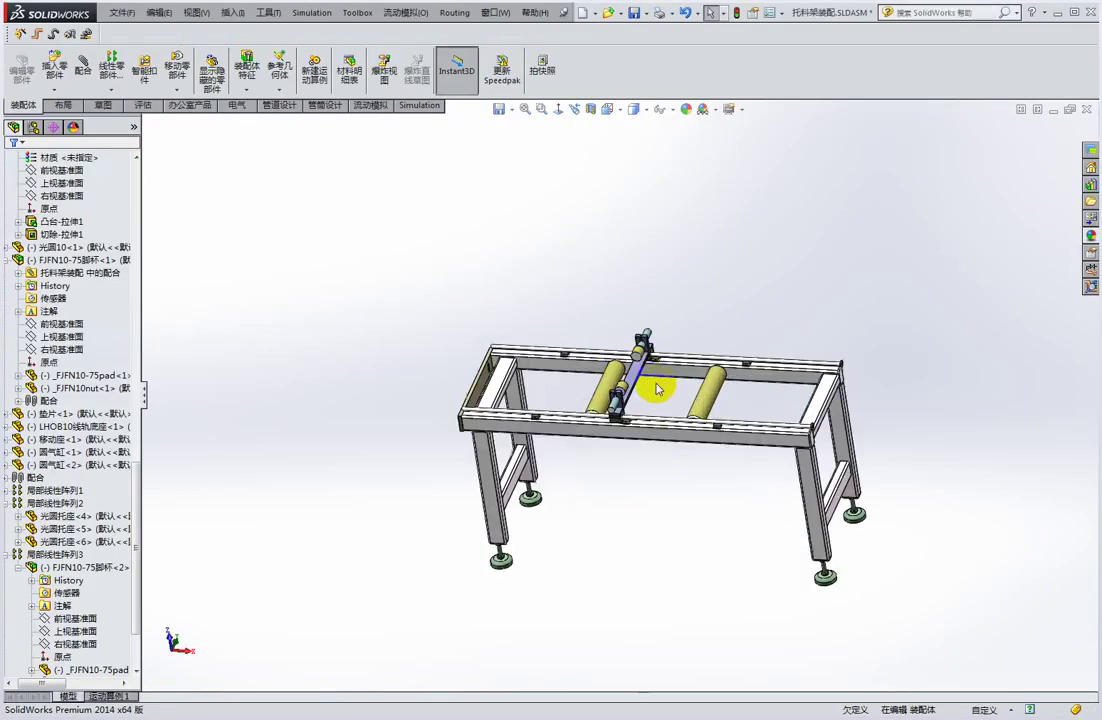
pyautogui.scroll(-2, 657, 389)
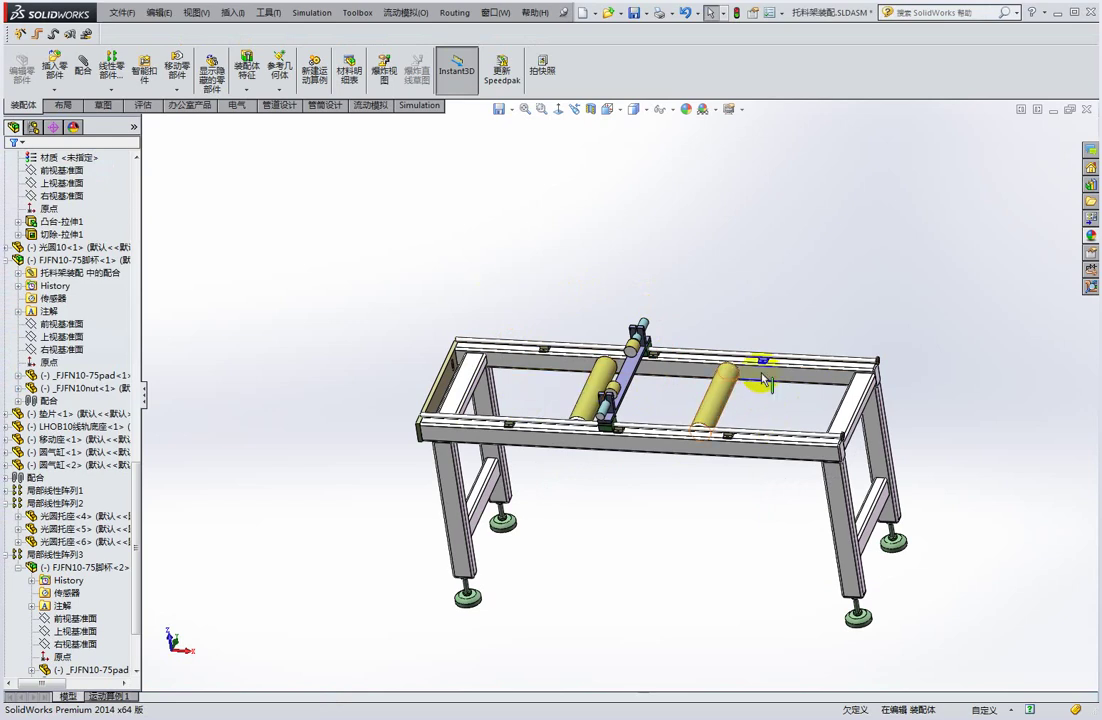
pyautogui.moveTo(778, 325)
pyautogui.mouseDown(button='middle')
pyautogui.moveTo(696, 386)
pyautogui.moveTo(706, 339)
pyautogui.moveTo(738, 308)
pyautogui.mouseUp(button='middle')
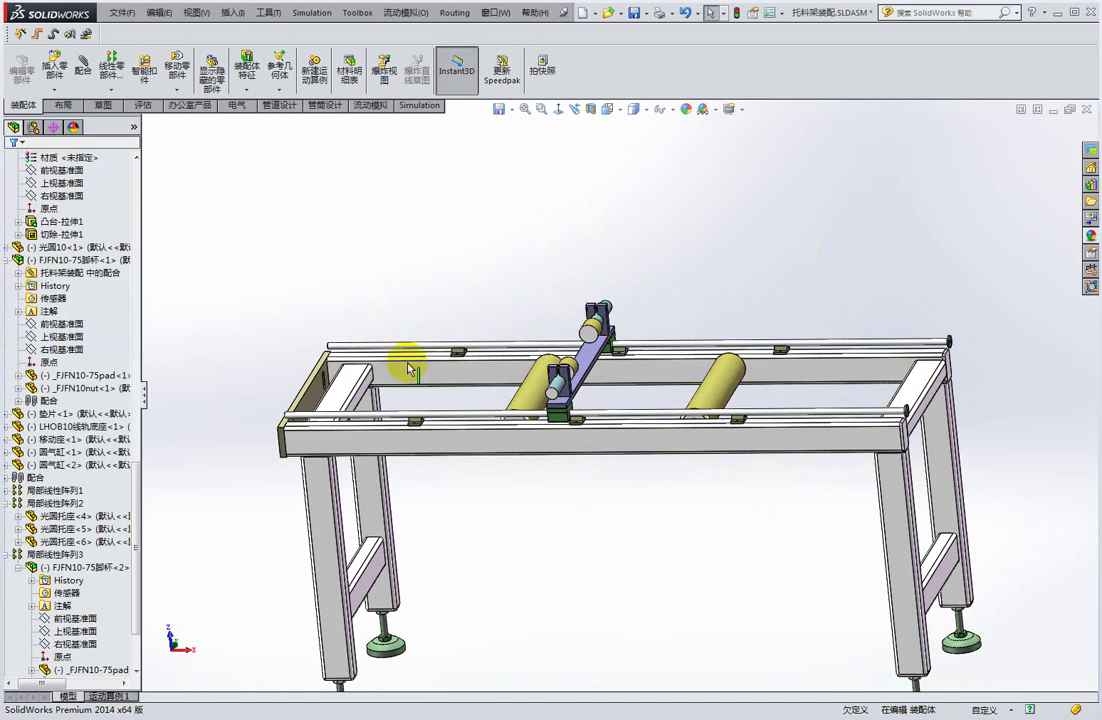
pyautogui.moveTo(608, 428)
pyautogui.mouseDown(button='middle')
pyautogui.moveTo(598, 376)
pyautogui.moveTo(603, 394)
pyautogui.moveTo(650, 355)
pyautogui.moveTo(659, 312)
pyautogui.moveTo(645, 370)
pyautogui.moveTo(636, 333)
pyautogui.moveTo(603, 347)
pyautogui.mouseUp(button='middle')
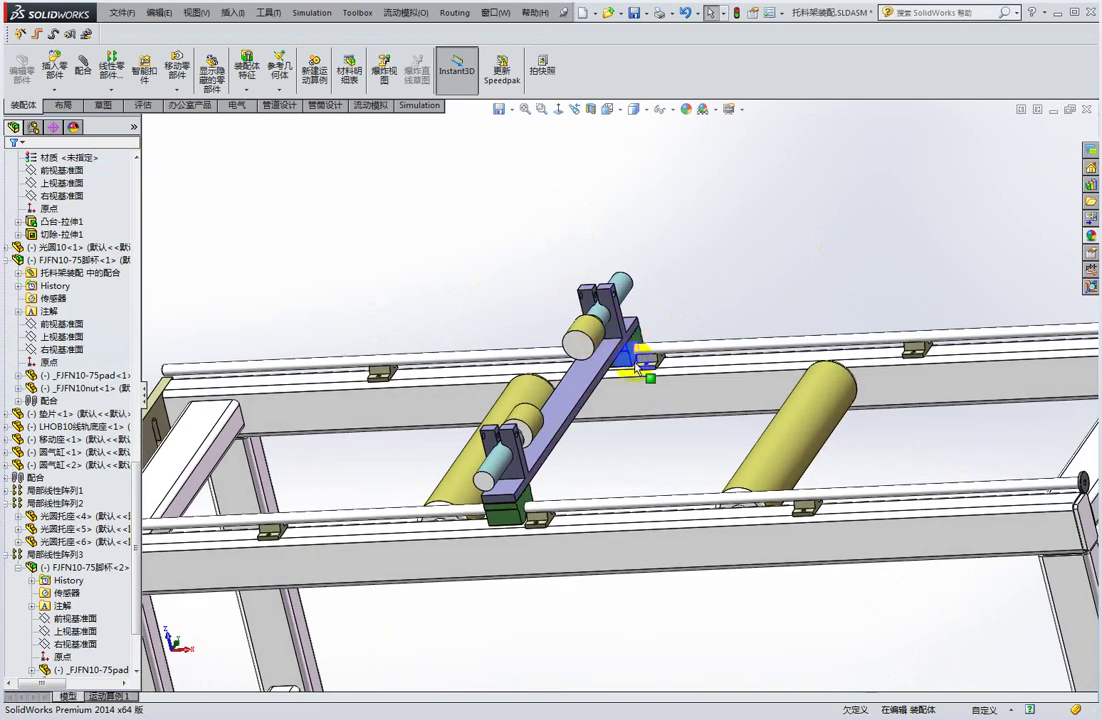
pyautogui.scroll(3, 640, 366)
pyautogui.scroll(3, 625, 375)
pyautogui.scroll(2, 635, 400)
pyautogui.moveTo(635, 406)
pyautogui.mouseDown(button='middle')
pyautogui.moveTo(640, 415)
pyautogui.moveTo(622, 418)
pyautogui.mouseUp(button='middle')
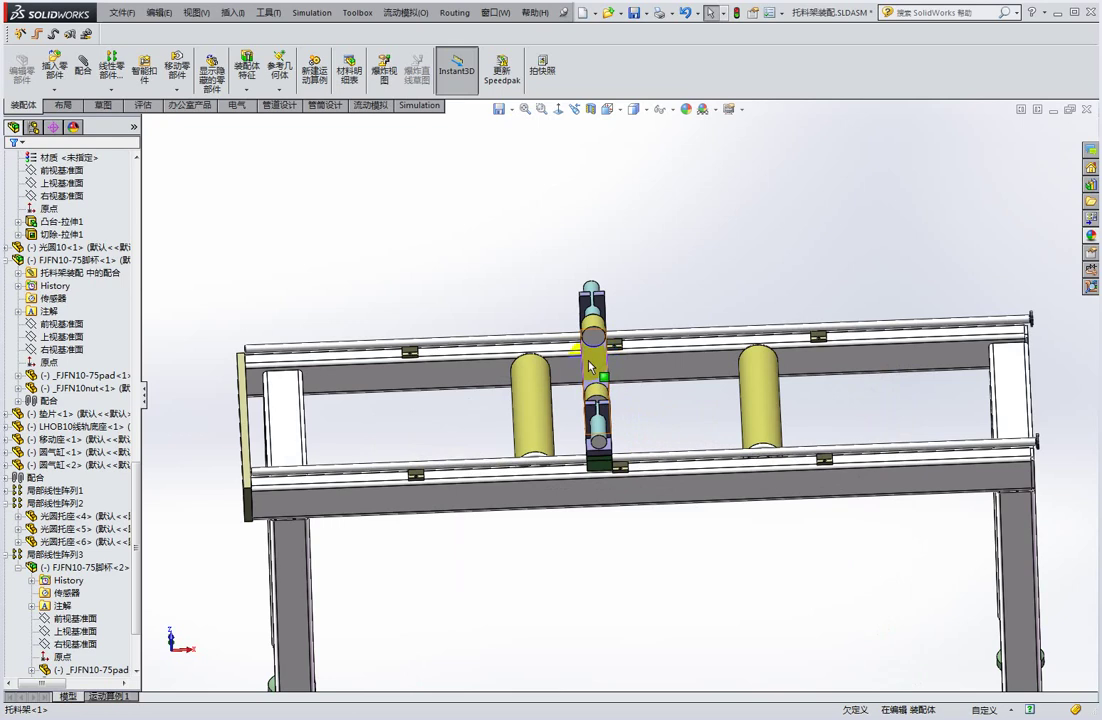
pyautogui.scroll(-2, 590, 368)
pyautogui.scroll(2, 598, 370)
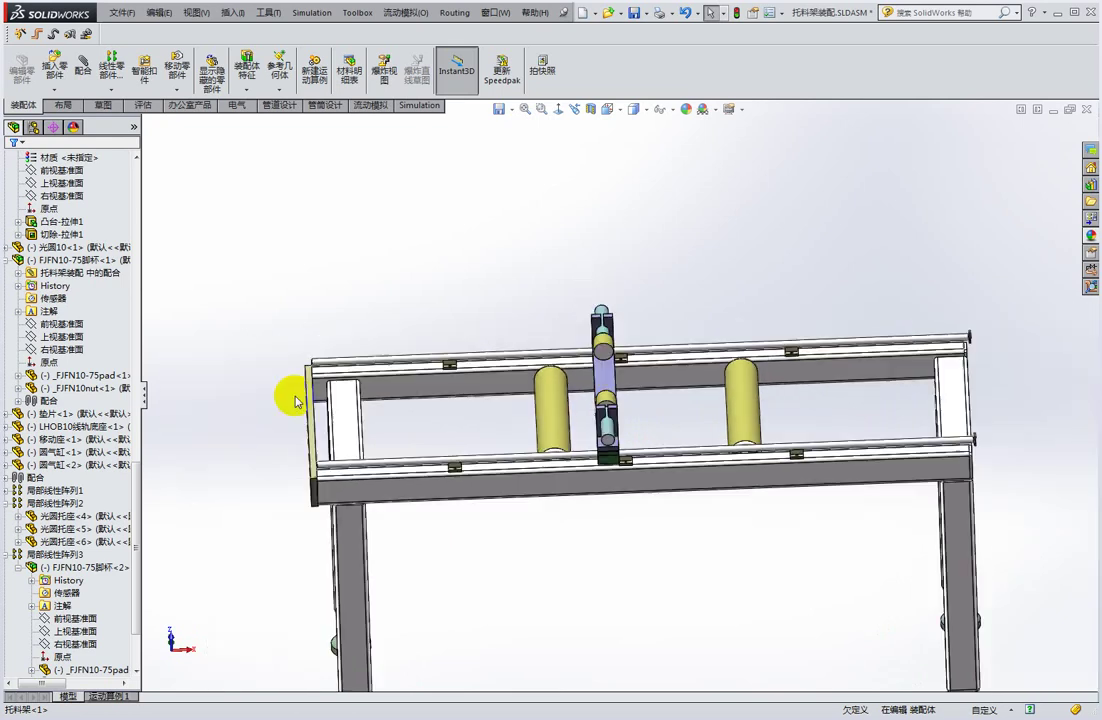
pyautogui.moveTo(288, 393)
pyautogui.mouseDown(button='middle')
pyautogui.moveTo(320, 364)
pyautogui.moveTo(305, 425)
pyautogui.moveTo(340, 395)
pyautogui.mouseUp(button='middle')
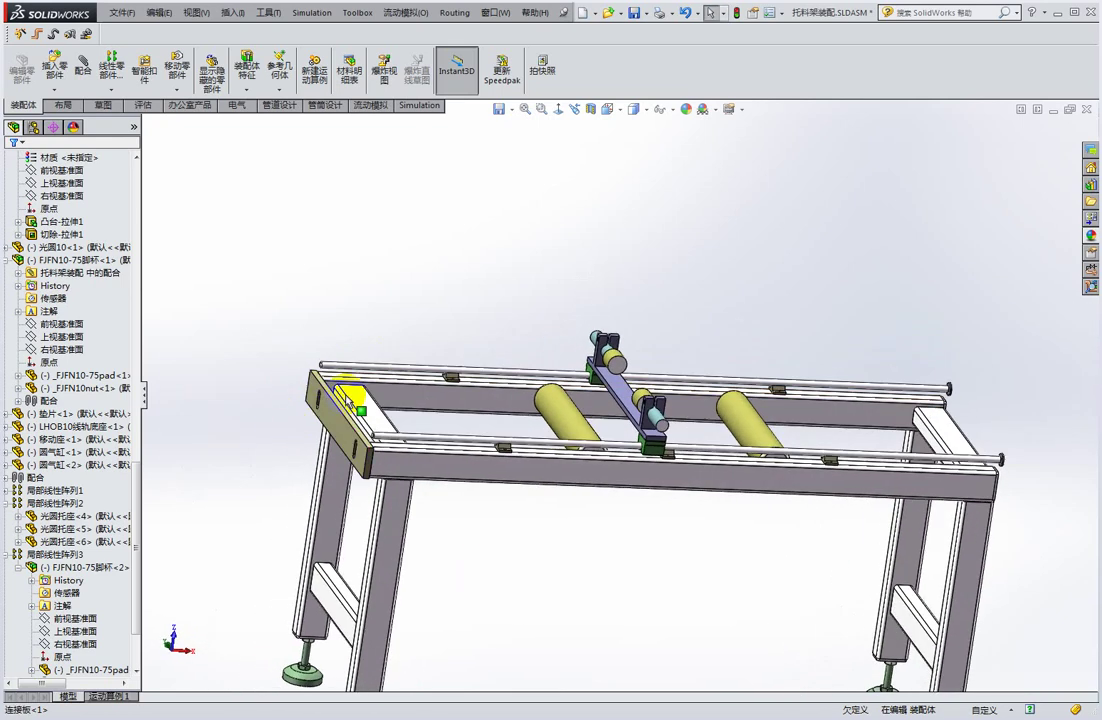
pyautogui.scroll(2, 427, 385)
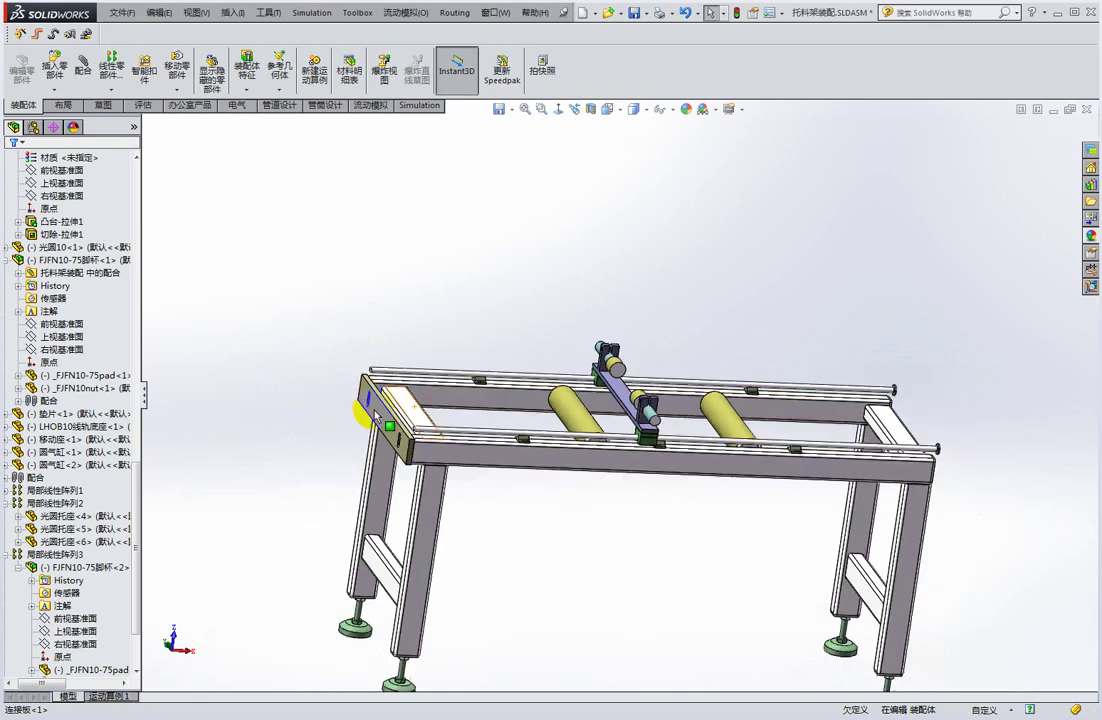
pyautogui.scroll(1, 381, 423)
pyautogui.scroll(-5, 374, 433)
pyautogui.scroll(2, 320, 381)
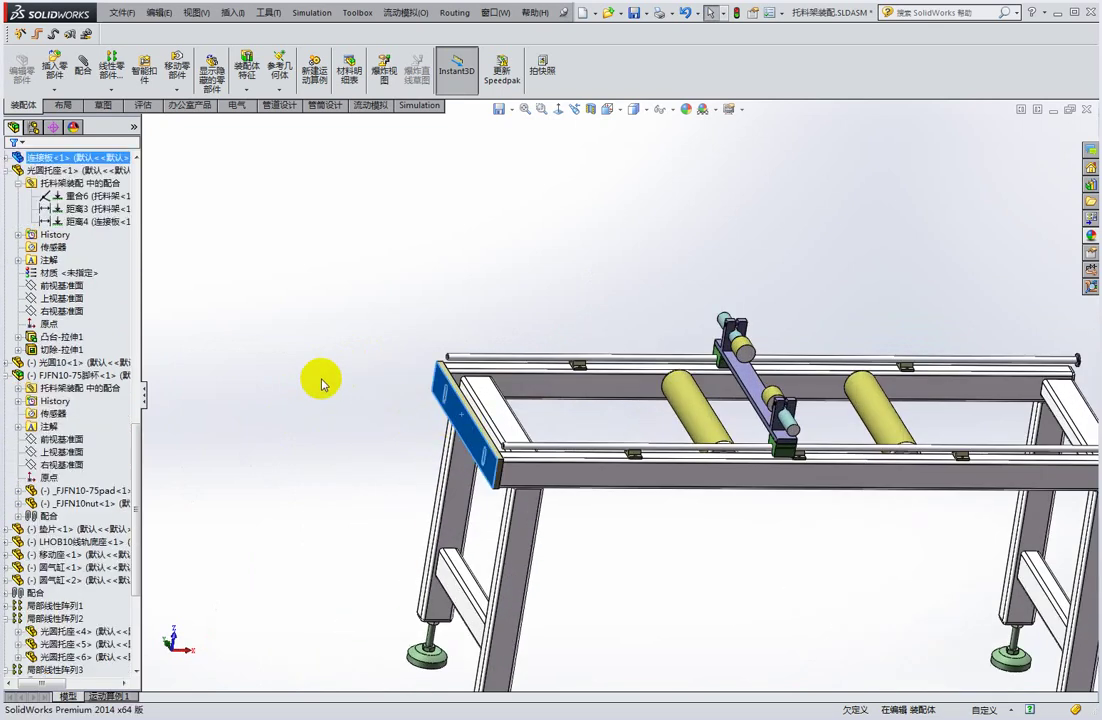
pyautogui.scroll(1, 352, 357)
pyautogui.moveTo(352, 357); pyautogui.dragTo(295, 320, button='middle')
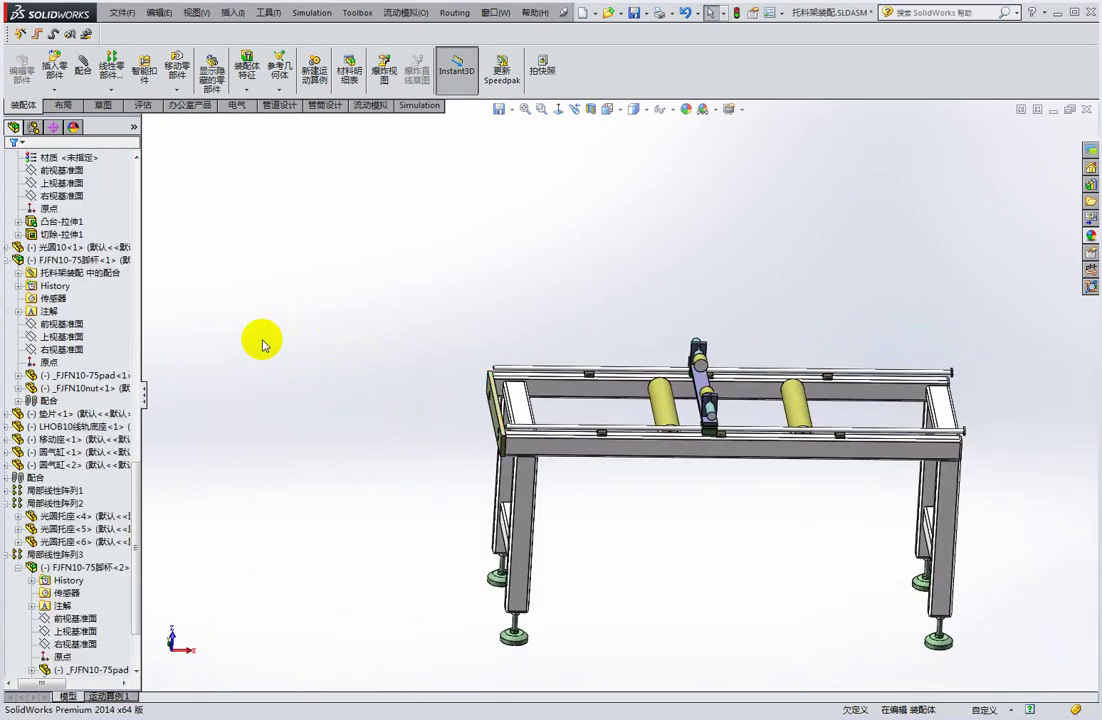
pyautogui.moveTo(258, 299); pyautogui.dragTo(249, 311)
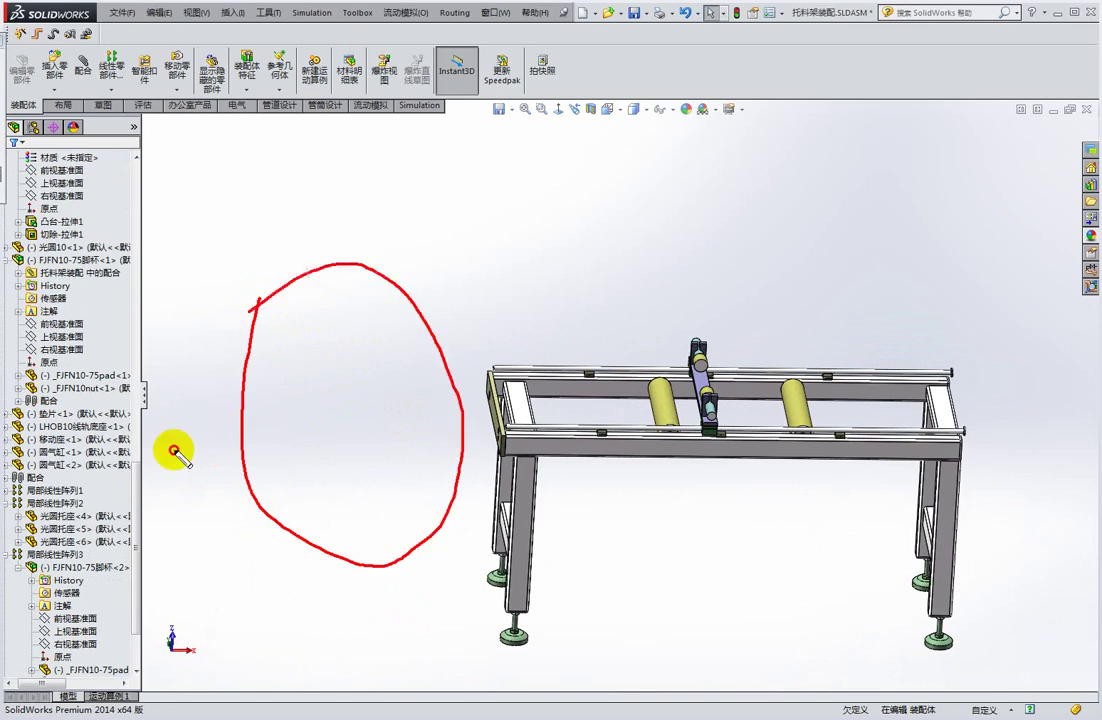
pyautogui.moveTo(175, 451)
pyautogui.mouseDown()
pyautogui.moveTo(467, 401)
pyautogui.moveTo(248, 437)
pyautogui.moveTo(426, 351)
pyautogui.moveTo(229, 411)
pyautogui.moveTo(413, 337)
pyautogui.moveTo(388, 334)
pyautogui.mouseUp()
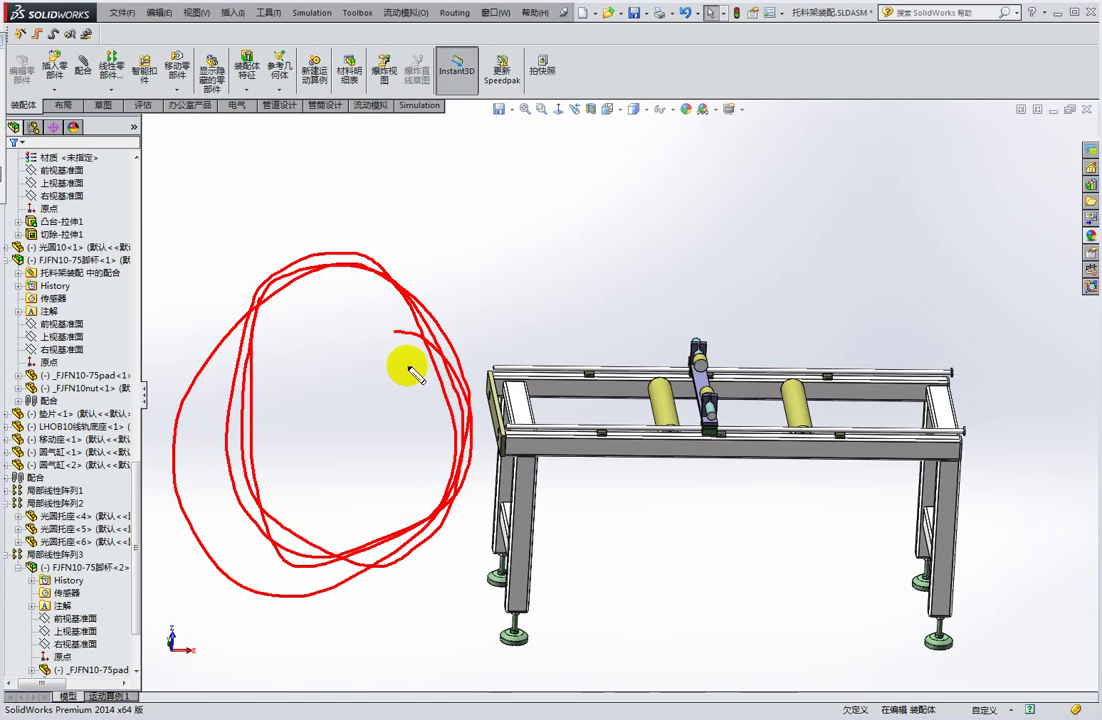
pyautogui.press('Escape')
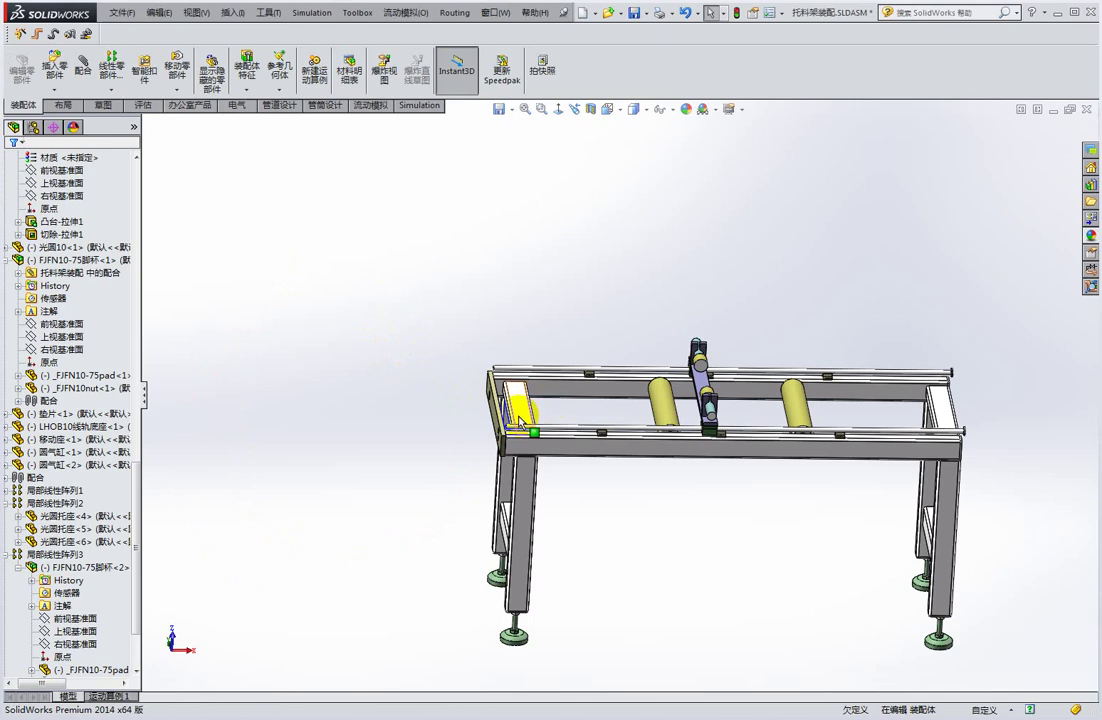
pyautogui.moveTo(528, 410)
pyautogui.mouseDown(button='middle')
pyautogui.moveTo(516, 351)
pyautogui.moveTo(512, 413)
pyautogui.moveTo(482, 428)
pyautogui.moveTo(546, 415)
pyautogui.moveTo(561, 357)
pyautogui.moveTo(548, 365)
pyautogui.mouseUp(button='middle')
pyautogui.scroll(-3, 546, 415)
pyautogui.scroll(5, 575, 377)
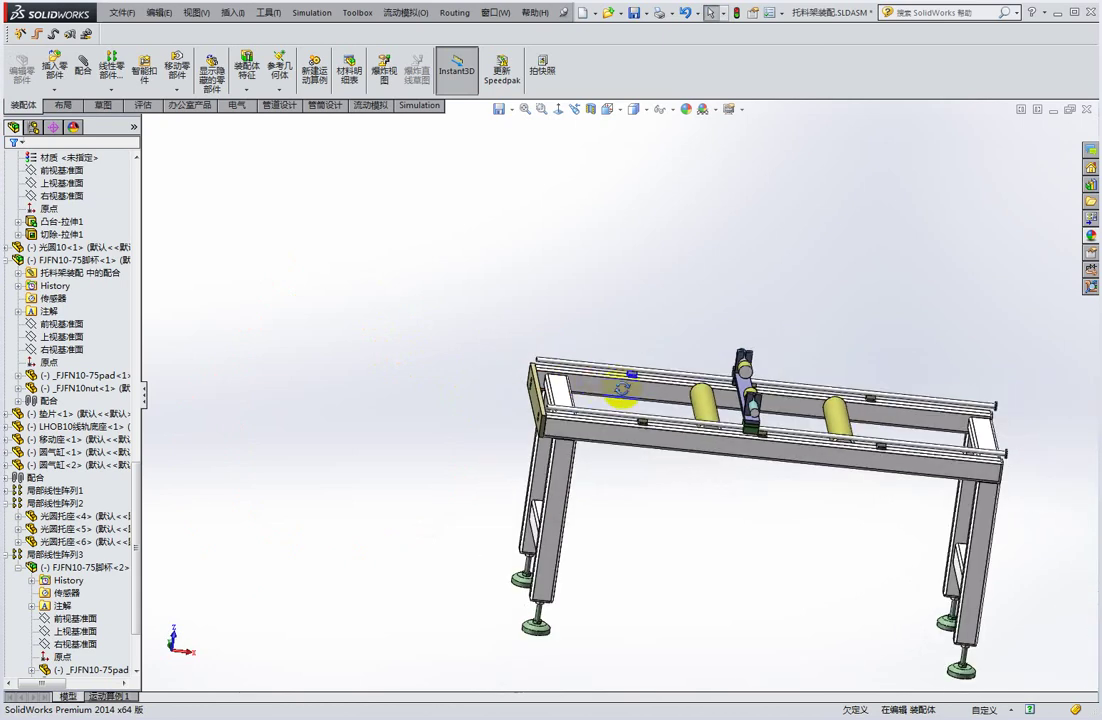
pyautogui.moveTo(622, 376); pyautogui.dragTo(814, 423, button='middle')
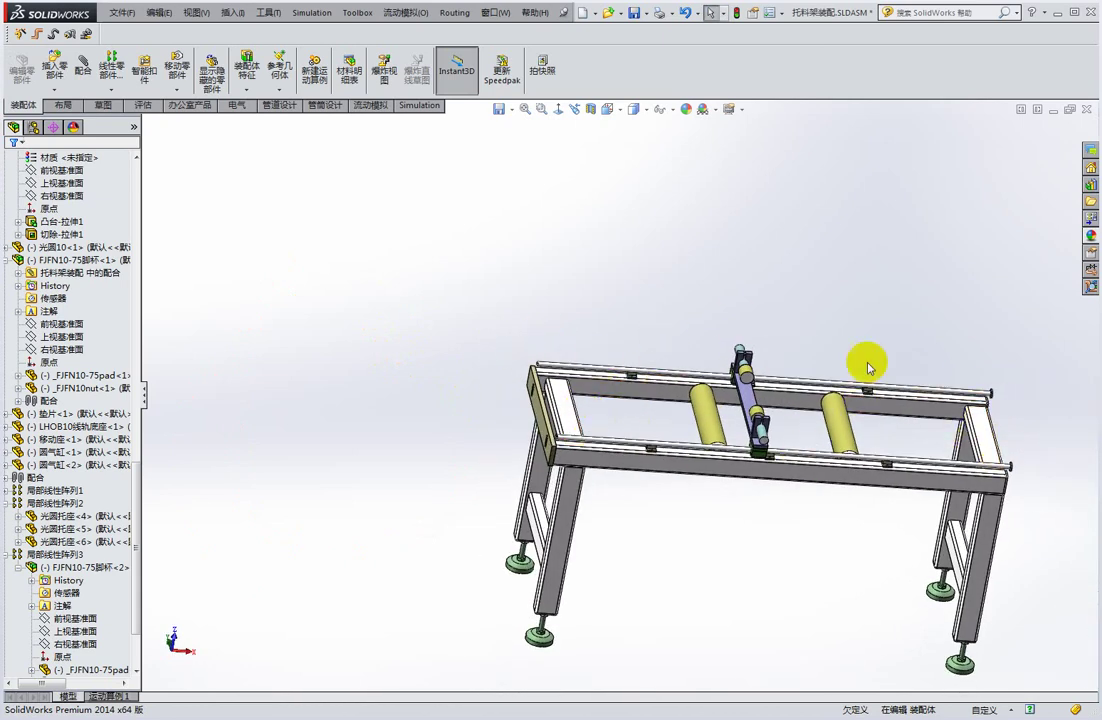
pyautogui.moveTo(738, 422); pyautogui.dragTo(730, 404)
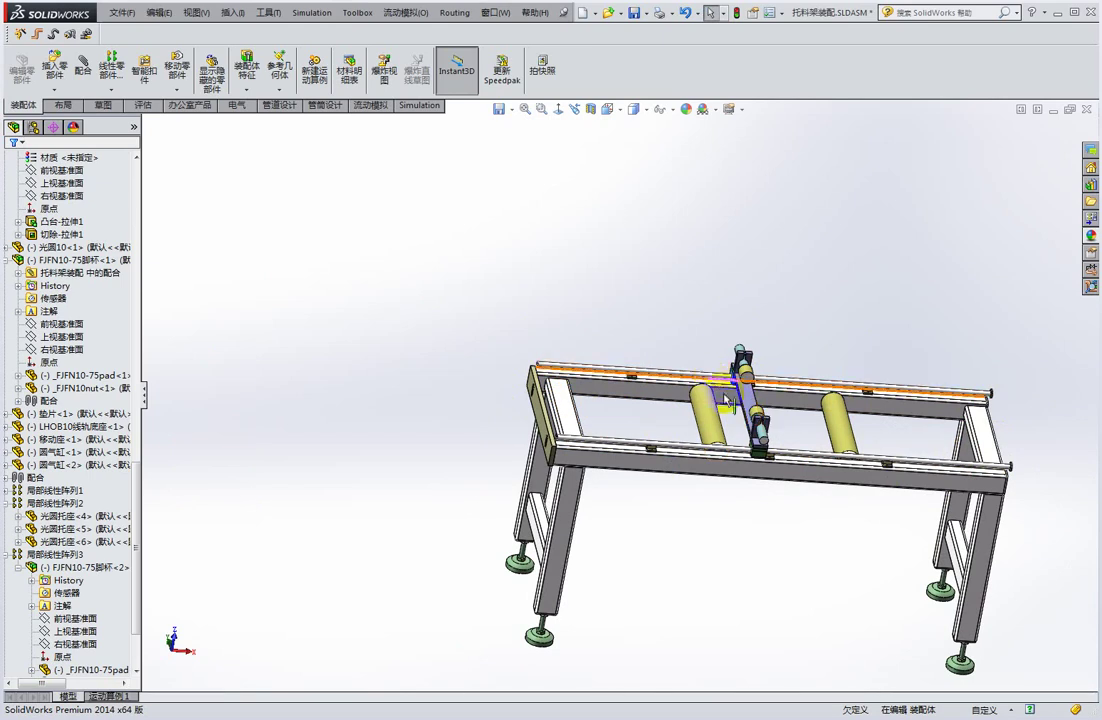
pyautogui.moveTo(794, 418); pyautogui.dragTo(1070, 582, button='middle')
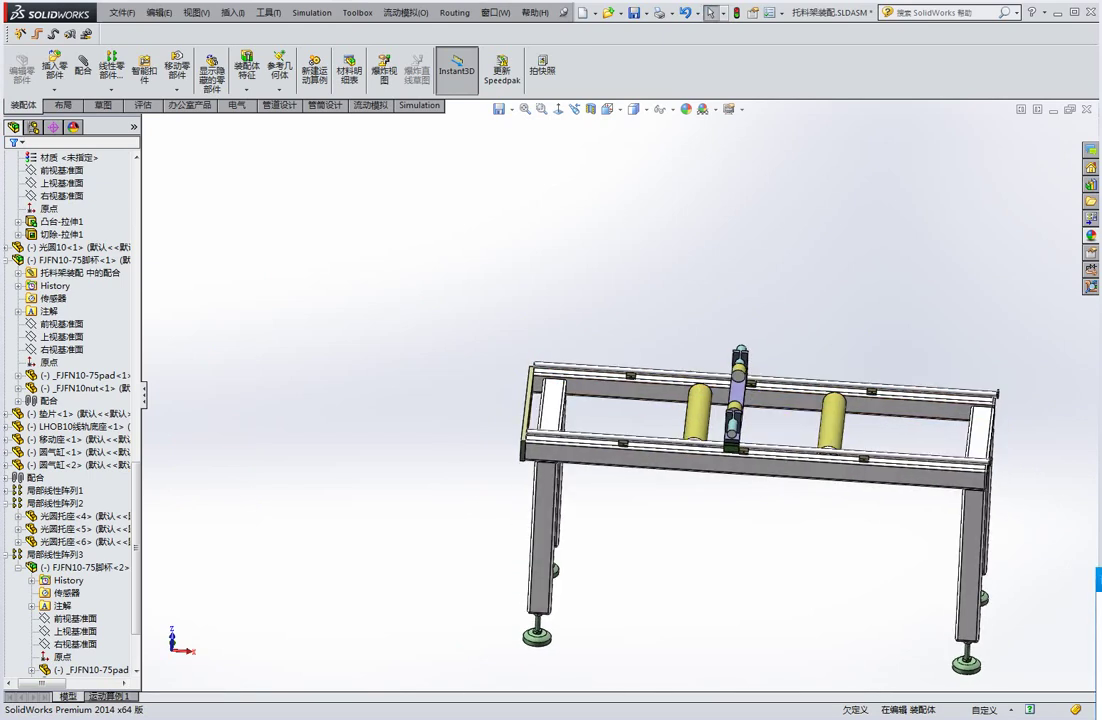
pyautogui.moveTo(878, 450); pyautogui.dragTo(960, 540, button='middle')
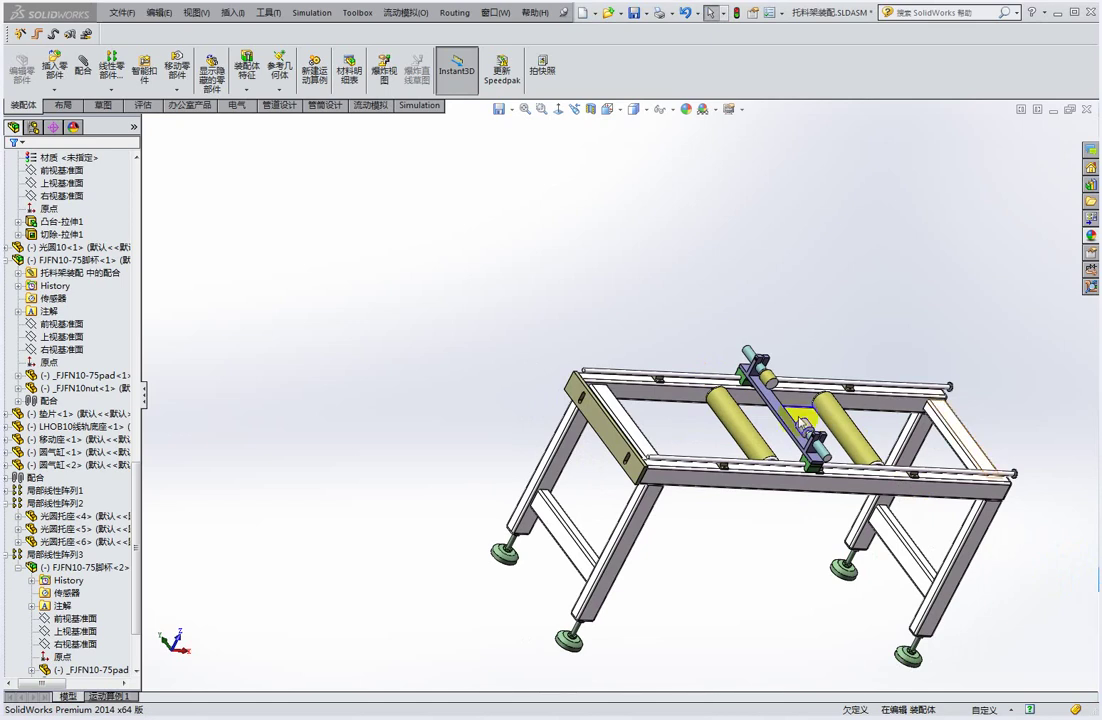
pyautogui.moveTo(803, 425)
pyautogui.mouseDown(button='middle')
pyautogui.moveTo(707, 347)
pyautogui.moveTo(725, 365)
pyautogui.mouseUp(button='middle')
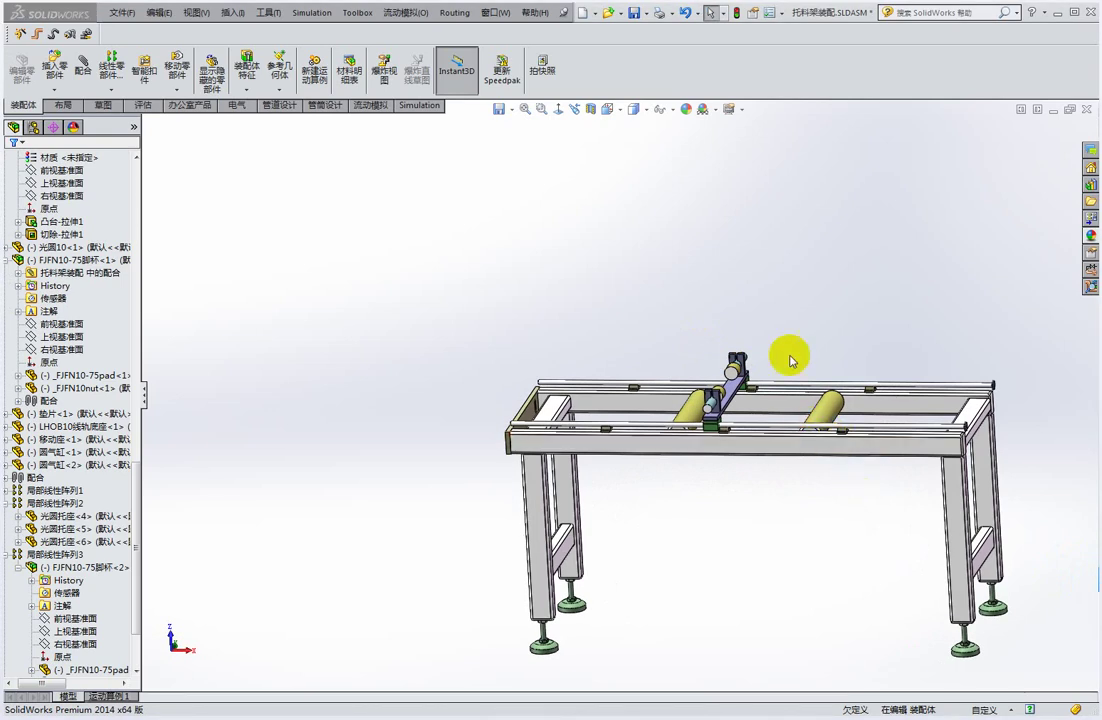
pyautogui.moveTo(782, 357)
pyautogui.mouseDown(button='middle')
pyautogui.moveTo(845, 413)
pyautogui.moveTo(906, 410)
pyautogui.moveTo(810, 423)
pyautogui.mouseUp(button='middle')
# Check both 50滚筒 rollers, then drag the 移动座 carriage rightward along the rails past the second roller.
pyautogui.click(812, 423)
pyautogui.click(684, 430)
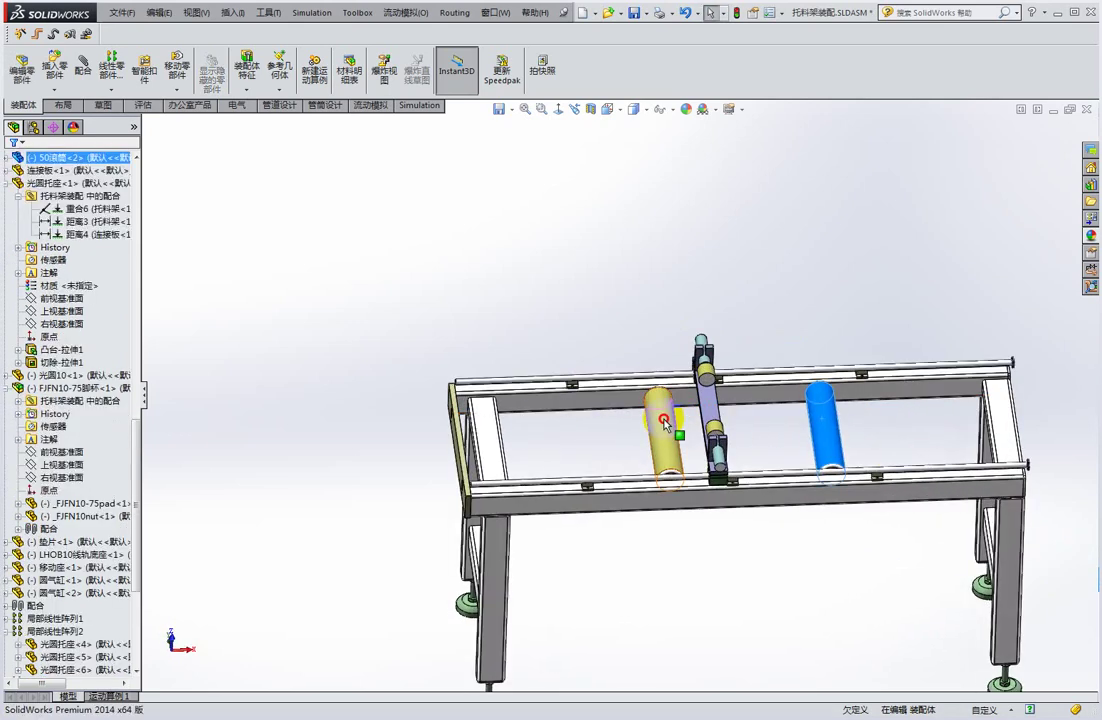
pyautogui.click(822, 428)
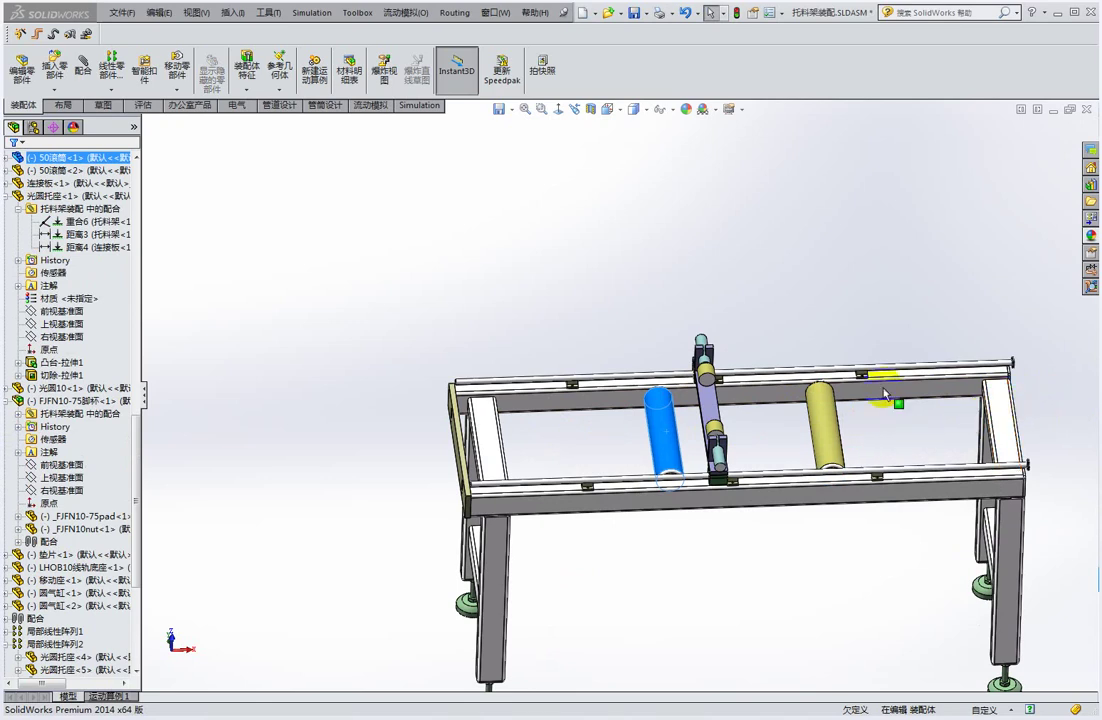
pyautogui.moveTo(711, 408)
pyautogui.mouseDown()
pyautogui.moveTo(890, 408)
pyautogui.moveTo(868, 400)
pyautogui.mouseUp()
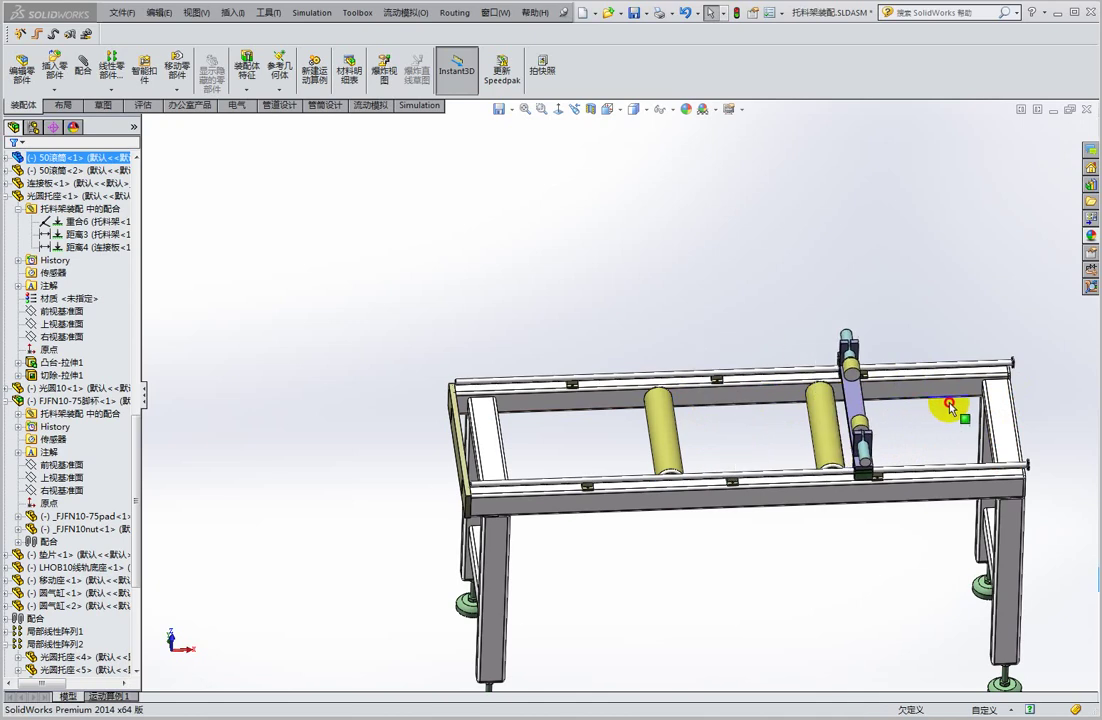
pyautogui.moveTo(868, 400); pyautogui.dragTo(813, 388, button='middle')
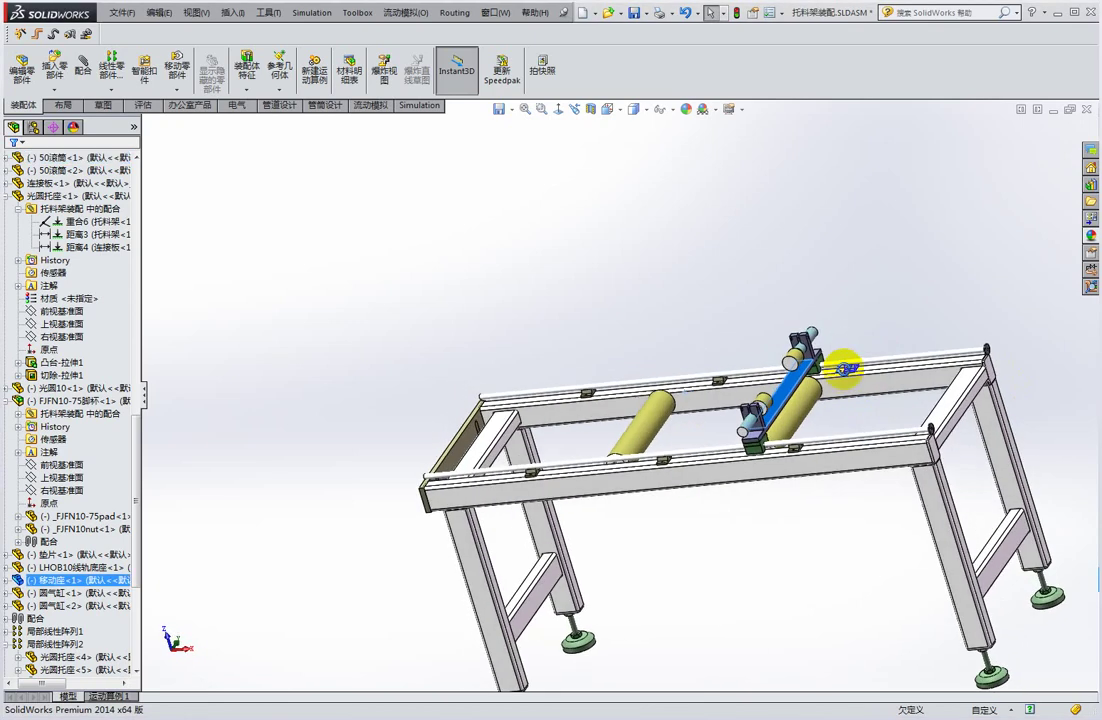
pyautogui.moveTo(733, 374); pyautogui.dragTo(718, 353, button='middle')
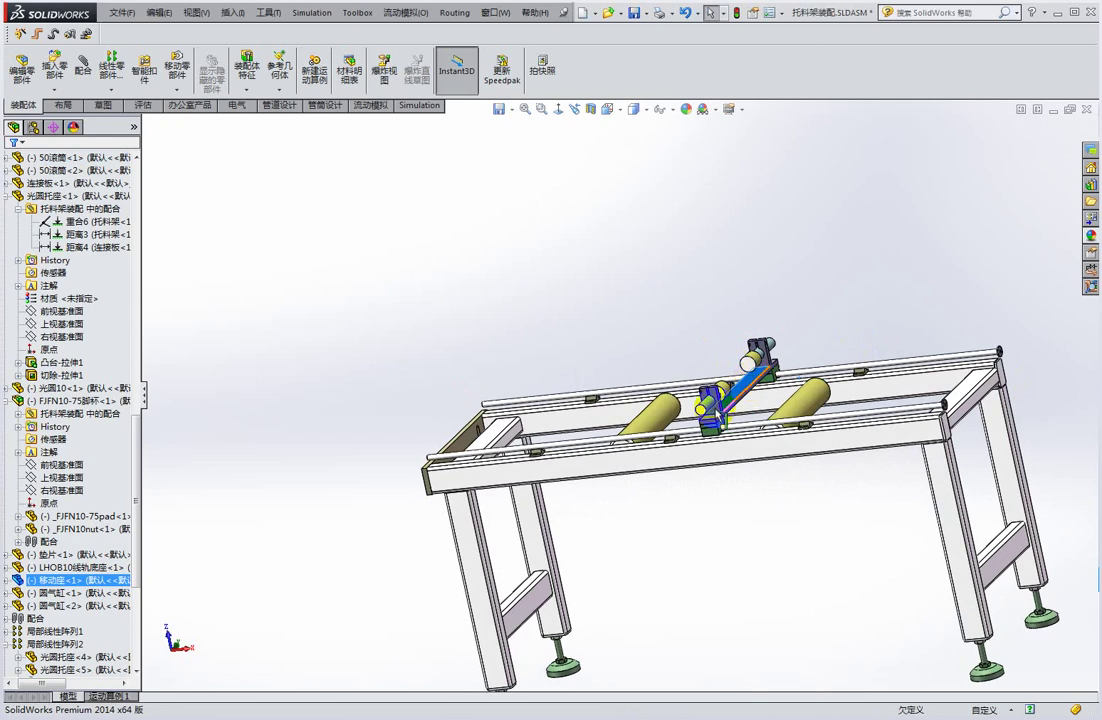
pyautogui.scroll(-3, 745, 400)
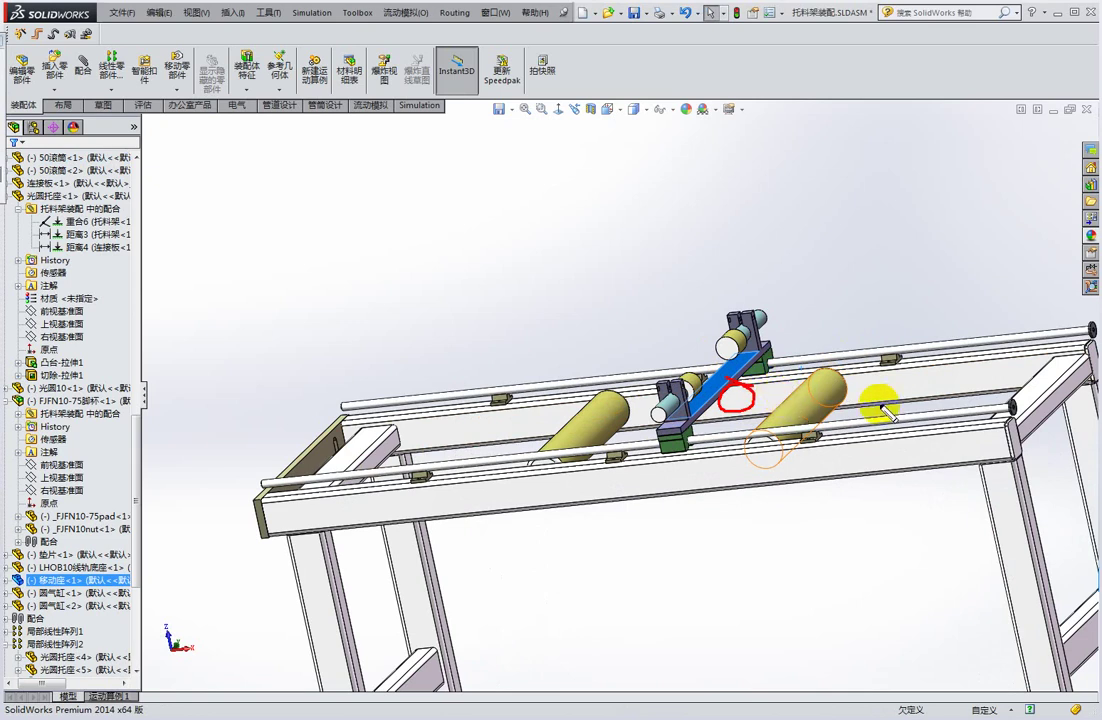
pyautogui.scroll(2, 875, 405)
pyautogui.scroll(5, 905, 398)
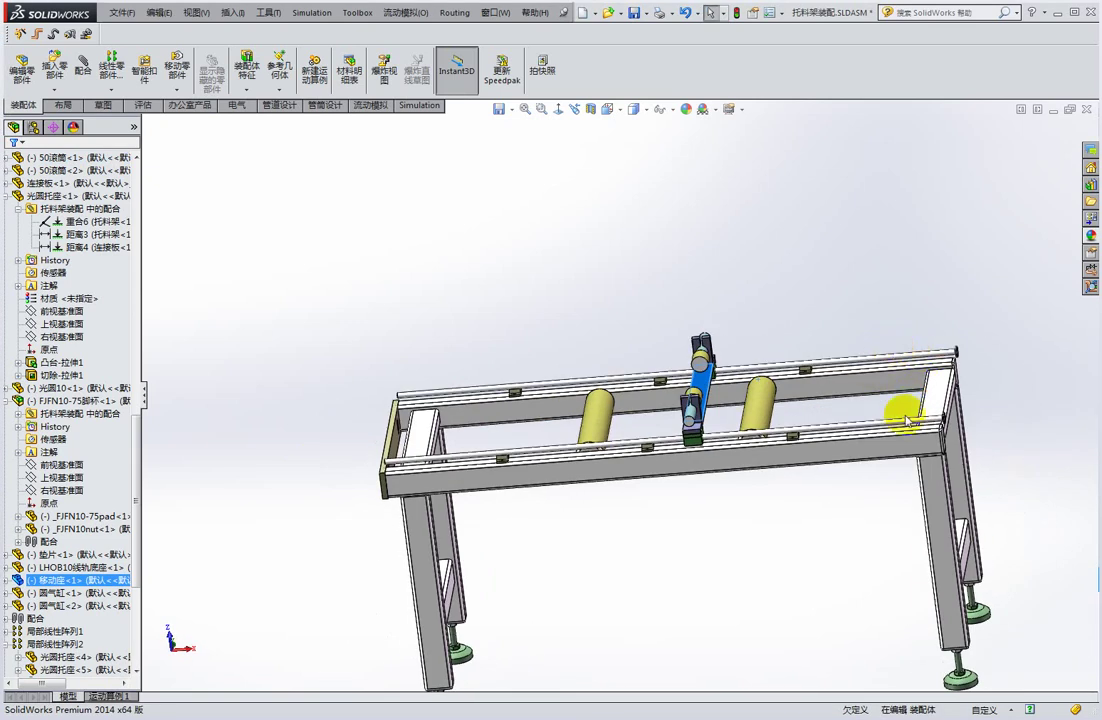
pyautogui.moveTo(959, 361); pyautogui.dragTo(937, 344, button='middle')
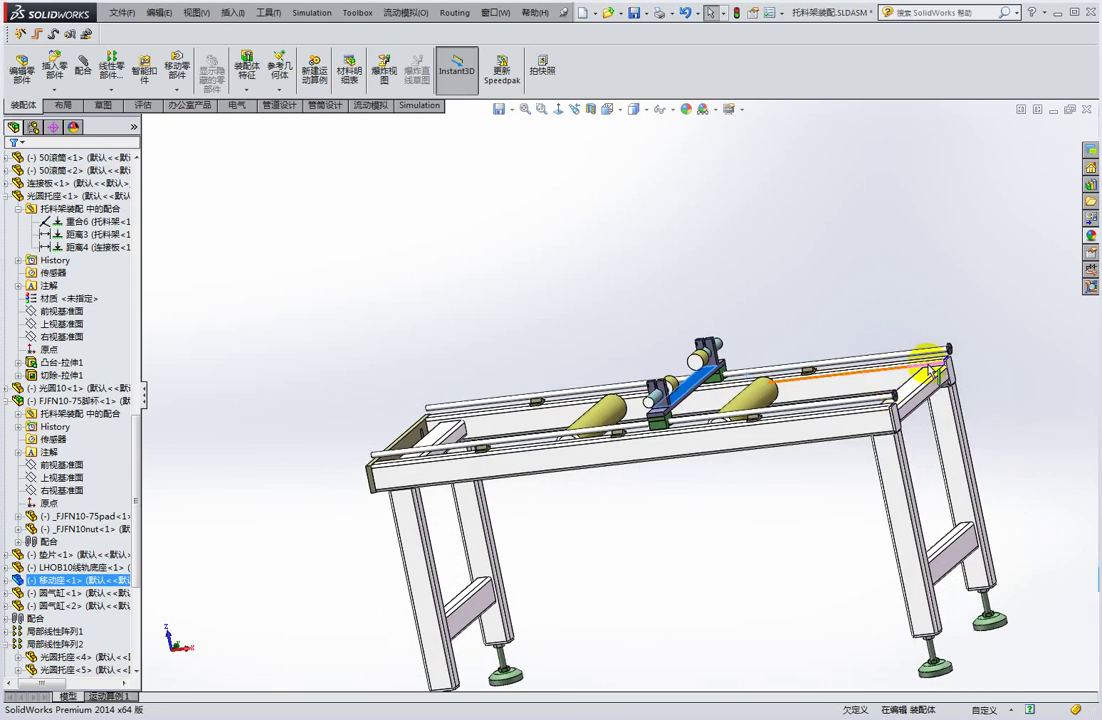
pyautogui.moveTo(780, 369)
pyautogui.mouseDown(button='middle')
pyautogui.moveTo(792, 364)
pyautogui.moveTo(733, 375)
pyautogui.mouseUp(button='middle')
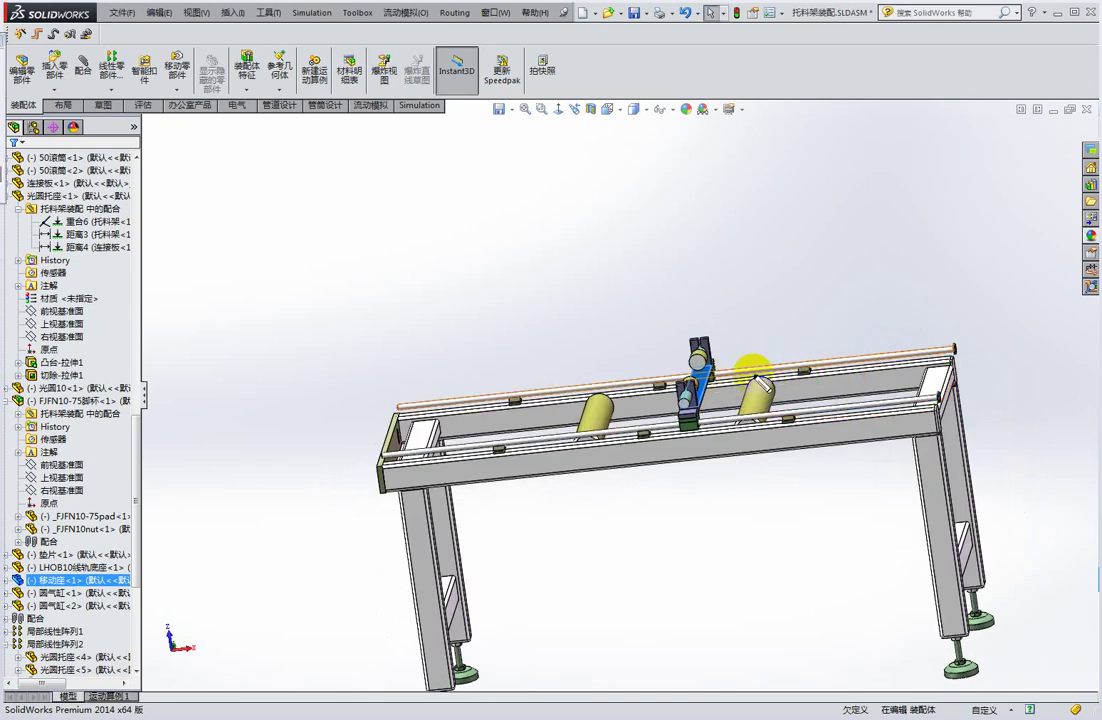
pyautogui.click(698, 380)
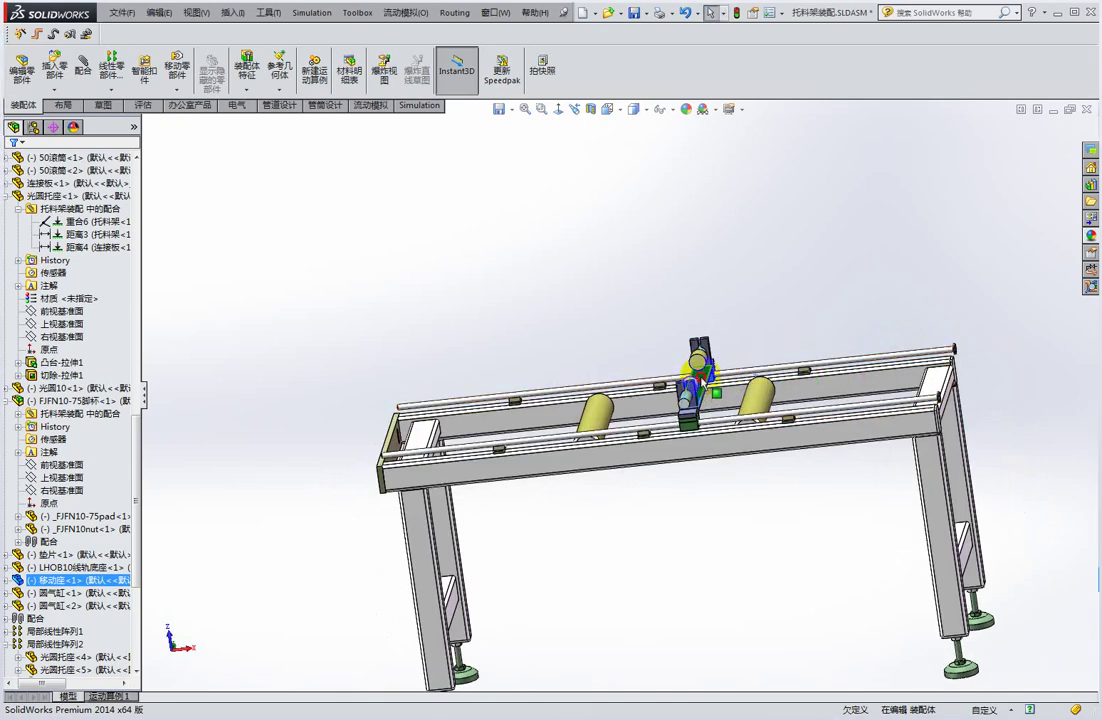
pyautogui.moveTo(704, 372); pyautogui.dragTo(688, 398, button='middle')
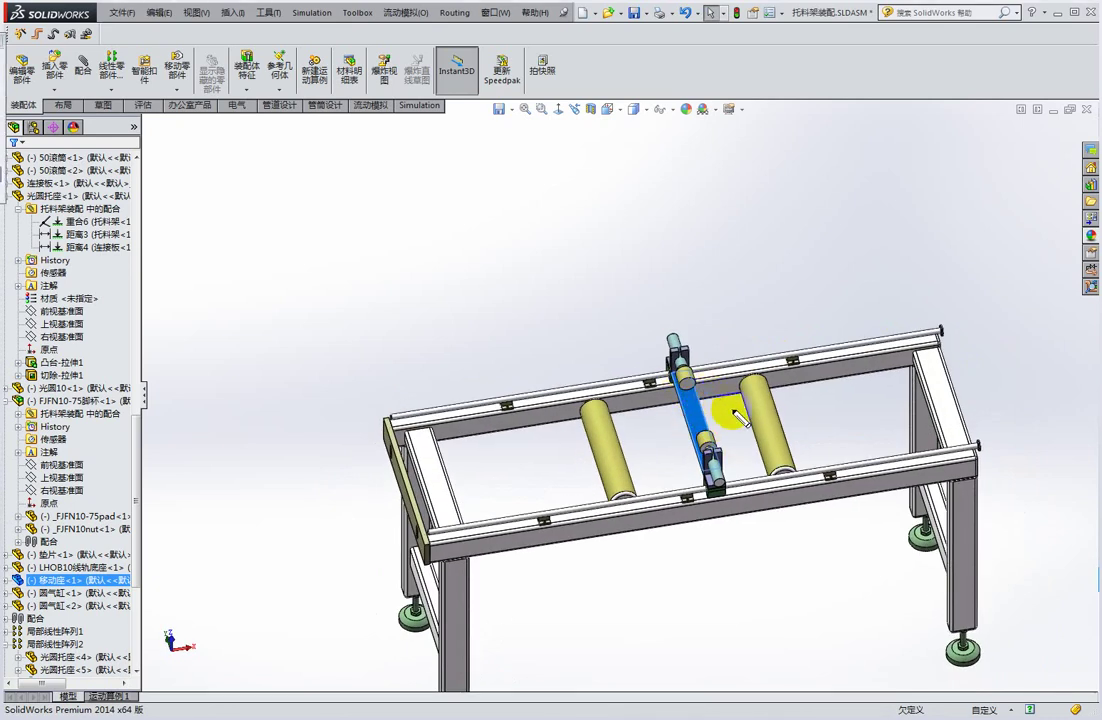
pyautogui.moveTo(785, 420); pyautogui.dragTo(757, 392, button='middle')
# Select 圆气缸<1> and slide the air cylinder along its roller.
pyautogui.scroll(-5, 757, 392)
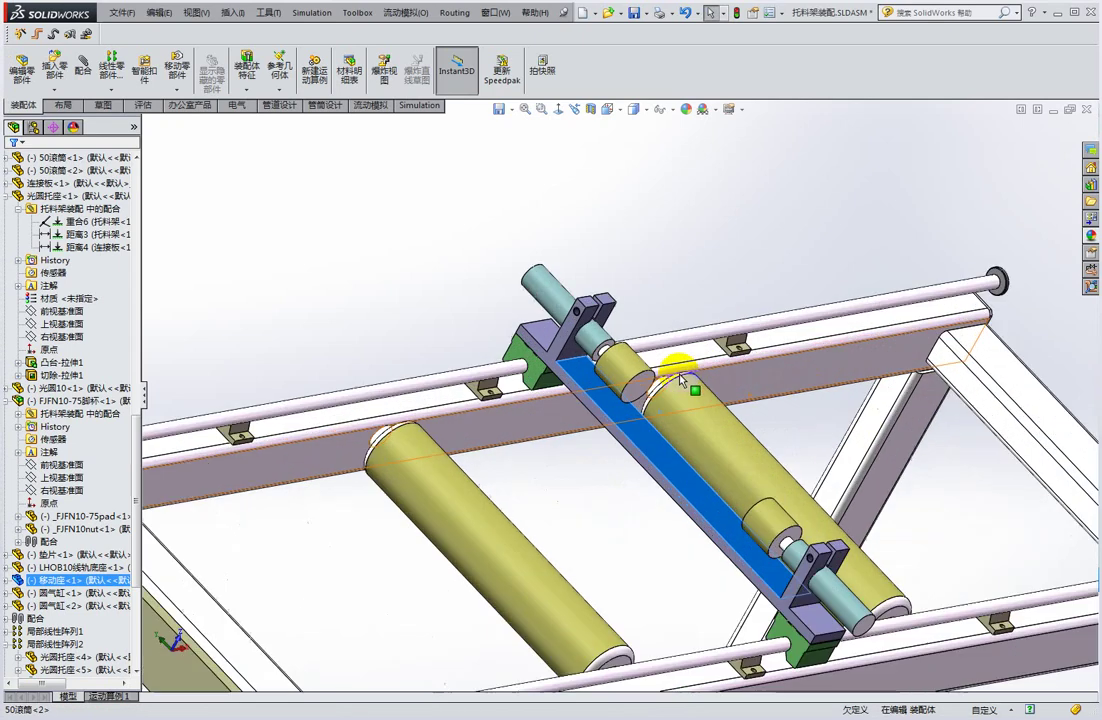
pyautogui.click(618, 366)
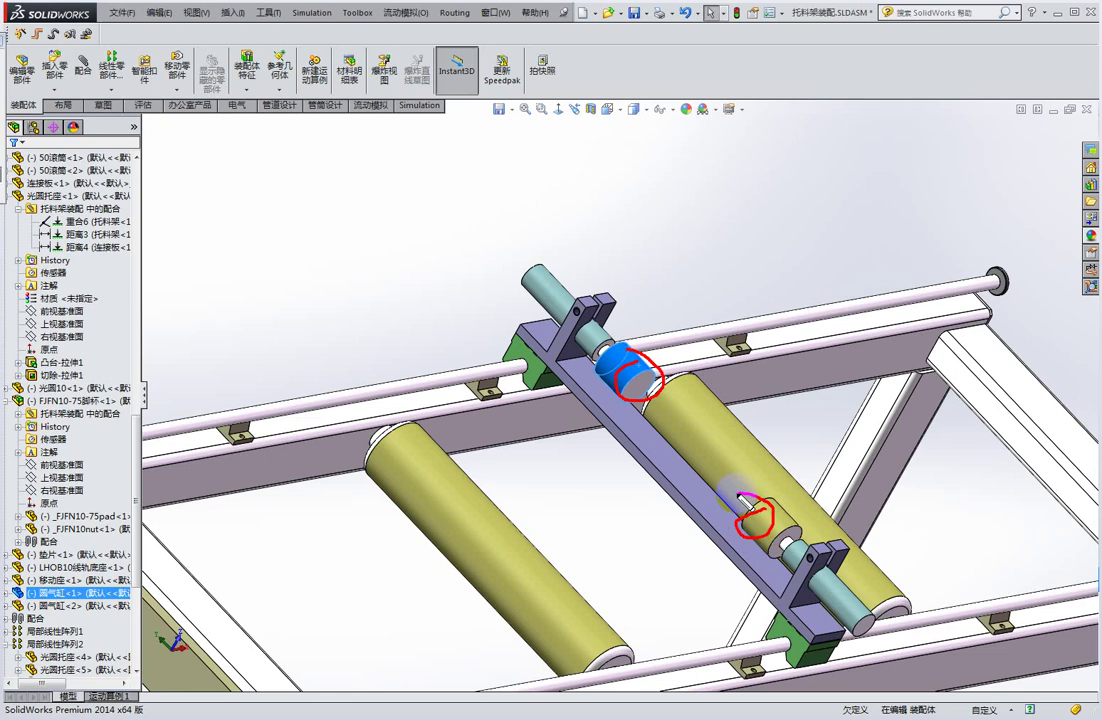
pyautogui.moveTo(775, 516); pyautogui.dragTo(822, 522)
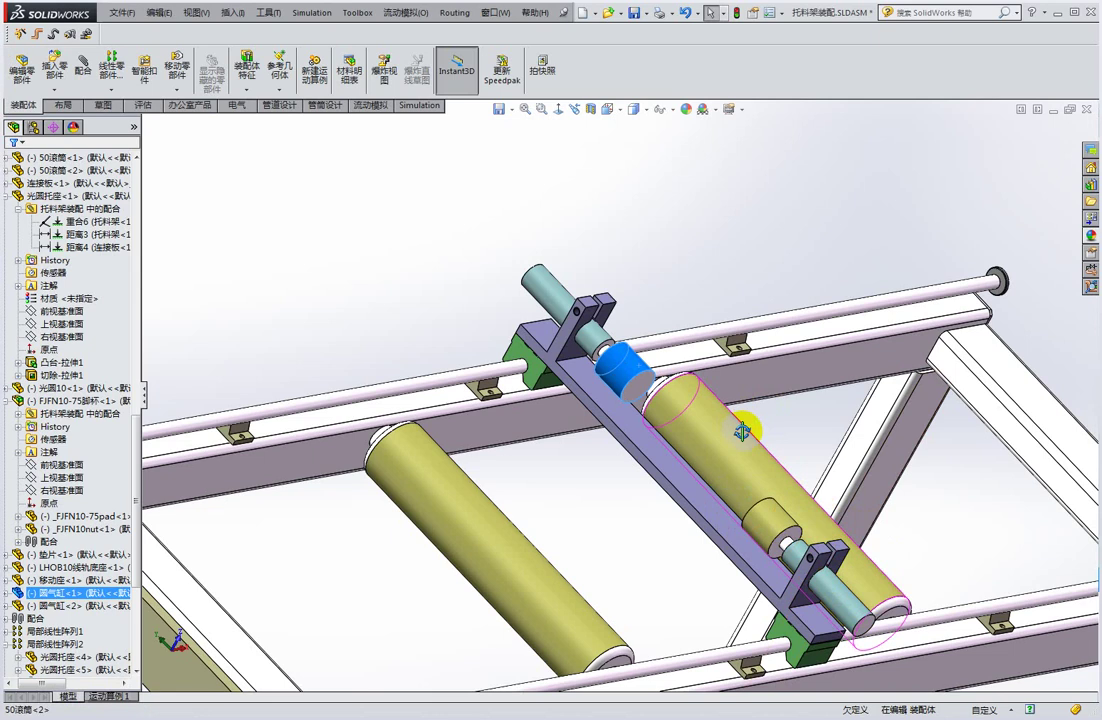
# Drag the cylinder bracket along the rails so it sits between the two rollers.
pyautogui.moveTo(750, 423); pyautogui.dragTo(530, 422, button='middle')
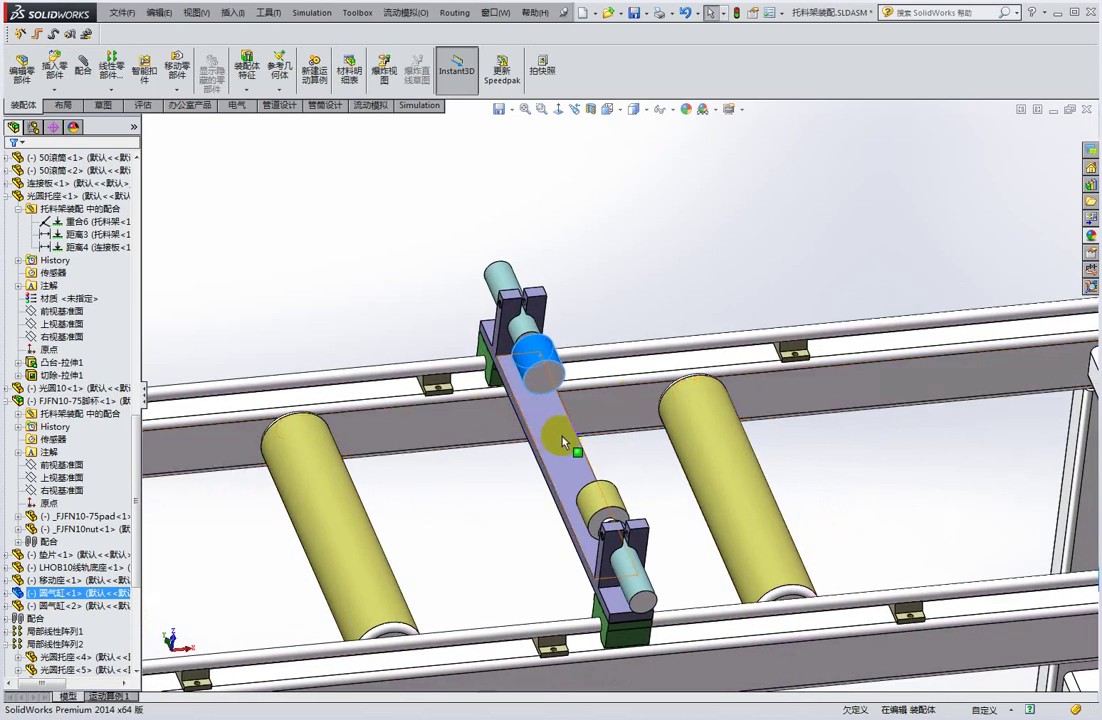
pyautogui.moveTo(590, 445)
pyautogui.mouseDown(button='middle')
pyautogui.moveTo(601, 391)
pyautogui.moveTo(566, 480)
pyautogui.moveTo(567, 440)
pyautogui.moveTo(603, 369)
pyautogui.moveTo(630, 381)
pyautogui.moveTo(583, 442)
pyautogui.mouseUp(button='middle')
pyautogui.moveTo(750, 423); pyautogui.dragTo(945, 415, button='middle')
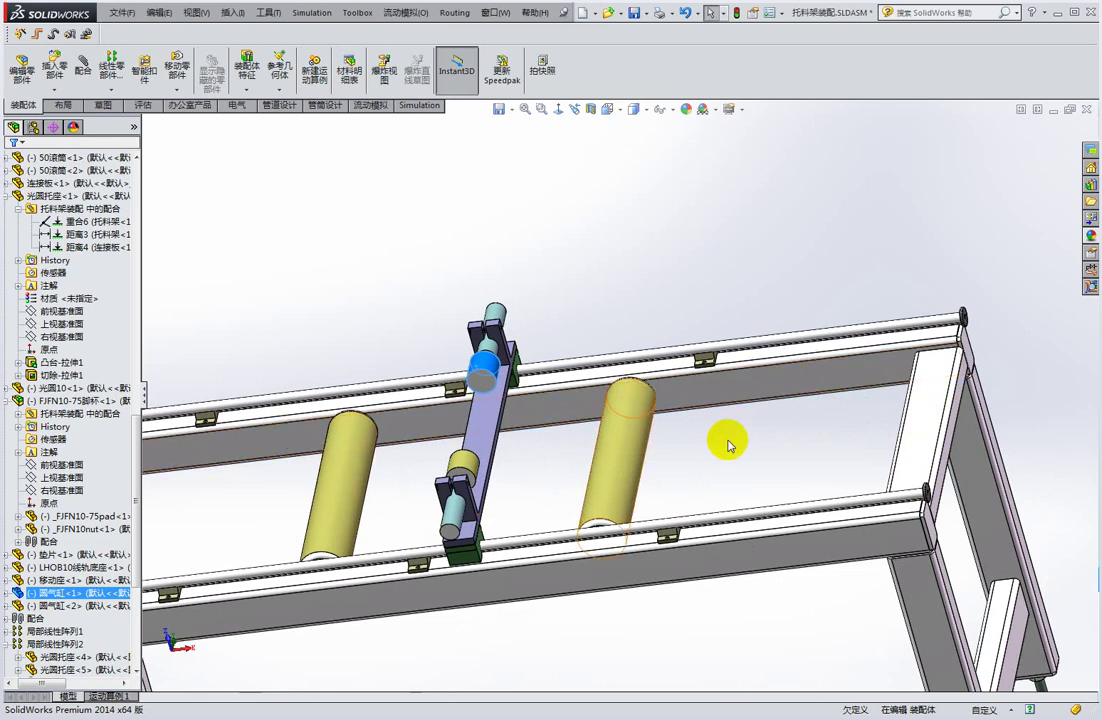
pyautogui.moveTo(549, 418); pyautogui.dragTo(487, 410, button='middle')
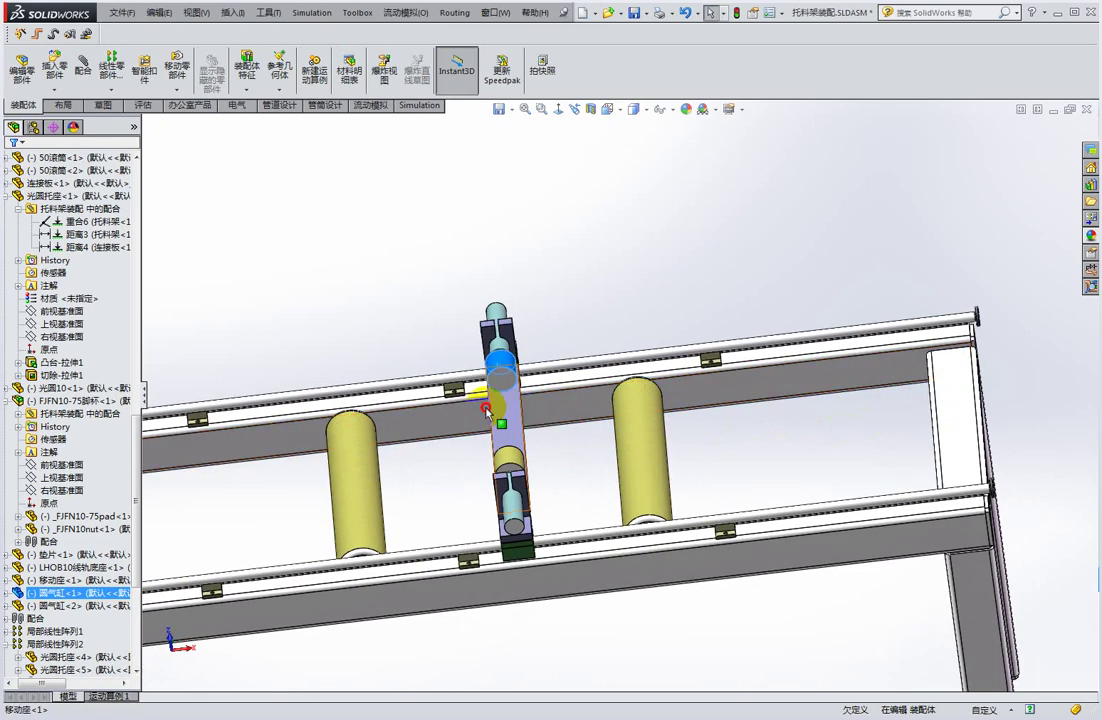
pyautogui.moveTo(487, 410)
pyautogui.mouseDown()
pyautogui.moveTo(234, 418)
pyautogui.moveTo(615, 420)
pyautogui.moveTo(686, 457)
pyautogui.mouseUp()
pyautogui.moveTo(686, 457)
pyautogui.mouseDown(button='middle')
pyautogui.moveTo(690, 470)
pyautogui.moveTo(768, 364)
pyautogui.mouseUp(button='middle')
pyautogui.scroll(-3, 696, 509)
pyautogui.scroll(-3, 703, 449)
pyautogui.scroll(-3, 740, 420)
pyautogui.scroll(-2, 713, 480)
pyautogui.click(720, 478)
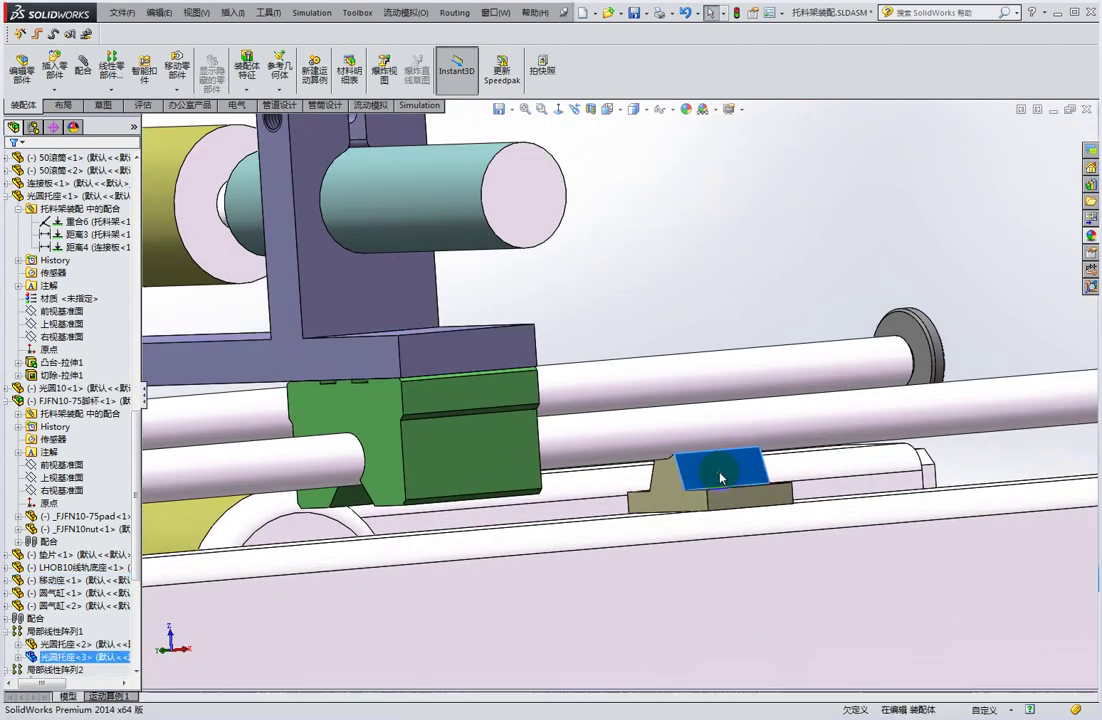
pyautogui.moveTo(720, 478); pyautogui.dragTo(750, 481, button='middle')
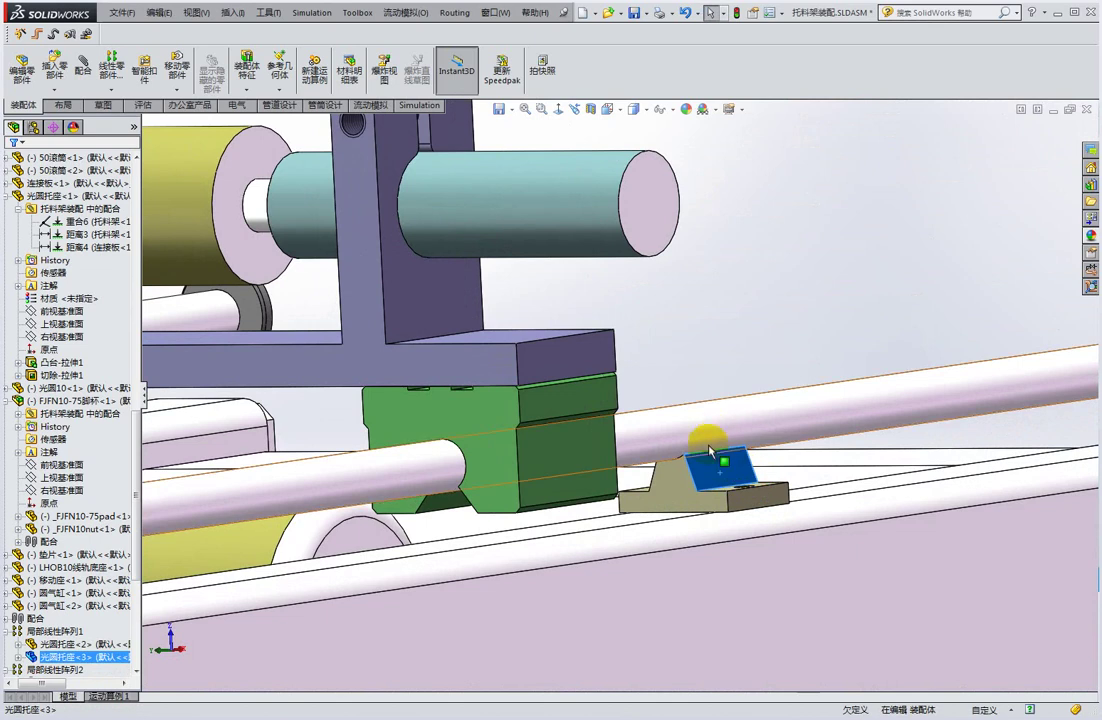
pyautogui.moveTo(709, 451); pyautogui.dragTo(709, 468)
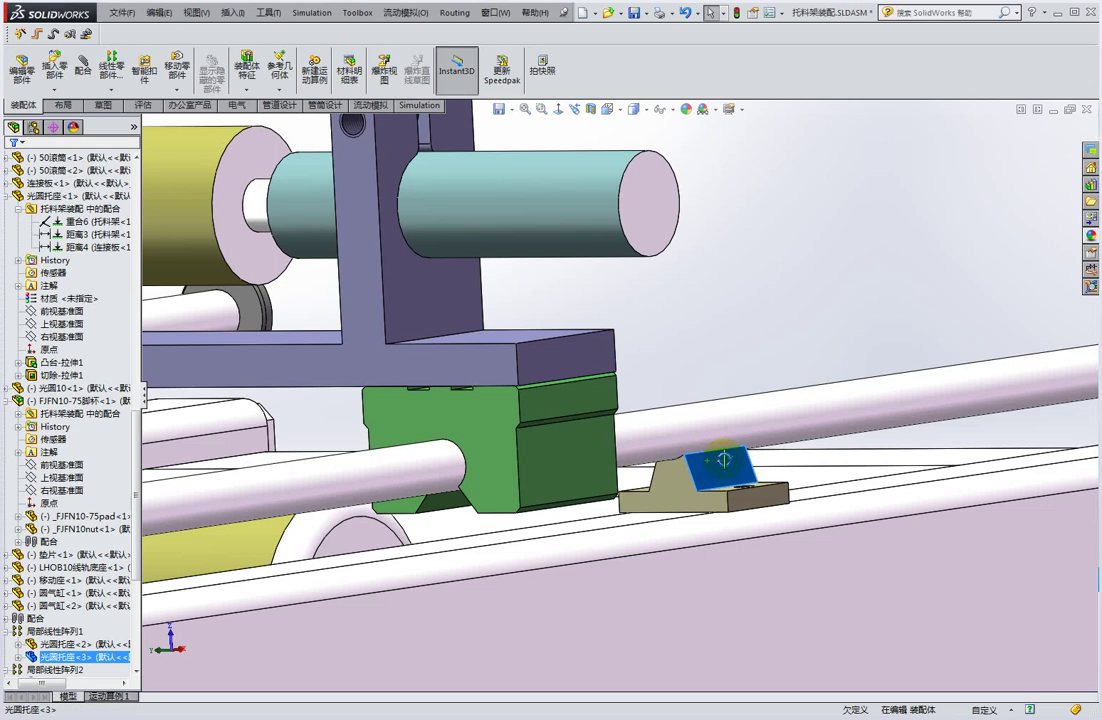
pyautogui.hotkey('ctrl', '1')
pyautogui.hotkey('ctrl', 'shift', 'z')
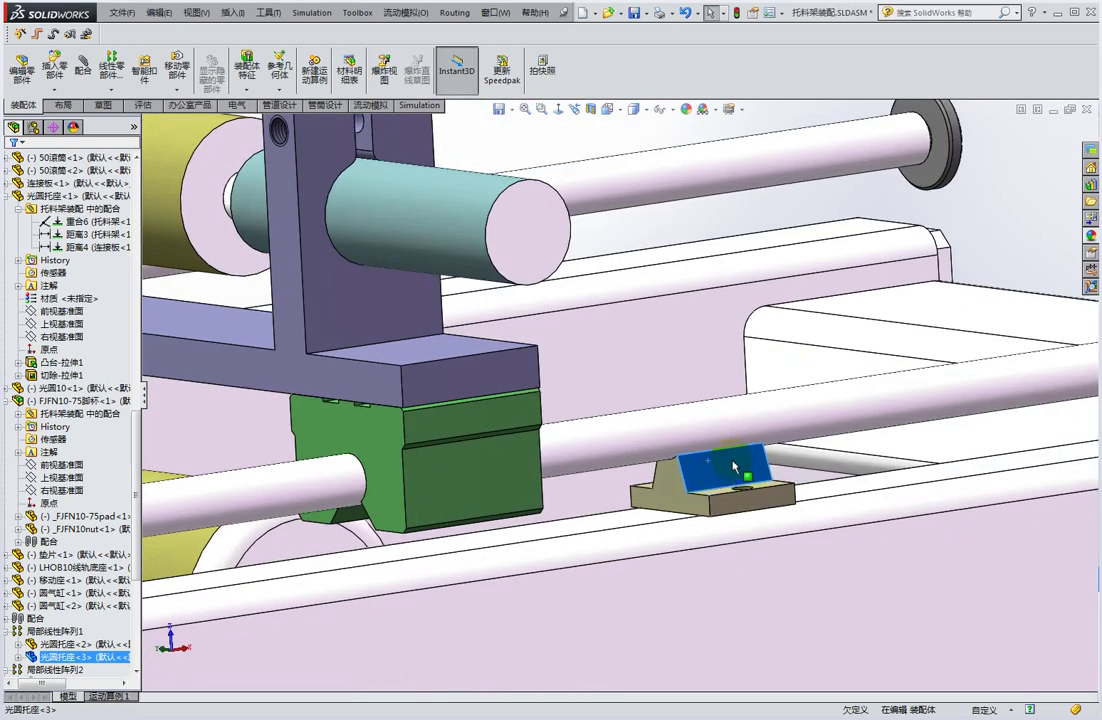
pyautogui.hotkey('ctrl', 'shift', 'z')
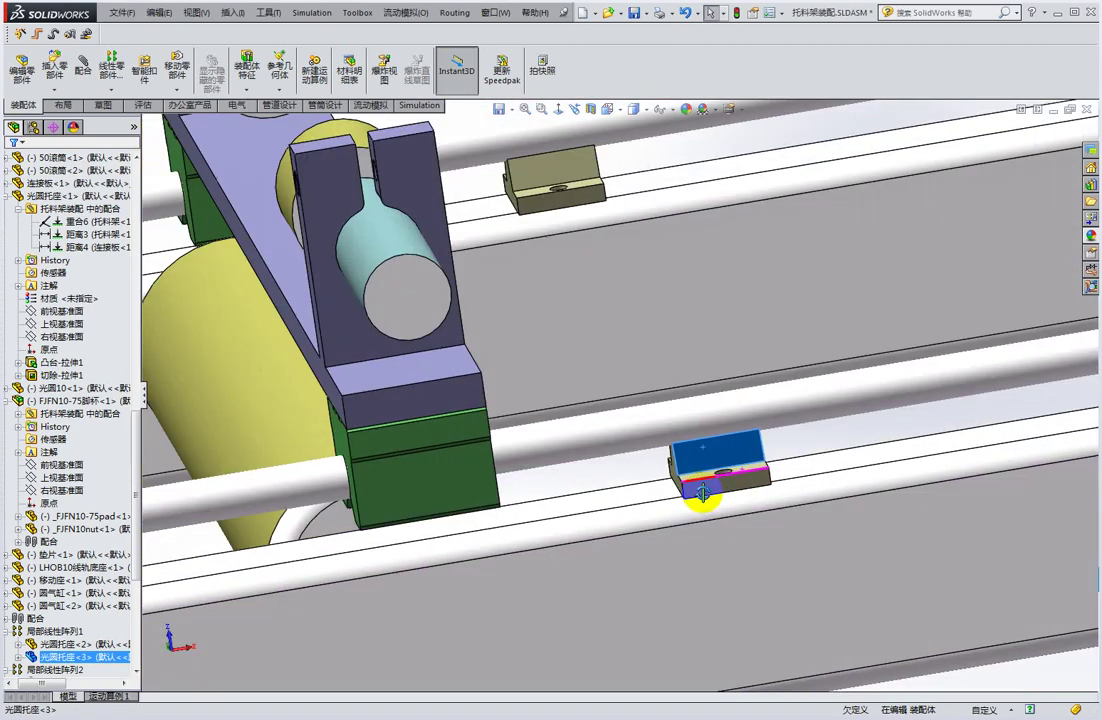
pyautogui.scroll(3, 718, 438)
pyautogui.scroll(-5, 690, 425)
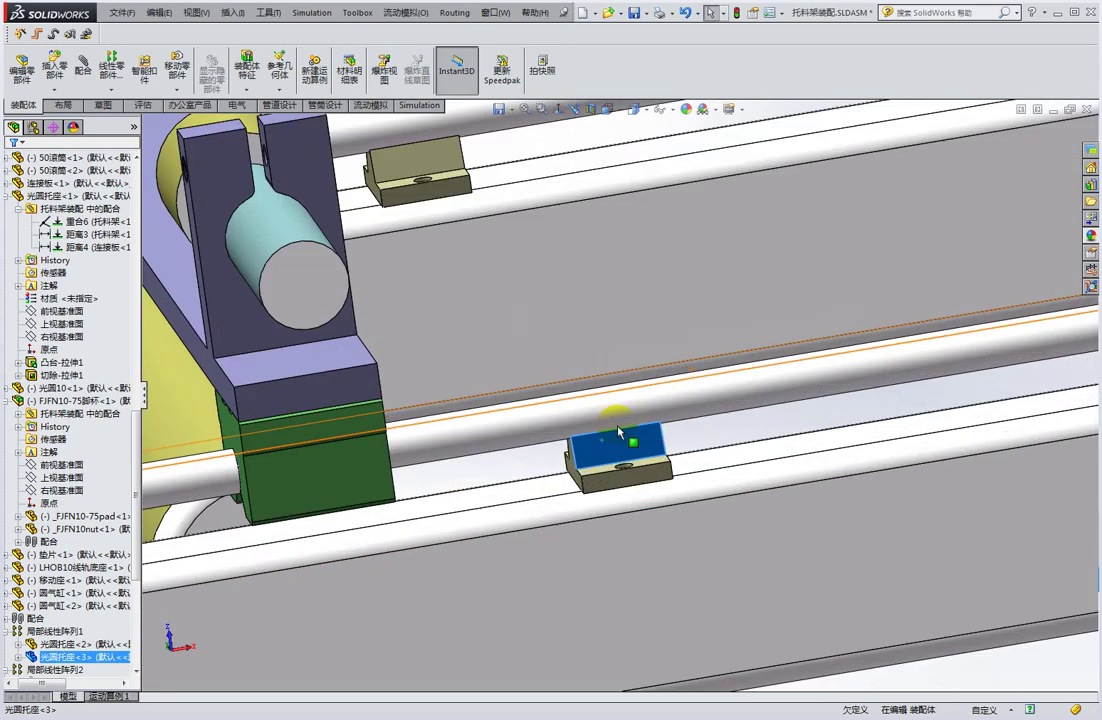
pyautogui.scroll(-2, 636, 451)
pyautogui.click(678, 390)
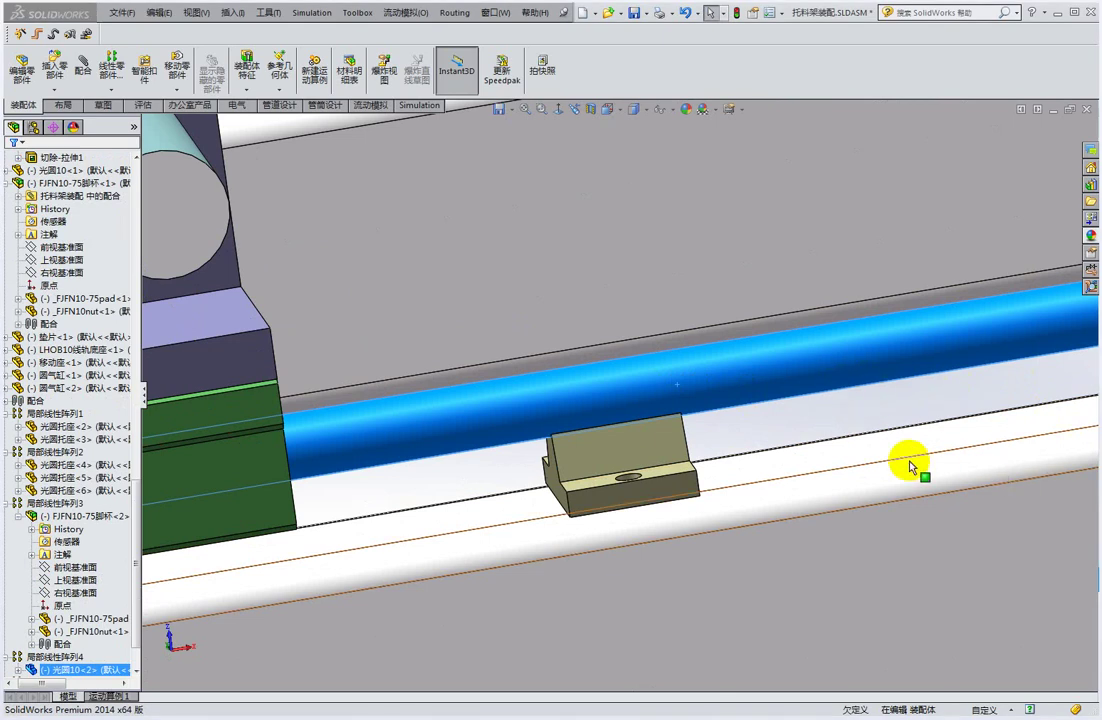
pyautogui.click(882, 453)
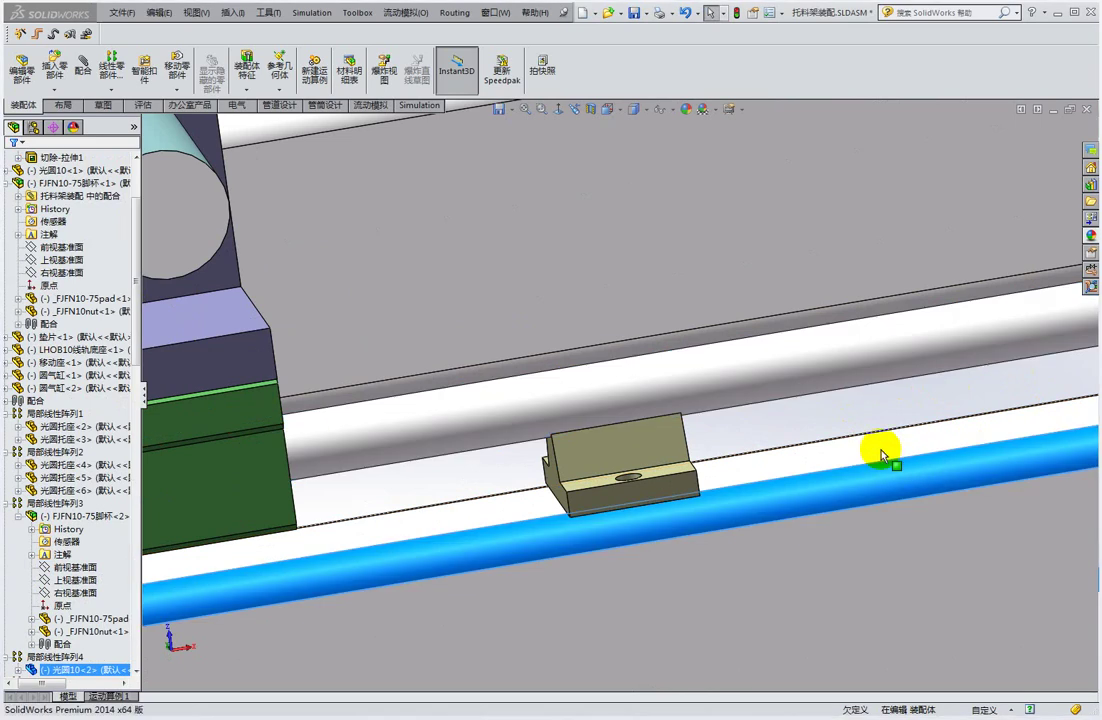
pyautogui.scroll(5, 860, 440)
pyautogui.scroll(4, 700, 435)
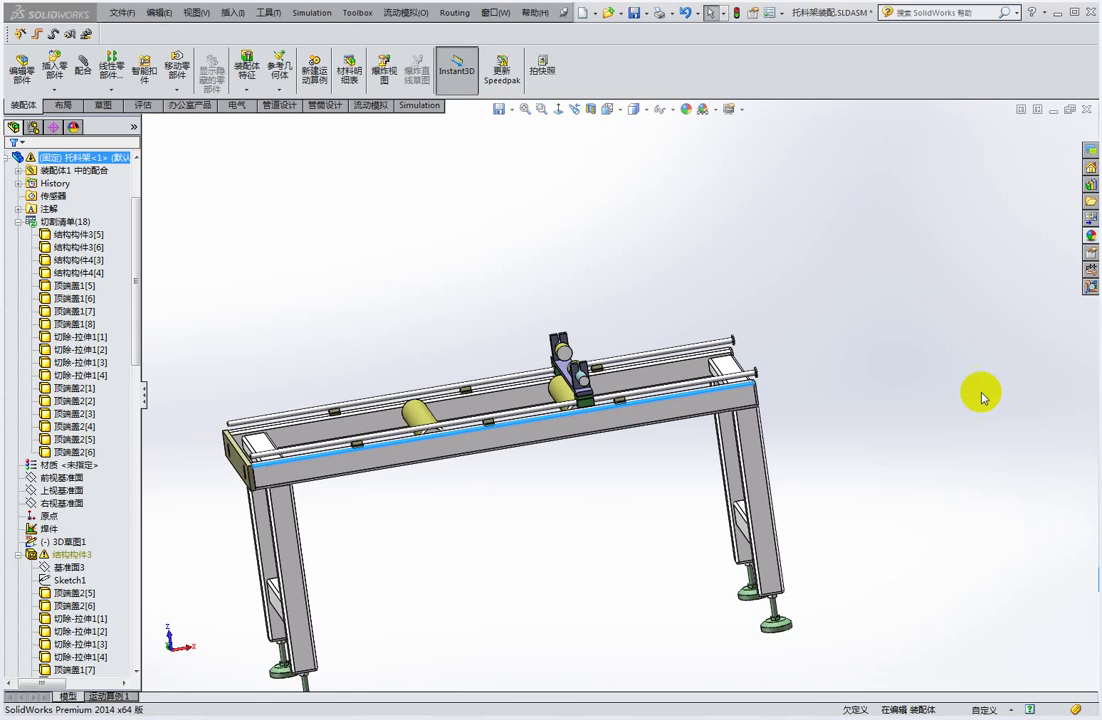
# Zoom in and select the front beam, the 光圆托座 rod support bracket and the guide rod above it.
pyautogui.click(620, 412)
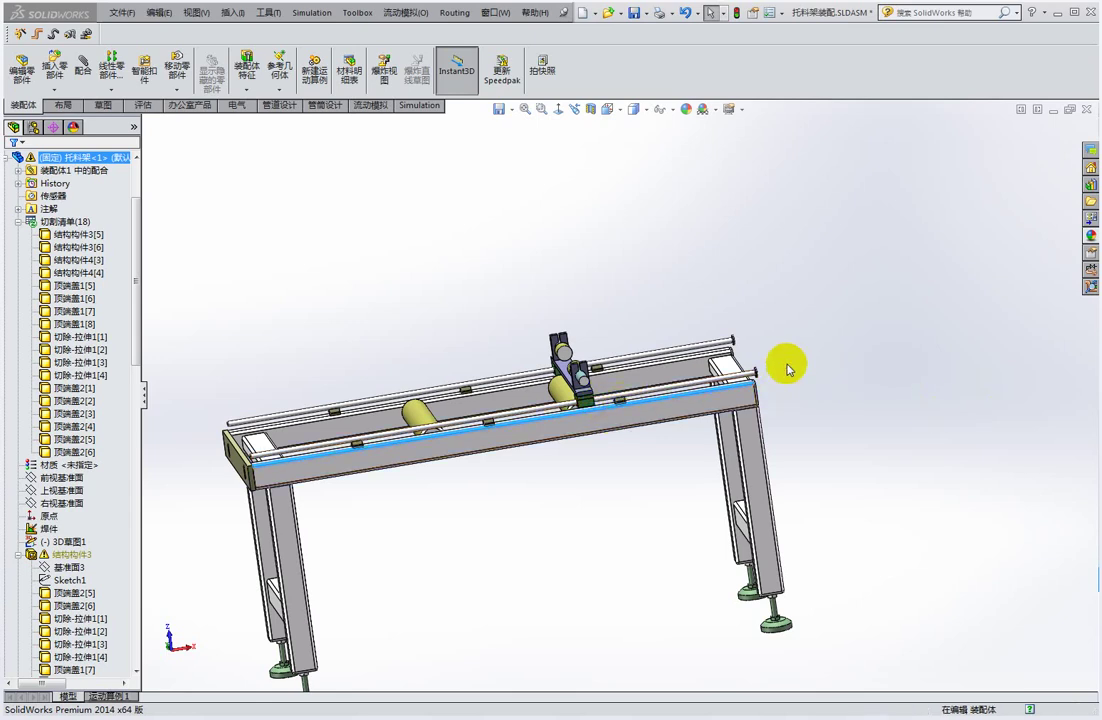
pyautogui.scroll(-3, 640, 432)
pyautogui.scroll(-3, 620, 432)
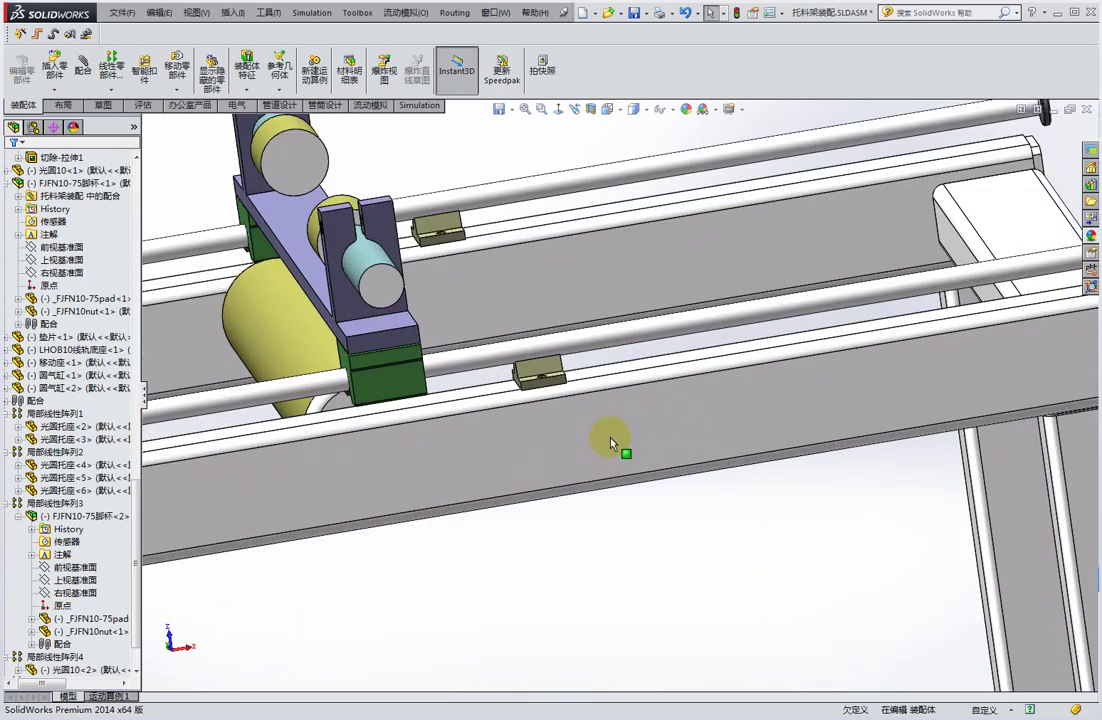
pyautogui.scroll(3, 614, 434)
pyautogui.scroll(-1, 616, 420)
pyautogui.scroll(-3, 588, 393)
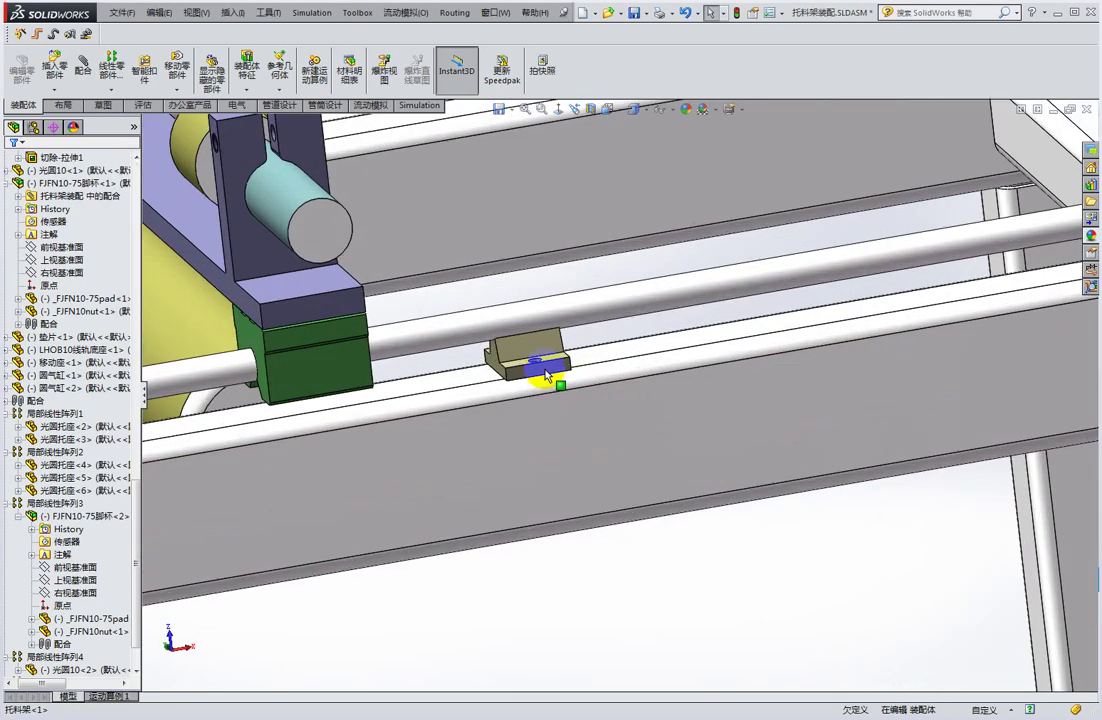
pyautogui.click(530, 352)
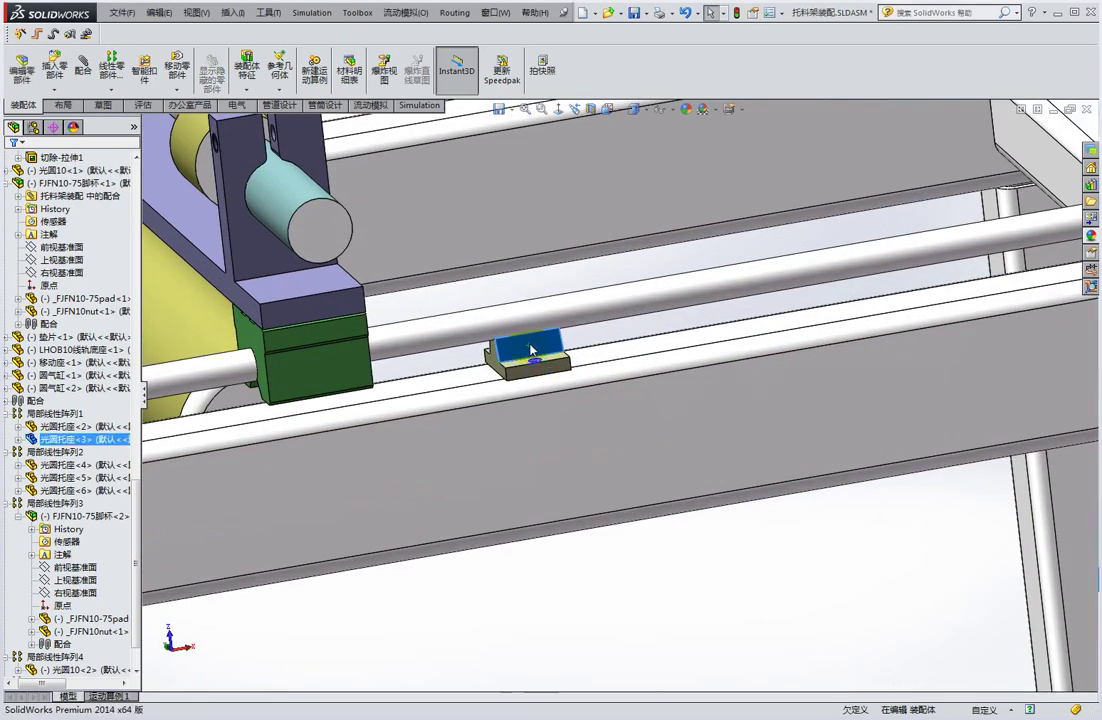
pyautogui.click(730, 290)
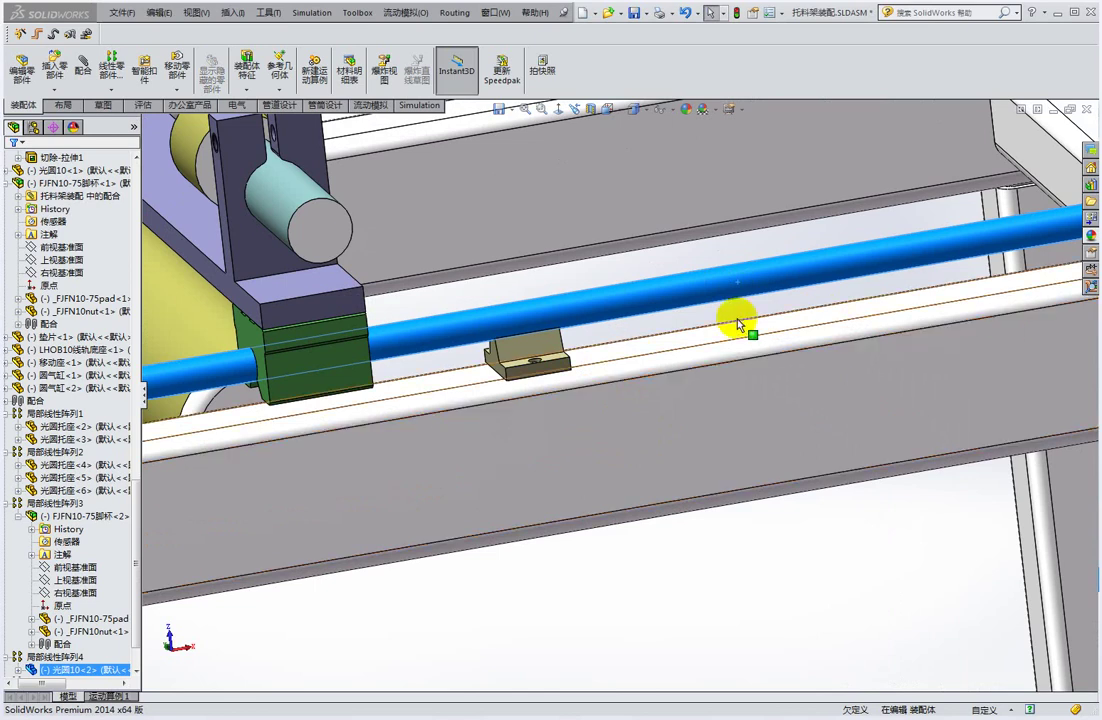
pyautogui.click(713, 401)
# Orbit to a lower view and select the green sliding block and the LHOB10 rail base.
pyautogui.scroll(5, 848, 320)
pyautogui.scroll(1, 703, 383)
pyautogui.moveTo(703, 383); pyautogui.dragTo(676, 386, button='middle')
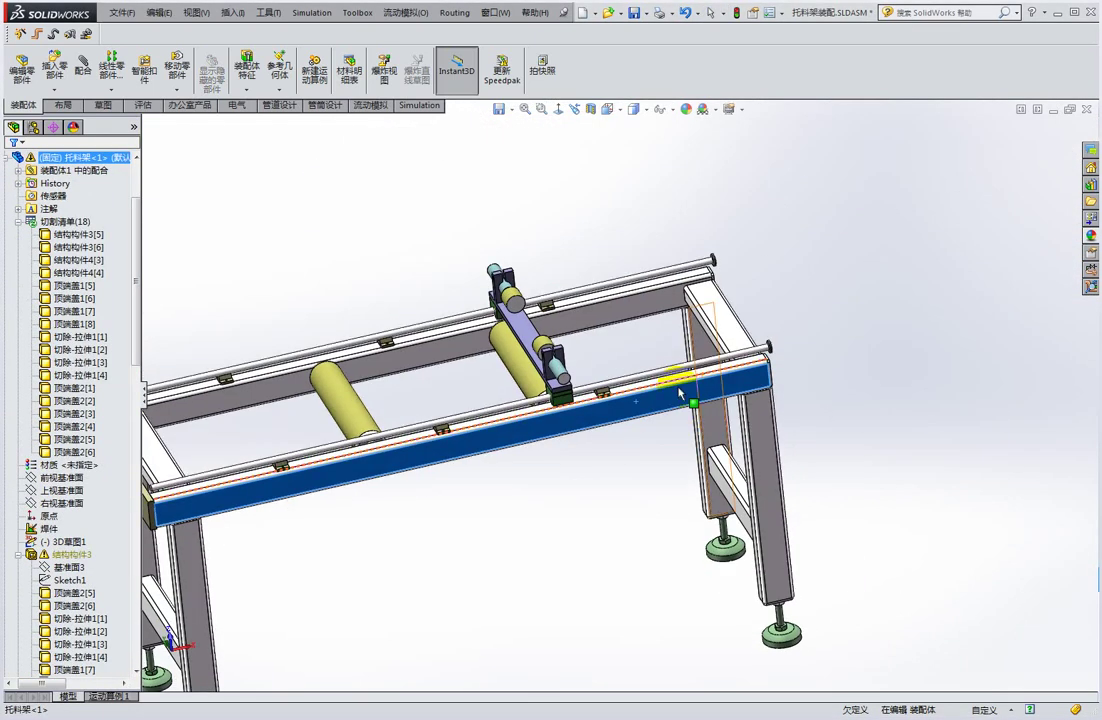
pyautogui.scroll(-2, 605, 372)
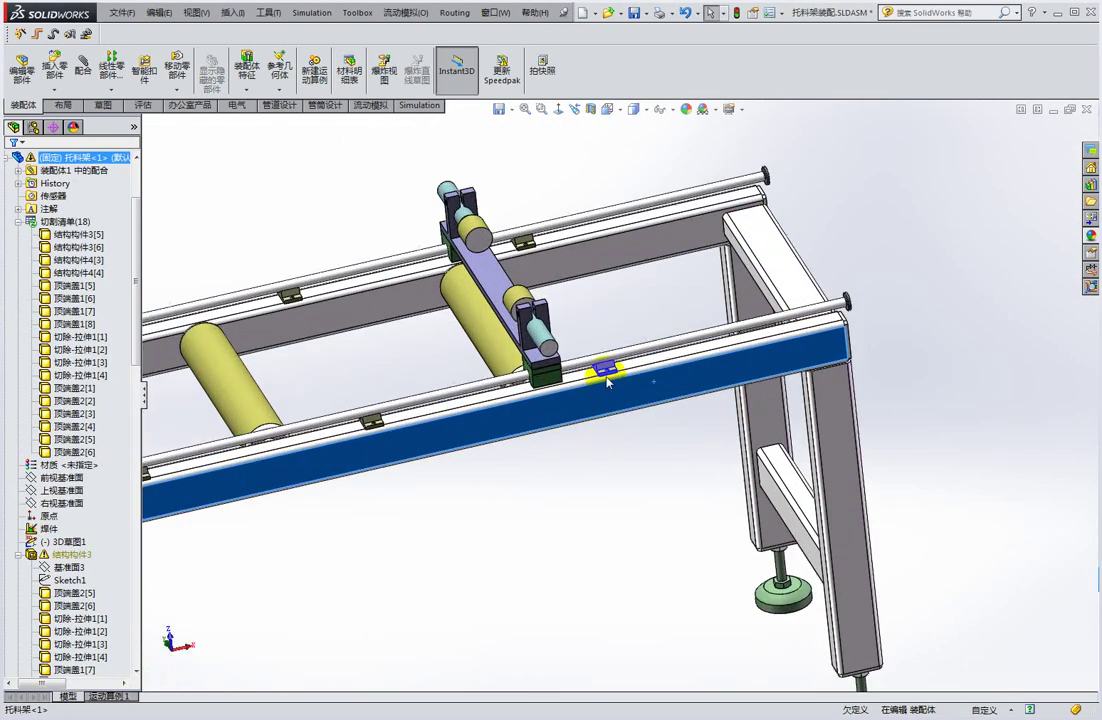
pyautogui.scroll(-2, 615, 369)
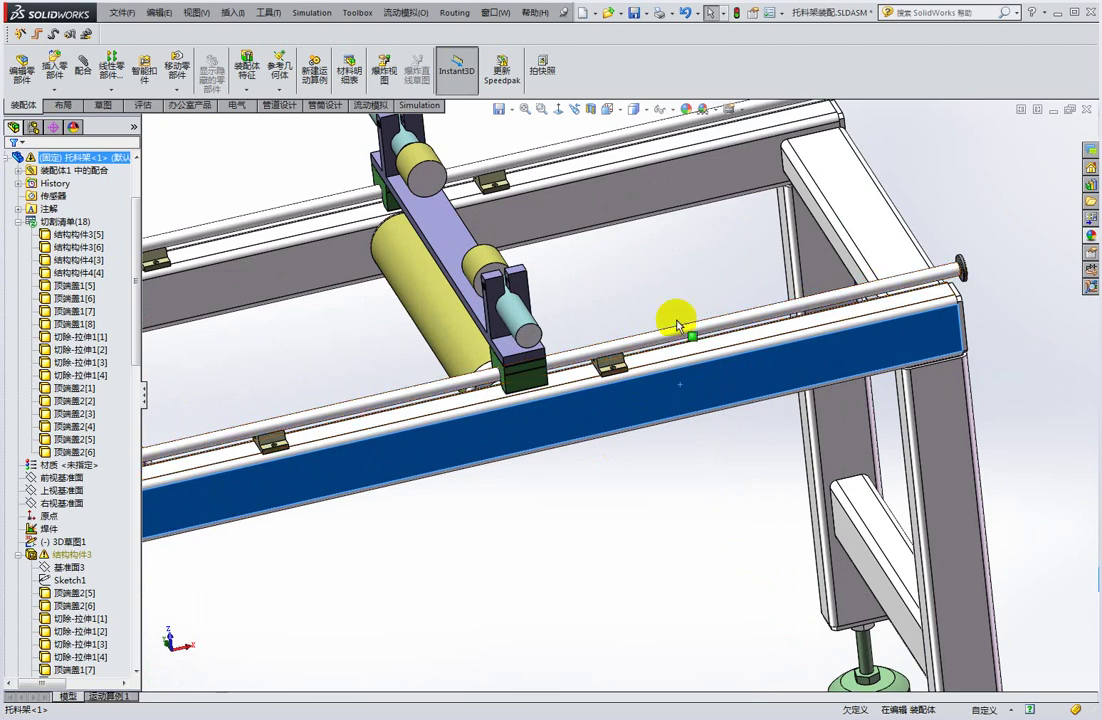
pyautogui.moveTo(683, 319); pyautogui.dragTo(546, 376, button='middle')
pyautogui.scroll(-3, 737, 370)
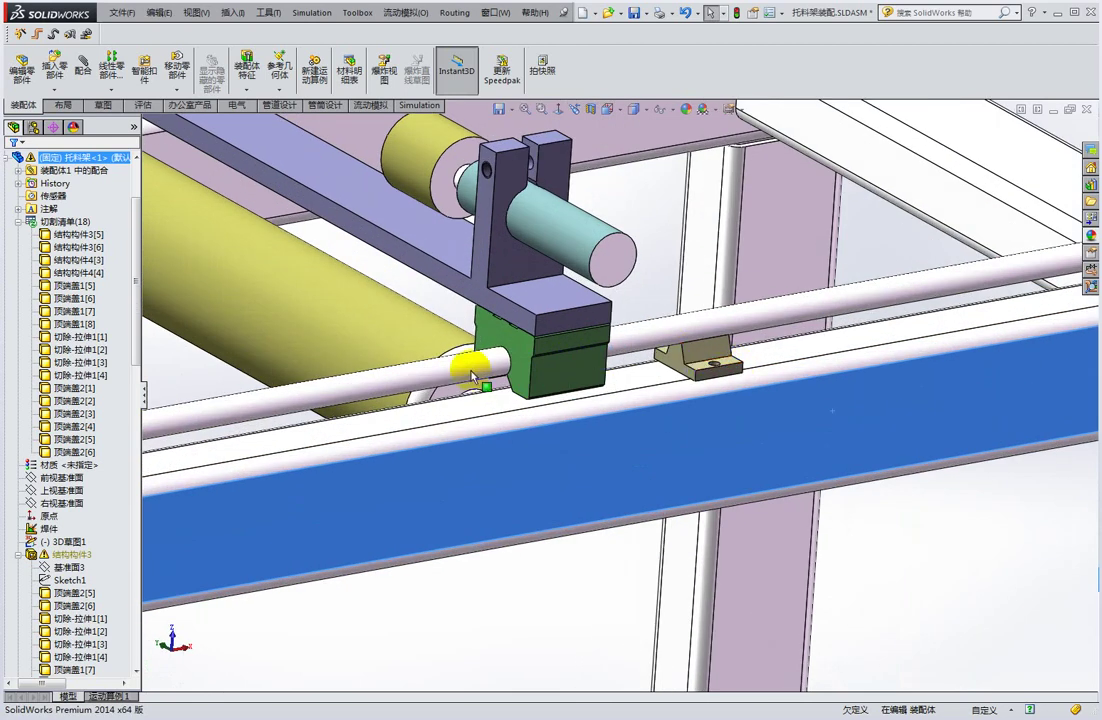
pyautogui.click(627, 316)
pyautogui.moveTo(627, 316); pyautogui.dragTo(706, 302, button='middle')
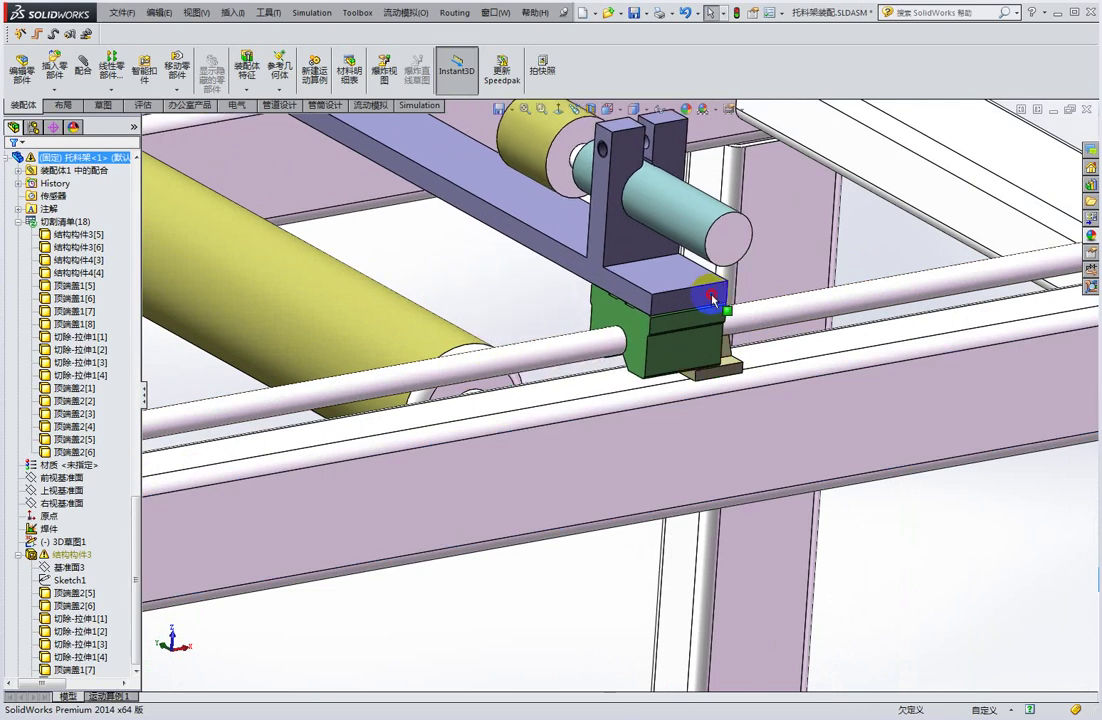
pyautogui.click(738, 386)
# Orbit around the rail base to select and mark the rod support foot under the block.
pyautogui.scroll(3, 738, 386)
pyautogui.scroll(3, 770, 342)
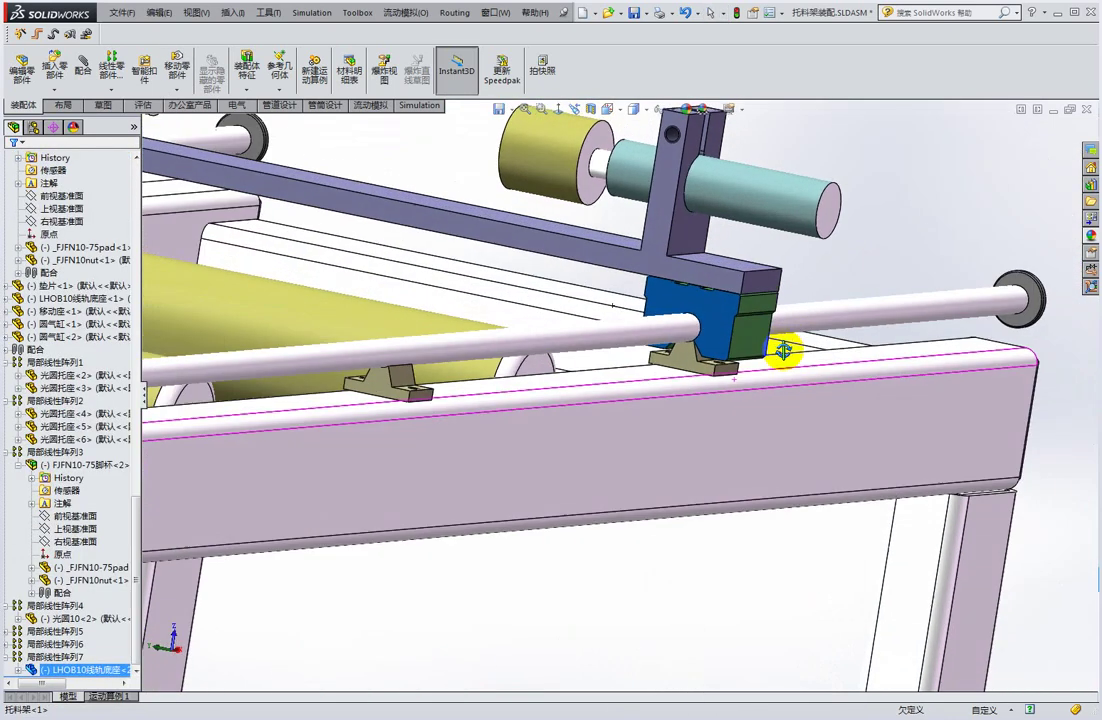
pyautogui.scroll(1, 780, 345)
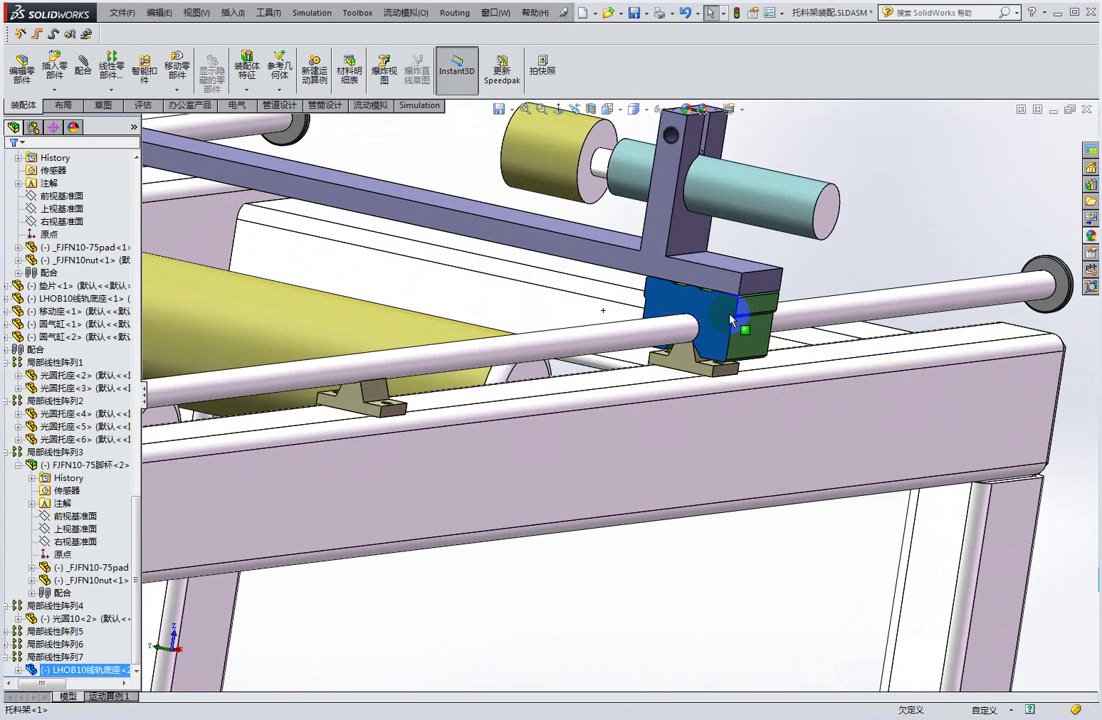
pyautogui.scroll(-2, 731, 320)
pyautogui.moveTo(731, 320); pyautogui.dragTo(750, 320, button='middle')
pyautogui.scroll(-2, 701, 369)
pyautogui.moveTo(701, 369); pyautogui.dragTo(659, 438, button='middle')
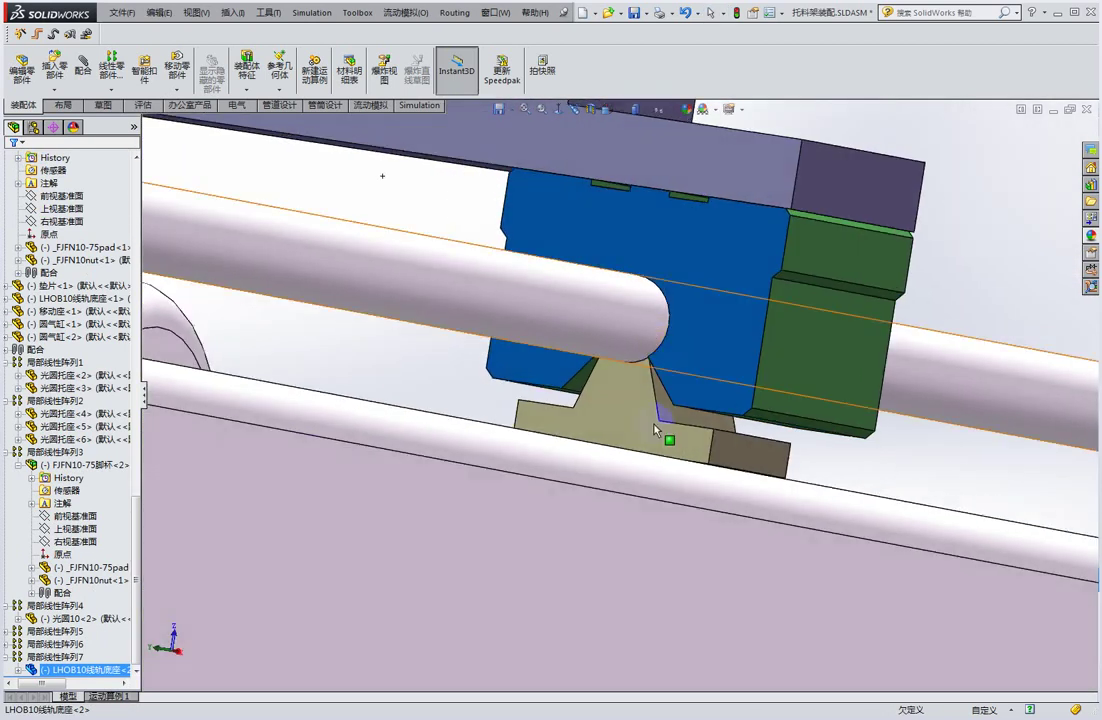
pyautogui.click(620, 416)
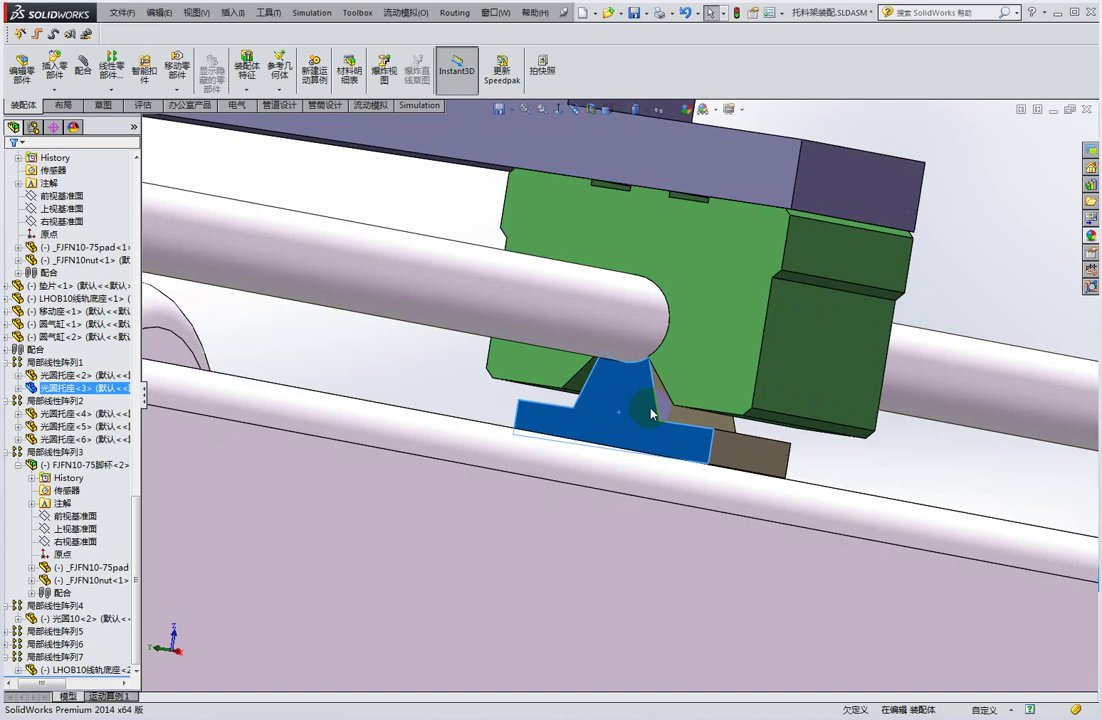
pyautogui.moveTo(672, 399)
pyautogui.mouseDown(button='middle')
pyautogui.moveTo(706, 394)
pyautogui.moveTo(713, 418)
pyautogui.moveTo(662, 348)
pyautogui.moveTo(630, 385)
pyautogui.moveTo(680, 404)
pyautogui.mouseUp(button='middle')
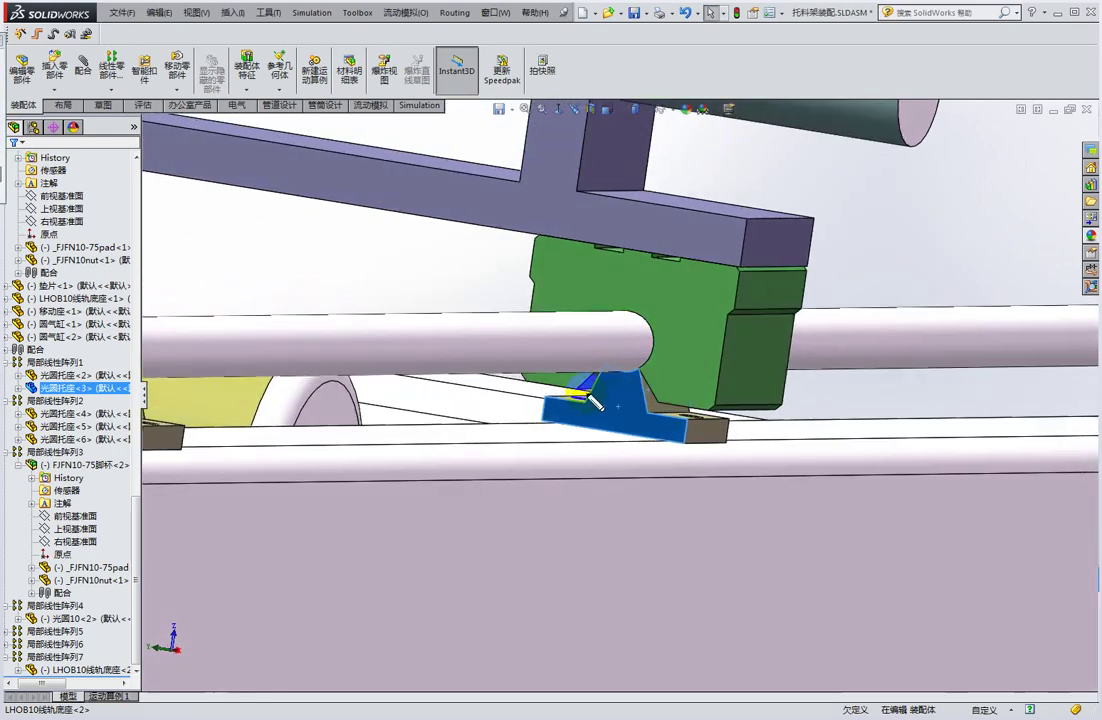
pyautogui.moveTo(655, 398)
pyautogui.mouseDown()
pyautogui.moveTo(566, 378)
pyautogui.moveTo(682, 389)
pyautogui.mouseUp()
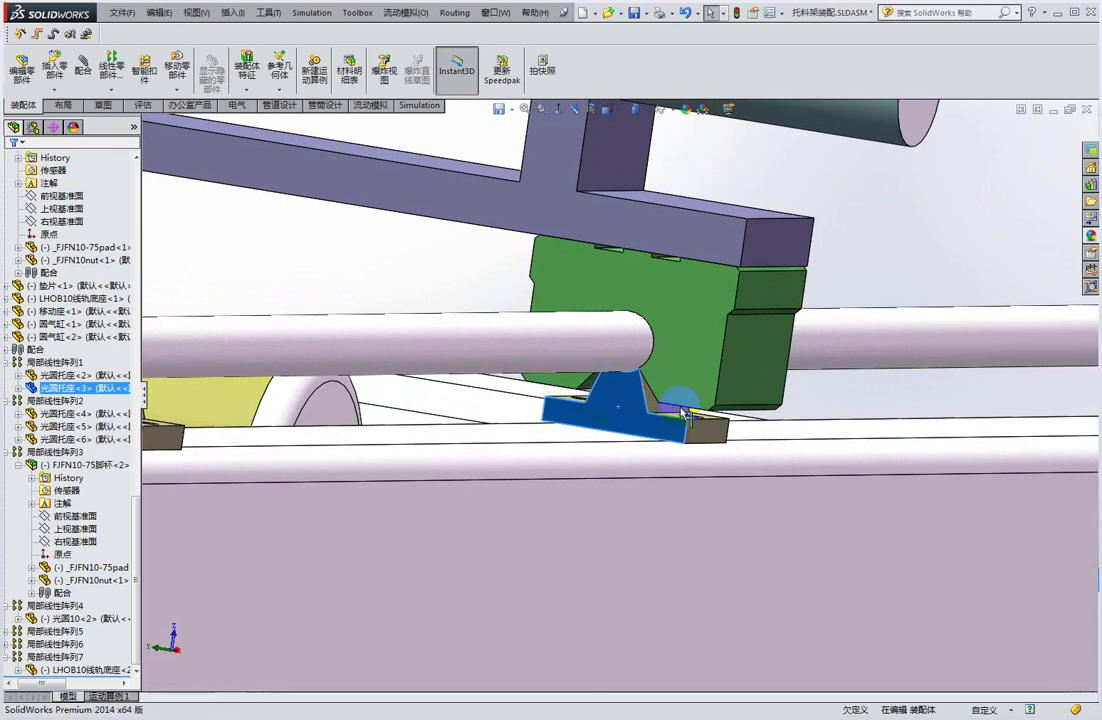
# Return to an upright view and inspect the second rod support along the rod.
pyautogui.moveTo(536, 435); pyautogui.dragTo(470, 433)
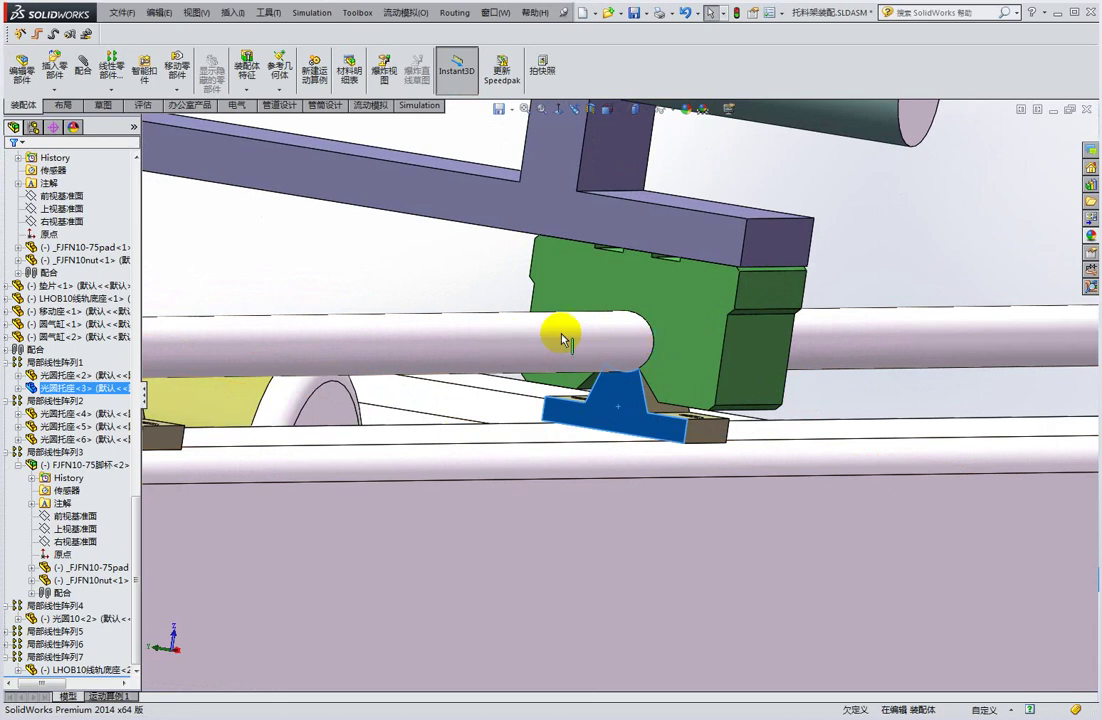
pyautogui.scroll(2, 495, 355)
pyautogui.keyDown('ctrl'); pyautogui.moveTo(501, 360); pyautogui.dragTo(445, 368, button='middle'); pyautogui.keyUp('ctrl')
pyautogui.keyDown('ctrl'); pyautogui.click(70, 375); pyautogui.keyUp('ctrl')
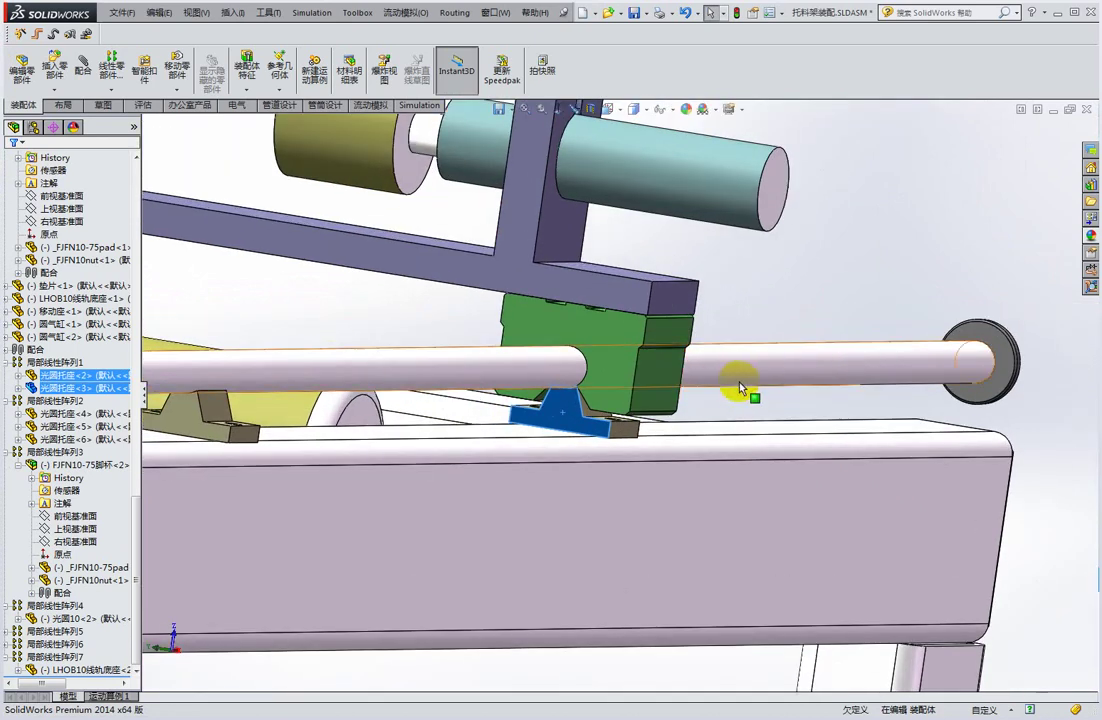
pyautogui.scroll(-2, 561, 401)
pyautogui.scroll(-1, 561, 401)
pyautogui.scroll(2, 561, 401)
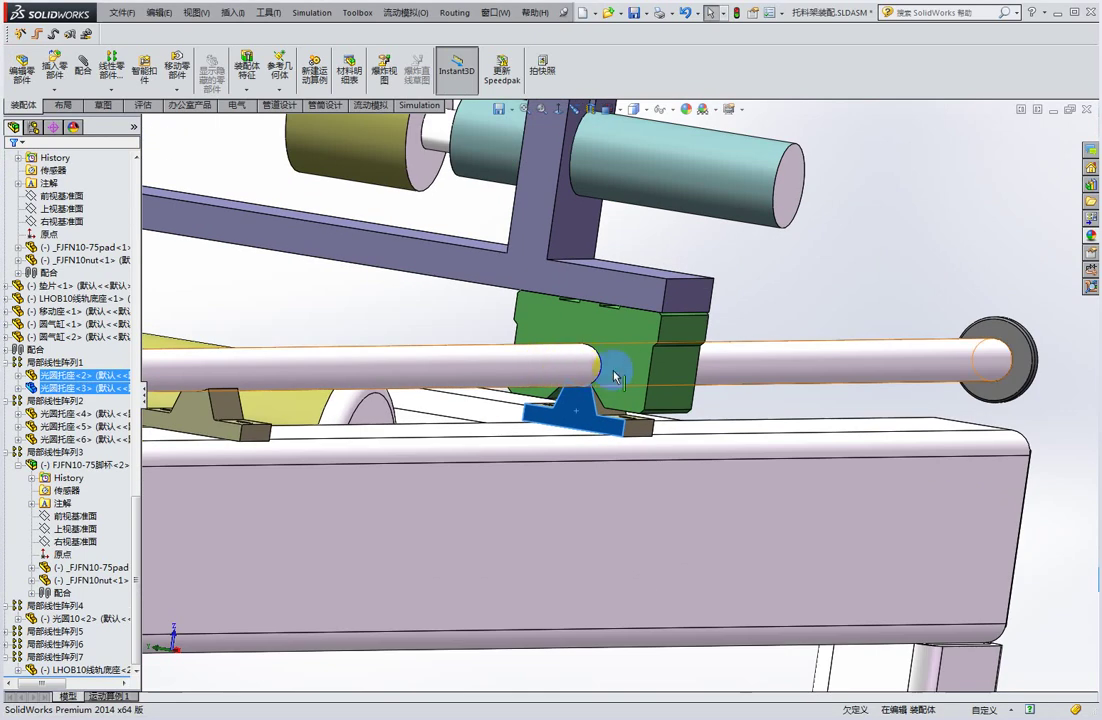
pyautogui.keyDown('ctrl'); pyautogui.click(690, 362); pyautogui.keyUp('ctrl')
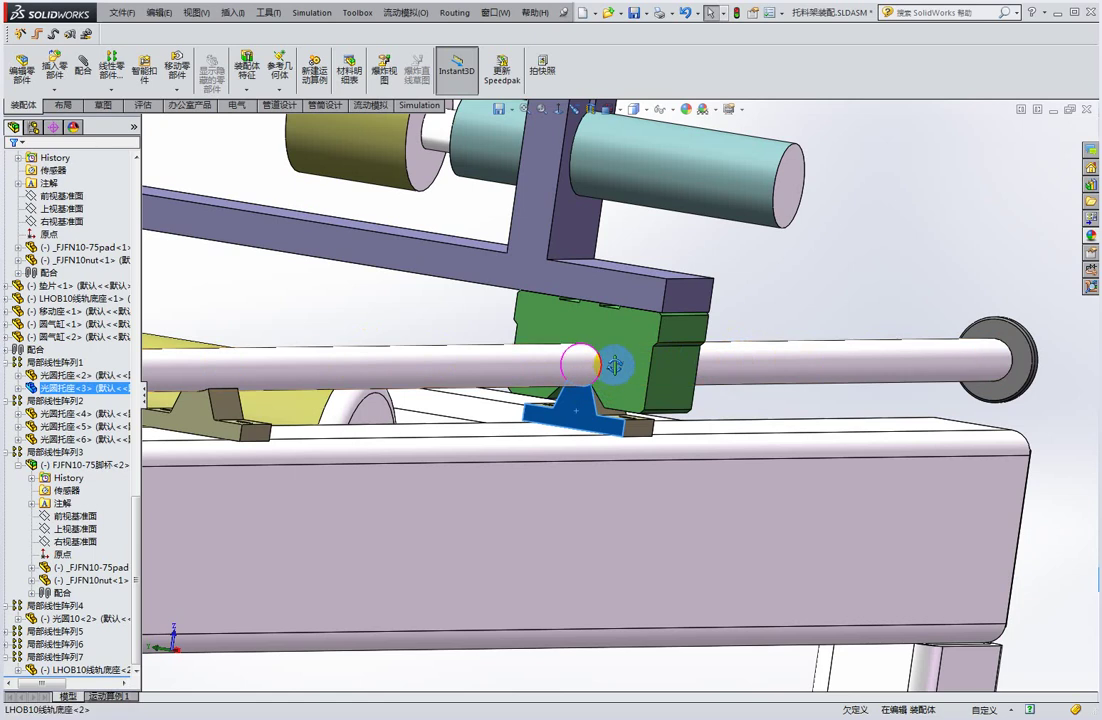
pyautogui.moveTo(598, 369)
pyautogui.mouseDown(button='middle')
pyautogui.moveTo(565, 413)
pyautogui.moveTo(560, 383)
pyautogui.mouseUp(button='middle')
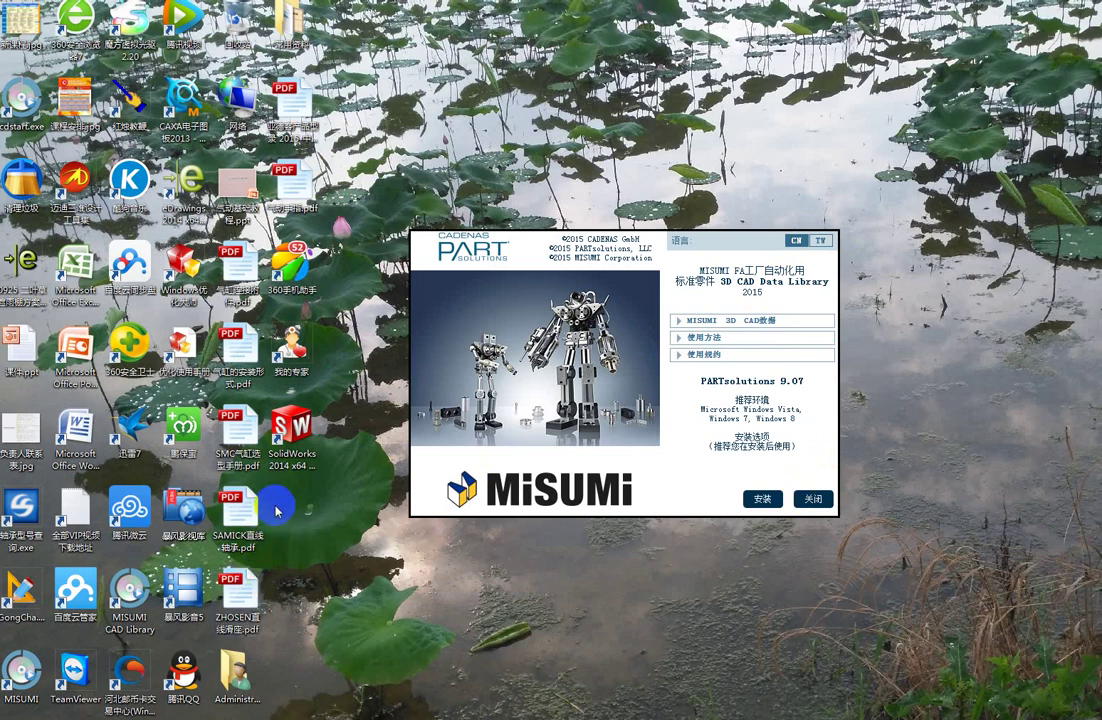
# Open the ZHOSEN直线滑座.pdf catalogue from its desktop icon.
pyautogui.doubleClick(237, 606)
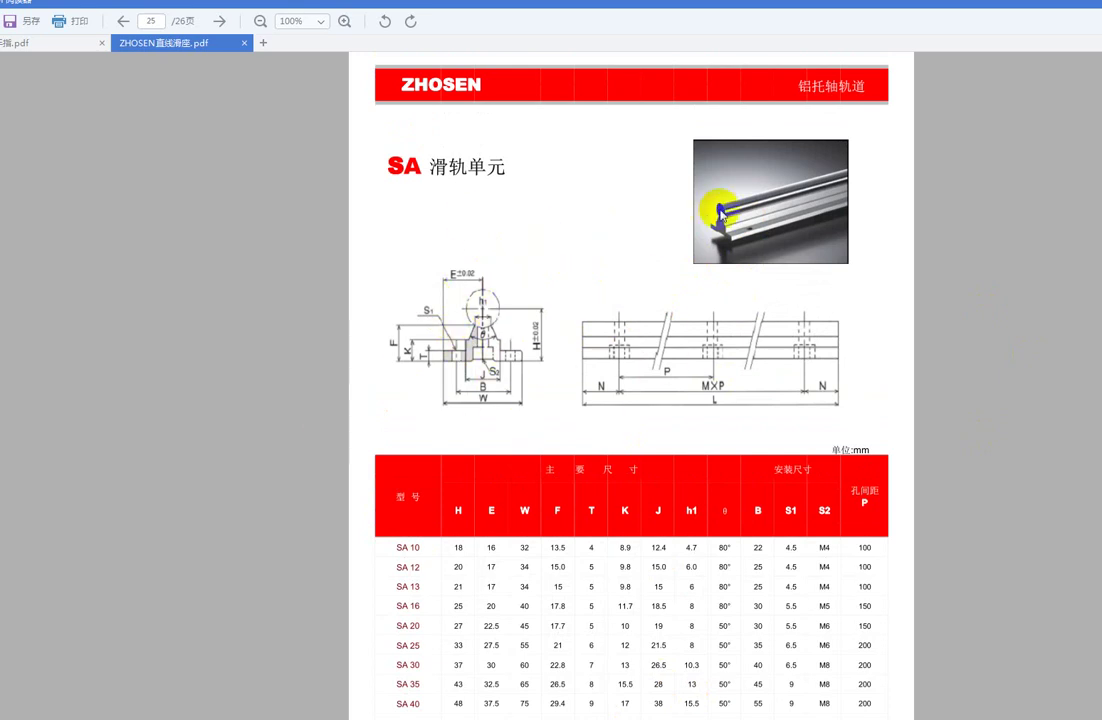
# Circle the rail support in the SA 滑轨单元 photo on page 25, then clear the pen marks.
pyautogui.moveTo(741, 213)
pyautogui.mouseDown()
pyautogui.moveTo(729, 230)
pyautogui.moveTo(713, 228)
pyautogui.mouseUp()
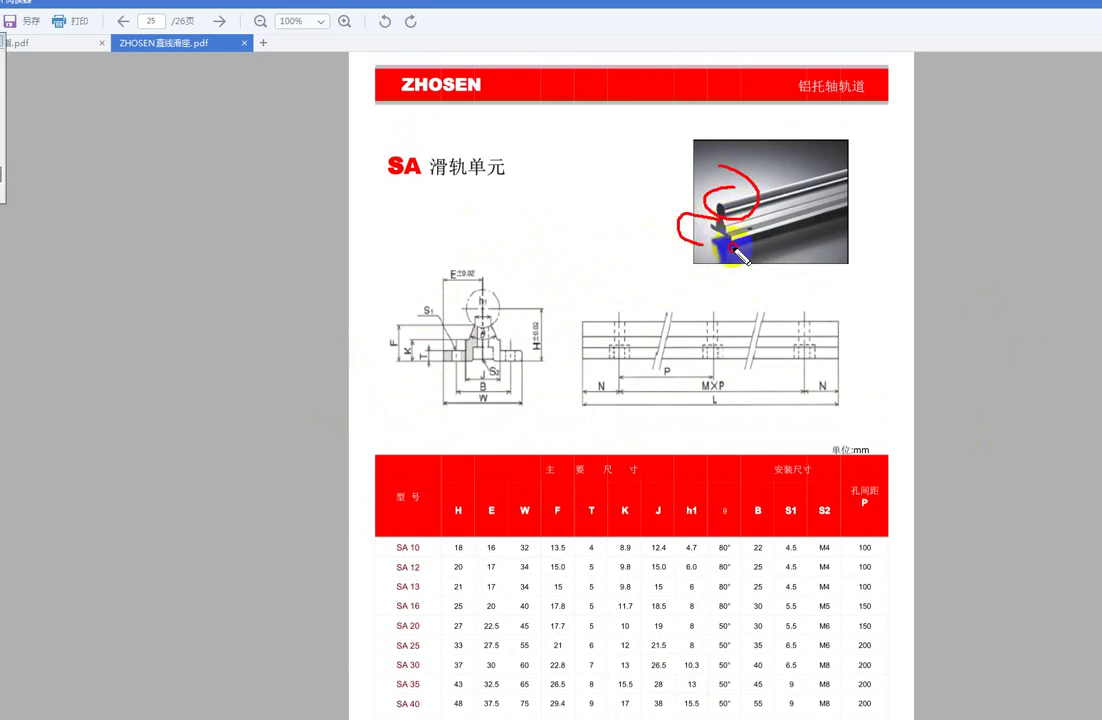
pyautogui.press('Escape')
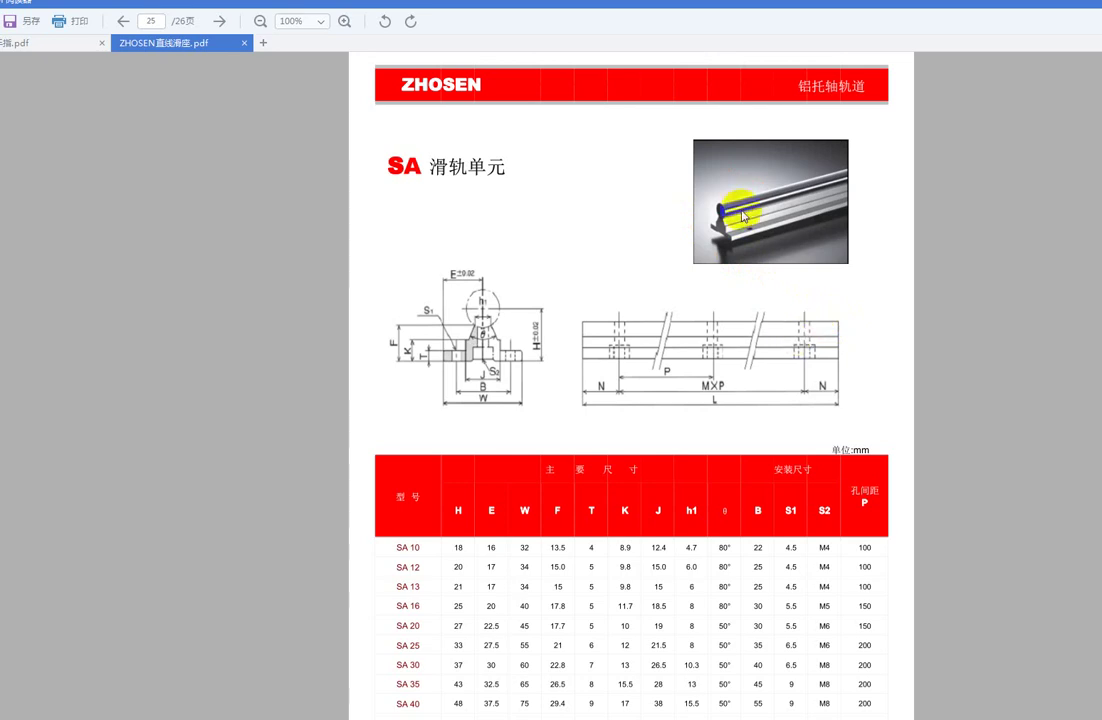
pyautogui.click(714, 241)
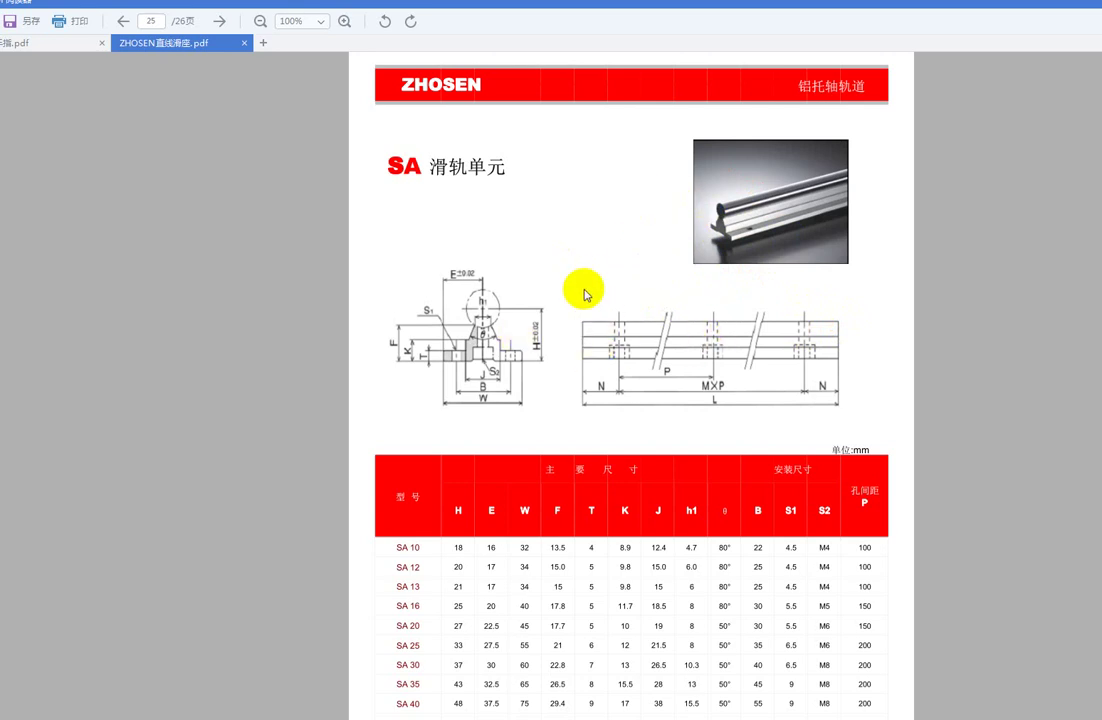
# Scroll up past the SFC, WH, SK and SMJ pages to the ZHOSEN catalogue cover on page 1.
pyautogui.scroll(-3, 814, 352)
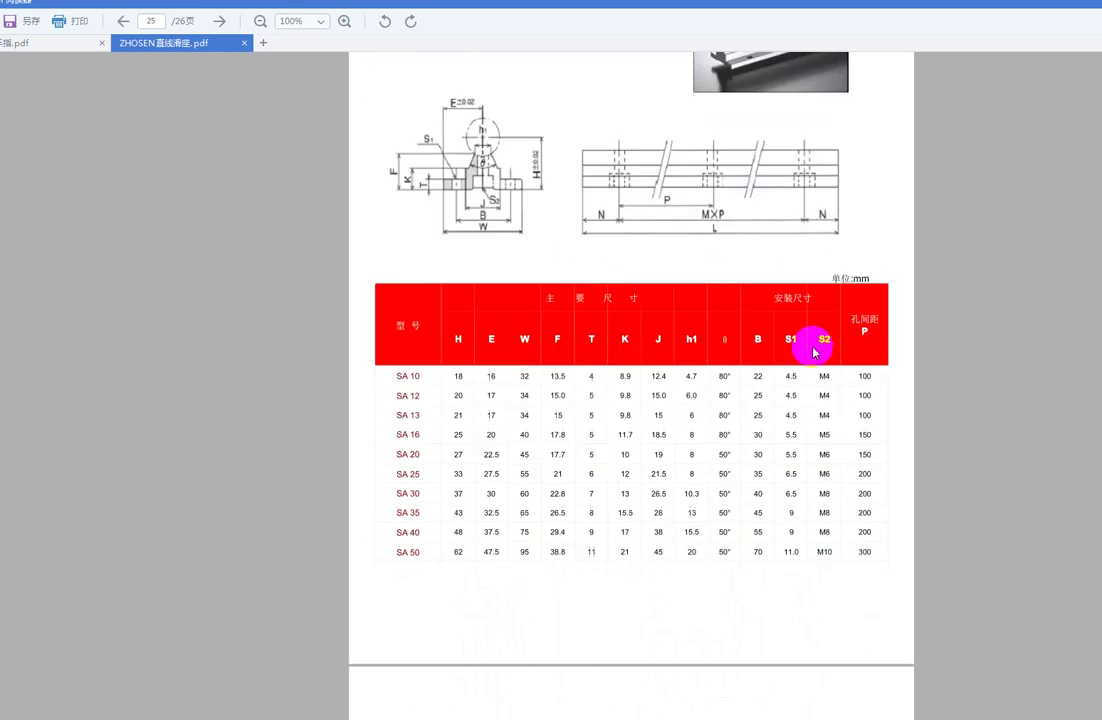
pyautogui.scroll(-5, 755, 369)
pyautogui.scroll(-6, 718, 374)
pyautogui.scroll(8, 692, 300)
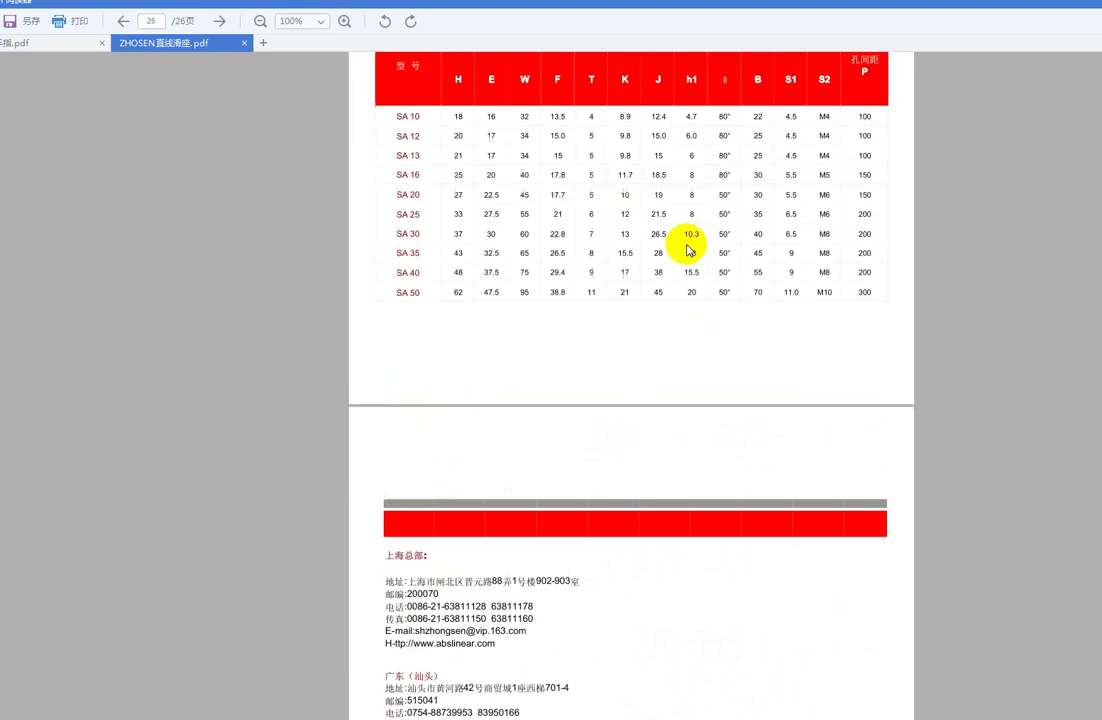
pyautogui.scroll(8, 688, 250)
pyautogui.scroll(7, 664, 234)
pyautogui.scroll(6, 652, 236)
pyautogui.scroll(2, 758, 276)
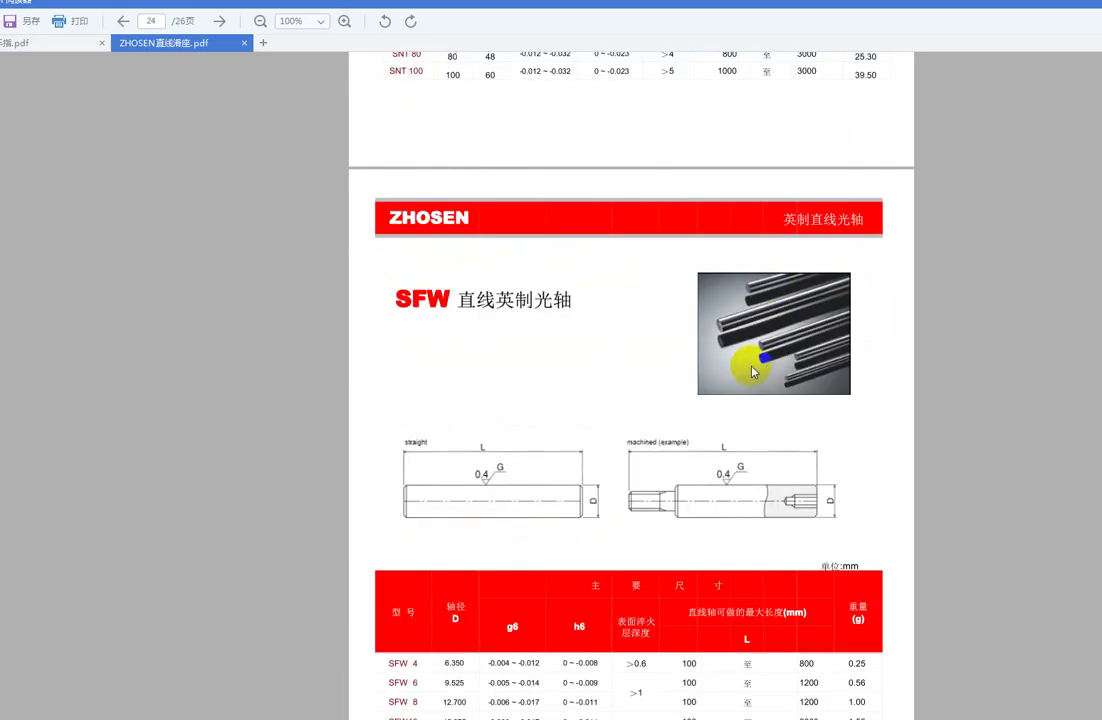
pyautogui.scroll(3, 799, 342)
pyautogui.scroll(7, 770, 349)
pyautogui.scroll(5, 792, 347)
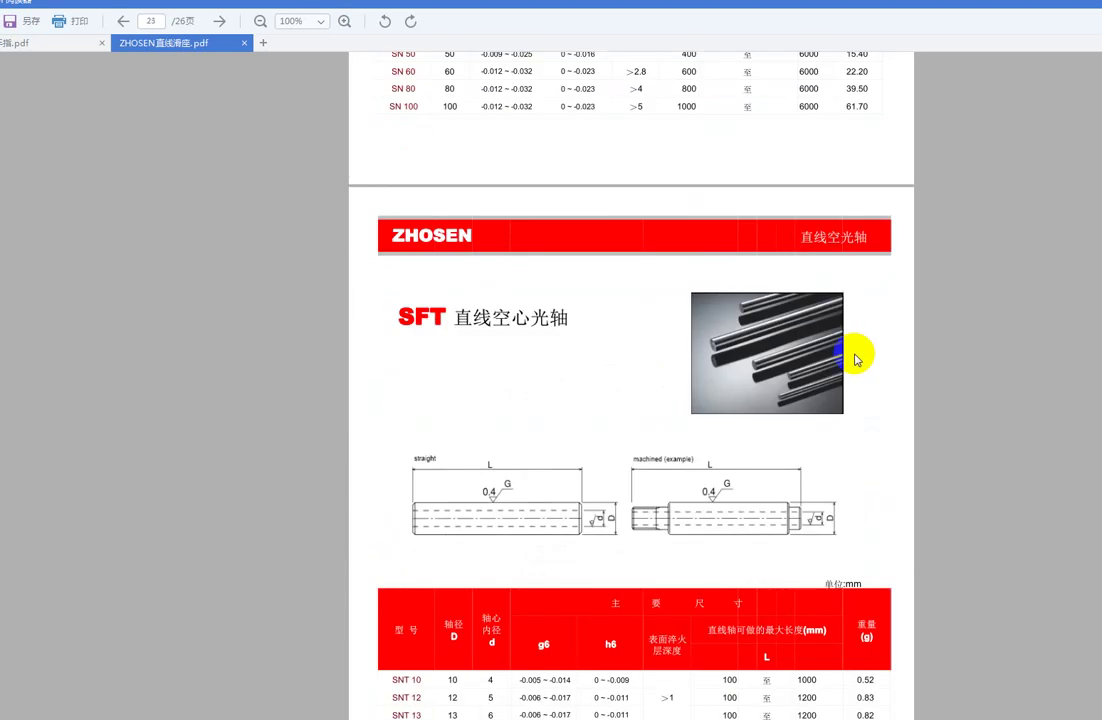
pyautogui.scroll(3, 859, 359)
pyautogui.scroll(3, 733, 450)
pyautogui.scroll(3, 701, 335)
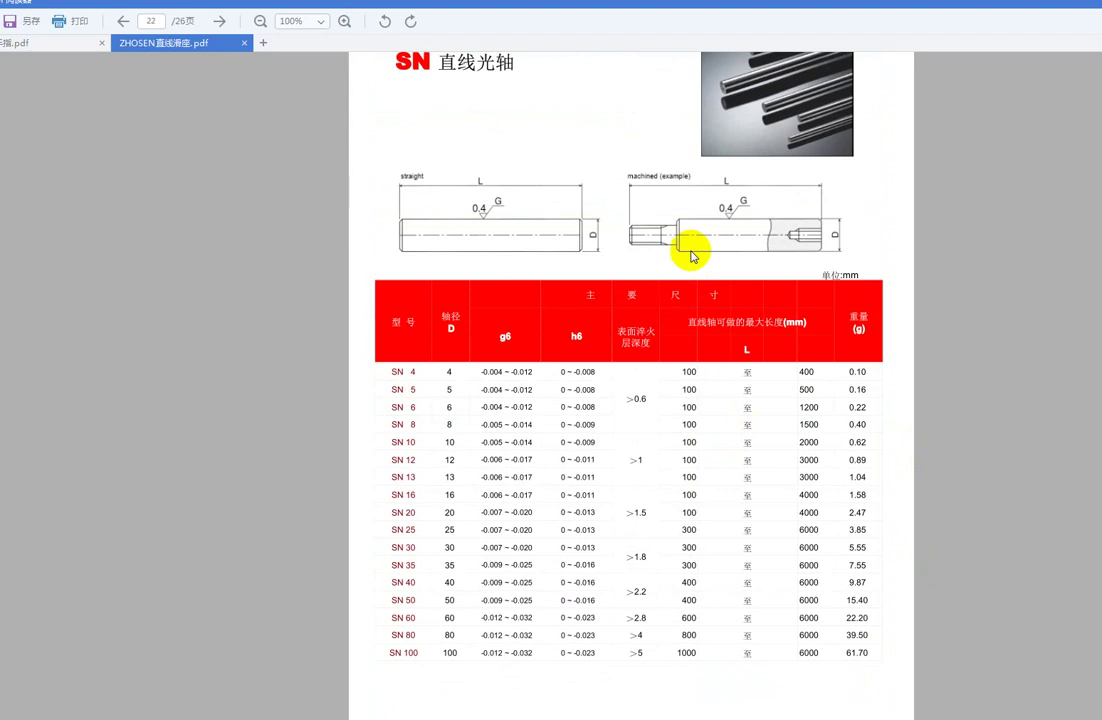
pyautogui.scroll(3, 702, 255)
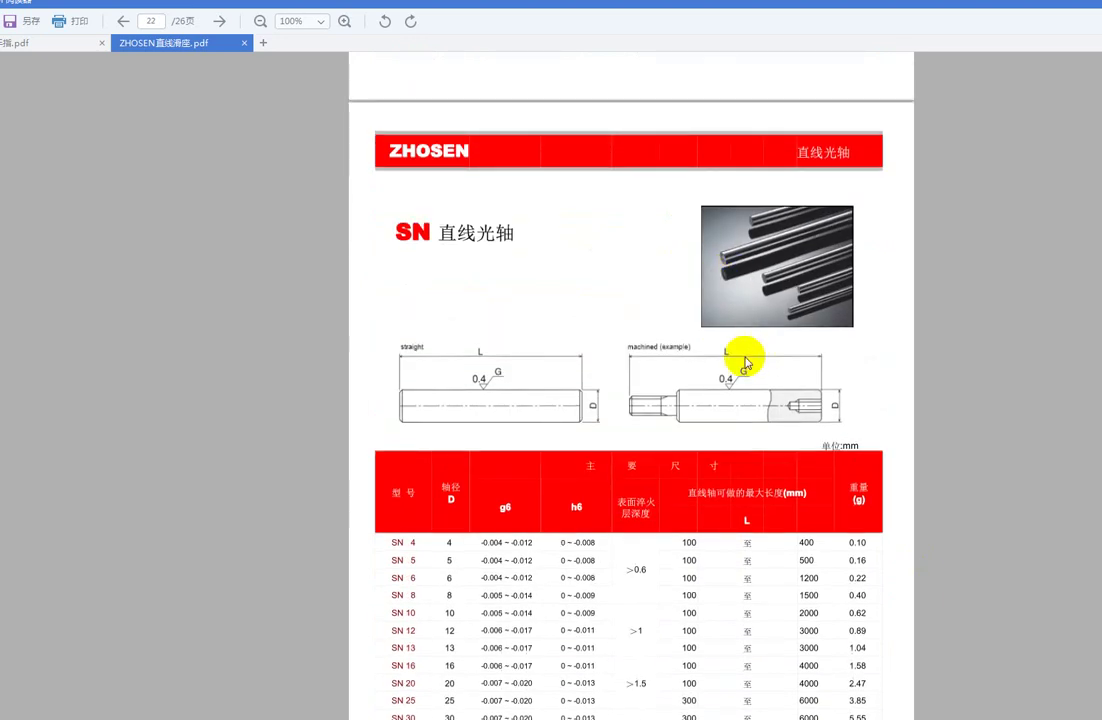
pyautogui.scroll(3, 659, 374)
pyautogui.scroll(3, 652, 357)
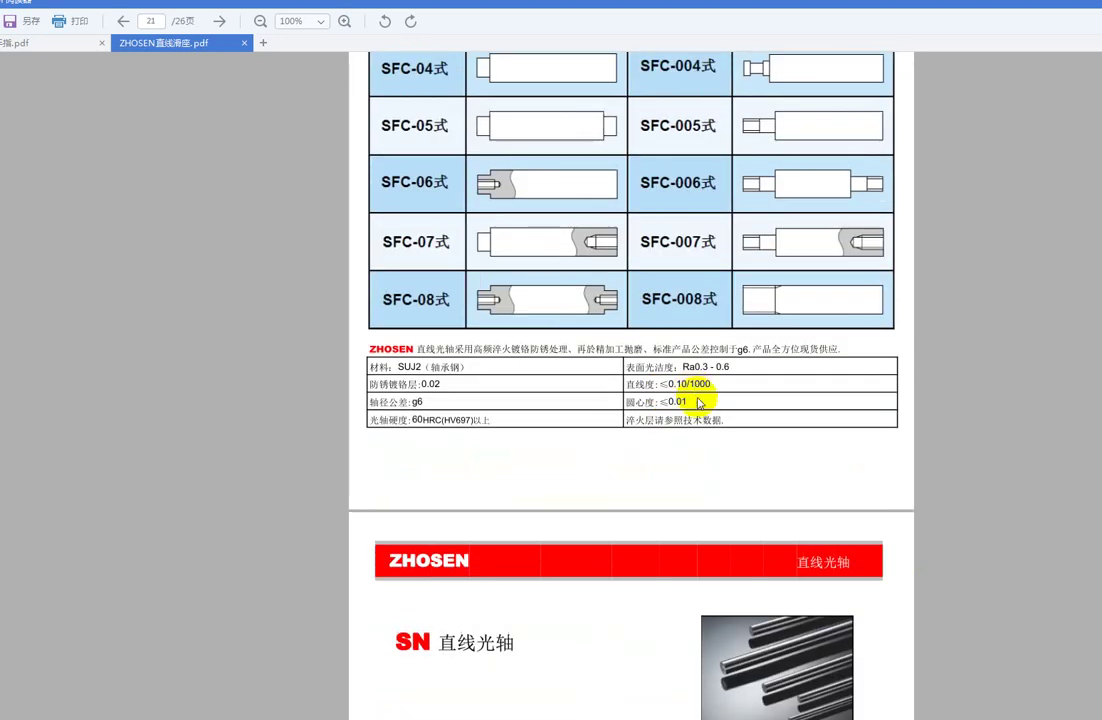
pyautogui.scroll(-3, 686, 423)
pyautogui.scroll(4, 678, 416)
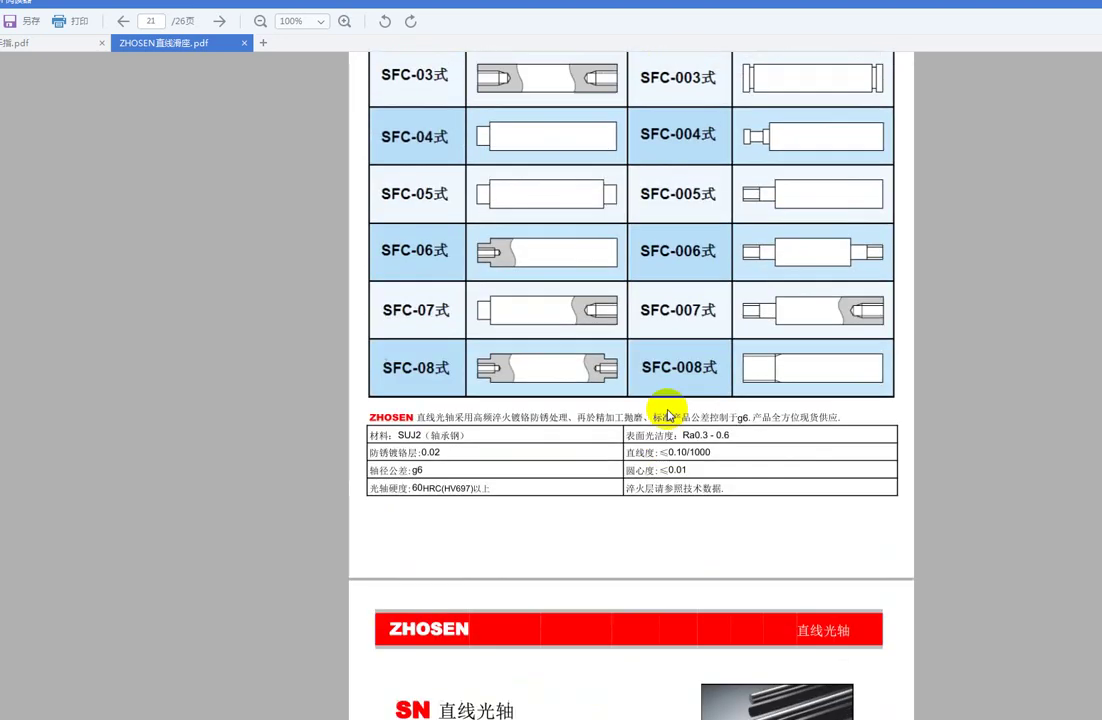
pyautogui.scroll(3, 669, 409)
pyautogui.scroll(5, 664, 350)
pyautogui.scroll(3, 593, 364)
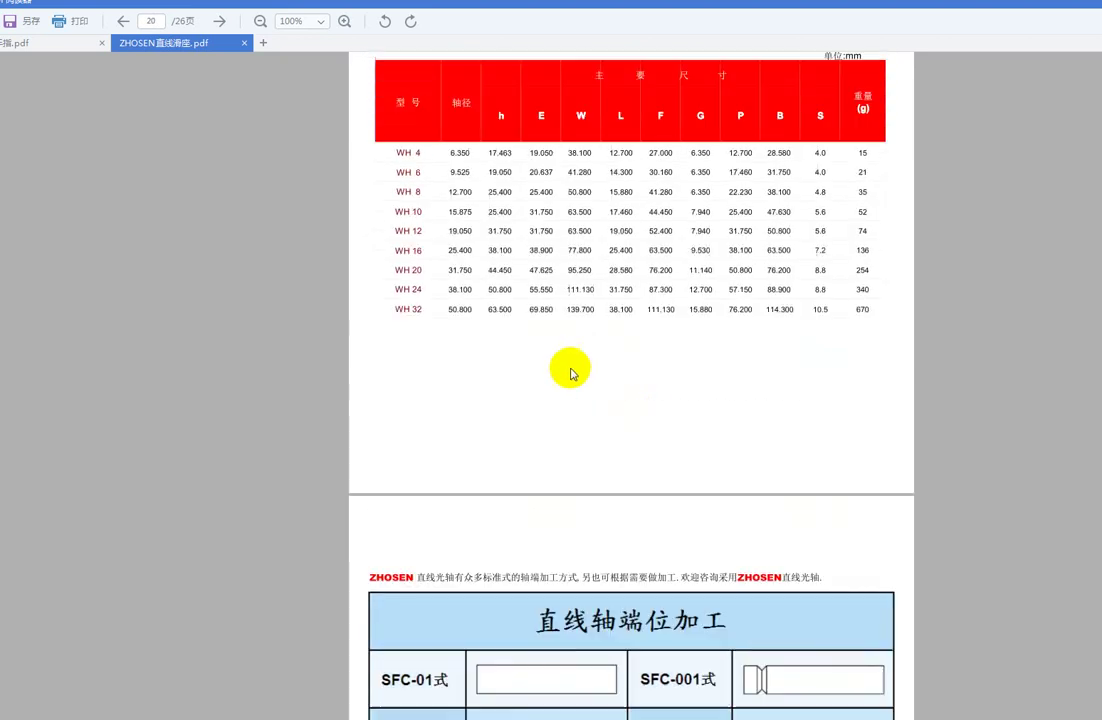
pyautogui.scroll(1, 571, 369)
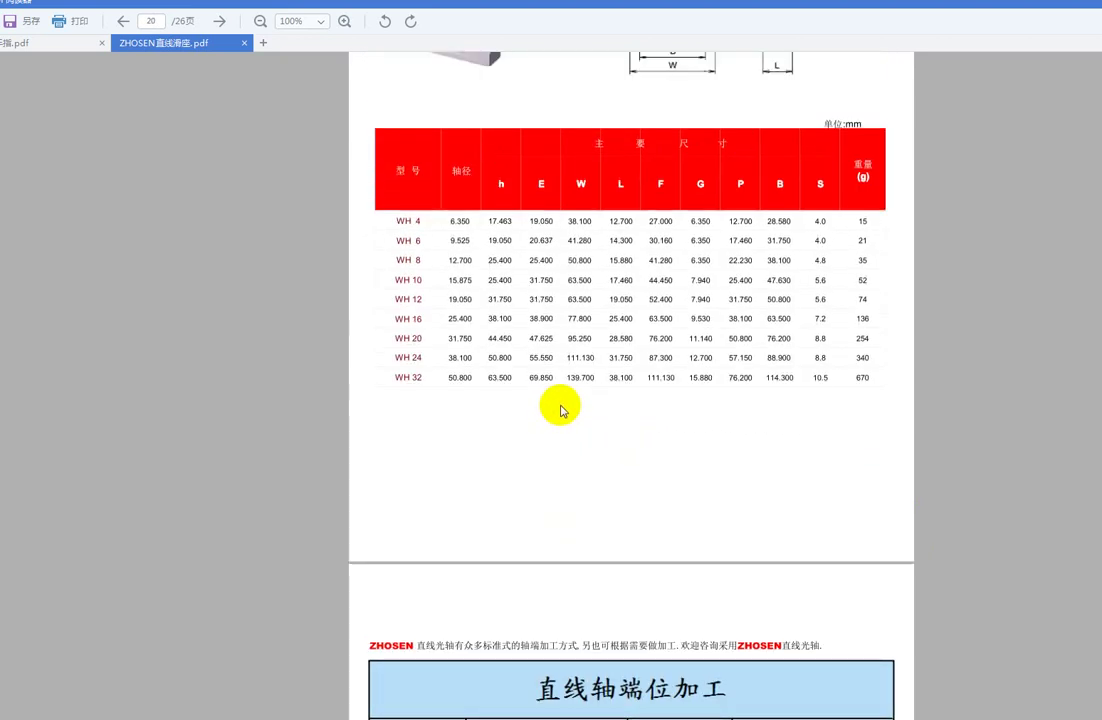
pyautogui.scroll(2, 600, 400)
pyautogui.scroll(2, 598, 369)
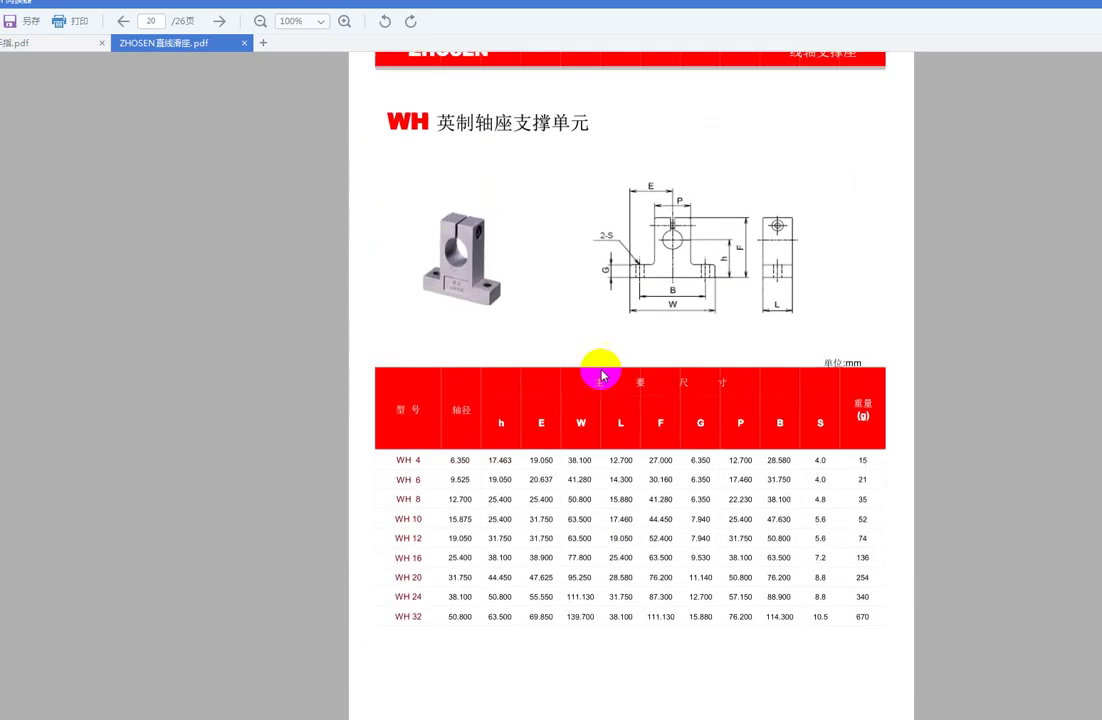
pyautogui.scroll(2, 590, 362)
pyautogui.scroll(3, 590, 362)
pyautogui.scroll(4, 931, 512)
pyautogui.scroll(2, 775, 646)
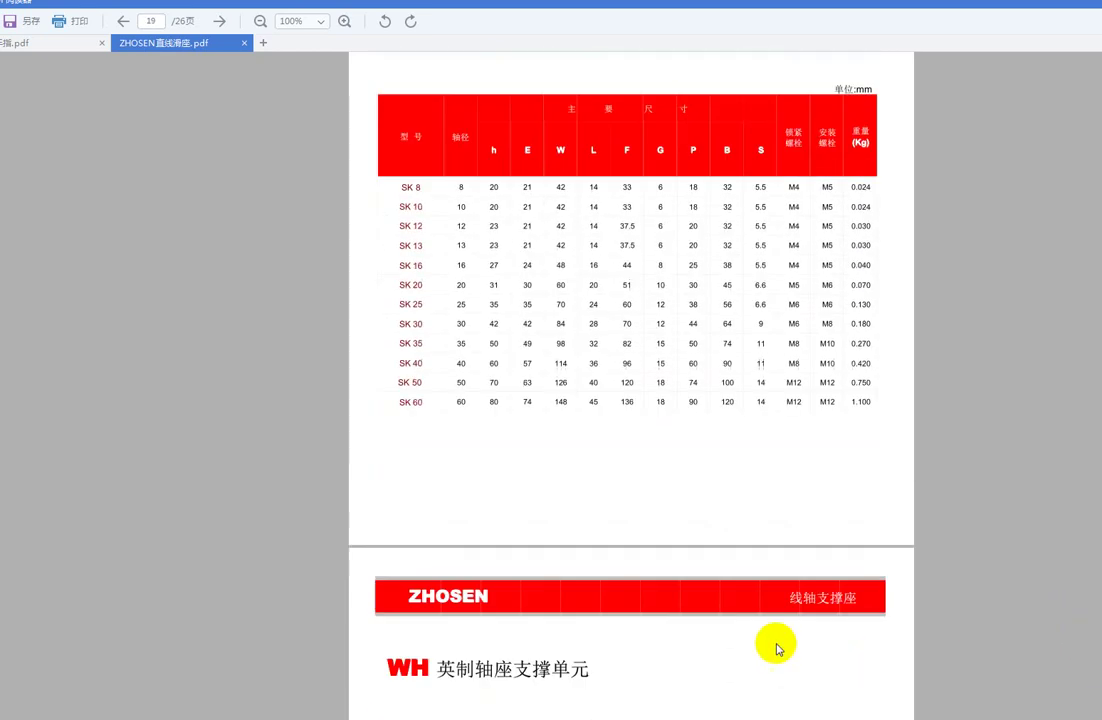
pyautogui.scroll(1, 800, 630)
pyautogui.scroll(2, 804, 617)
pyautogui.scroll(1, 630, 400)
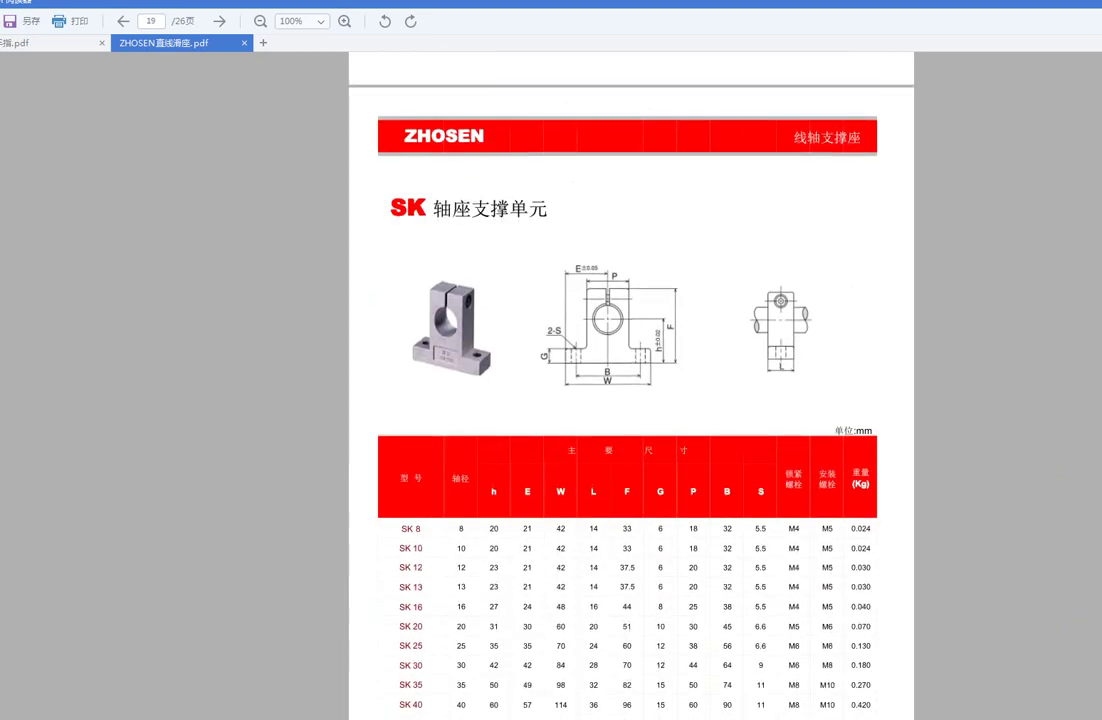
pyautogui.scroll(15, 630, 400)
pyautogui.scroll(15, 630, 400)
pyautogui.scroll(15, 630, 400)
pyautogui.scroll(15, 630, 400)
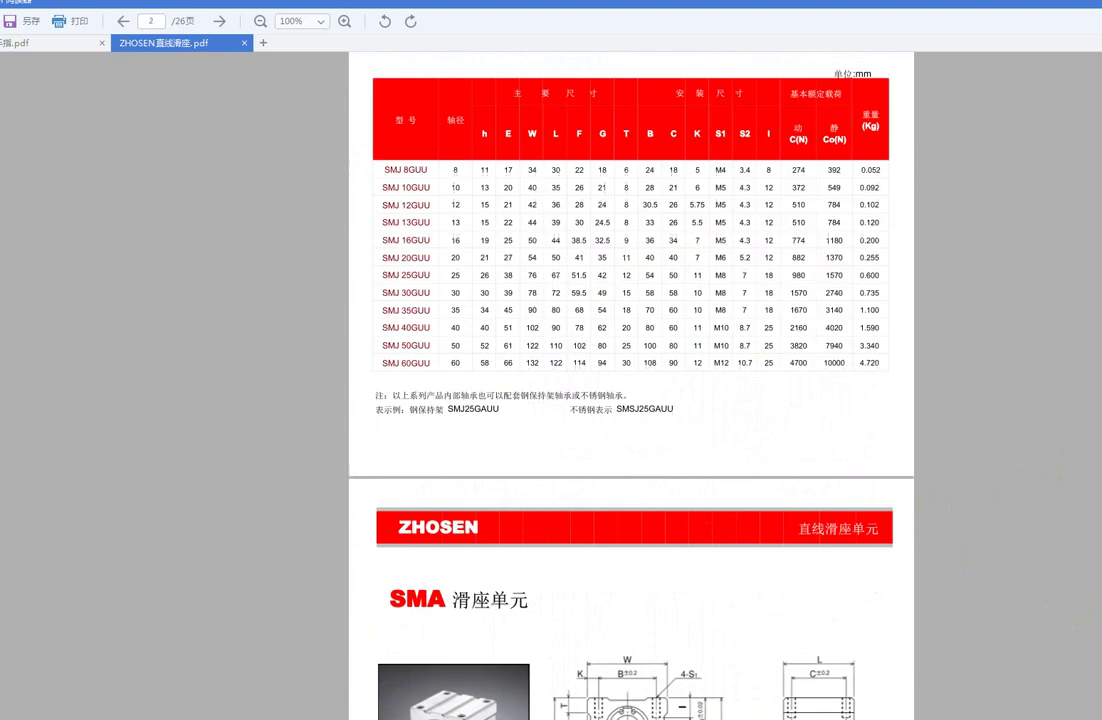
pyautogui.scroll(5, 630, 400)
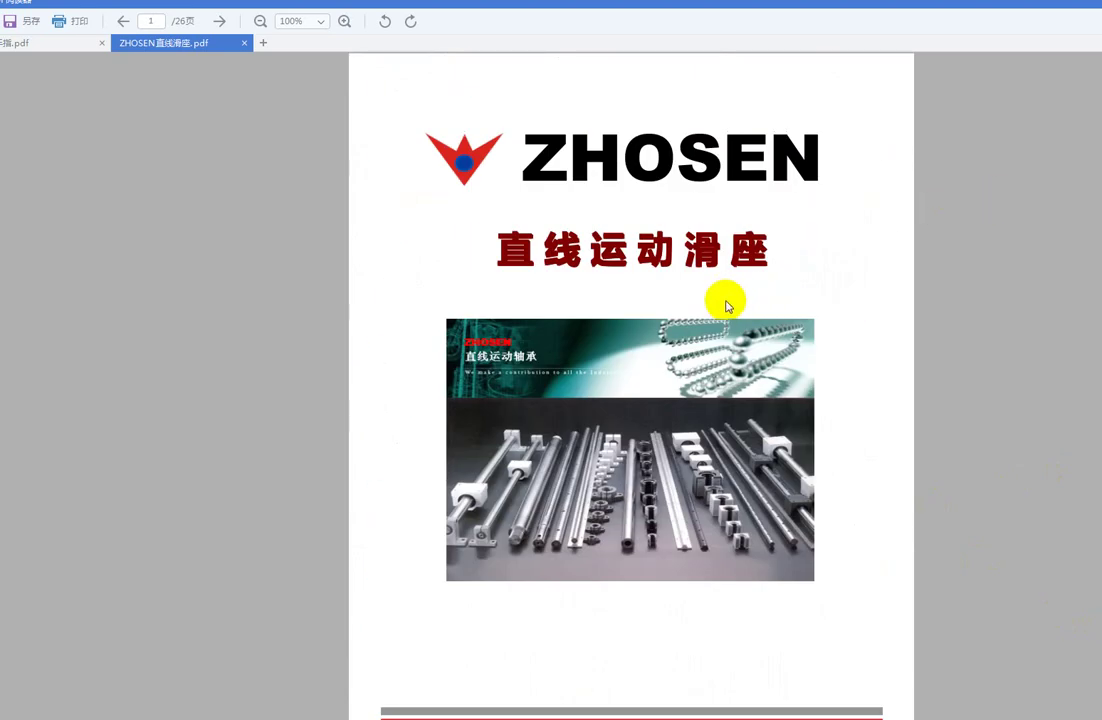
pyautogui.moveTo(681, 320); pyautogui.dragTo(505, 505)
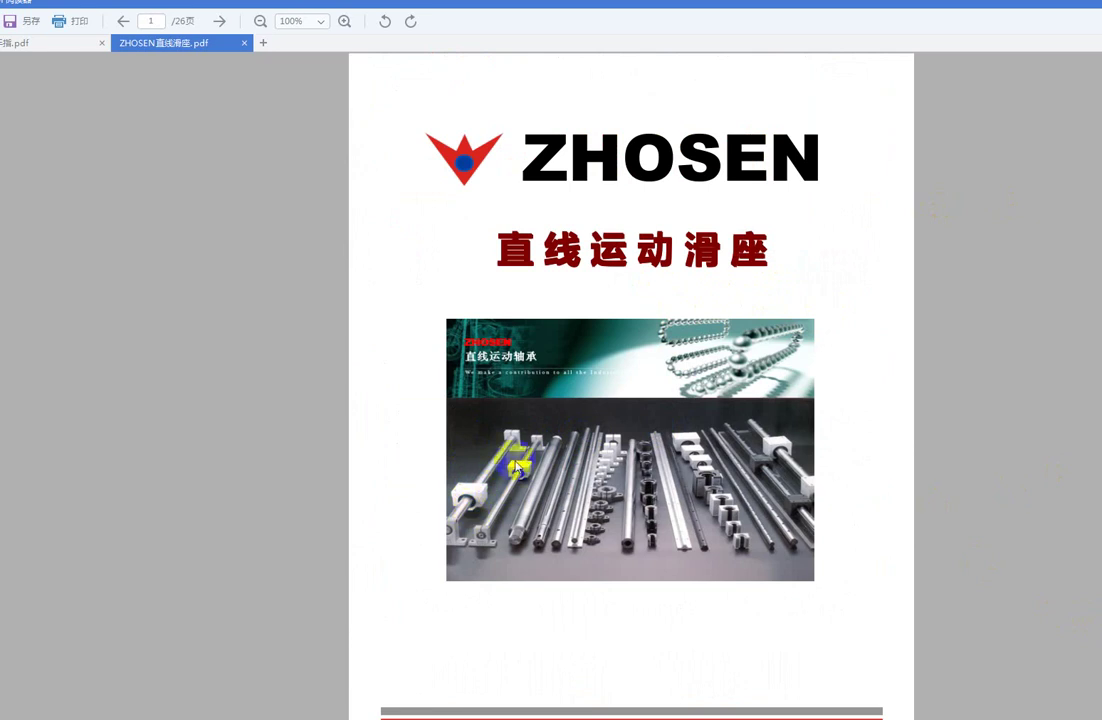
pyautogui.moveTo(490, 428)
pyautogui.mouseDown()
pyautogui.moveTo(519, 450)
pyautogui.moveTo(515, 474)
pyautogui.mouseUp()
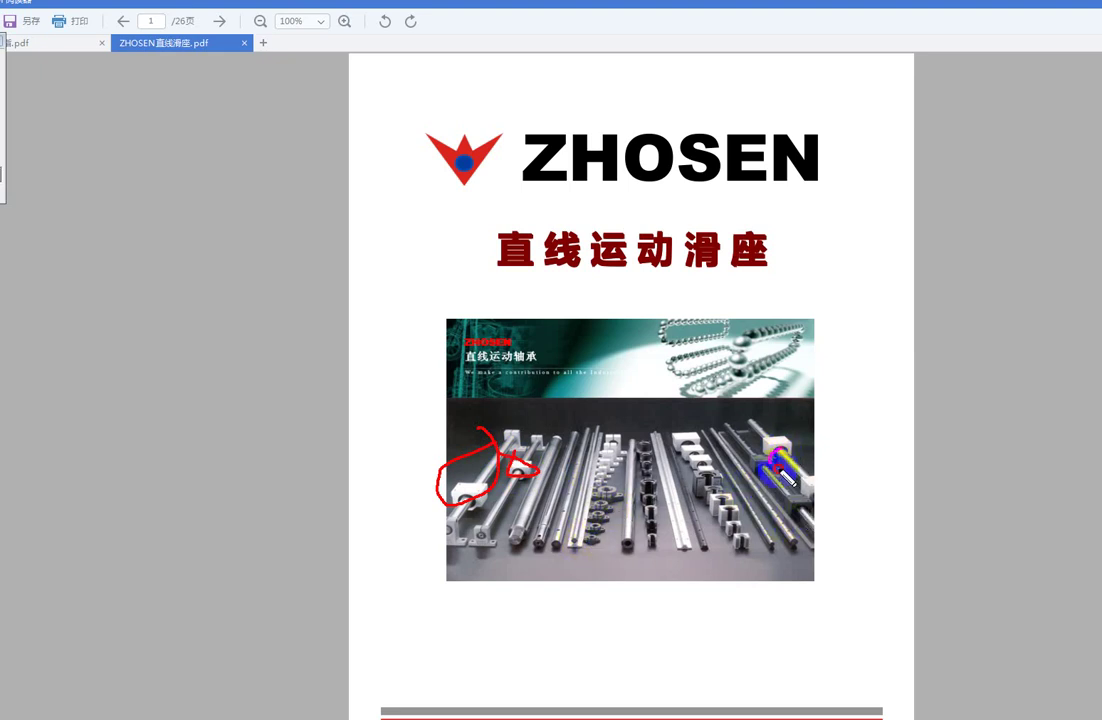
pyautogui.moveTo(777, 465); pyautogui.dragTo(782, 440)
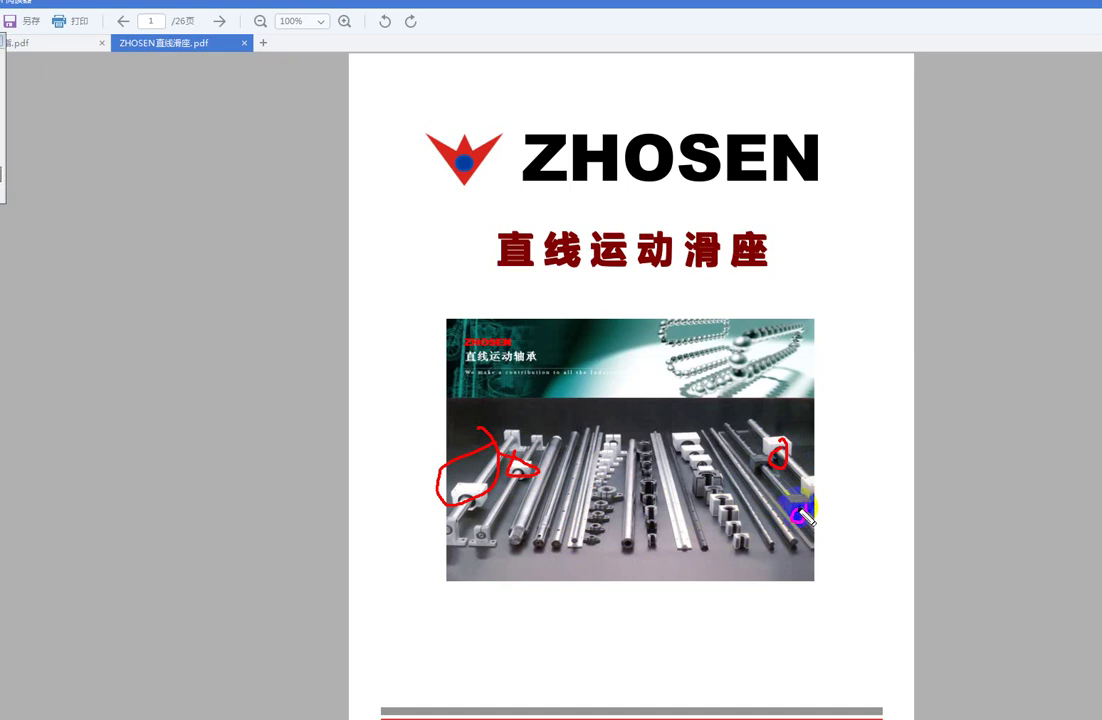
pyautogui.press('Escape')
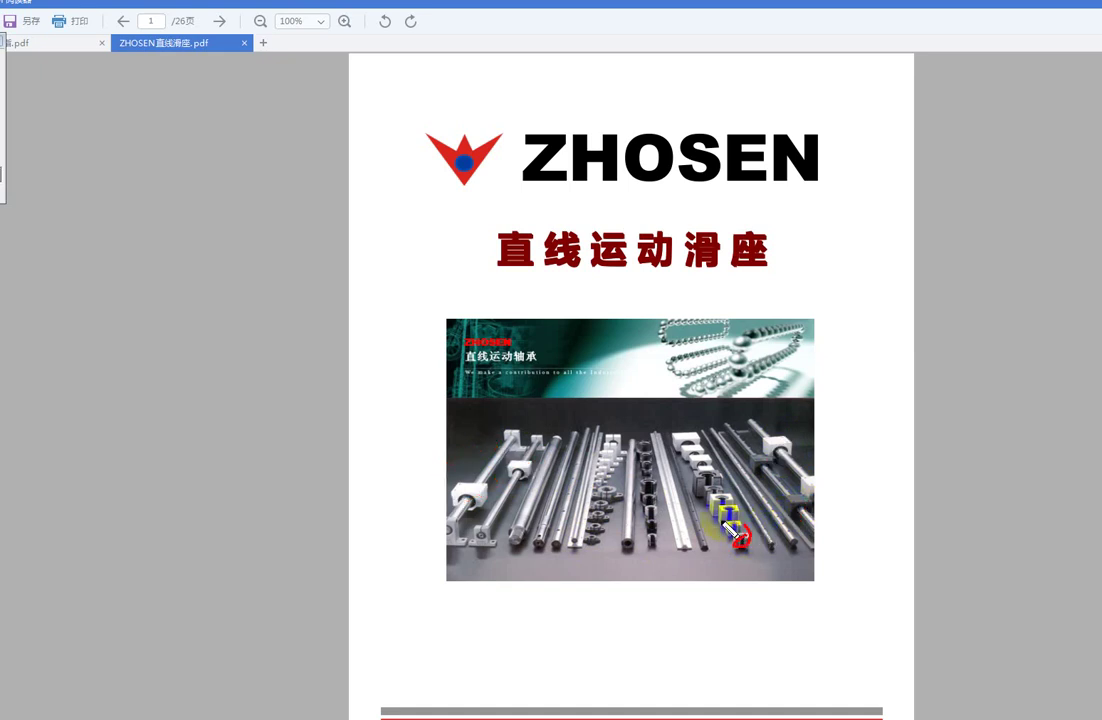
pyautogui.moveTo(703, 558); pyautogui.dragTo(714, 527)
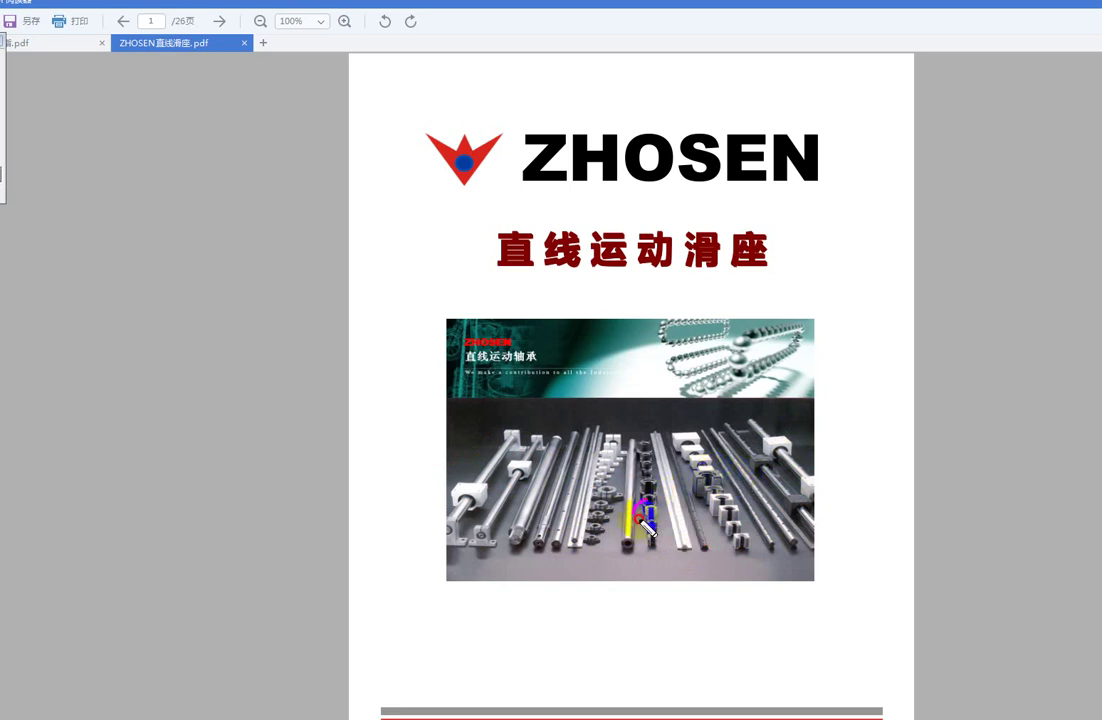
pyautogui.moveTo(647, 525); pyautogui.dragTo(668, 497)
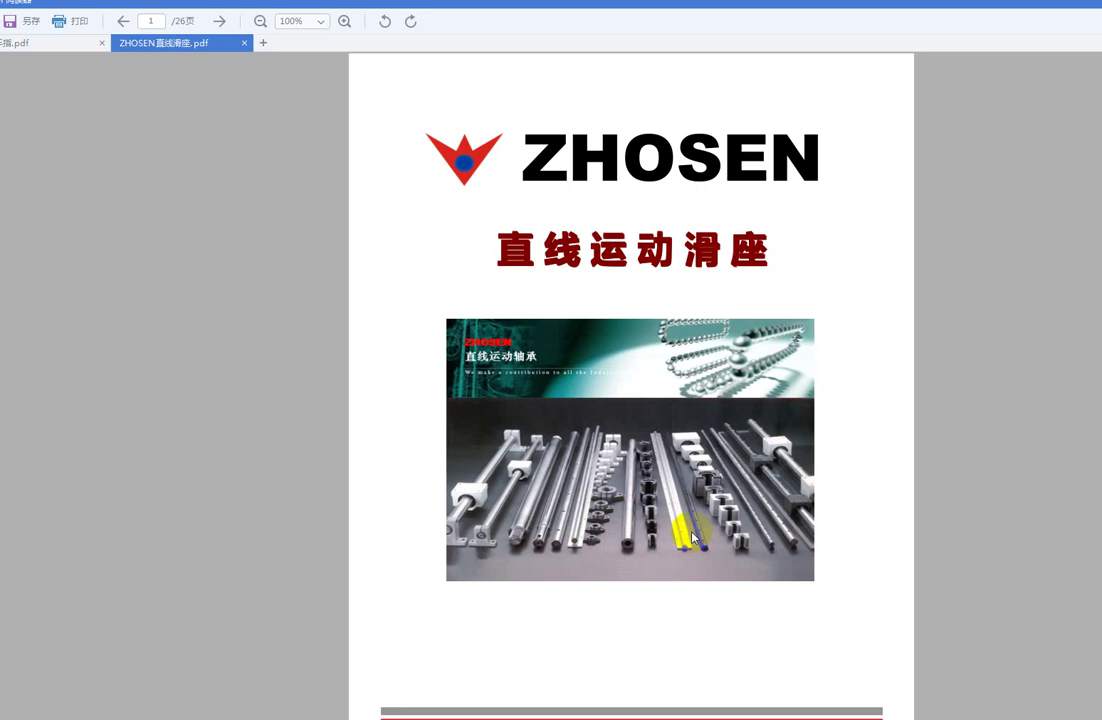
pyautogui.click(679, 416)
pyautogui.click(715, 460)
pyautogui.click(681, 418)
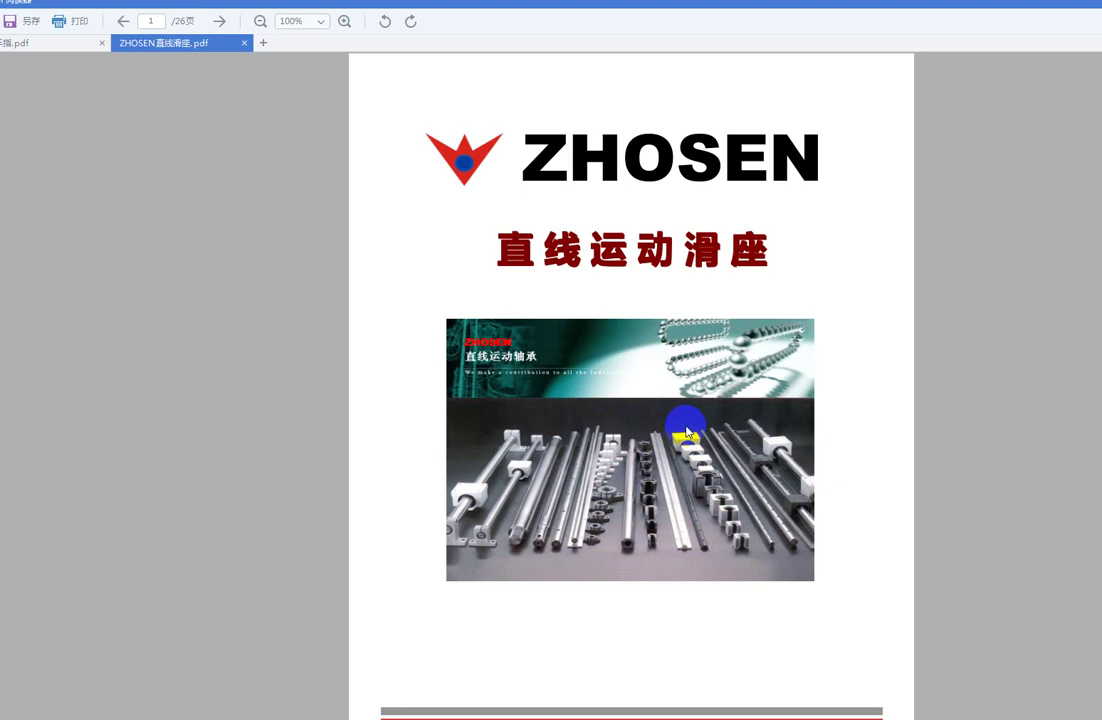
pyautogui.click(632, 512)
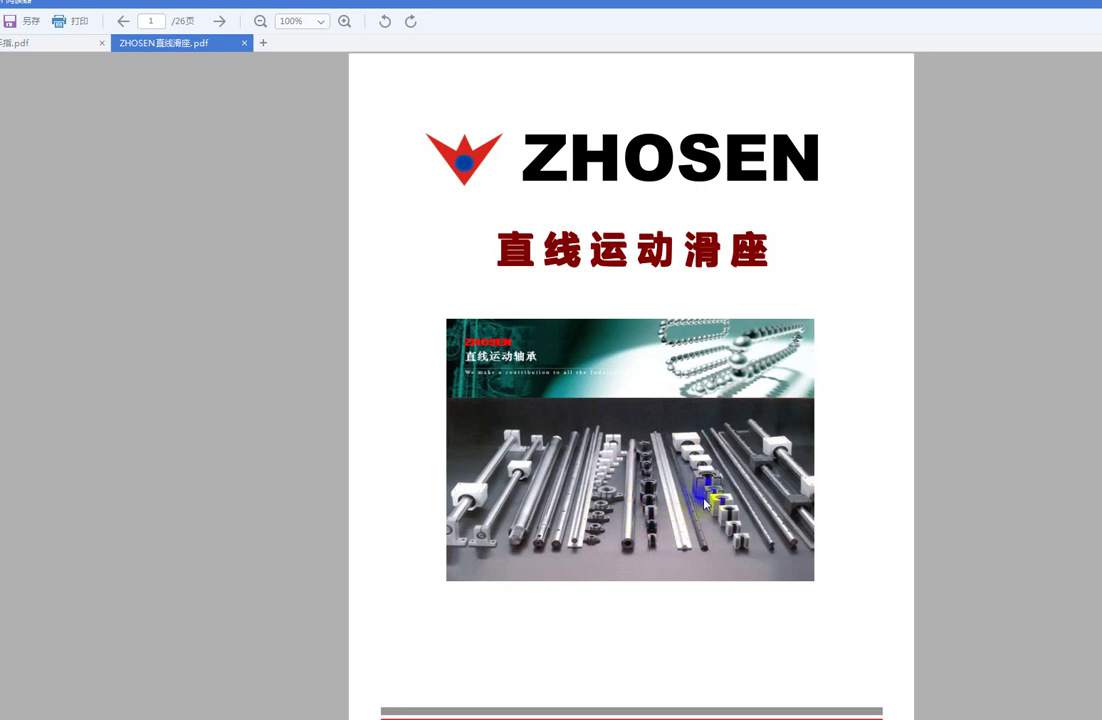
pyautogui.click(661, 446)
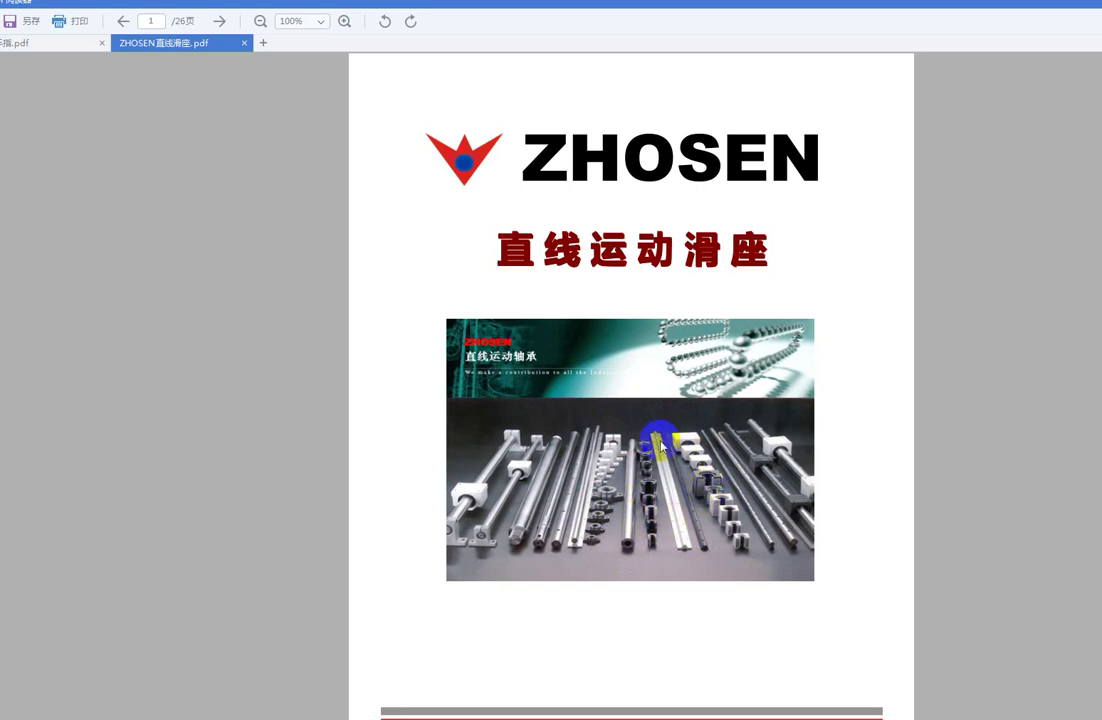
pyautogui.click(480, 452)
pyautogui.click(597, 440)
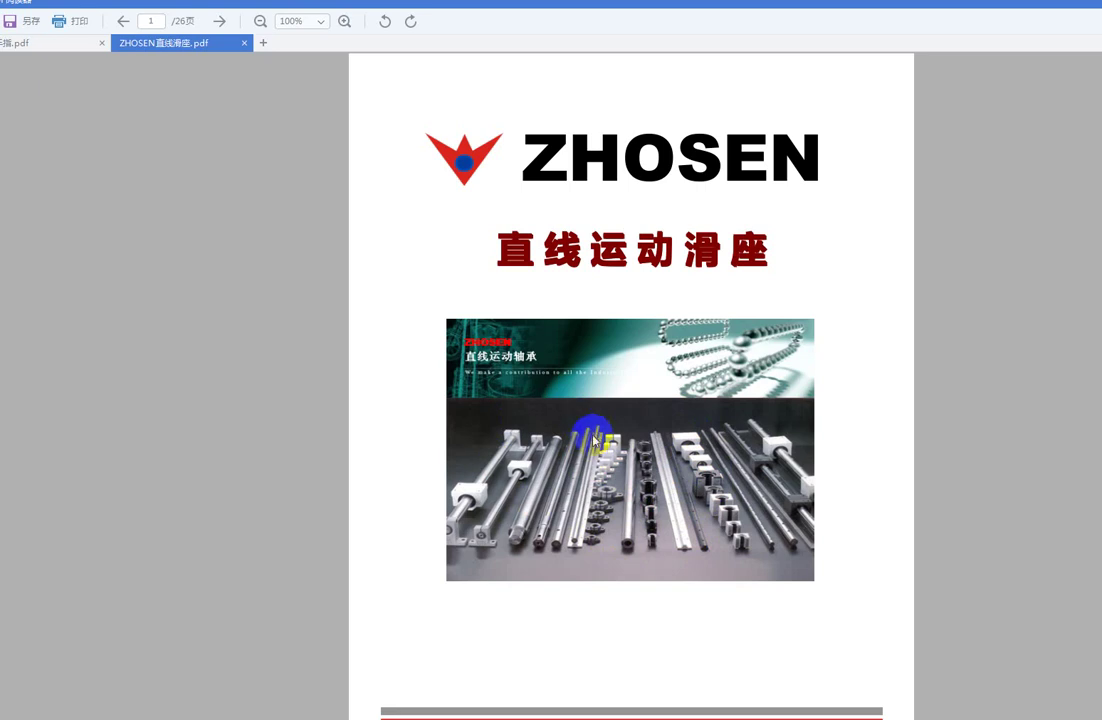
pyautogui.click(643, 505)
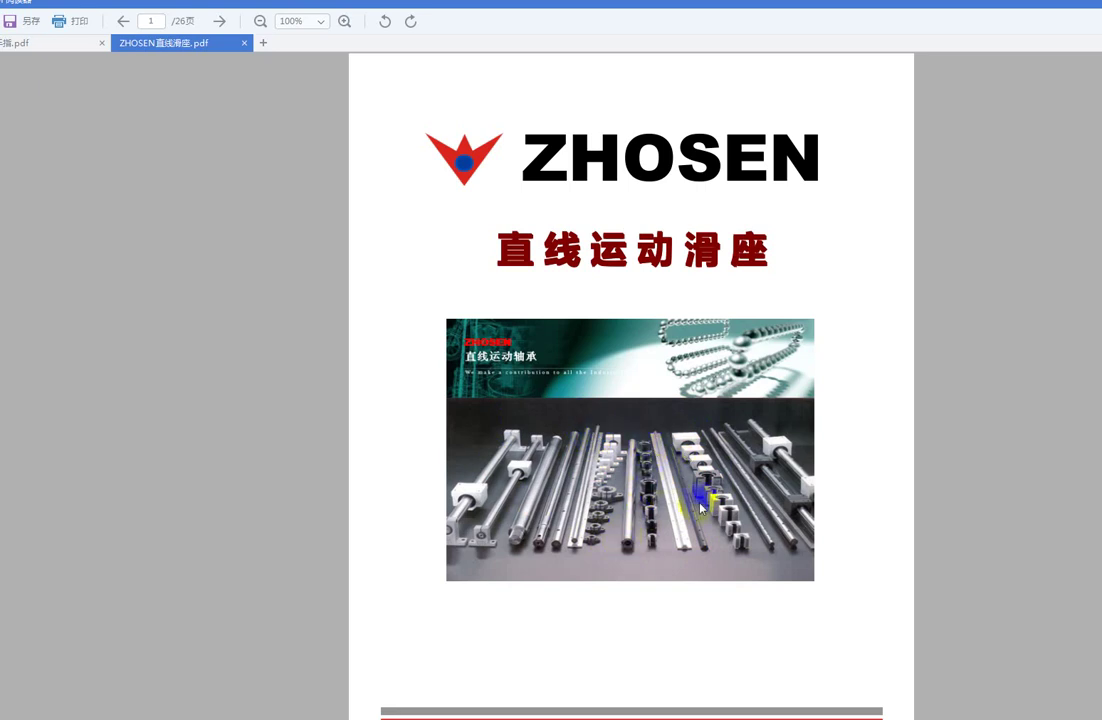
pyautogui.click(652, 478)
# On page 2, circle the SMJ bearing unit photo in red, then clear the marks.
pyautogui.scroll(-2, 705, 460)
pyautogui.scroll(-4, 700, 450)
pyautogui.scroll(-2, 697, 448)
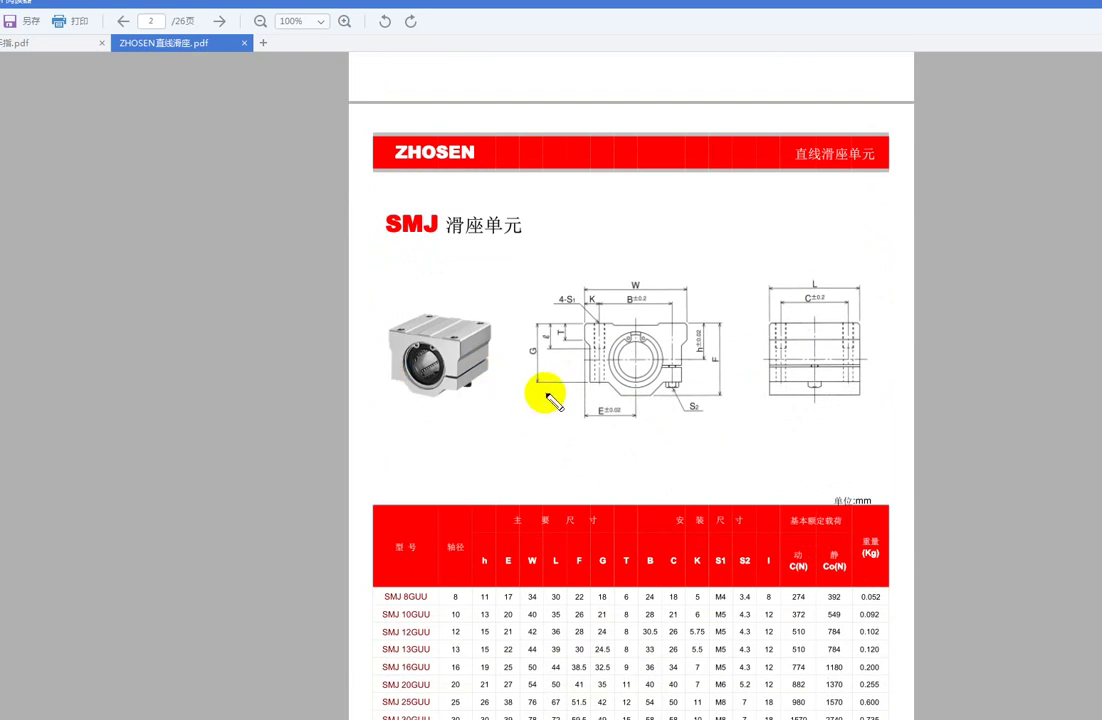
pyautogui.moveTo(406, 303)
pyautogui.mouseDown()
pyautogui.moveTo(485, 288)
pyautogui.moveTo(381, 381)
pyautogui.moveTo(458, 416)
pyautogui.mouseUp()
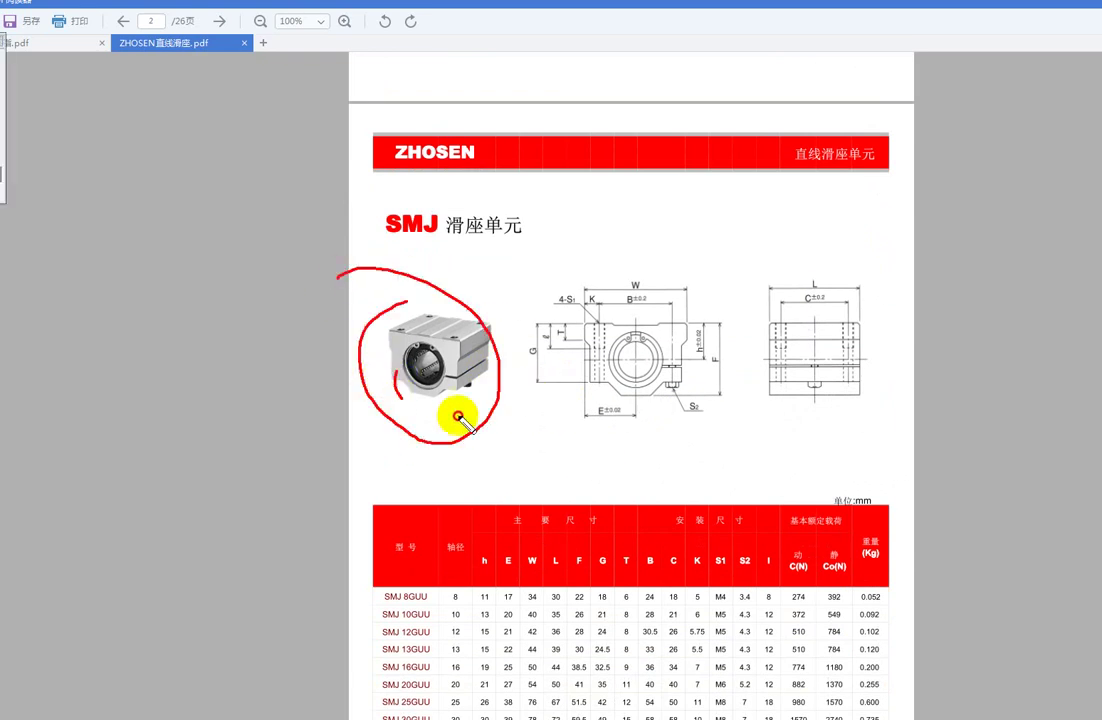
pyautogui.moveTo(338, 354); pyautogui.dragTo(467, 390)
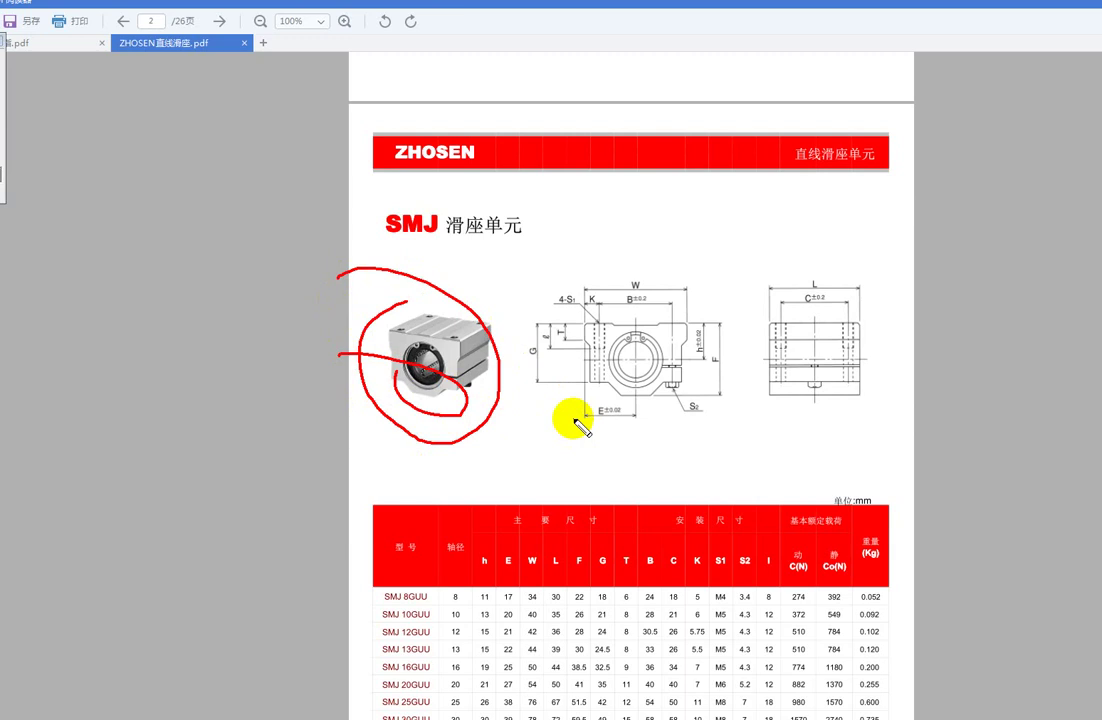
pyautogui.press('Escape')
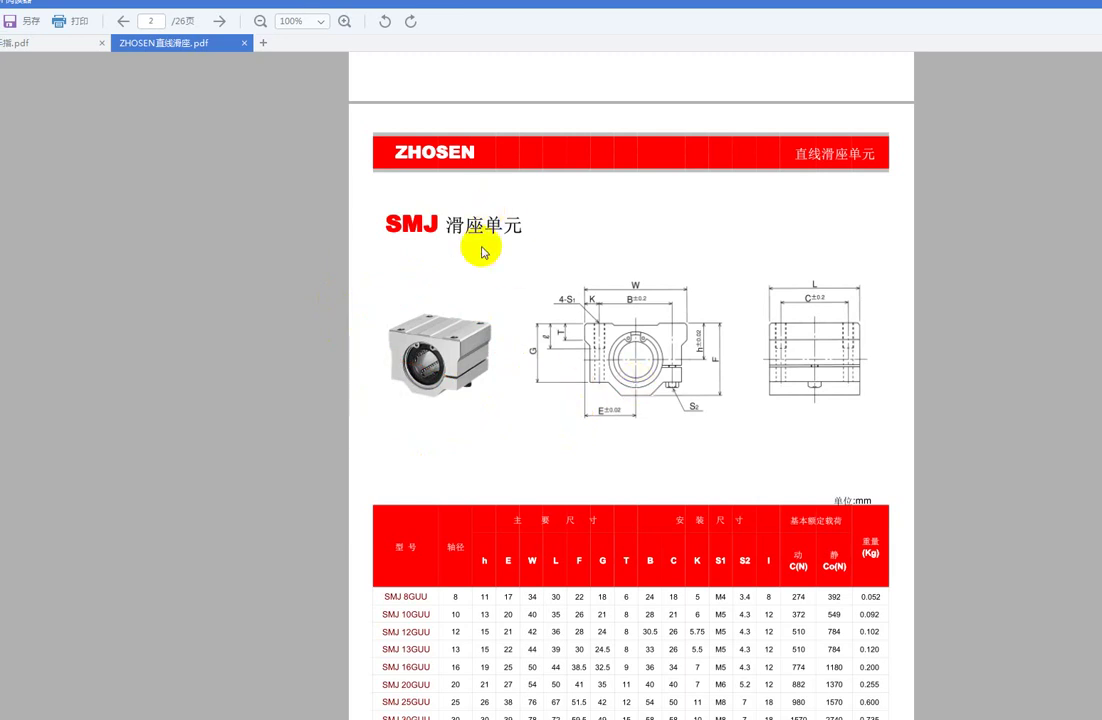
# Scroll down to the SMA 加长滑座单元 page with its SMA 8GLUU–25GLUU table.
pyautogui.scroll(-3, 483, 252)
pyautogui.scroll(-5, 767, 381)
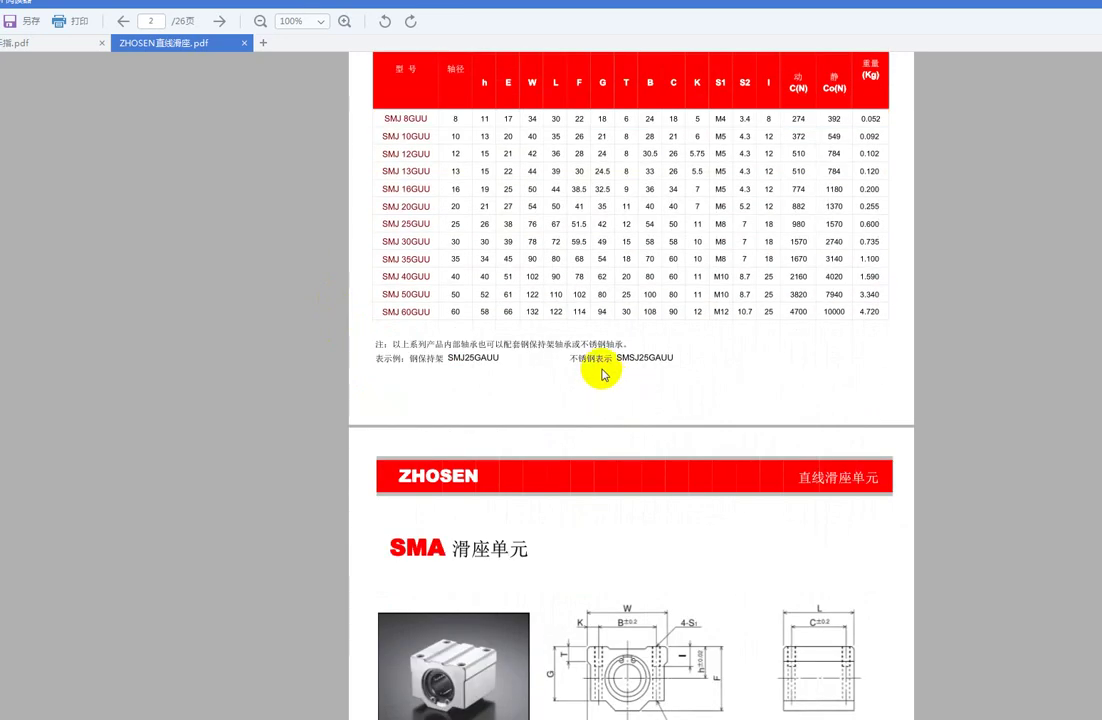
pyautogui.scroll(-2, 593, 374)
pyautogui.scroll(-4, 594, 362)
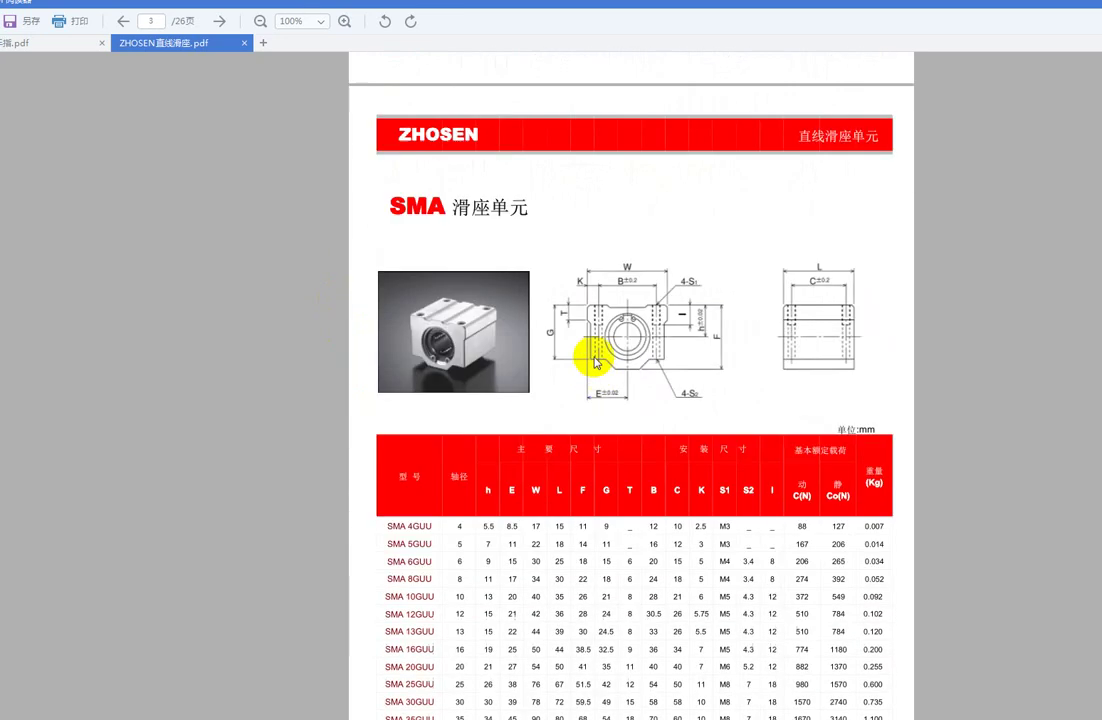
pyautogui.scroll(-1, 514, 322)
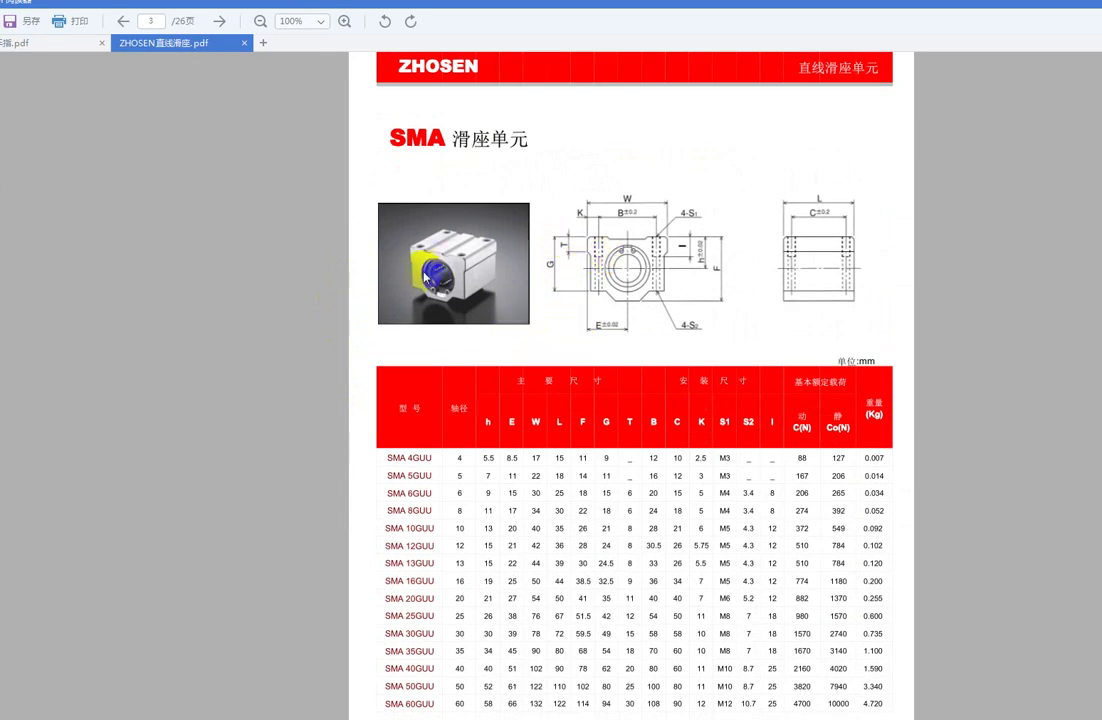
pyautogui.click(677, 376)
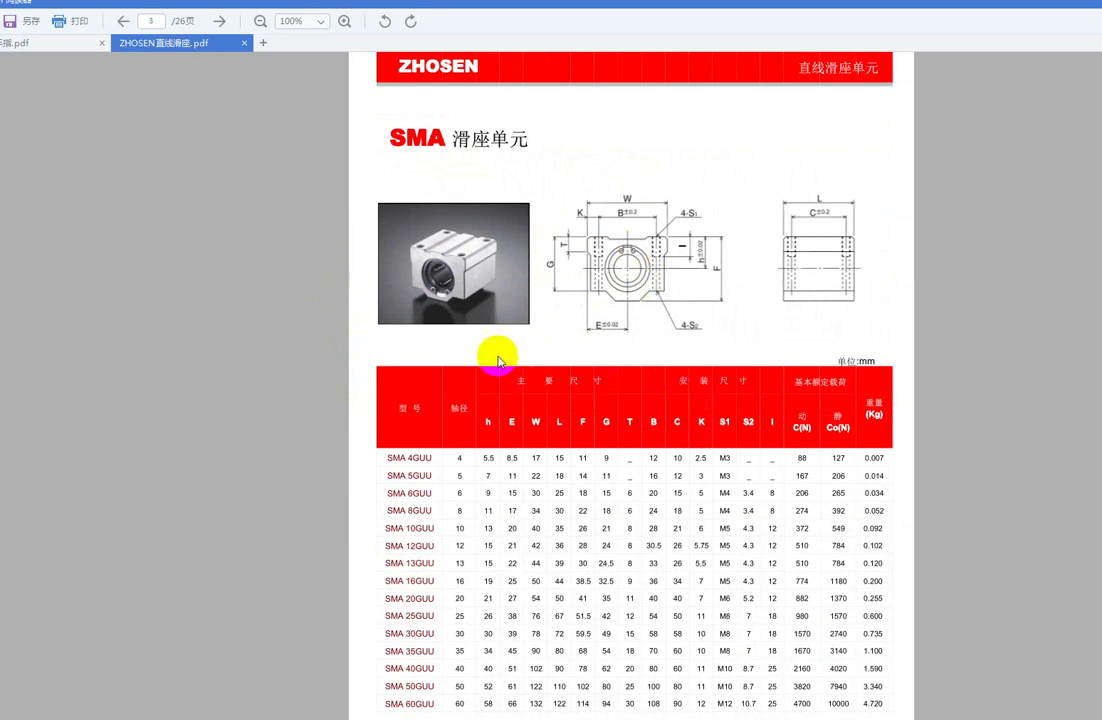
pyautogui.scroll(-3, 499, 359)
# Scroll down to page 5, framing the SME 滑座单元 drawing and SME 10GUU–50GUU table.
pyautogui.scroll(-3, 445, 344)
pyautogui.scroll(-4, 443, 370)
pyautogui.scroll(-4, 583, 362)
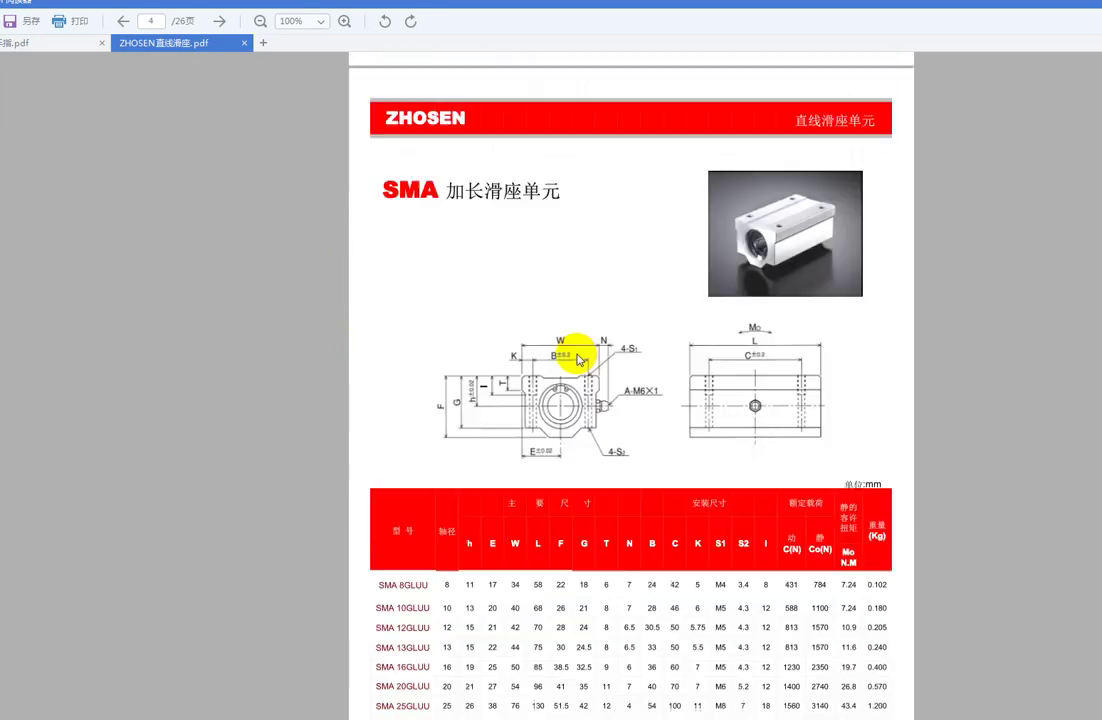
pyautogui.scroll(-4, 575, 358)
pyautogui.scroll(-6, 585, 380)
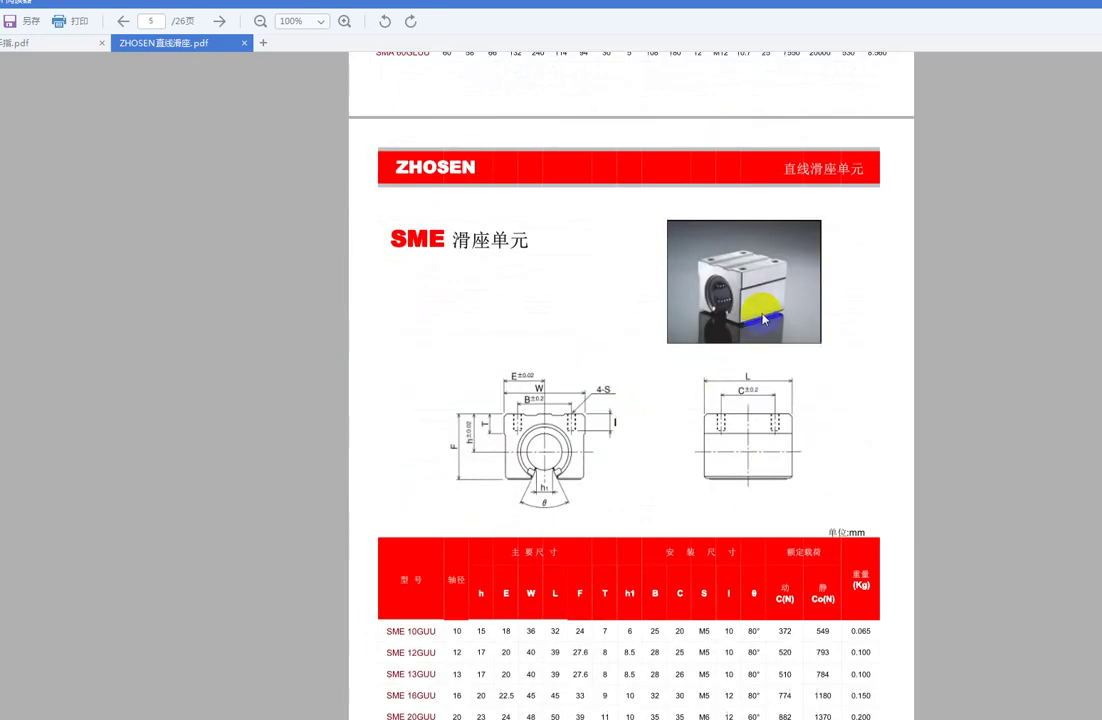
pyautogui.scroll(-1, 541, 455)
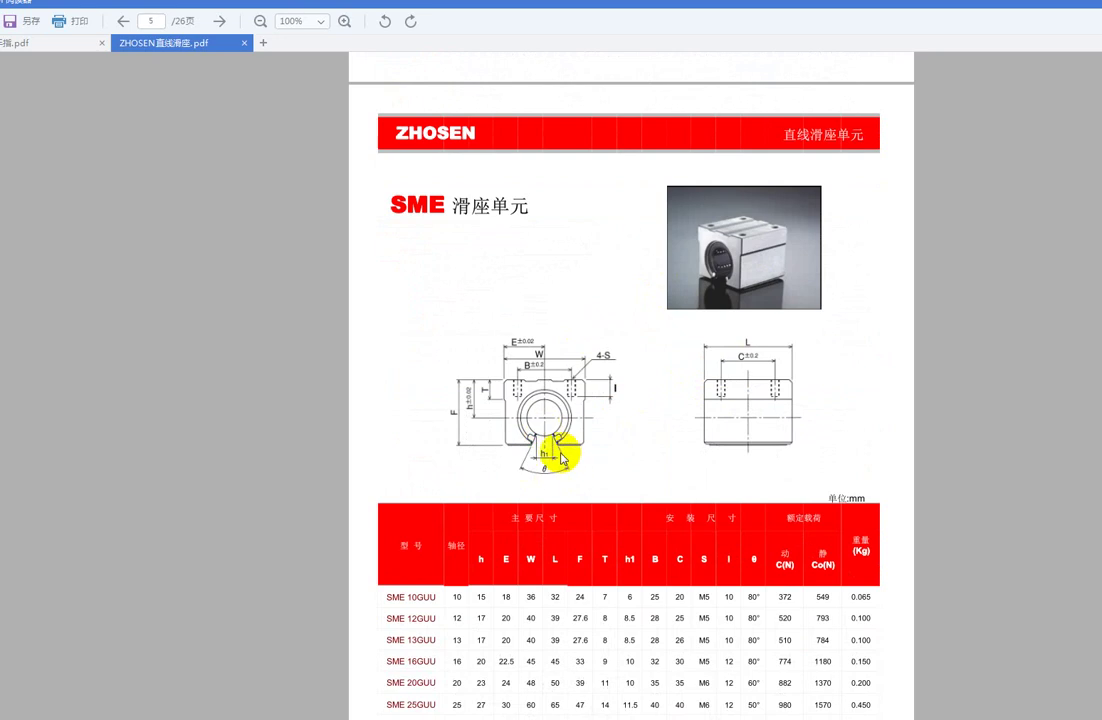
pyautogui.scroll(-2, 763, 497)
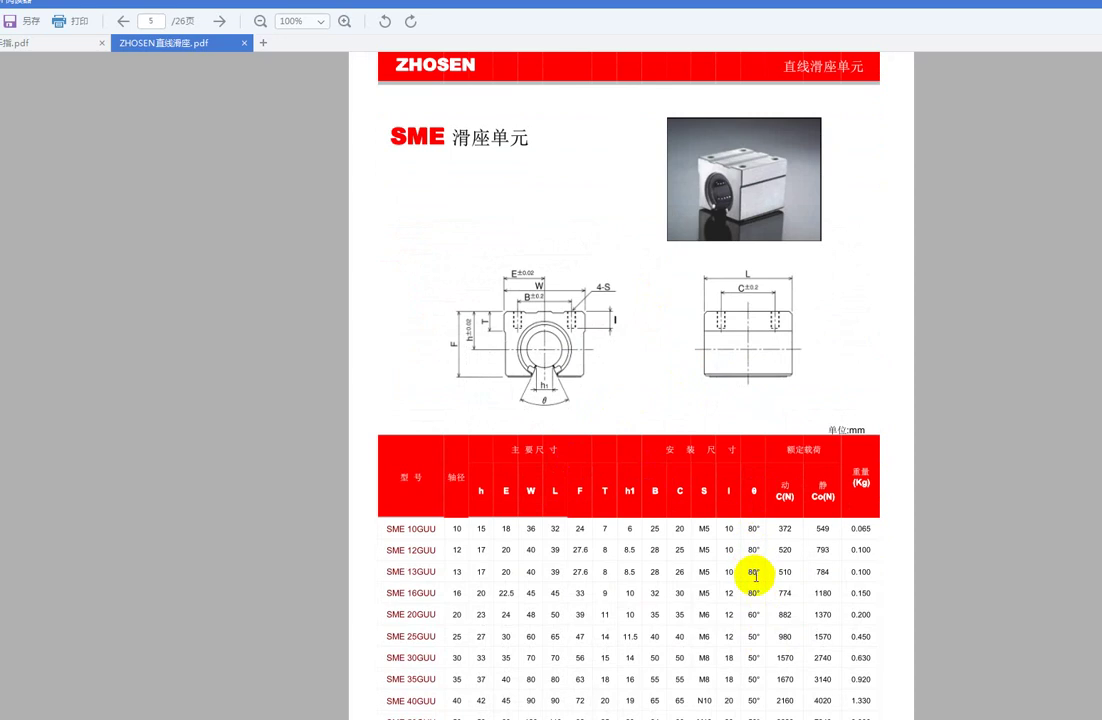
pyautogui.scroll(-1, 757, 677)
pyautogui.scroll(-1, 757, 655)
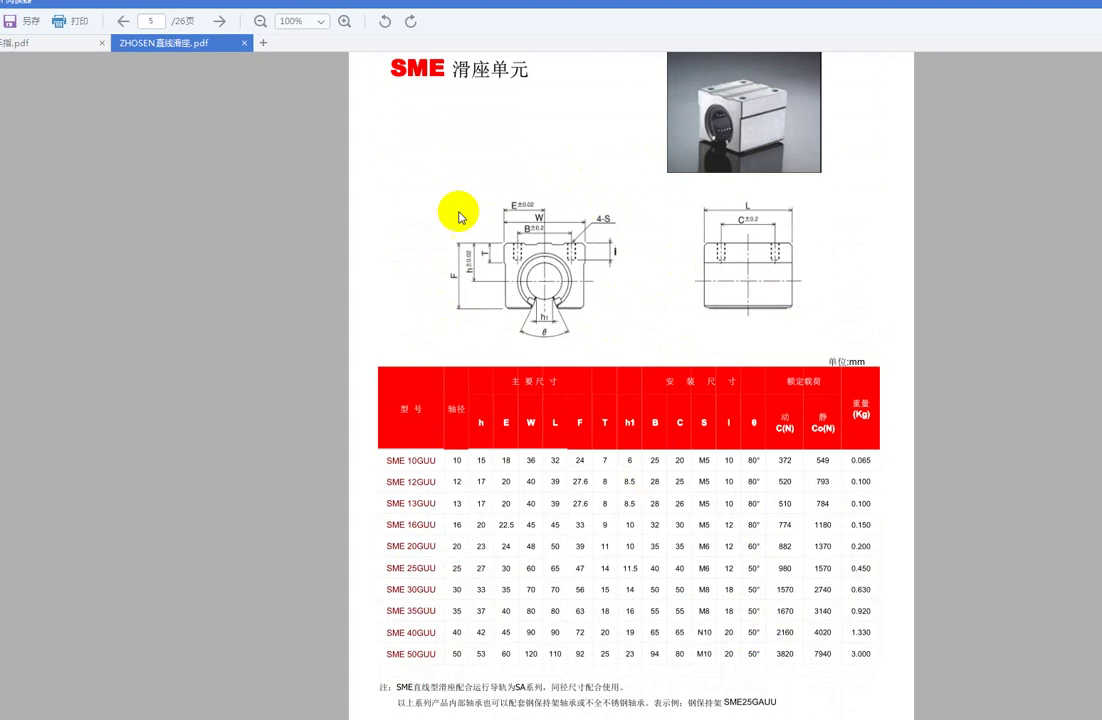
pyautogui.click(795, 373)
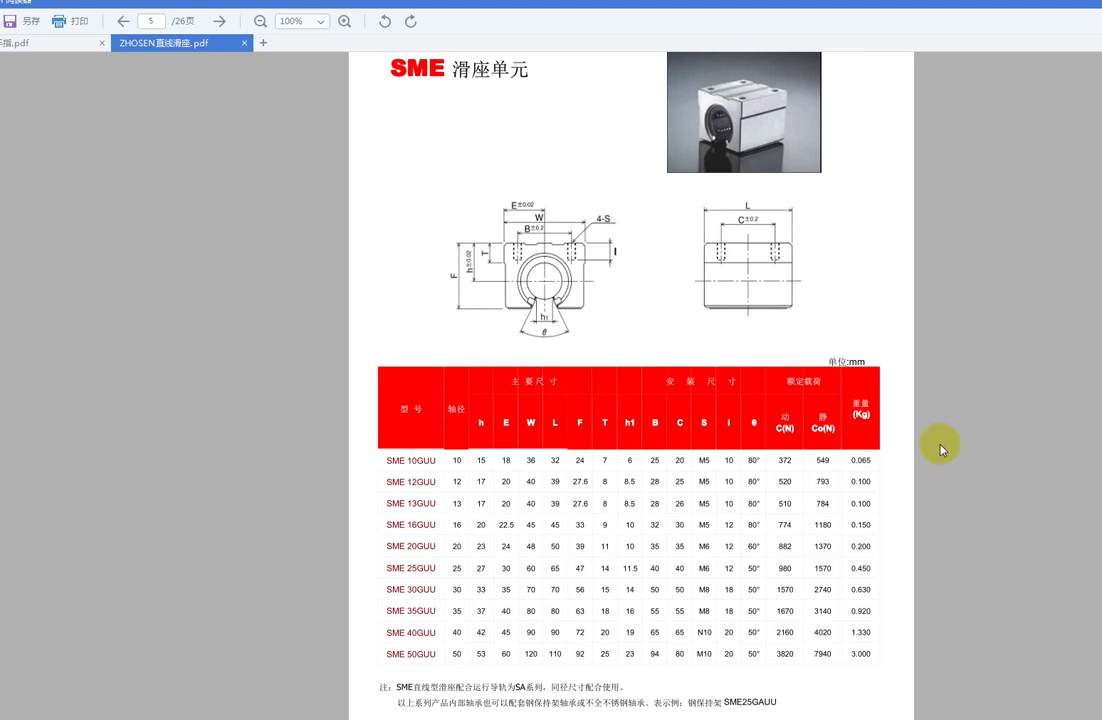
pyautogui.click(856, 453)
pyautogui.click(805, 375)
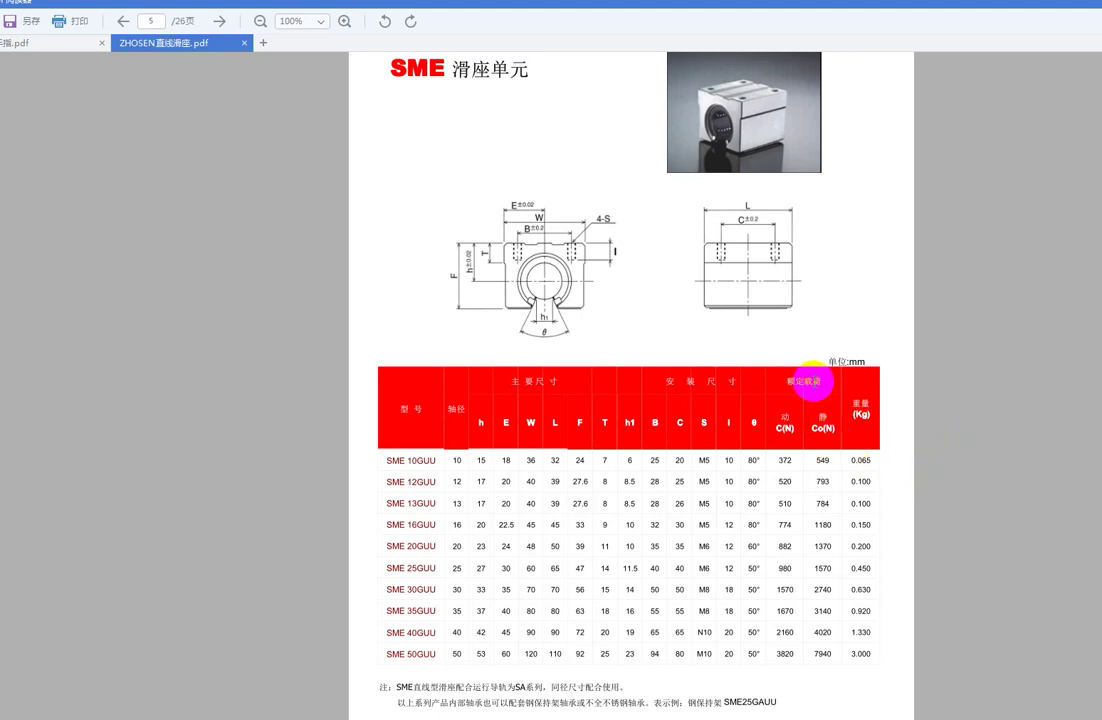
pyautogui.moveTo(766, 452); pyautogui.dragTo(812, 472)
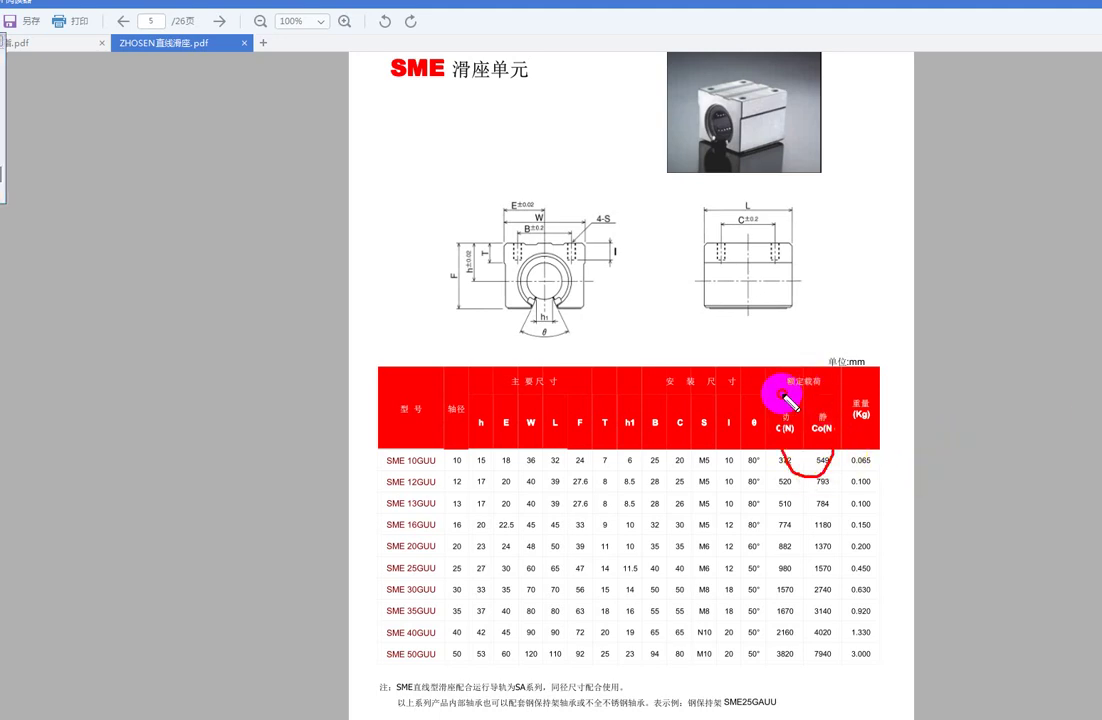
pyautogui.moveTo(857, 402)
pyautogui.mouseDown()
pyautogui.moveTo(770, 465)
pyautogui.moveTo(750, 406)
pyautogui.moveTo(812, 381)
pyautogui.moveTo(849, 404)
pyautogui.moveTo(838, 516)
pyautogui.mouseUp()
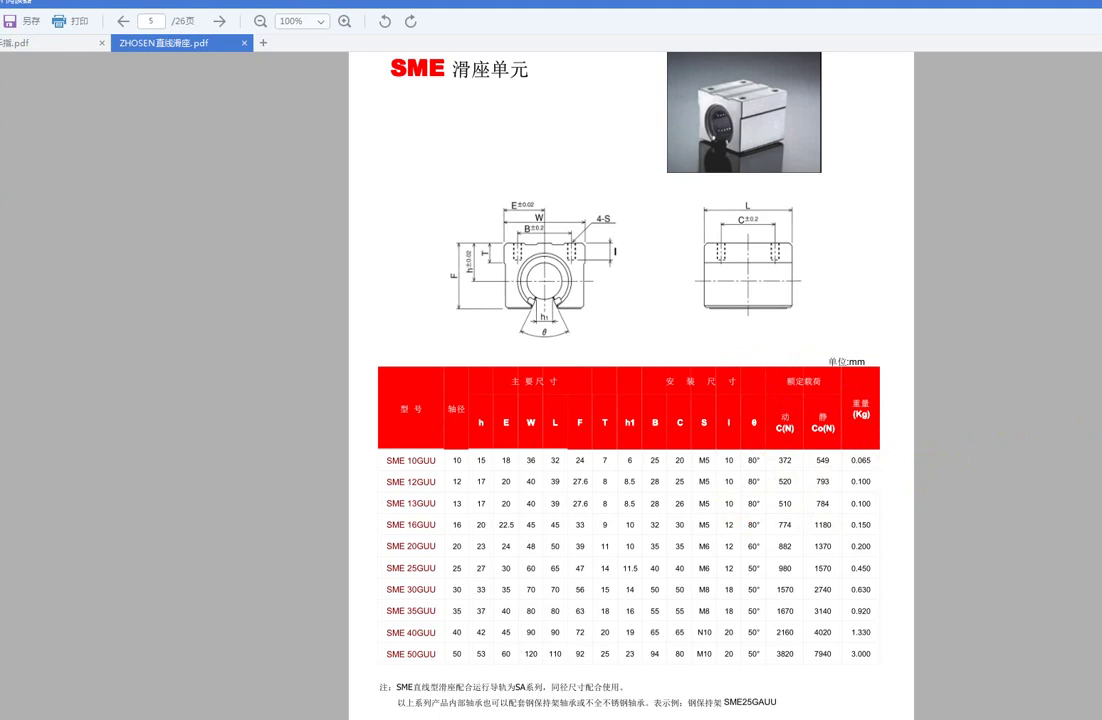
pyautogui.click(787, 438)
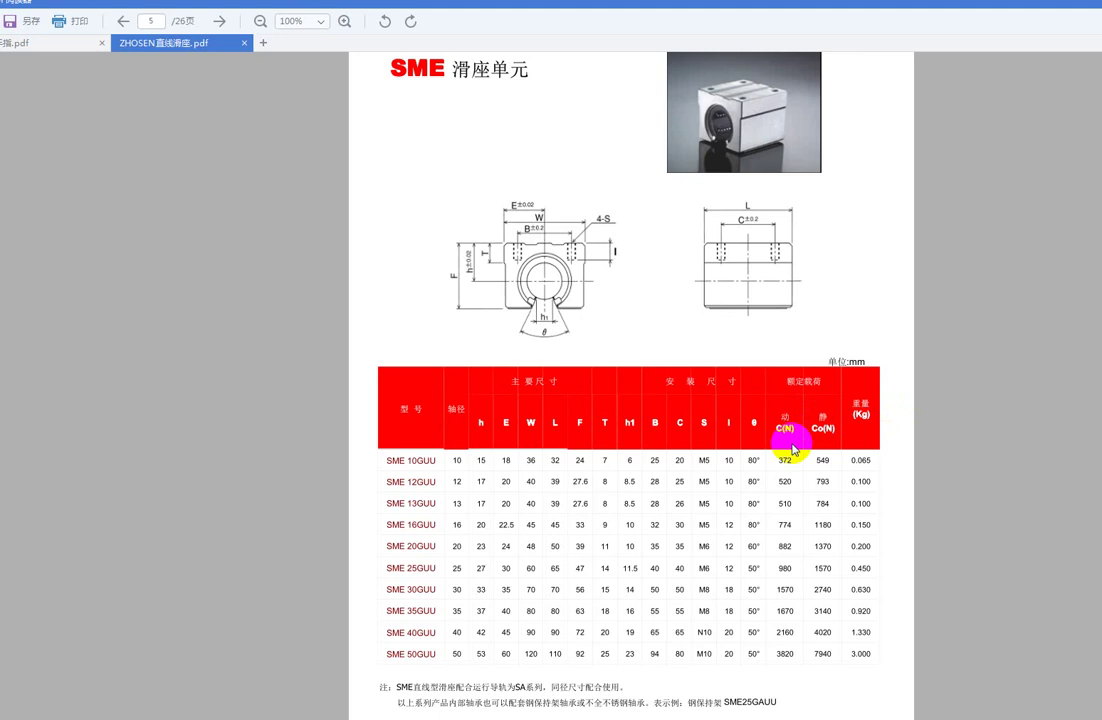
pyautogui.click(478, 366)
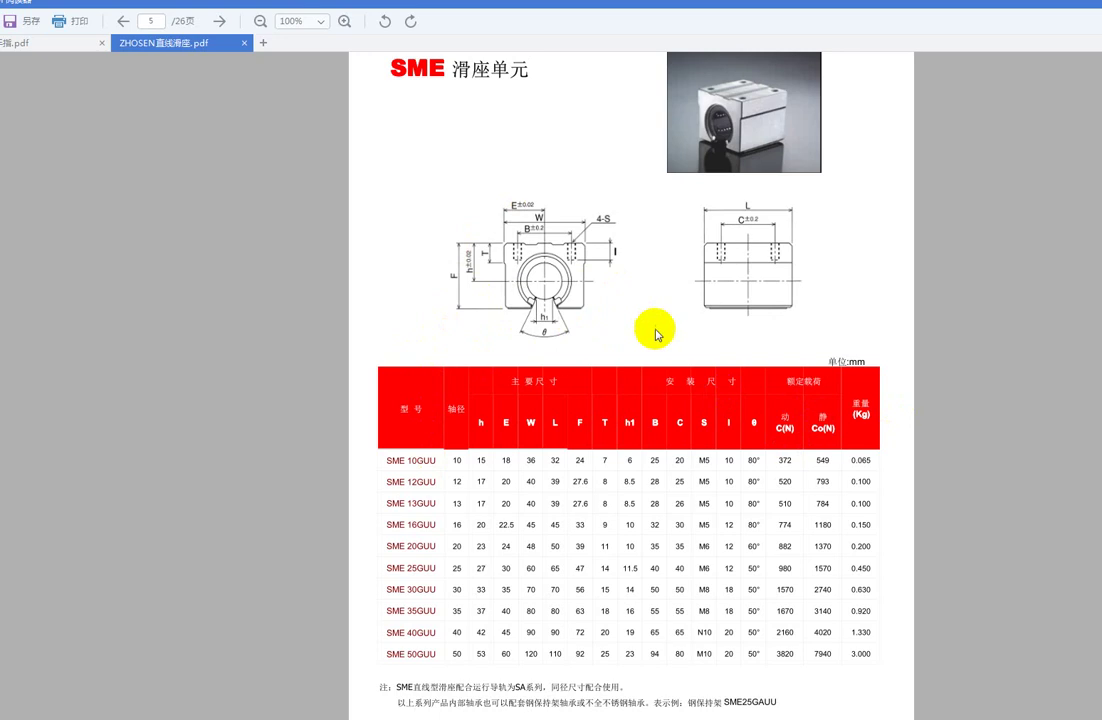
pyautogui.click(820, 430)
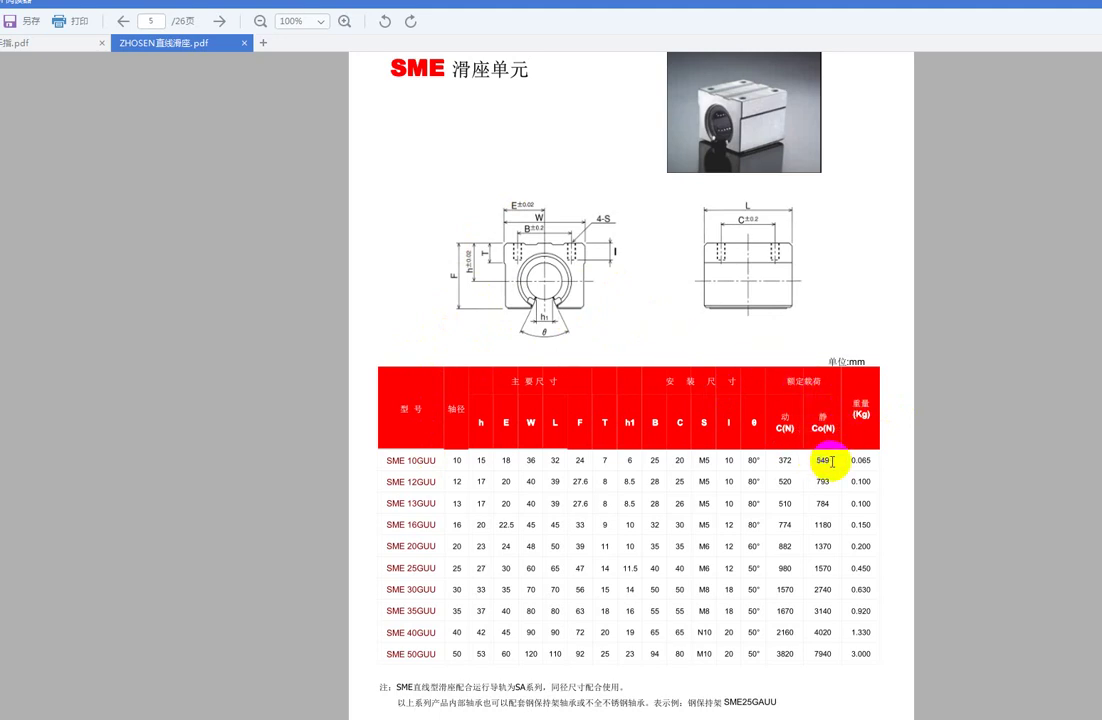
pyautogui.moveTo(832, 461); pyautogui.dragTo(858, 340)
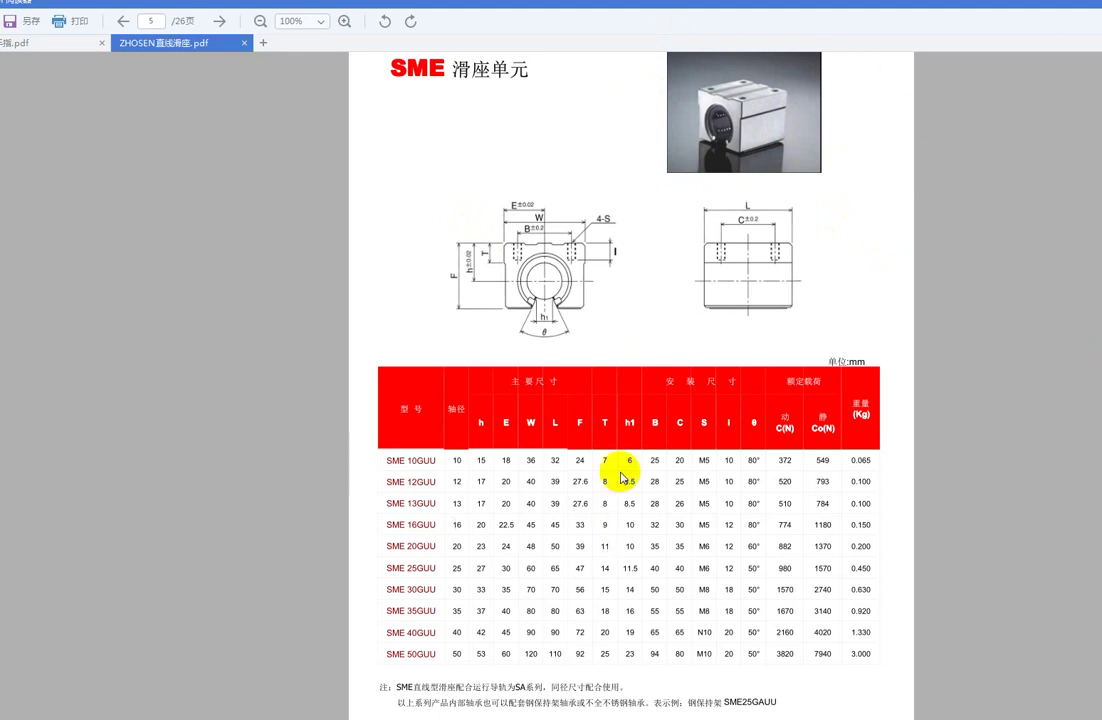
pyautogui.click(858, 435)
pyautogui.moveTo(686, 421); pyautogui.dragTo(838, 440)
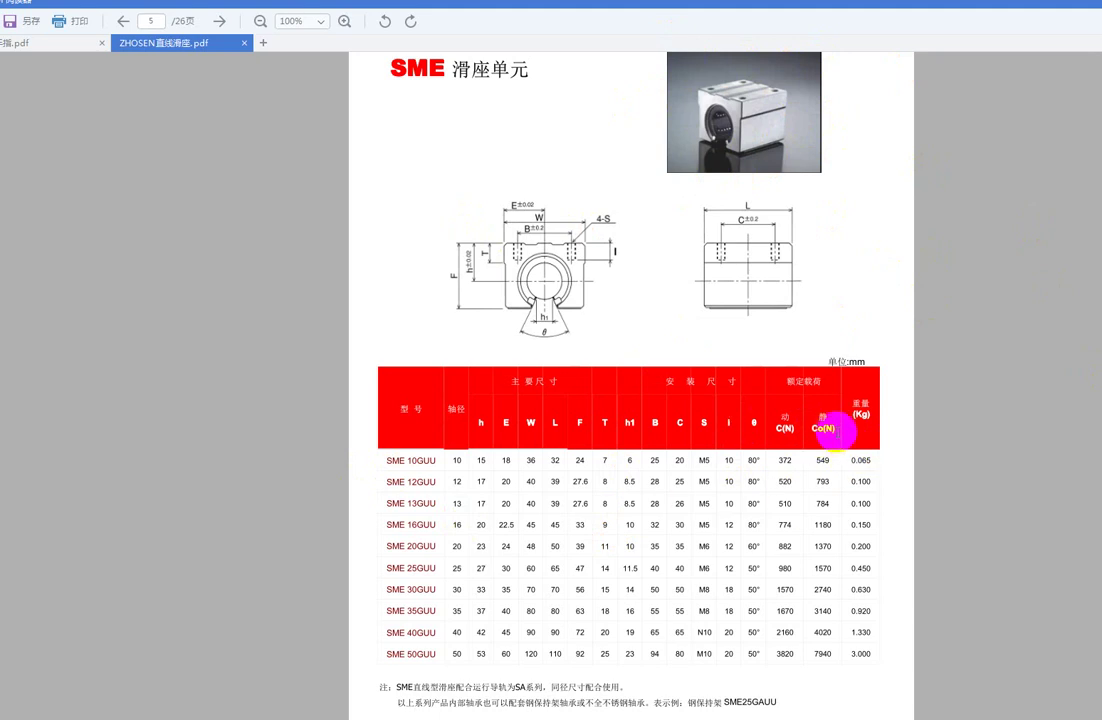
pyautogui.moveTo(838, 440); pyautogui.dragTo(792, 366)
pyautogui.click(418, 461)
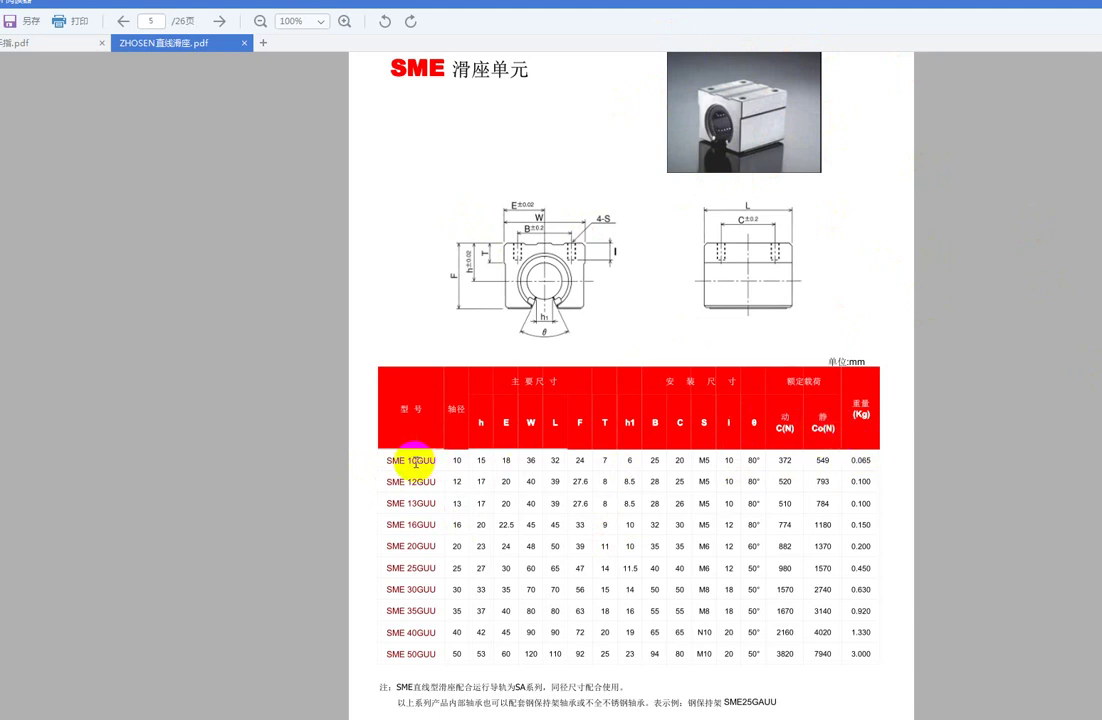
pyautogui.click(472, 458)
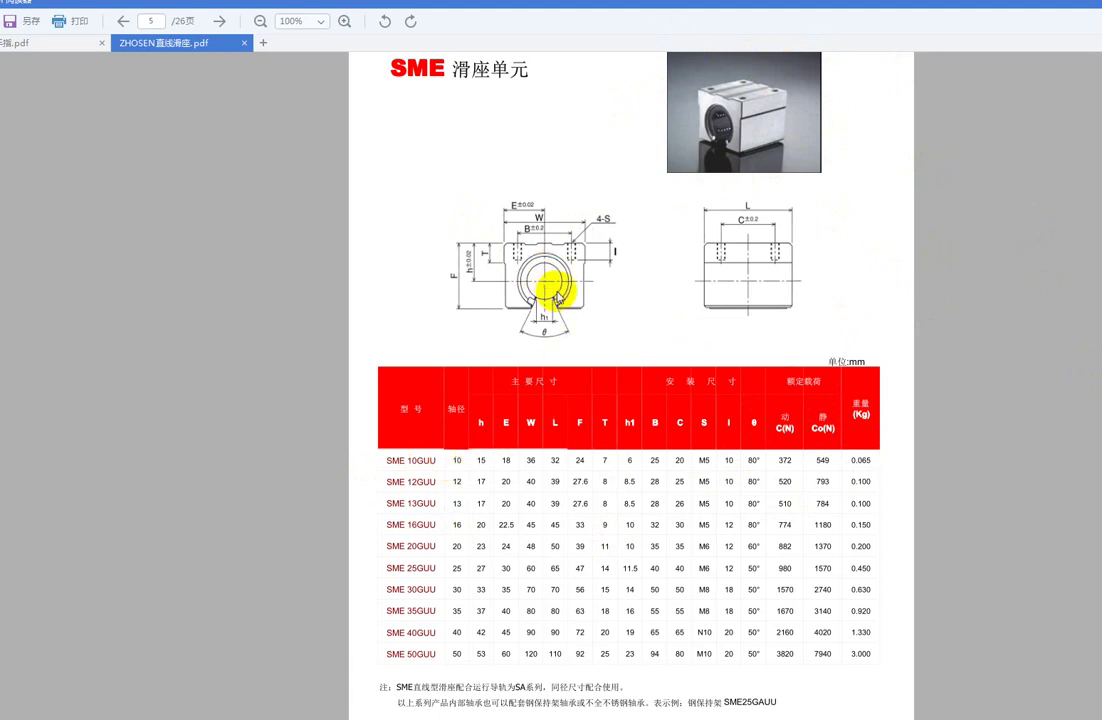
pyautogui.click(751, 452)
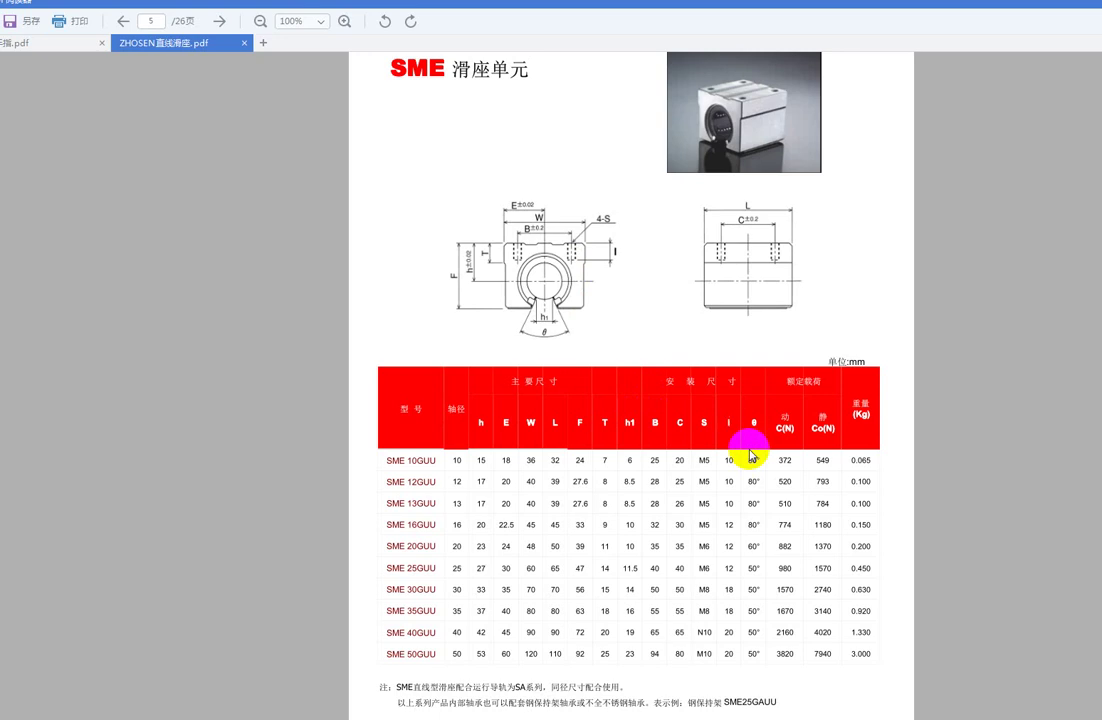
pyautogui.click(828, 462)
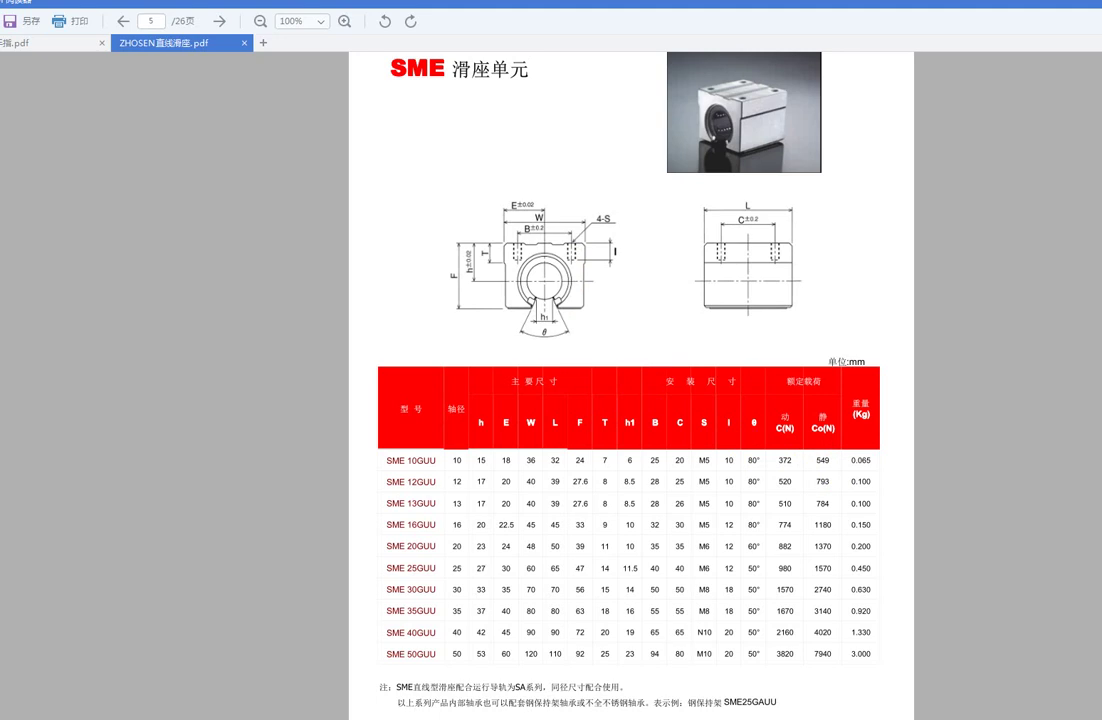
pyautogui.moveTo(836, 457)
pyautogui.mouseDown()
pyautogui.moveTo(800, 443)
pyautogui.moveTo(820, 457)
pyautogui.moveTo(797, 487)
pyautogui.mouseUp()
pyautogui.click(817, 462)
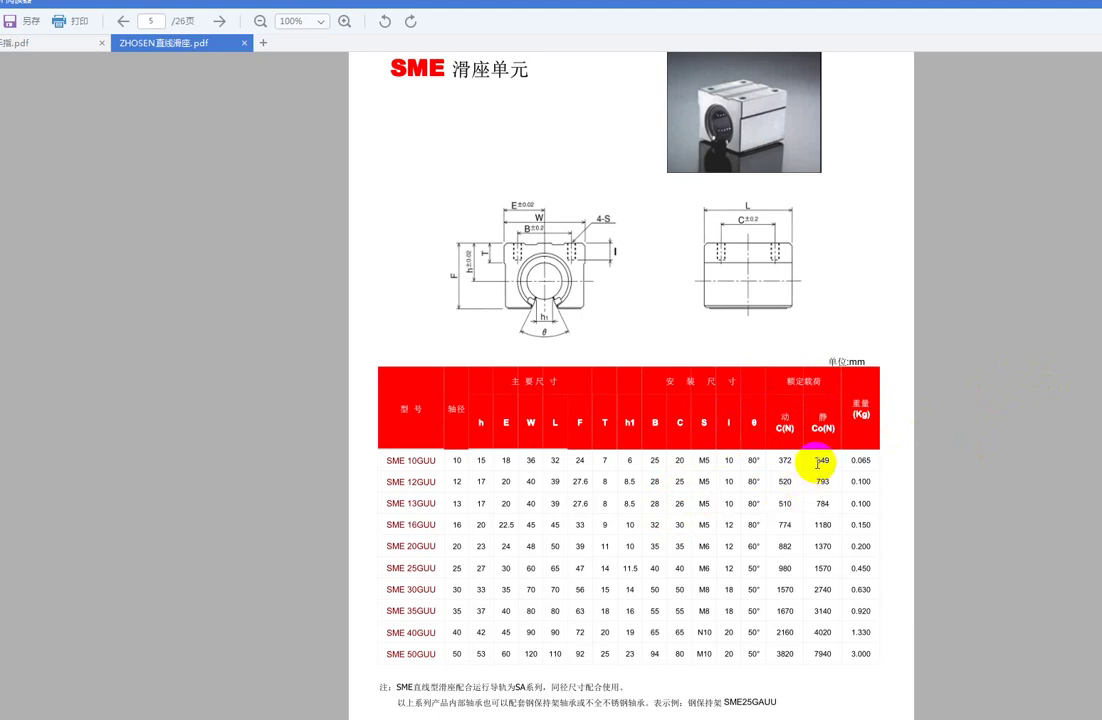
pyautogui.moveTo(758, 450)
pyautogui.mouseDown()
pyautogui.moveTo(783, 459)
pyautogui.moveTo(829, 427)
pyautogui.moveTo(689, 400)
pyautogui.mouseUp()
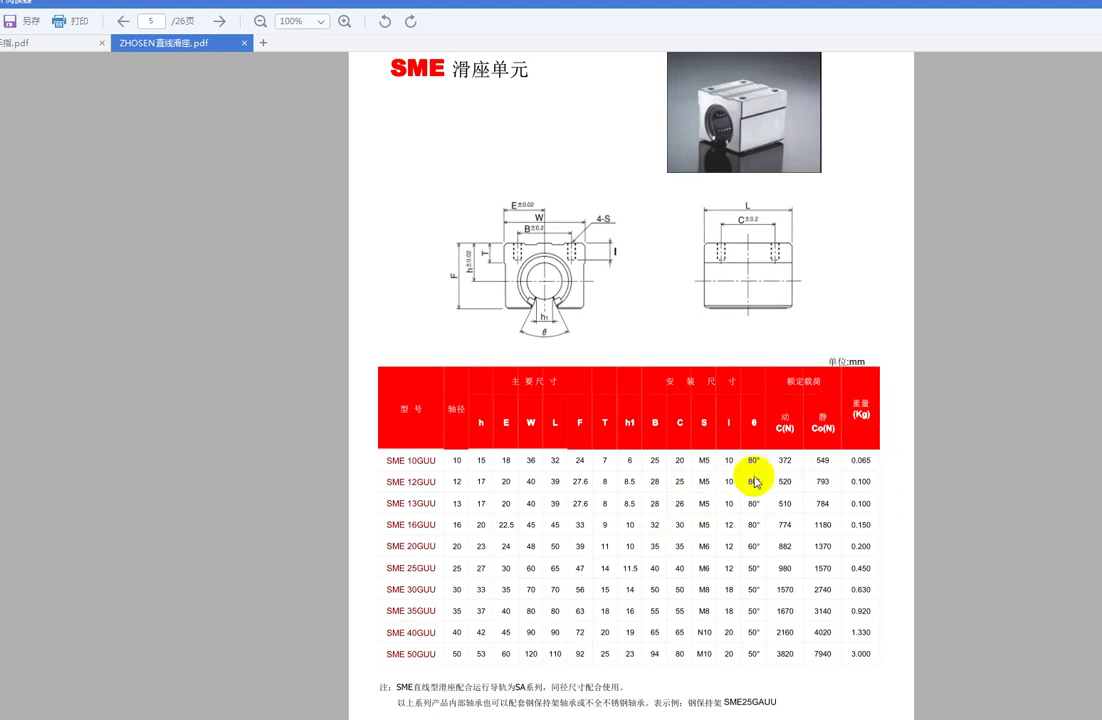
pyautogui.moveTo(777, 435); pyautogui.dragTo(813, 472)
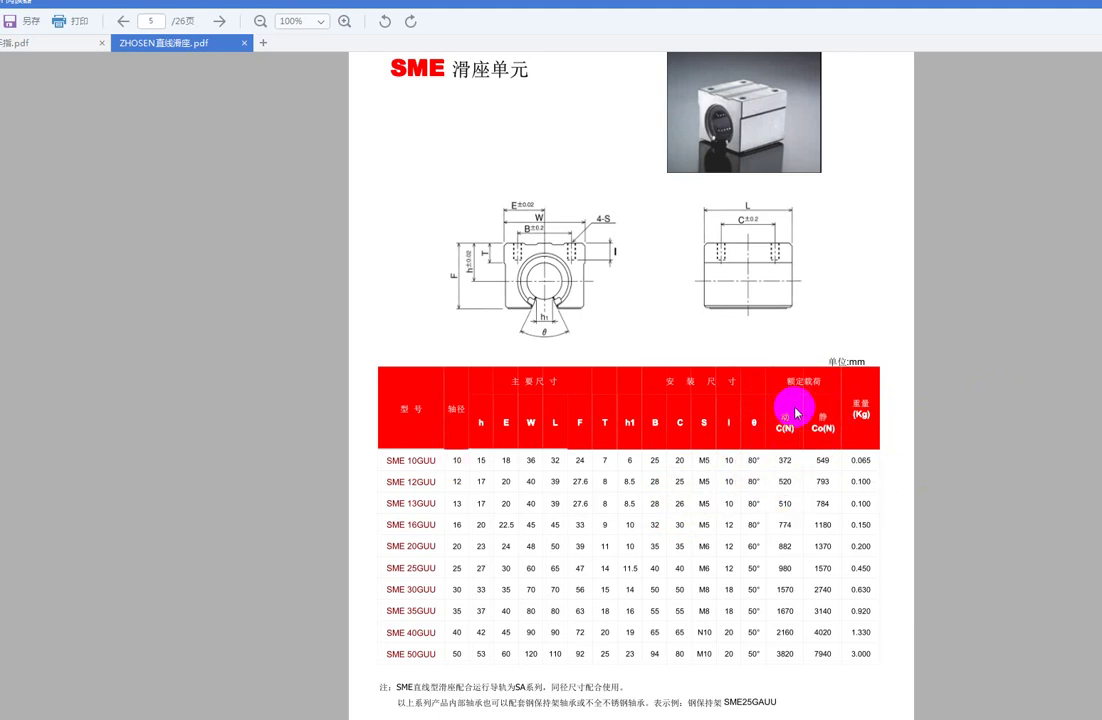
pyautogui.click(689, 435)
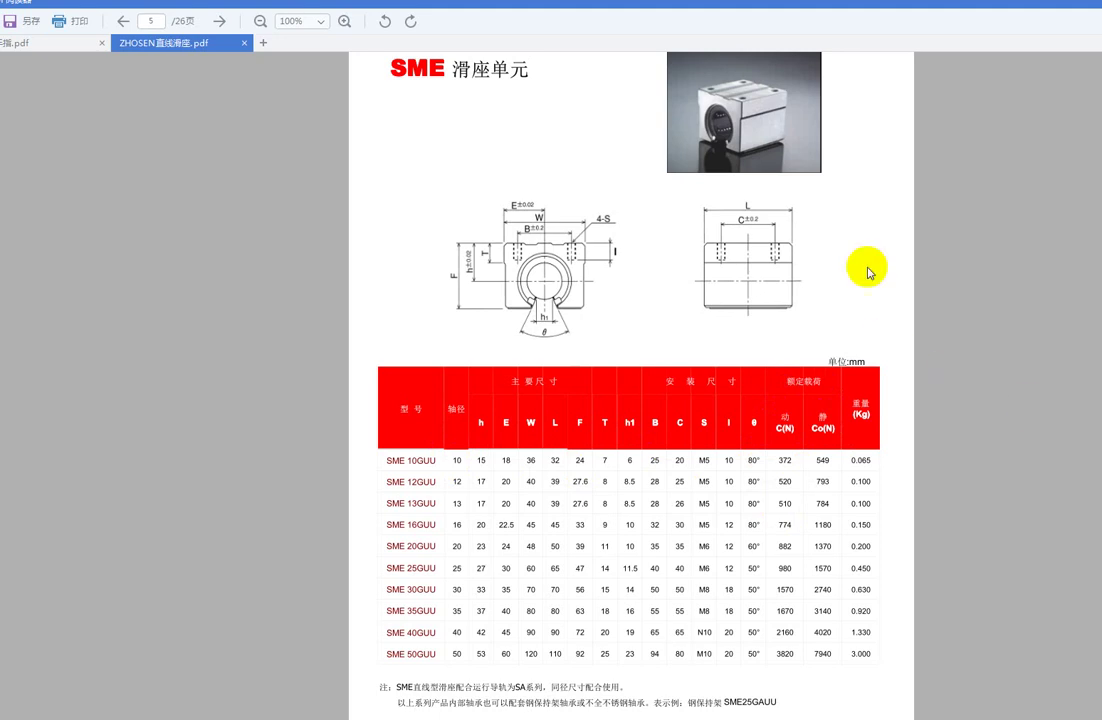
pyautogui.click(838, 452)
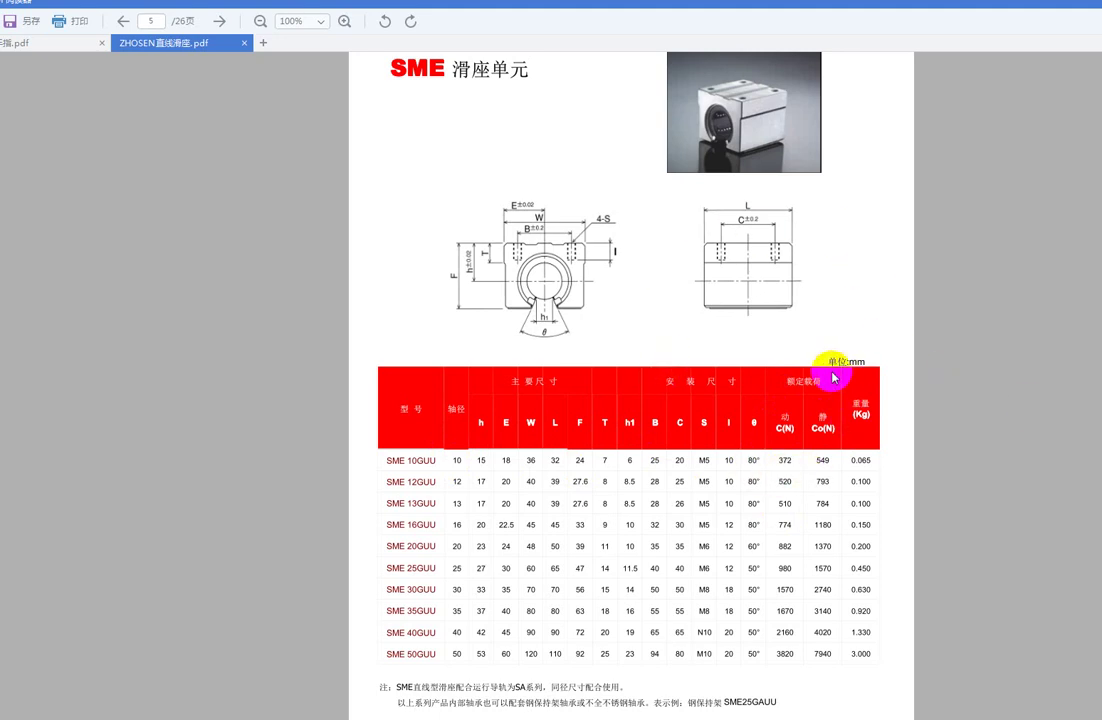
pyautogui.moveTo(838, 452); pyautogui.dragTo(793, 462)
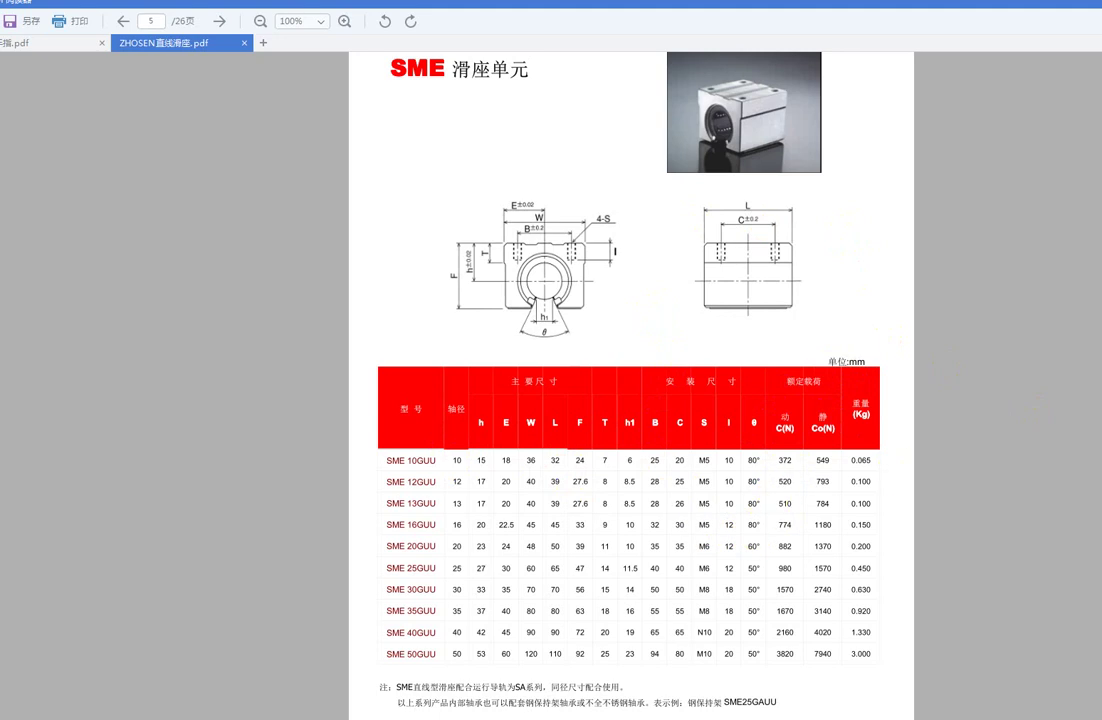
pyautogui.click(787, 430)
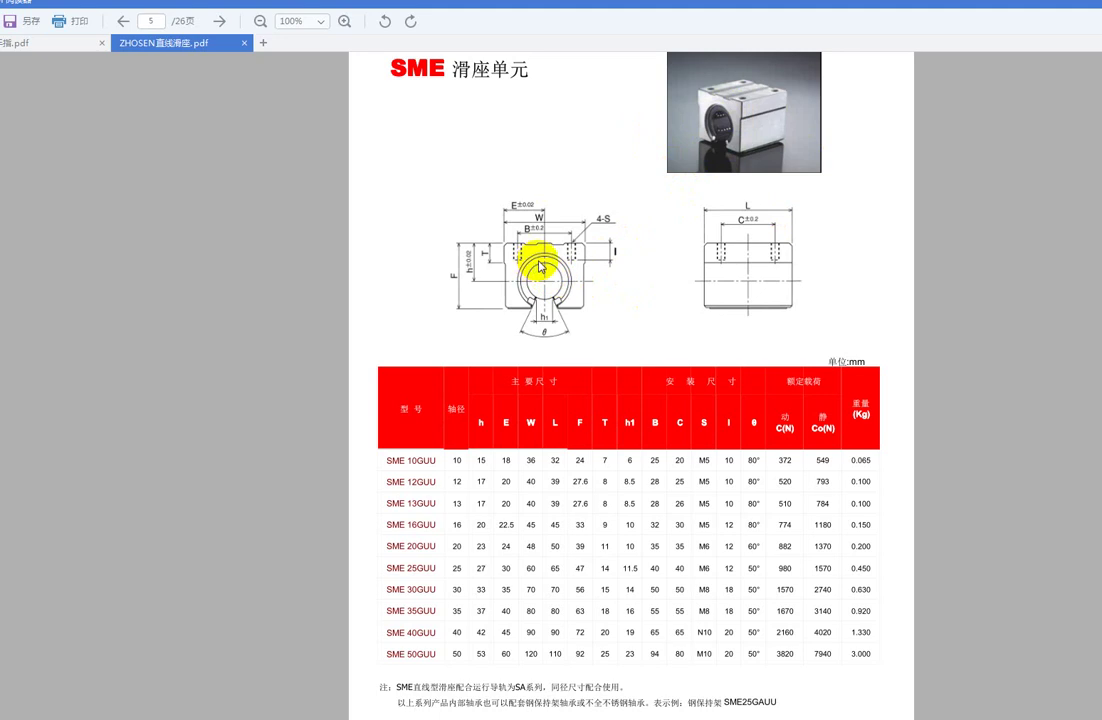
pyautogui.moveTo(527, 253)
pyautogui.mouseDown()
pyautogui.moveTo(573, 279)
pyautogui.moveTo(569, 258)
pyautogui.moveTo(577, 279)
pyautogui.mouseUp()
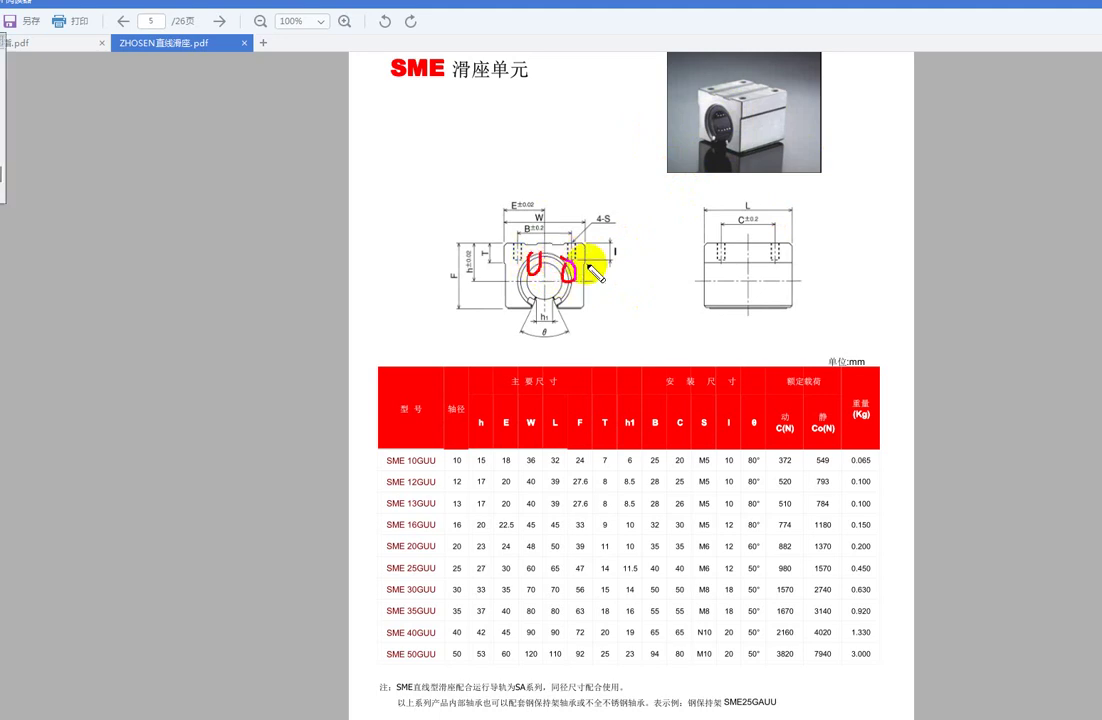
pyautogui.press('Escape')
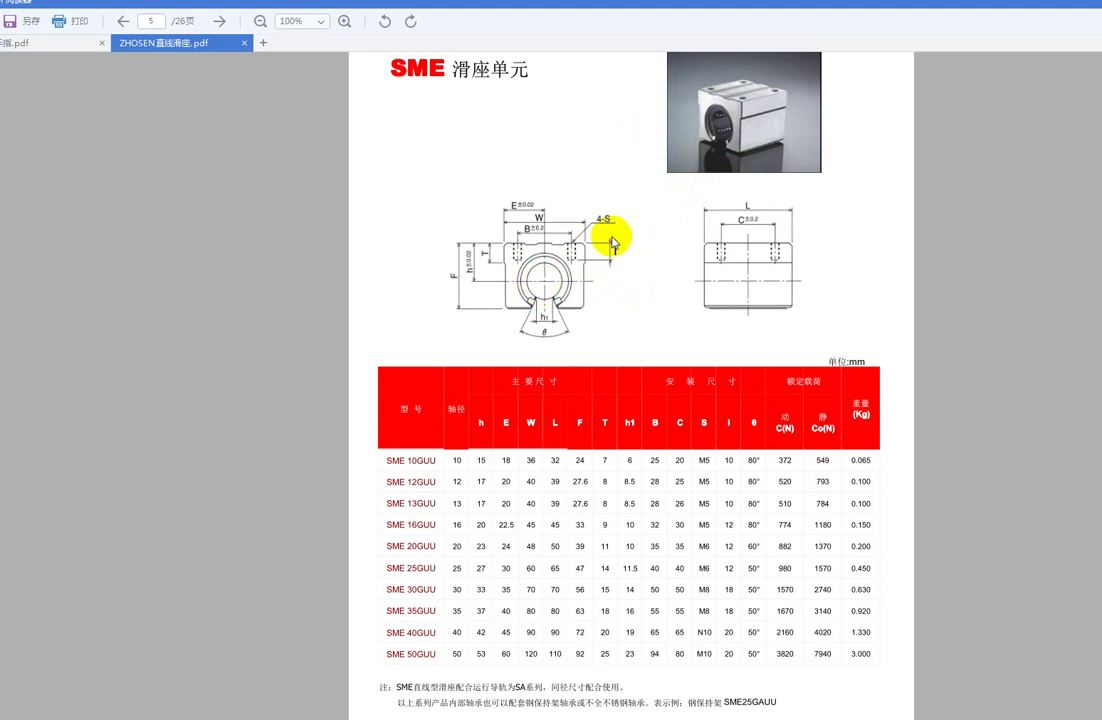
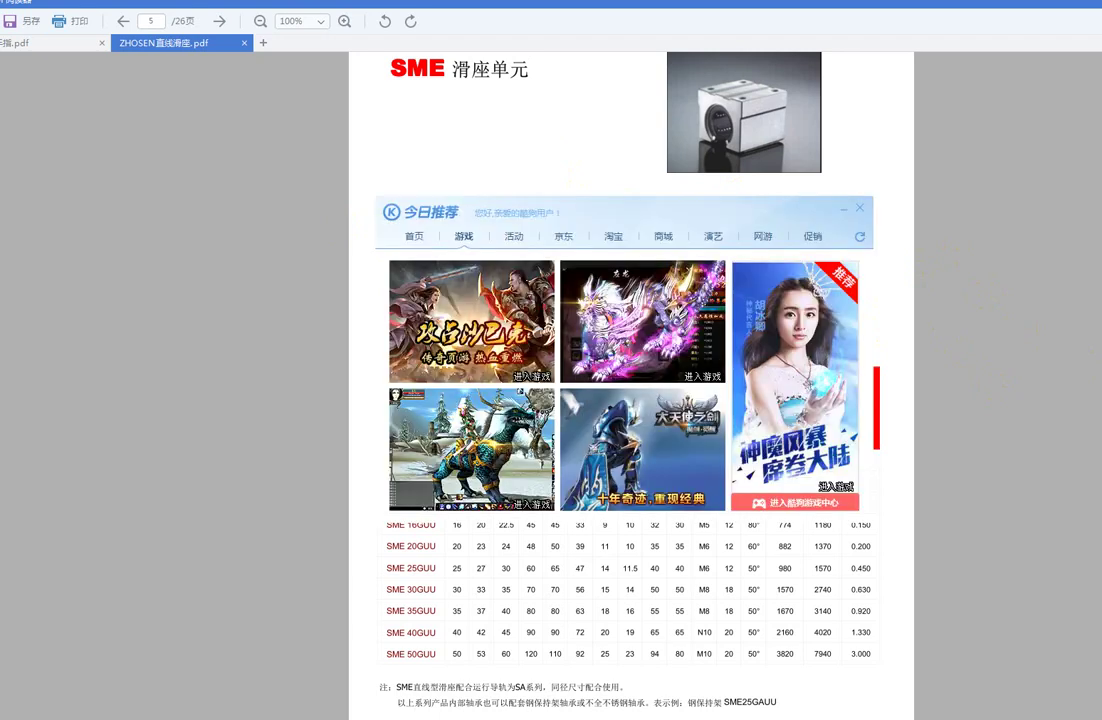
# Dismiss the advertisement and scroll the ZHOSEN catalogue from page 5 to the SBEA table on page 13.
pyautogui.click(860, 208)
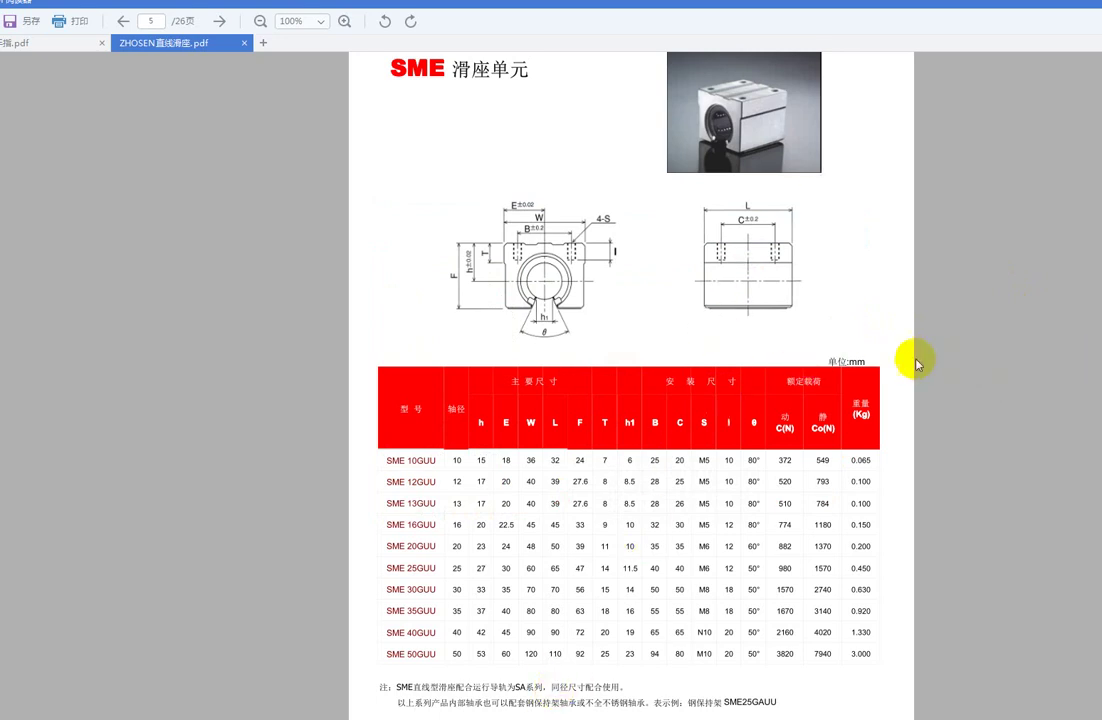
pyautogui.scroll(-3, 775, 354)
pyautogui.scroll(-3, 770, 364)
pyautogui.scroll(-3, 546, 354)
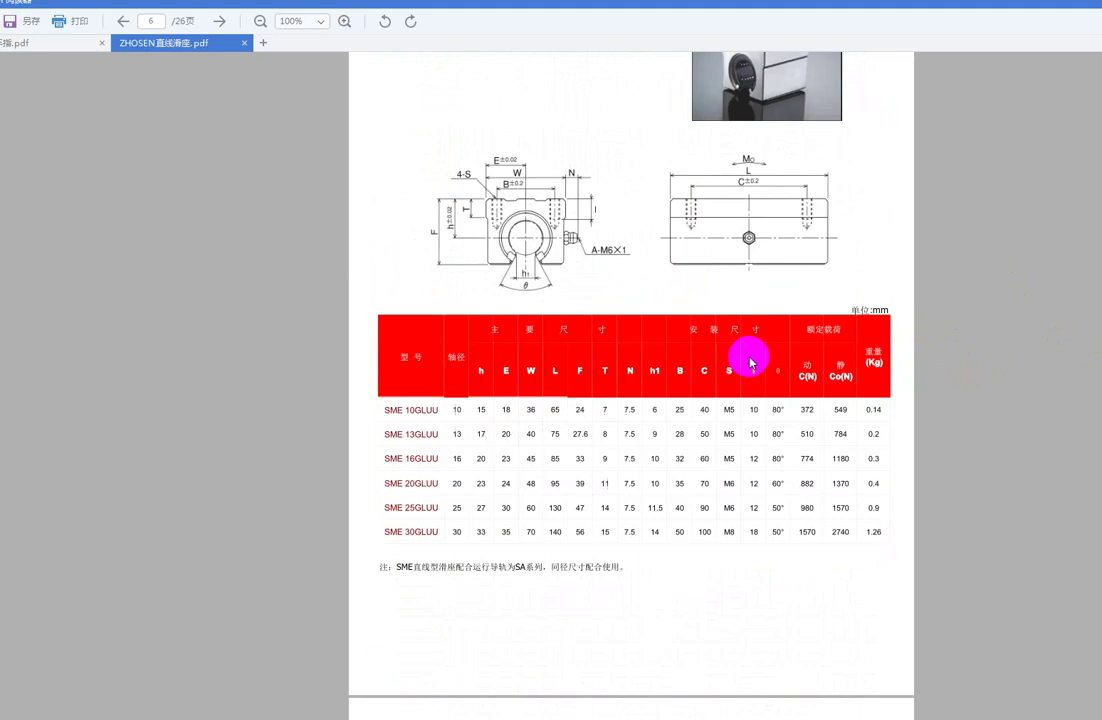
pyautogui.scroll(-3, 728, 361)
pyautogui.scroll(-3, 728, 361)
pyautogui.scroll(-2, 721, 374)
pyautogui.scroll(-4, 679, 657)
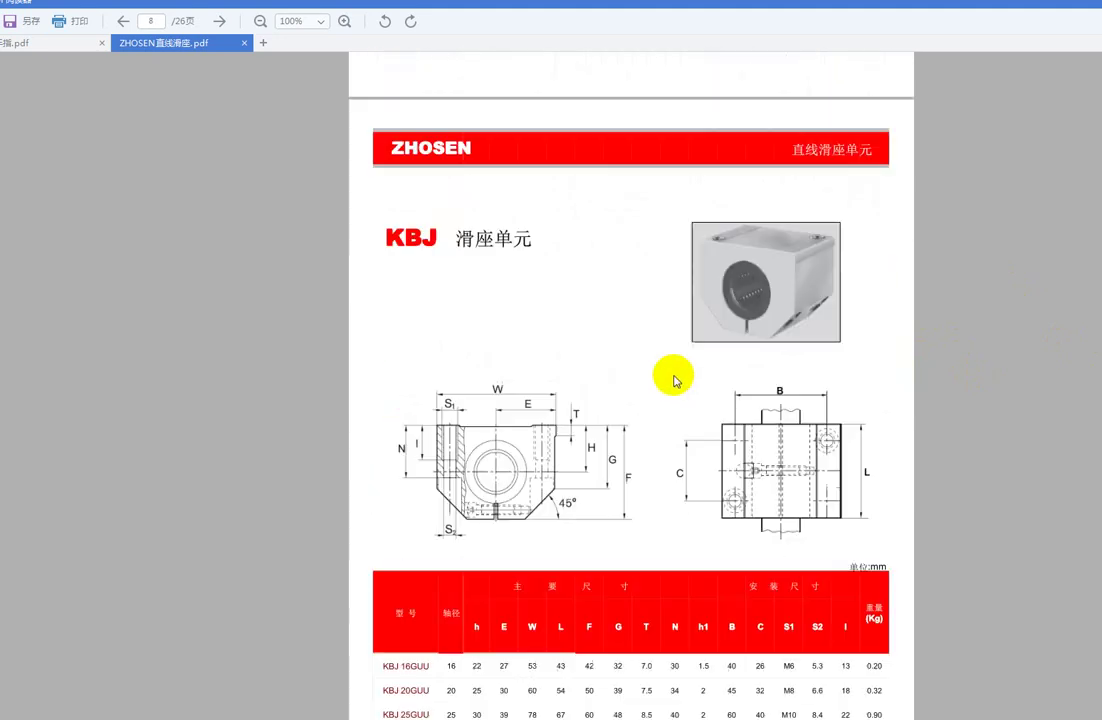
pyautogui.scroll(-4, 674, 376)
pyautogui.scroll(-5, 640, 440)
pyautogui.scroll(-4, 622, 480)
pyautogui.scroll(-5, 622, 490)
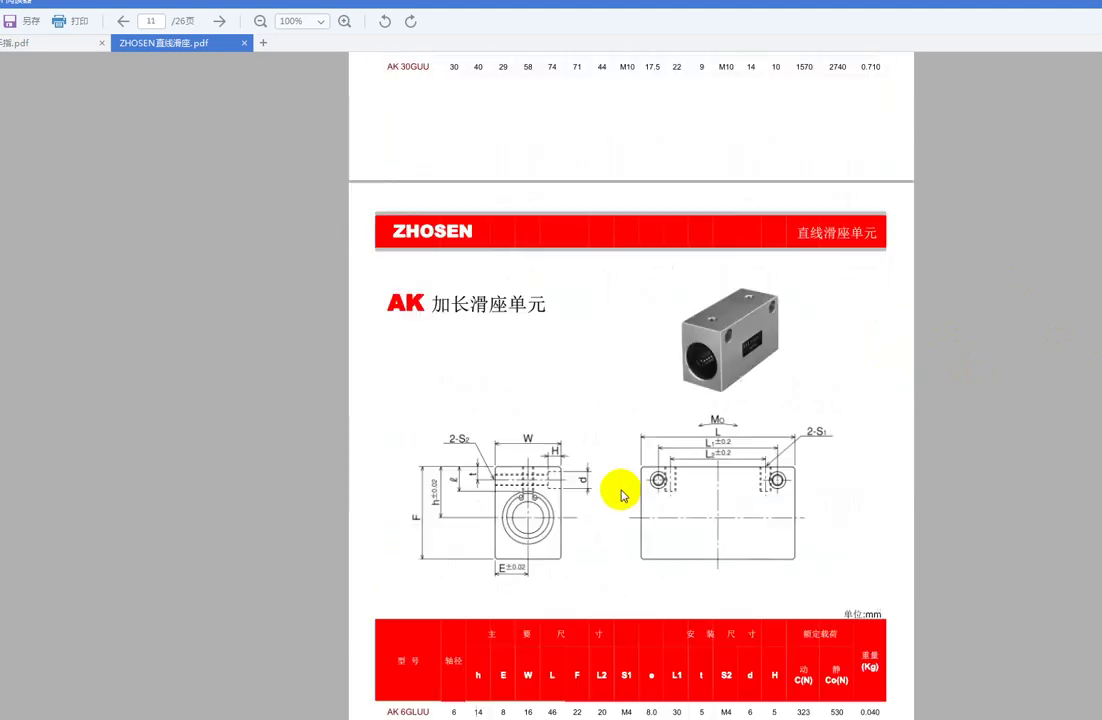
pyautogui.scroll(-4, 621, 498)
pyautogui.scroll(-3, 621, 502)
pyautogui.scroll(-5, 627, 524)
pyautogui.scroll(-5, 642, 556)
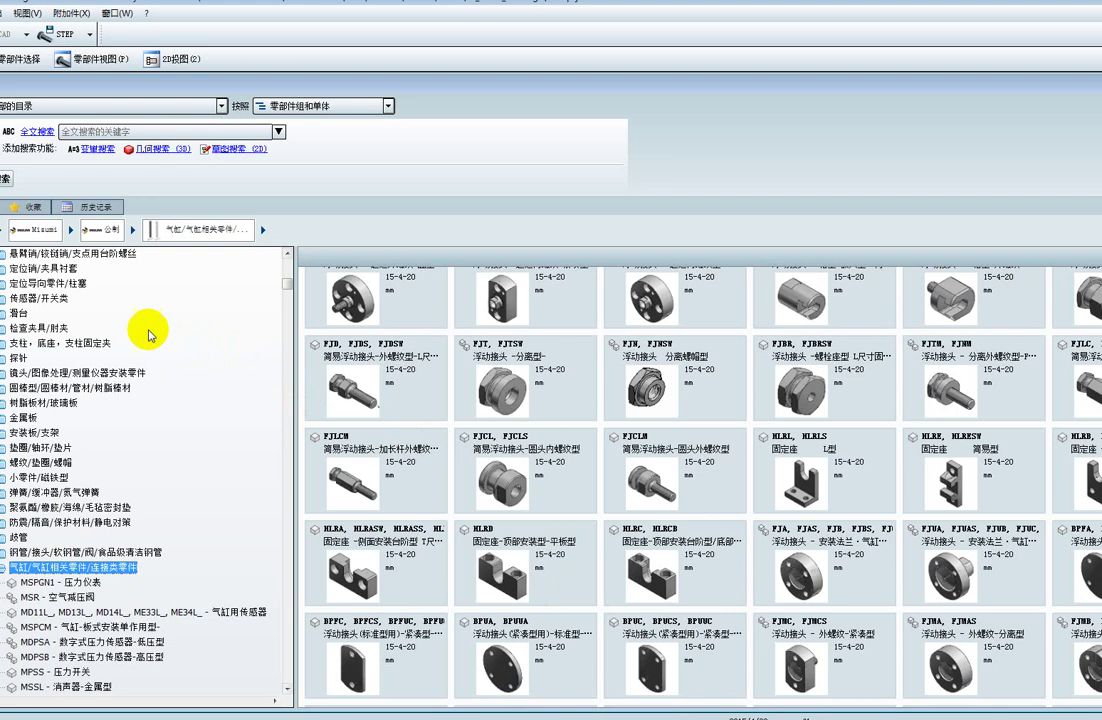
# Open the 直线轴承/滚珠导向轴 category, then its 直线导轨 linear guide subcategory.
pyautogui.scroll(2, 97, 322)
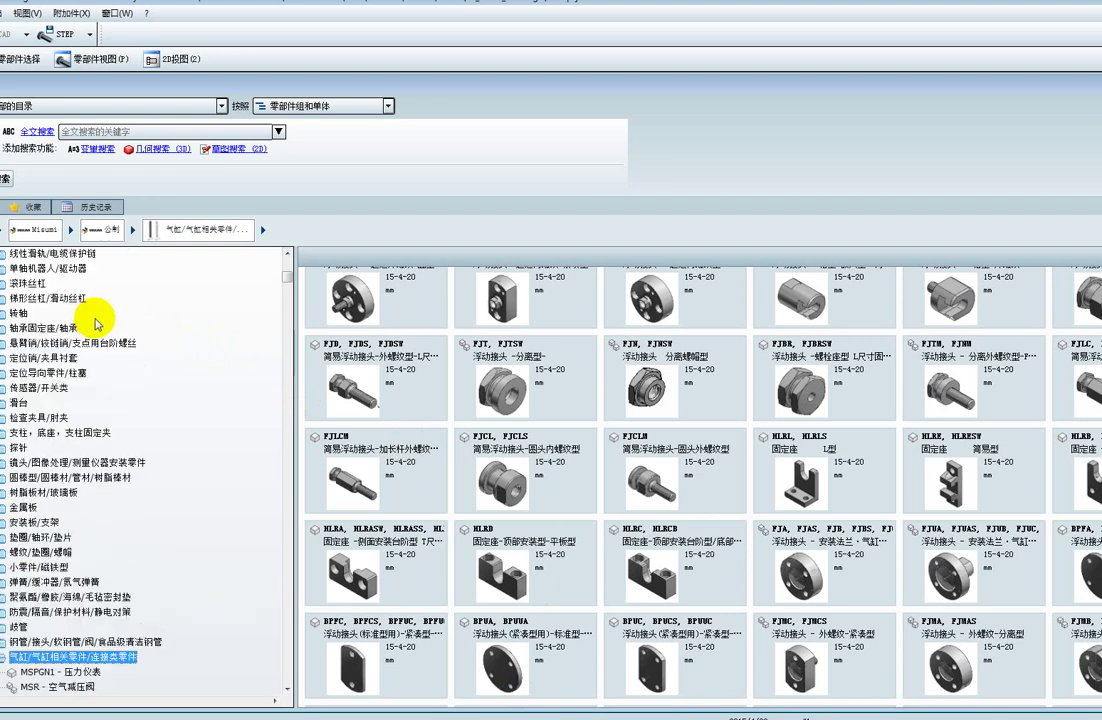
pyautogui.scroll(3, 90, 325)
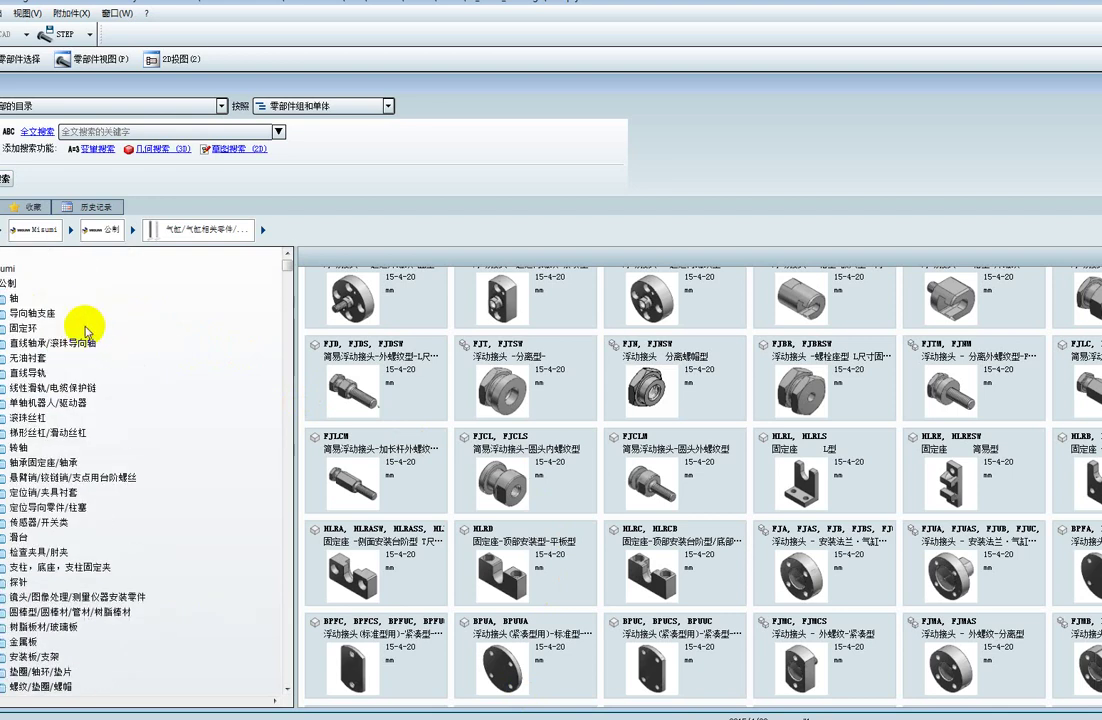
pyautogui.click(42, 342)
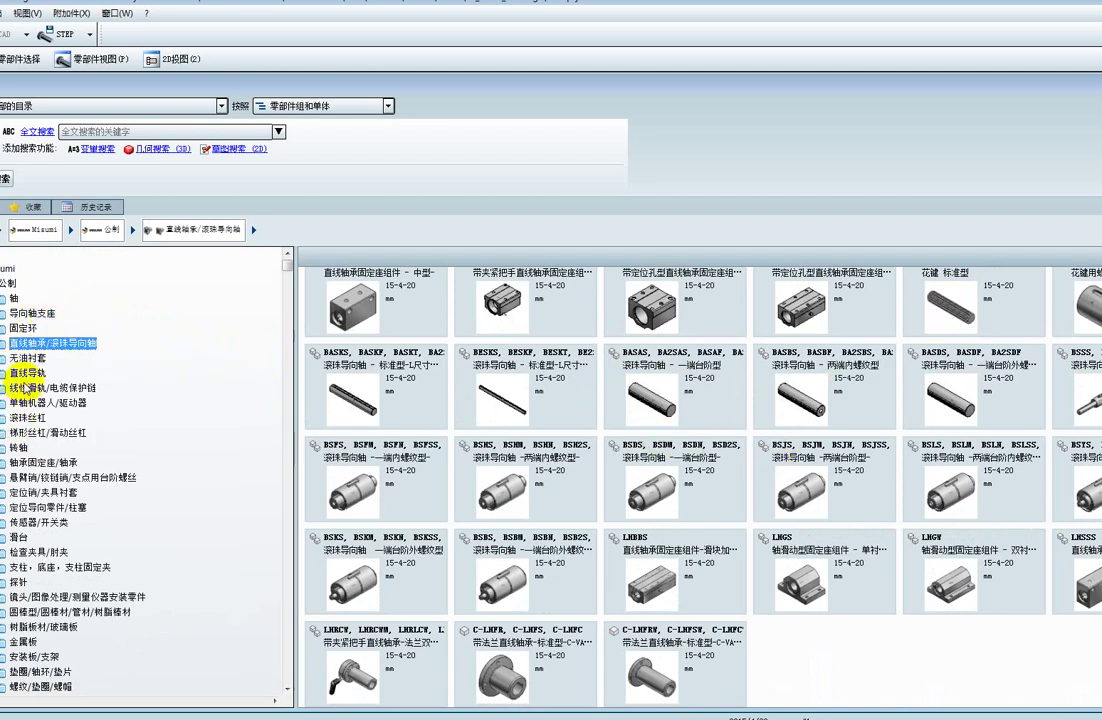
pyautogui.click(28, 372)
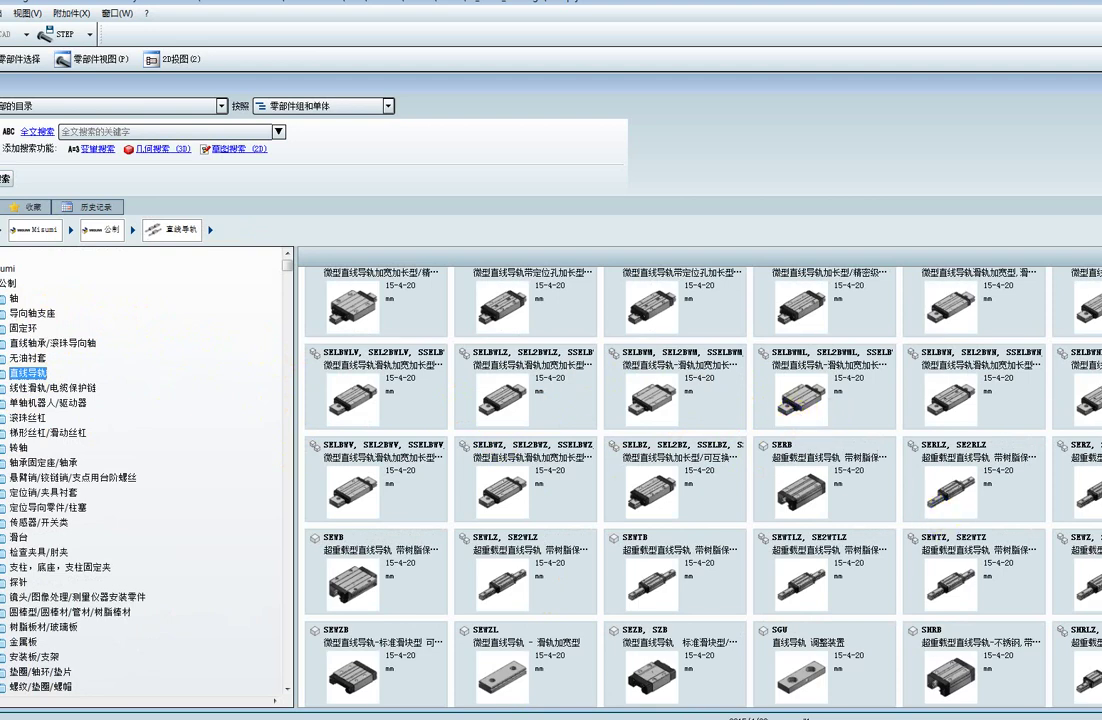
# Narrow the linear guide listing to the SRZL guide family.
pyautogui.scroll(-2, 970, 432)
pyautogui.scroll(-2, 970, 432)
pyautogui.scroll(-2, 970, 432)
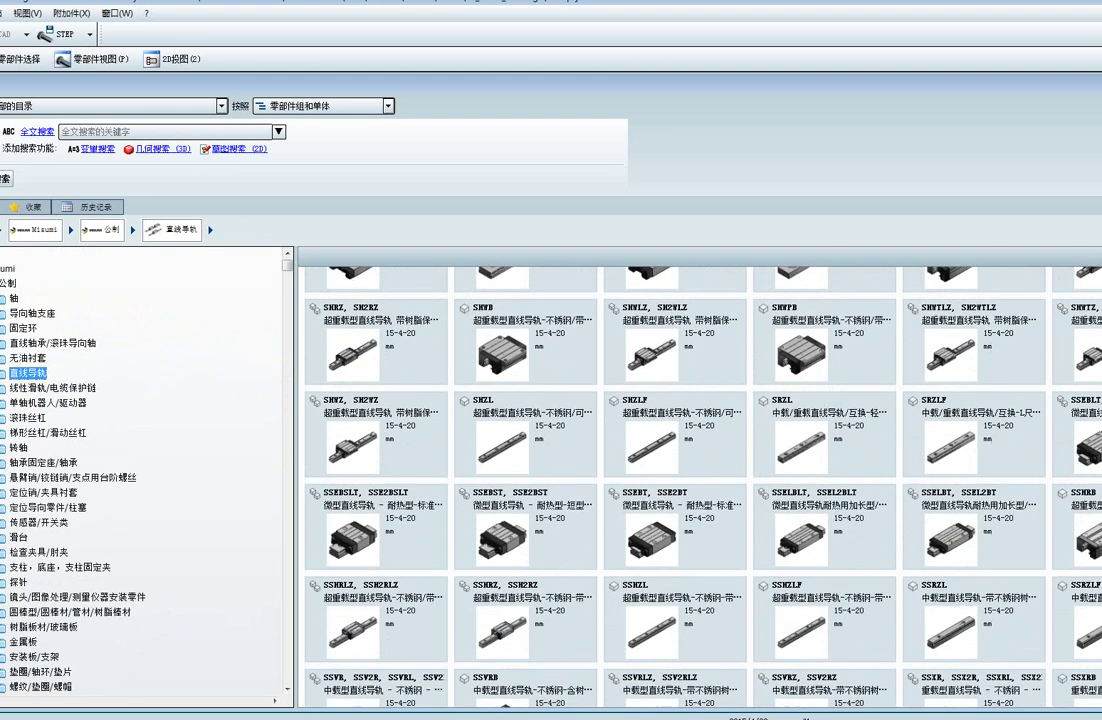
pyautogui.click(800, 446)
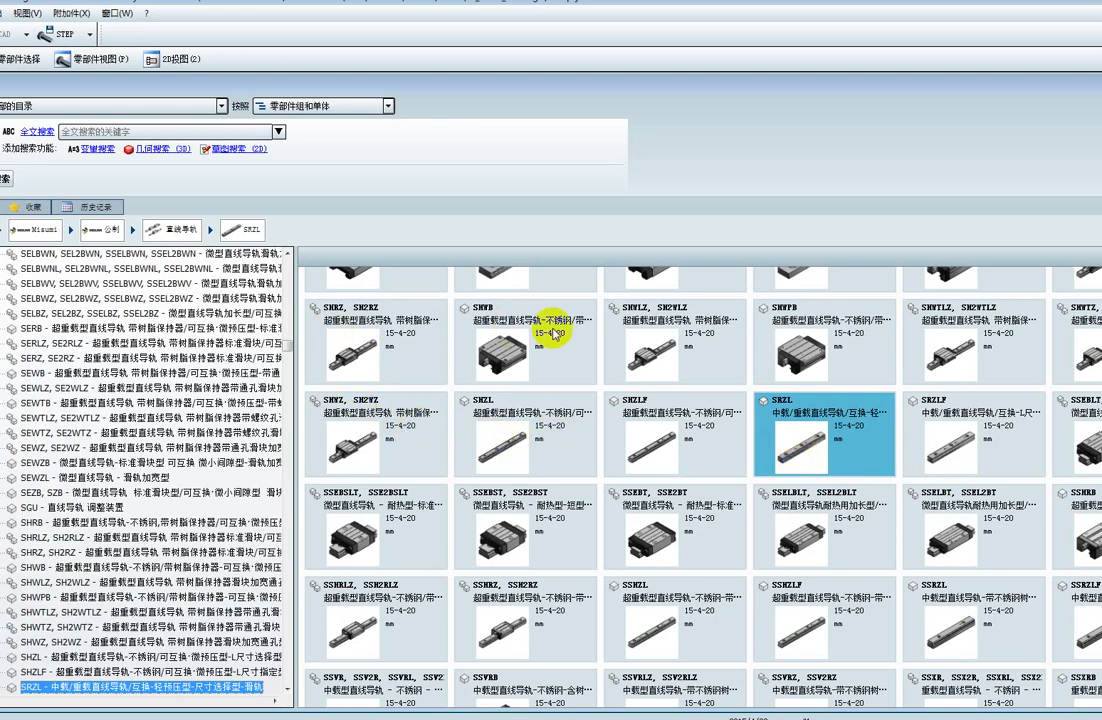
pyautogui.scroll(3, 955, 412)
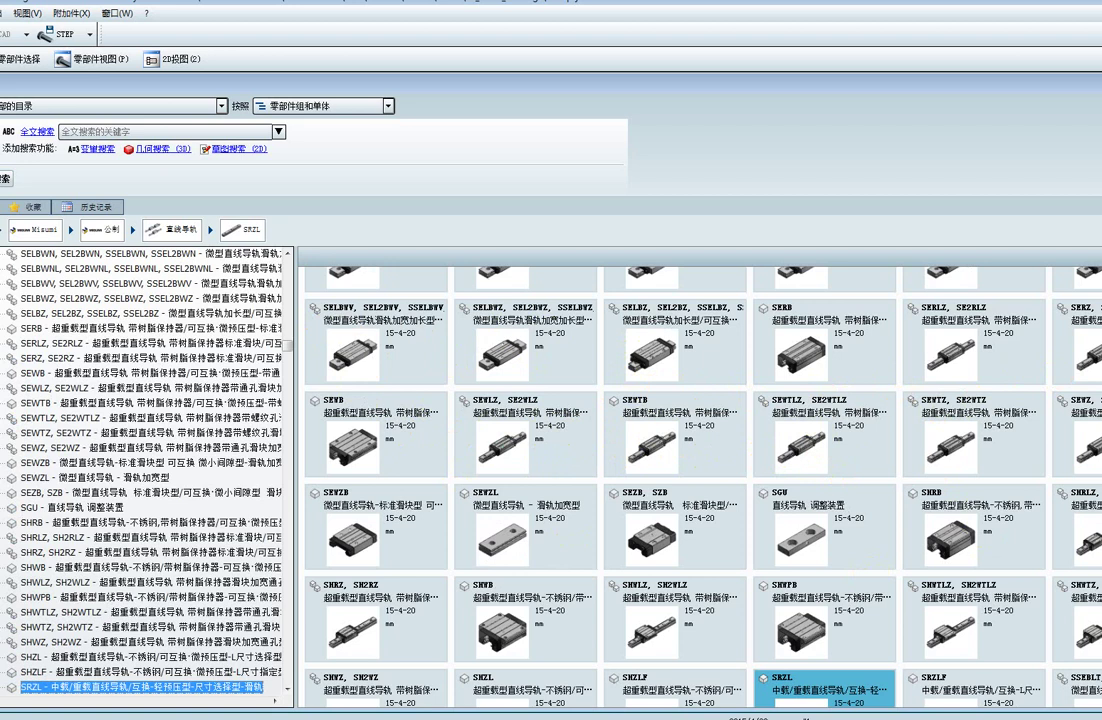
pyautogui.scroll(1, 700, 480)
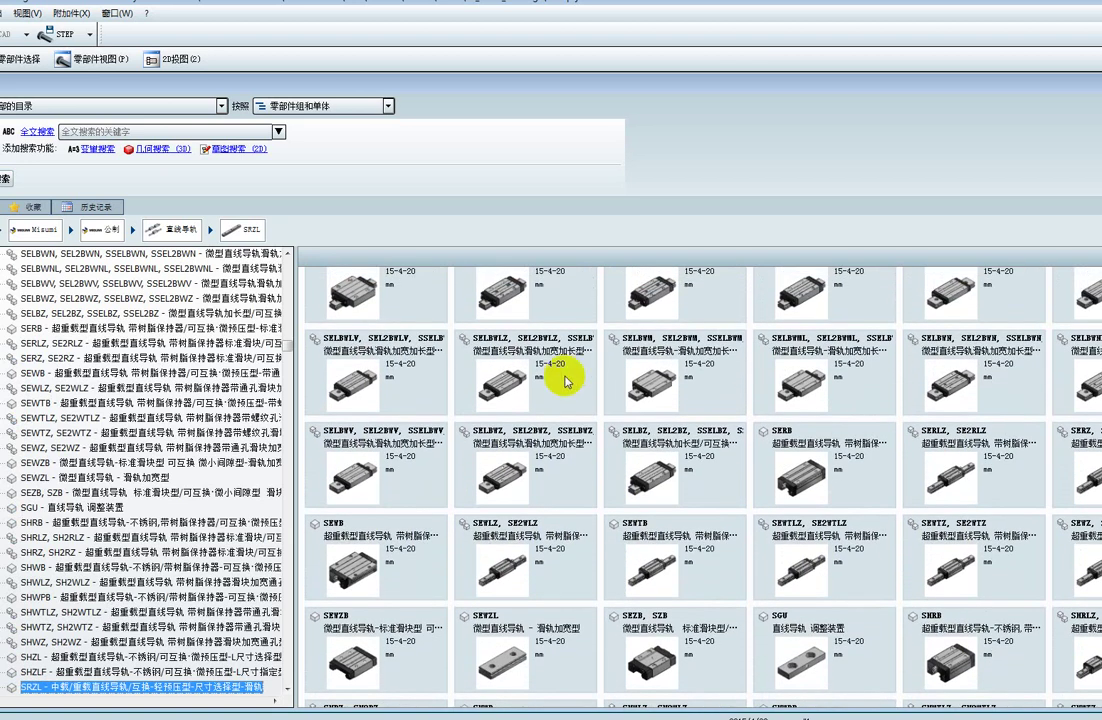
# Open the SEWTB30 guide block and orbit its 3D model toward the end face and top.
pyautogui.doubleClick(657, 570)
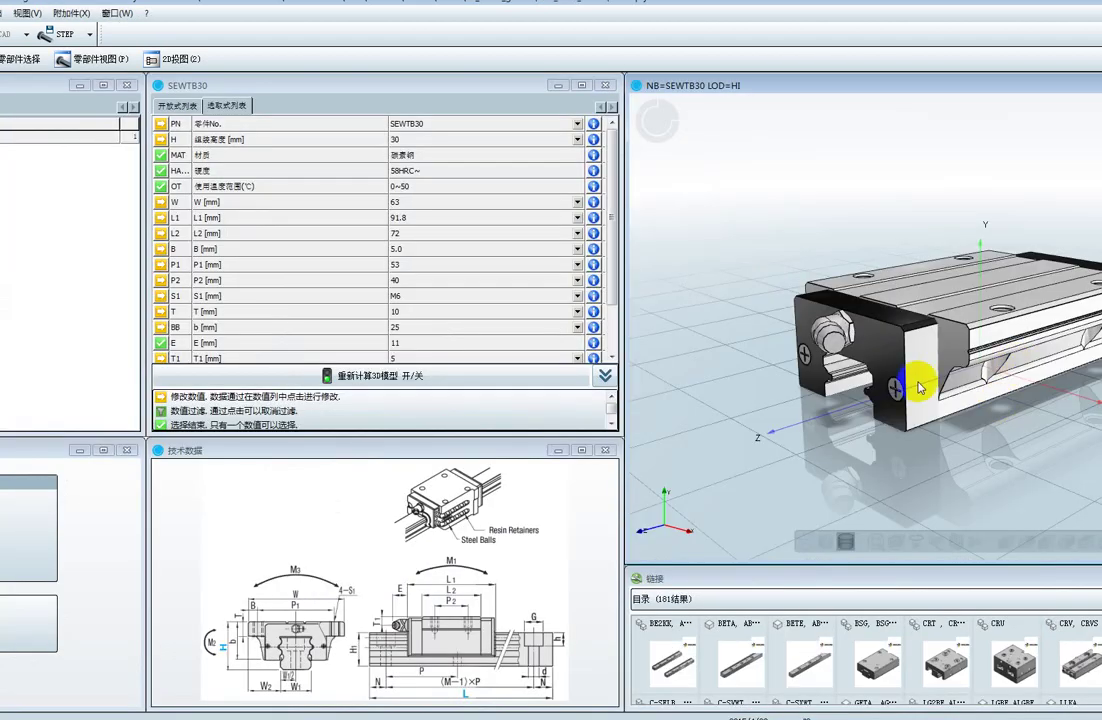
pyautogui.moveTo(1009, 352)
pyautogui.mouseDown()
pyautogui.moveTo(1015, 383)
pyautogui.moveTo(930, 359)
pyautogui.mouseUp()
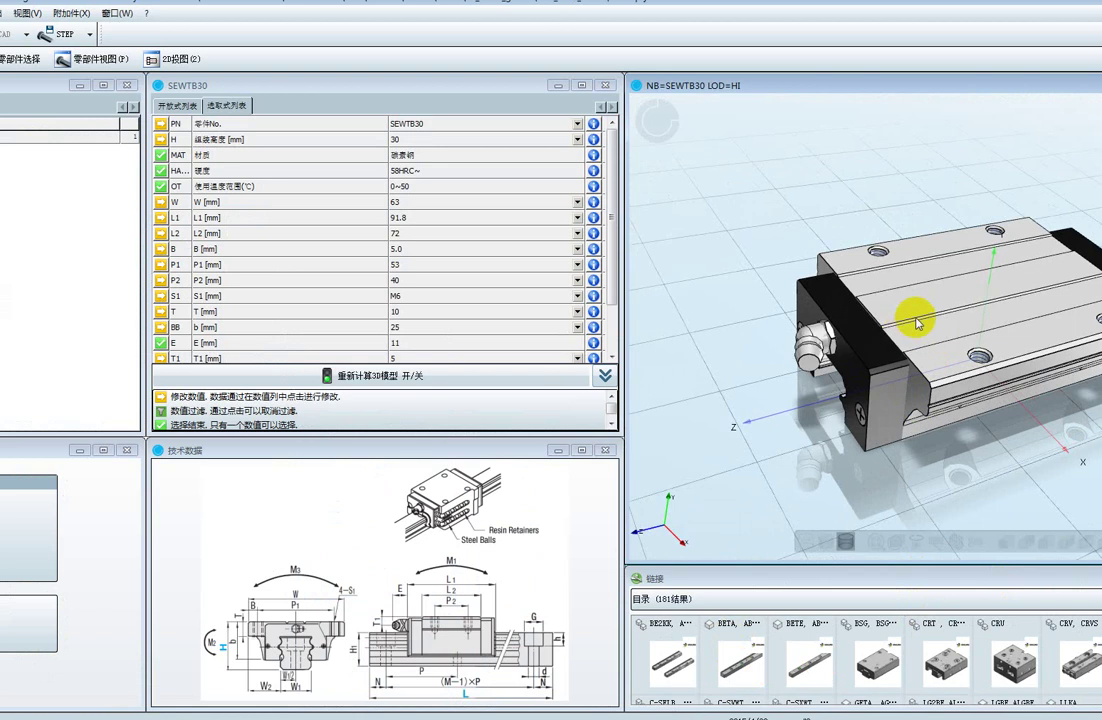
pyautogui.moveTo(912, 322); pyautogui.dragTo(930, 290)
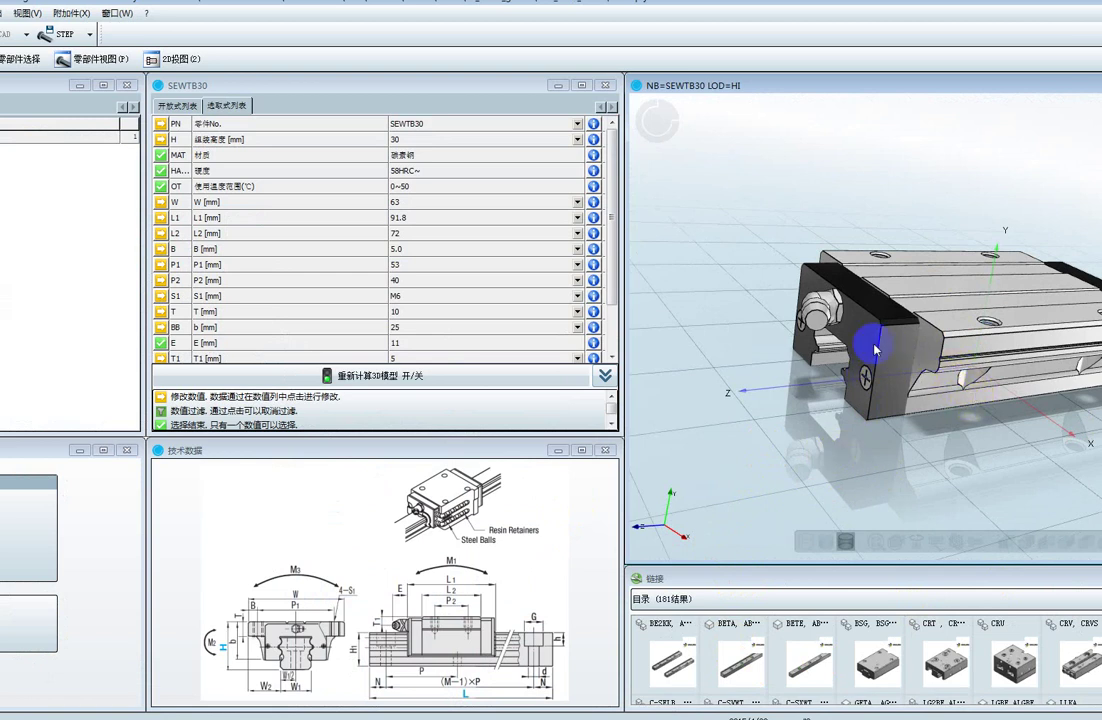
pyautogui.moveTo(905, 364)
pyautogui.mouseDown()
pyautogui.moveTo(875, 388)
pyautogui.moveTo(893, 381)
pyautogui.mouseUp()
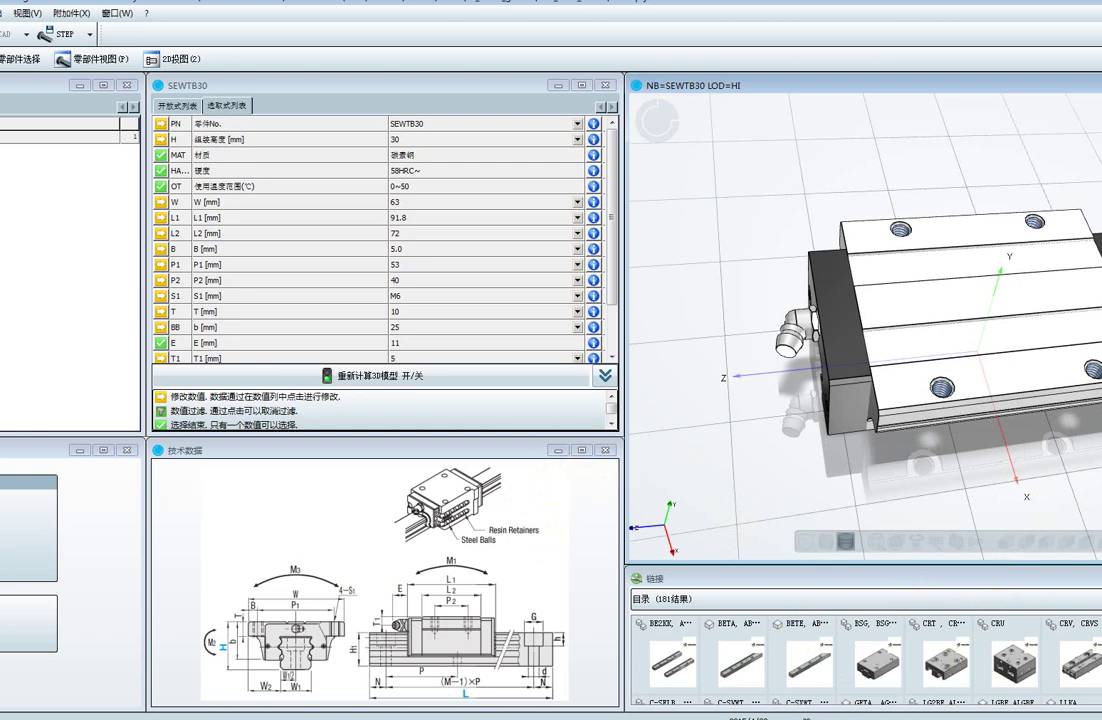
# Select the LLT linked item and orbit the block to a steep end-on view.
pyautogui.scroll(-5, 865, 660)
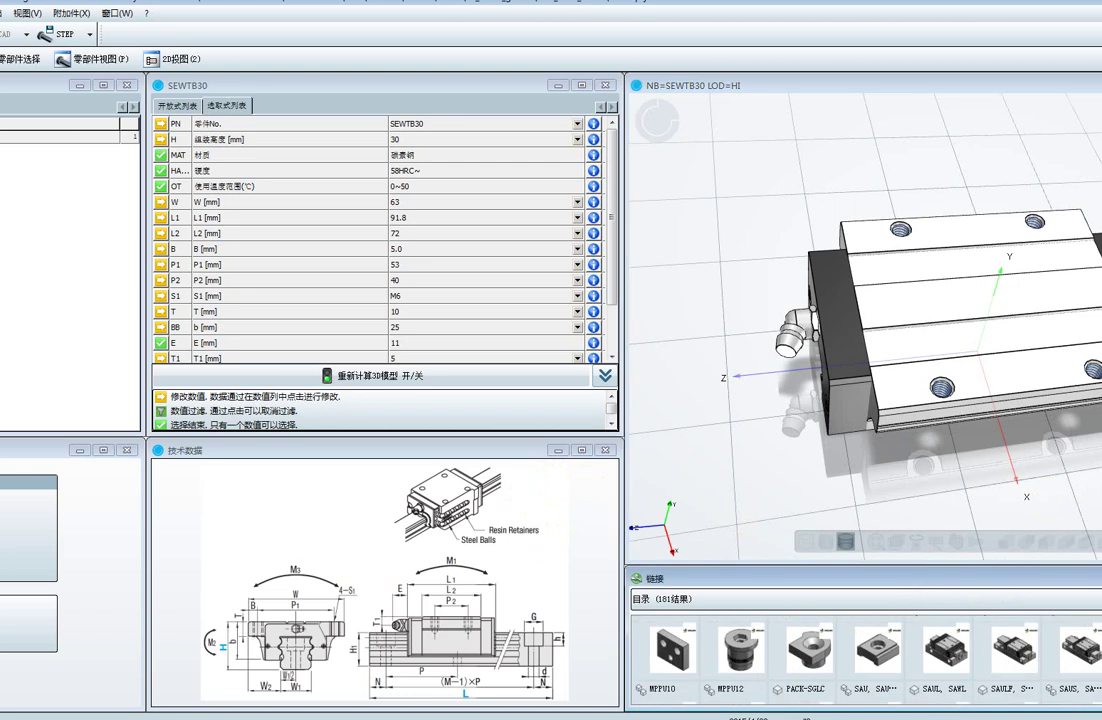
pyautogui.scroll(-3, 865, 655)
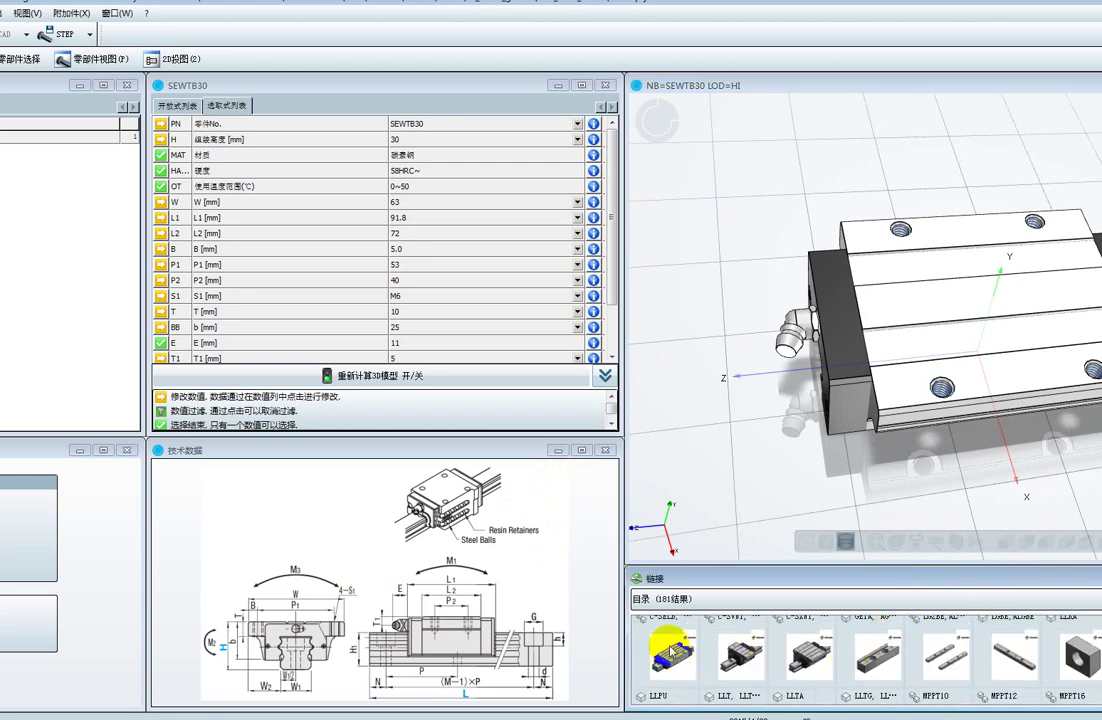
pyautogui.click(738, 660)
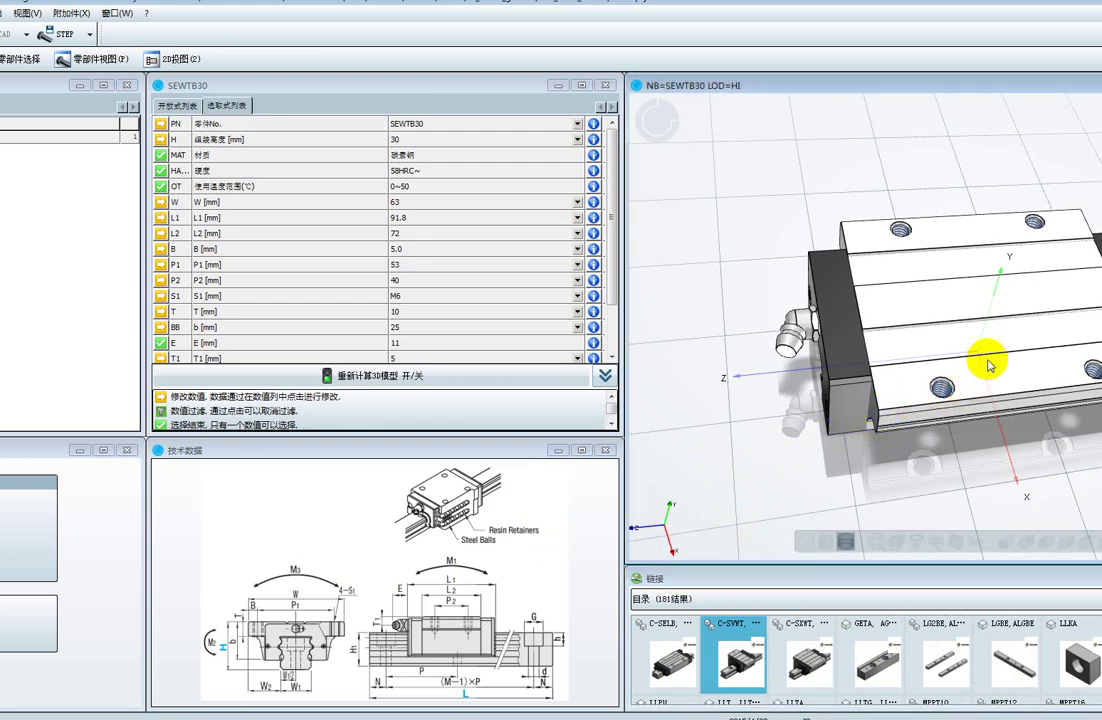
pyautogui.moveTo(908, 344)
pyautogui.mouseDown()
pyautogui.moveTo(947, 315)
pyautogui.moveTo(1017, 323)
pyautogui.moveTo(1028, 438)
pyautogui.moveTo(1000, 500)
pyautogui.mouseUp()
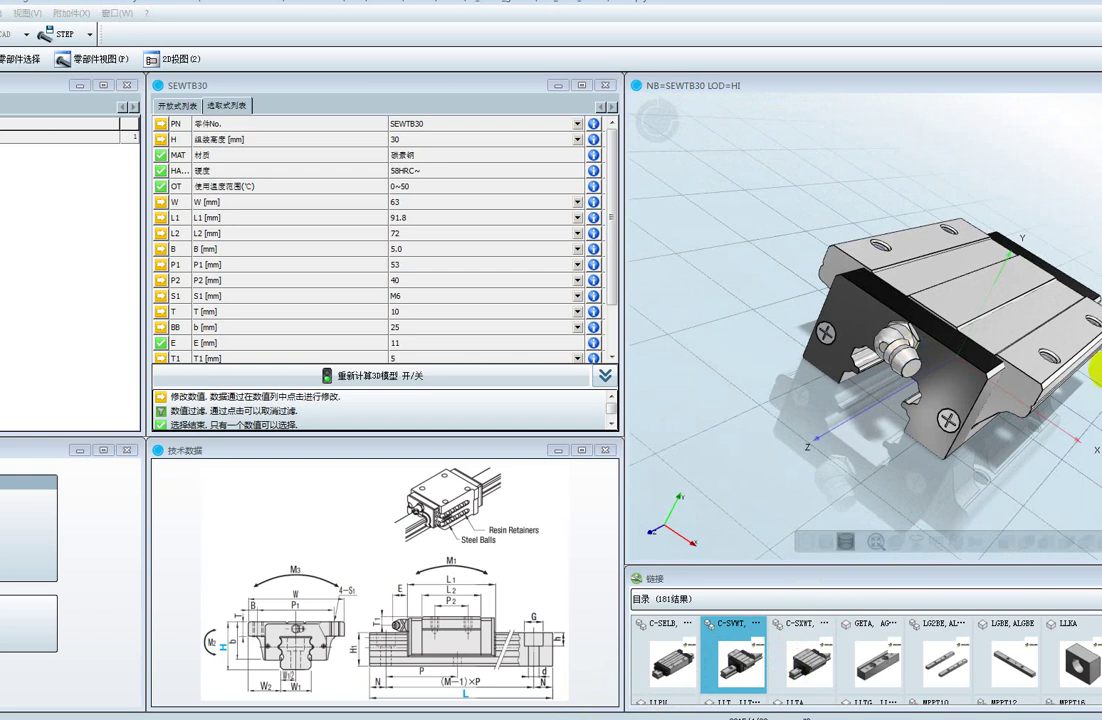
# Open the linked LG2BE24-160-10 rails and orbit the 3D model to reveal their mounting holes.
pyautogui.click(955, 668)
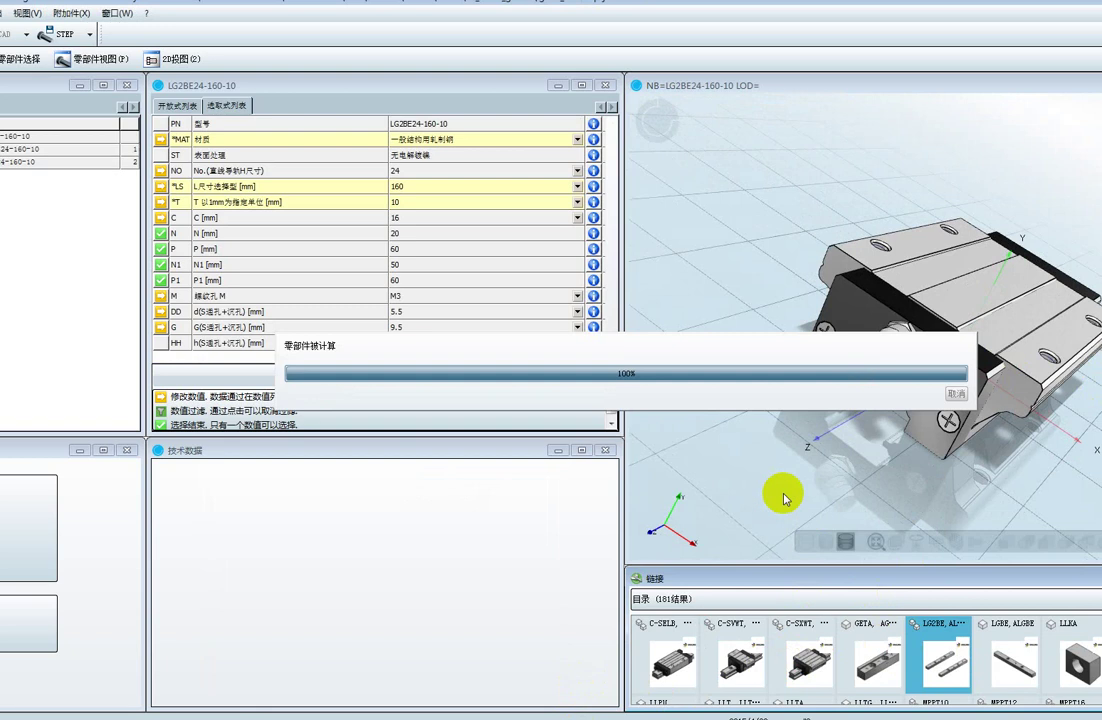
pyautogui.moveTo(950, 395)
pyautogui.mouseDown()
pyautogui.moveTo(974, 401)
pyautogui.moveTo(878, 310)
pyautogui.moveTo(938, 401)
pyautogui.moveTo(829, 428)
pyautogui.mouseUp()
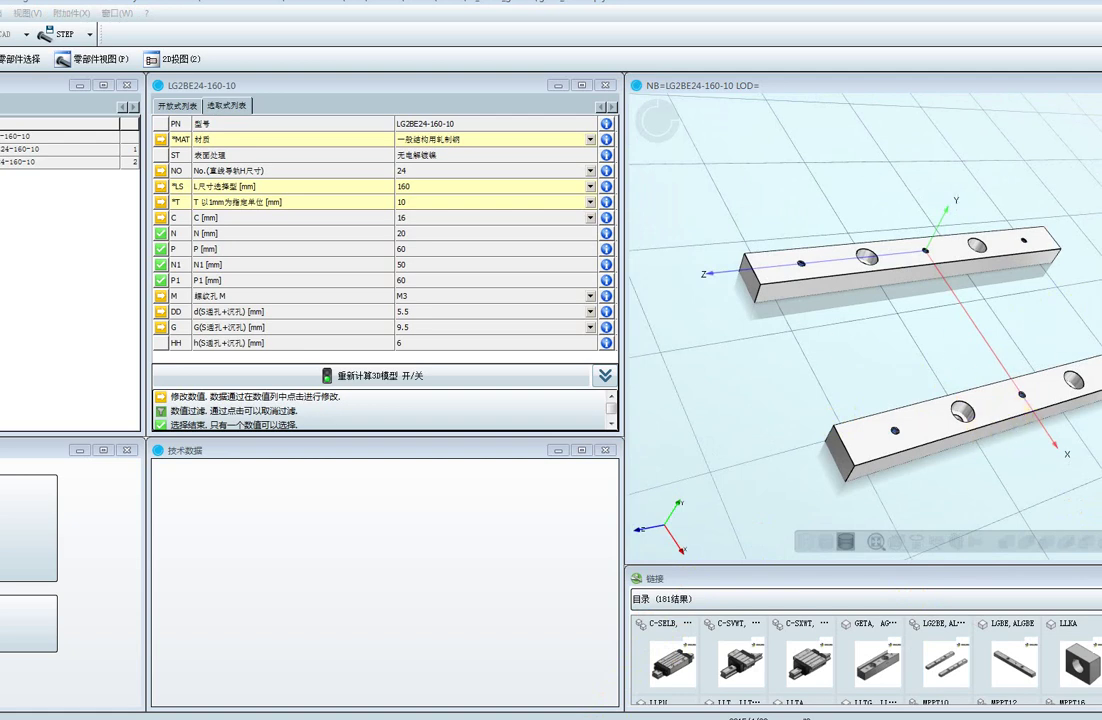
pyautogui.moveTo(947, 438)
pyautogui.mouseDown()
pyautogui.moveTo(927, 406)
pyautogui.moveTo(922, 338)
pyautogui.mouseUp()
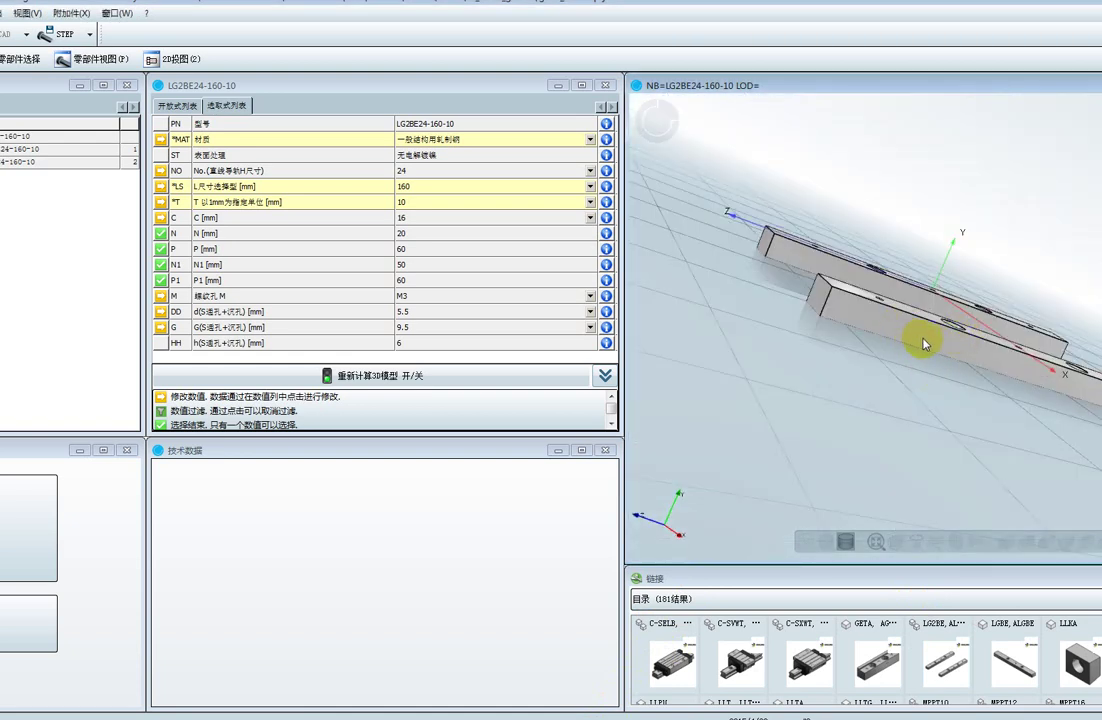
pyautogui.moveTo(912, 331)
pyautogui.mouseDown()
pyautogui.moveTo(866, 344)
pyautogui.moveTo(849, 364)
pyautogui.mouseUp()
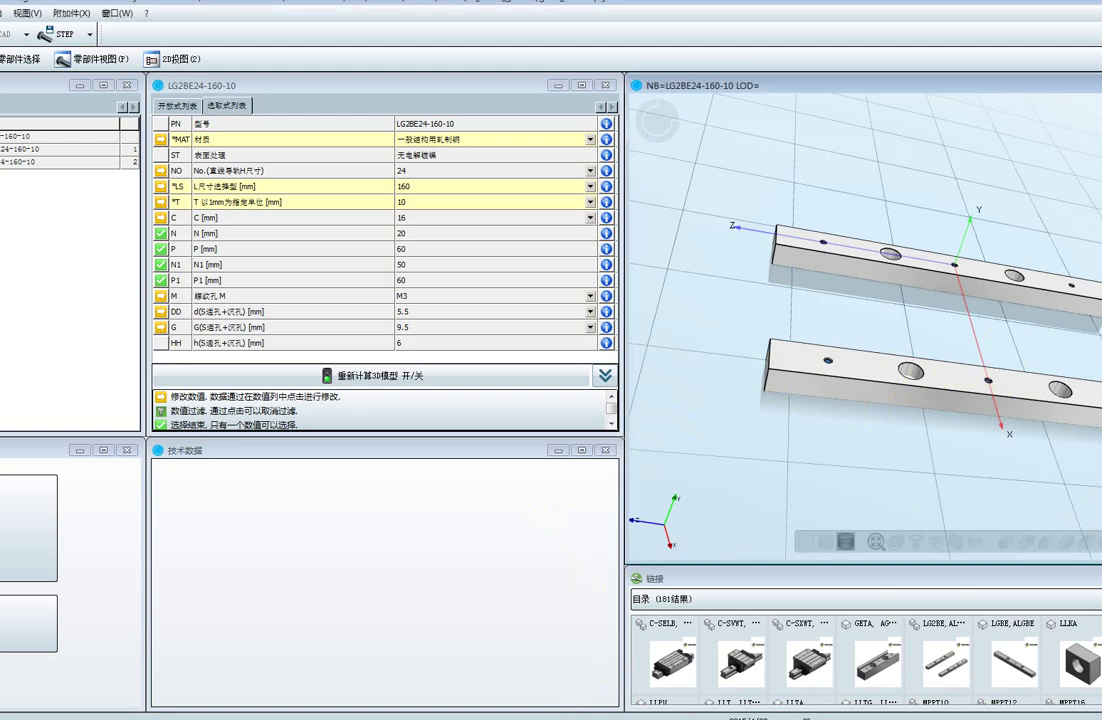
# Return to the ZHOSEN catalogue PDF and page past the SBEE slide-unit table.
pyautogui.click(529, 716)
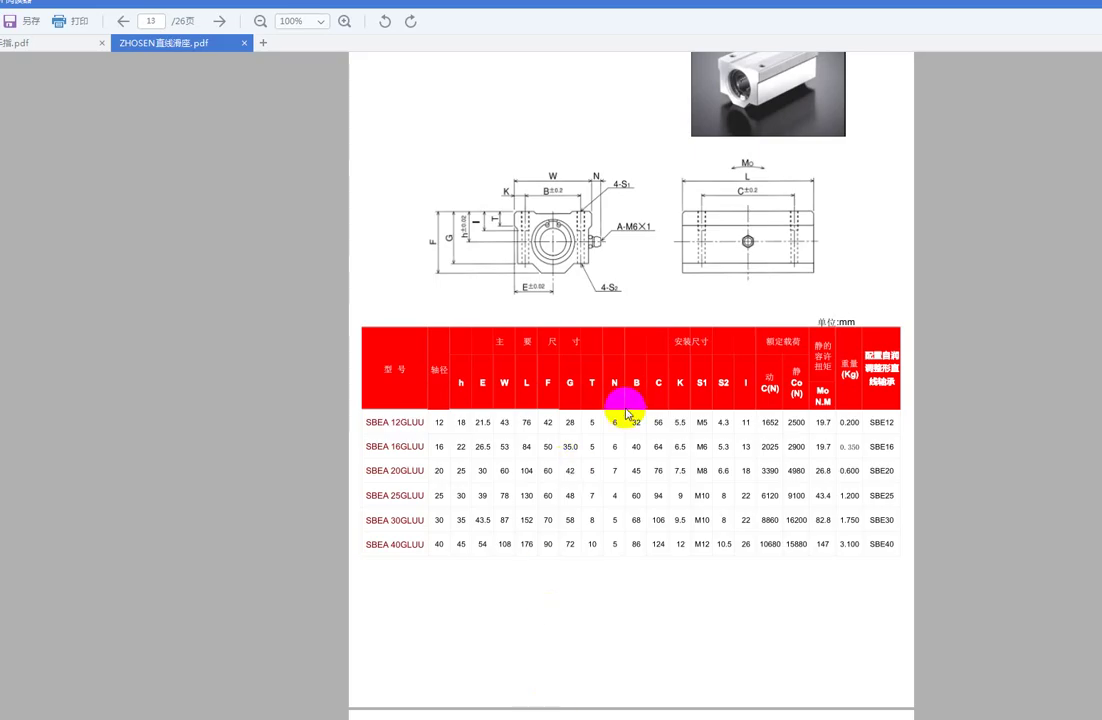
pyautogui.scroll(-3, 640, 420)
pyautogui.scroll(-3, 648, 438)
pyautogui.scroll(-5, 647, 435)
pyautogui.scroll(-2, 647, 435)
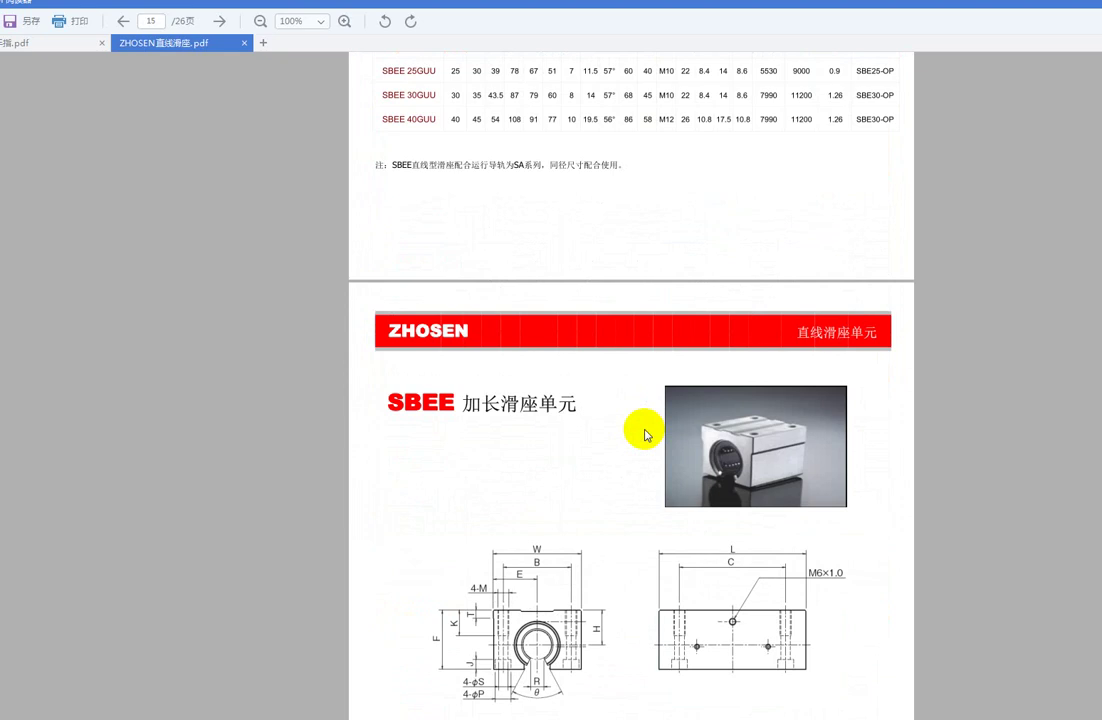
pyautogui.scroll(-1, 643, 432)
pyautogui.scroll(-3, 630, 415)
pyautogui.scroll(-3, 618, 410)
pyautogui.scroll(3, 614, 413)
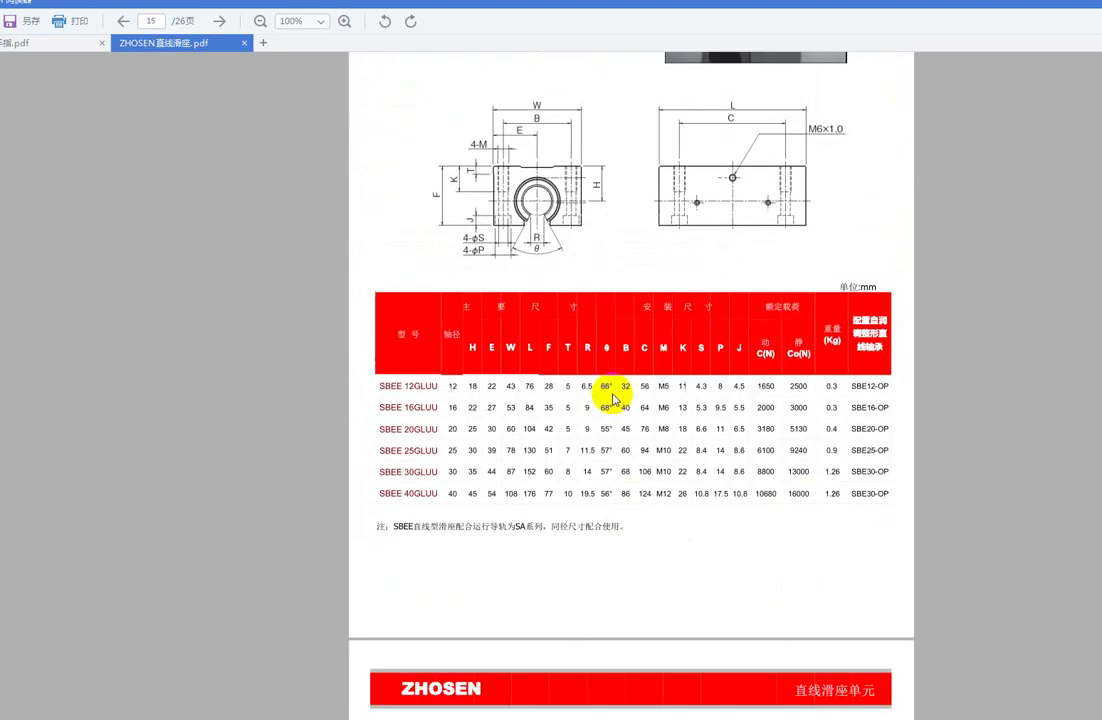
pyautogui.scroll(2, 610, 350)
pyautogui.scroll(1, 606, 299)
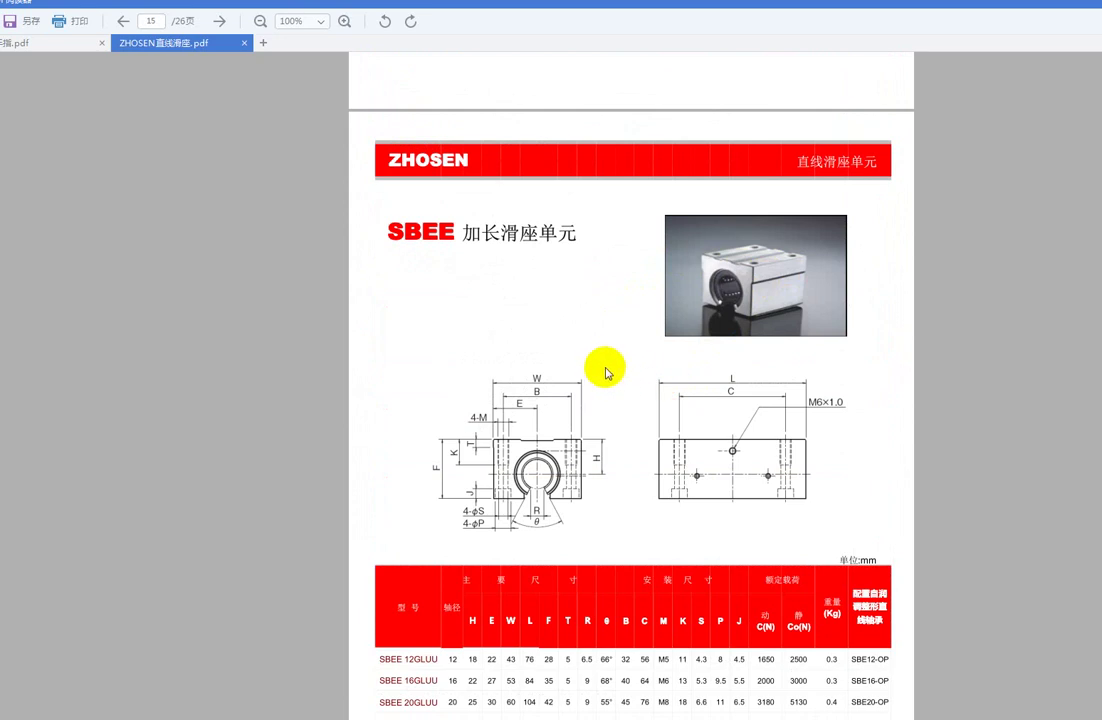
# Continue past the SWA and SWD pages to the SHF shaft support on page 18.
pyautogui.scroll(-3, 630, 428)
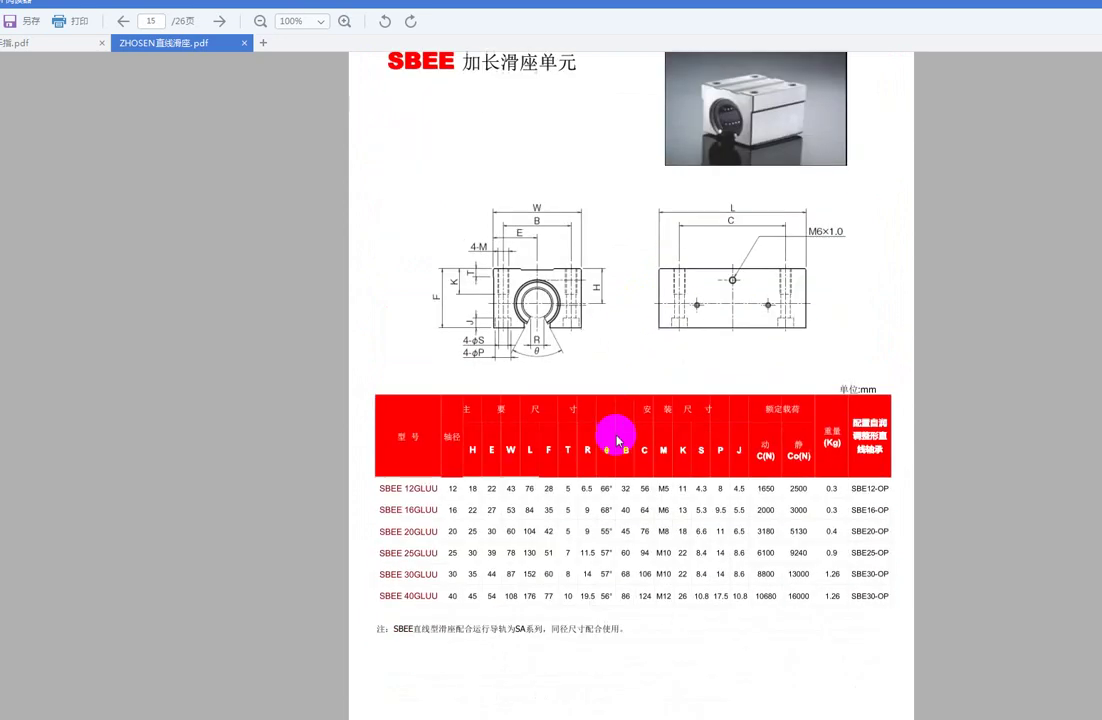
pyautogui.scroll(-3, 627, 428)
pyautogui.scroll(-3, 627, 425)
pyautogui.scroll(-2, 627, 415)
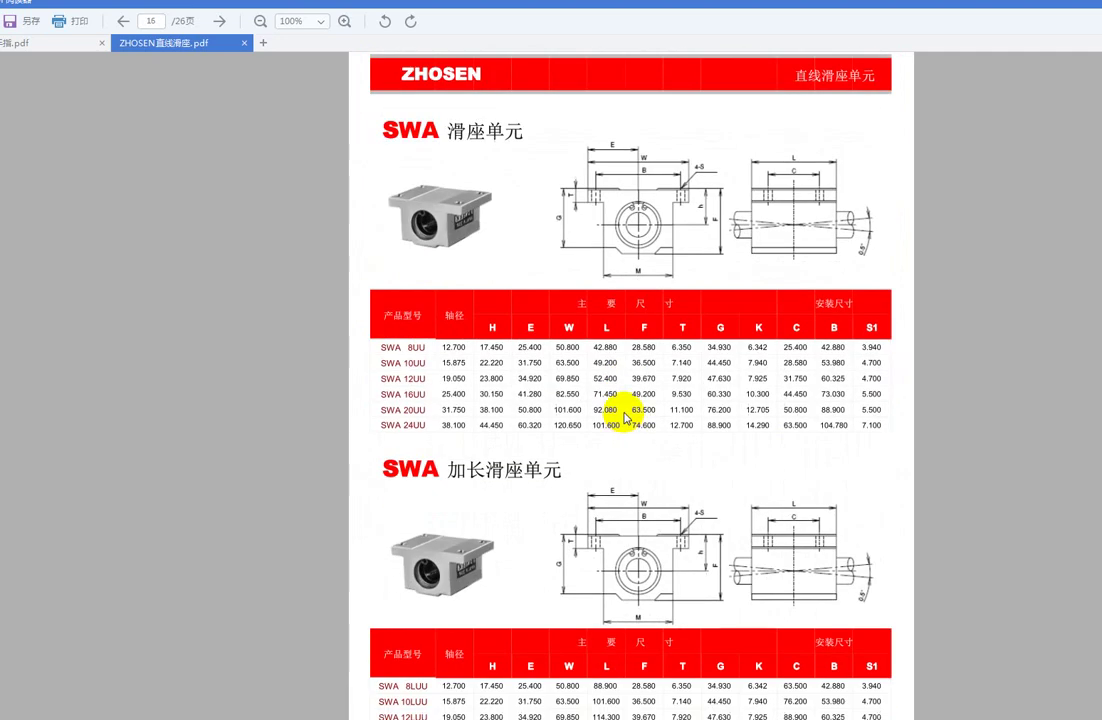
pyautogui.scroll(-2, 626, 406)
pyautogui.scroll(-5, 624, 380)
pyautogui.scroll(-4, 625, 360)
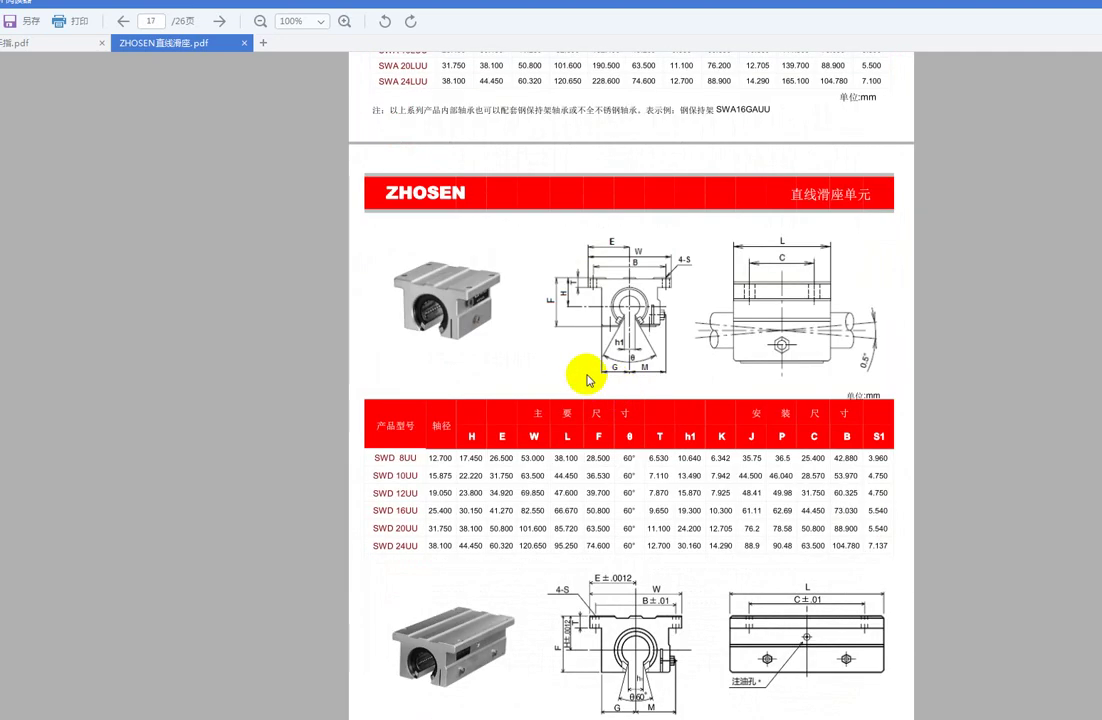
pyautogui.scroll(-4, 570, 392)
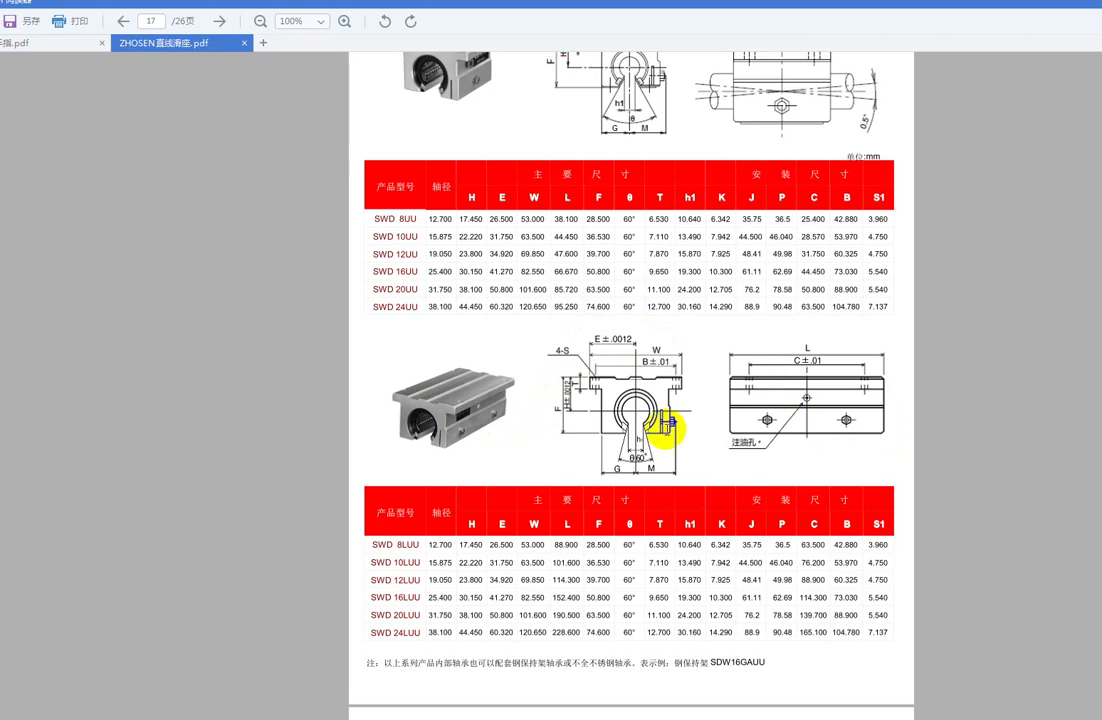
pyautogui.scroll(-7, 650, 435)
pyautogui.scroll(-2, 634, 436)
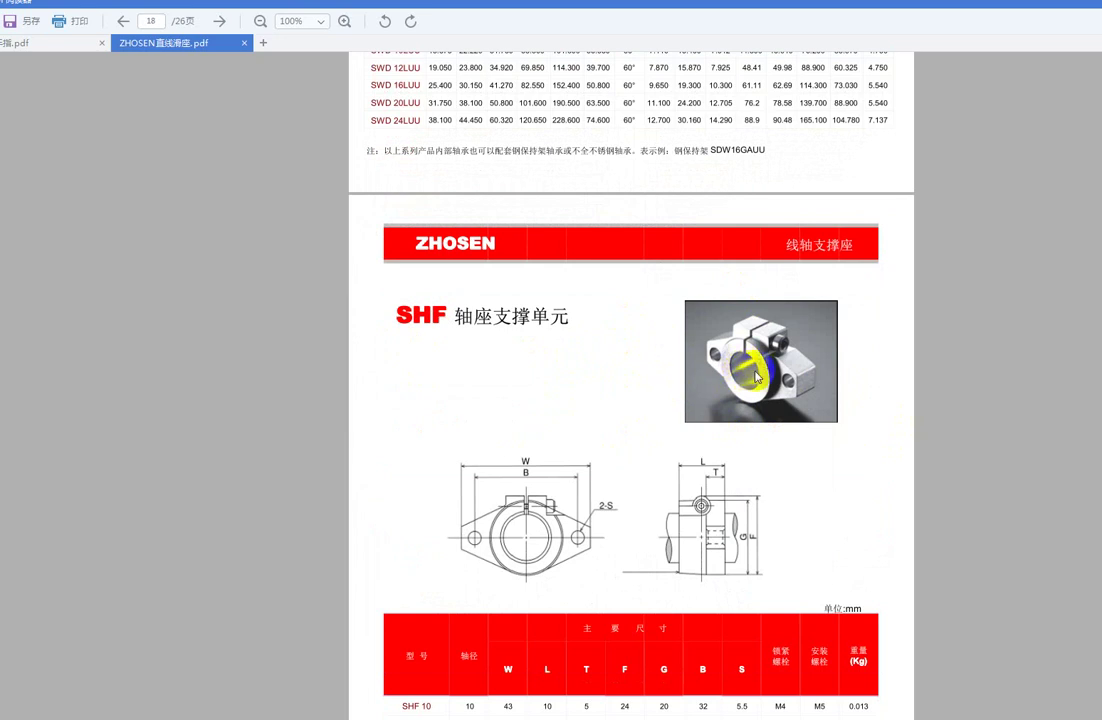
# Scroll ahead to the SK shaft support page and back to compare it with SHF.
pyautogui.scroll(-1, 690, 350)
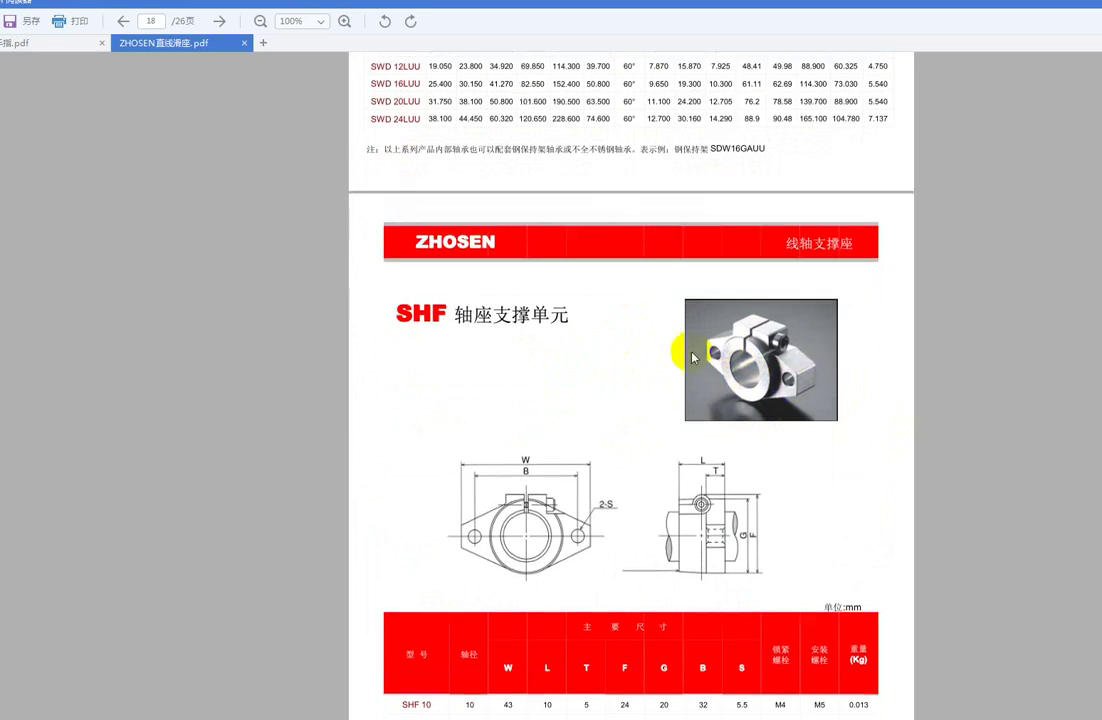
pyautogui.click(784, 372)
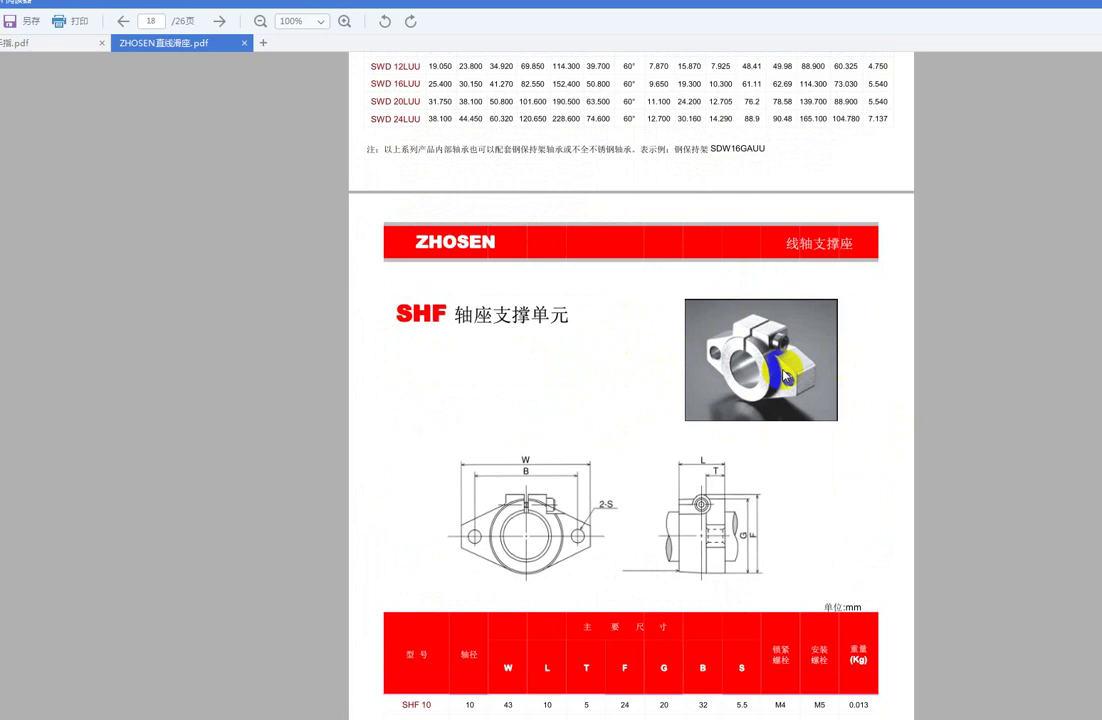
pyautogui.scroll(-2, 622, 423)
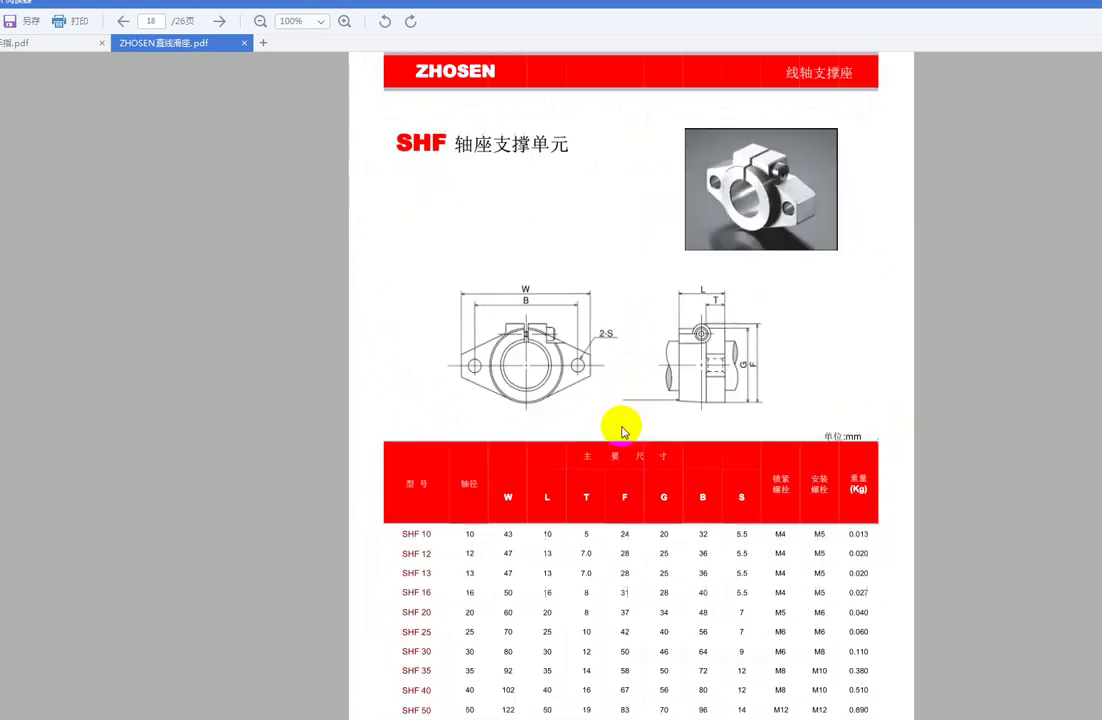
pyautogui.scroll(-3, 618, 430)
pyautogui.scroll(-2, 618, 430)
pyautogui.scroll(-3, 615, 425)
pyautogui.scroll(-1, 600, 420)
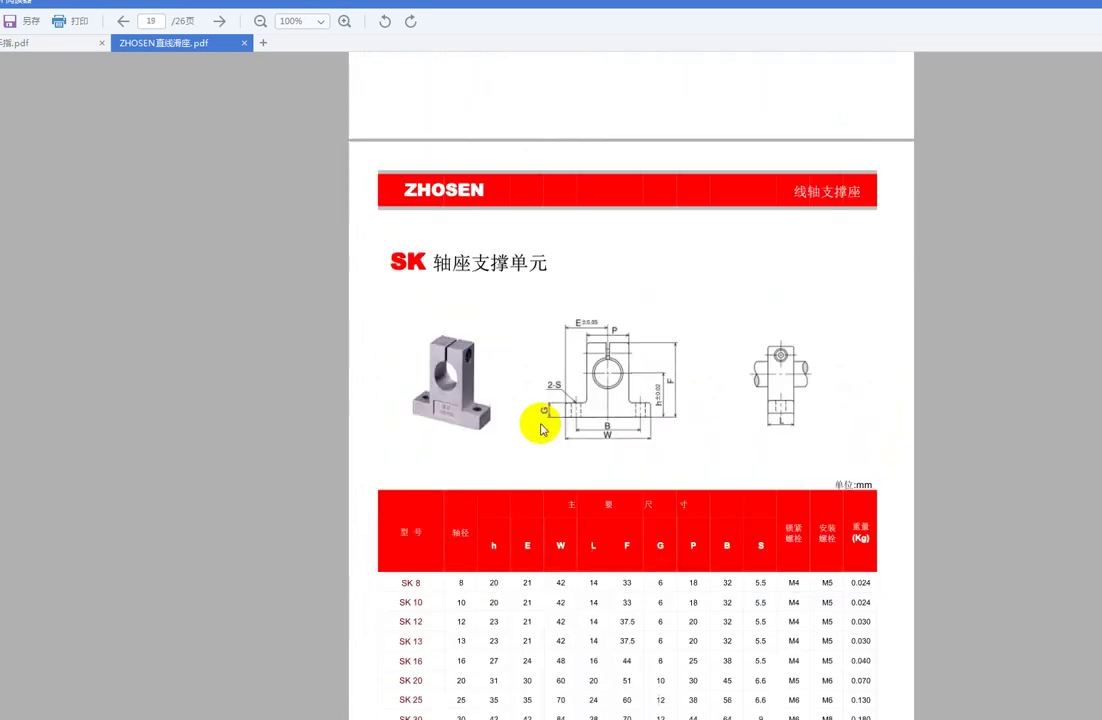
pyautogui.scroll(-1, 530, 400)
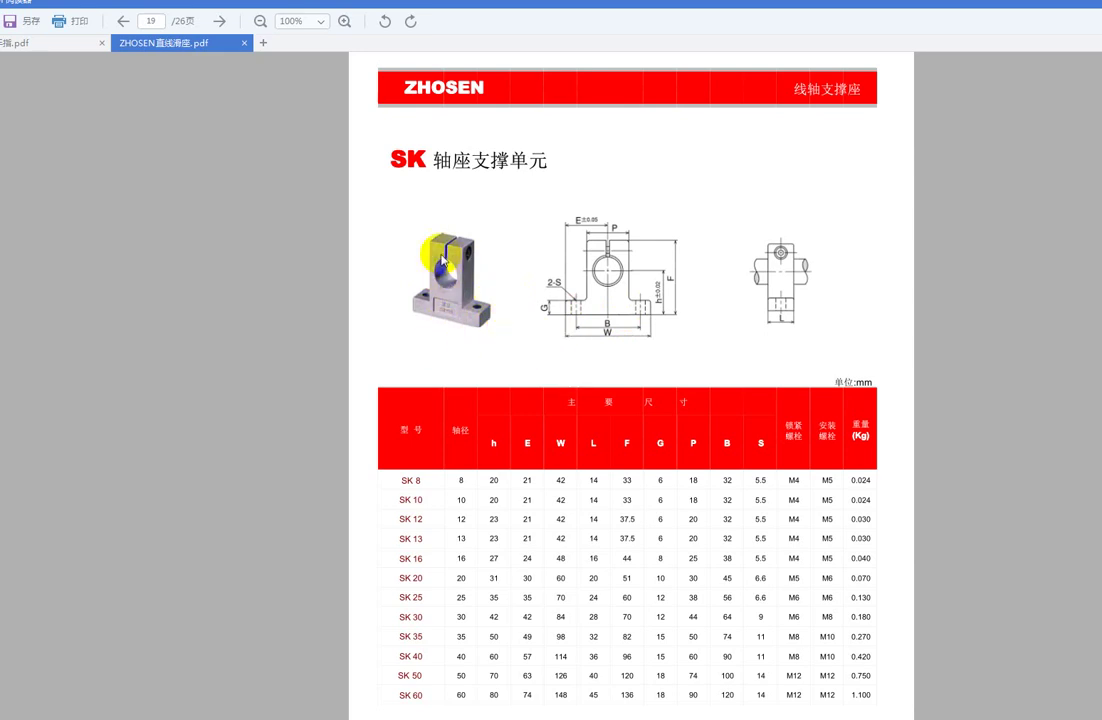
pyautogui.scroll(2, 622, 293)
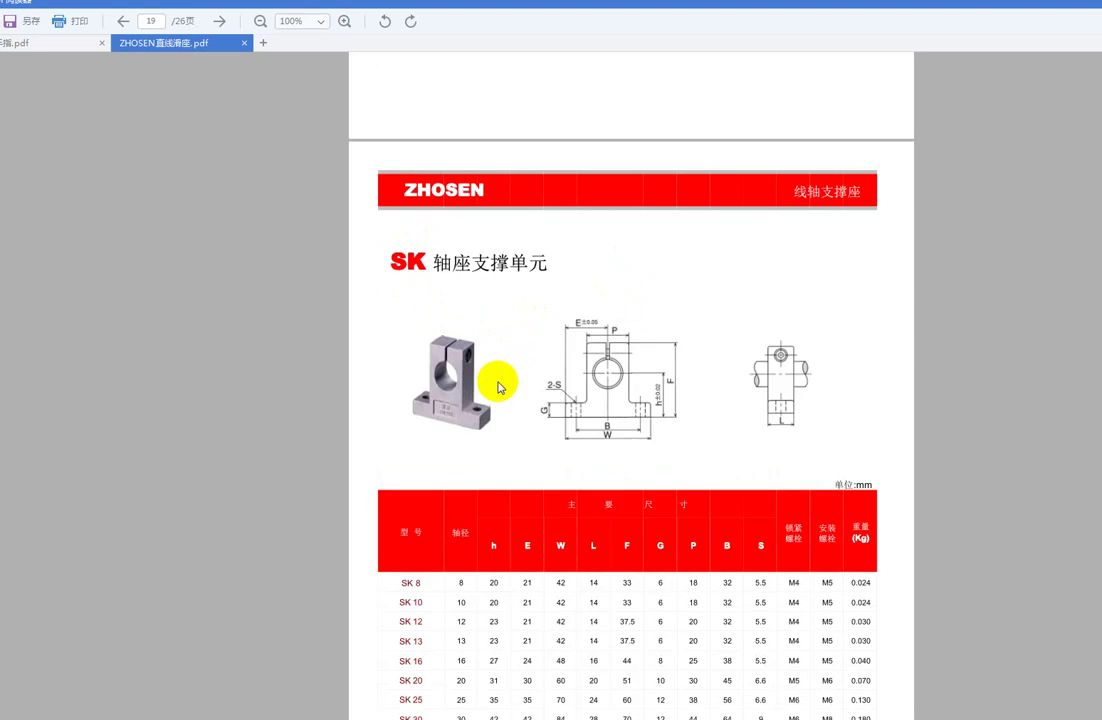
pyautogui.scroll(2, 494, 381)
pyautogui.scroll(2, 524, 430)
pyautogui.scroll(6, 546, 435)
pyautogui.scroll(3, 660, 300)
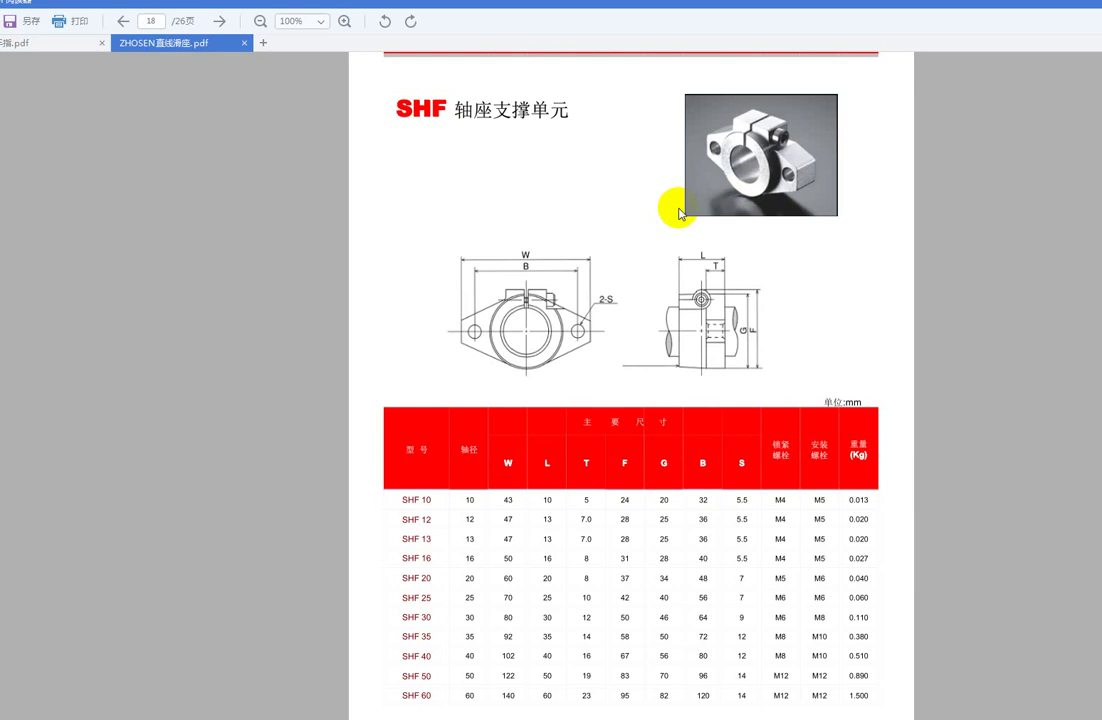
# Scroll down to the SFC shaft-end machining table on page 21.
pyautogui.scroll(-3, 642, 297)
pyautogui.scroll(-7, 642, 297)
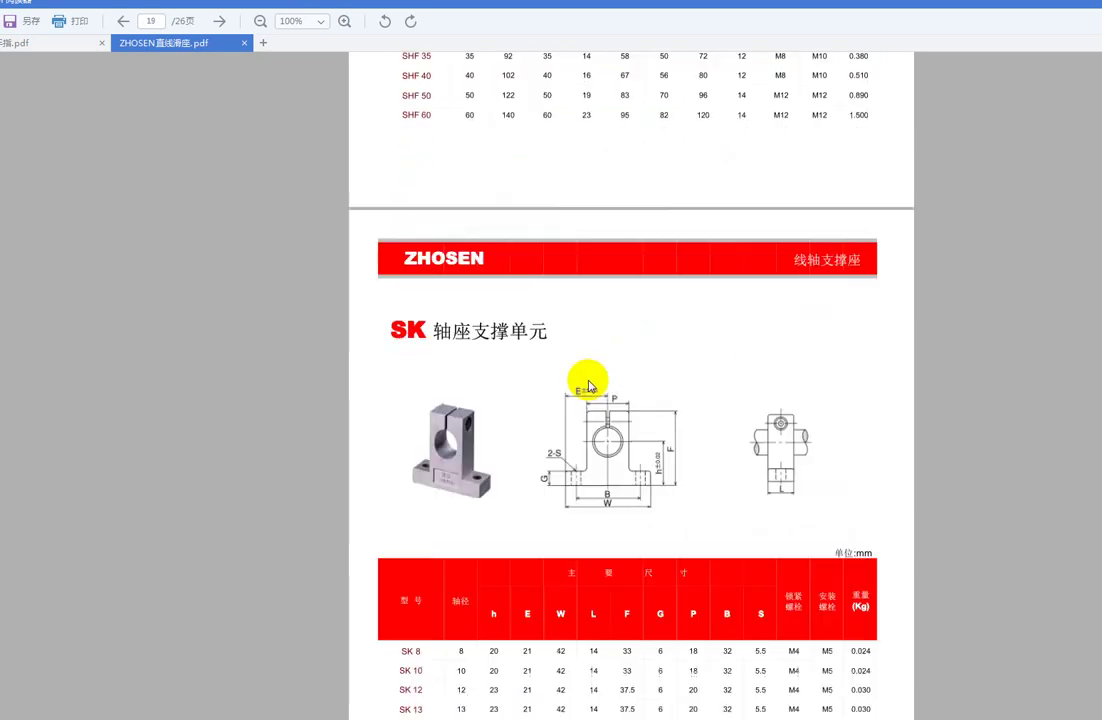
pyautogui.scroll(-3, 585, 376)
pyautogui.scroll(-4, 480, 300)
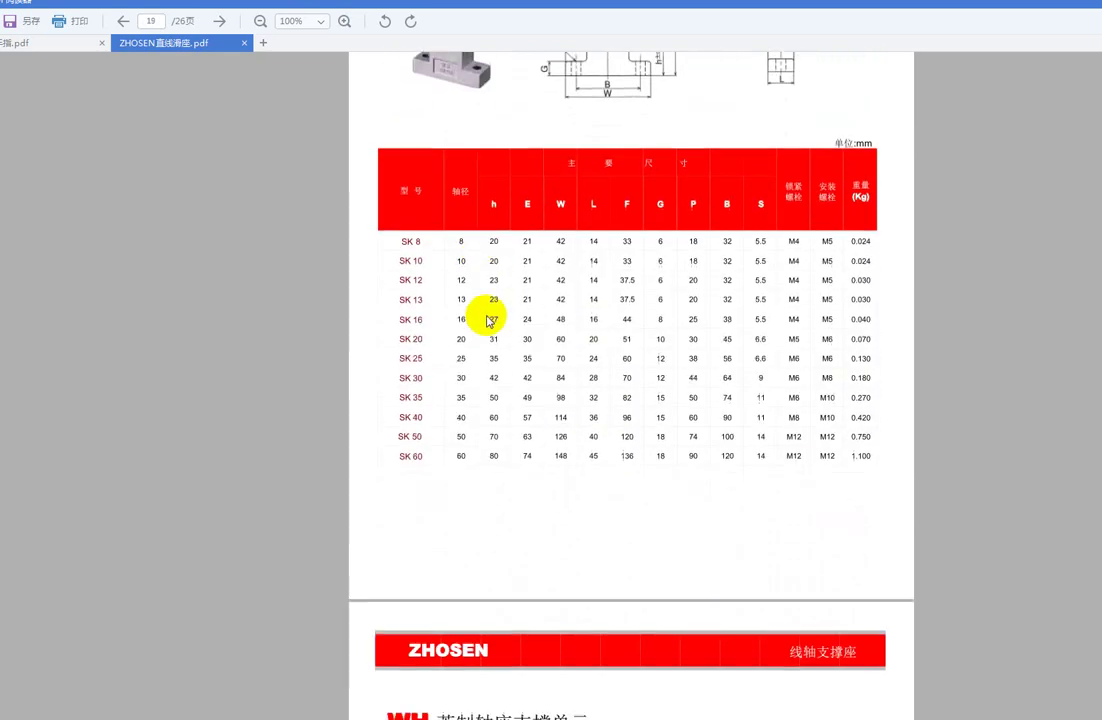
pyautogui.scroll(-7, 493, 311)
pyautogui.scroll(-4, 499, 315)
pyautogui.scroll(-8, 506, 324)
pyautogui.scroll(-5, 509, 327)
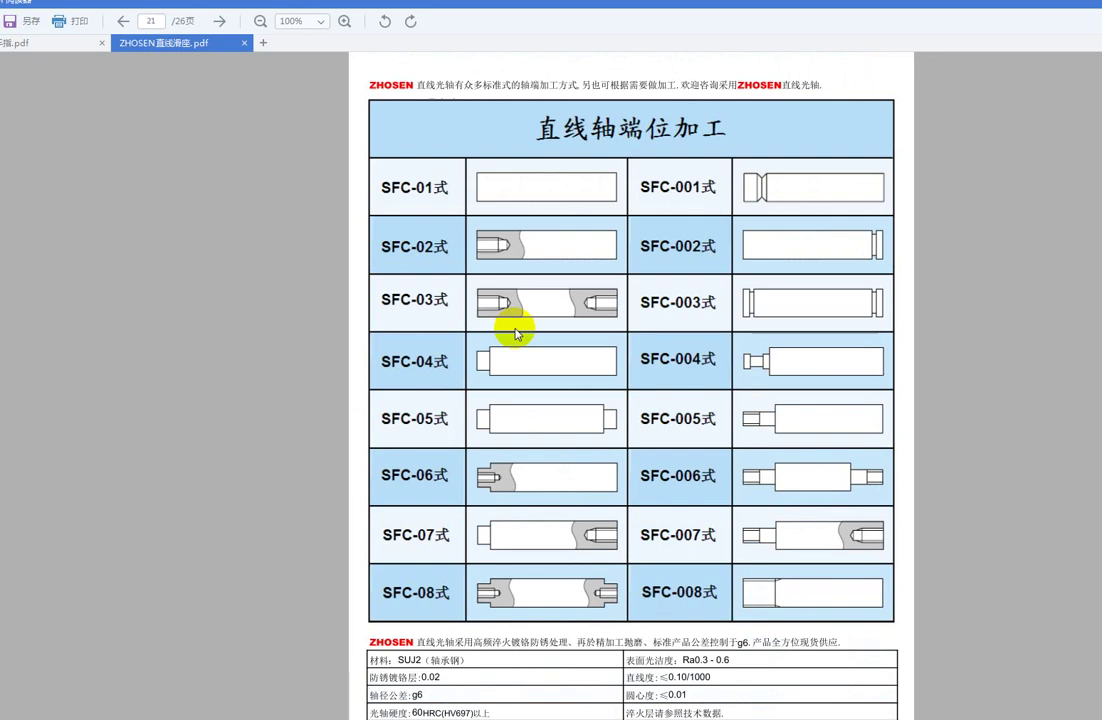
pyautogui.scroll(-3, 515, 327)
pyautogui.scroll(2, 516, 305)
pyautogui.scroll(1, 540, 255)
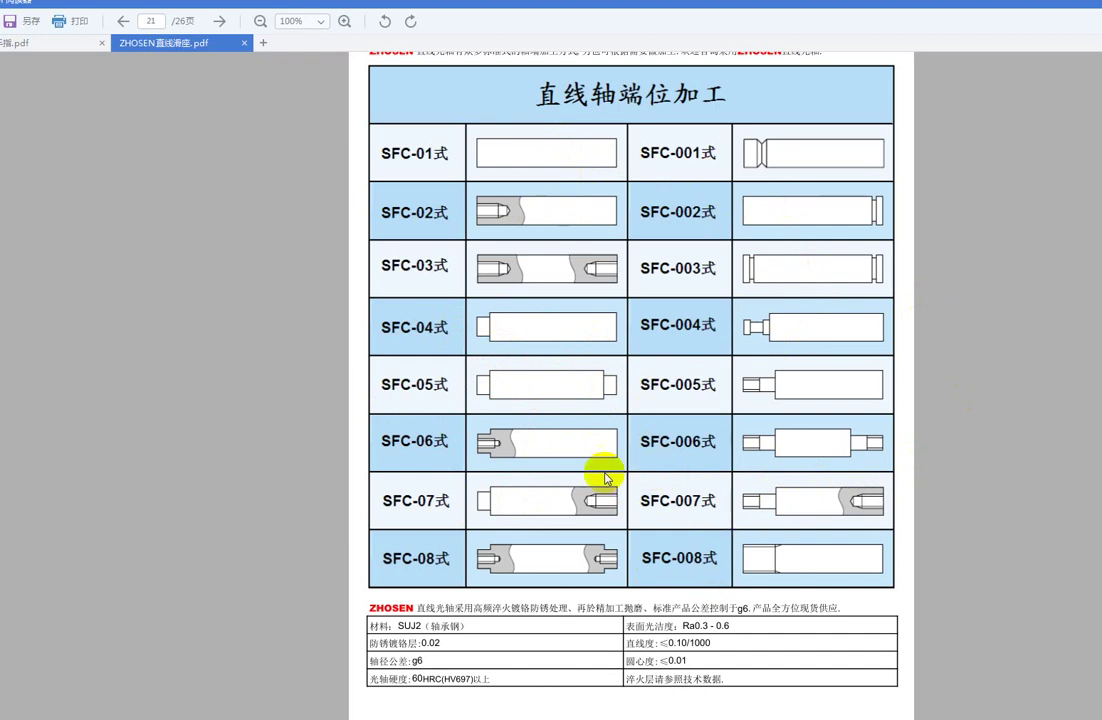
# Scroll to the SN linear shaft tolerance table on page 22.
pyautogui.scroll(-3, 547, 480)
pyautogui.scroll(-4, 545, 470)
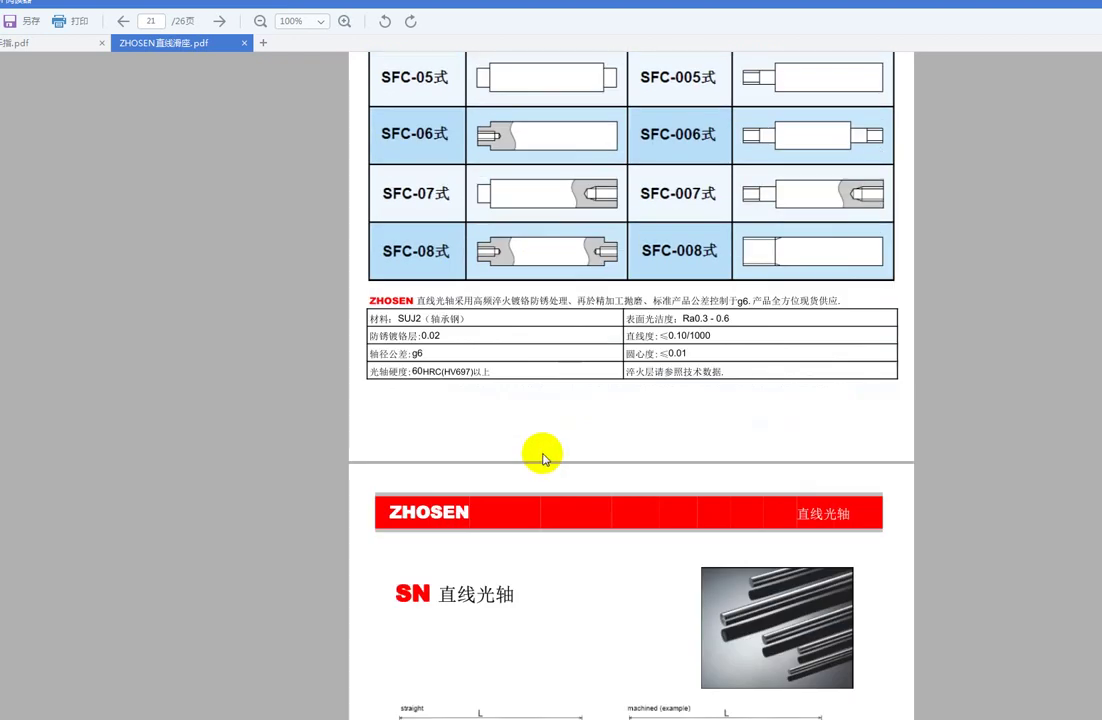
pyautogui.scroll(-3, 545, 455)
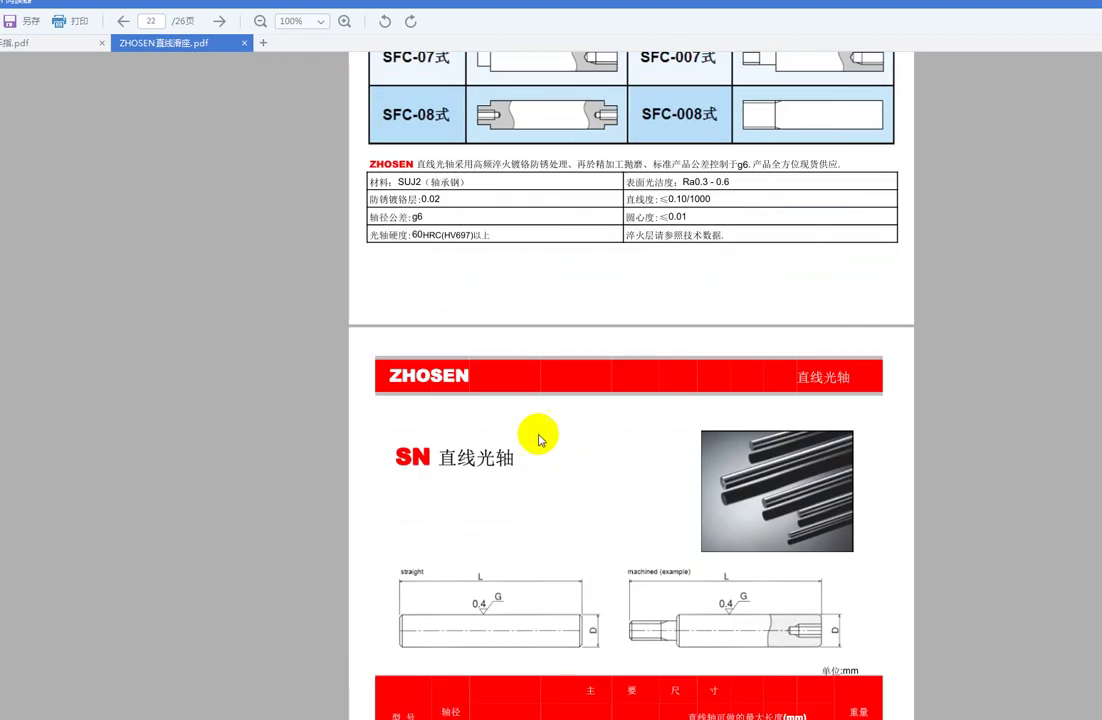
pyautogui.scroll(-3, 528, 420)
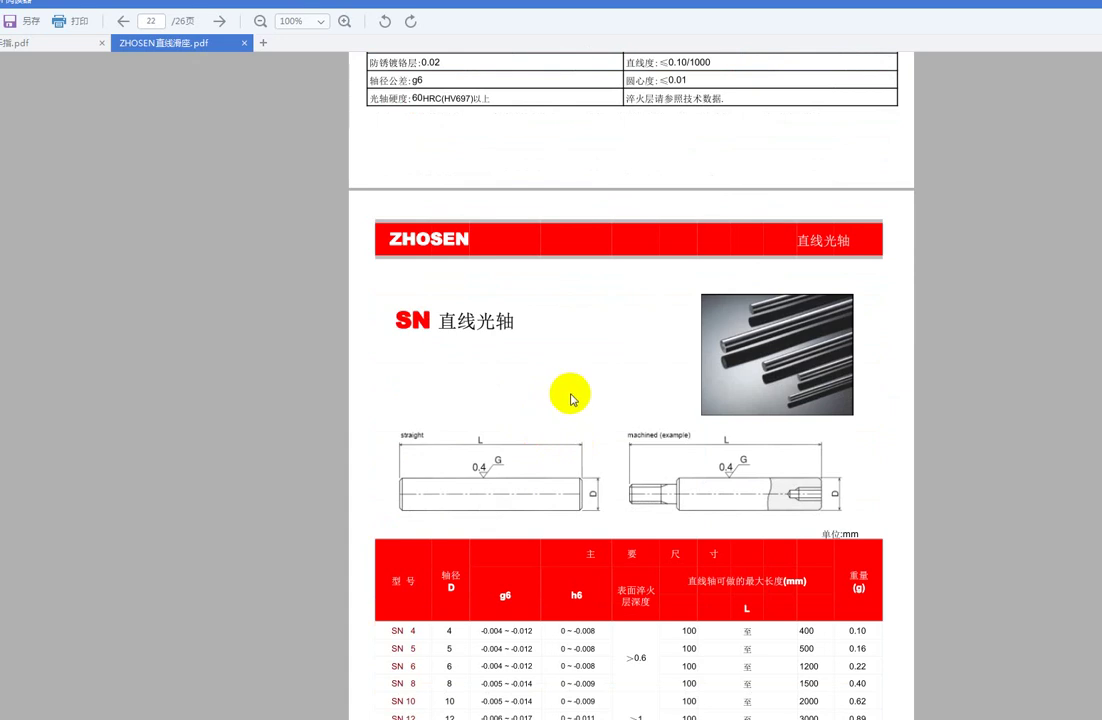
pyautogui.scroll(-3, 572, 399)
pyautogui.scroll(-2, 573, 392)
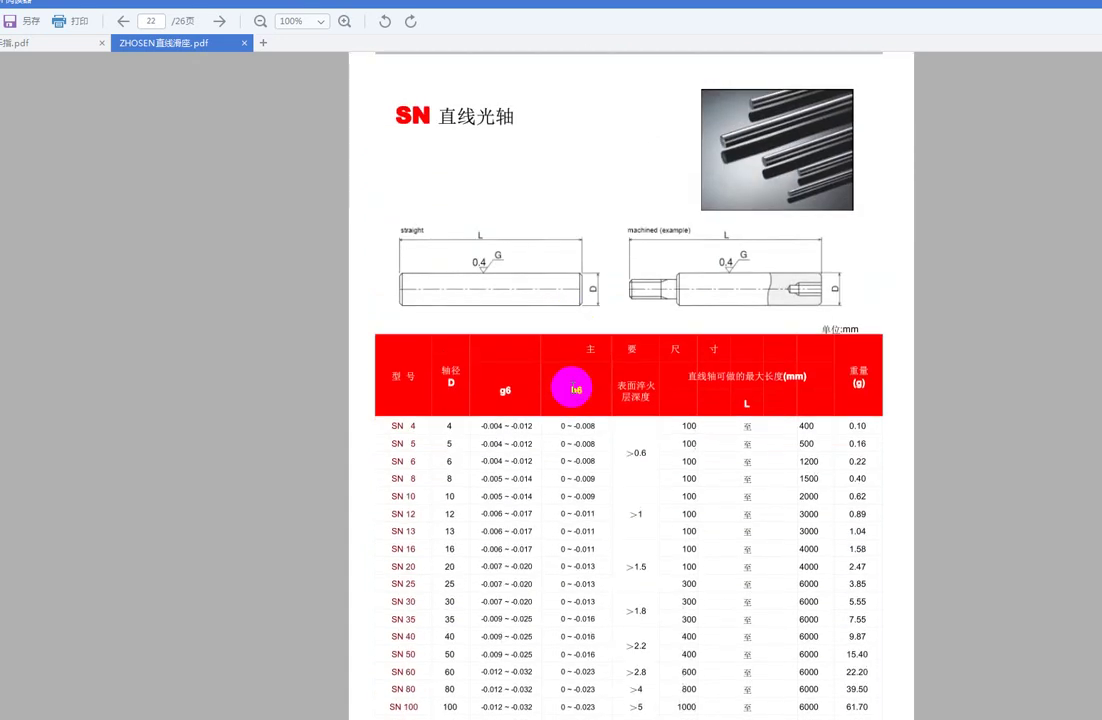
pyautogui.scroll(-3, 573, 387)
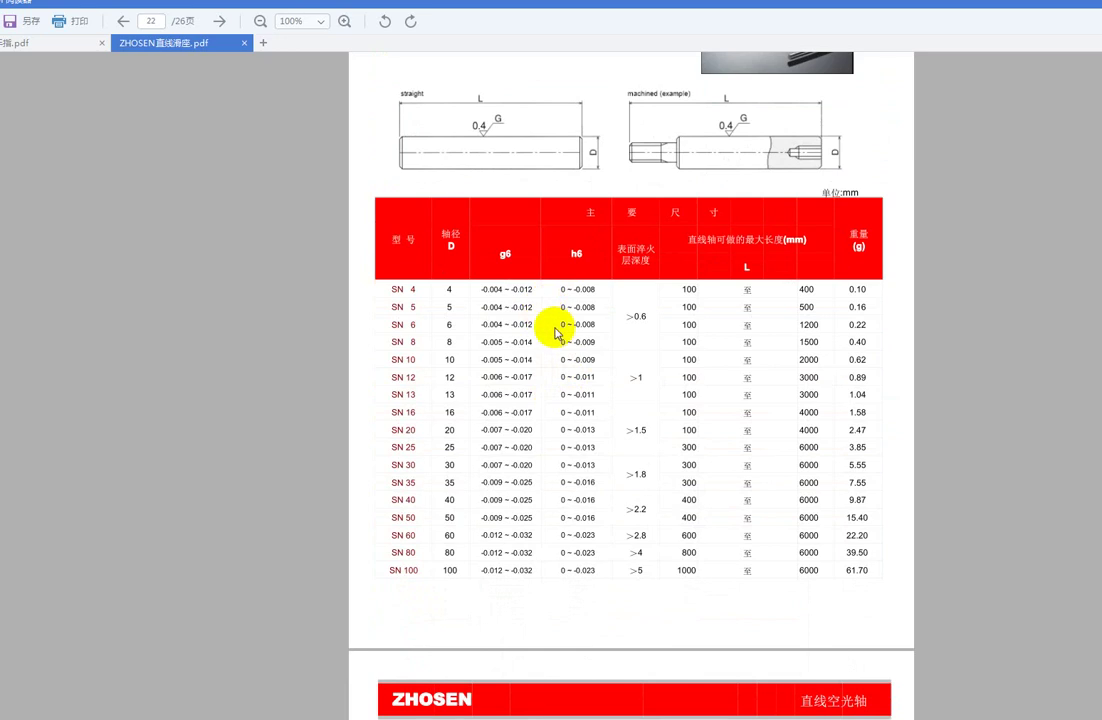
# Continue to the SFT hollow shaft section on page 23.
pyautogui.click(568, 279)
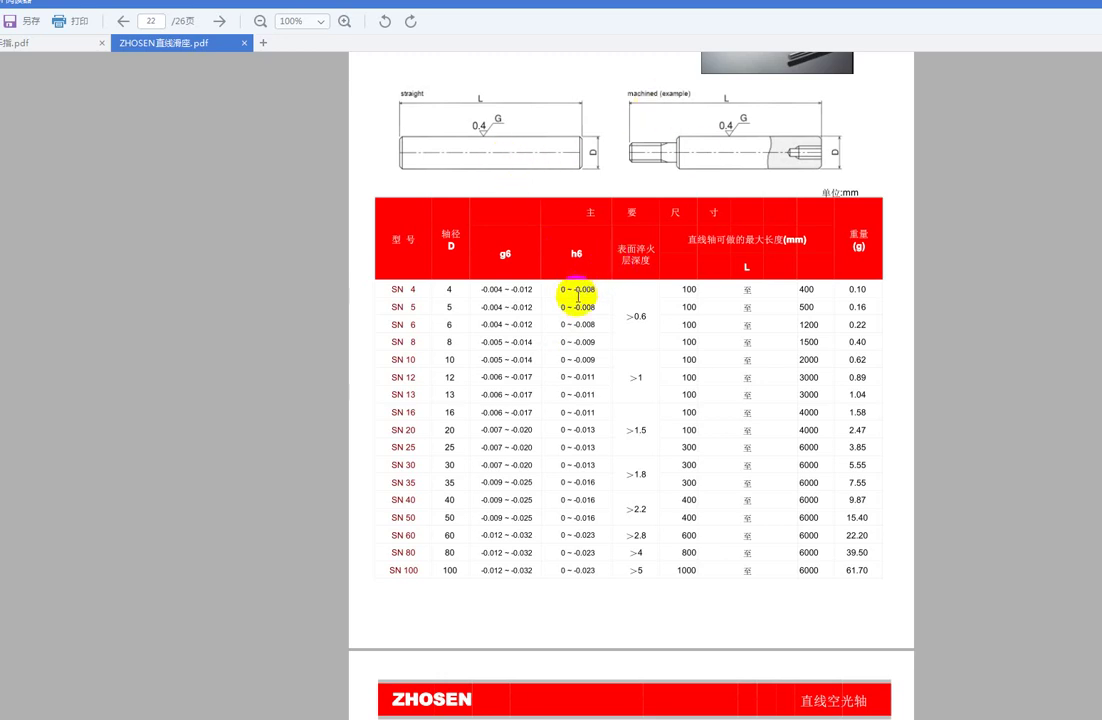
pyautogui.scroll(-3, 585, 323)
pyautogui.scroll(-7, 610, 321)
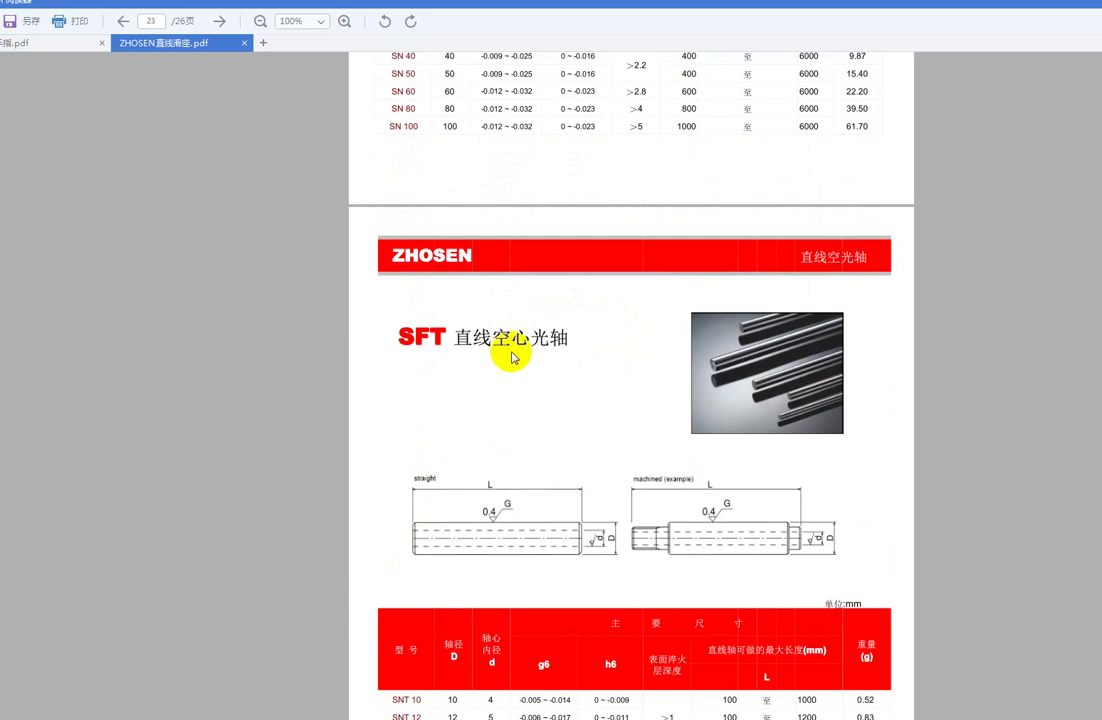
# Scroll down through the shaft tables beyond page 23.
pyautogui.scroll(-3, 530, 365)
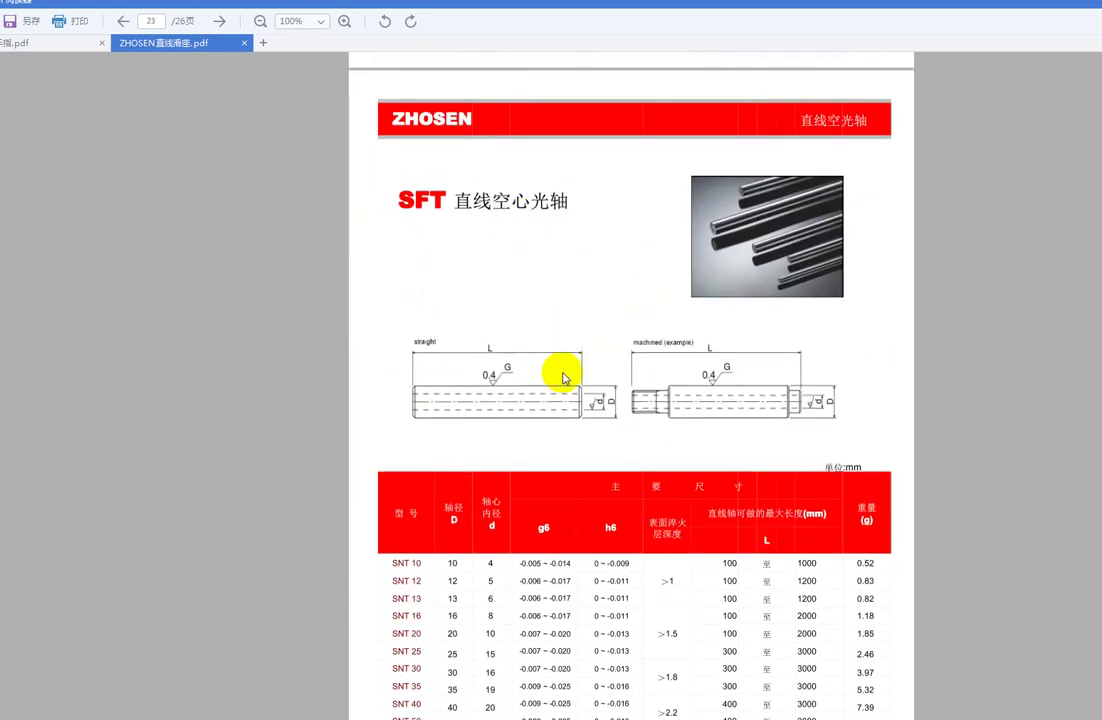
pyautogui.scroll(-1, 585, 365)
pyautogui.scroll(-1, 591, 362)
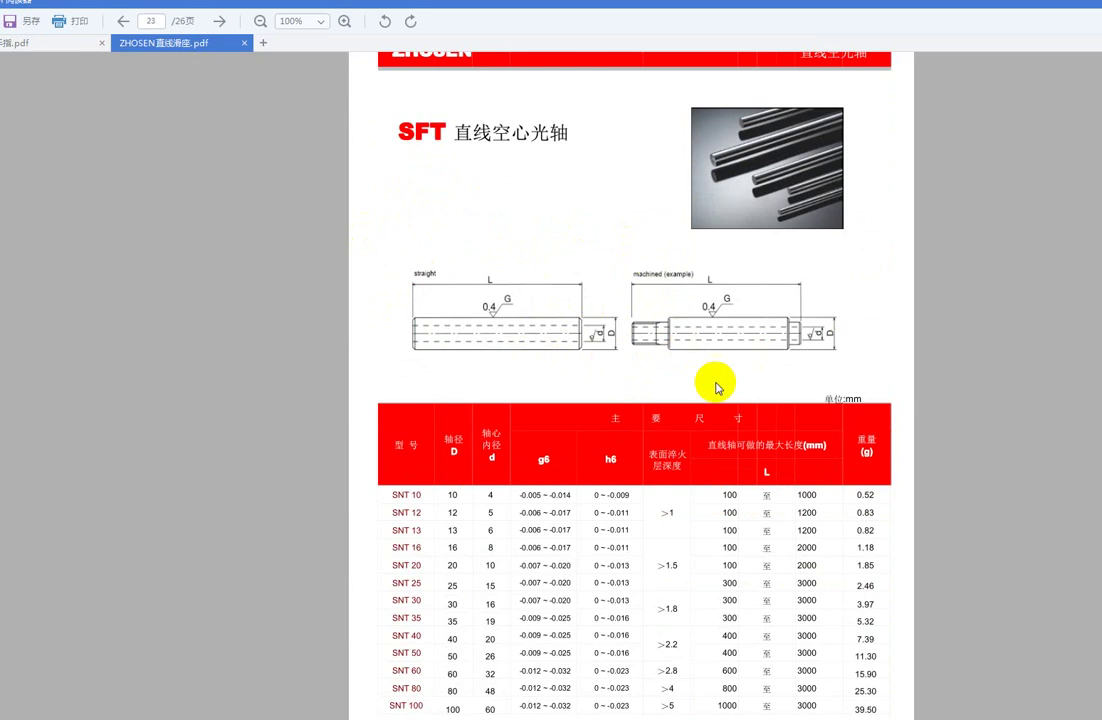
pyautogui.scroll(-1, 667, 420)
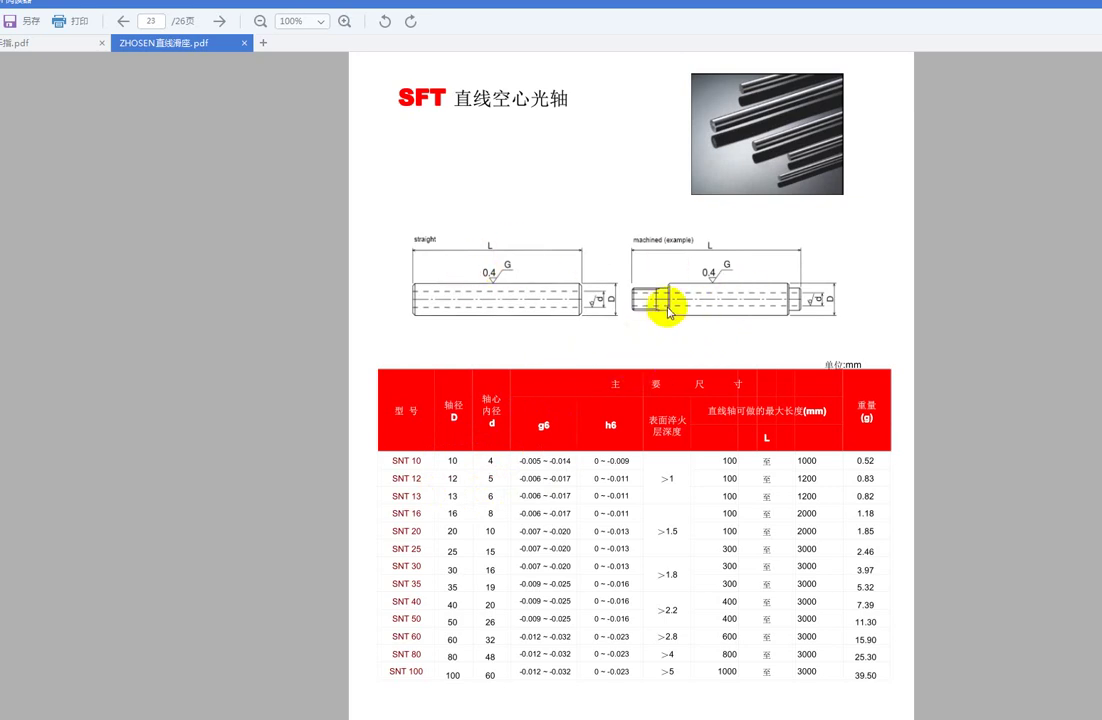
# Continue through the rail tables to the final contact-address page, 26 of 26.
pyautogui.scroll(-1, 748, 300)
pyautogui.scroll(-1, 669, 374)
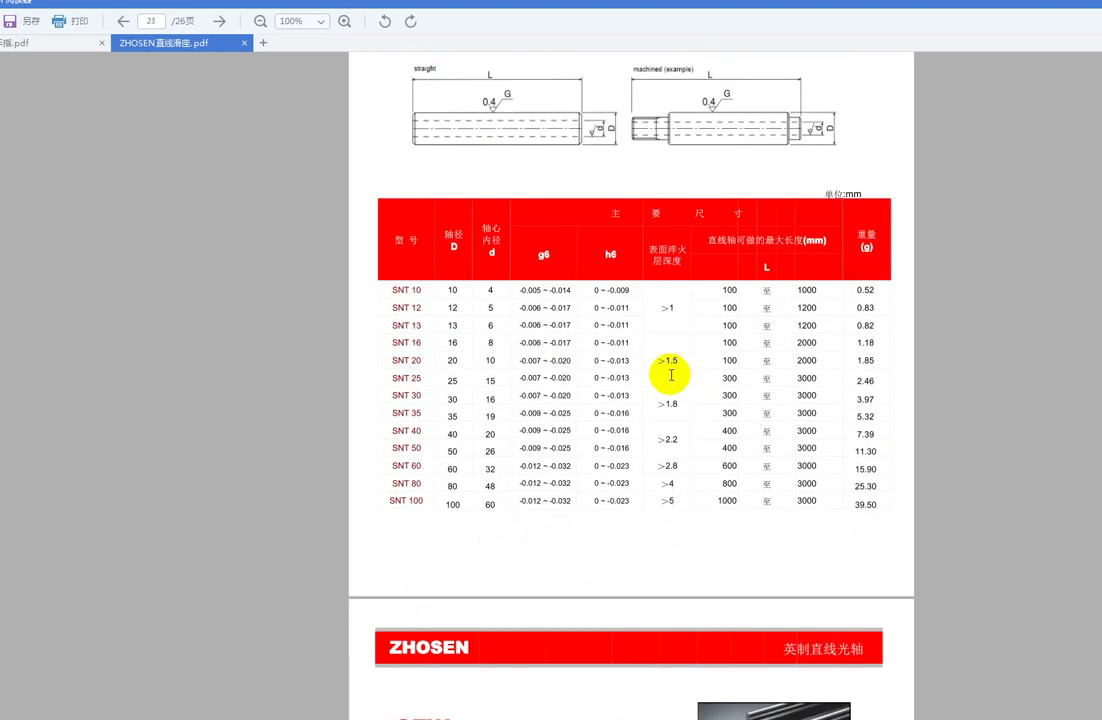
pyautogui.scroll(-2, 690, 400)
pyautogui.scroll(-2, 690, 400)
pyautogui.scroll(-3, 688, 412)
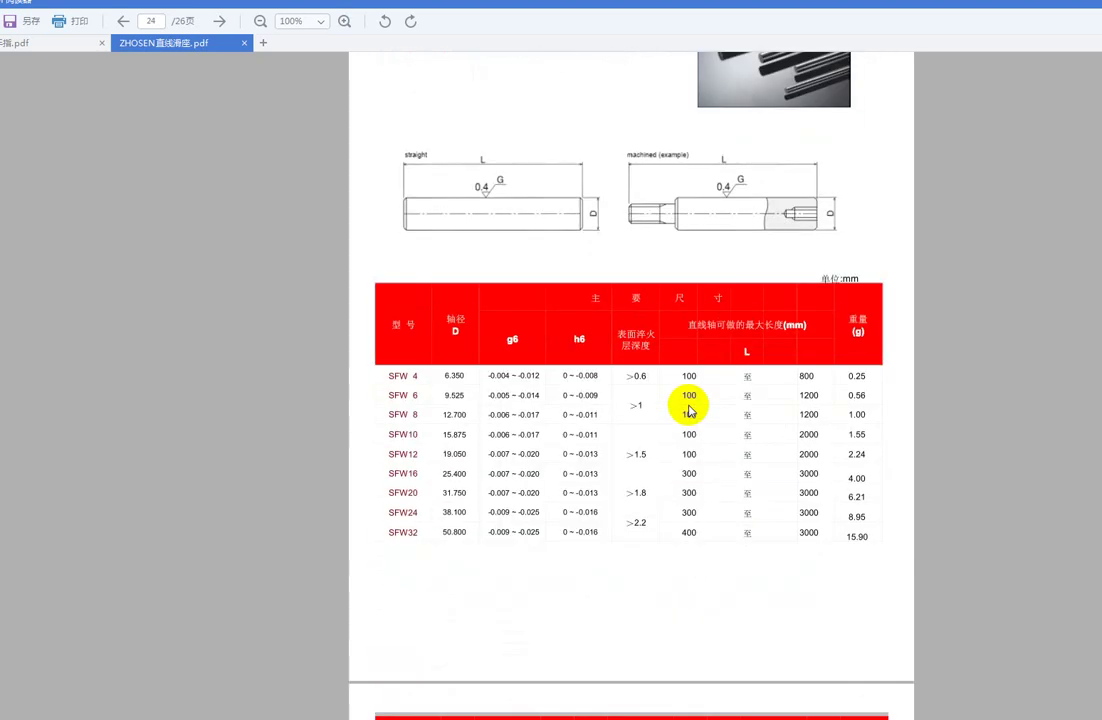
pyautogui.scroll(-5, 688, 410)
pyautogui.scroll(-3, 688, 405)
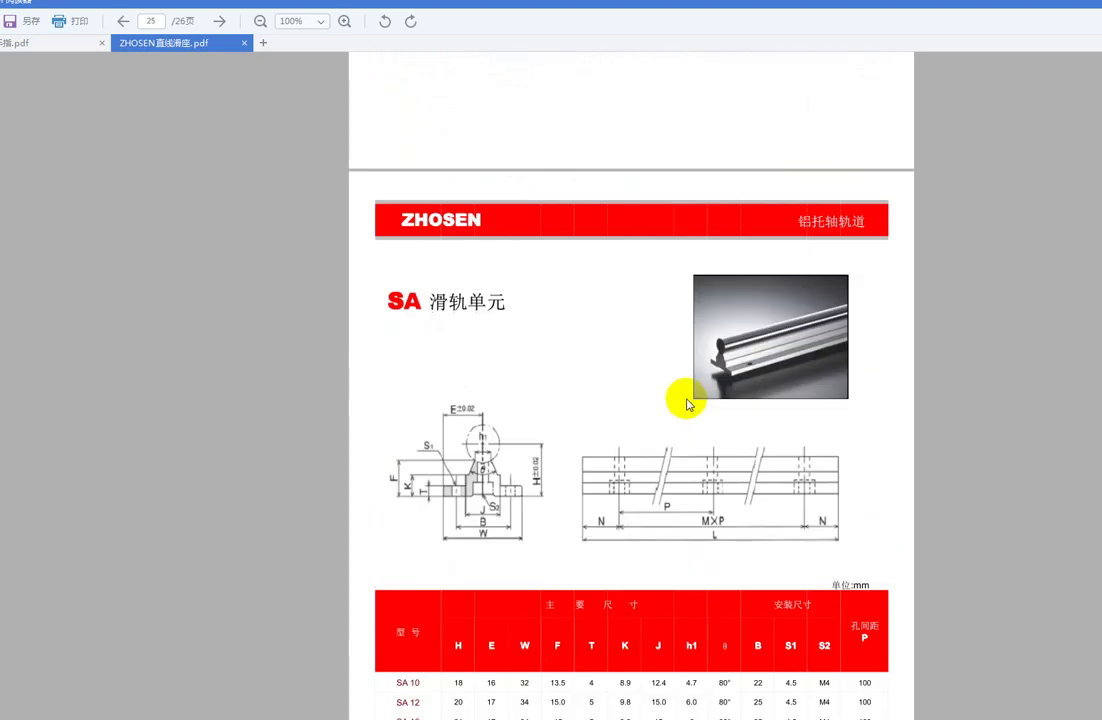
pyautogui.scroll(-3, 670, 390)
pyautogui.scroll(-5, 659, 385)
pyautogui.scroll(-5, 656, 386)
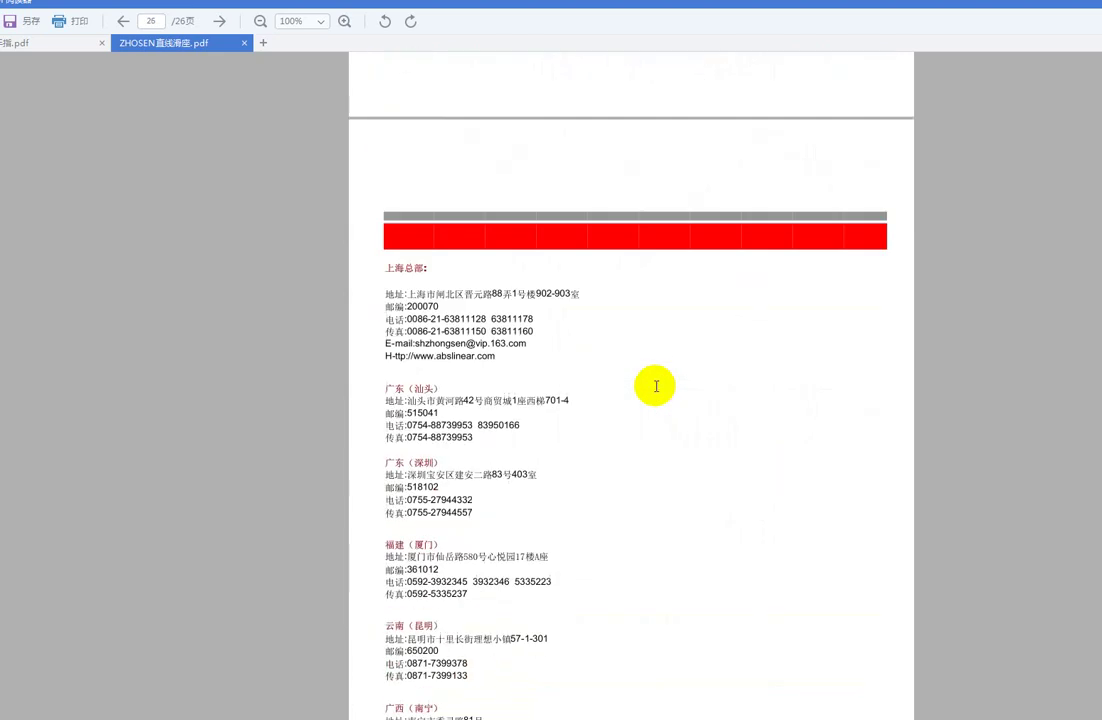
pyautogui.scroll(-2, 670, 382)
pyautogui.scroll(3, 700, 378)
pyautogui.scroll(3, 705, 300)
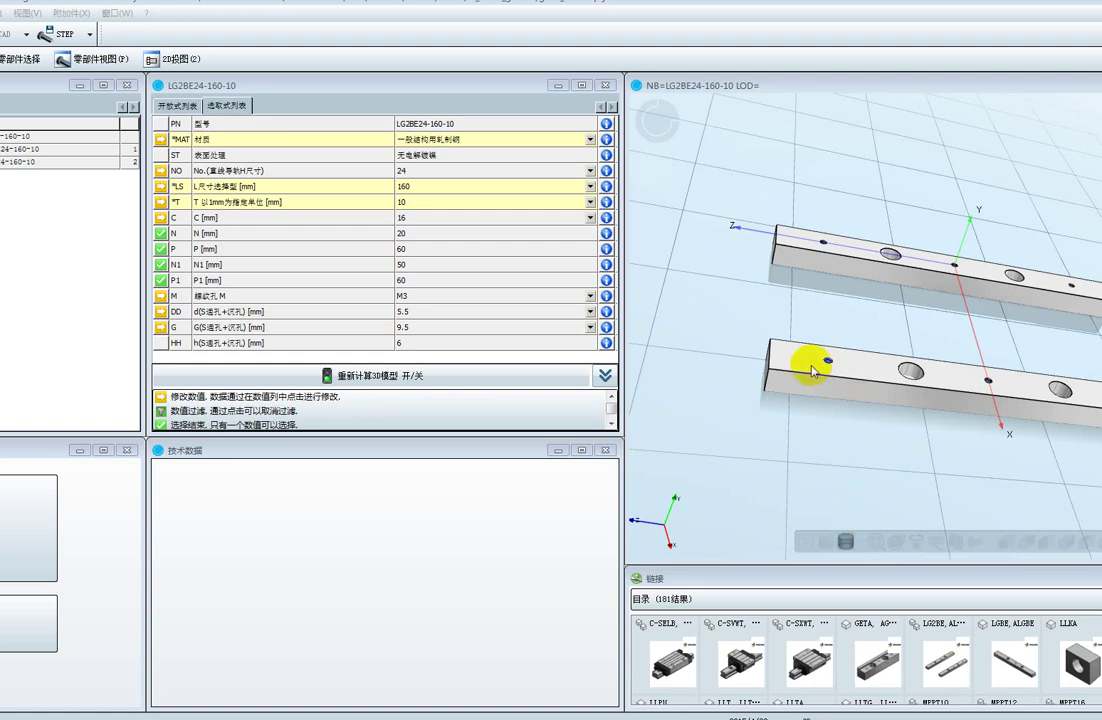
# Orbit the LG2BE24-160-10 rails' 3D preview to view them from another angle.
pyautogui.moveTo(835, 390); pyautogui.dragTo(934, 433)
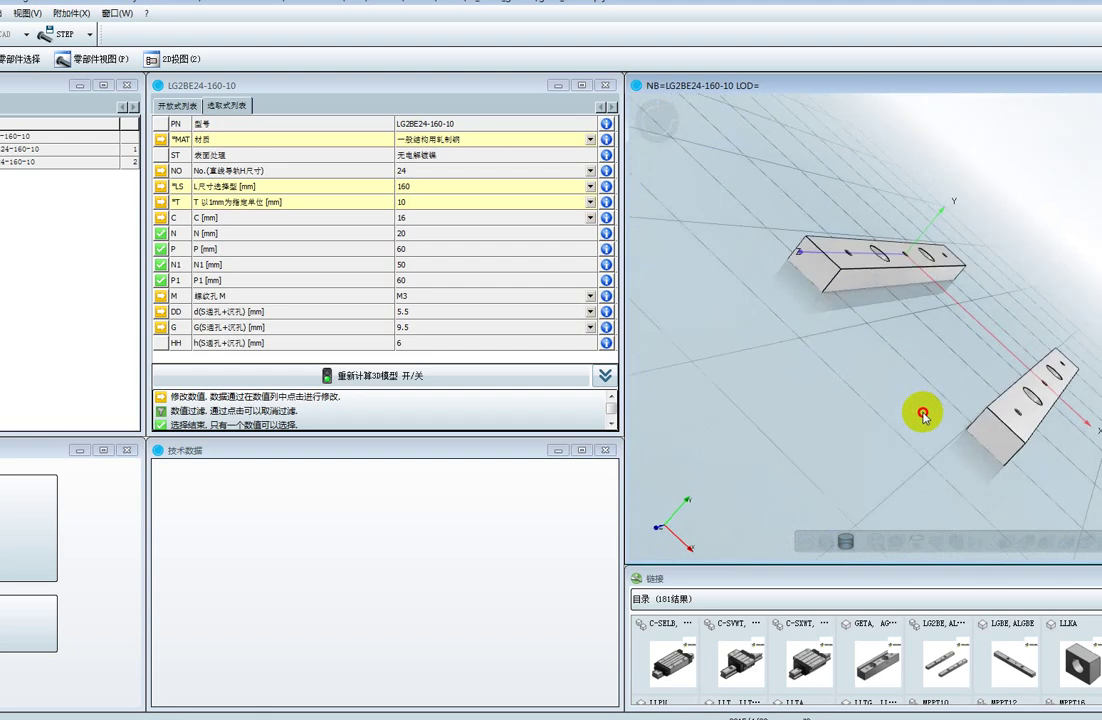
pyautogui.moveTo(934, 433); pyautogui.dragTo(878, 391)
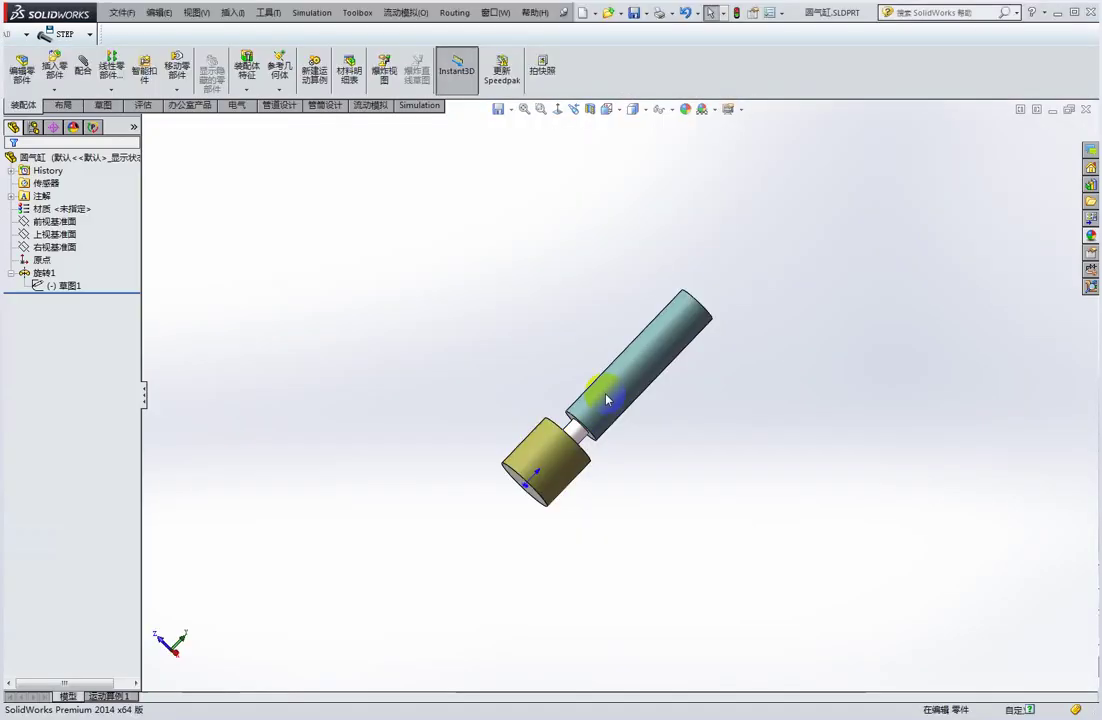
# Create a new blank part, 零件16, from the gb_part template.
pyautogui.click(663, 13)
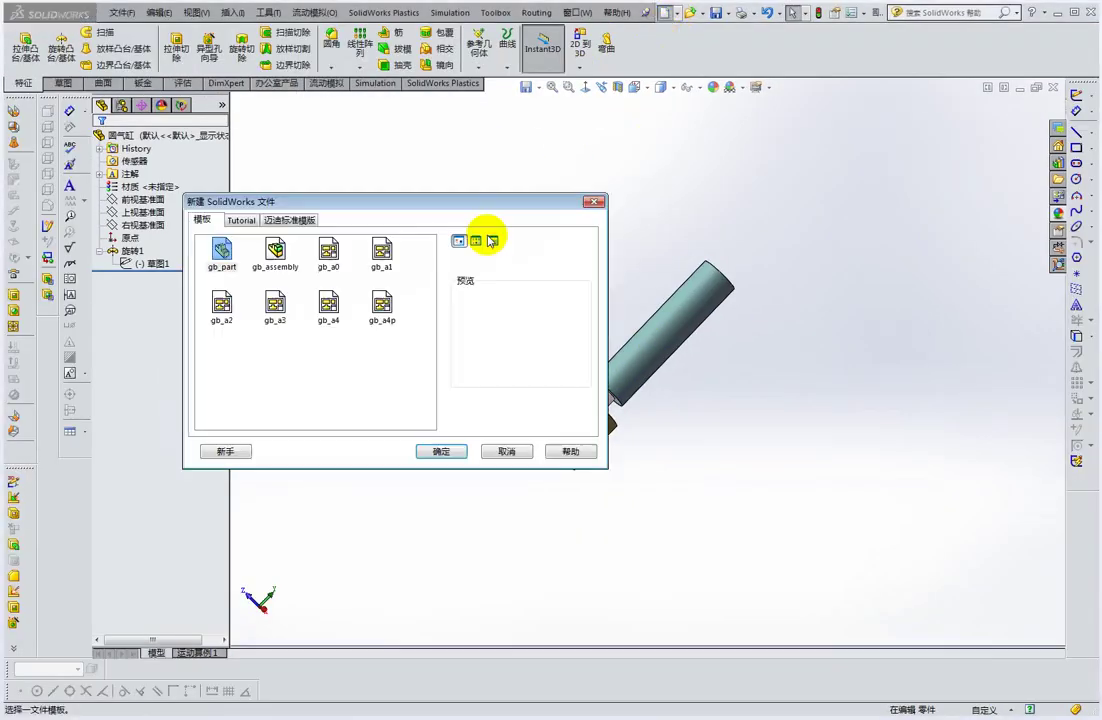
pyautogui.click(222, 250)
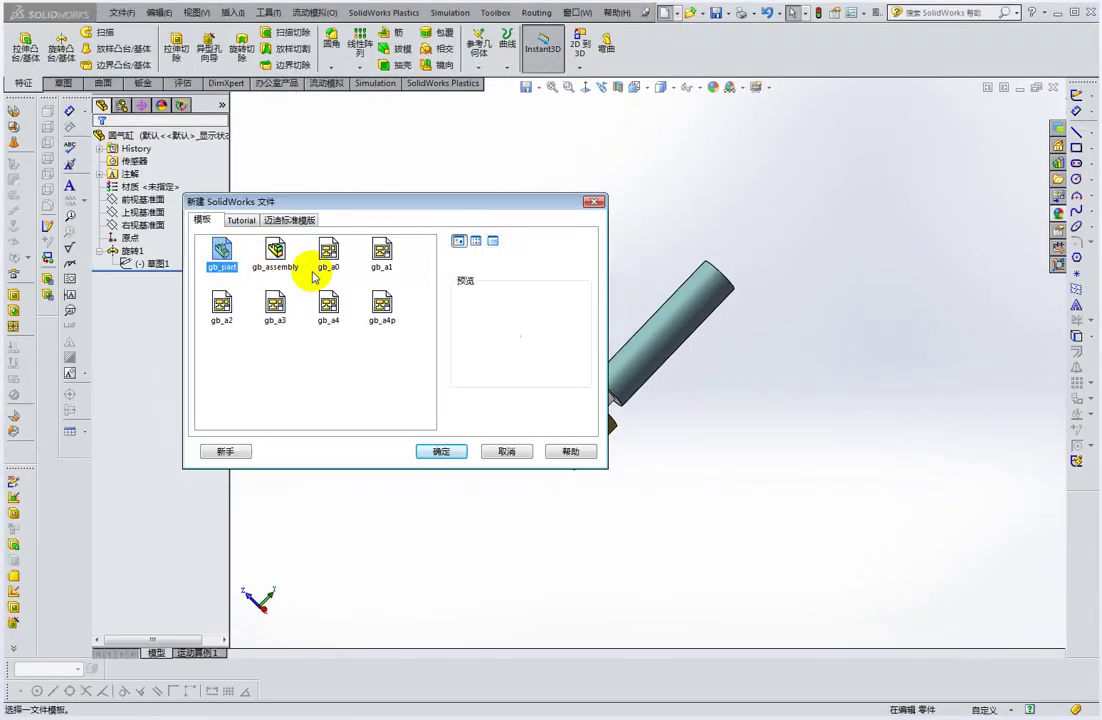
pyautogui.doubleClick(220, 250)
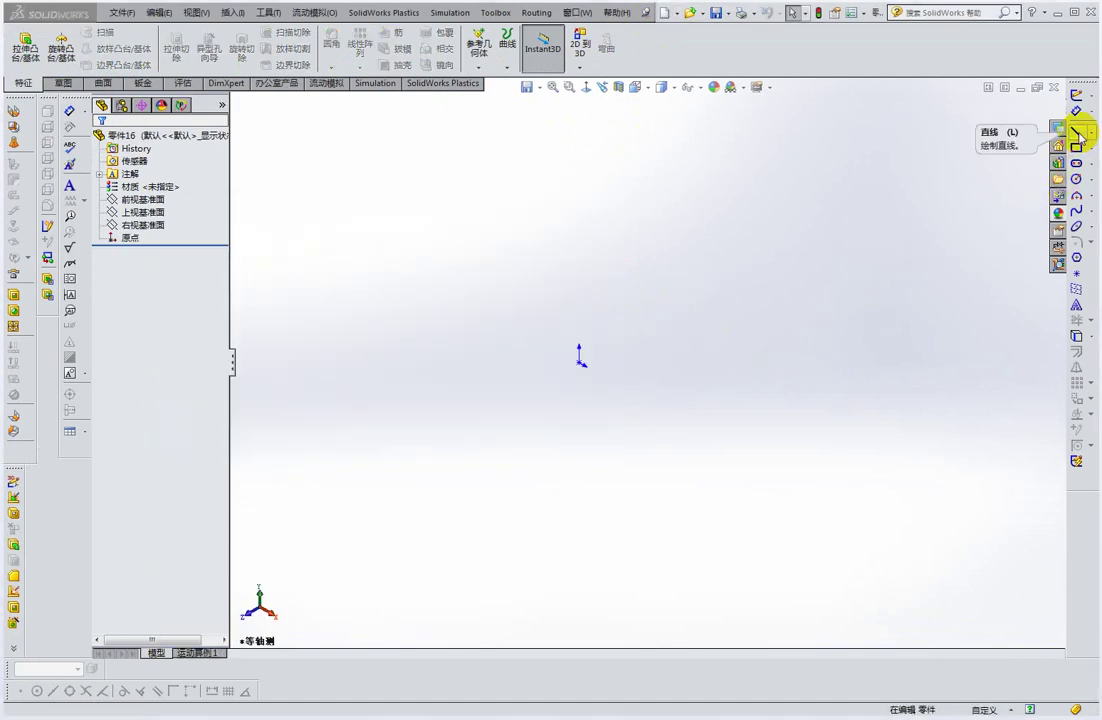
# Start a sketch on the Front Plane and draw a closed line profile with a notched right side.
pyautogui.click(1078, 137)
pyautogui.click(481, 196)
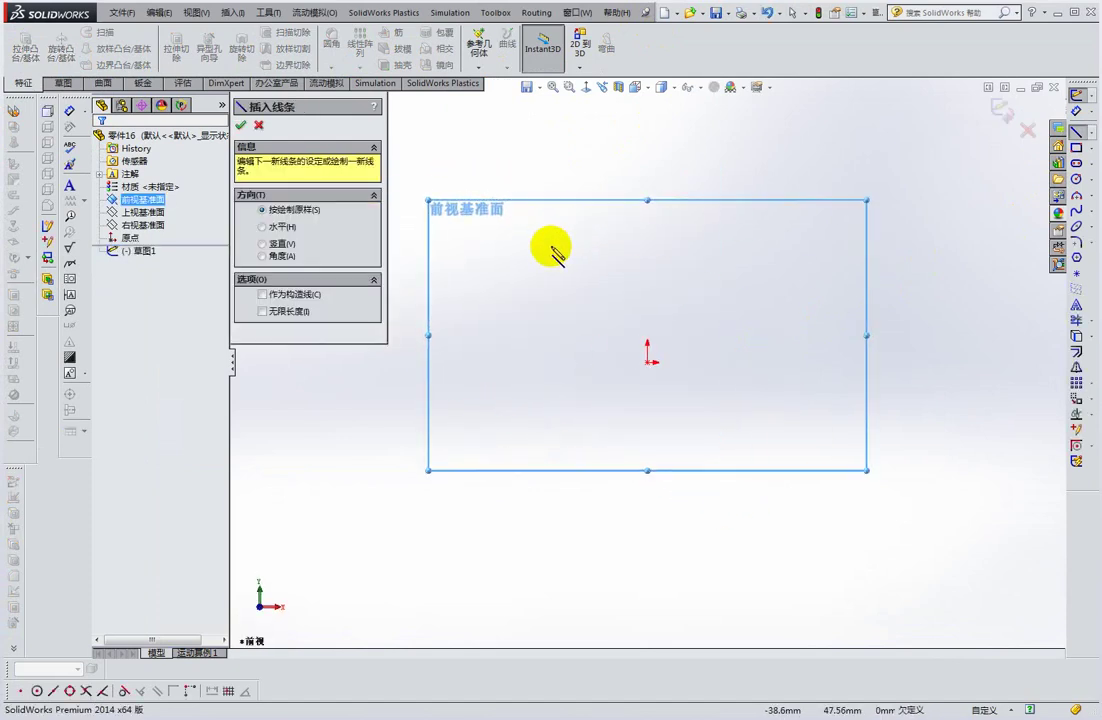
pyautogui.click(590, 240)
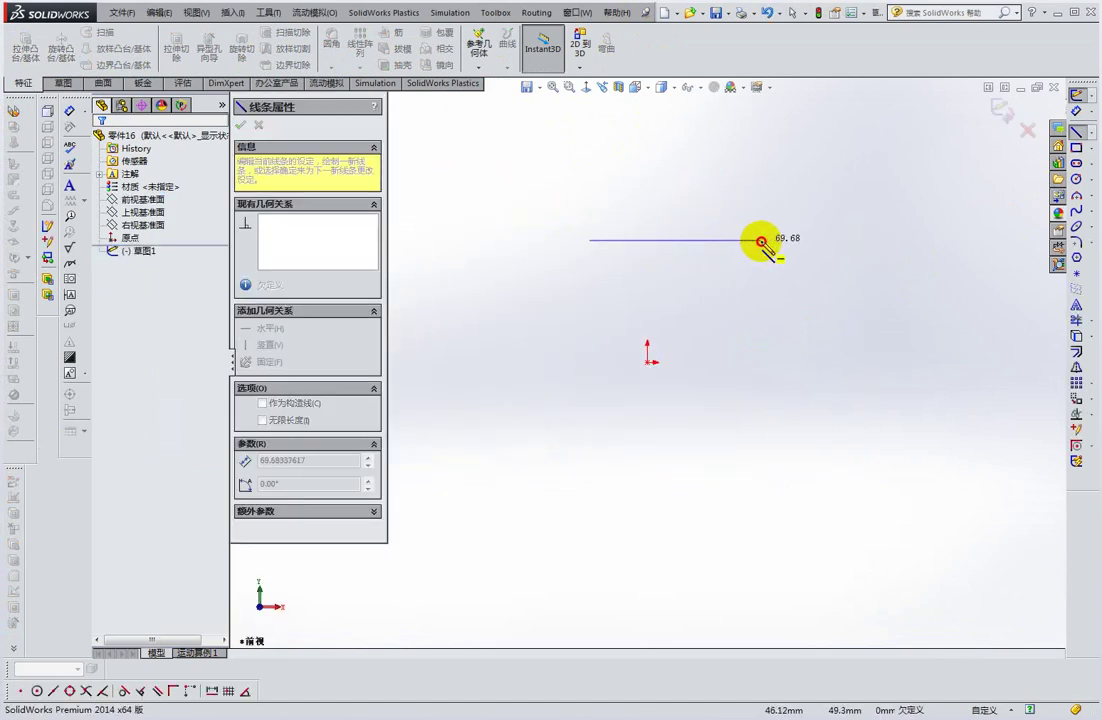
pyautogui.click(761, 241)
pyautogui.click(762, 260)
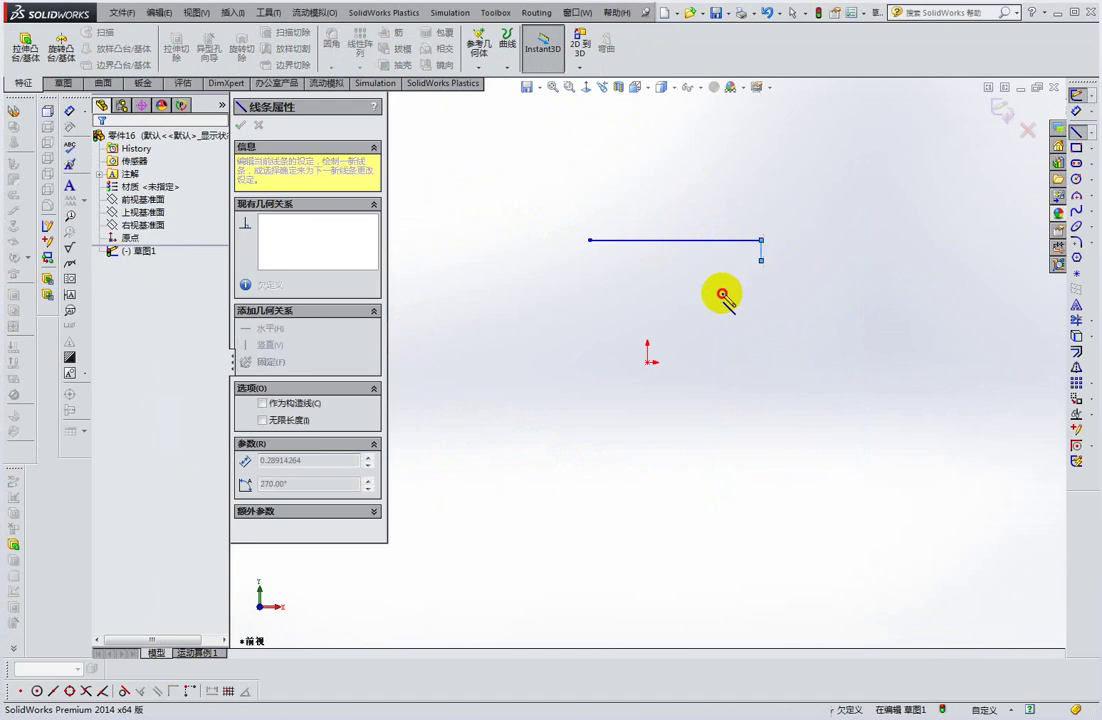
pyautogui.click(718, 298)
pyautogui.doubleClick(712, 382)
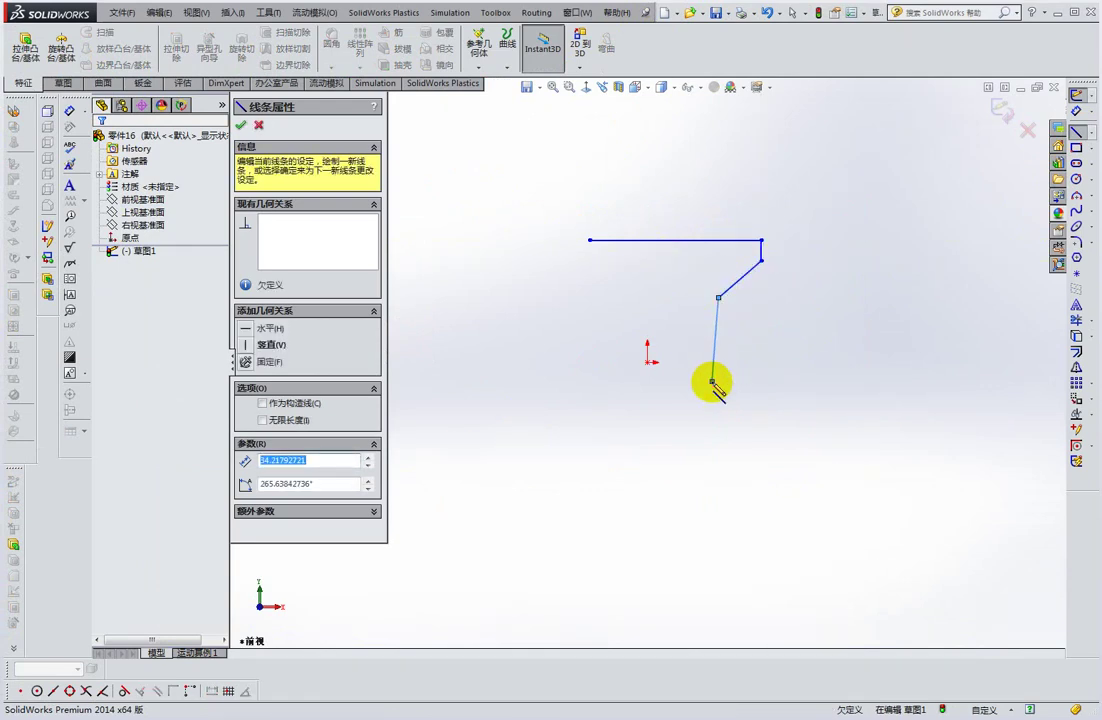
pyautogui.click(761, 407)
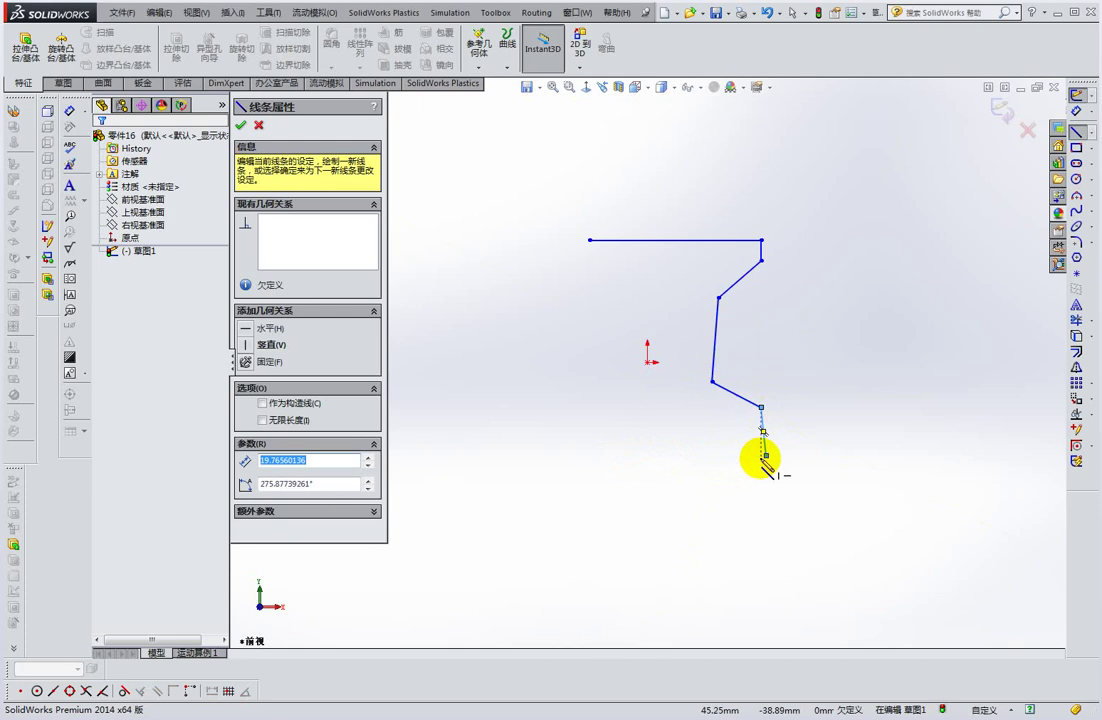
pyautogui.click(766, 455)
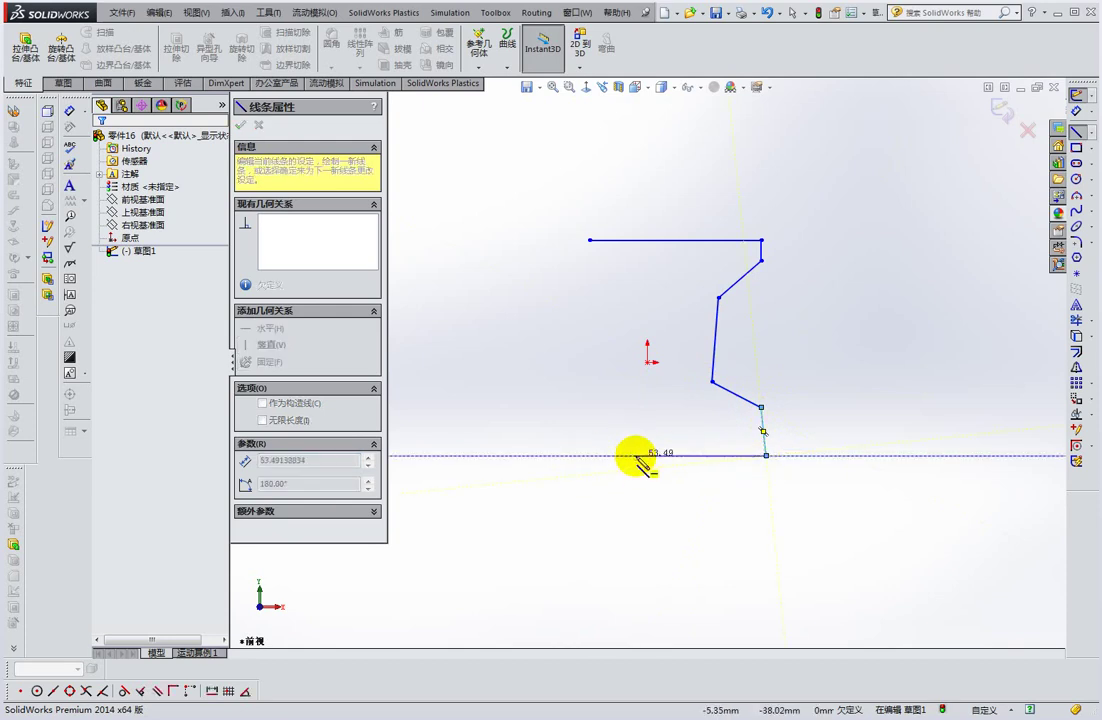
pyautogui.click(636, 455)
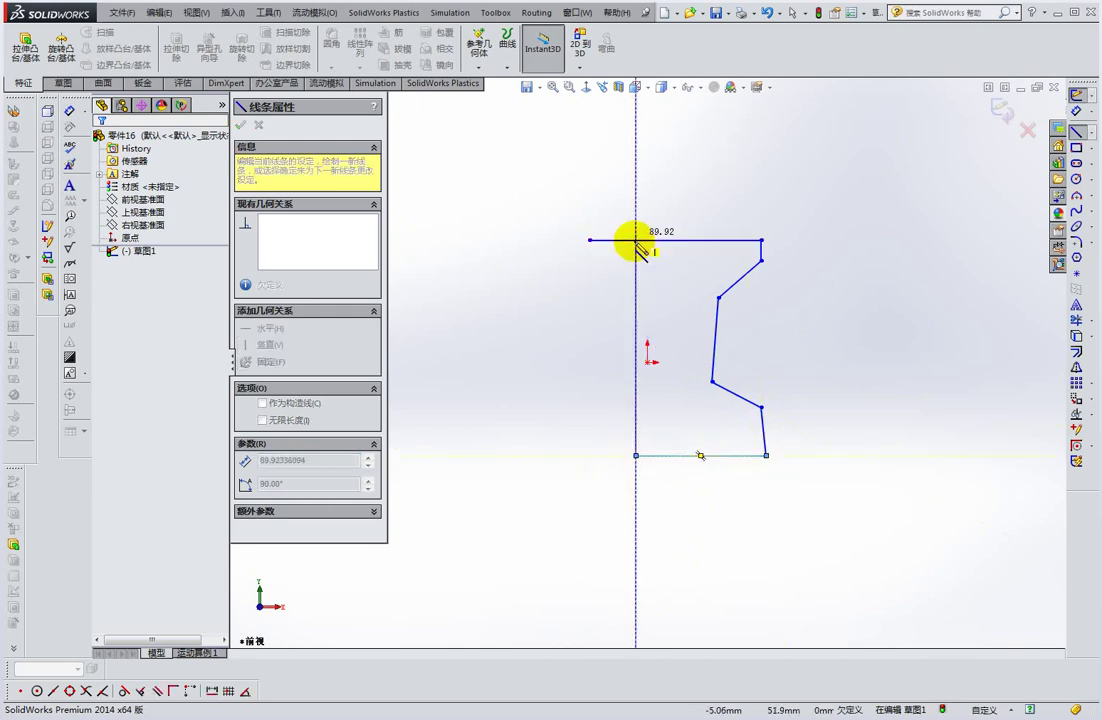
pyautogui.click(636, 240)
# Trim away the leftover line stub at the top left of the profile.
pyautogui.press('Escape')
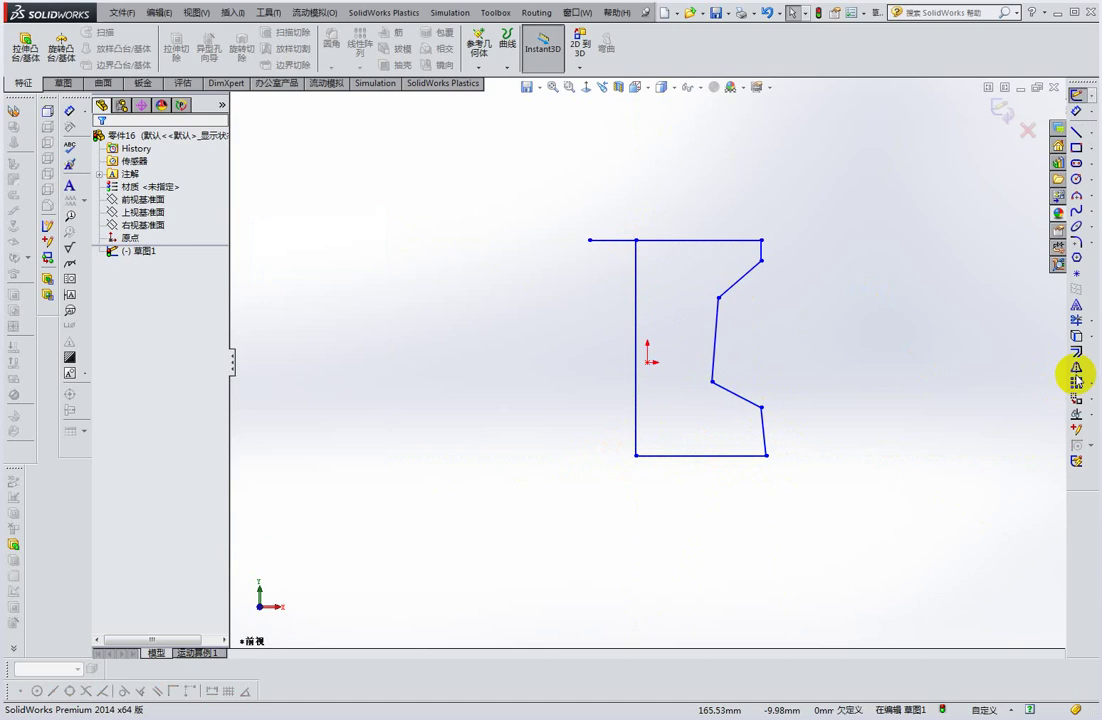
pyautogui.click(1077, 320)
pyautogui.click(610, 240)
pyautogui.press('Escape')
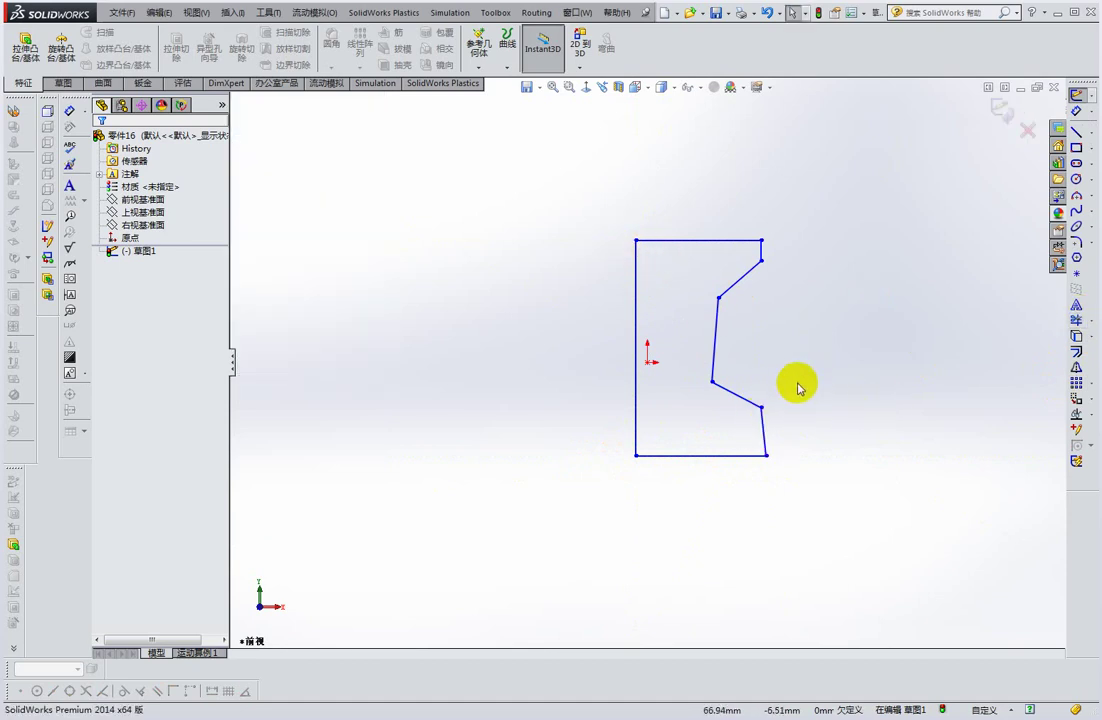
# Mirror the notched profile lines about the vertical left edge, then delete that centre line.
pyautogui.press('z')
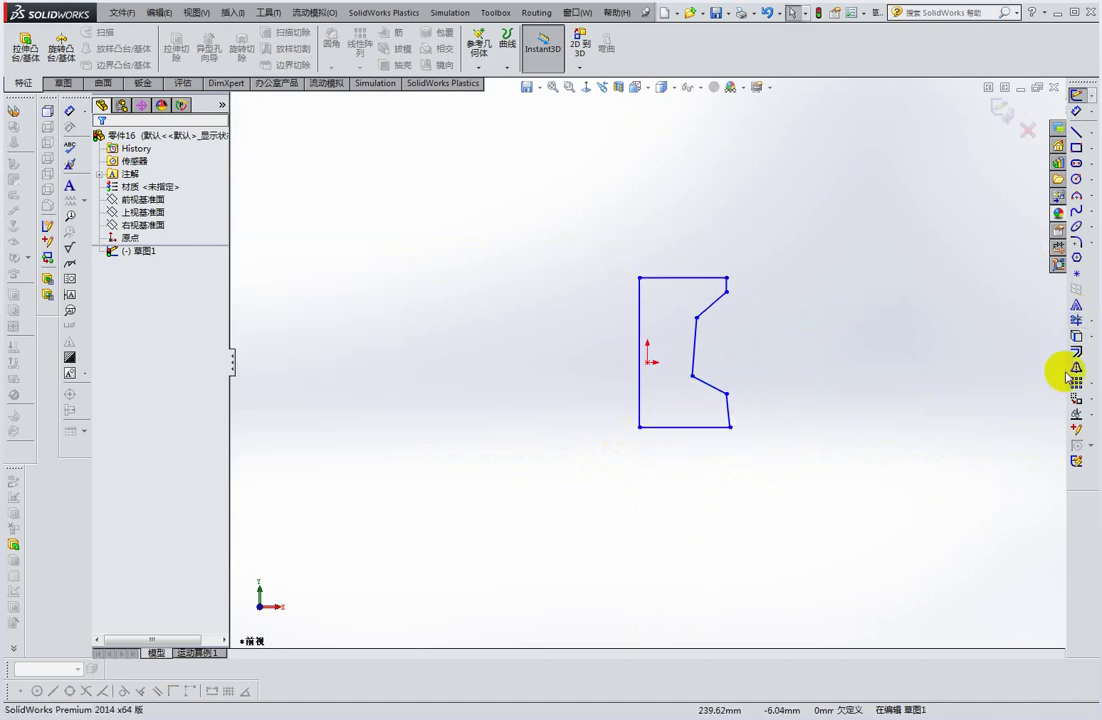
pyautogui.click(1075, 367)
pyautogui.moveTo(733, 347); pyautogui.dragTo(664, 221)
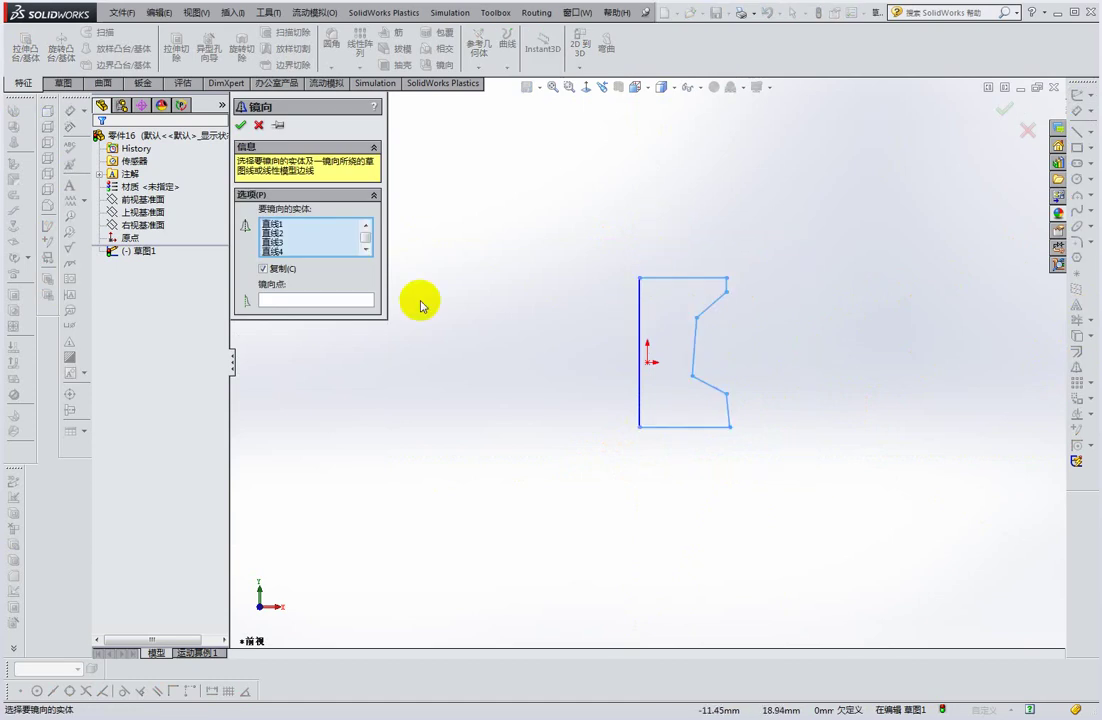
pyautogui.click(365, 300)
pyautogui.click(639, 330)
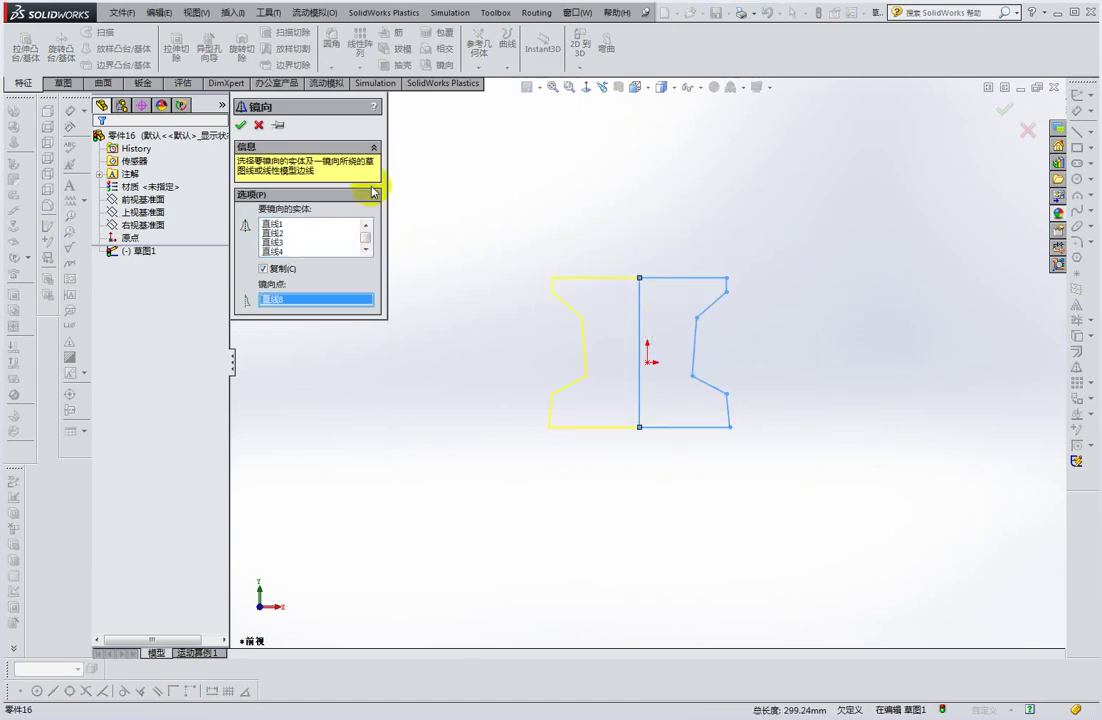
pyautogui.click(240, 125)
pyautogui.click(640, 320)
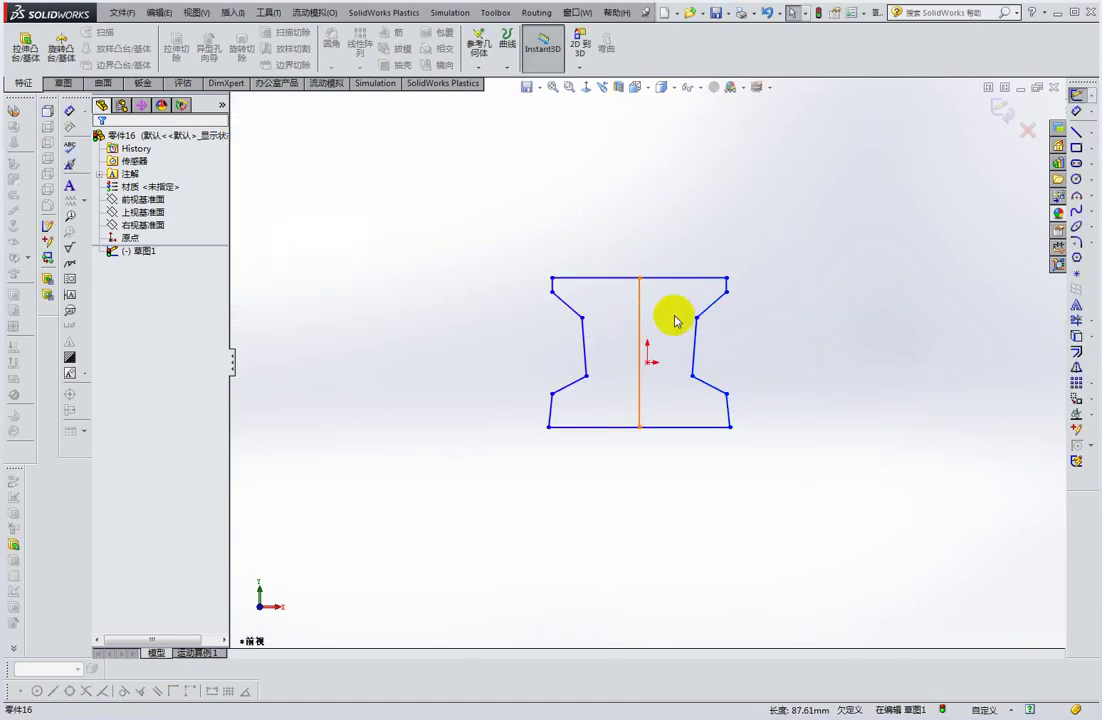
pyautogui.press('Delete')
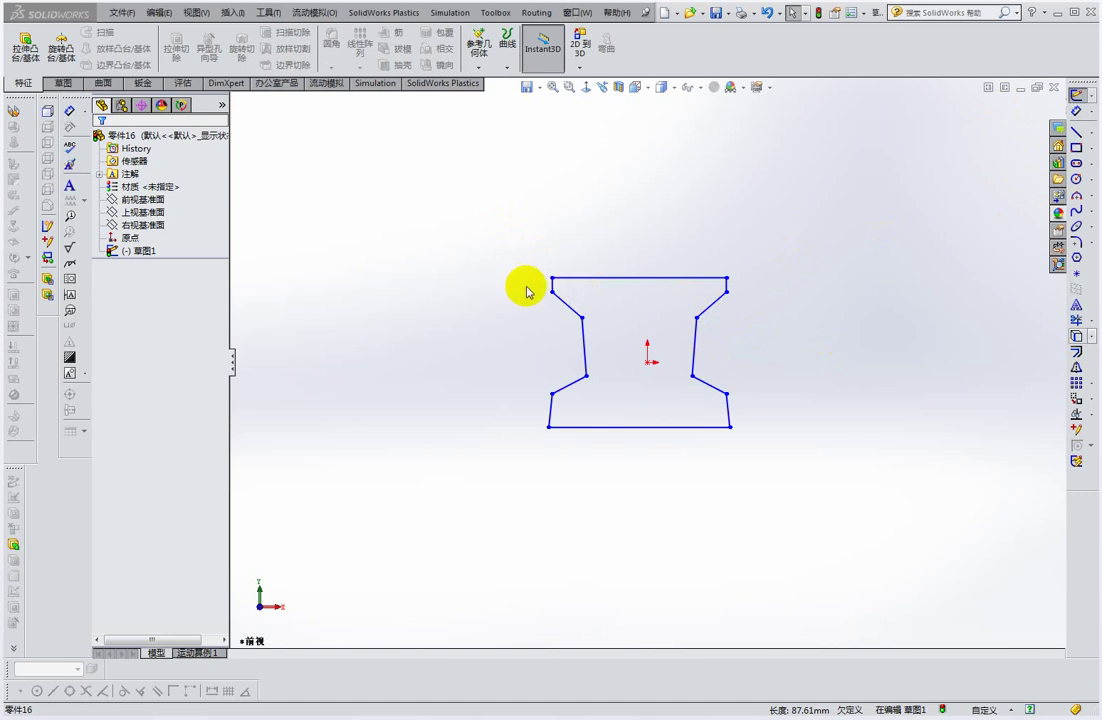
# Mark the profile's top with a red freehand outline, then clear the annotation.
pyautogui.moveTo(567, 340)
pyautogui.mouseDown()
pyautogui.moveTo(533, 216)
pyautogui.moveTo(770, 256)
pyautogui.moveTo(733, 349)
pyautogui.moveTo(692, 325)
pyautogui.mouseUp()
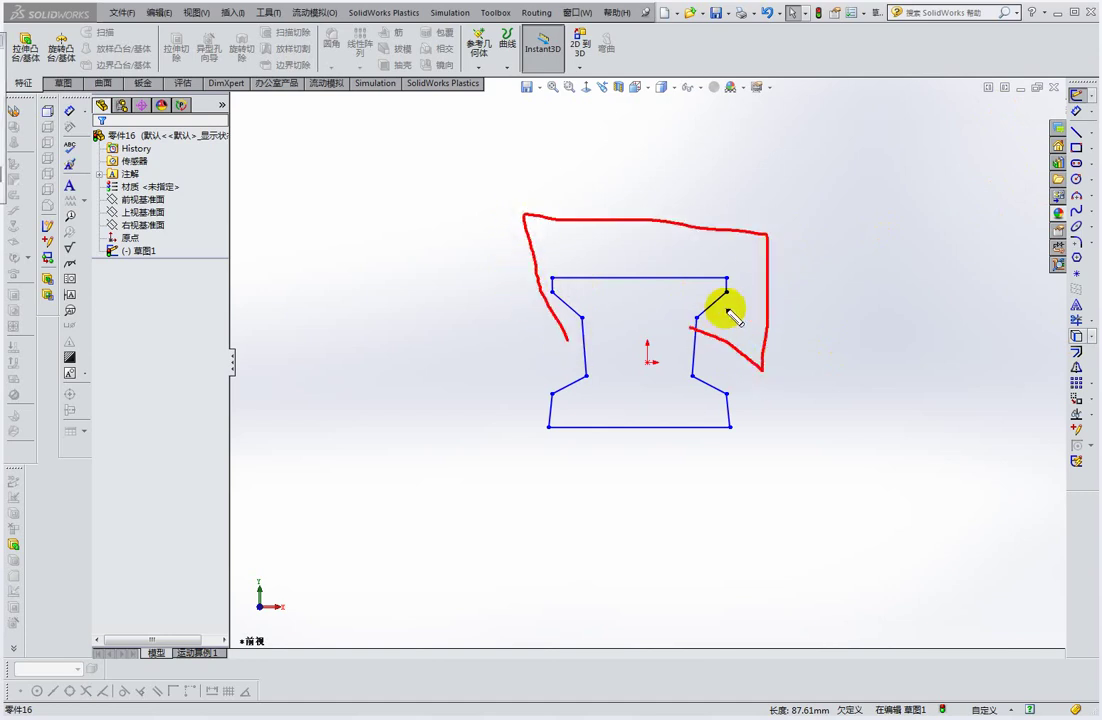
pyautogui.press('Escape')
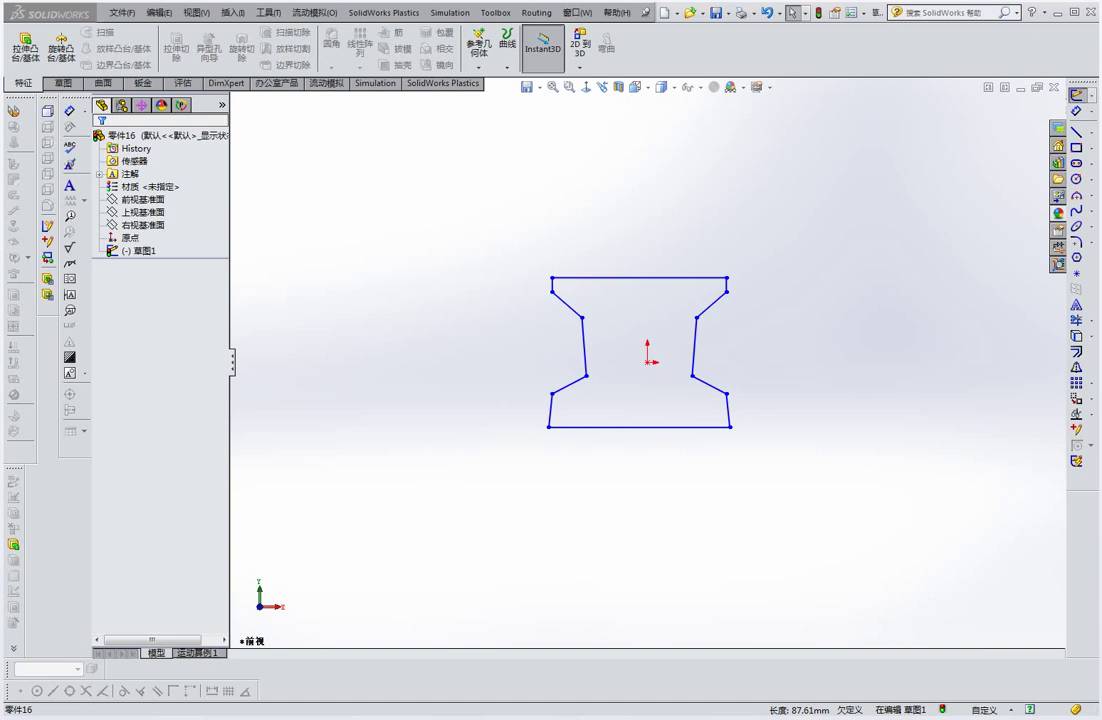
# Close part 16 without saving and return to the feed-rack assembly.
pyautogui.click(1053, 88)
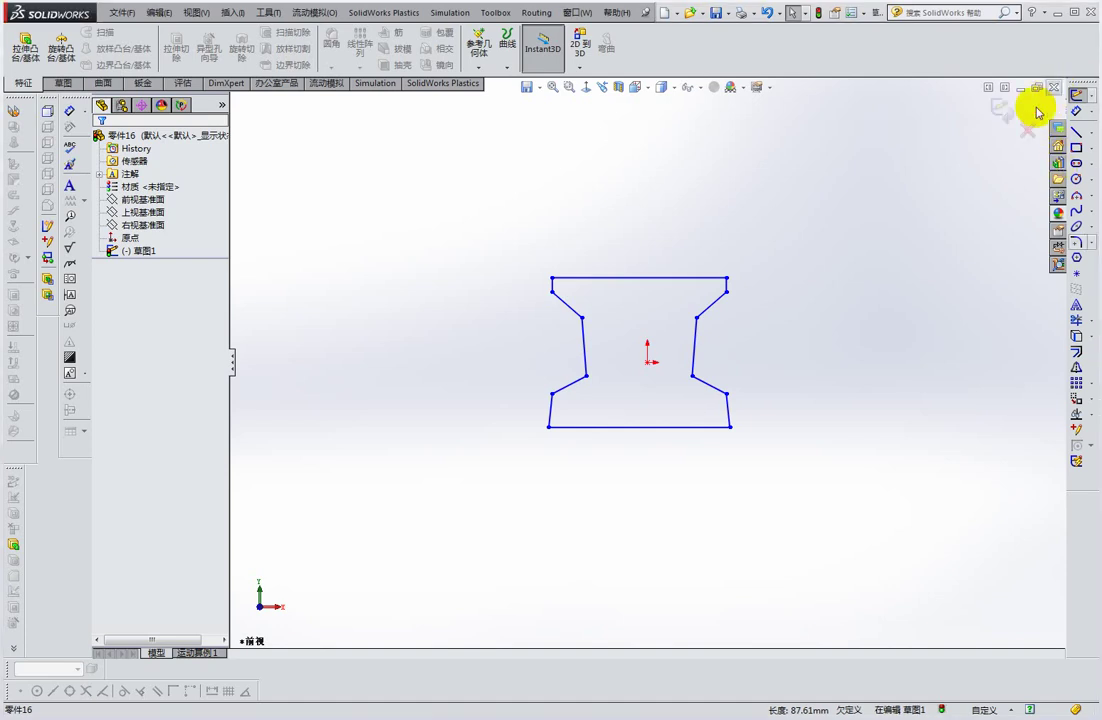
pyautogui.click(640, 372)
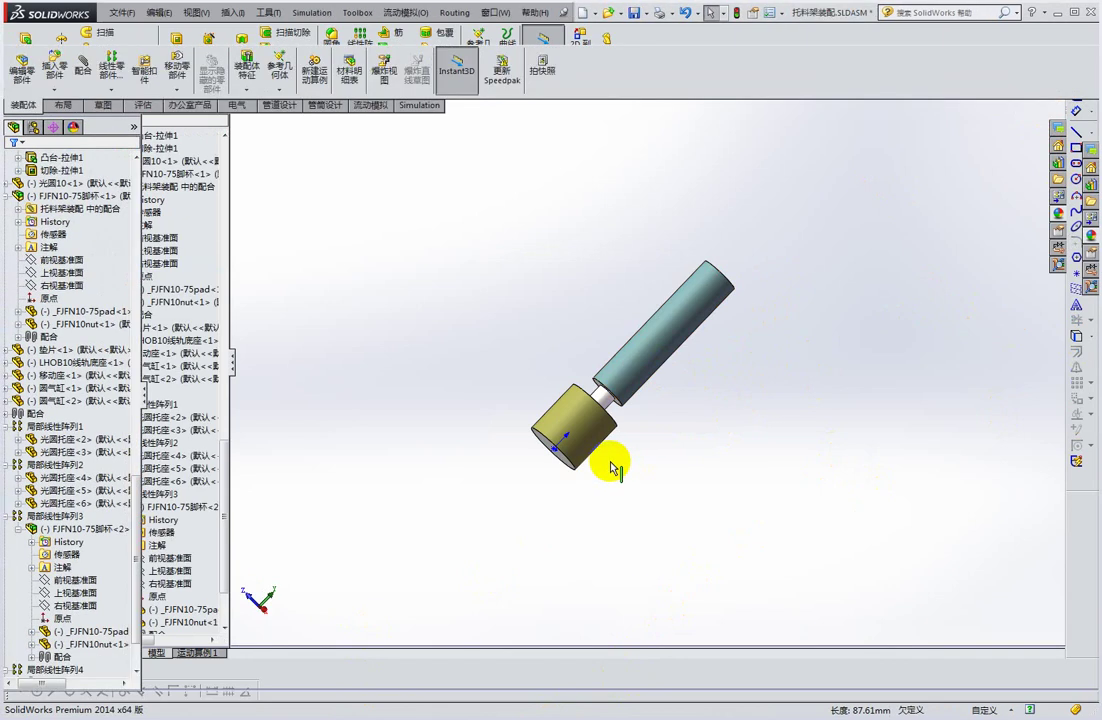
pyautogui.scroll(3, 600, 400)
pyautogui.scroll(3, 475, 376)
pyautogui.scroll(3, 475, 376)
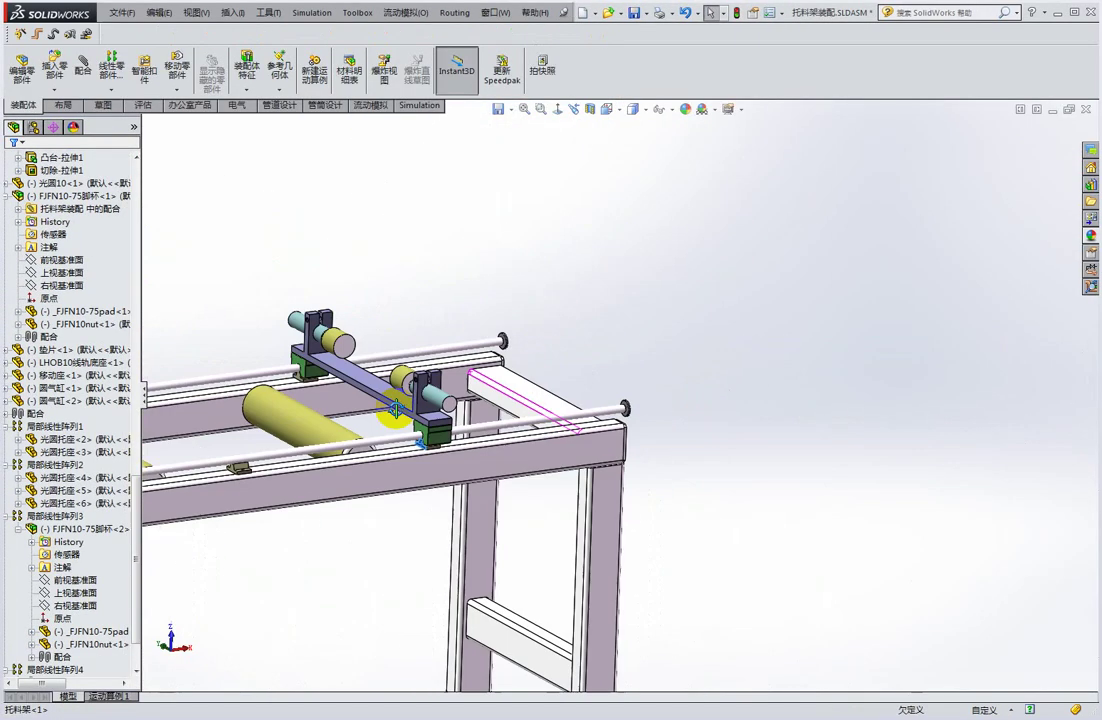
pyautogui.scroll(3, 460, 395)
pyautogui.scroll(2, 445, 412)
# Select the lower rail face, show the isometric view, then view normal to the face.
pyautogui.moveTo(441, 416)
pyautogui.mouseDown(button='middle')
pyautogui.moveTo(438, 467)
pyautogui.moveTo(406, 462)
pyautogui.moveTo(397, 432)
pyautogui.mouseUp(button='middle')
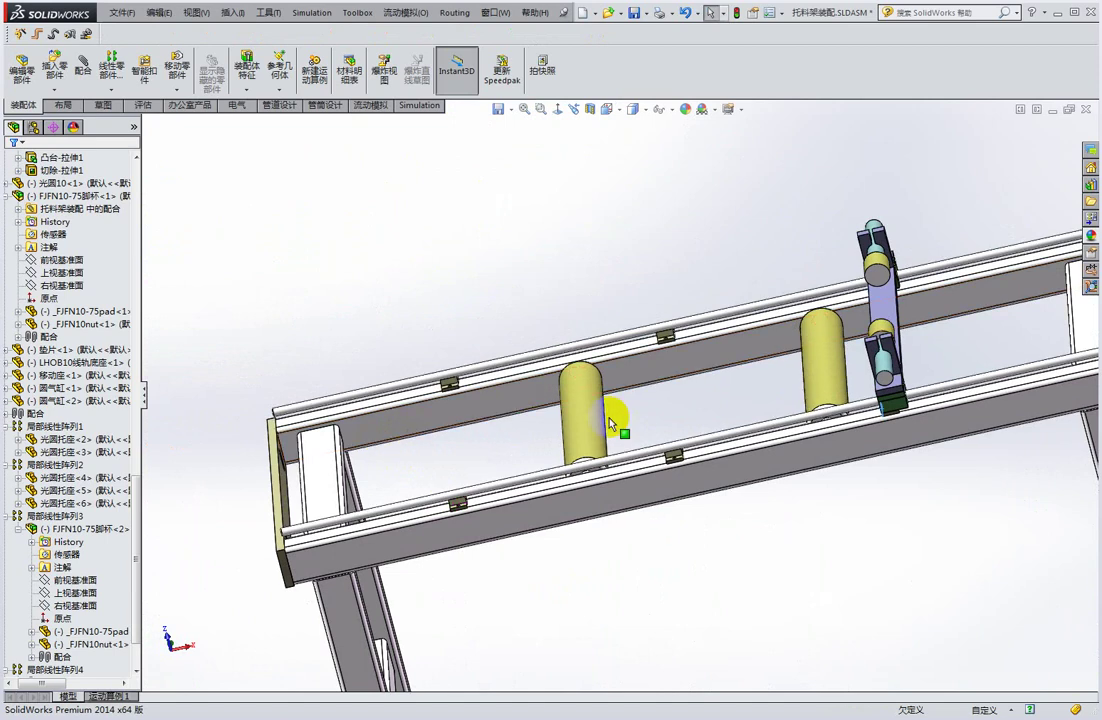
pyautogui.click(815, 425)
pyautogui.hotkey('ctrl', '7')
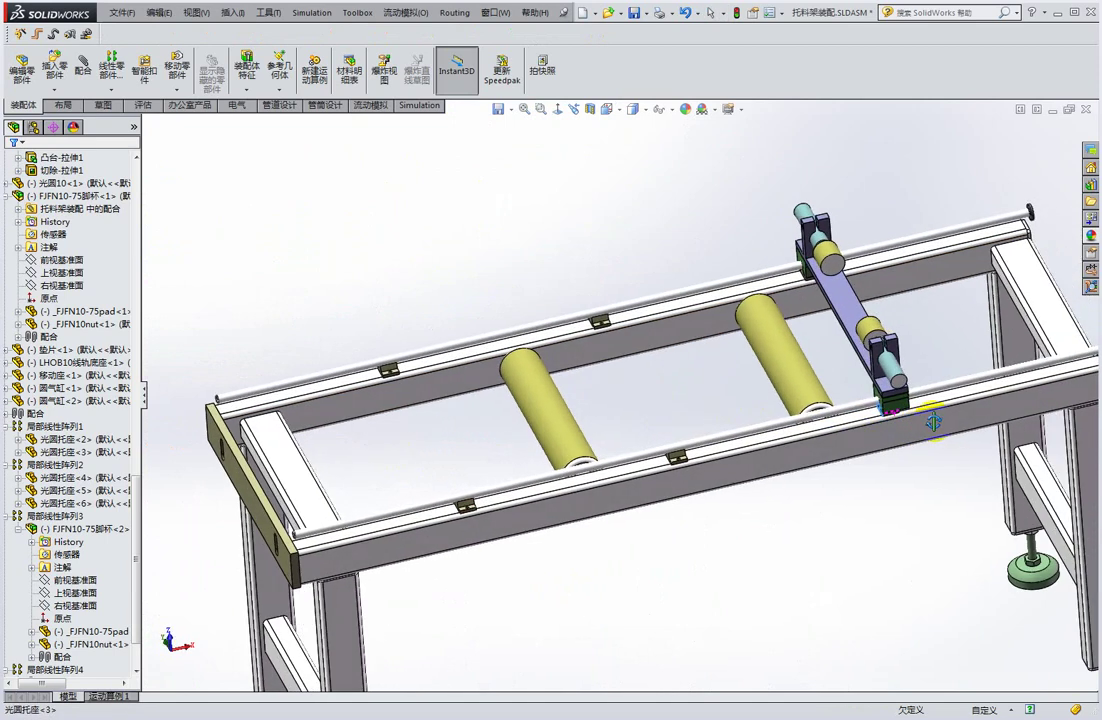
pyautogui.hotkey('ctrl', '8')
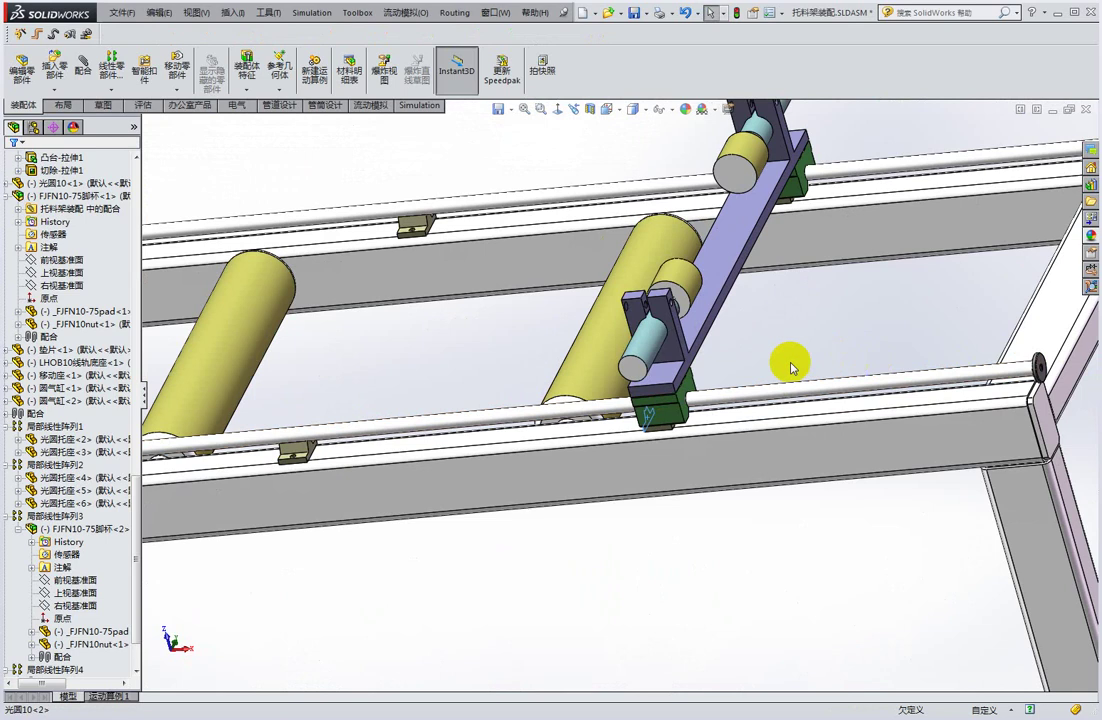
pyautogui.hotkey('ctrl', '8')
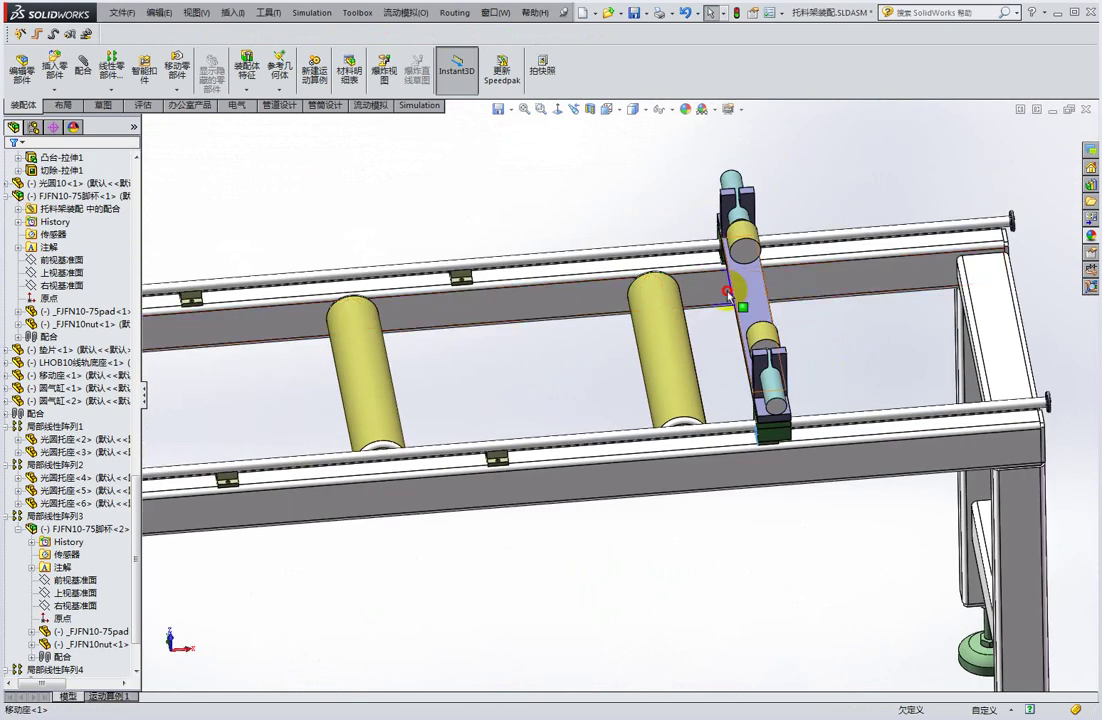
# Slide the moving plate along the rails and check it from a new oblique angle.
pyautogui.moveTo(806, 300)
pyautogui.mouseDown()
pyautogui.moveTo(385, 305)
pyautogui.moveTo(757, 327)
pyautogui.mouseUp()
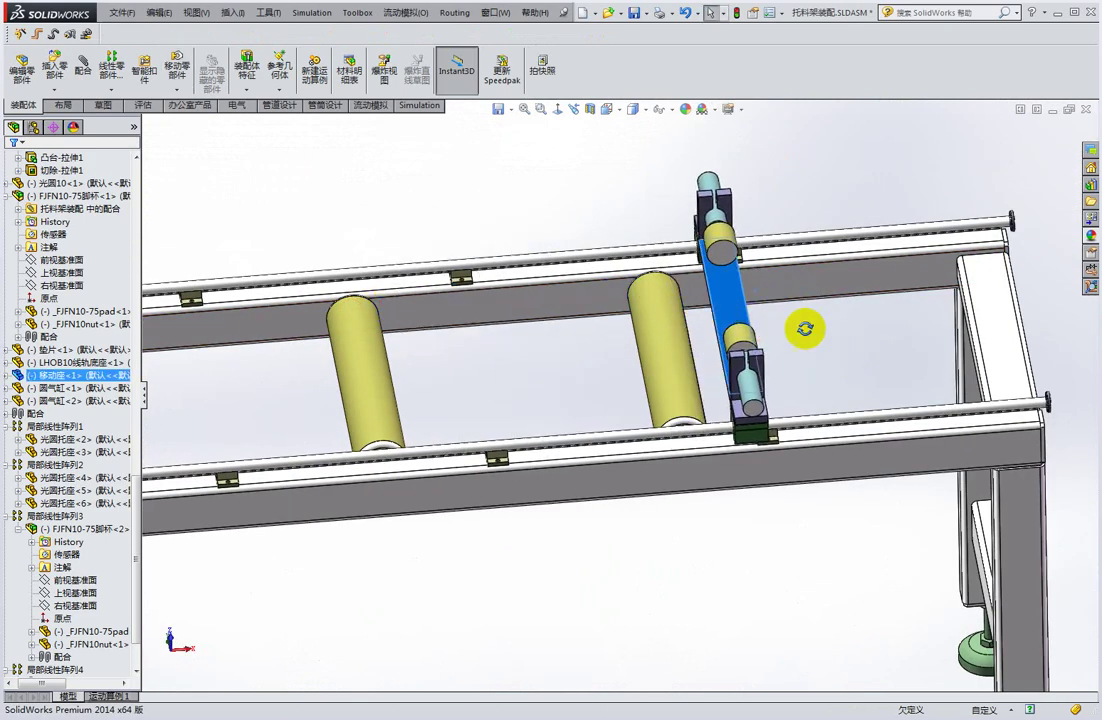
pyautogui.moveTo(802, 327)
pyautogui.mouseDown(button='middle')
pyautogui.moveTo(925, 329)
pyautogui.moveTo(972, 285)
pyautogui.mouseUp(button='middle')
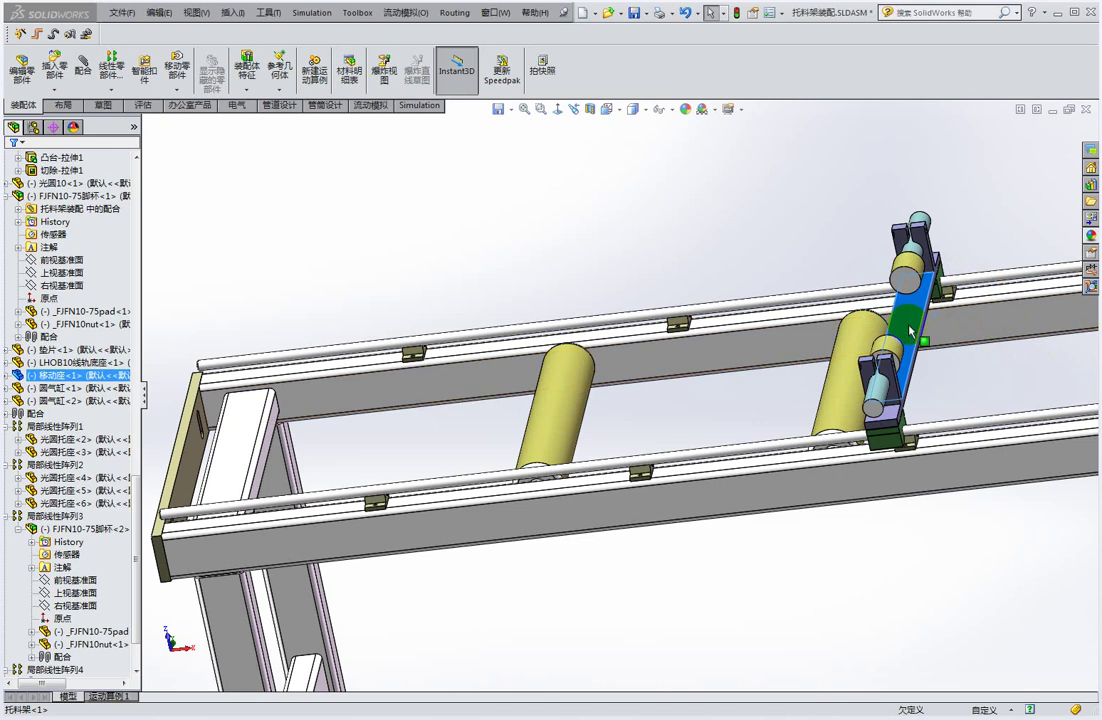
pyautogui.moveTo(910, 322)
pyautogui.mouseDown()
pyautogui.moveTo(1062, 368)
pyautogui.moveTo(993, 414)
pyautogui.mouseUp()
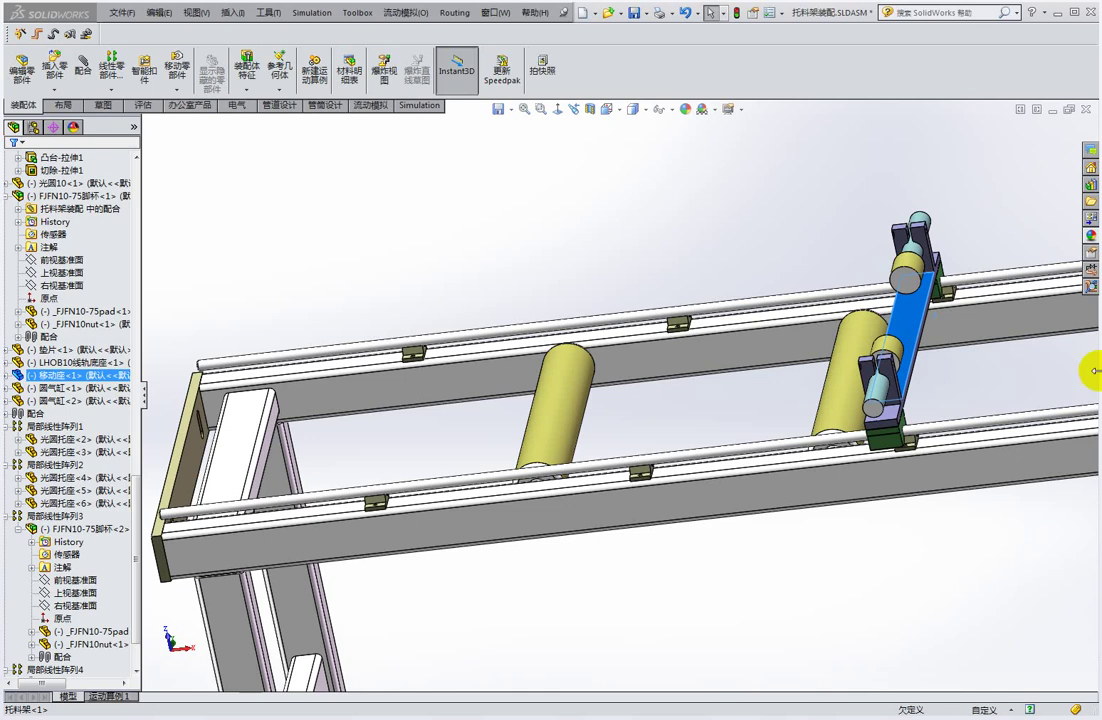
# Drag the moving plate along the rails and orbit around it and the cylinders.
pyautogui.click(918, 318)
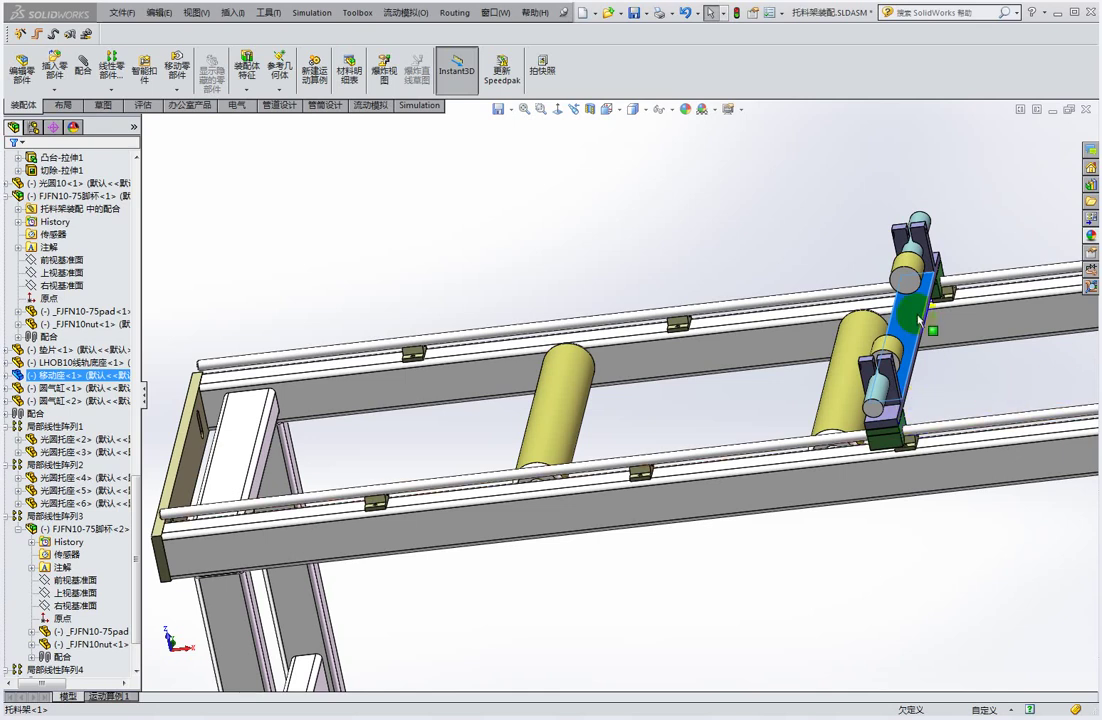
pyautogui.moveTo(918, 318)
pyautogui.mouseDown()
pyautogui.moveTo(456, 302)
pyautogui.moveTo(845, 312)
pyautogui.moveTo(714, 326)
pyautogui.moveTo(975, 330)
pyautogui.moveTo(875, 322)
pyautogui.moveTo(970, 296)
pyautogui.moveTo(967, 369)
pyautogui.mouseUp()
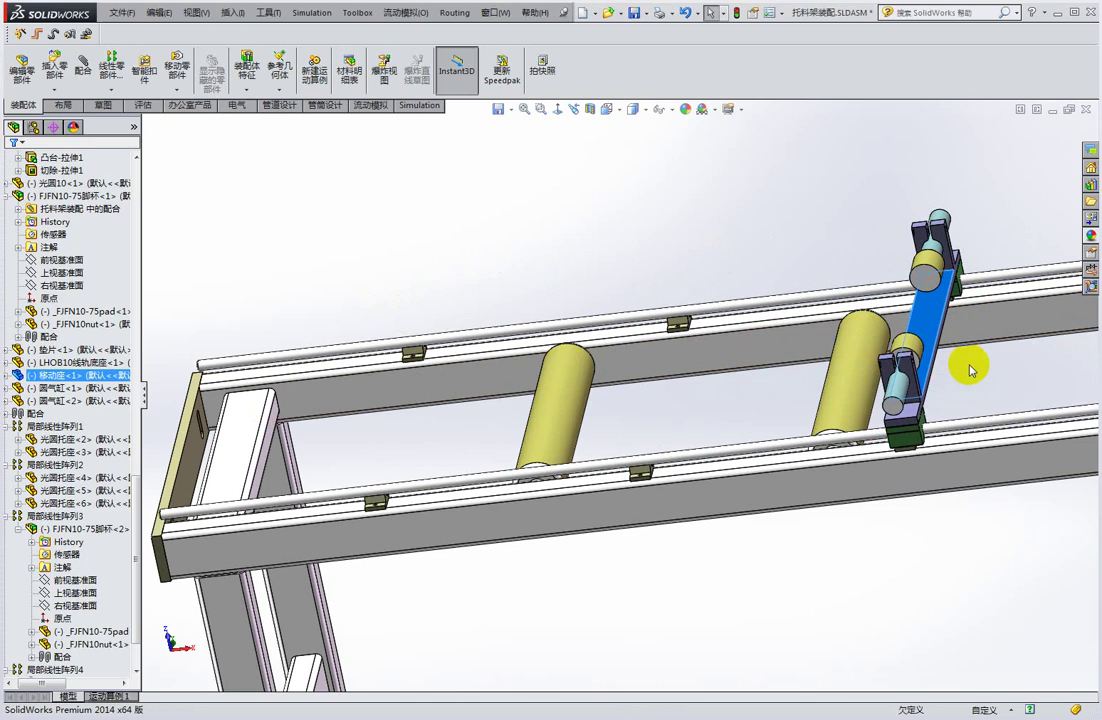
pyautogui.scroll(-2, 952, 376)
pyautogui.scroll(-2, 900, 410)
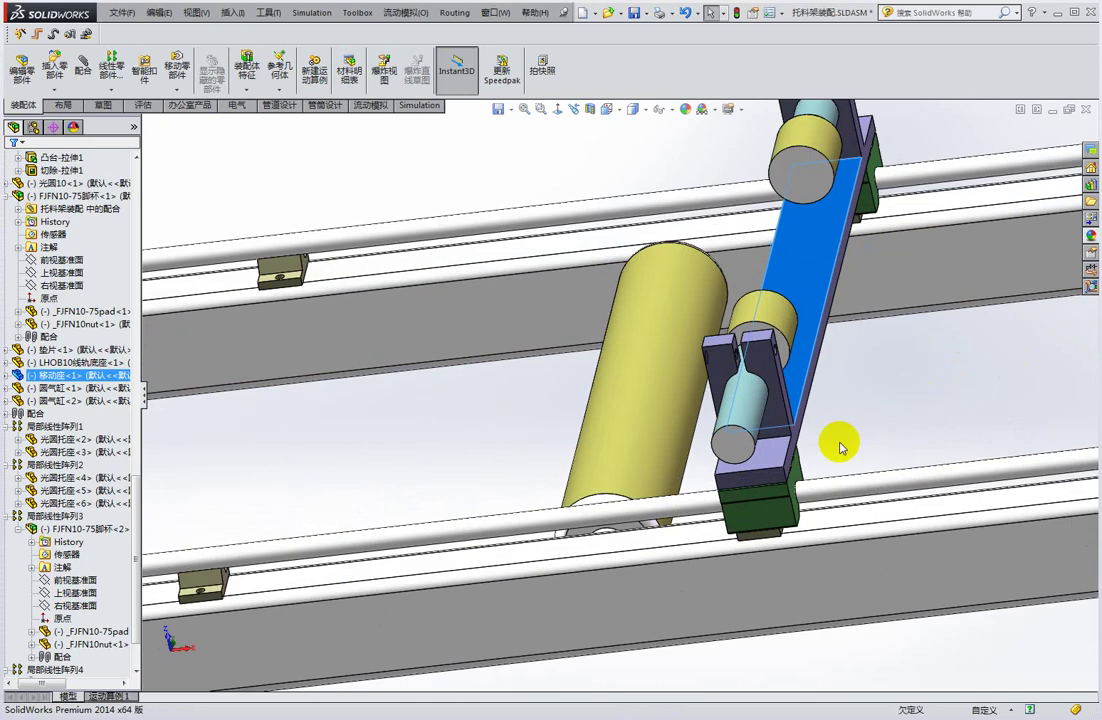
pyautogui.scroll(-2, 815, 430)
pyautogui.moveTo(815, 430); pyautogui.dragTo(781, 452, button='middle')
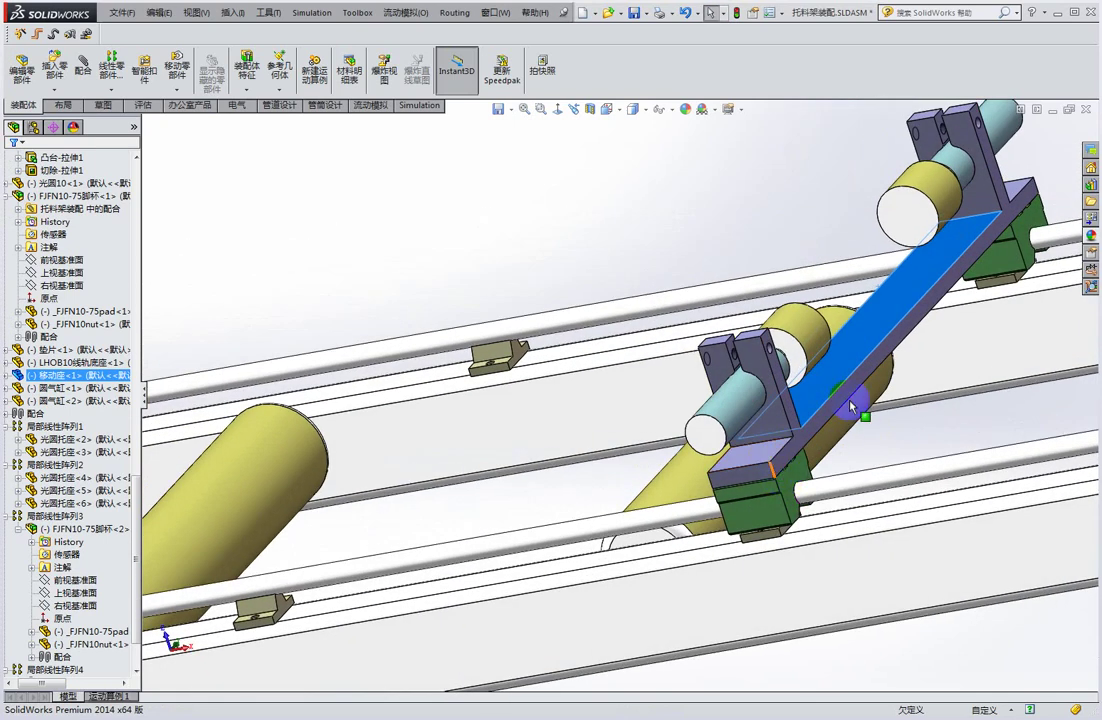
pyautogui.scroll(3, 900, 420)
pyautogui.moveTo(947, 398)
pyautogui.mouseDown(button='middle')
pyautogui.moveTo(880, 374)
pyautogui.moveTo(899, 396)
pyautogui.mouseUp(button='middle')
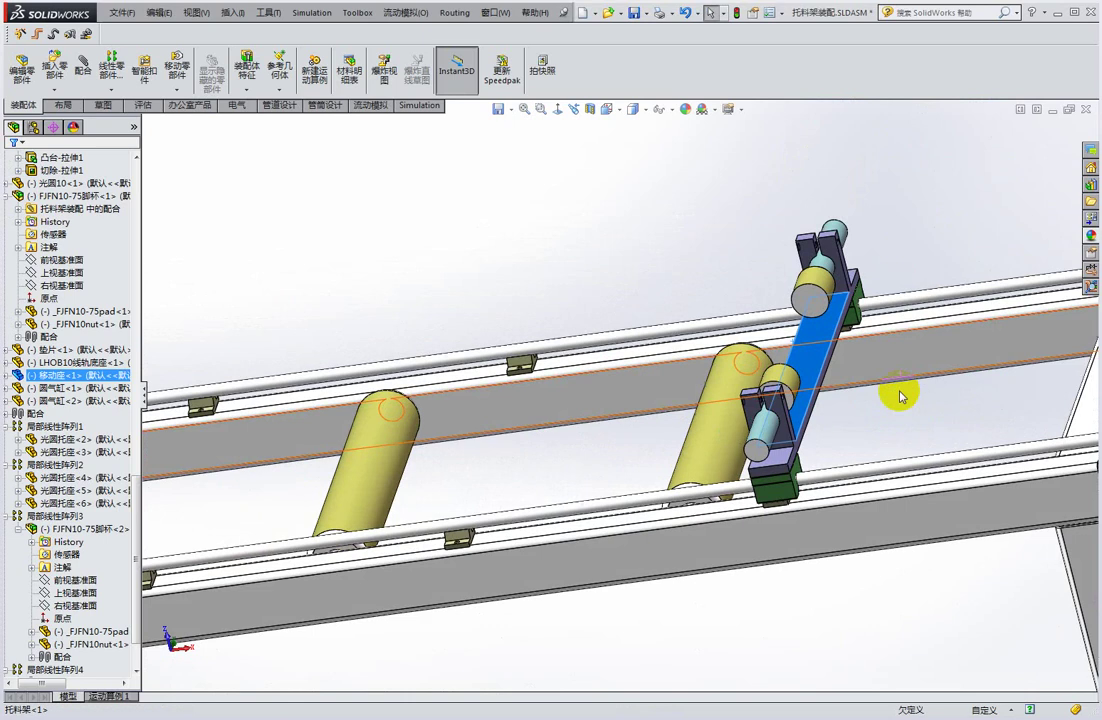
pyautogui.scroll(2, 996, 406)
pyautogui.moveTo(996, 406)
pyautogui.mouseDown(button='middle')
pyautogui.moveTo(1001, 435)
pyautogui.moveTo(873, 423)
pyautogui.mouseUp(button='middle')
pyautogui.scroll(-3, 387, 378)
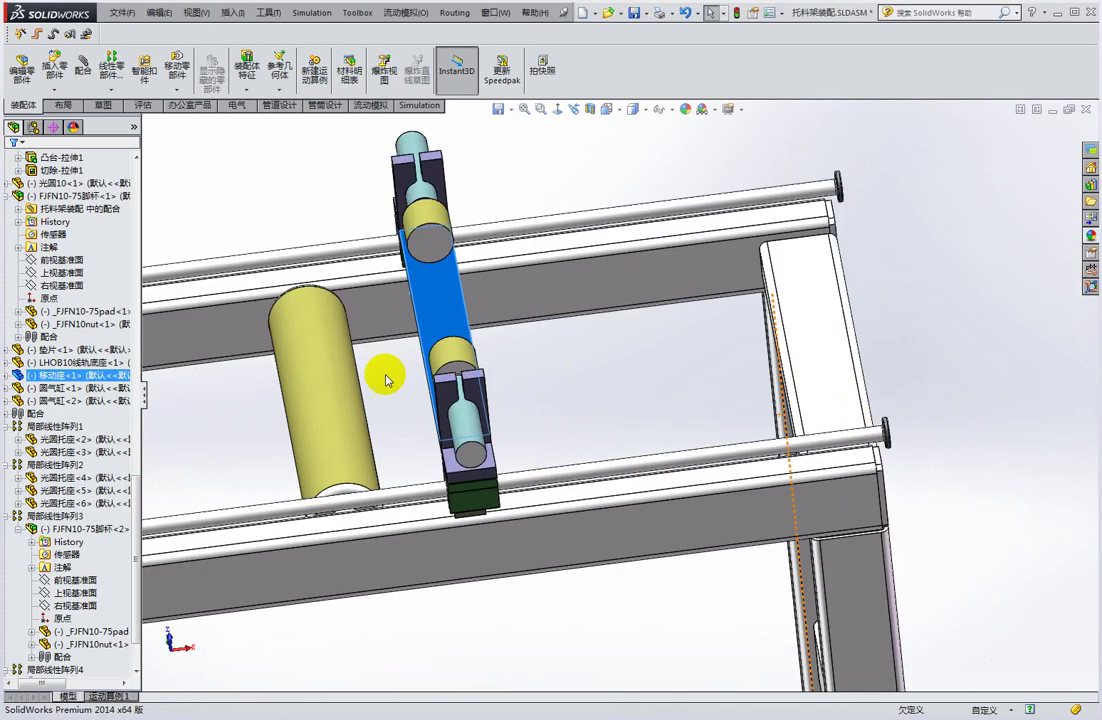
# Slide the moving plate to the right end of the rails.
pyautogui.moveTo(443, 305)
pyautogui.mouseDown()
pyautogui.moveTo(878, 290)
pyautogui.moveTo(597, 312)
pyautogui.moveTo(630, 435)
pyautogui.mouseUp()
pyautogui.scroll(-2, 630, 435)
pyautogui.scroll(-2, 630, 435)
pyautogui.scroll(-2, 628, 430)
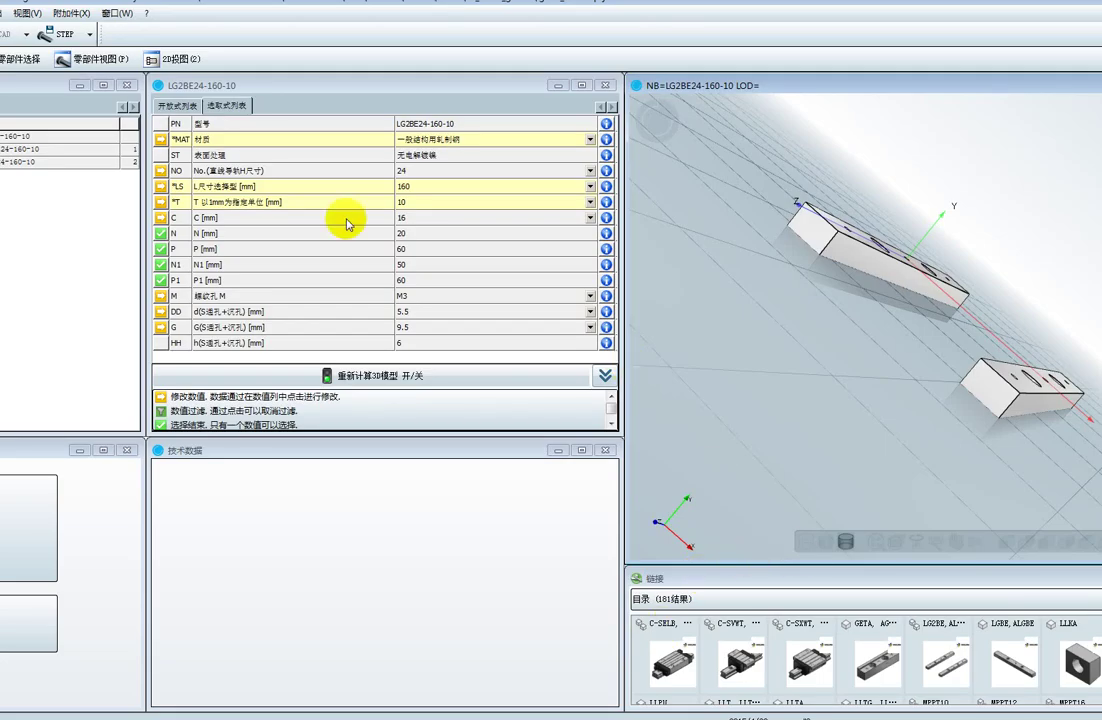
# Go back to the MISUMI catalog root and collapse the 直线导轨 linear guide category.
pyautogui.click(21, 65)
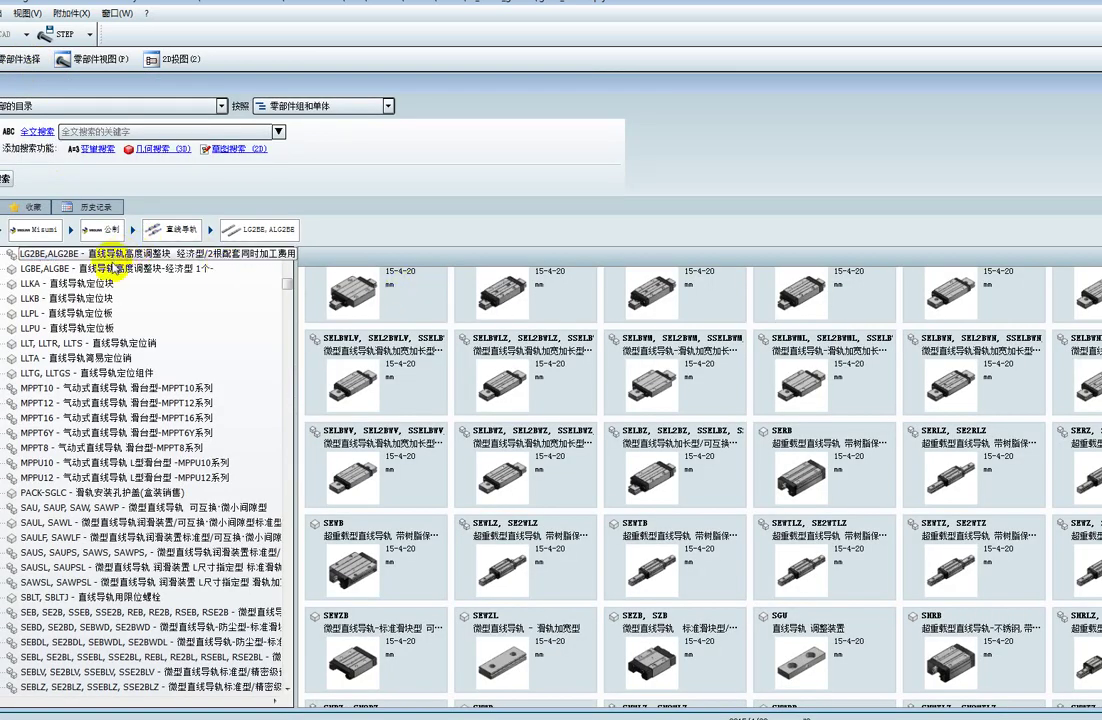
pyautogui.click(112, 254)
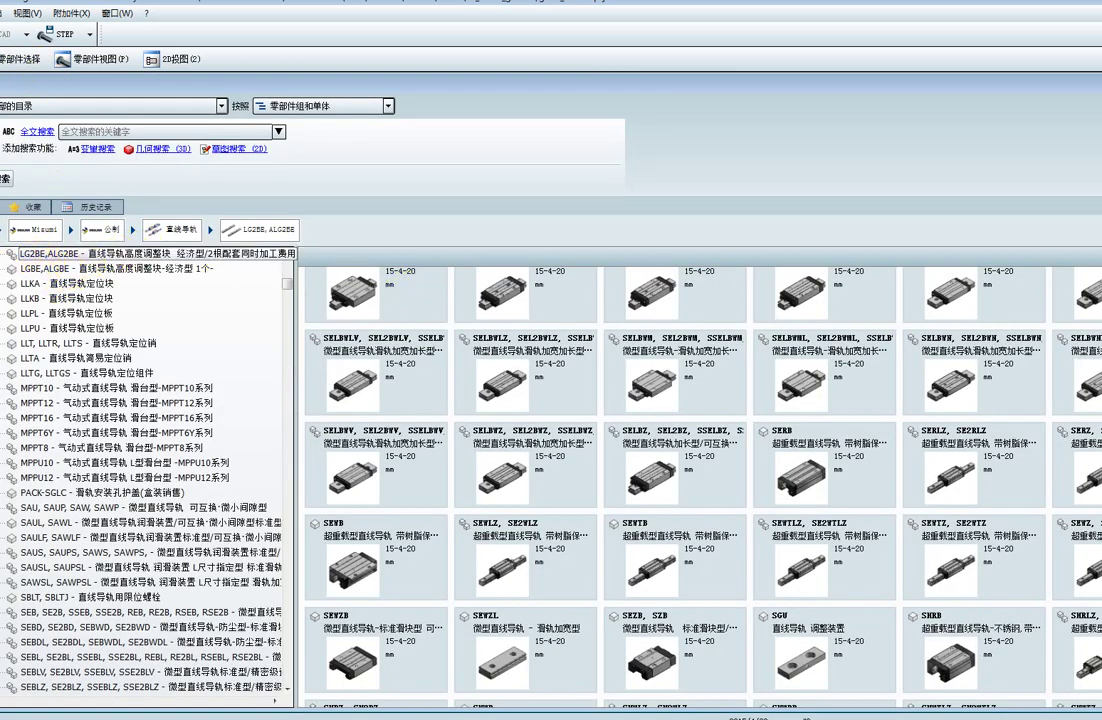
pyautogui.click(6, 232)
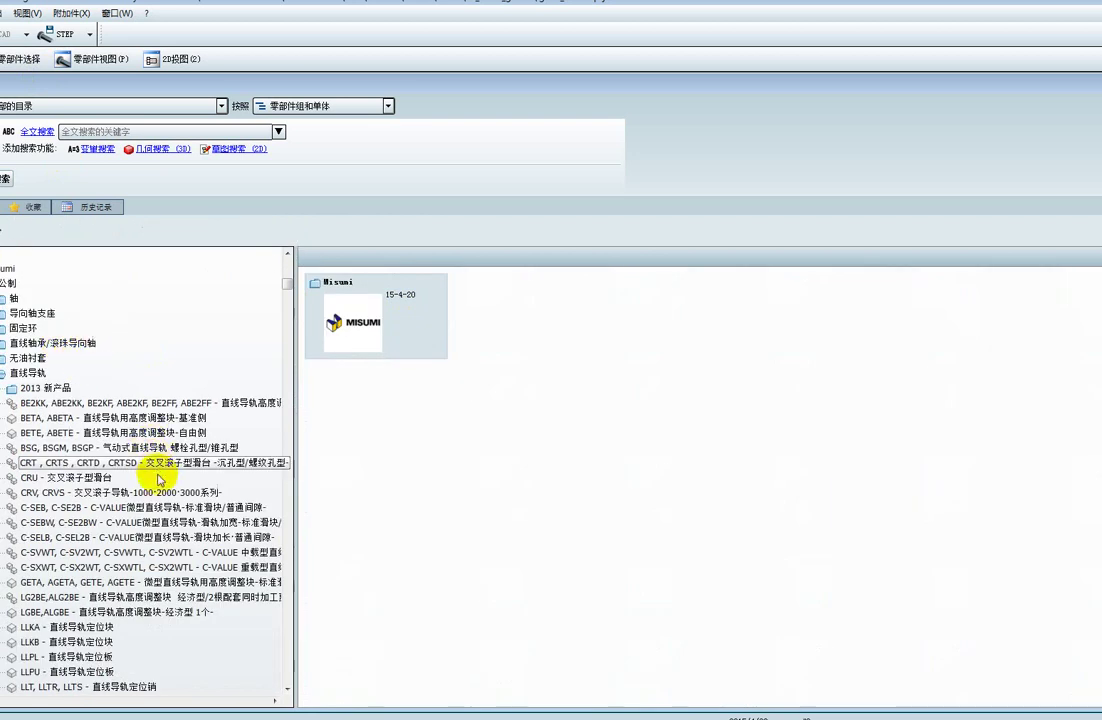
pyautogui.scroll(-2, 160, 470)
pyautogui.scroll(-1, 160, 483)
pyautogui.scroll(-5, 160, 483)
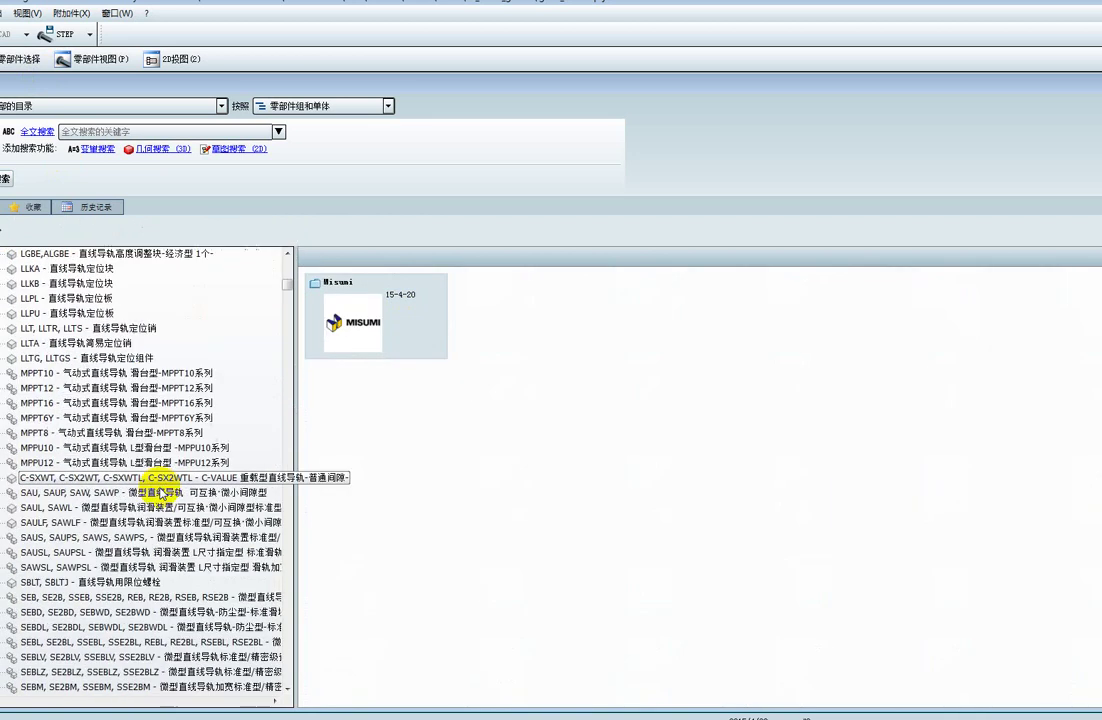
pyautogui.scroll(-5, 162, 486)
pyautogui.scroll(-5, 164, 488)
pyautogui.scroll(-5, 165, 490)
pyautogui.scroll(-5, 164, 491)
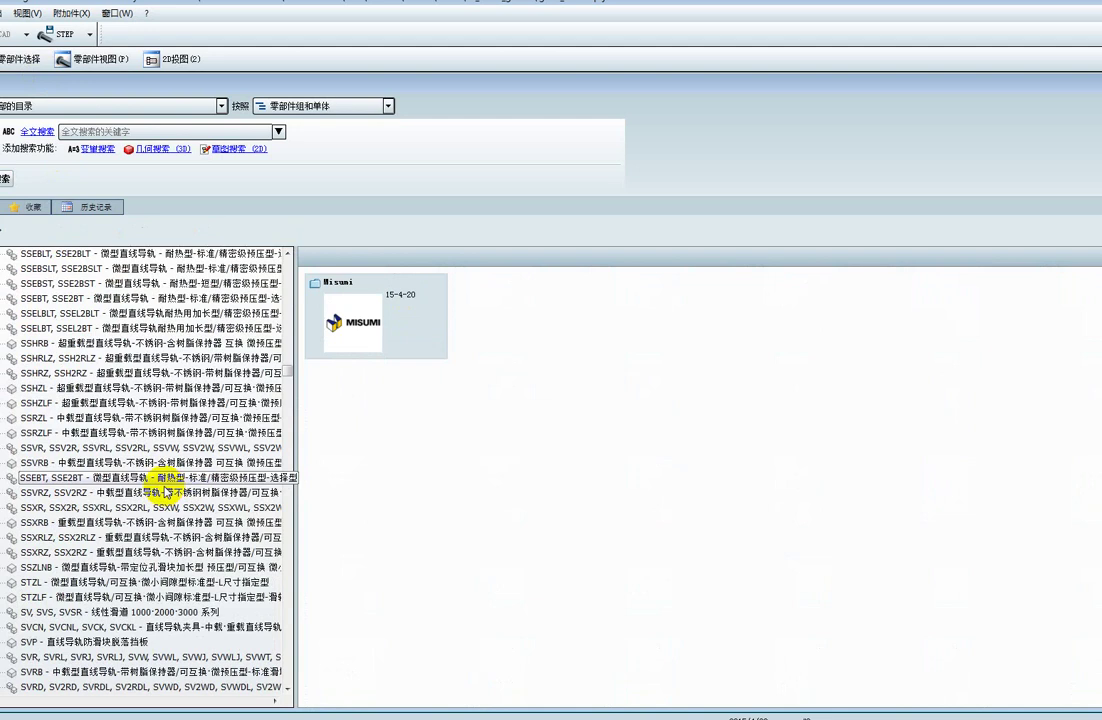
pyautogui.scroll(-5, 163, 493)
pyautogui.scroll(-1, 155, 420)
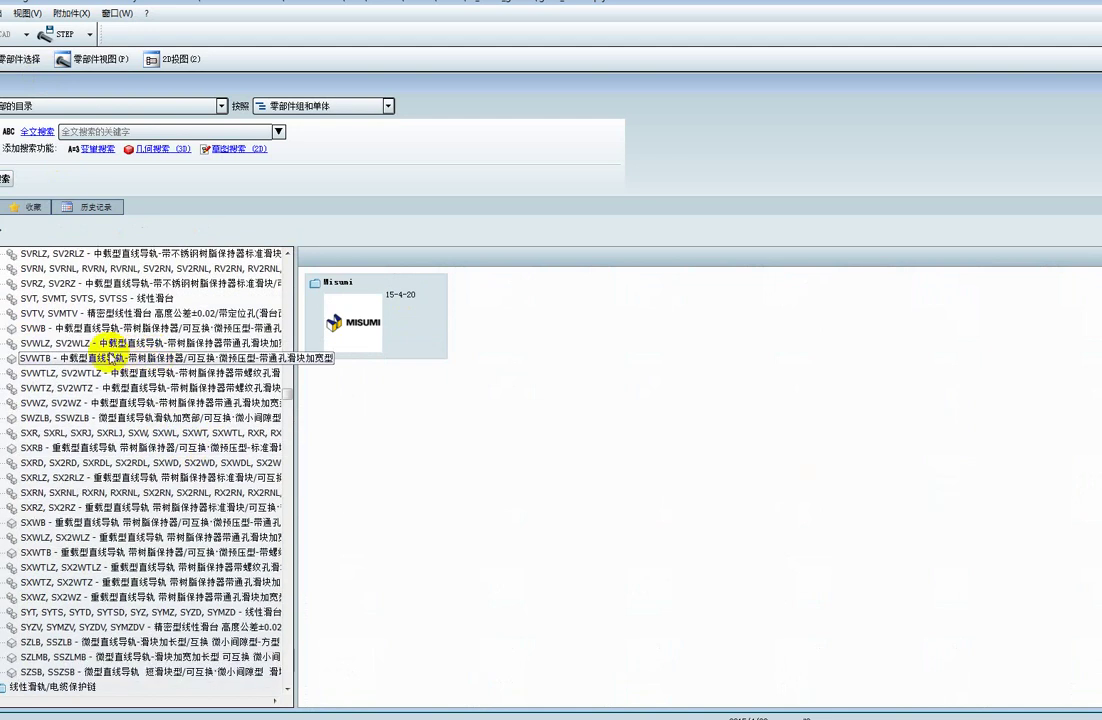
pyautogui.scroll(15, 145, 470)
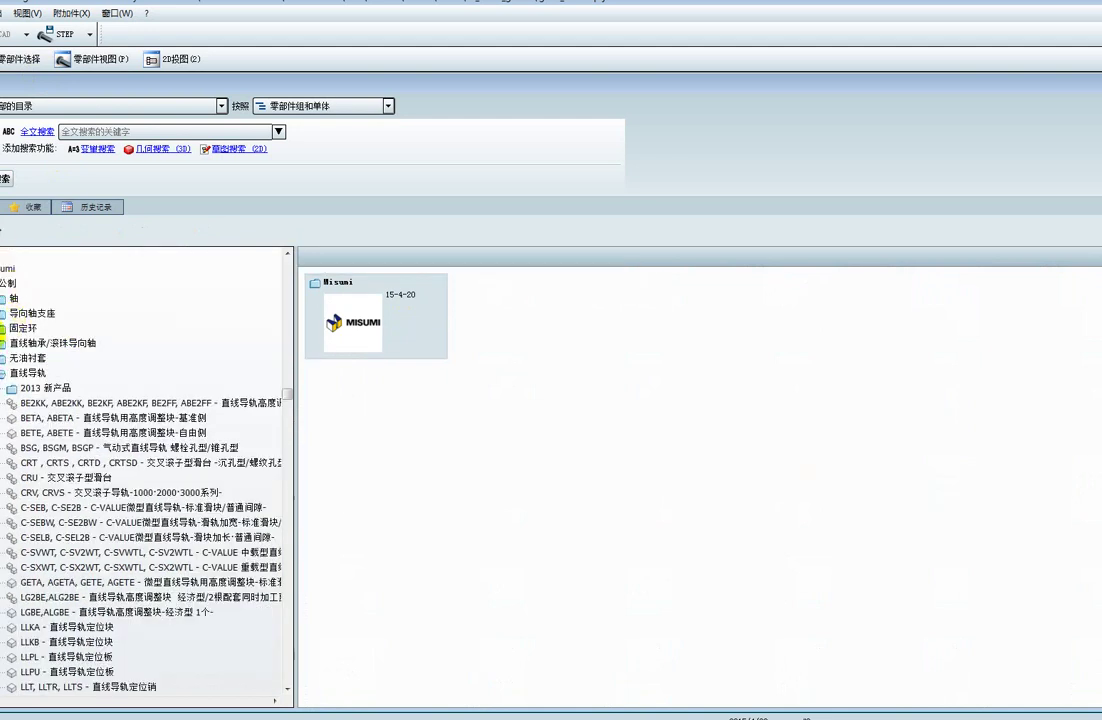
pyautogui.click(2, 372)
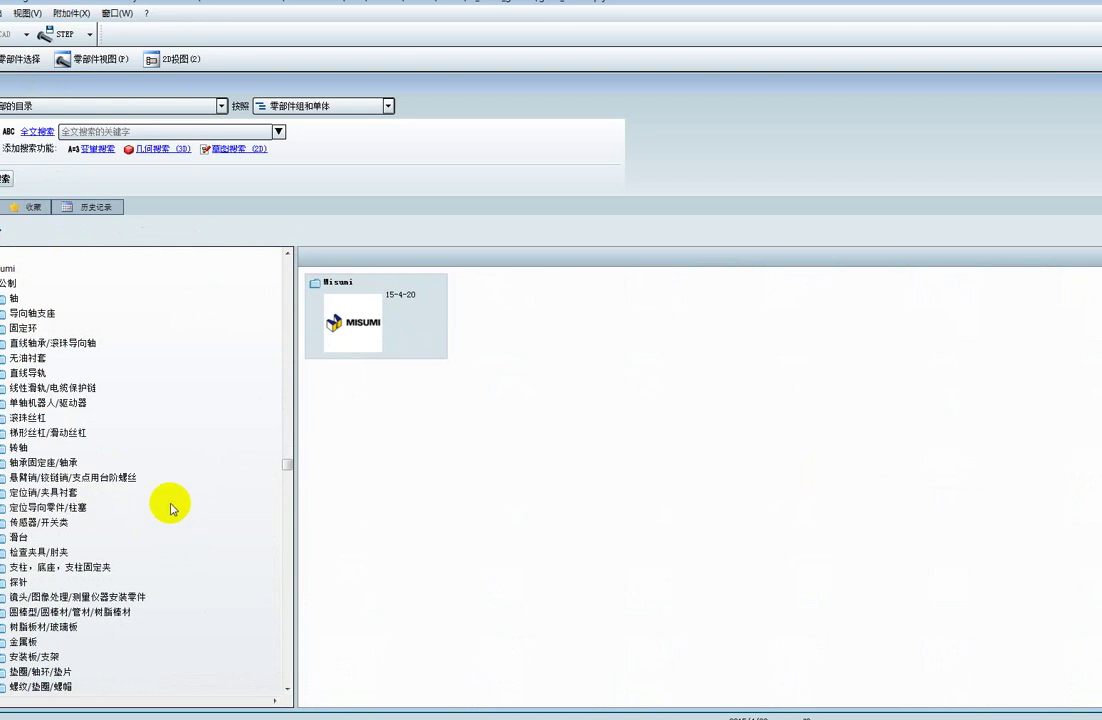
# Open the 气缸/气缸相关零件 category and choose the MSCCS thin cylinder series.
pyautogui.scroll(-3, 148, 518)
pyautogui.scroll(-1, 148, 530)
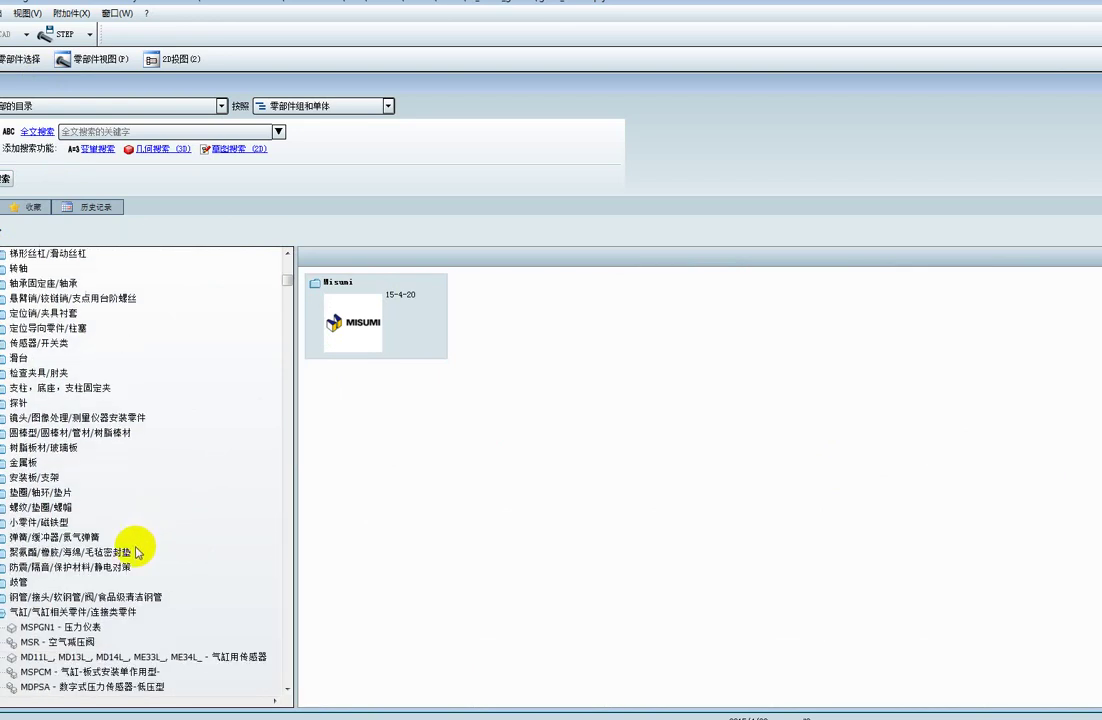
pyautogui.click(45, 612)
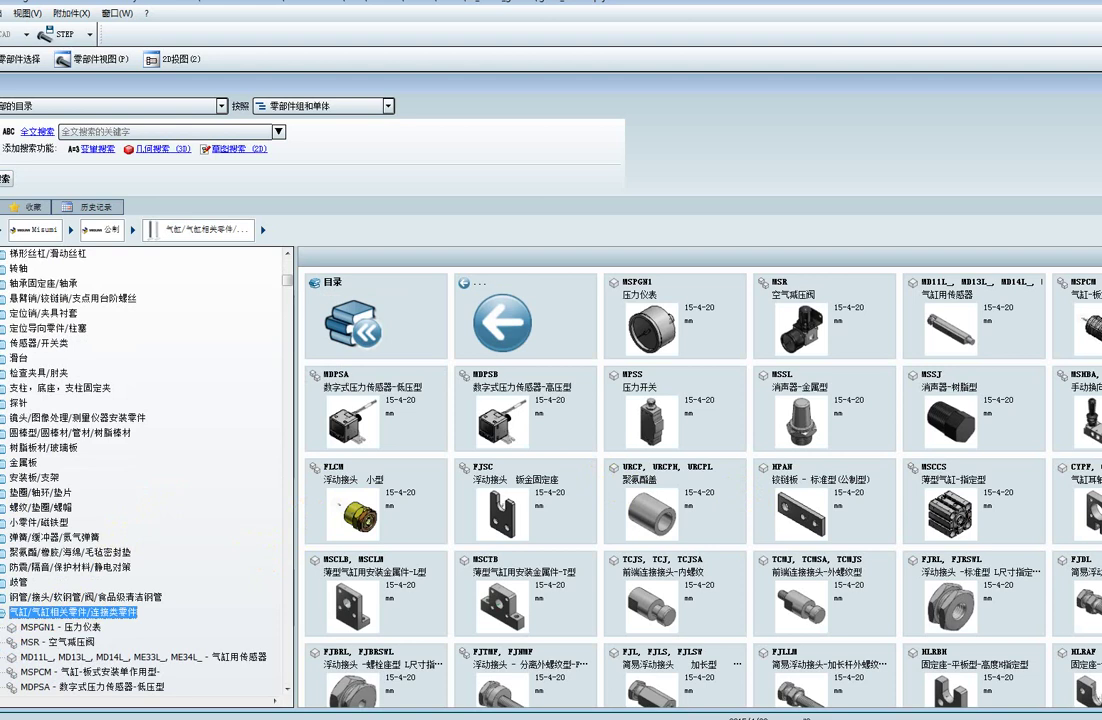
pyautogui.click(957, 522)
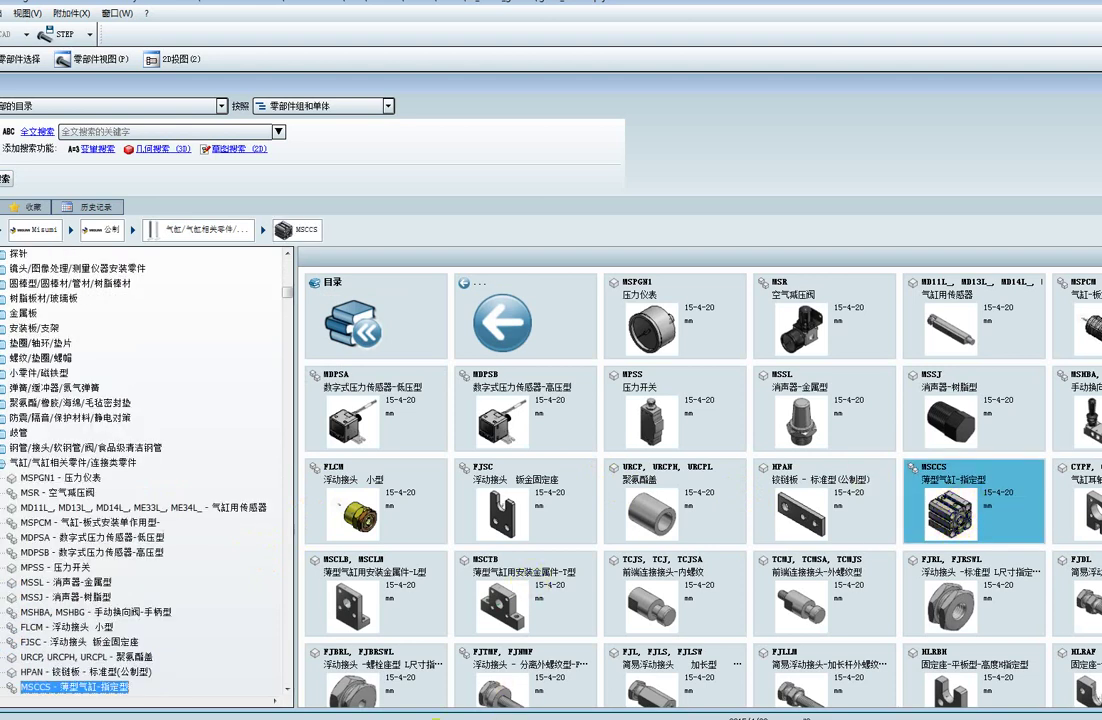
pyautogui.click(367, 717)
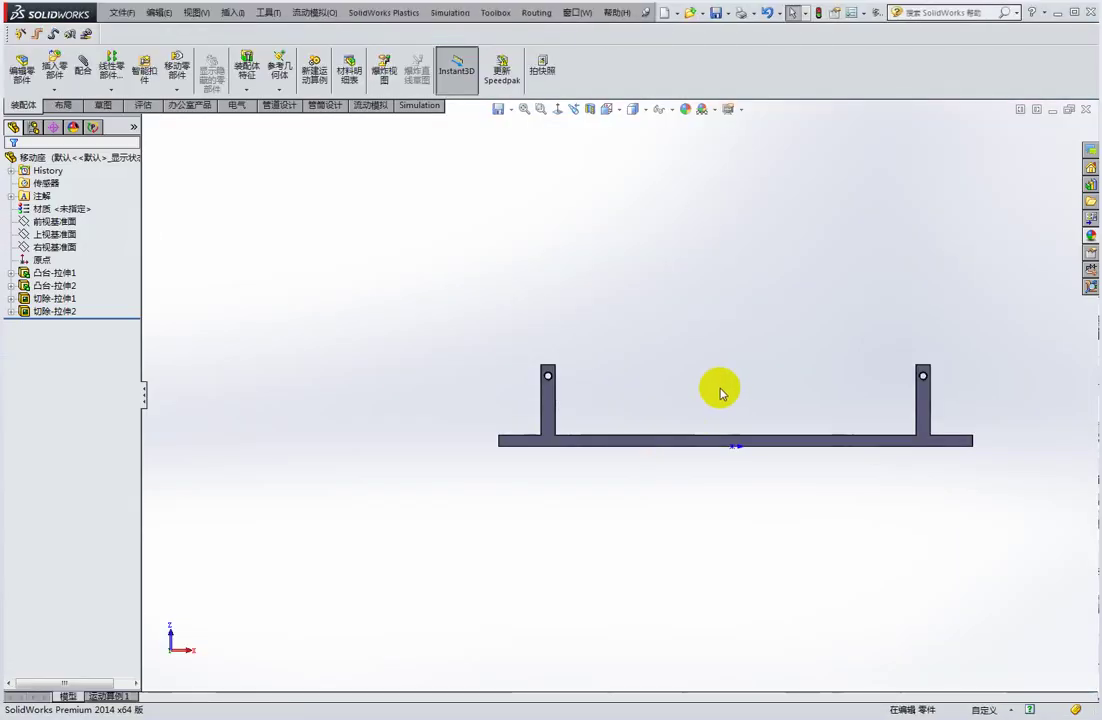
# Open MSCCS20-5-A-AM5-NB-TK0 紧凑气缸.SLDASM from the recent files list.
pyautogui.click(657, 336)
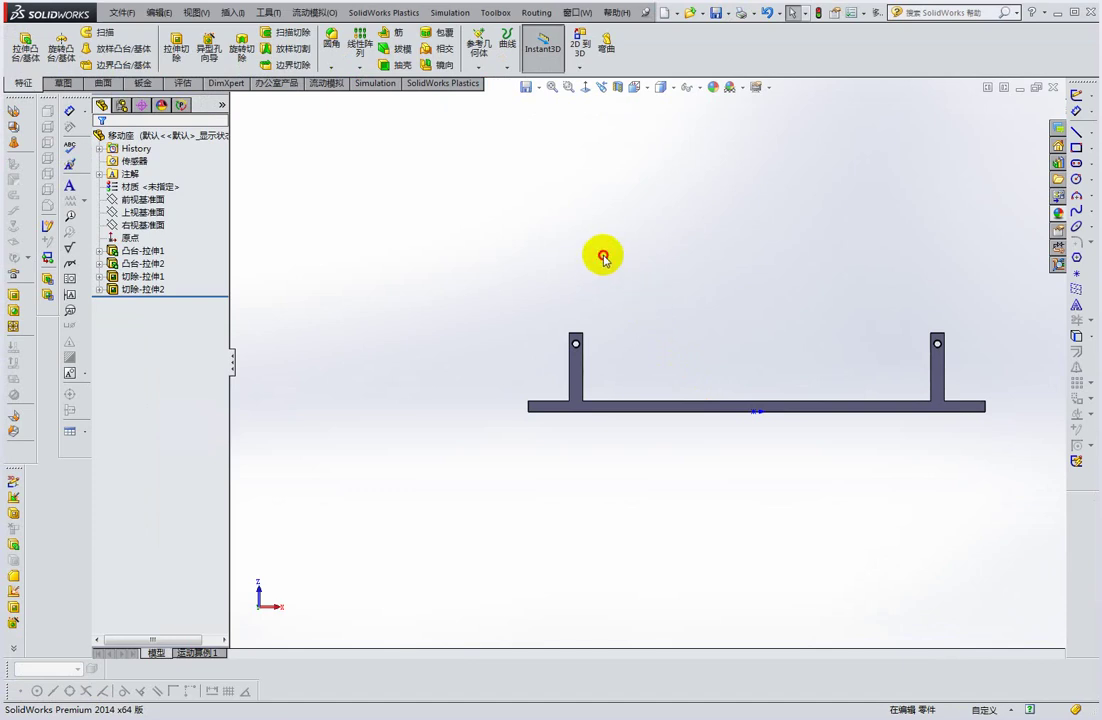
pyautogui.click(118, 14)
pyautogui.moveTo(165, 366)
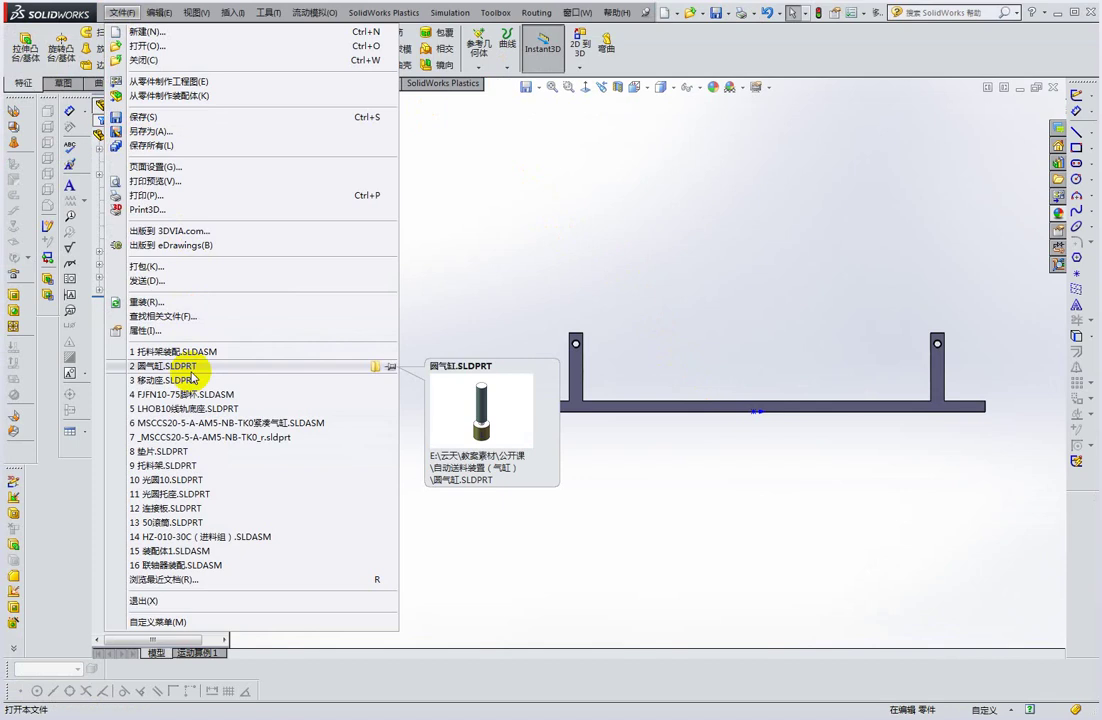
pyautogui.click(221, 423)
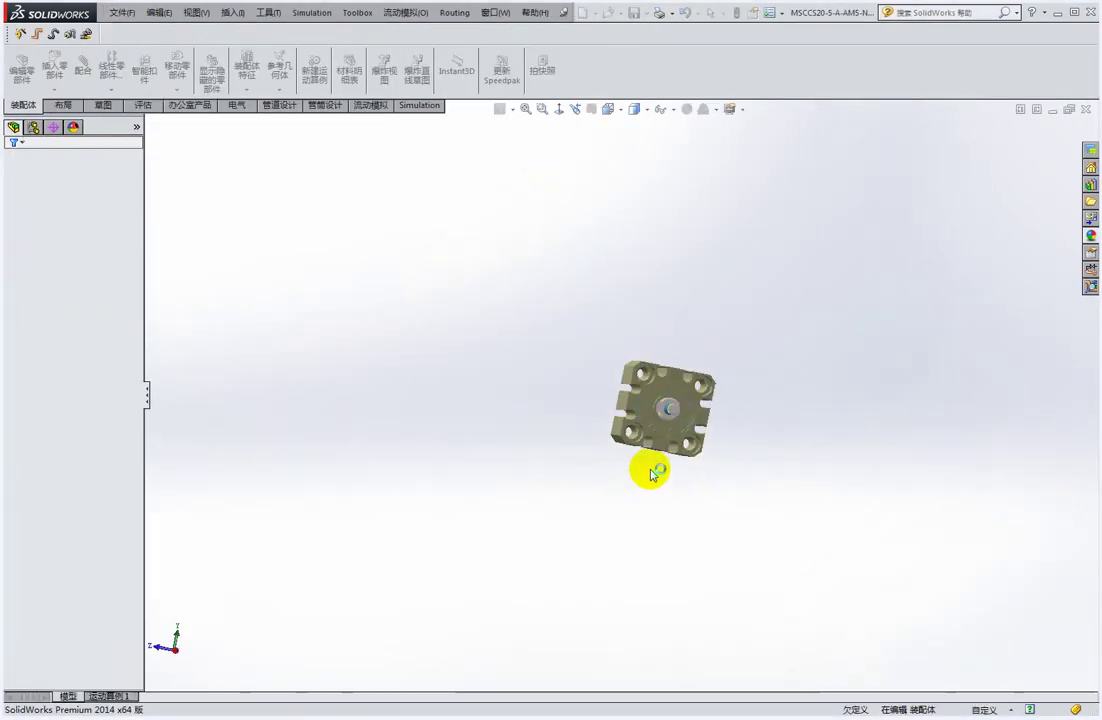
# Orbit and zoom the cylinder to inspect its side, rod end and holed end face.
pyautogui.moveTo(651, 473)
pyautogui.mouseDown(button='middle')
pyautogui.moveTo(734, 411)
pyautogui.moveTo(701, 460)
pyautogui.mouseUp(button='middle')
pyautogui.scroll(-2, 755, 388)
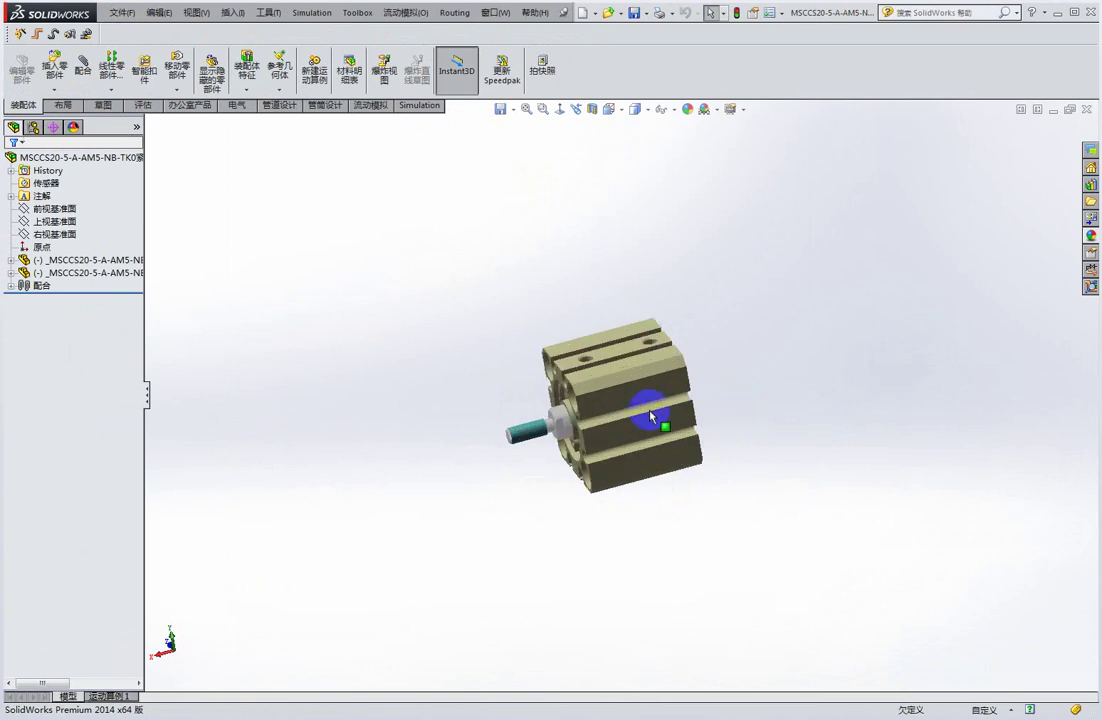
pyautogui.moveTo(651, 415); pyautogui.dragTo(615, 480, button='middle')
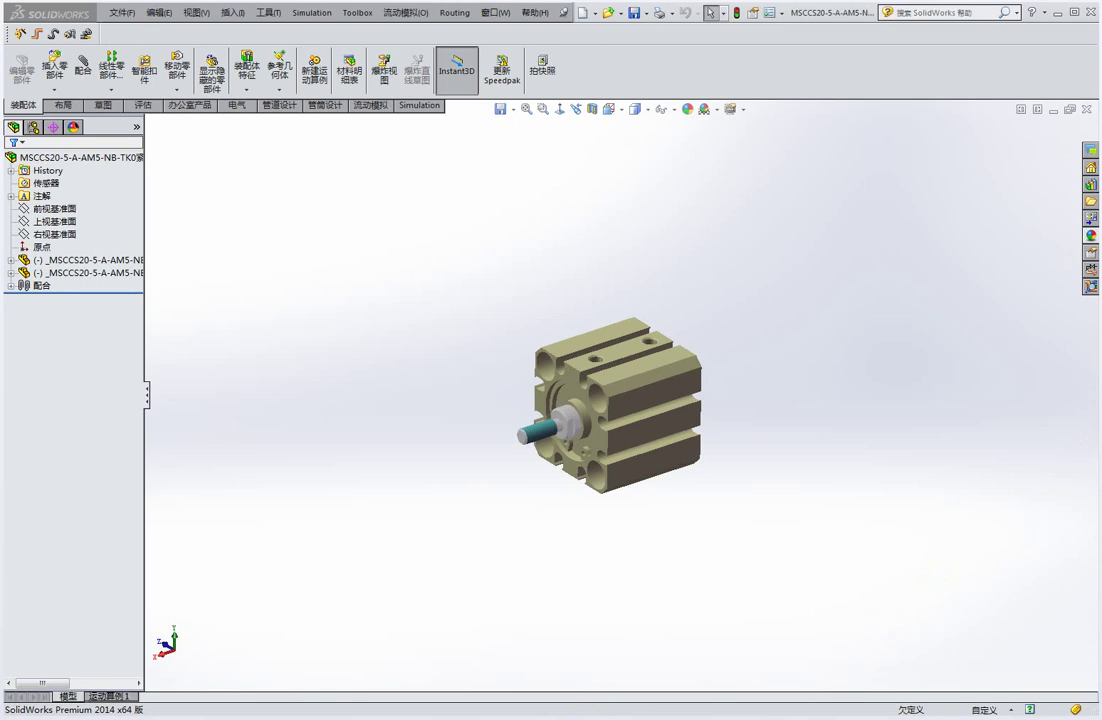
pyautogui.moveTo(632, 389); pyautogui.dragTo(578, 322, button='middle')
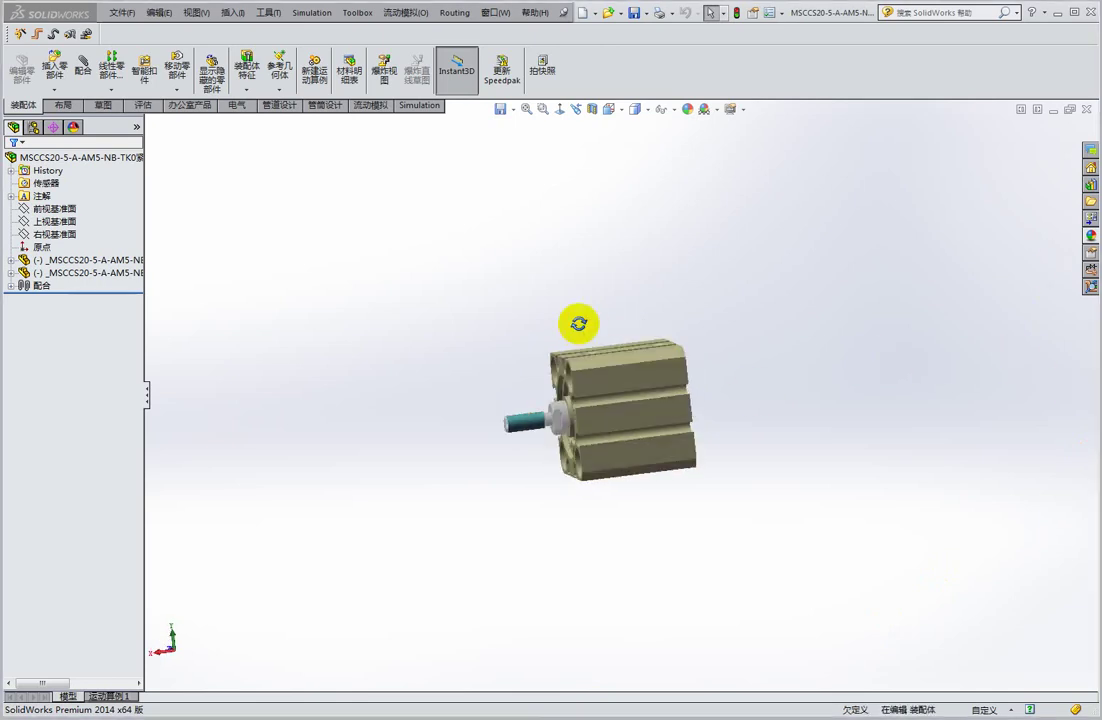
pyautogui.moveTo(619, 384); pyautogui.dragTo(657, 430, button='middle')
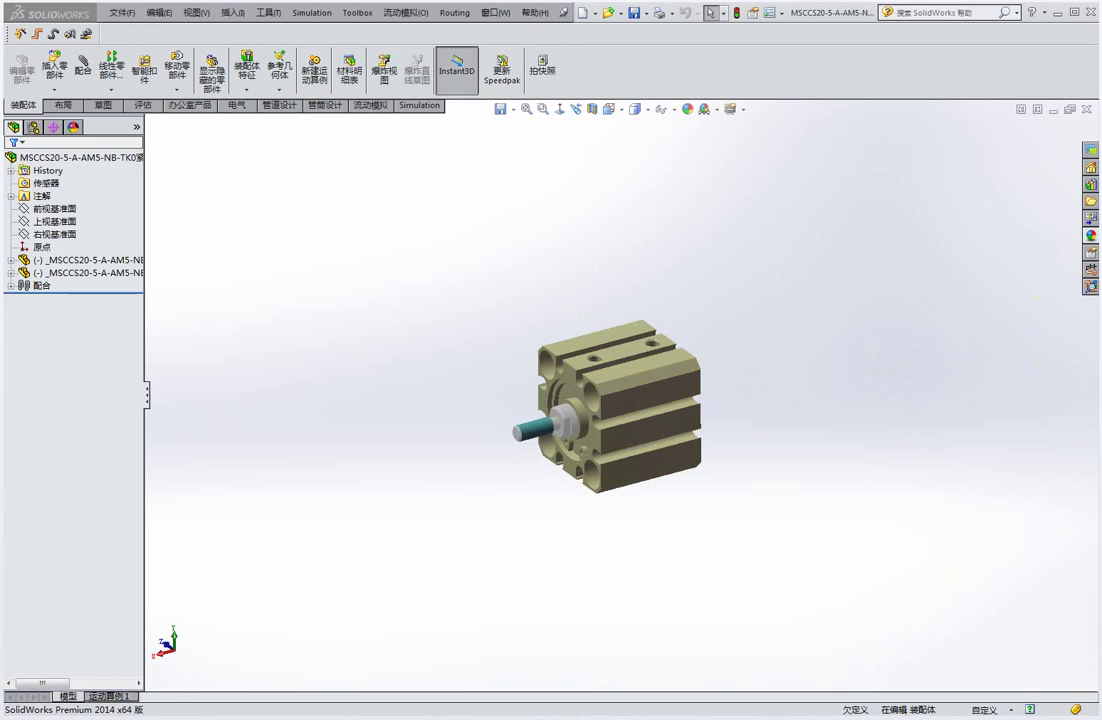
pyautogui.moveTo(831, 396); pyautogui.dragTo(795, 394, button='middle')
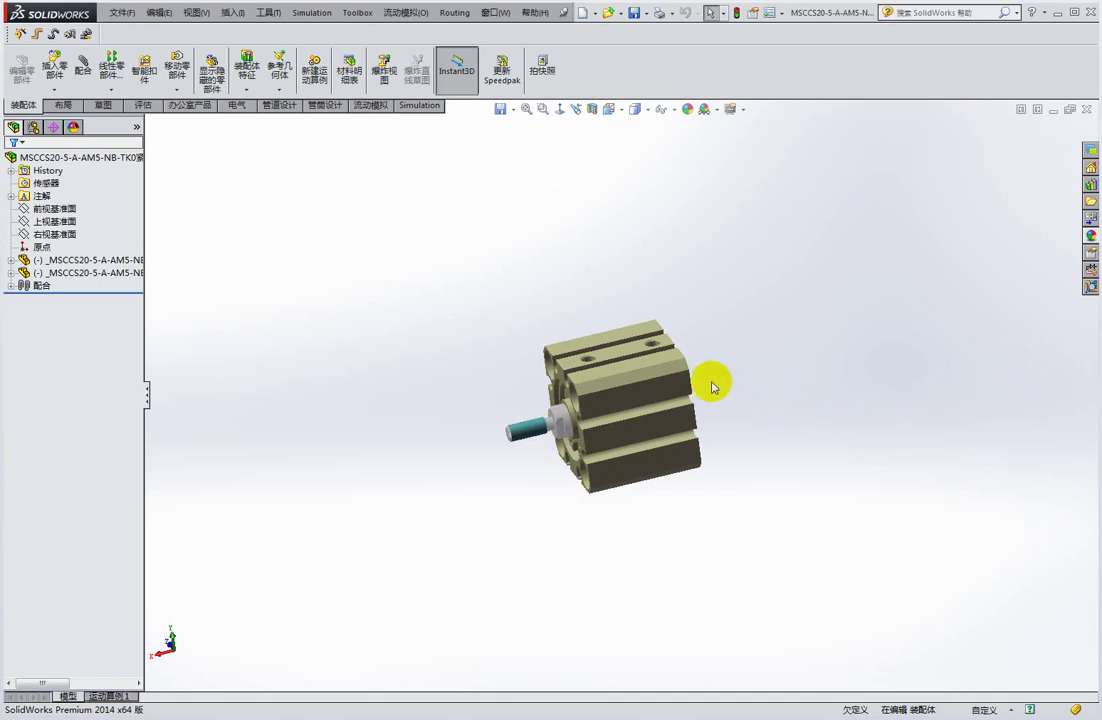
pyautogui.scroll(-5, 507, 425)
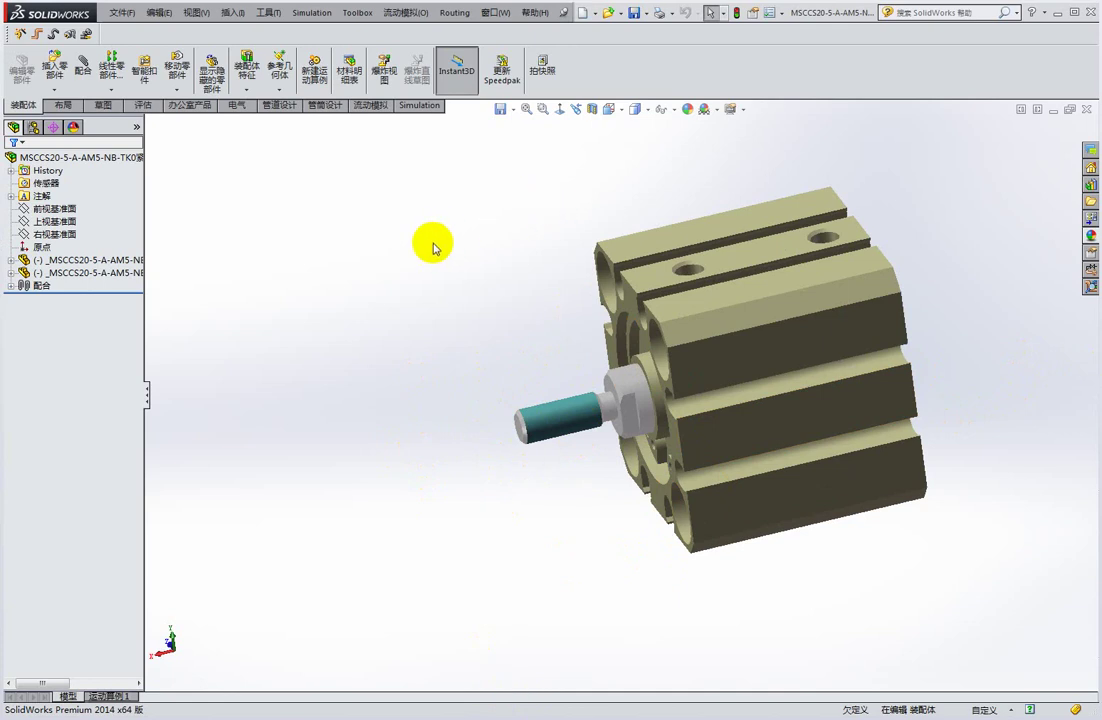
pyautogui.press('z')
pyautogui.click(496, 13)
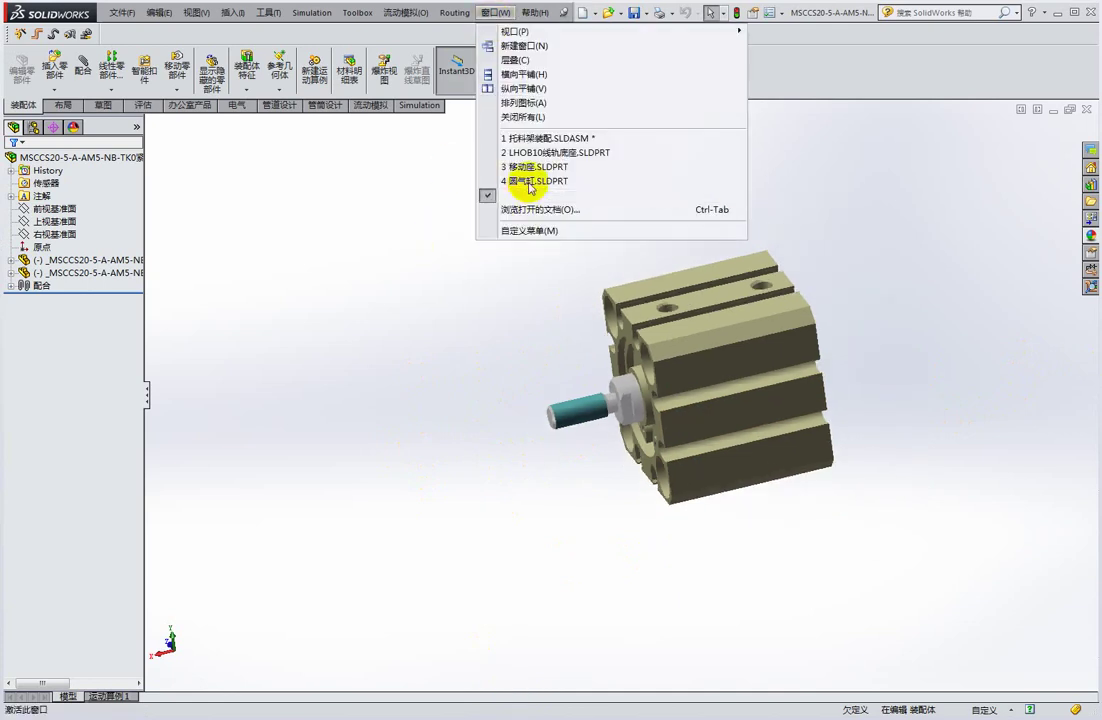
# Switch to 托料架装配.SLDASM and orbit the frame to view the moving plate on its rails.
pyautogui.click(540, 138)
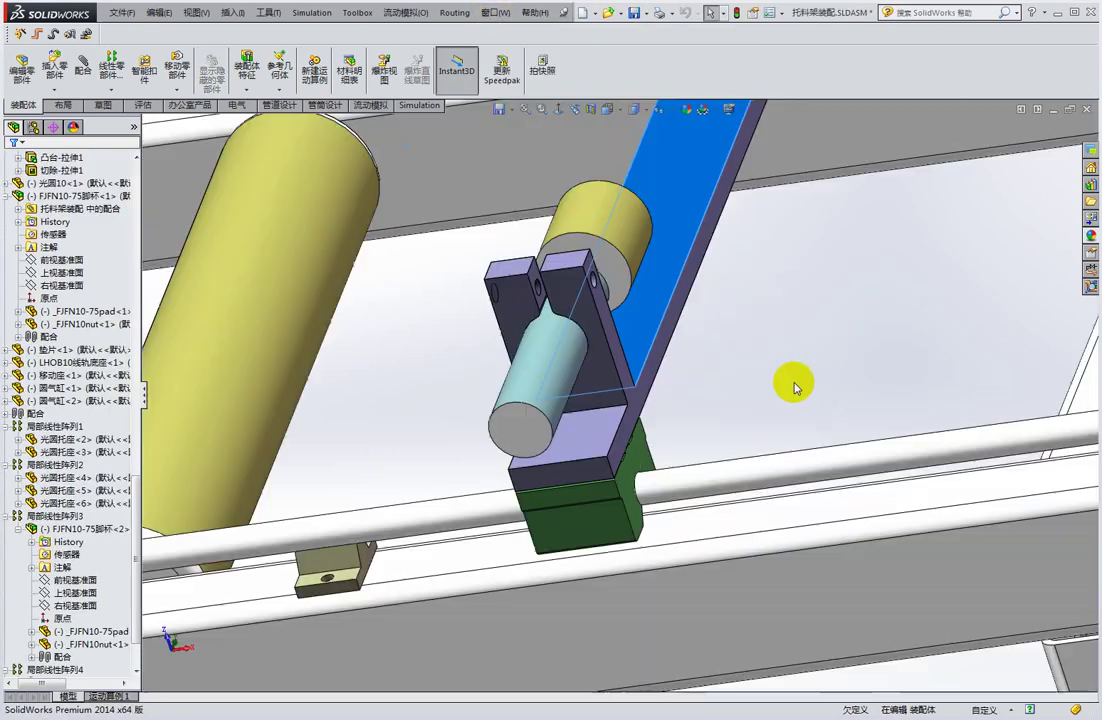
pyautogui.scroll(3, 578, 403)
pyautogui.scroll(2, 590, 405)
pyautogui.scroll(1, 615, 410)
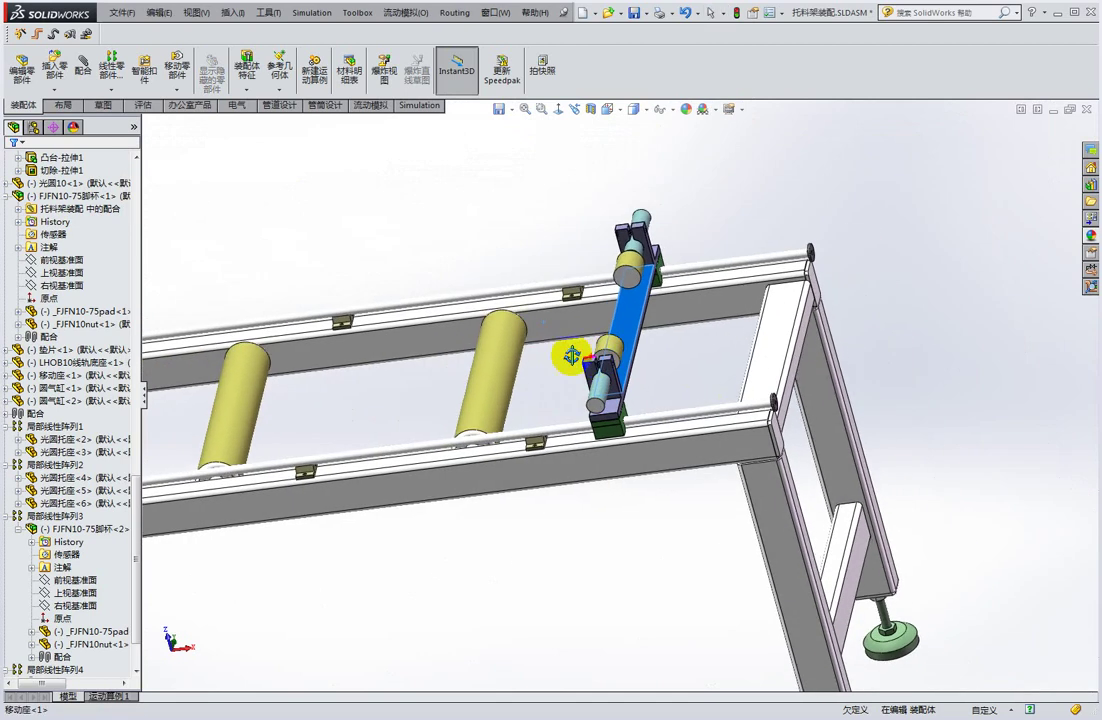
pyautogui.scroll(1, 628, 415)
pyautogui.scroll(-3, 628, 415)
pyautogui.scroll(-2, 632, 418)
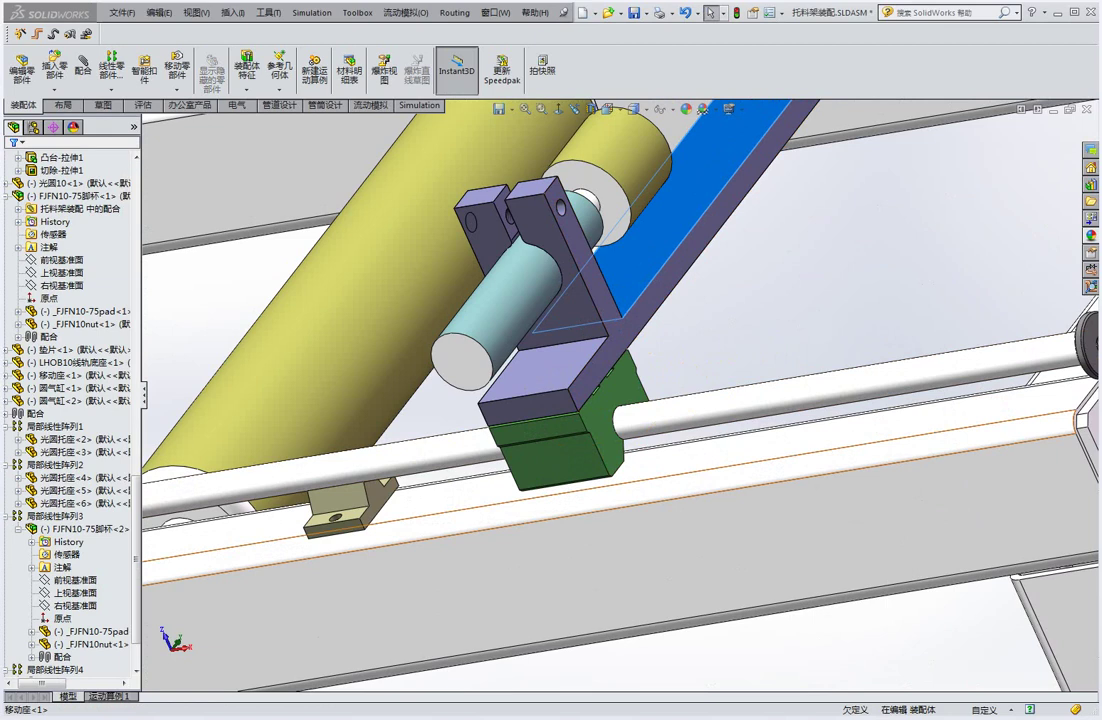
pyautogui.click(787, 302)
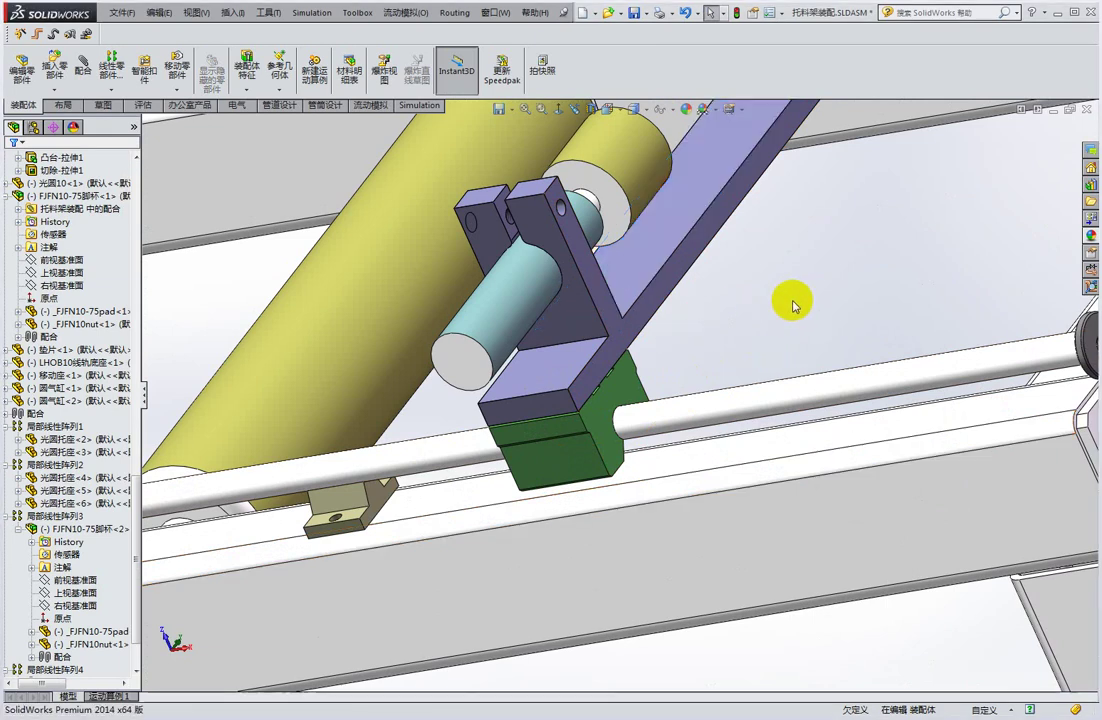
pyautogui.middleClick(789, 305)
pyautogui.moveTo(791, 311); pyautogui.dragTo(787, 337, button='middle')
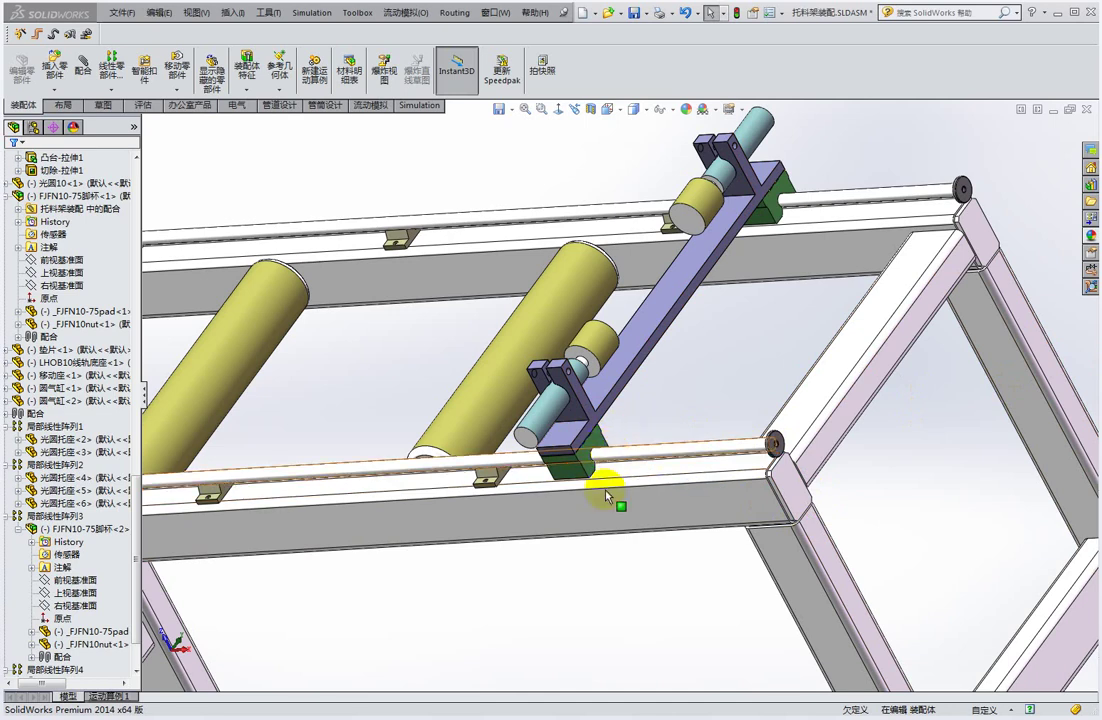
pyautogui.click(495, 12)
pyautogui.moveTo(540, 181)
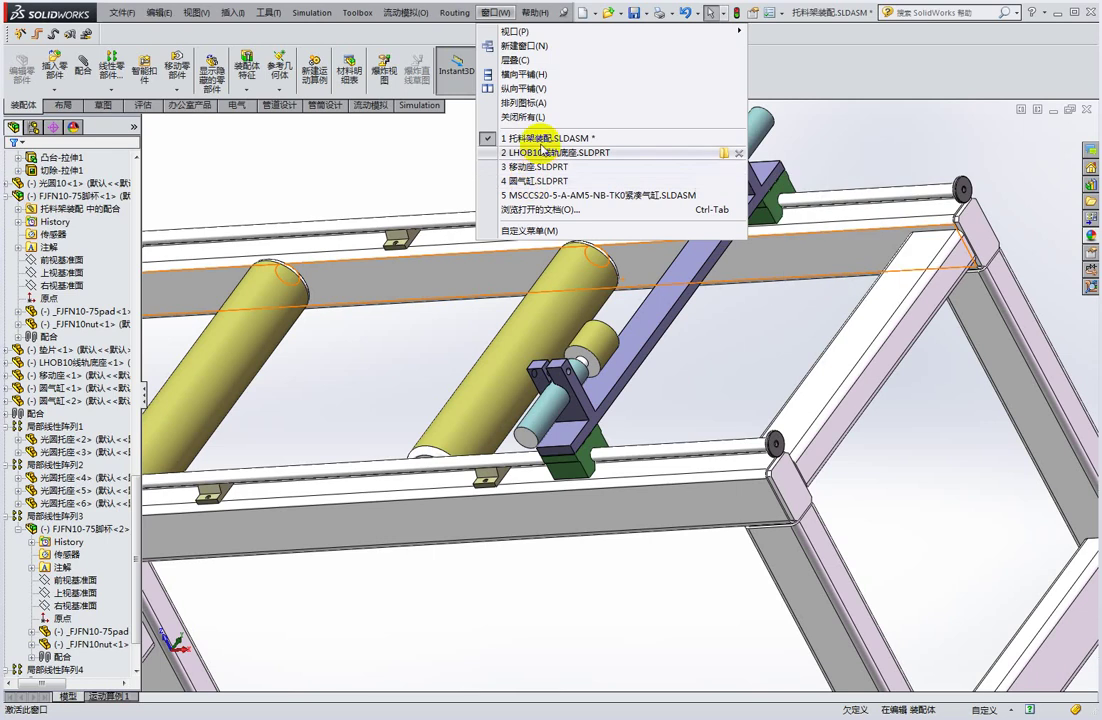
# Switch to the MSCCS20 cylinder assembly, stroke the piston rod in and out, and select it.
pyautogui.click(557, 196)
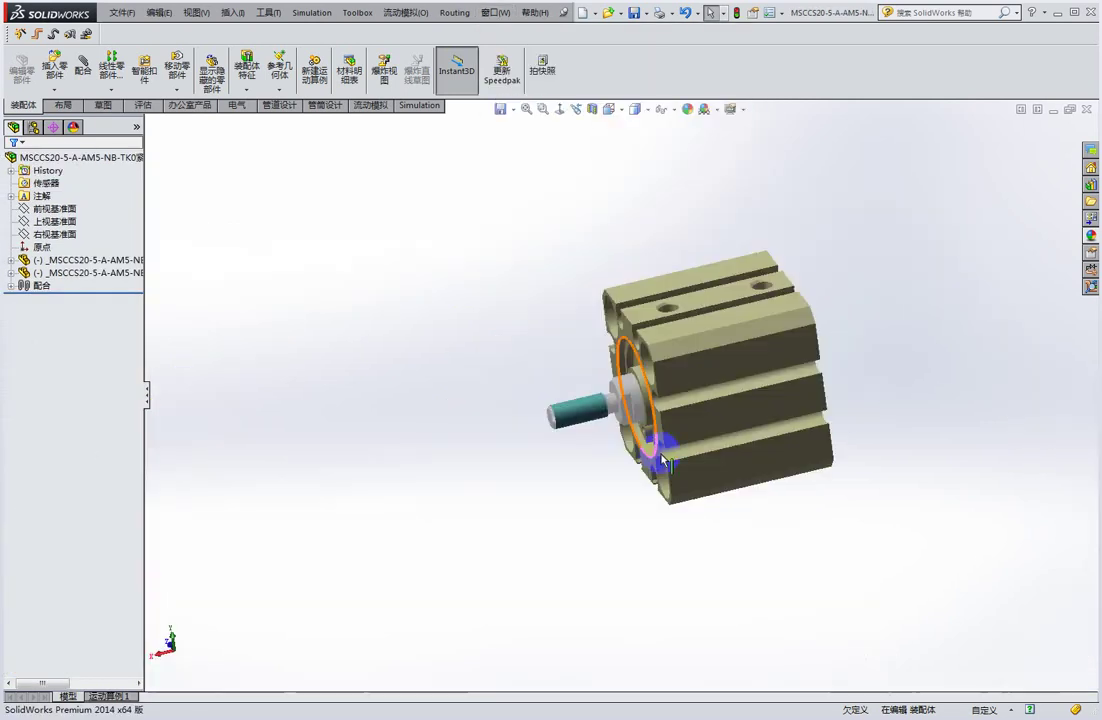
pyautogui.scroll(-3, 580, 405)
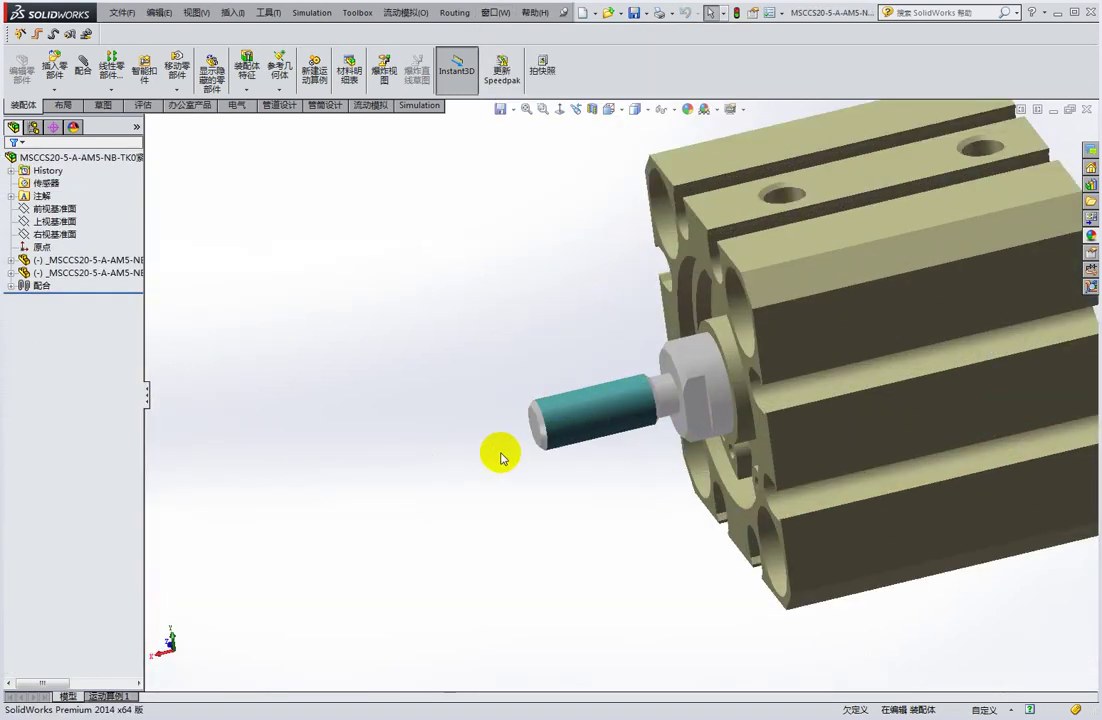
pyautogui.moveTo(584, 425); pyautogui.dragTo(586, 393)
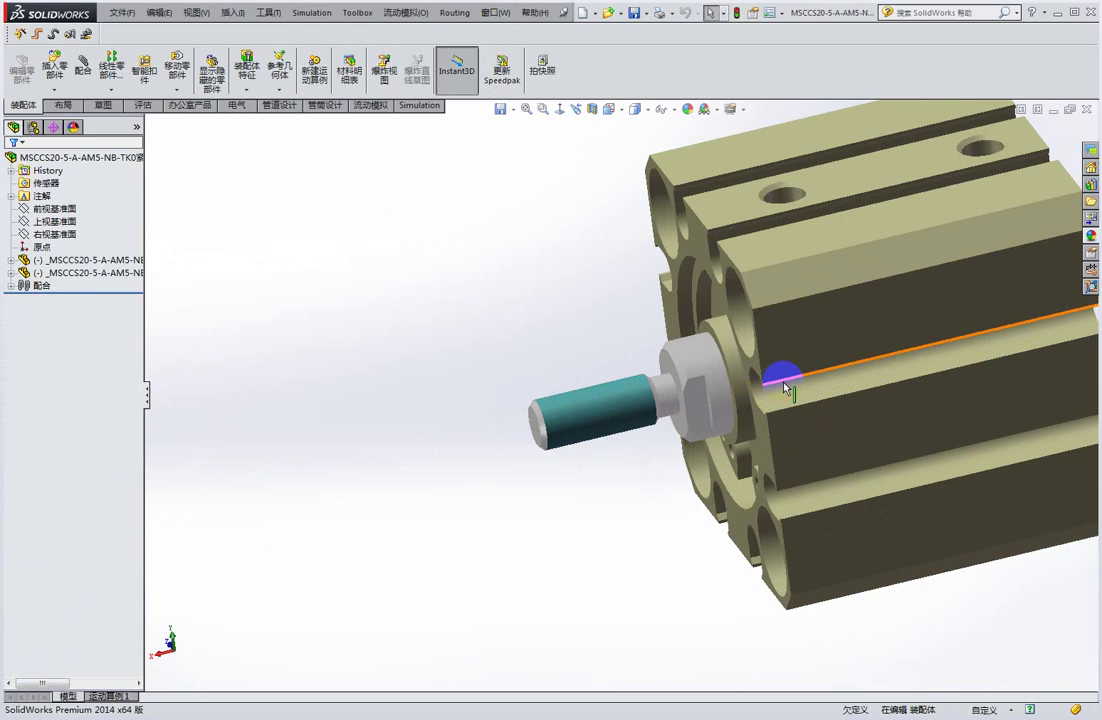
pyautogui.click(599, 426)
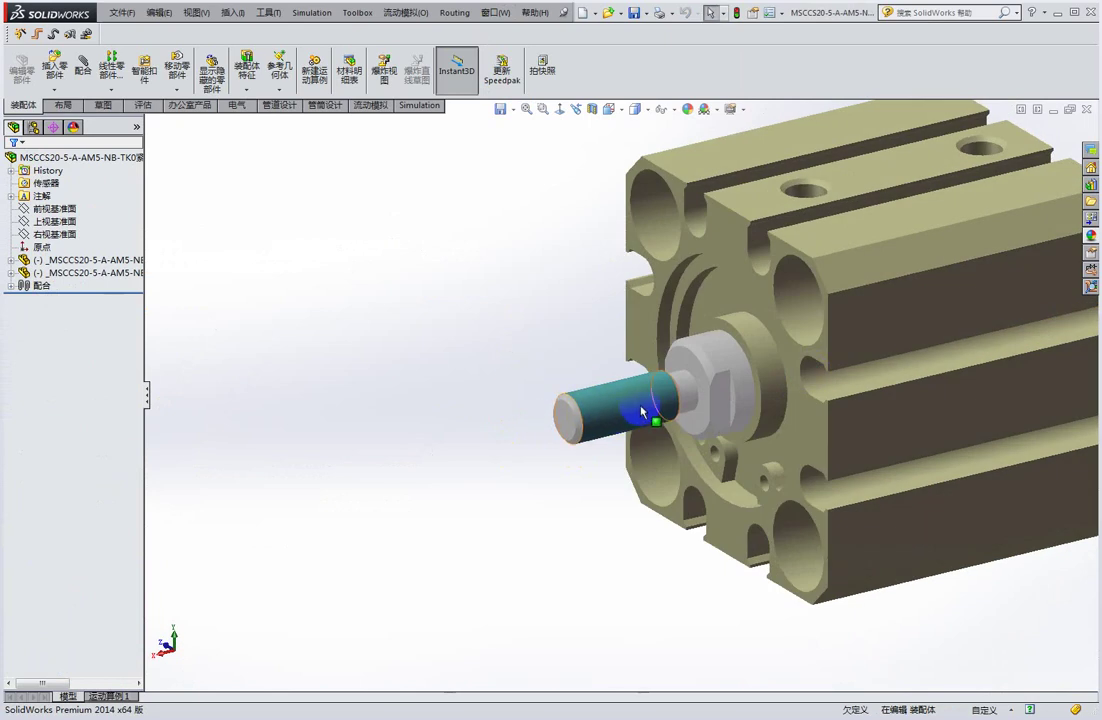
pyautogui.click(641, 410)
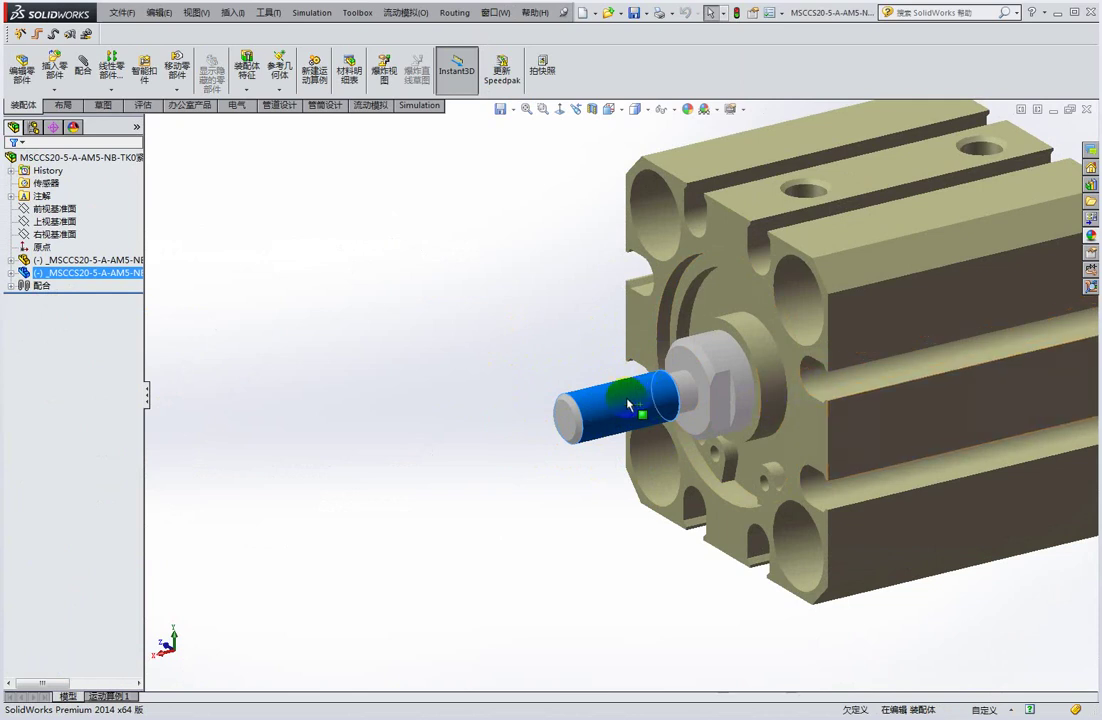
# Zoom out and make several selections in the cylinder assembly view.
pyautogui.scroll(2, 624, 404)
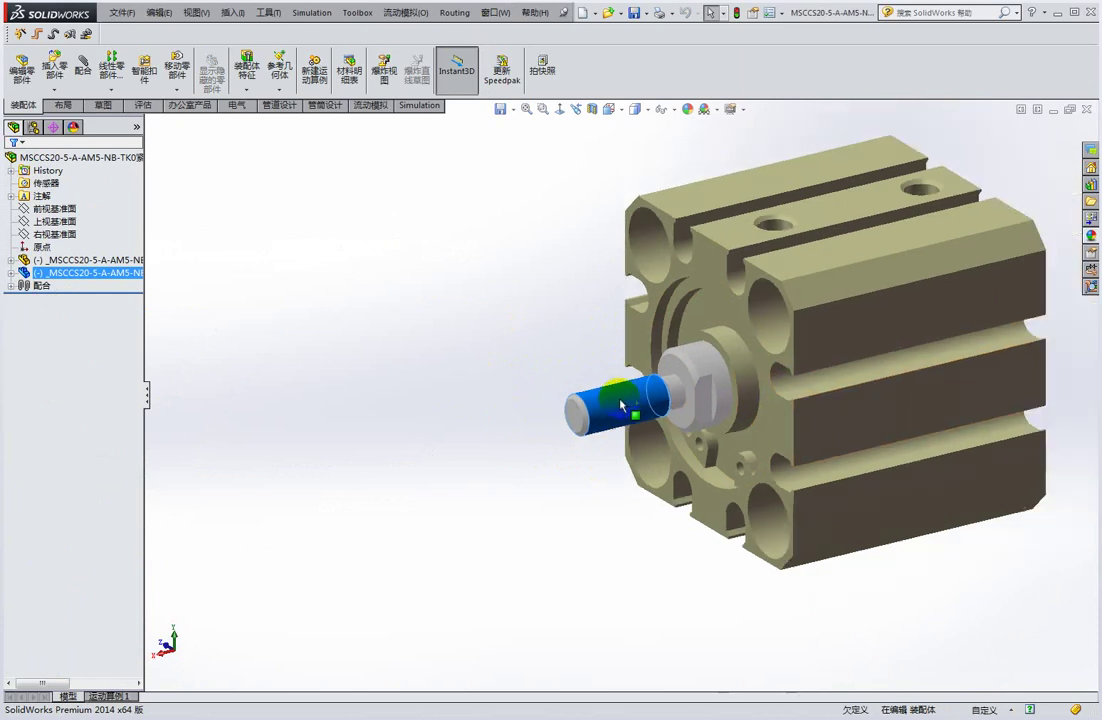
pyautogui.scroll(2, 630, 401)
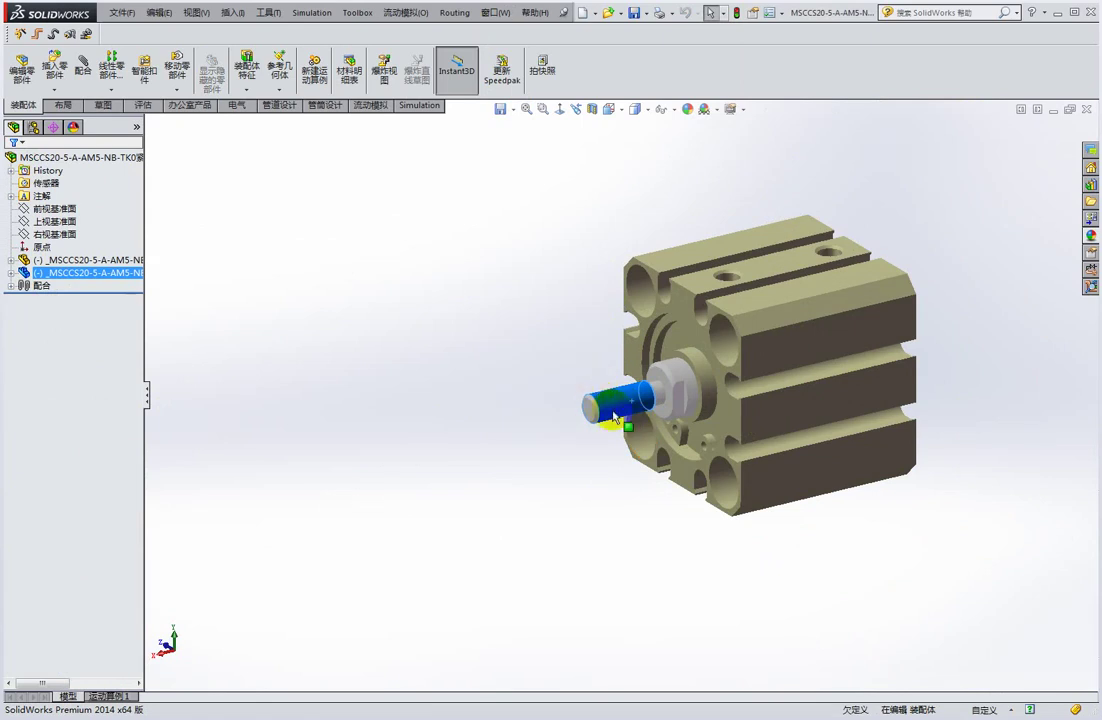
pyautogui.click(1008, 438)
pyautogui.click(549, 418)
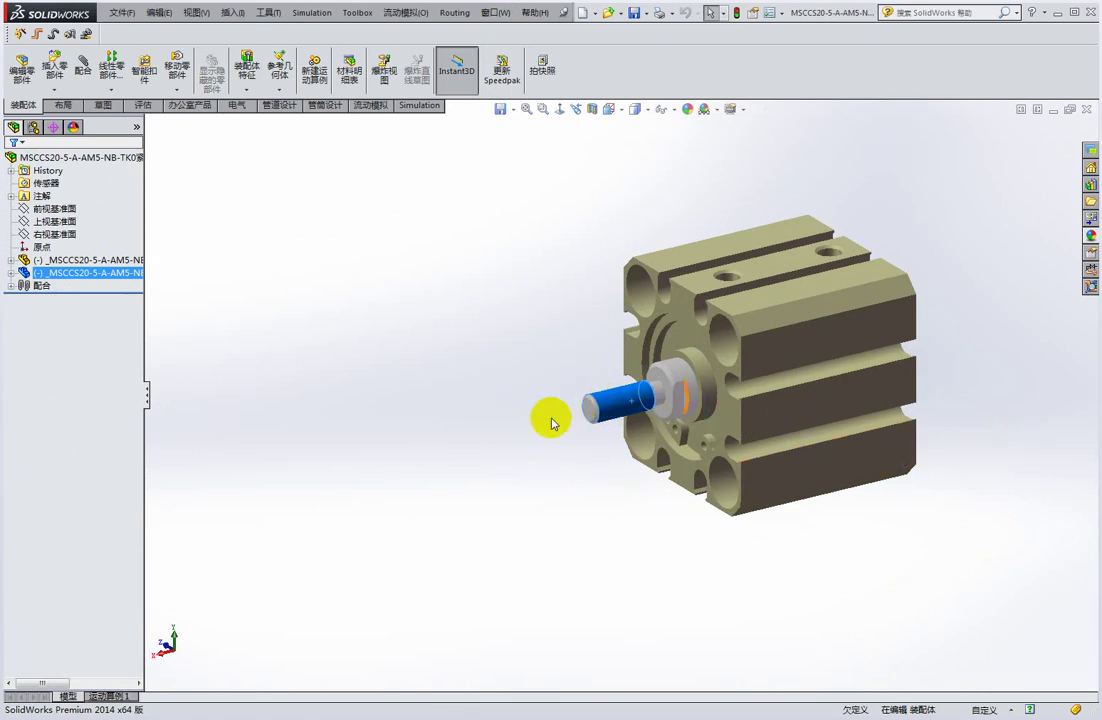
pyautogui.click(621, 435)
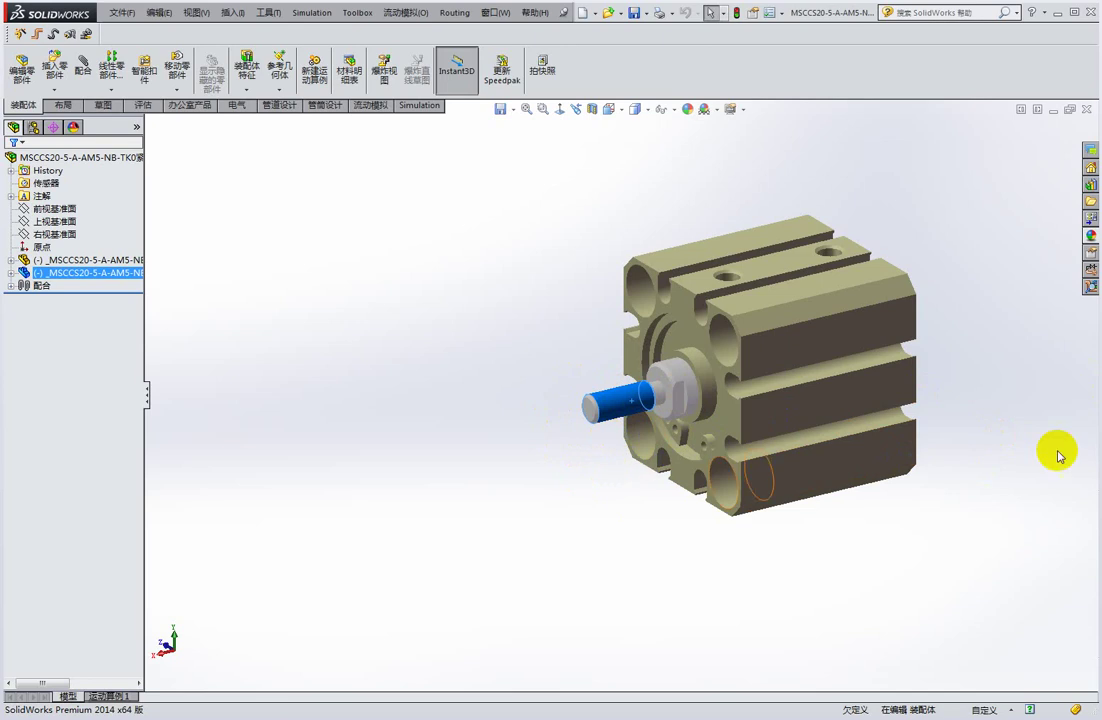
pyautogui.click(758, 482)
pyautogui.click(592, 712)
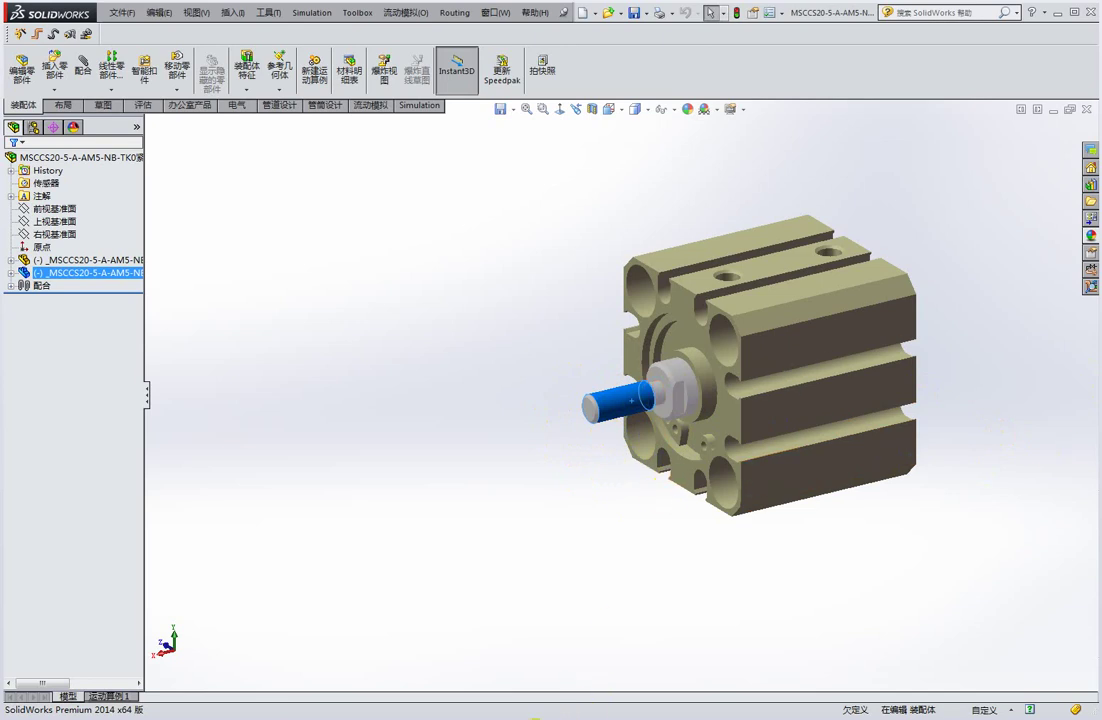
pyautogui.click(495, 13)
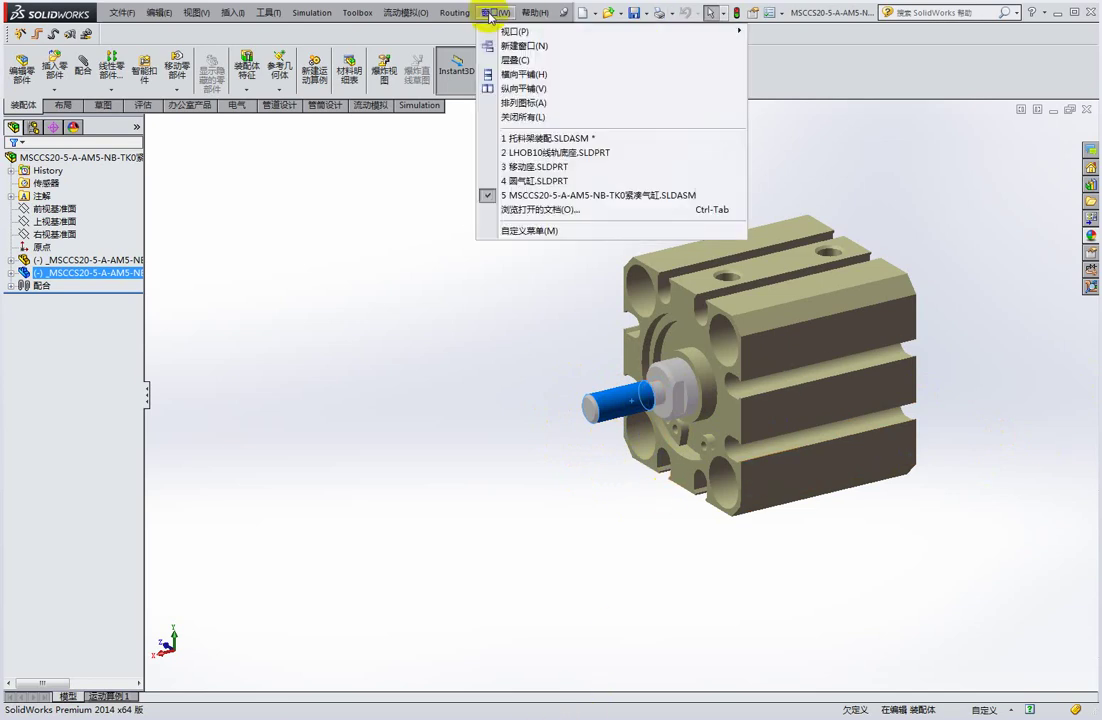
# Return to 托料架装配 and draw a red freehand mark beside the moving plate.
pyautogui.click(553, 138)
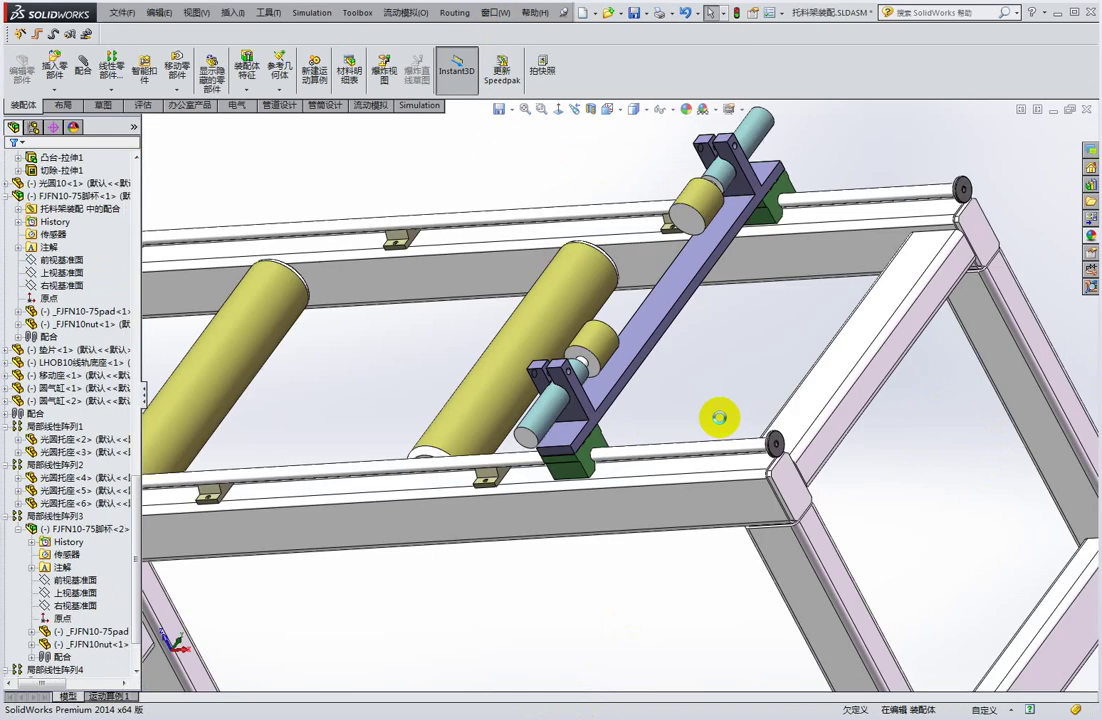
pyautogui.scroll(-3, 608, 423)
pyautogui.scroll(-2, 635, 450)
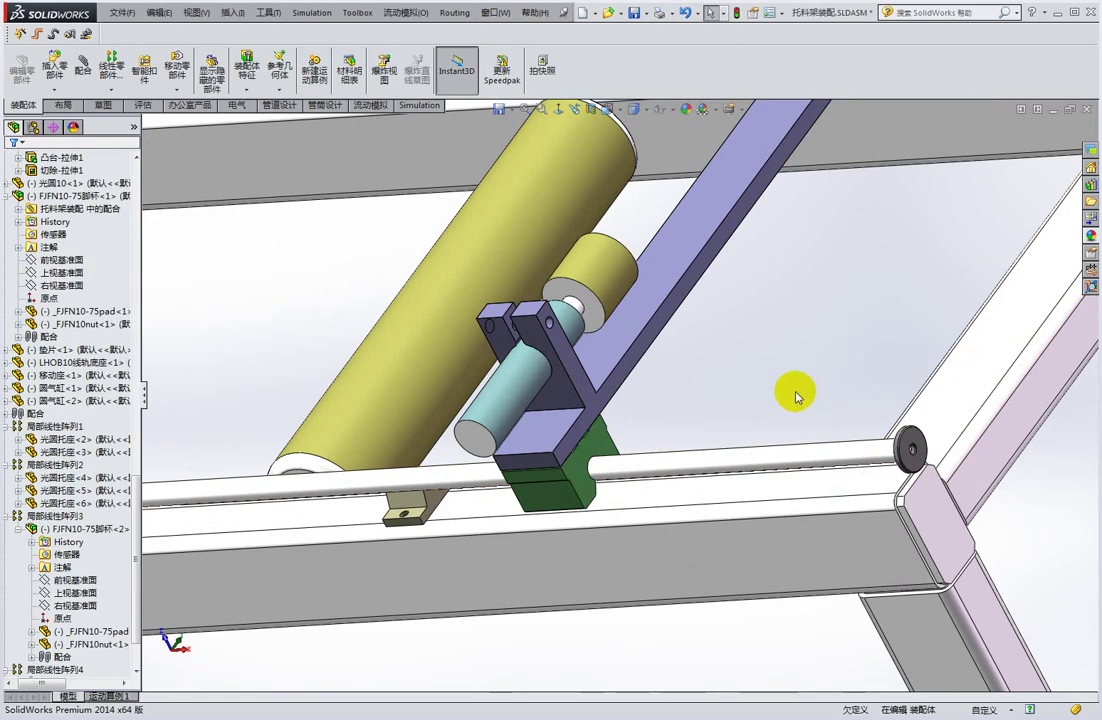
pyautogui.scroll(3, 772, 388)
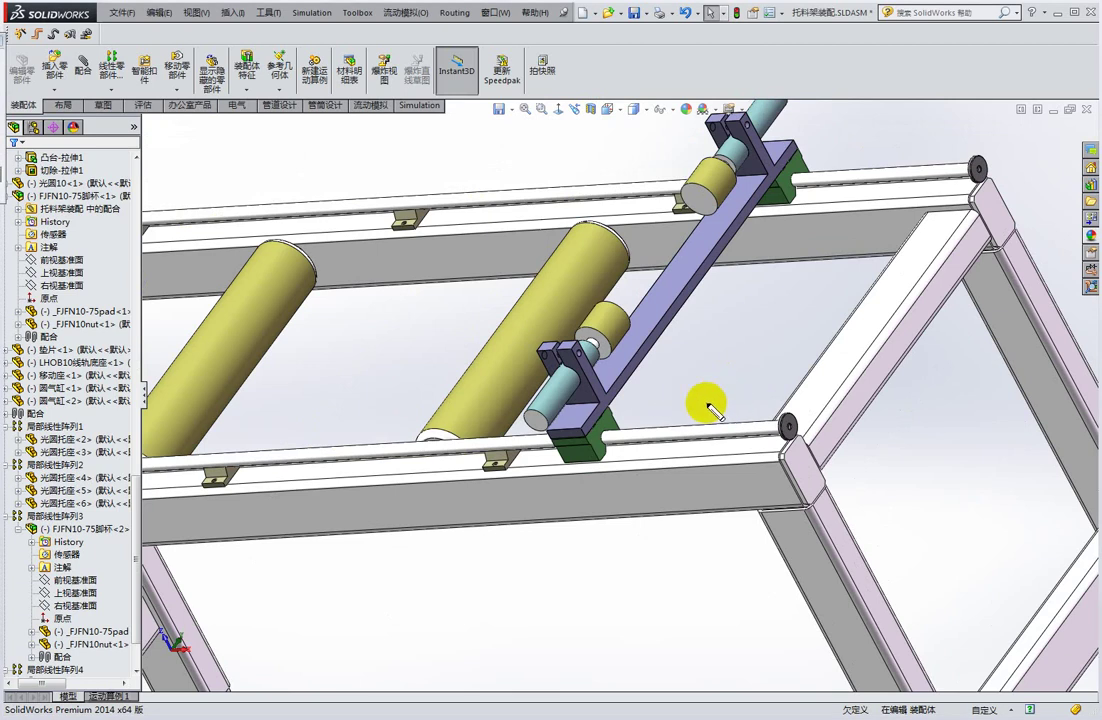
pyautogui.moveTo(652, 438)
pyautogui.mouseDown()
pyautogui.moveTo(741, 414)
pyautogui.moveTo(721, 340)
pyautogui.moveTo(659, 357)
pyautogui.moveTo(650, 428)
pyautogui.mouseUp()
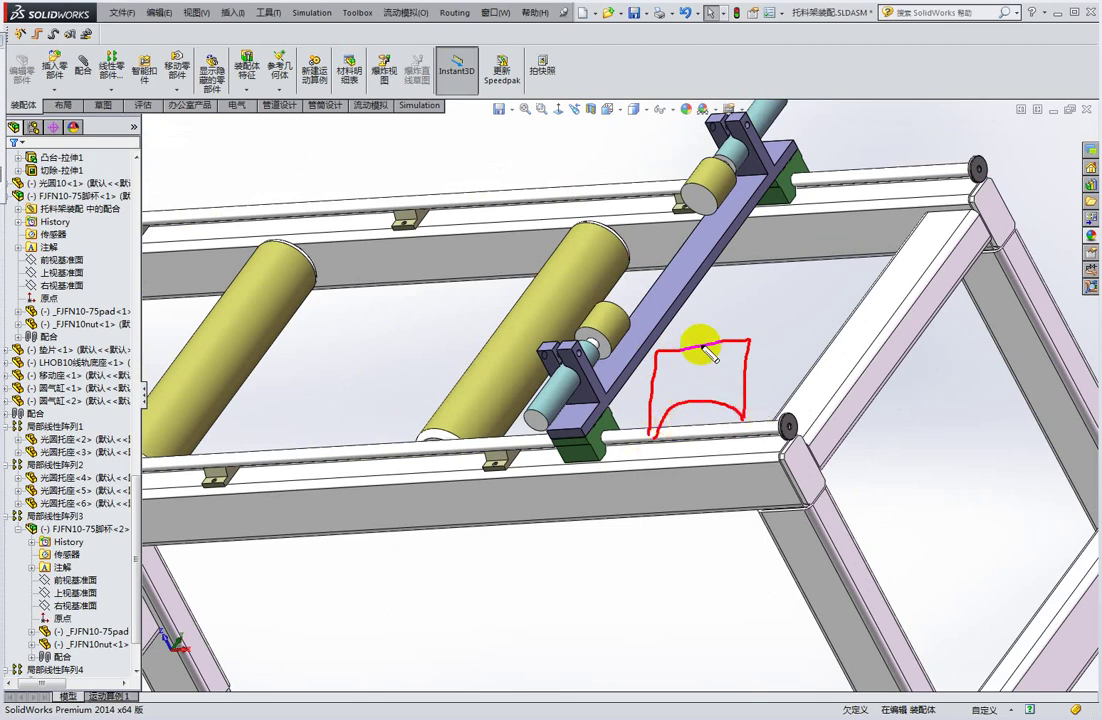
# Add strokes and a lower arc to finish the compact air cylinder sketch beside the moving plate.
pyautogui.moveTo(684, 338); pyautogui.dragTo(683, 377)
pyautogui.moveTo(731, 336)
pyautogui.mouseDown()
pyautogui.moveTo(730, 376)
pyautogui.moveTo(699, 373)
pyautogui.mouseUp()
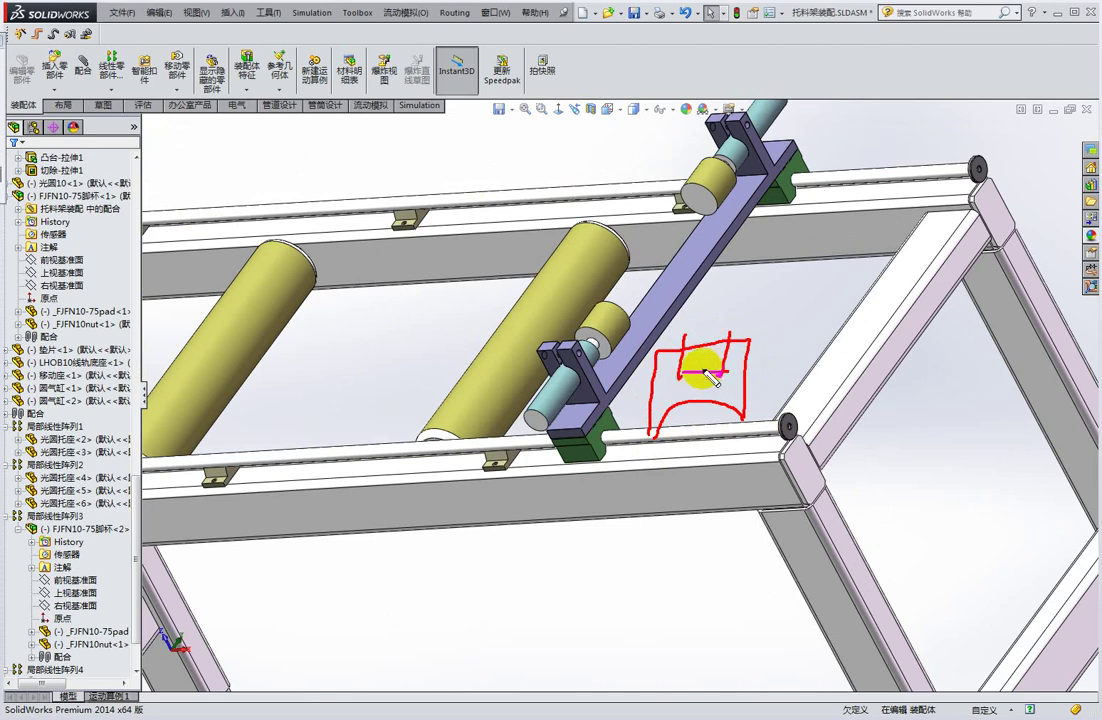
pyautogui.moveTo(703, 320)
pyautogui.mouseDown()
pyautogui.moveTo(701, 362)
pyautogui.moveTo(718, 364)
pyautogui.moveTo(727, 326)
pyautogui.mouseUp()
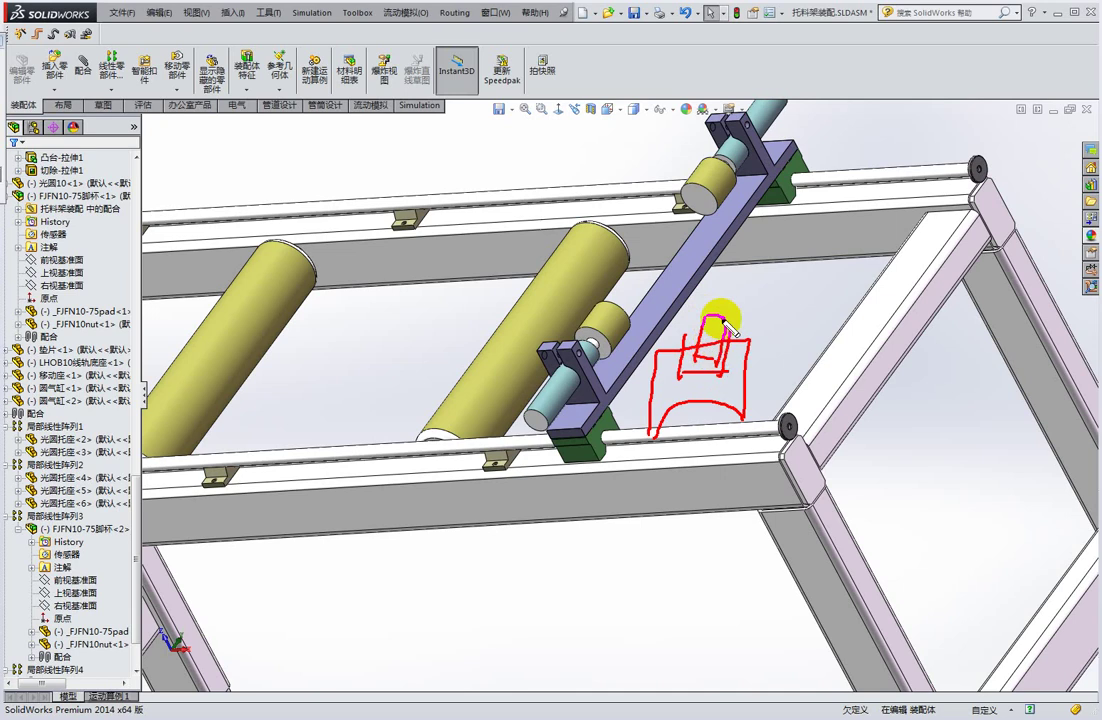
pyautogui.moveTo(722, 278); pyautogui.dragTo(719, 318)
pyautogui.moveTo(688, 362)
pyautogui.mouseDown()
pyautogui.moveTo(724, 362)
pyautogui.moveTo(706, 338)
pyautogui.moveTo(699, 360)
pyautogui.mouseUp()
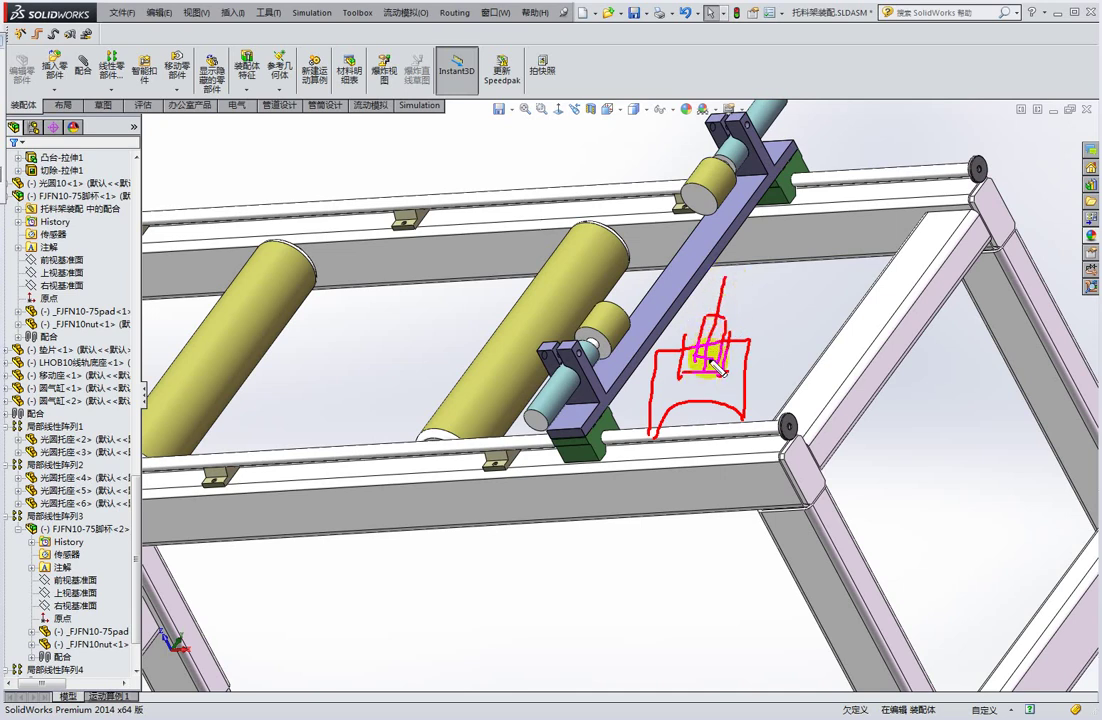
pyautogui.moveTo(668, 402)
pyautogui.mouseDown()
pyautogui.moveTo(700, 408)
pyautogui.moveTo(686, 438)
pyautogui.moveTo(724, 413)
pyautogui.moveTo(701, 439)
pyautogui.mouseUp()
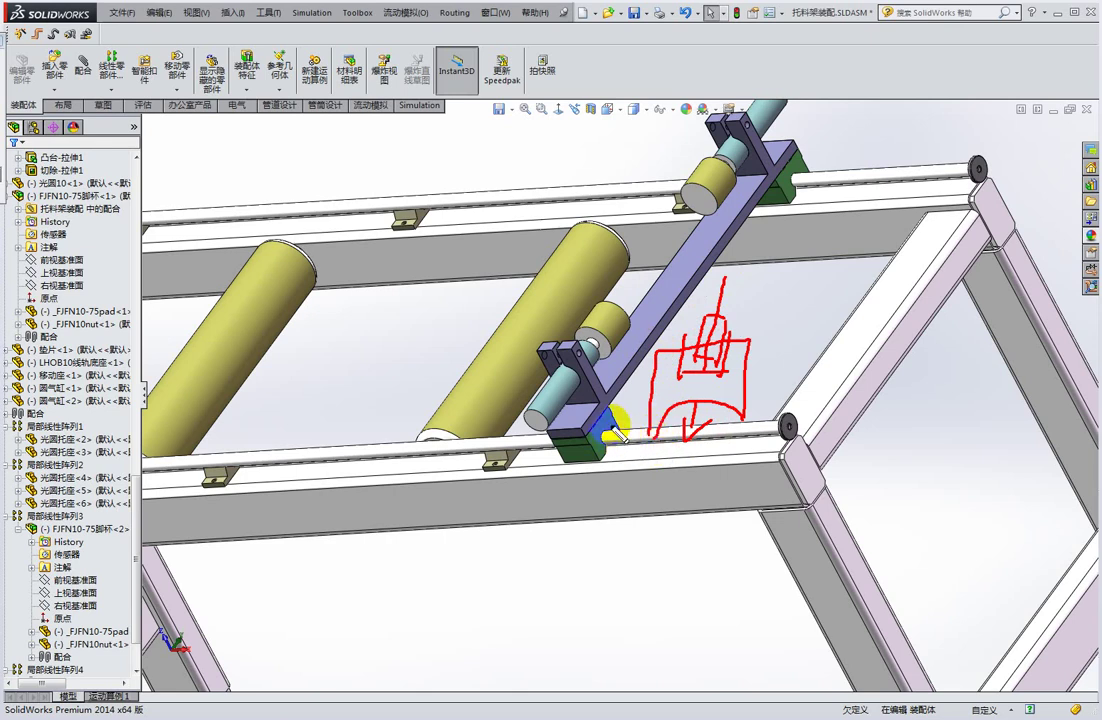
# Clear the markings, circle the green slider block, clear that circle, and select the purple plate.
pyautogui.press('Escape')
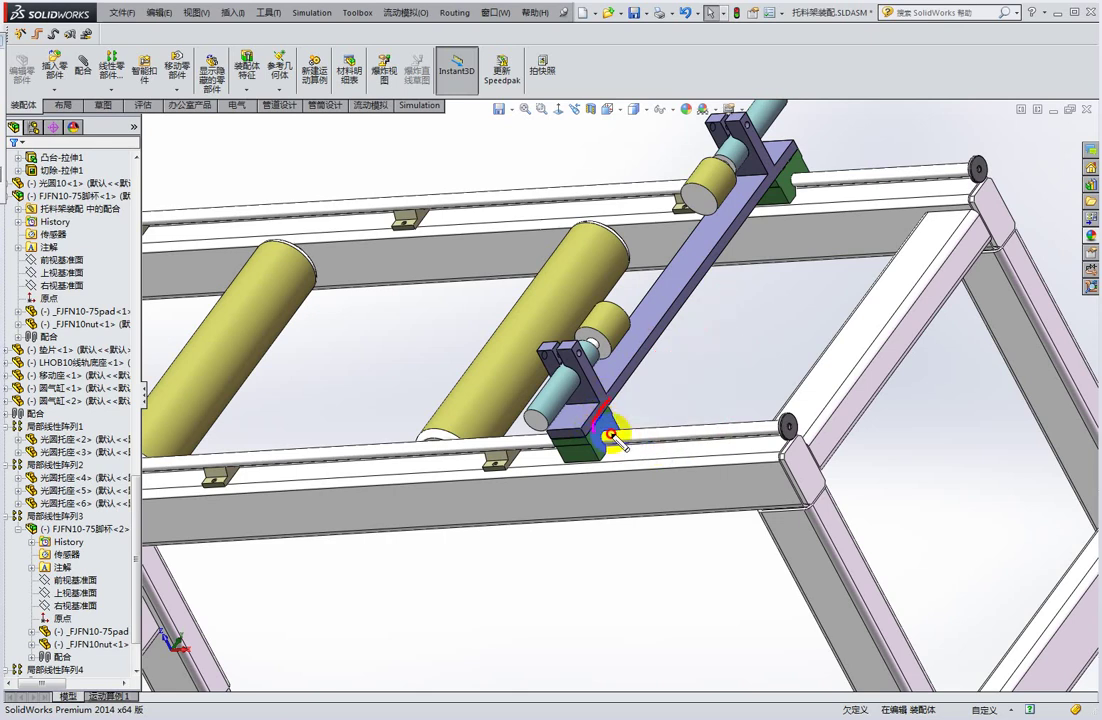
pyautogui.moveTo(612, 402); pyautogui.dragTo(628, 404)
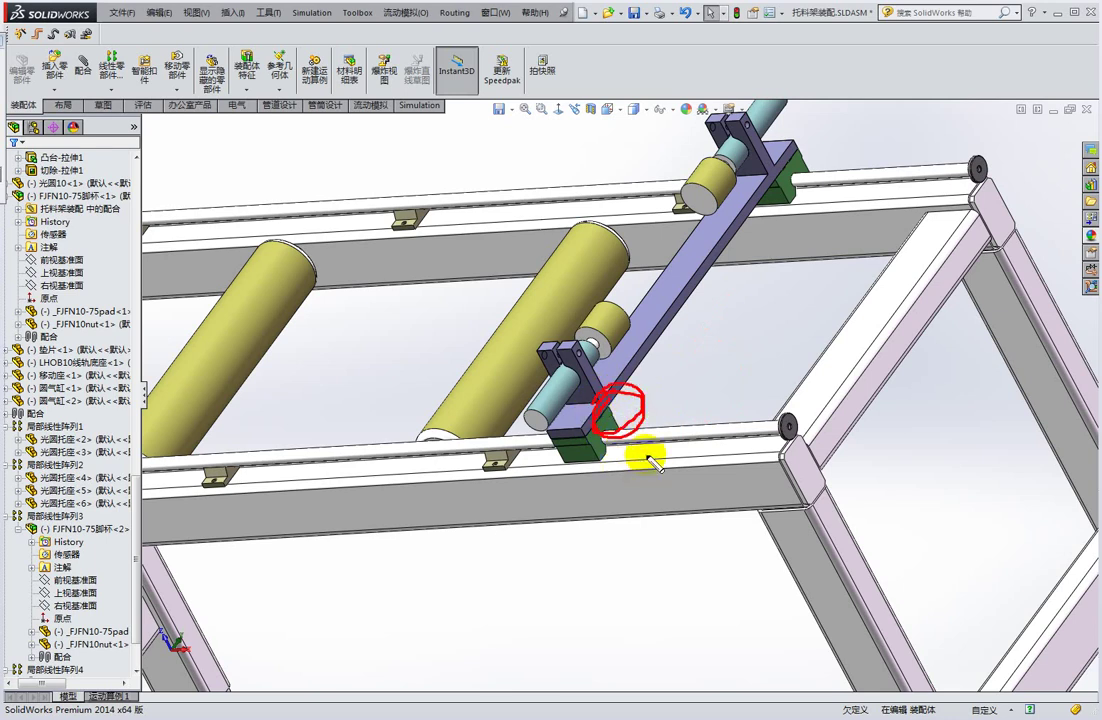
pyautogui.press('Escape')
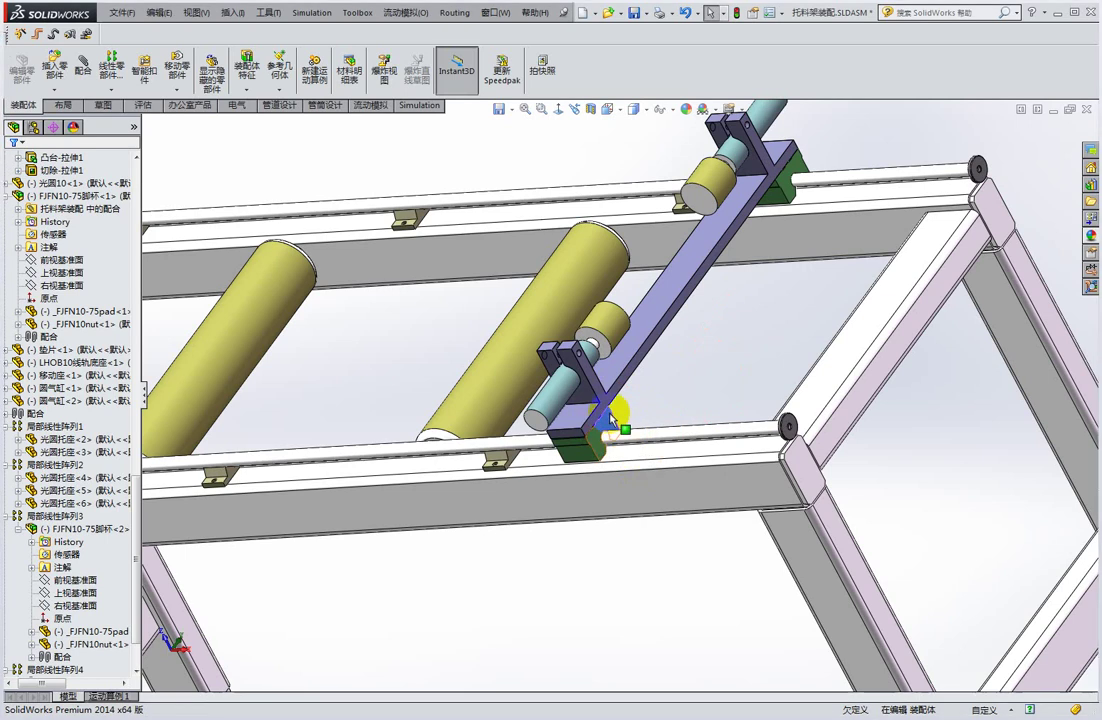
pyautogui.click(622, 350)
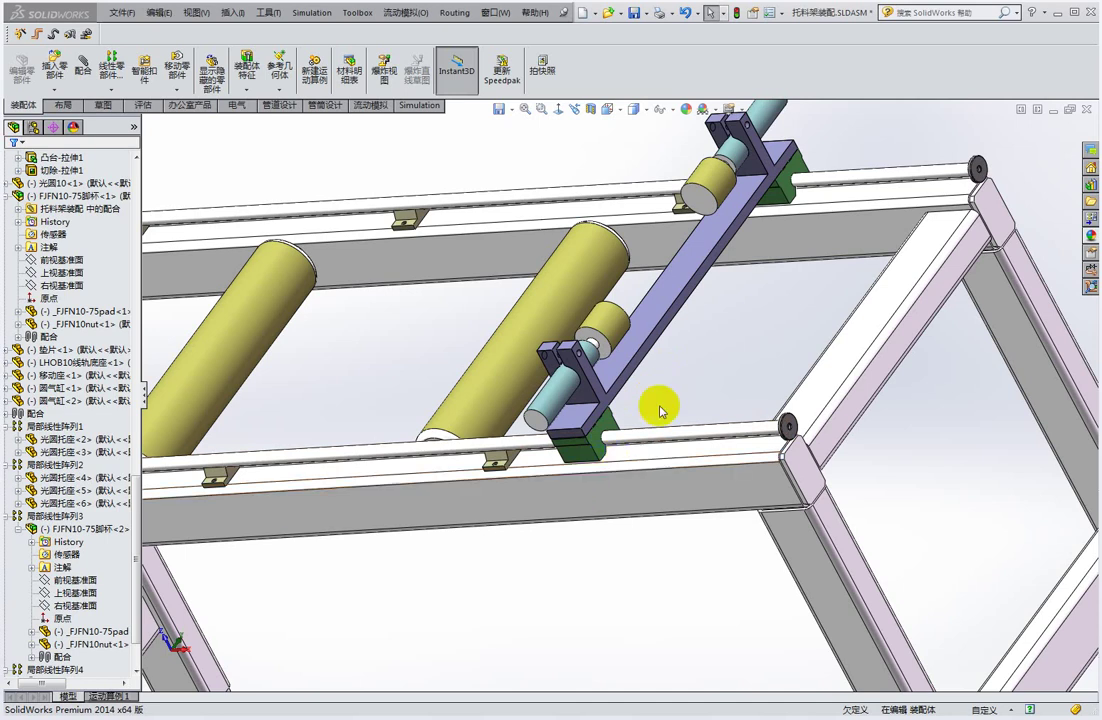
# Orbit to a low angle and shift the green slider block and white rail rod.
pyautogui.moveTo(653, 403)
pyautogui.mouseDown(button='middle')
pyautogui.moveTo(585, 425)
pyautogui.moveTo(578, 445)
pyautogui.moveTo(415, 457)
pyautogui.mouseUp(button='middle')
pyautogui.moveTo(415, 457); pyautogui.dragTo(415, 480)
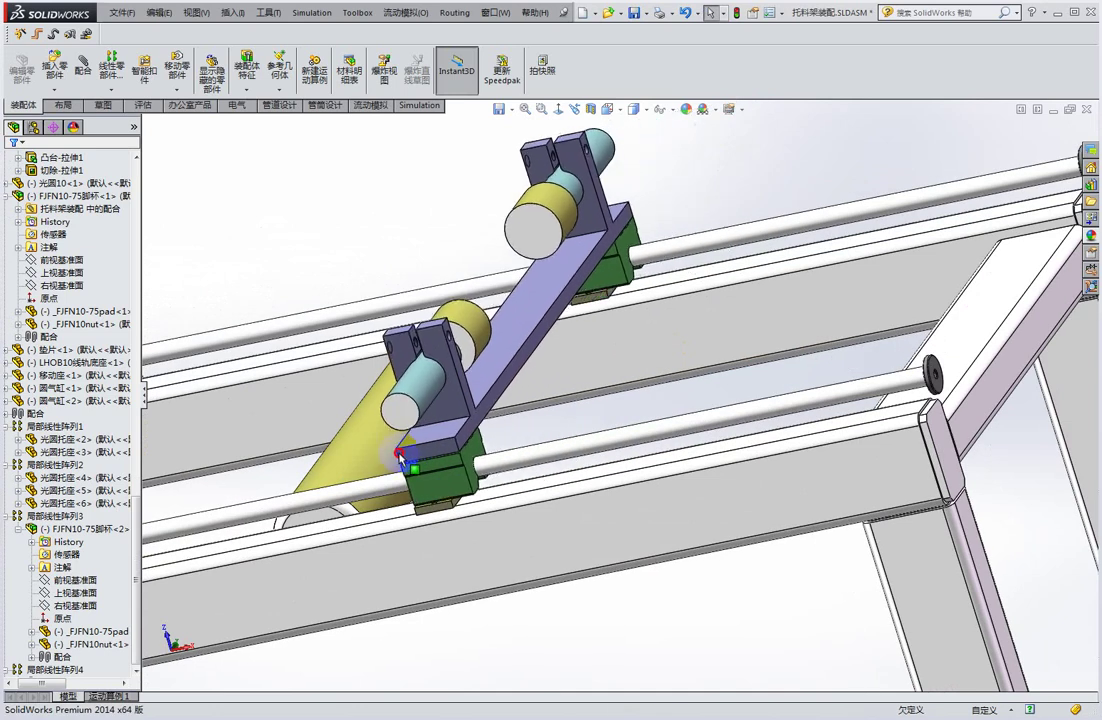
pyautogui.scroll(-5, 415, 480)
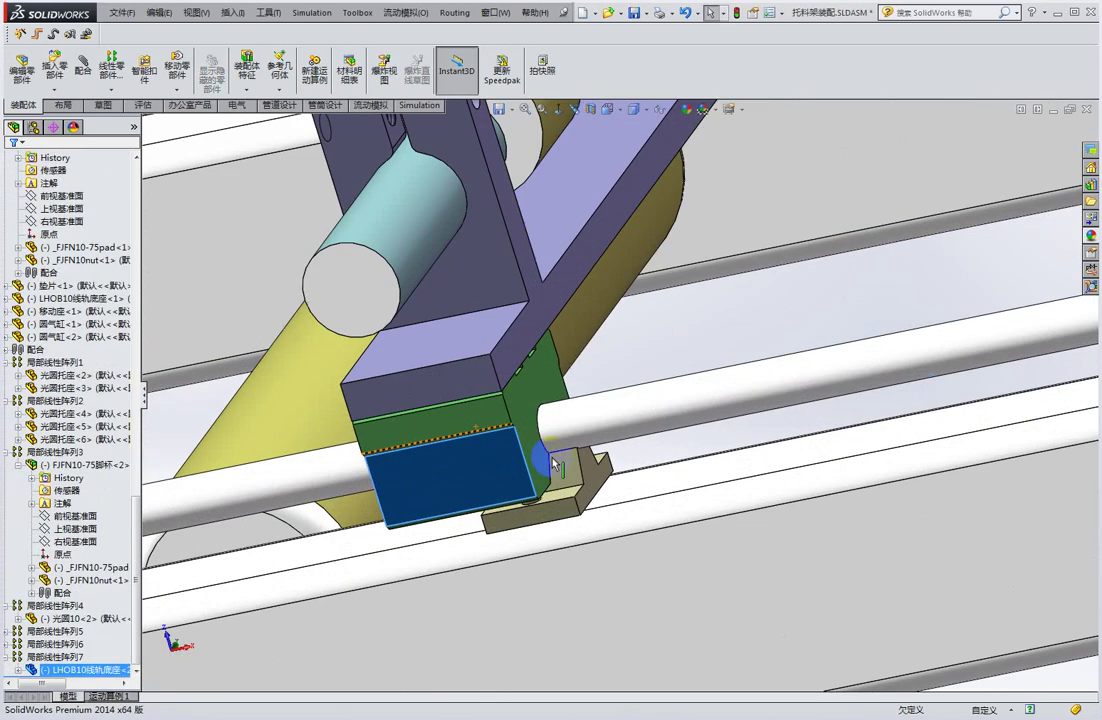
pyautogui.moveTo(455, 467); pyautogui.dragTo(480, 460, button='middle')
pyautogui.moveTo(548, 433); pyautogui.dragTo(569, 437)
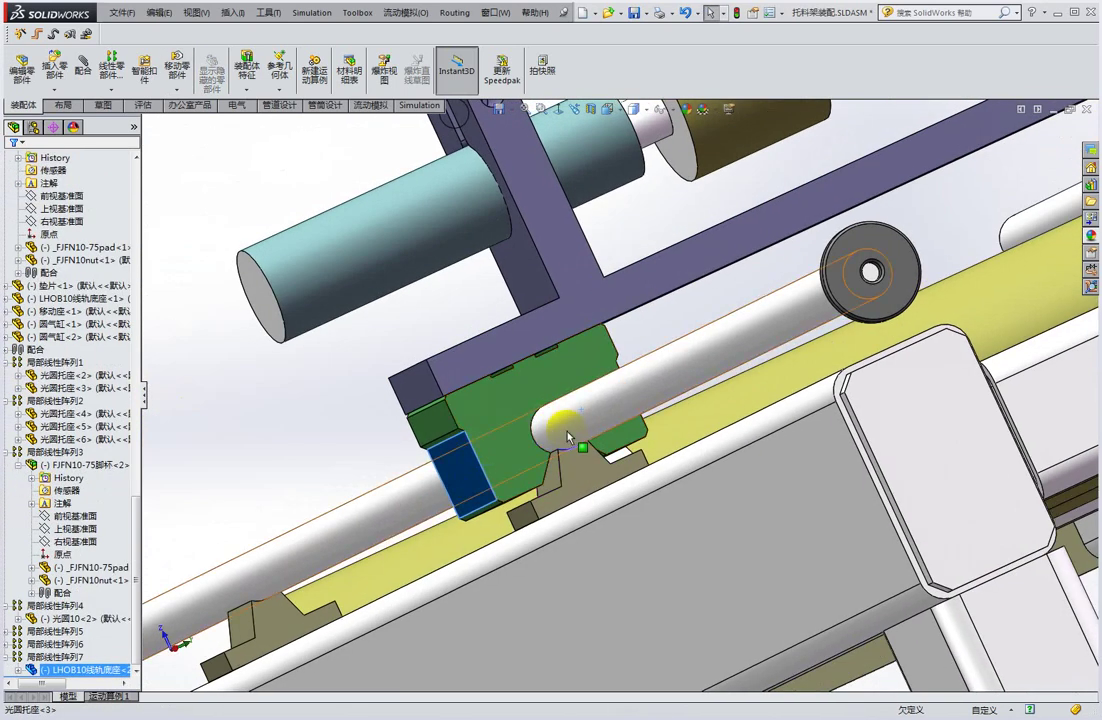
# Zoom in close and select the rod support bracket and the white rail rod.
pyautogui.scroll(-3, 558, 452)
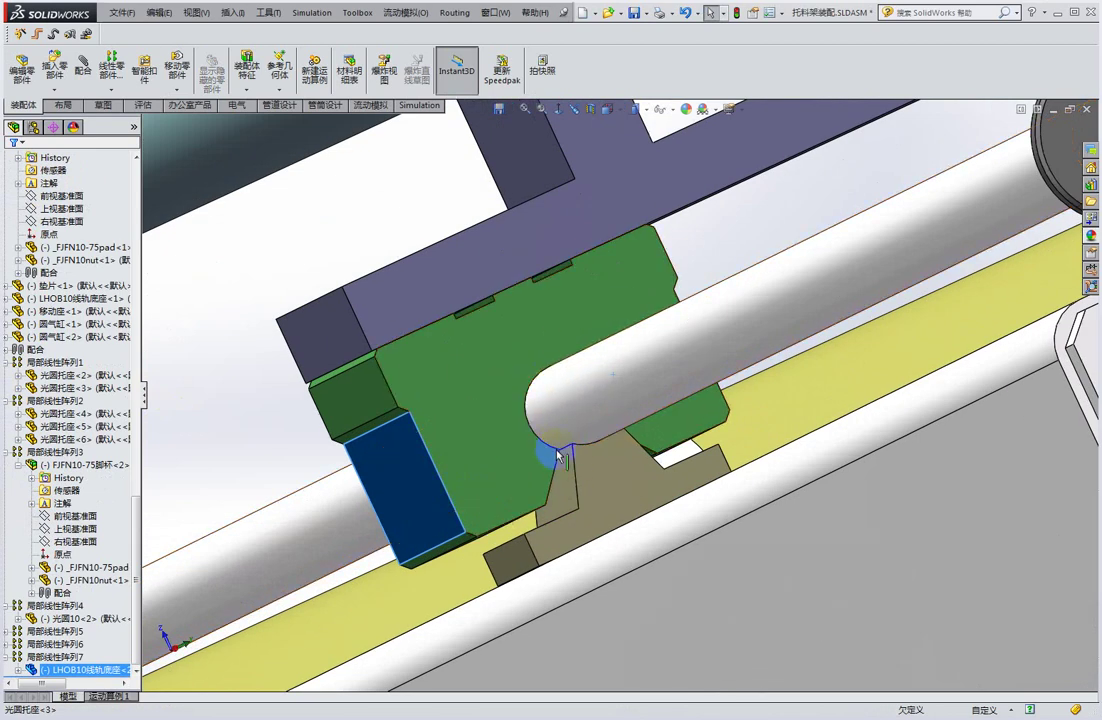
pyautogui.scroll(2, 560, 455)
pyautogui.scroll(3, 571, 438)
pyautogui.scroll(-2, 576, 443)
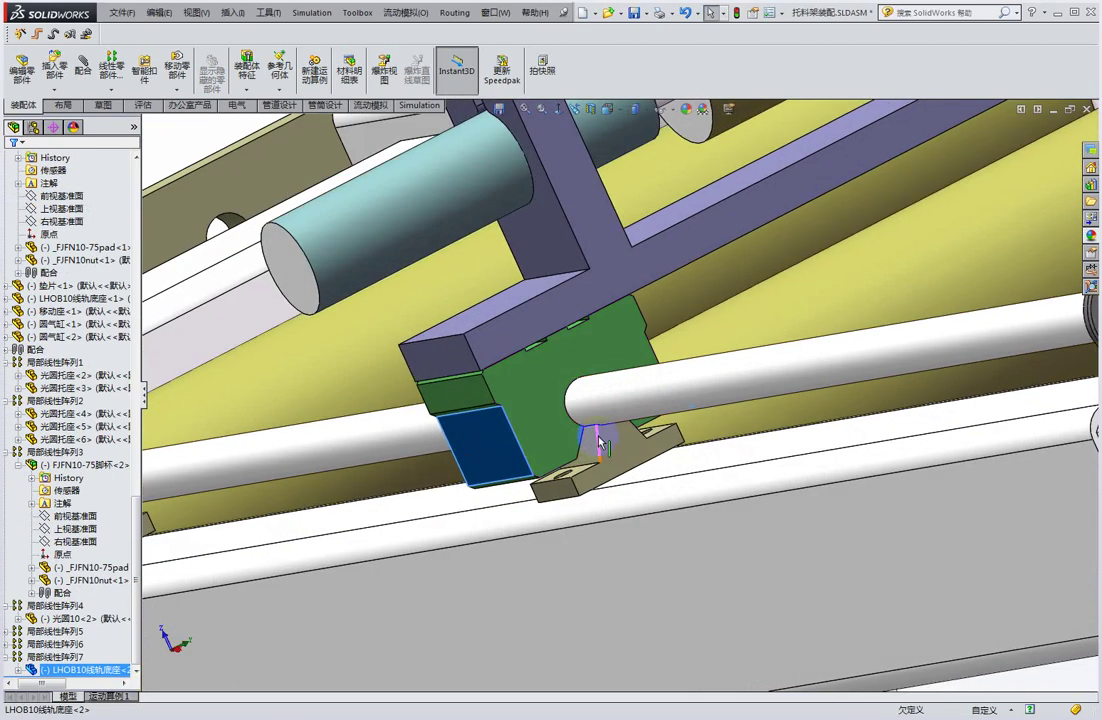
pyautogui.scroll(-2, 598, 440)
pyautogui.scroll(2, 590, 406)
pyautogui.scroll(1, 600, 410)
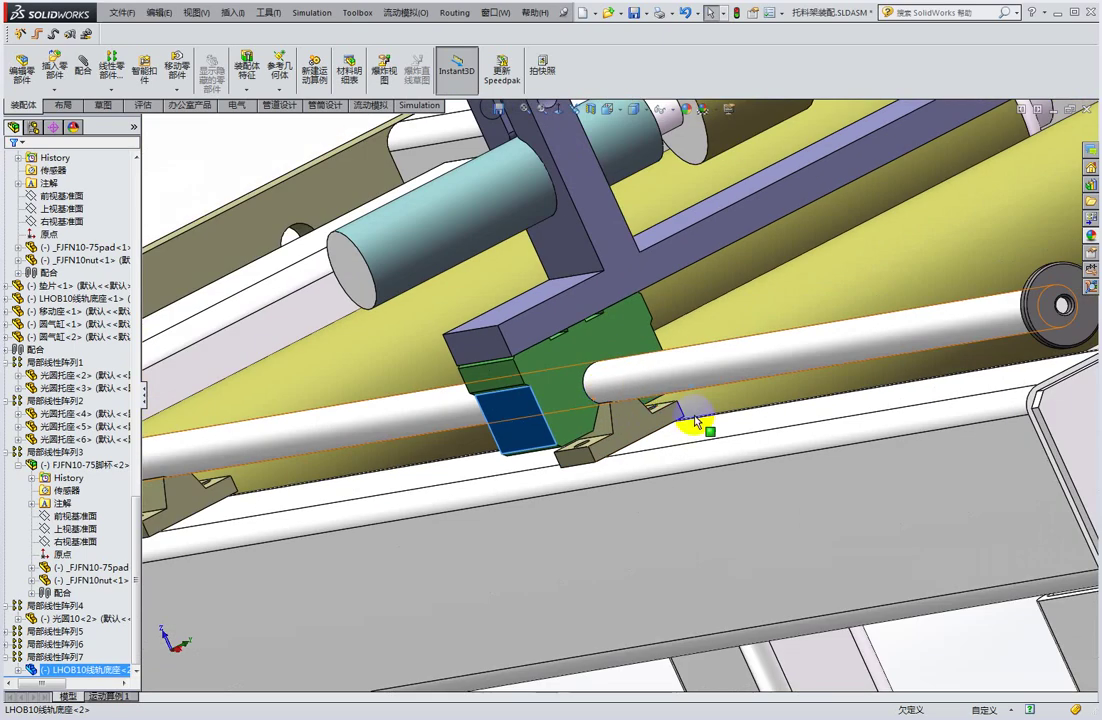
pyautogui.click(631, 407)
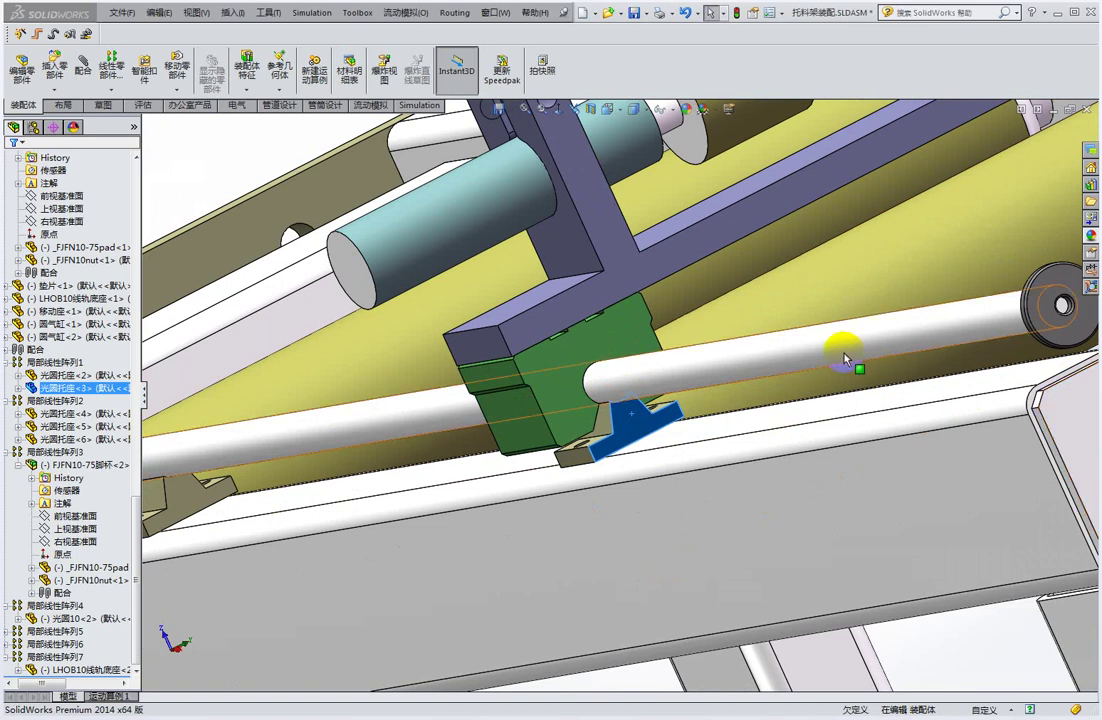
pyautogui.click(870, 329)
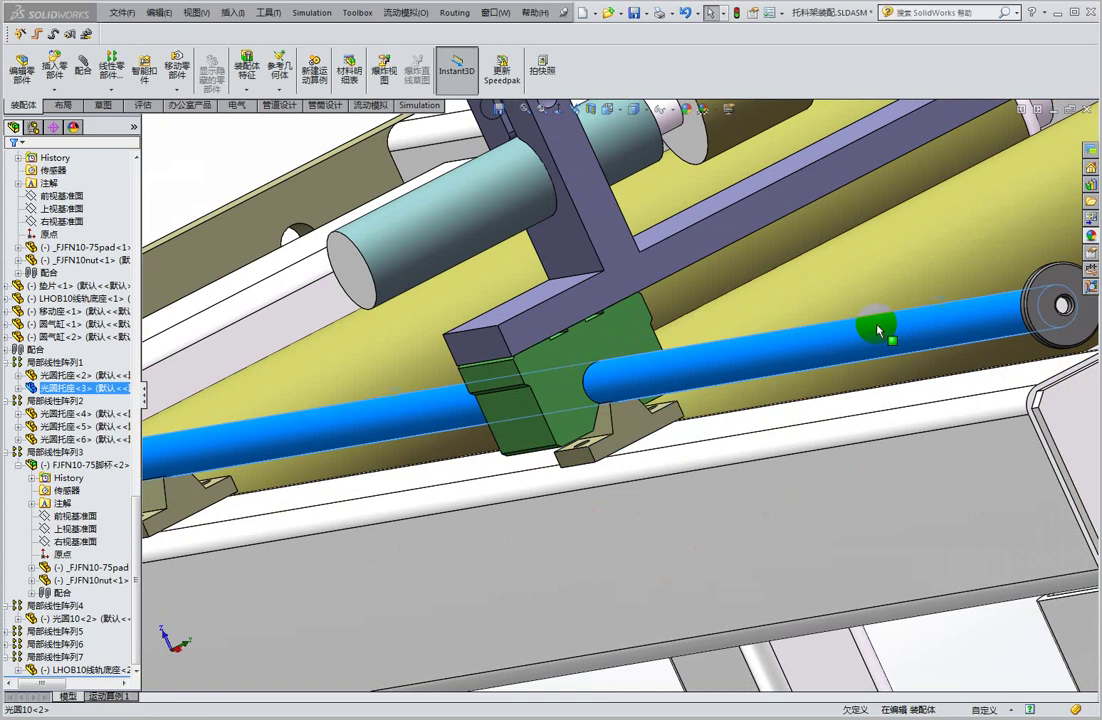
pyautogui.scroll(2, 868, 333)
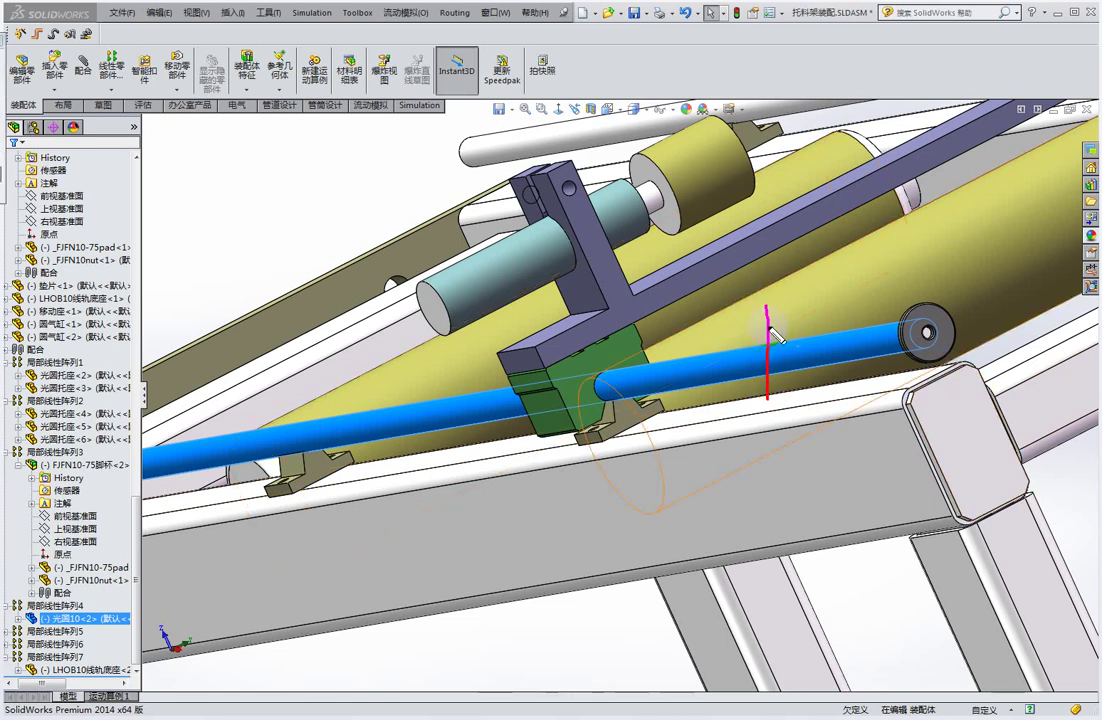
# Draw a red box edge above the rail rod beside the slider block, then erase it.
pyautogui.click(825, 307)
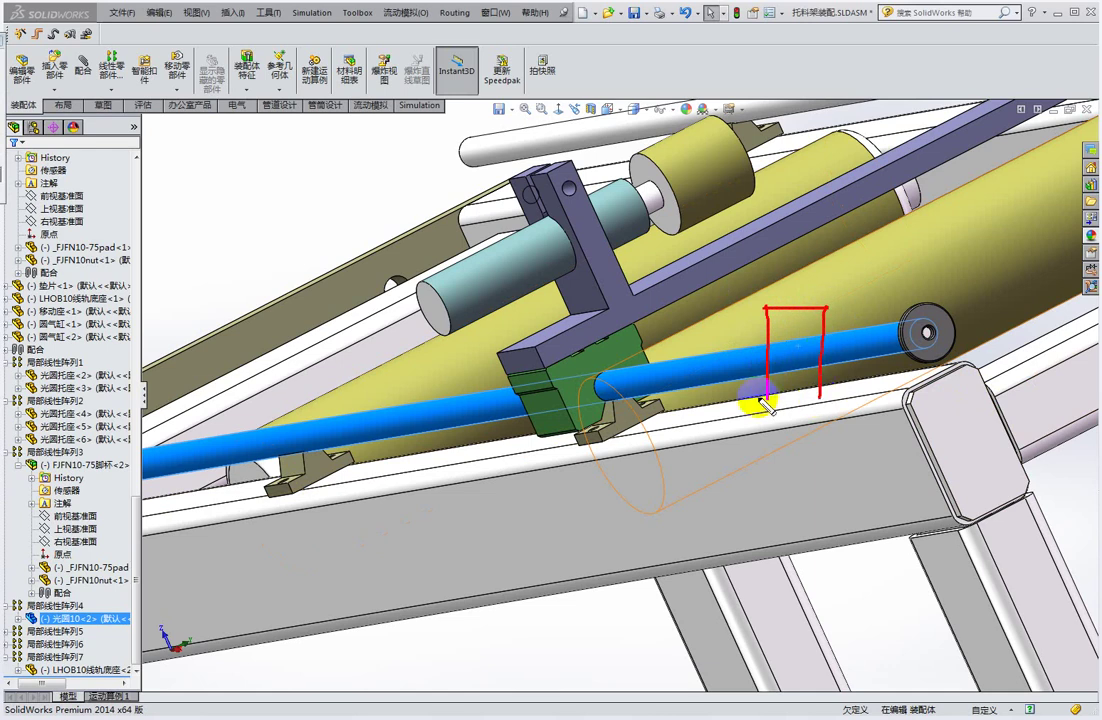
pyautogui.press('Escape')
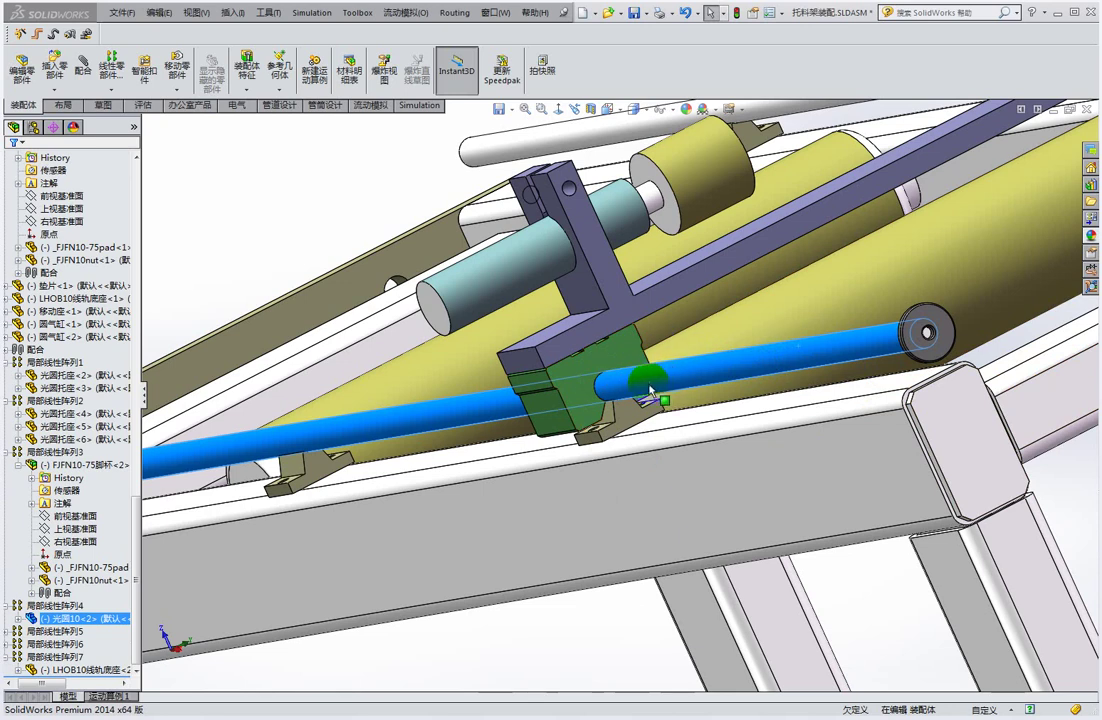
pyautogui.click(948, 421)
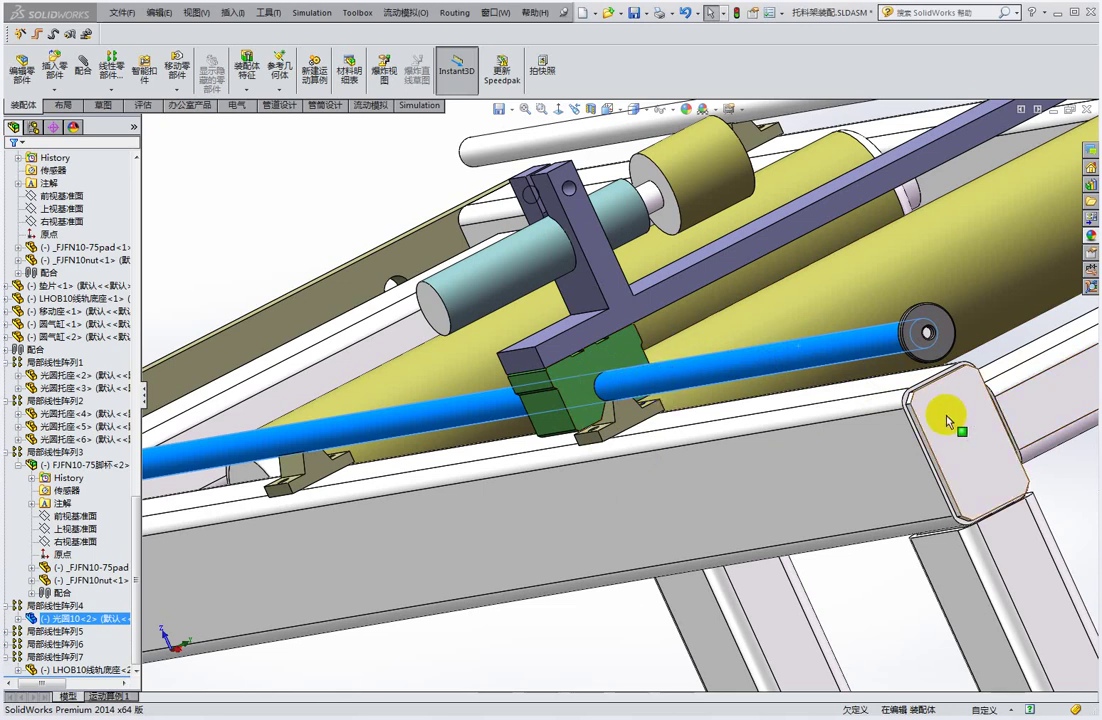
pyautogui.click(772, 354)
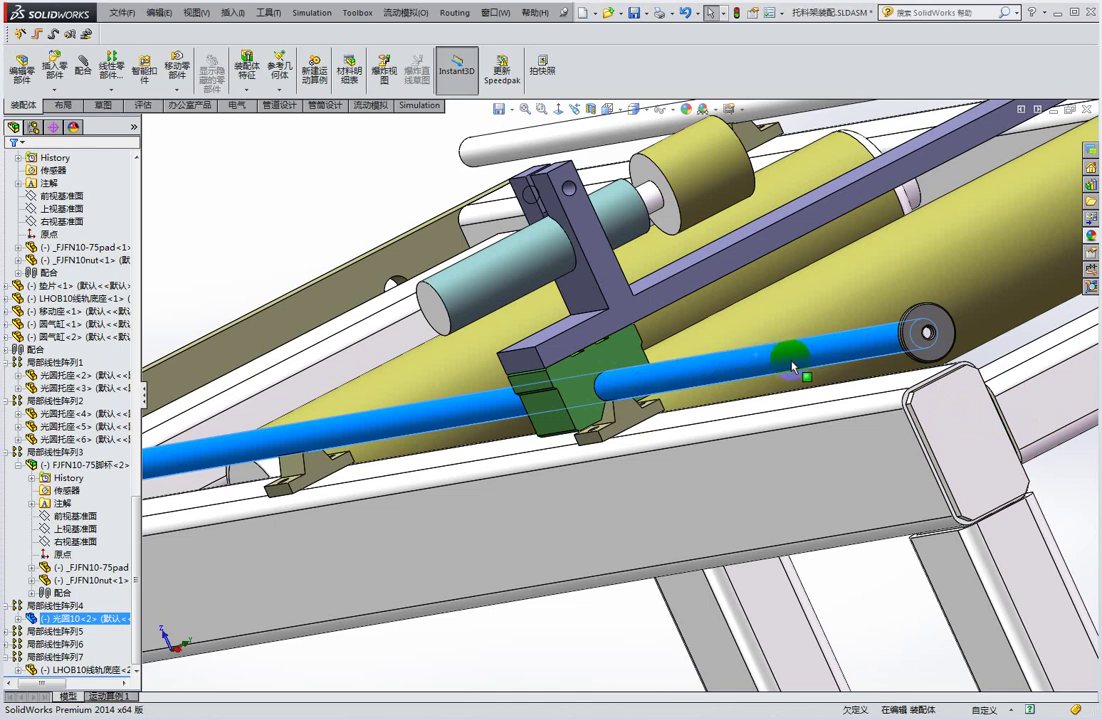
pyautogui.moveTo(757, 360); pyautogui.dragTo(787, 361)
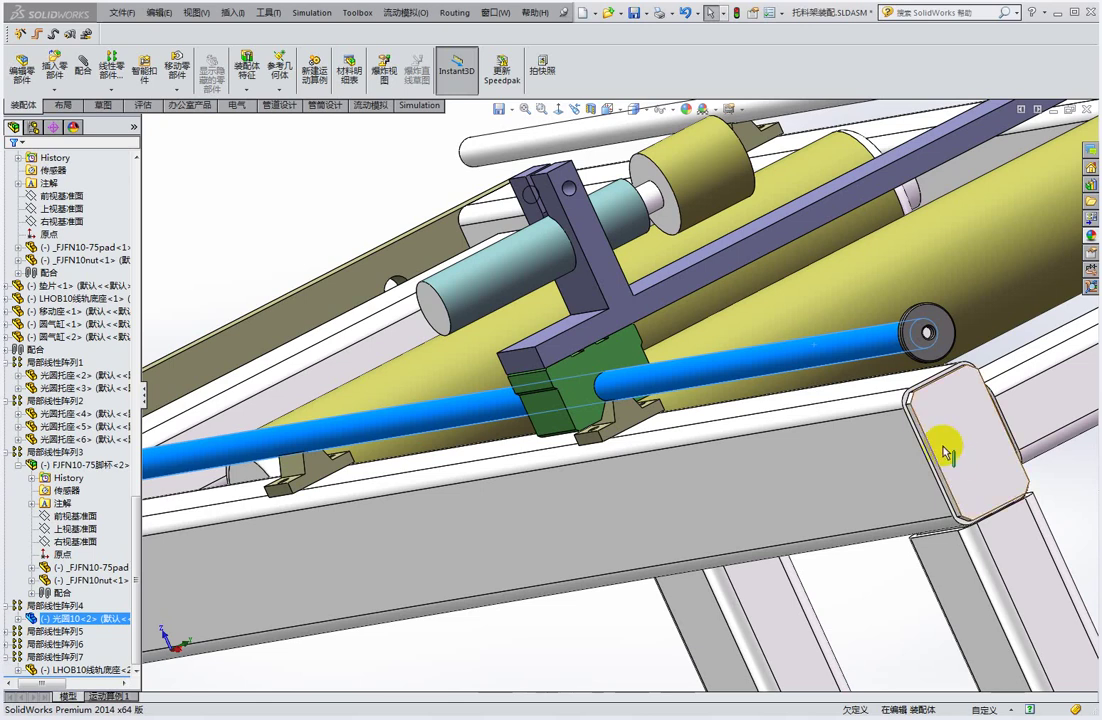
pyautogui.moveTo(799, 374); pyautogui.dragTo(716, 385)
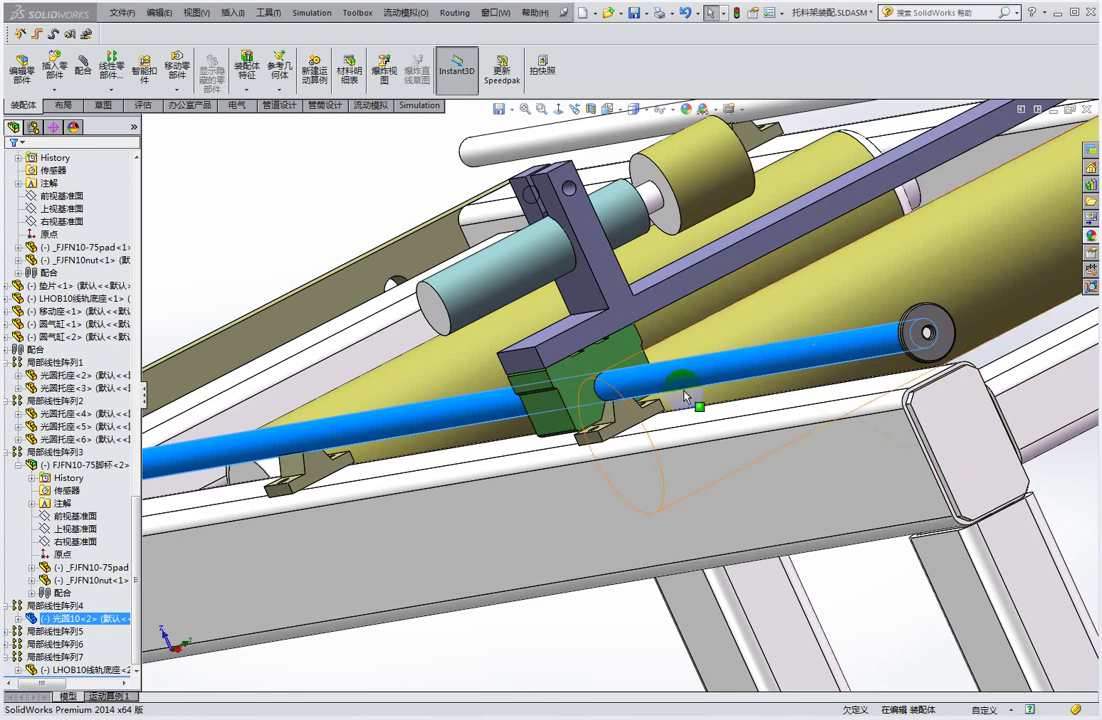
pyautogui.moveTo(716, 385); pyautogui.dragTo(782, 364)
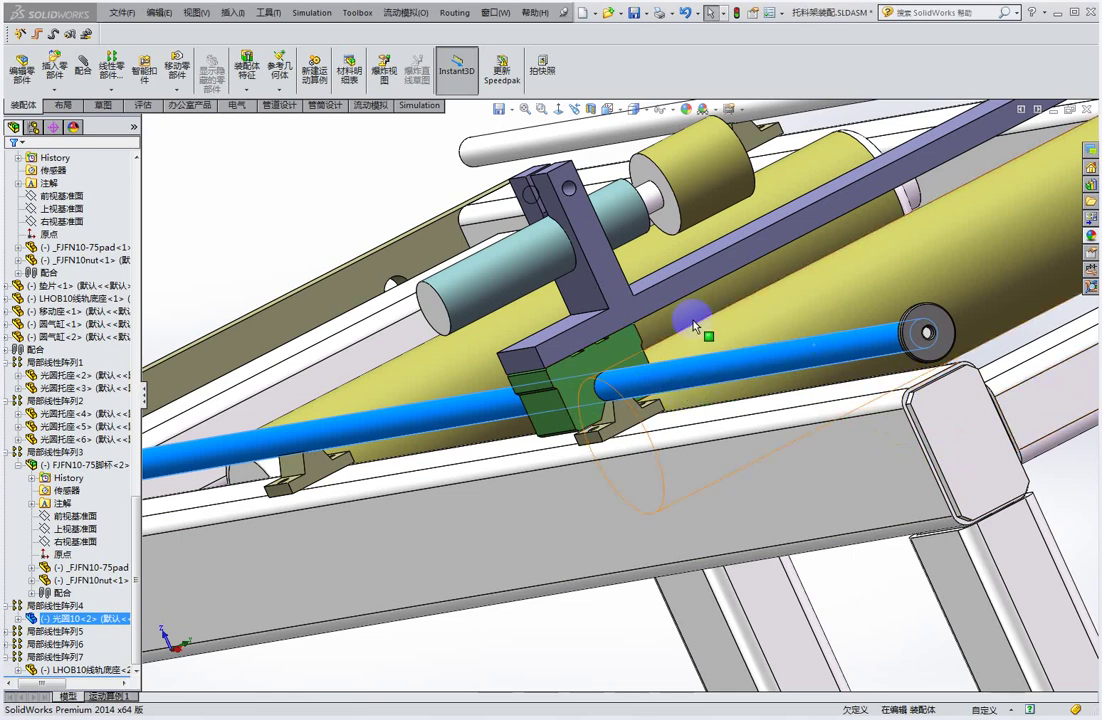
pyautogui.moveTo(777, 374); pyautogui.dragTo(766, 362)
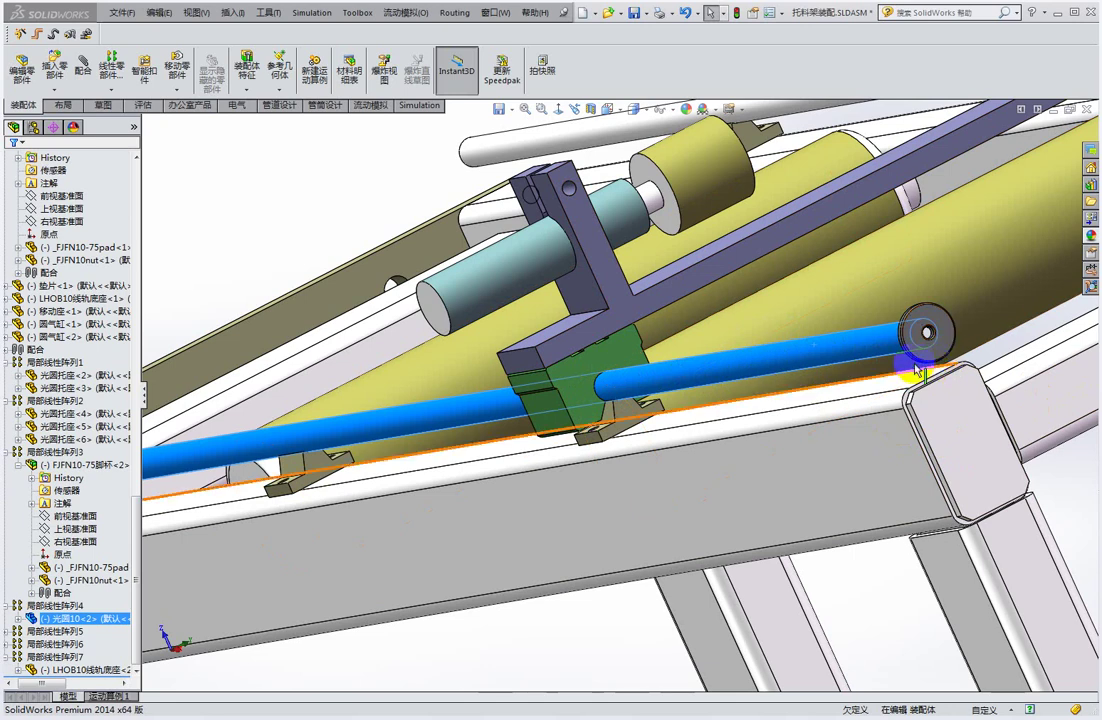
pyautogui.moveTo(804, 350); pyautogui.dragTo(809, 359)
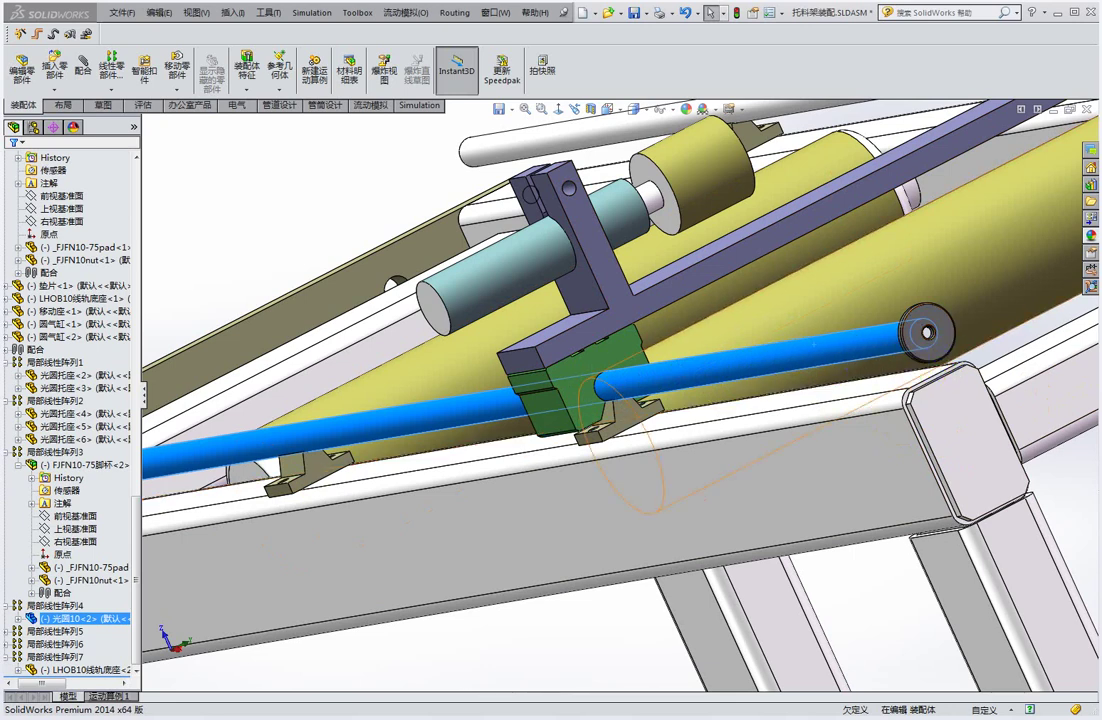
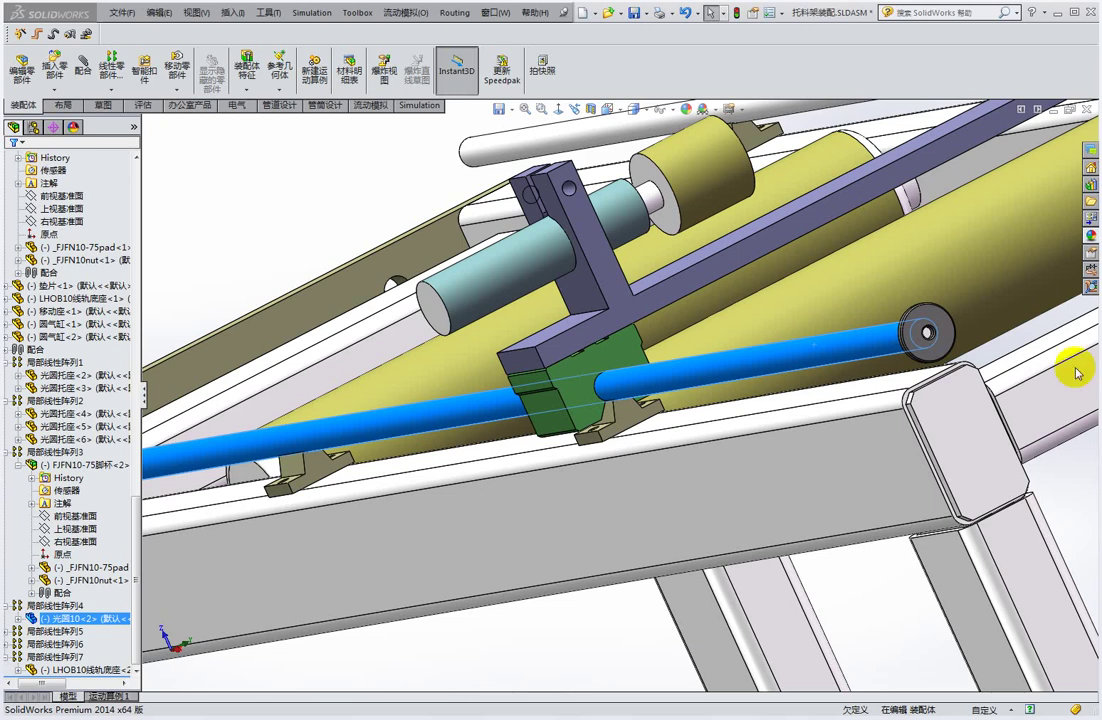
# Check whether the blue guide rod can move, then select the green LHOB10 slide block under it.
pyautogui.moveTo(750, 364)
pyautogui.mouseDown()
pyautogui.moveTo(712, 375)
pyautogui.moveTo(667, 366)
pyautogui.moveTo(800, 288)
pyautogui.mouseUp()
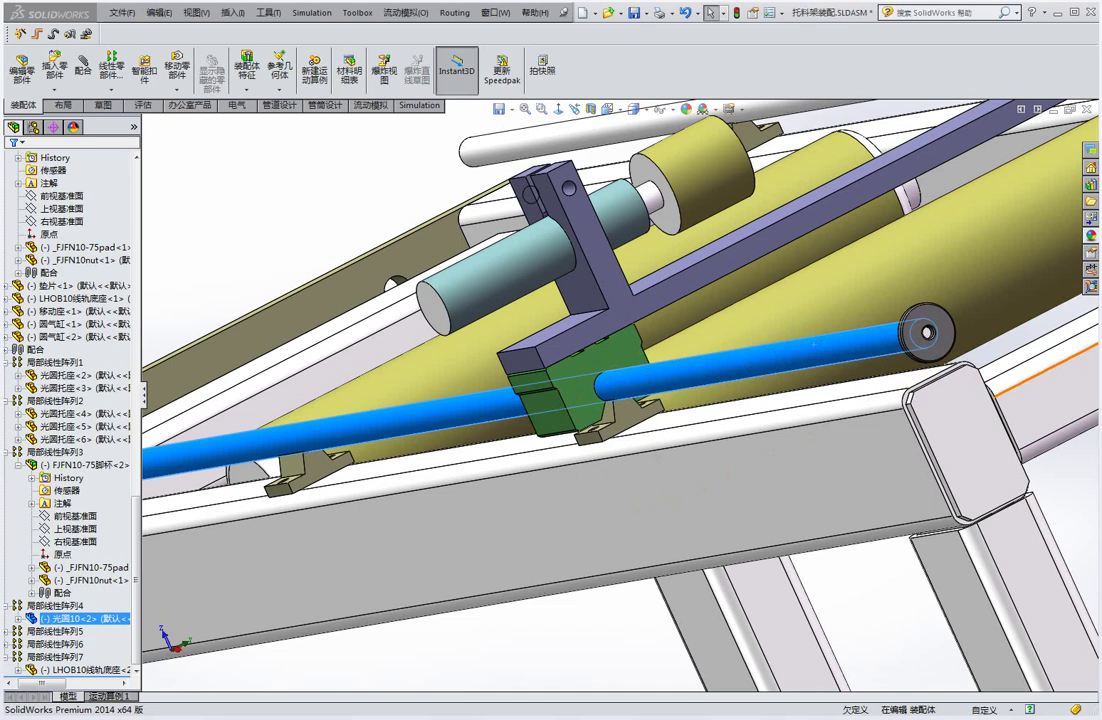
pyautogui.moveTo(873, 369)
pyautogui.mouseDown()
pyautogui.moveTo(836, 371)
pyautogui.moveTo(1033, 364)
pyautogui.mouseUp()
pyautogui.click(592, 372)
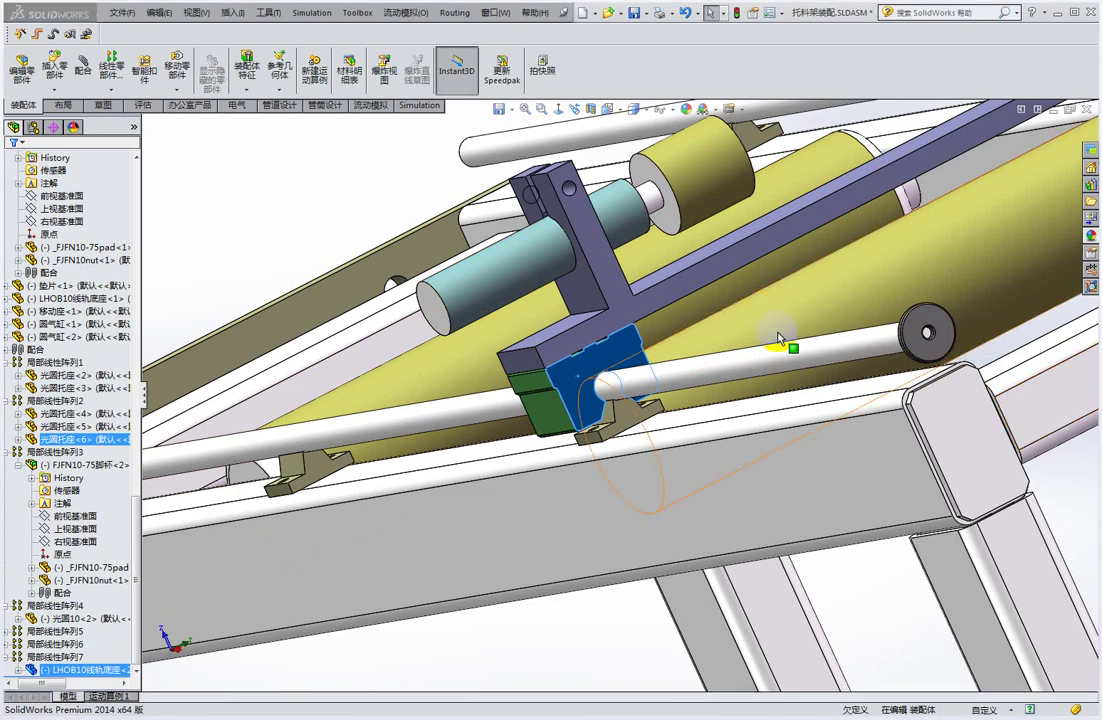
# Zoom out and orbit to a lower view of the frame's right end, rails and cylinder carriage.
pyautogui.scroll(2, 307, 226)
pyautogui.scroll(3, 306, 226)
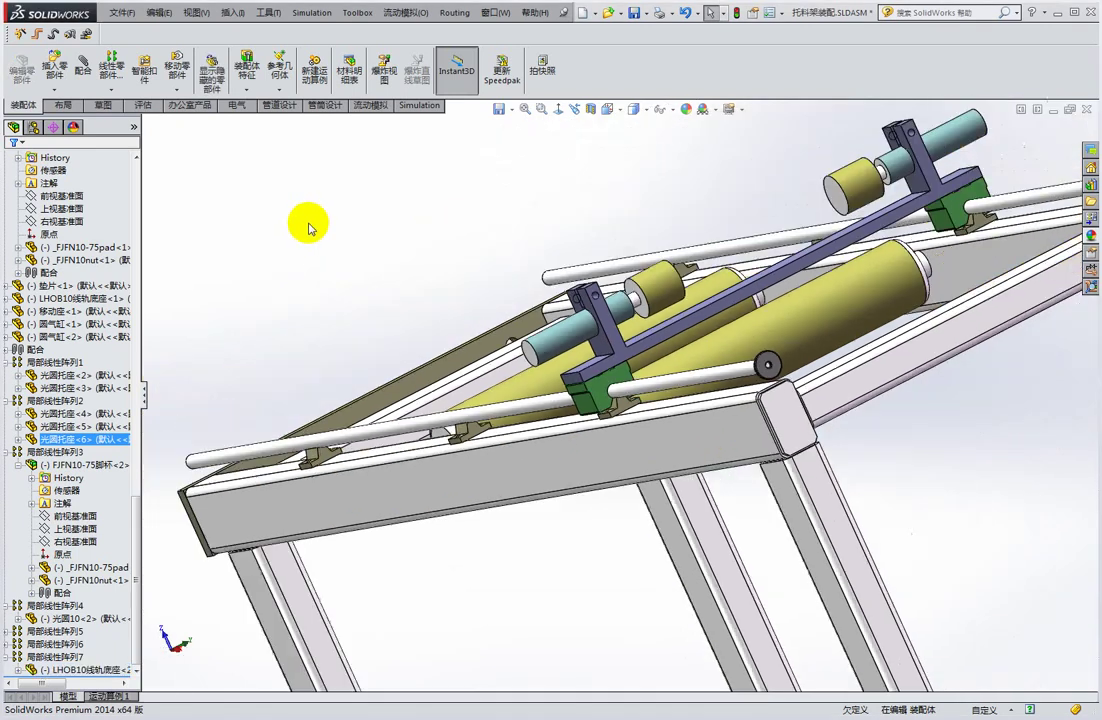
pyautogui.moveTo(305, 226)
pyautogui.mouseDown(button='middle')
pyautogui.moveTo(381, 261)
pyautogui.moveTo(145, 250)
pyautogui.mouseUp(button='middle')
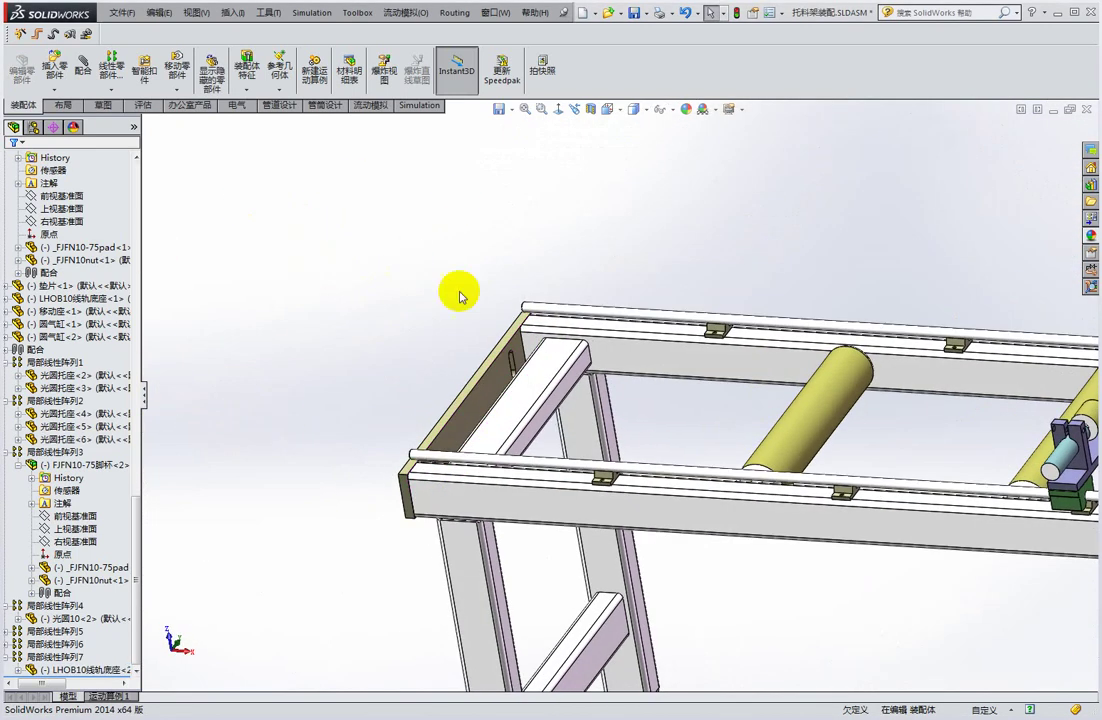
pyautogui.scroll(3, 500, 280)
pyautogui.scroll(-3, 1028, 386)
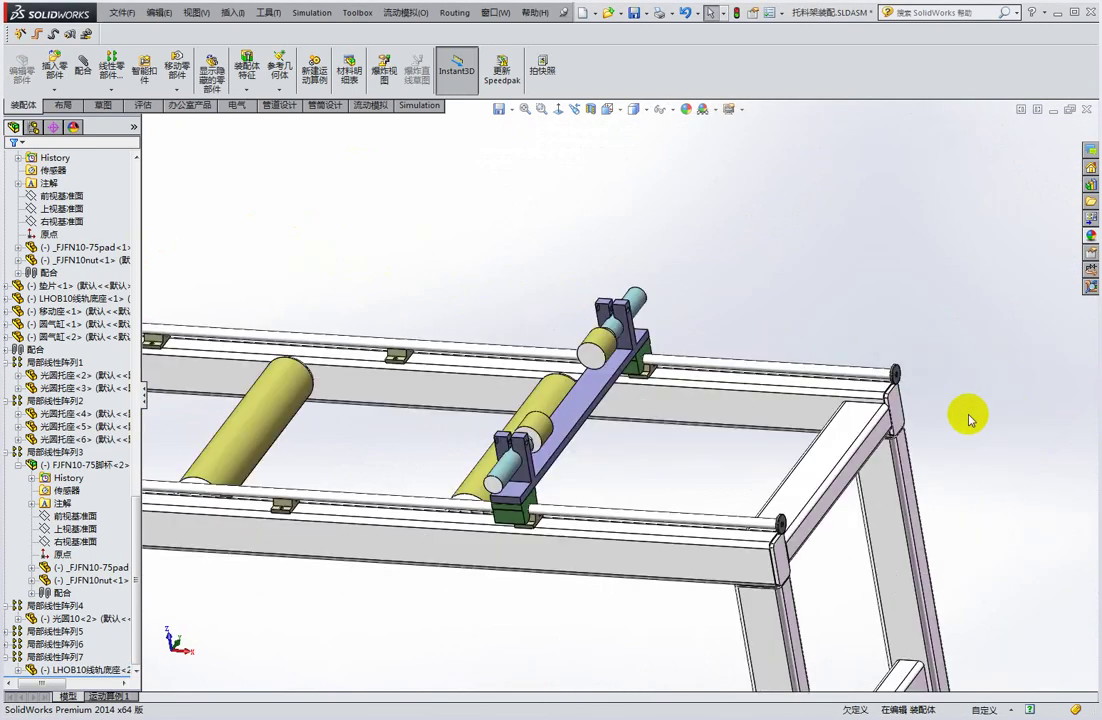
pyautogui.moveTo(967, 418)
pyautogui.mouseDown(button='middle')
pyautogui.moveTo(942, 369)
pyautogui.moveTo(1012, 388)
pyautogui.mouseUp(button='middle')
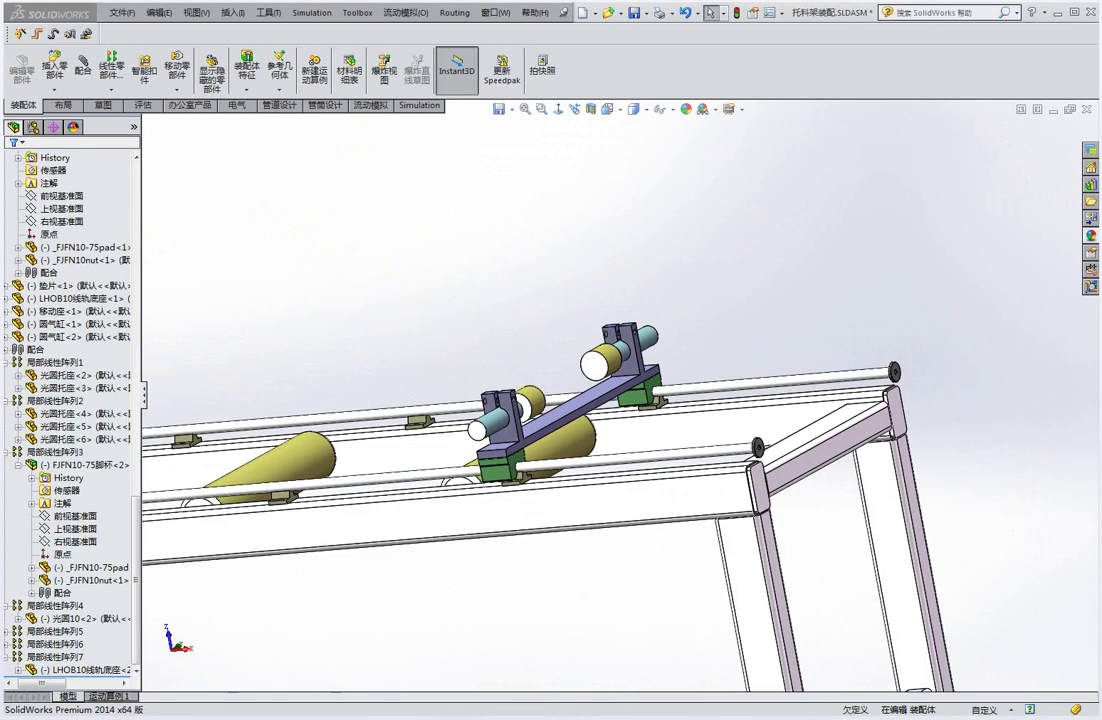
pyautogui.click(1004, 376)
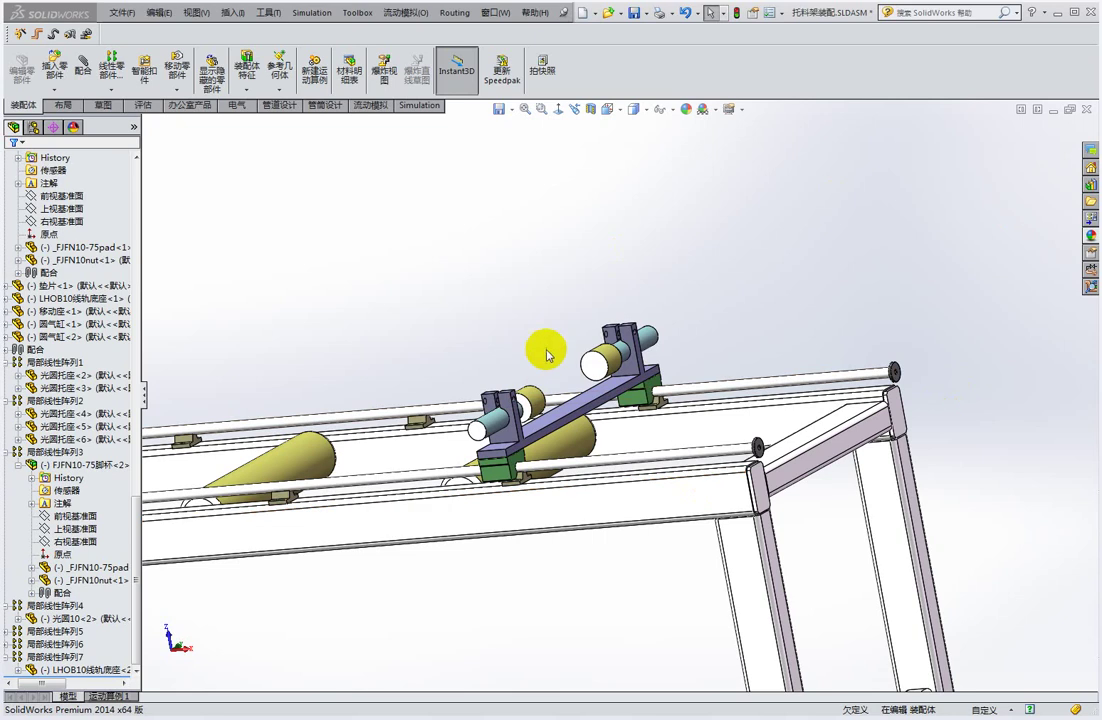
# Orbit around the frame's right end and rails, finishing on a higher view over the front rail.
pyautogui.moveTo(583, 295); pyautogui.dragTo(627, 320, button='middle')
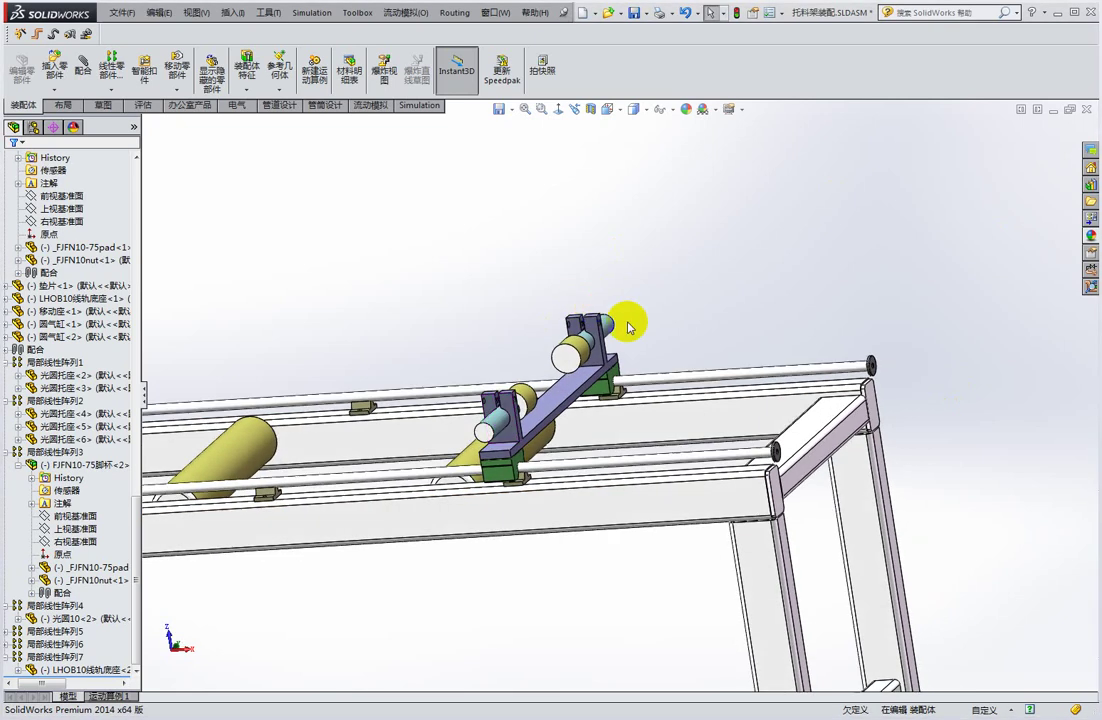
pyautogui.moveTo(730, 337); pyautogui.dragTo(659, 359, button='middle')
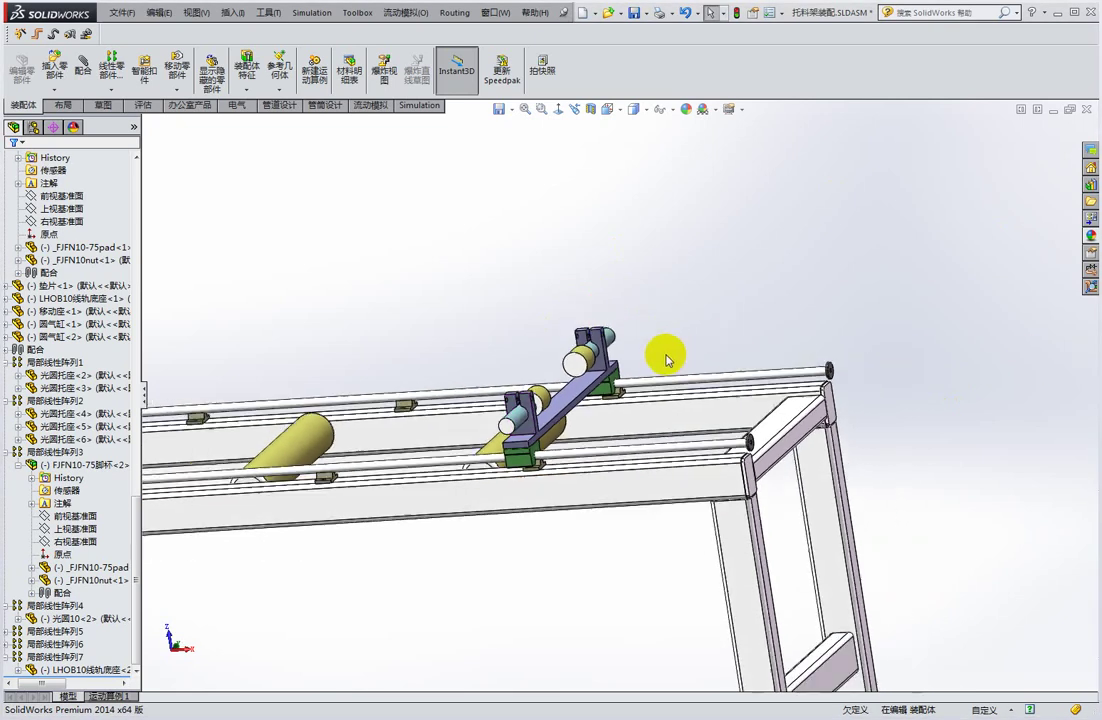
pyautogui.moveTo(590, 340); pyautogui.dragTo(470, 440, button='middle')
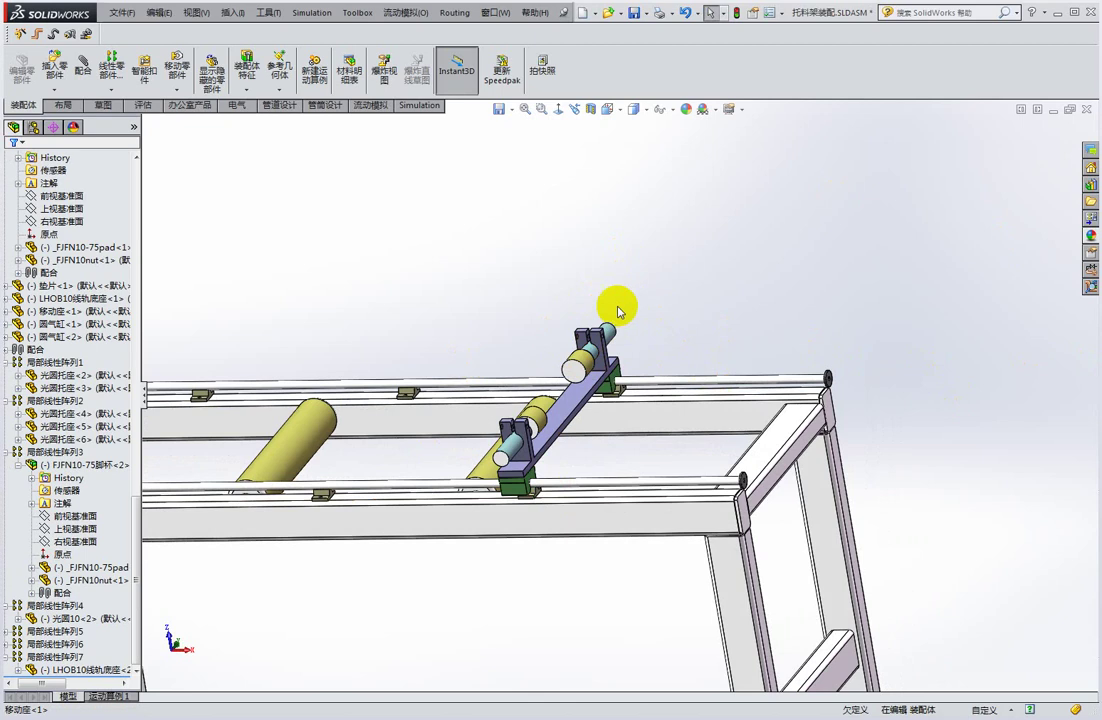
pyautogui.moveTo(782, 381); pyautogui.dragTo(753, 467, button='middle')
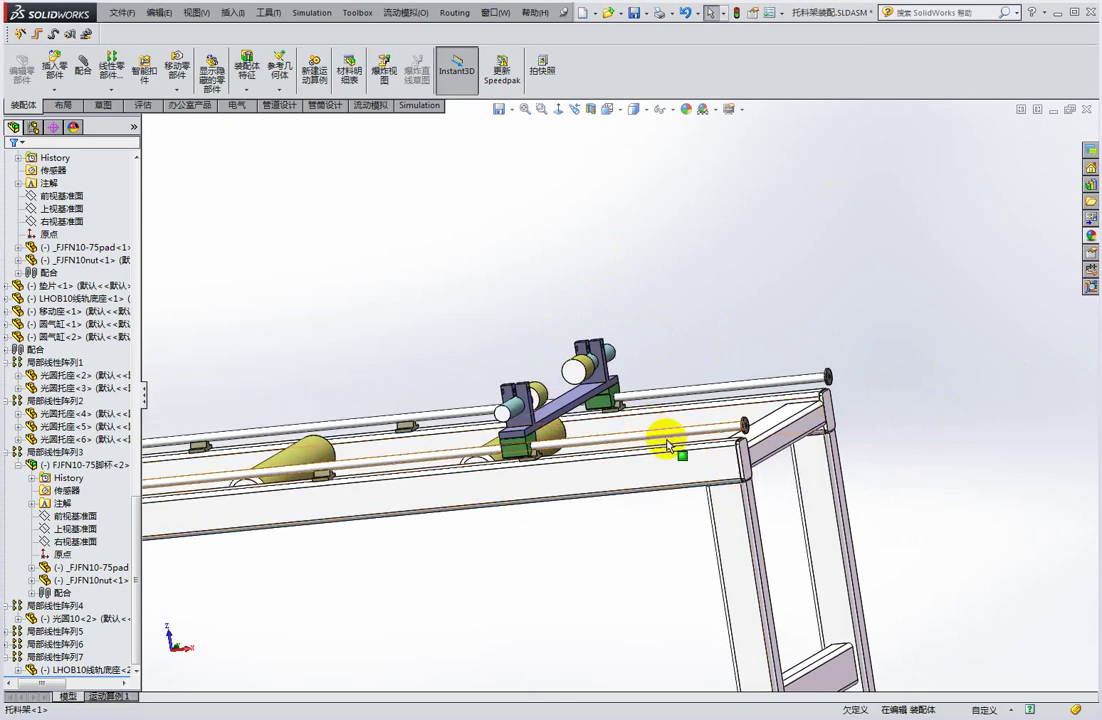
pyautogui.moveTo(727, 453)
pyautogui.mouseDown(button='middle')
pyautogui.moveTo(696, 447)
pyautogui.moveTo(681, 467)
pyautogui.mouseUp(button='middle')
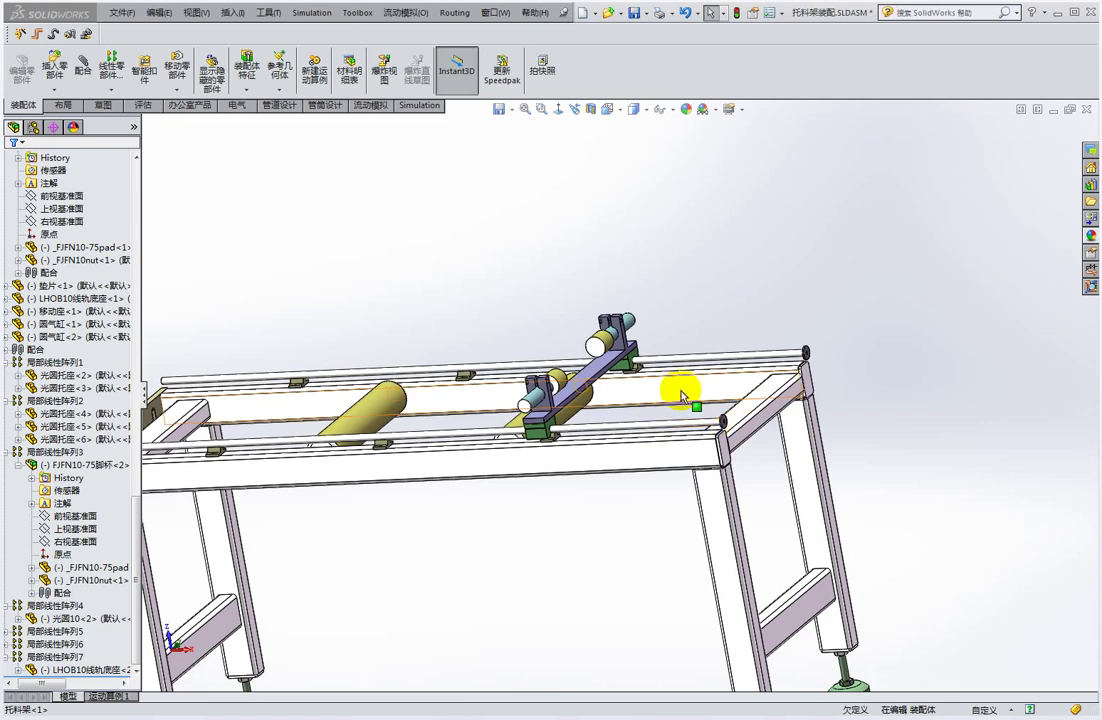
pyautogui.moveTo(681, 394); pyautogui.dragTo(690, 408, button='middle')
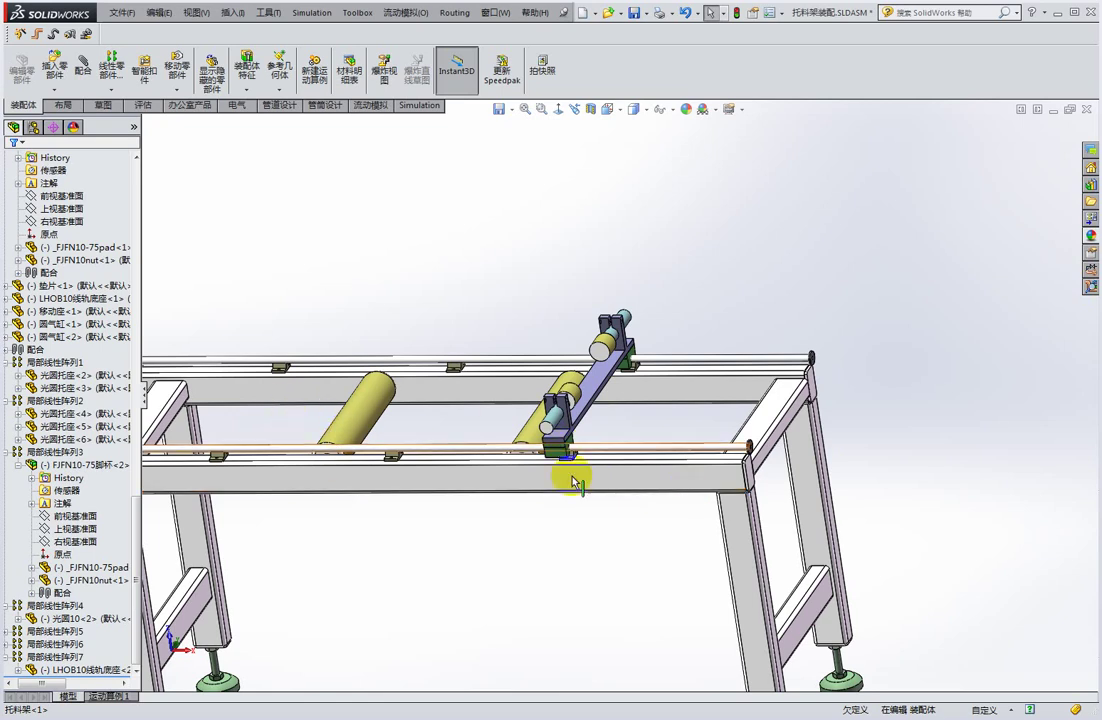
# Select a small support block on the lower rod and drag it right to test its sliding.
pyautogui.scroll(-3, 362, 450)
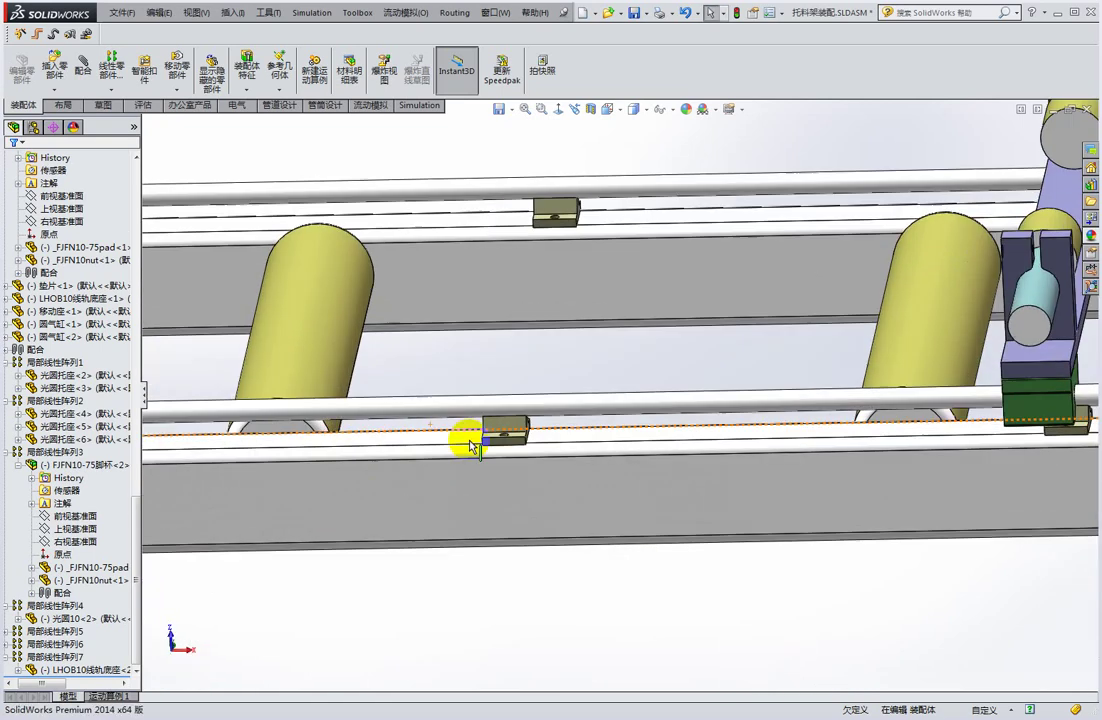
pyautogui.scroll(-2, 462, 438)
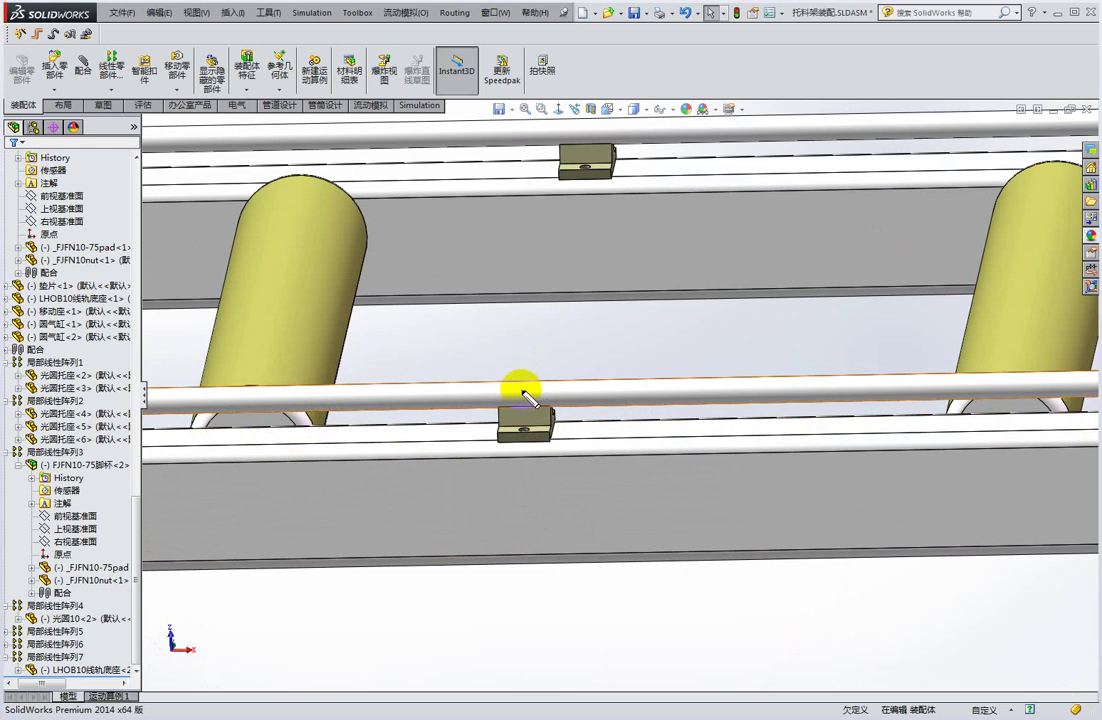
pyautogui.click(520, 406)
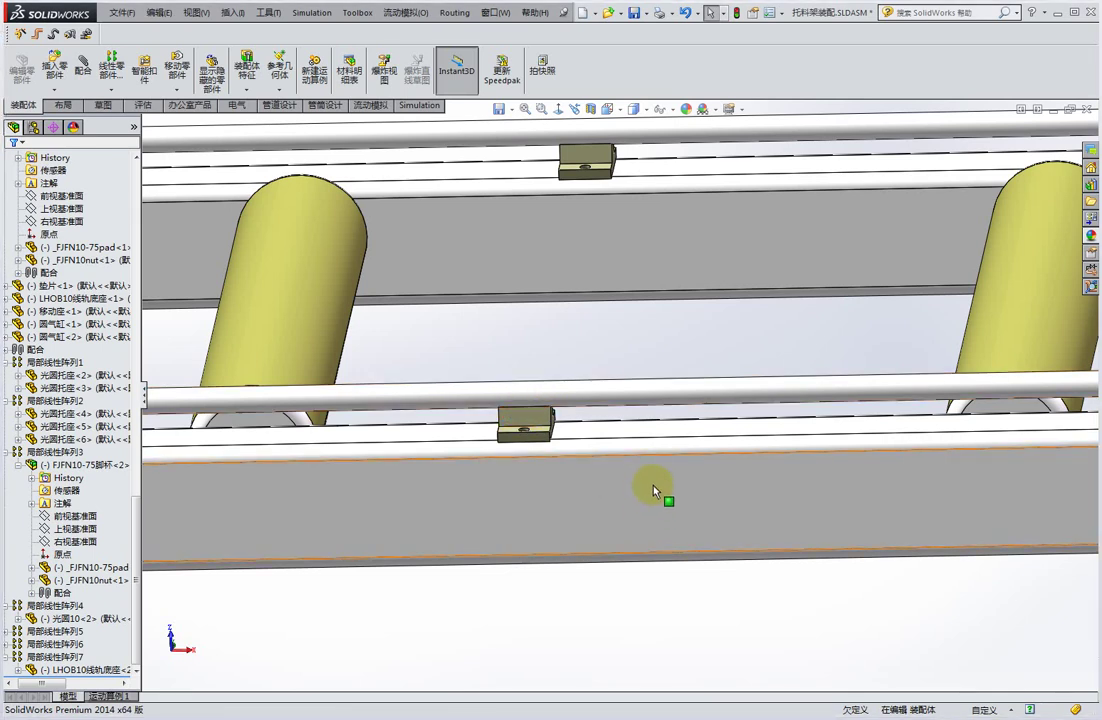
pyautogui.scroll(3, 632, 462)
pyautogui.scroll(2, 758, 425)
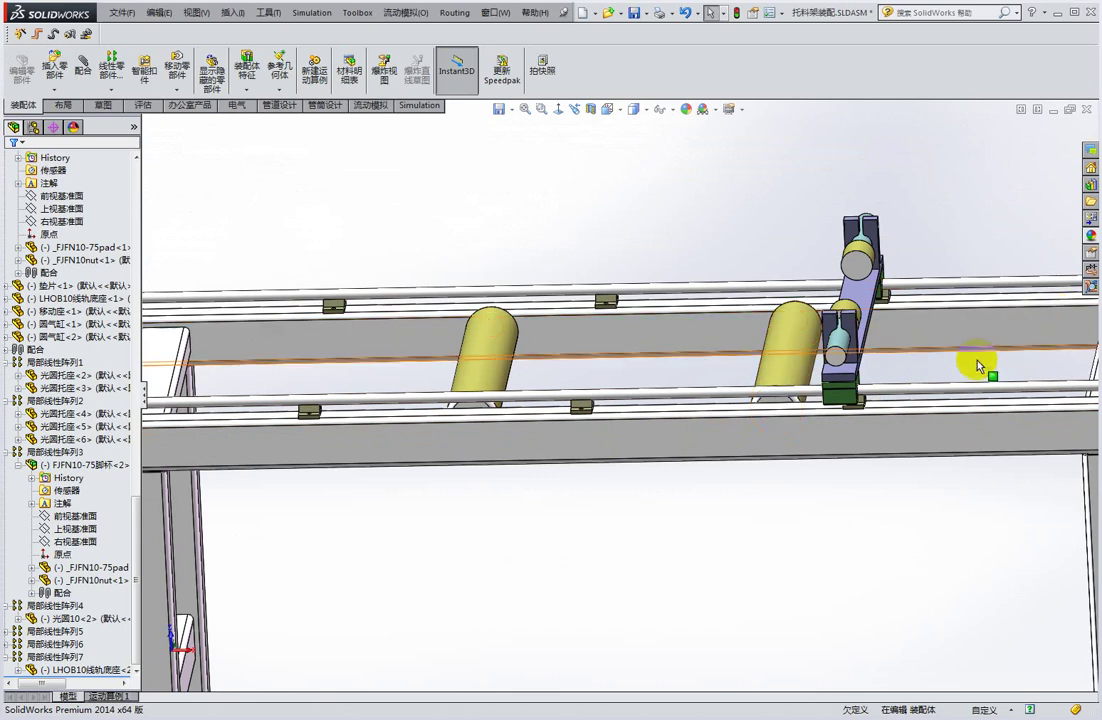
pyautogui.click(311, 411)
pyautogui.moveTo(313, 419); pyautogui.dragTo(584, 417)
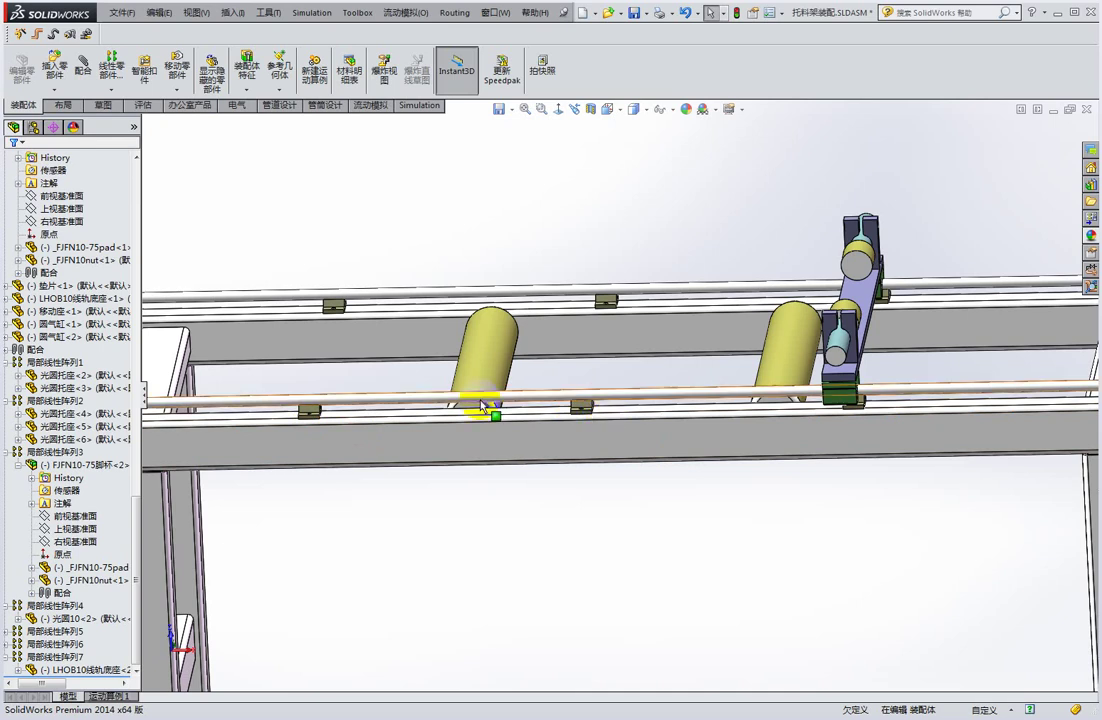
pyautogui.scroll(-2, 457, 407)
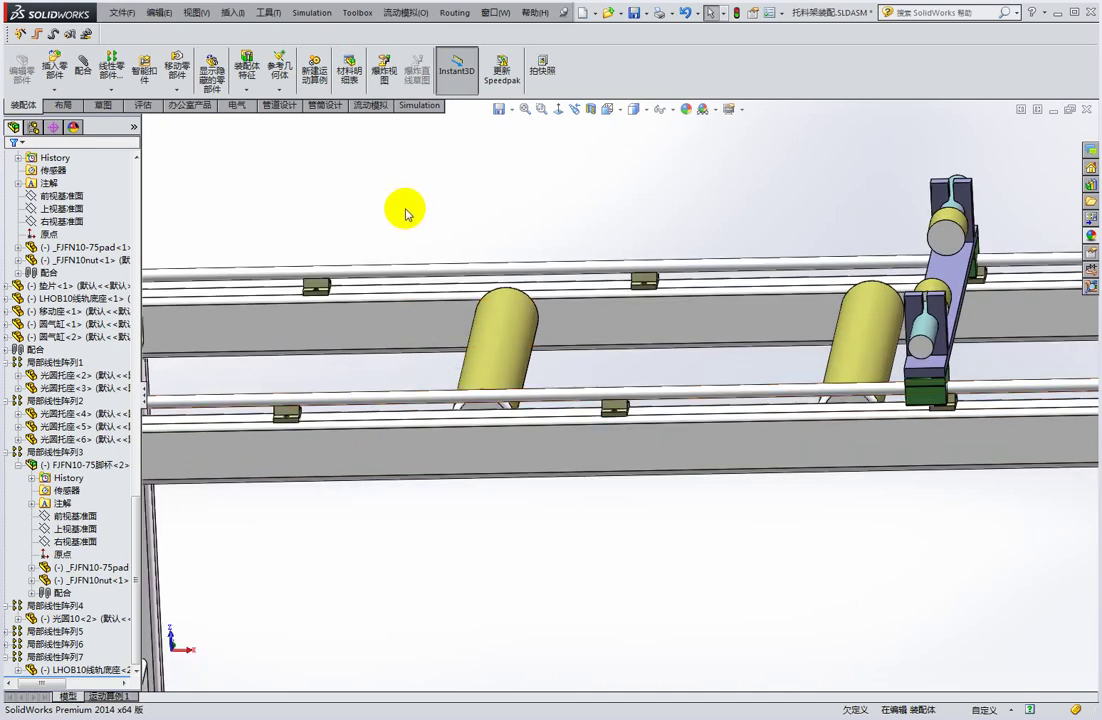
# Test whether the lower front rod moves, then select guide rod 光圆10<2>.
pyautogui.moveTo(407, 204)
pyautogui.mouseDown()
pyautogui.moveTo(540, 432)
pyautogui.moveTo(435, 167)
pyautogui.moveTo(381, 371)
pyautogui.moveTo(603, 239)
pyautogui.moveTo(403, 206)
pyautogui.moveTo(620, 252)
pyautogui.moveTo(413, 226)
pyautogui.moveTo(620, 252)
pyautogui.moveTo(364, 231)
pyautogui.moveTo(551, 364)
pyautogui.moveTo(475, 167)
pyautogui.moveTo(492, 209)
pyautogui.moveTo(459, 233)
pyautogui.mouseUp()
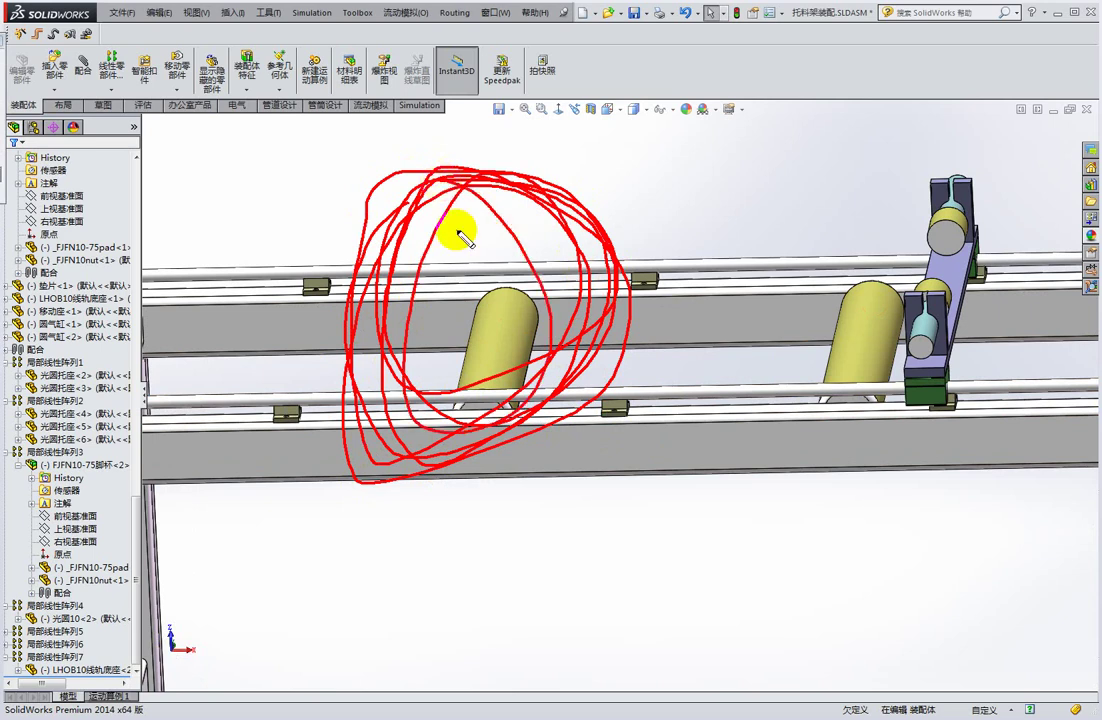
pyautogui.press('Escape')
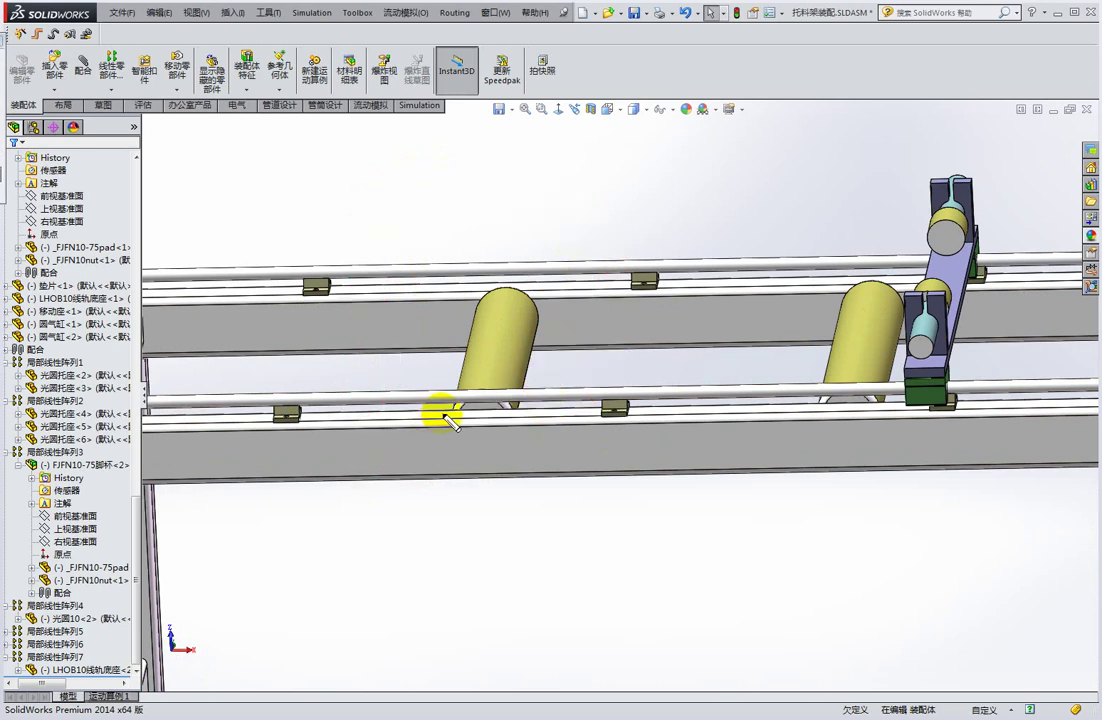
pyautogui.moveTo(448, 415); pyautogui.dragTo(447, 381)
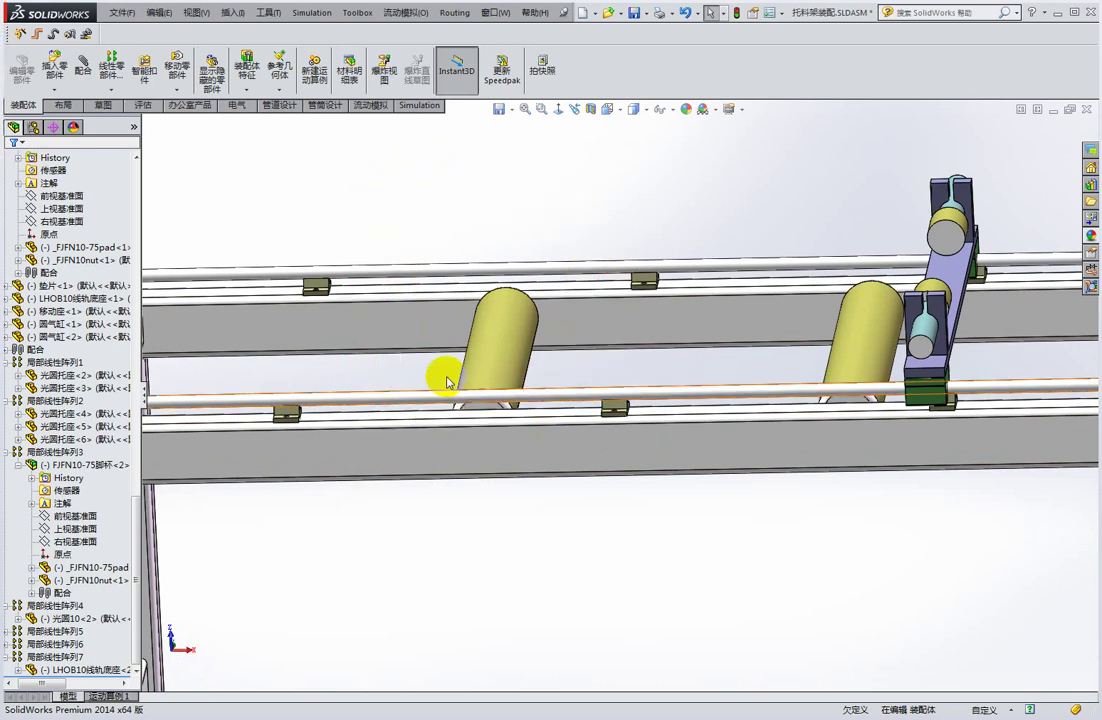
pyautogui.click(440, 396)
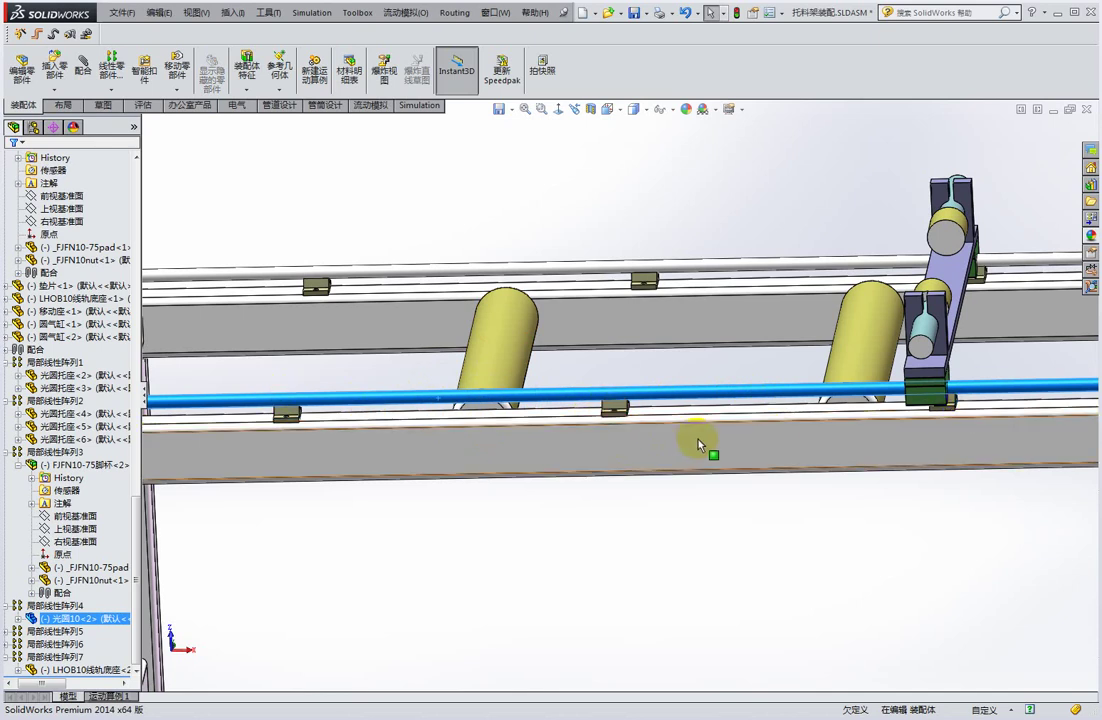
pyautogui.scroll(2, 699, 444)
pyautogui.scroll(2, 718, 435)
pyautogui.scroll(-2, 664, 423)
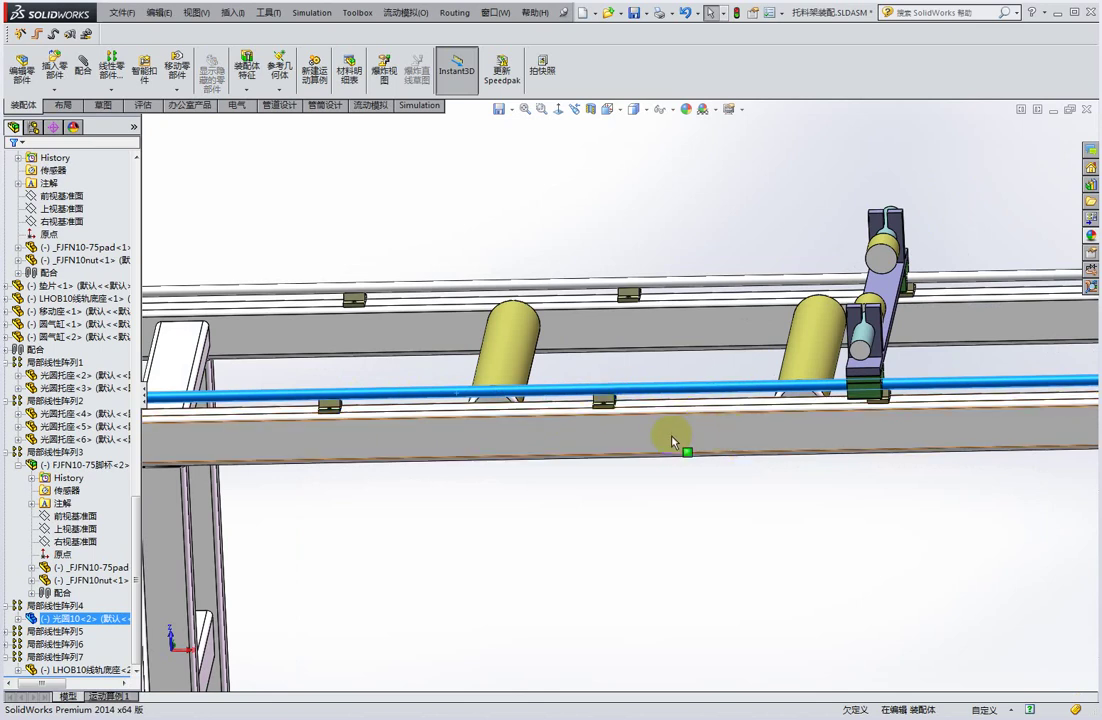
pyautogui.scroll(4, 515, 423)
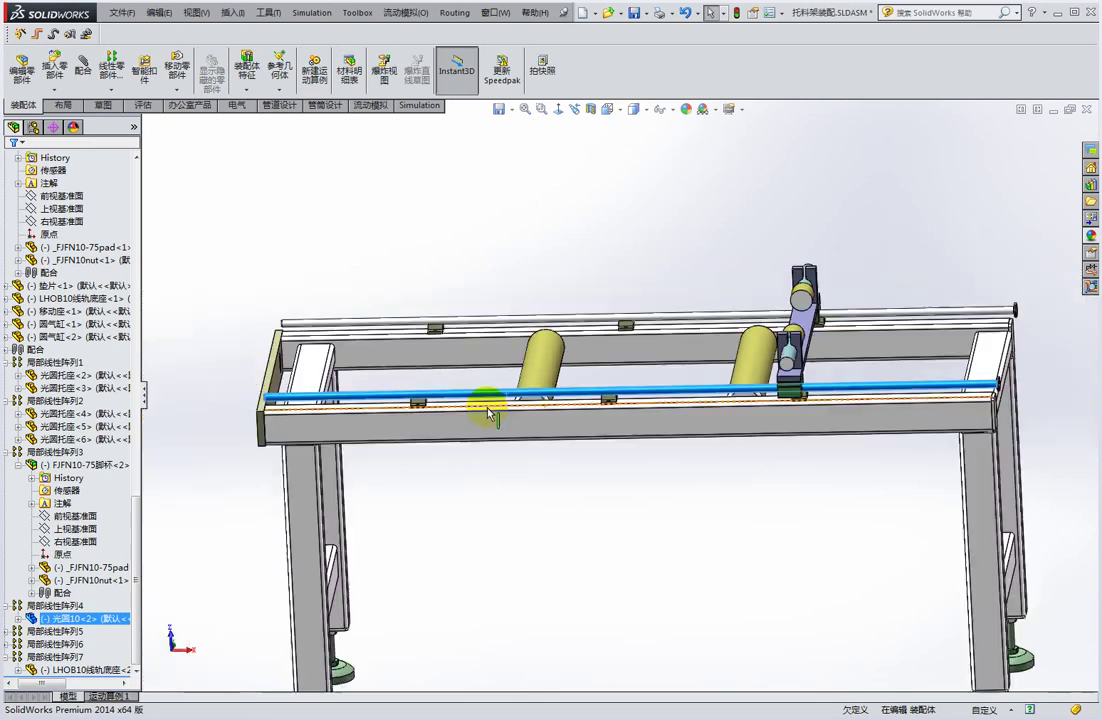
pyautogui.scroll(-3, 438, 401)
pyautogui.scroll(-1, 438, 401)
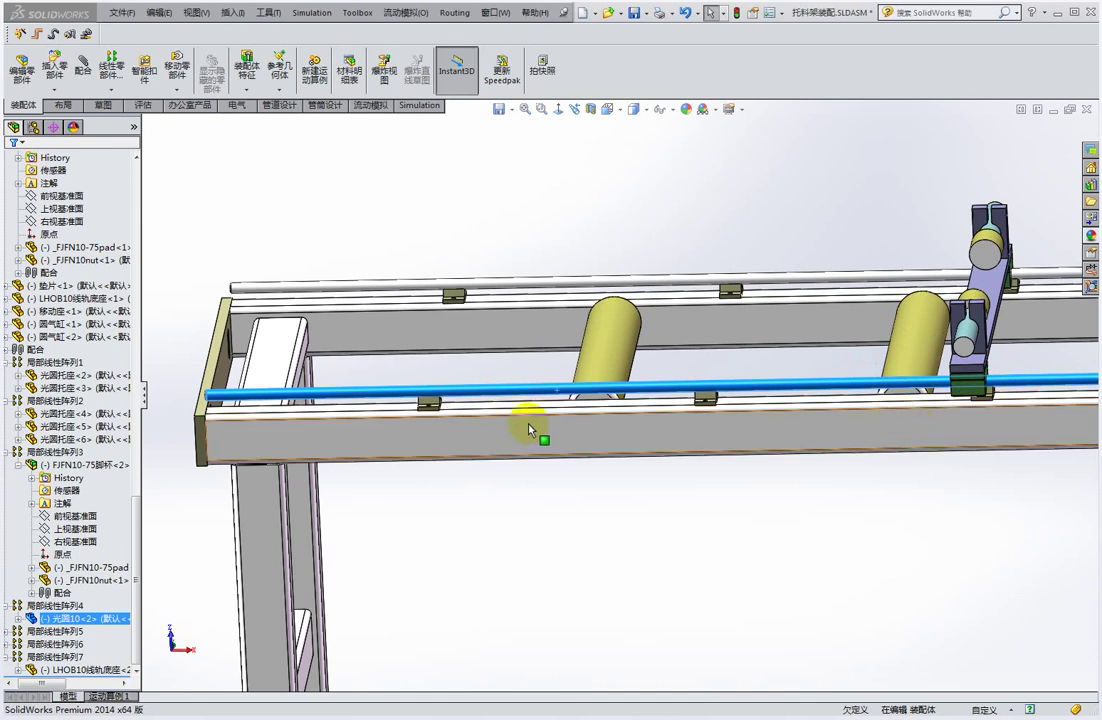
pyautogui.click(704, 428)
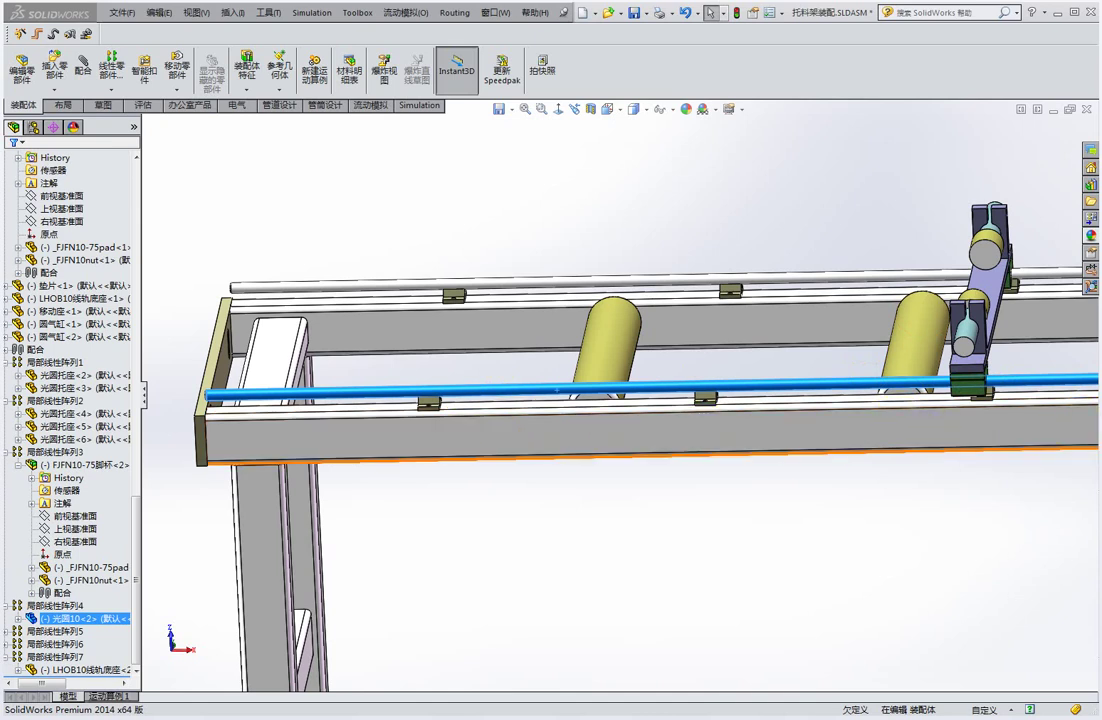
pyautogui.click(1082, 475)
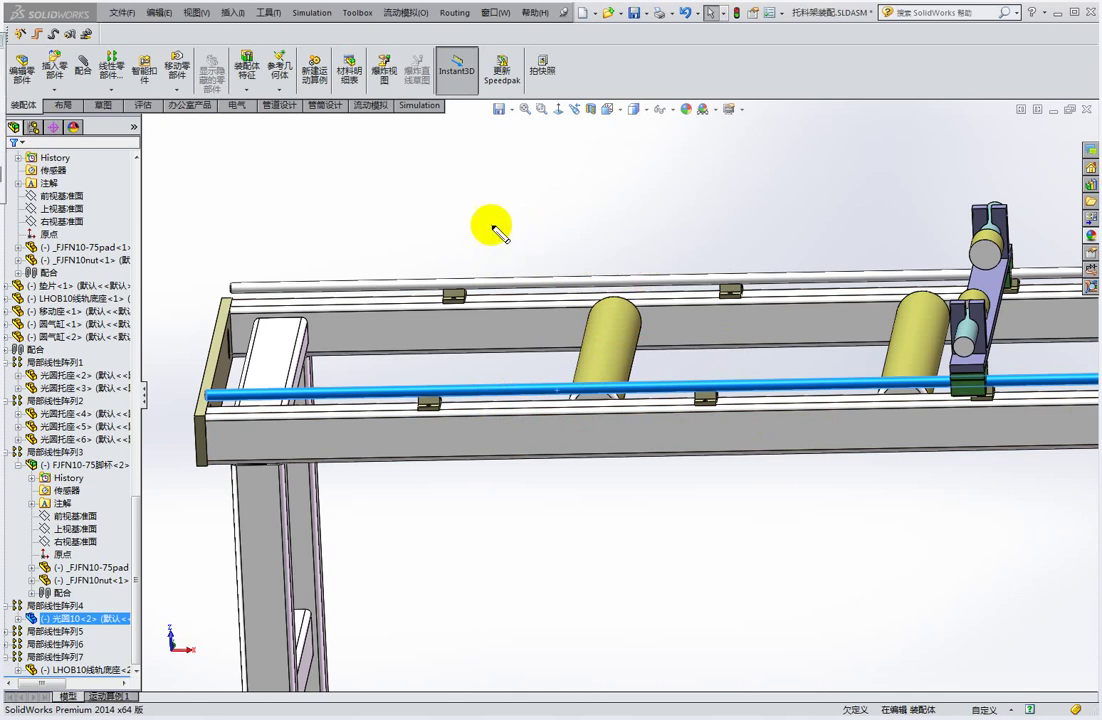
# Draw a red annotation box around the front rail section, then erase it.
pyautogui.moveTo(431, 207); pyautogui.dragTo(434, 432)
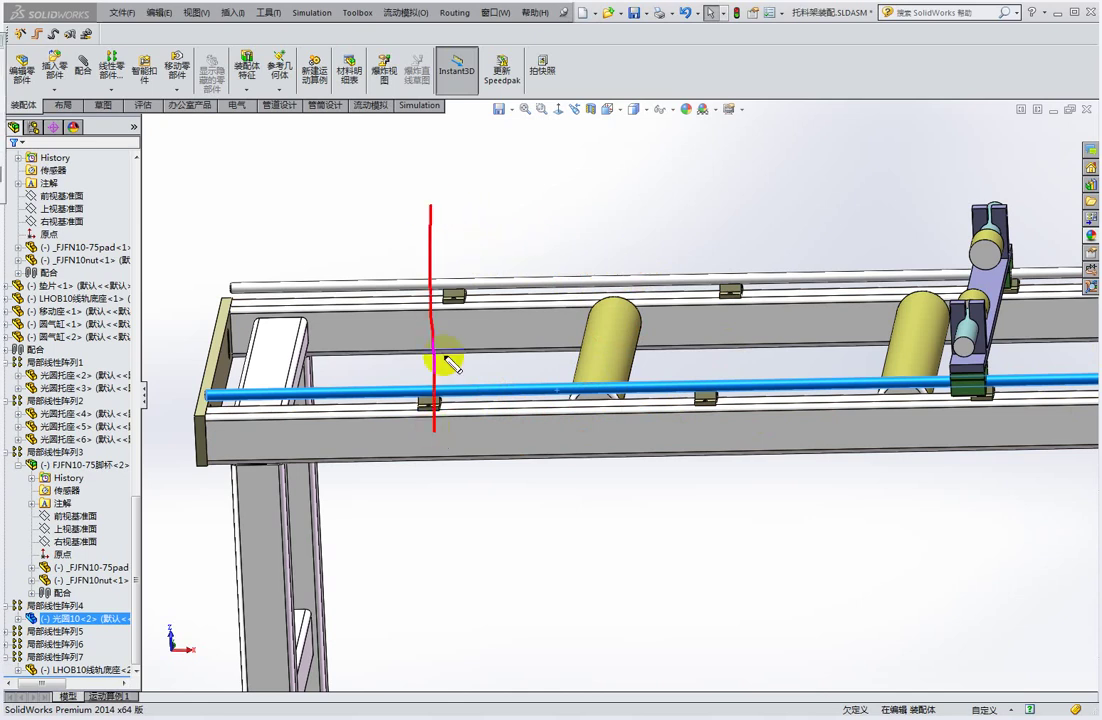
pyautogui.moveTo(424, 189)
pyautogui.mouseDown()
pyautogui.moveTo(778, 246)
pyautogui.moveTo(738, 440)
pyautogui.mouseUp()
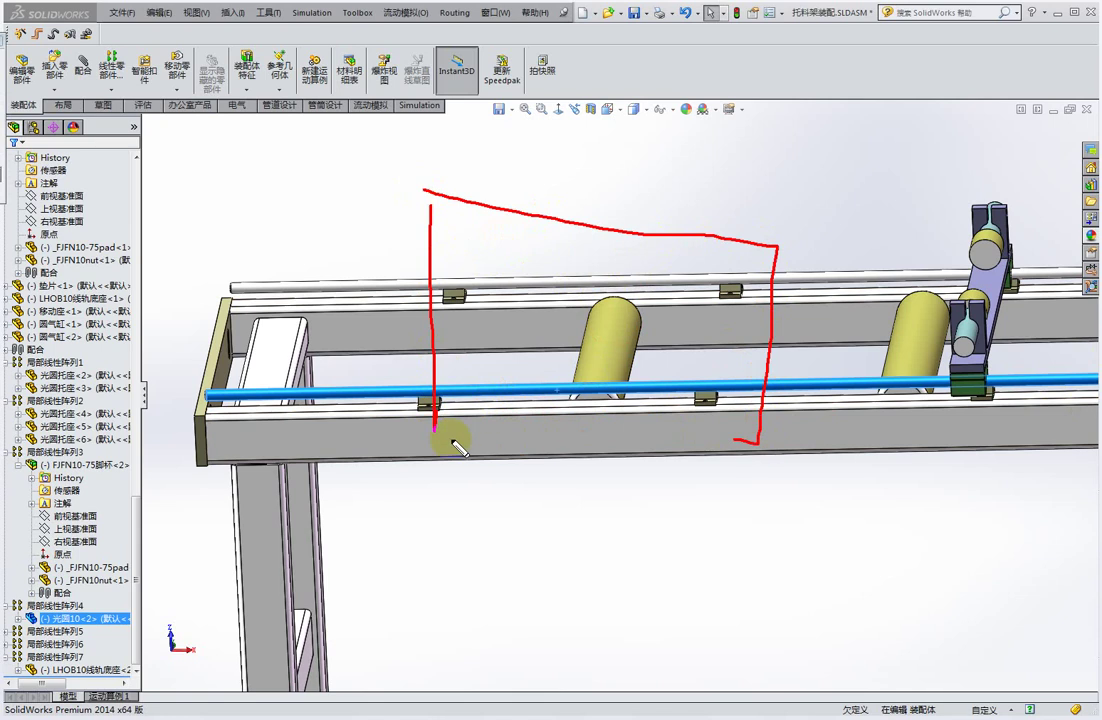
pyautogui.moveTo(428, 434); pyautogui.dragTo(724, 439)
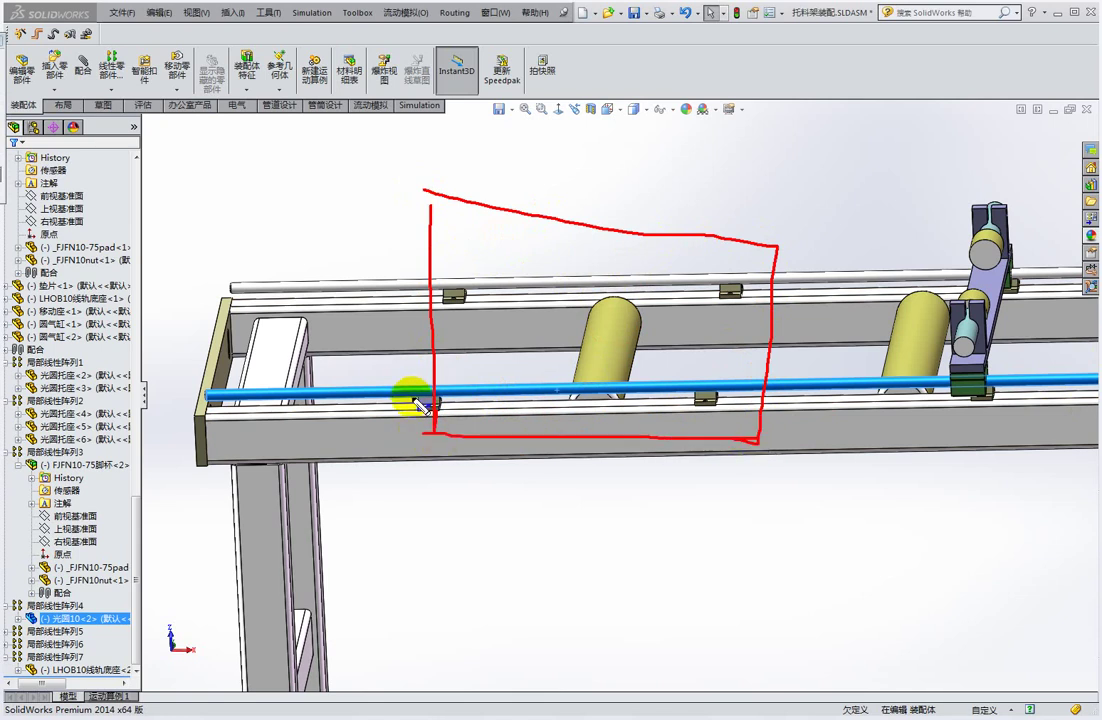
pyautogui.press('Escape')
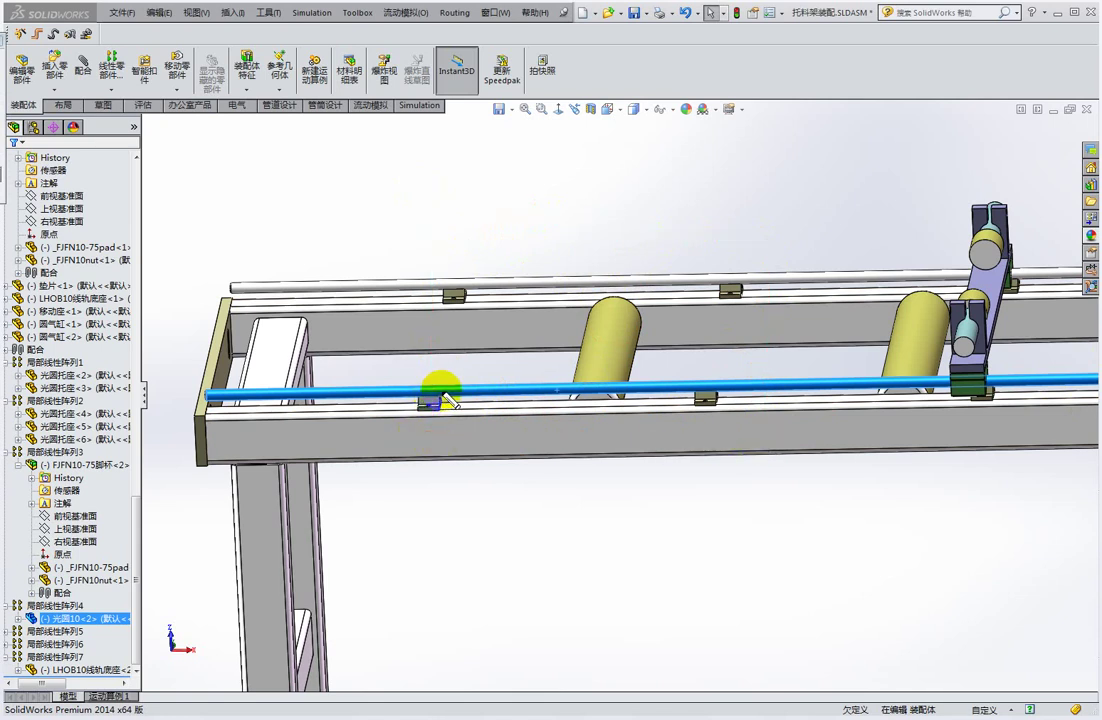
# Deselect the front guide rod 光圆10<2> and briefly mark the front rail's span.
pyautogui.click(428, 382)
pyautogui.click(415, 370)
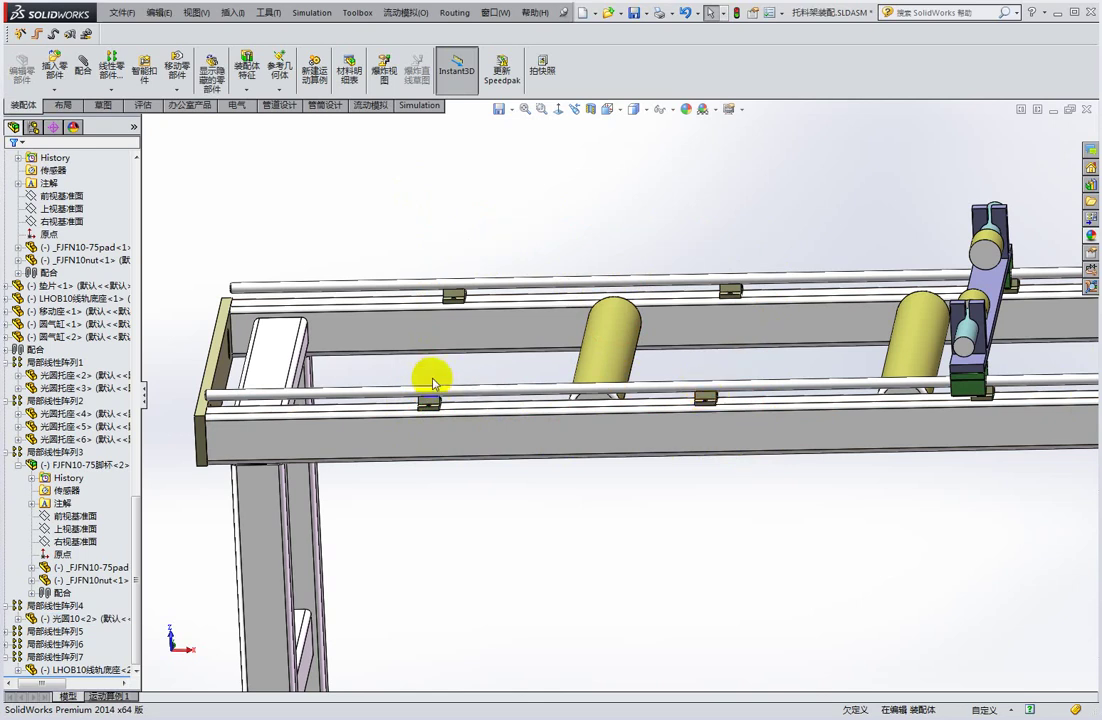
pyautogui.moveTo(436, 367); pyautogui.dragTo(426, 446)
pyautogui.moveTo(713, 370); pyautogui.dragTo(701, 446)
pyautogui.press('Escape')
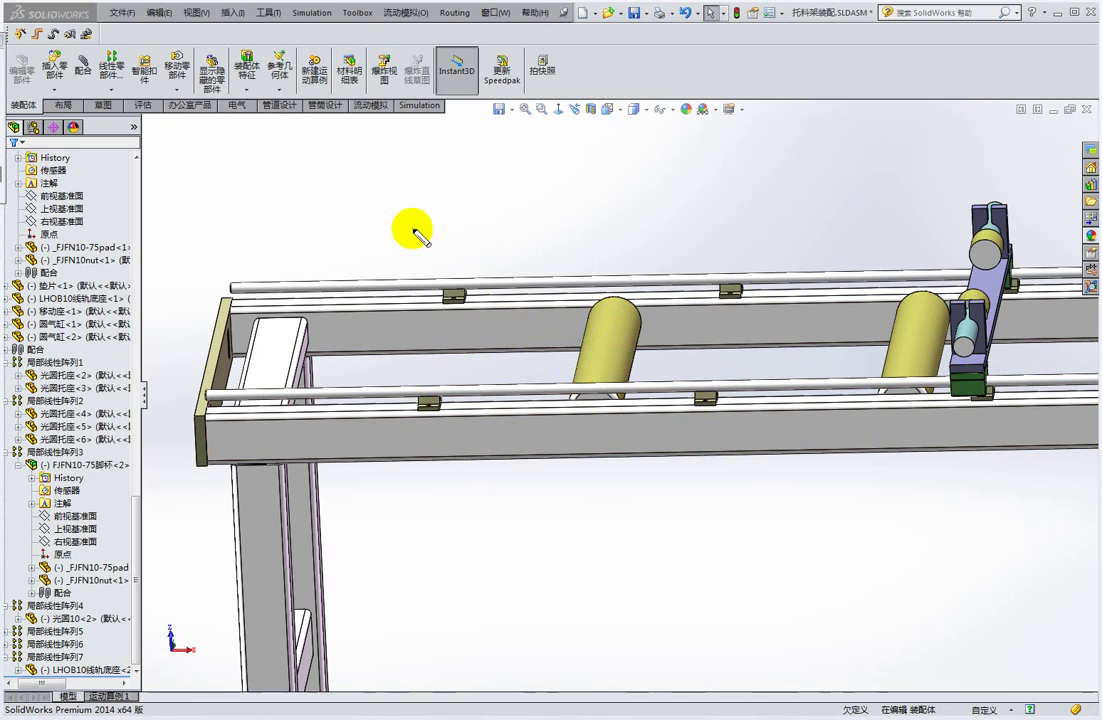
# Box the front rail section with an annotation, then pick the support blocks along the rail.
pyautogui.moveTo(401, 224)
pyautogui.mouseDown()
pyautogui.moveTo(396, 478)
pyautogui.moveTo(770, 475)
pyautogui.mouseUp()
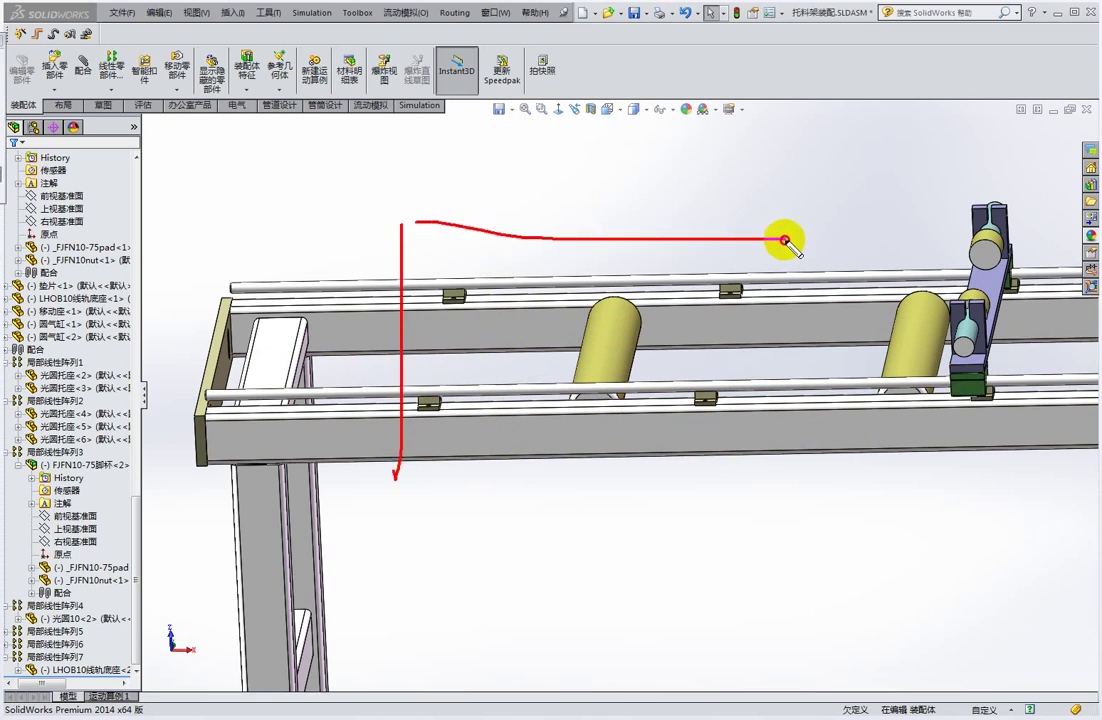
pyautogui.moveTo(396, 476); pyautogui.dragTo(771, 483)
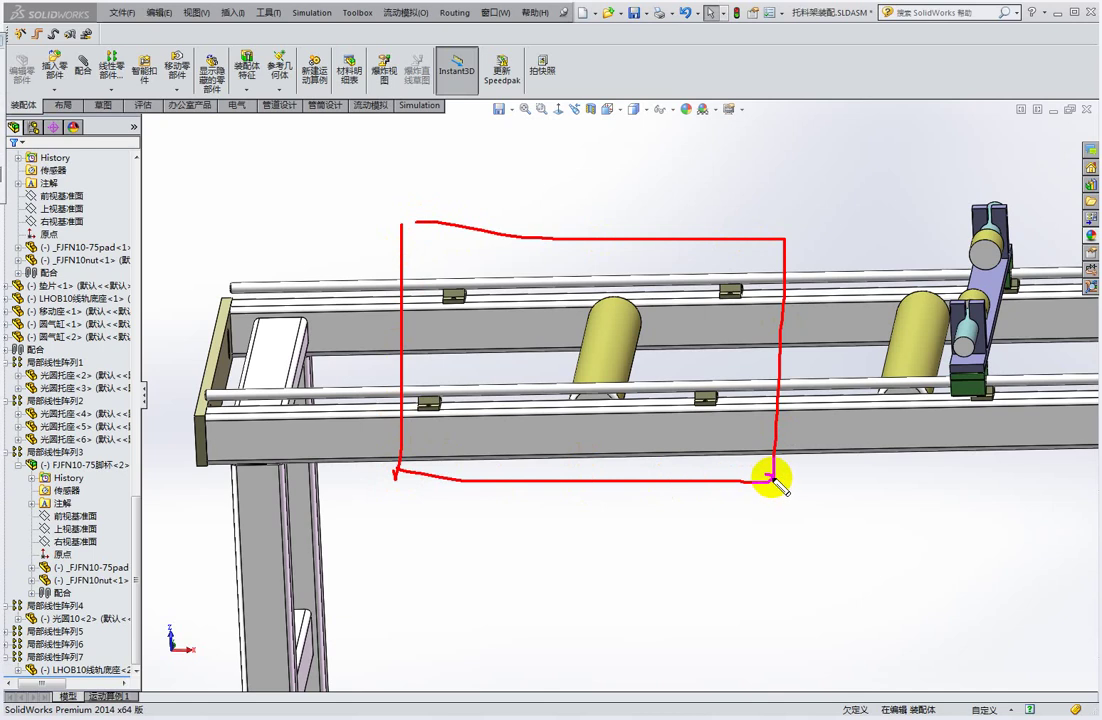
pyautogui.press('Escape')
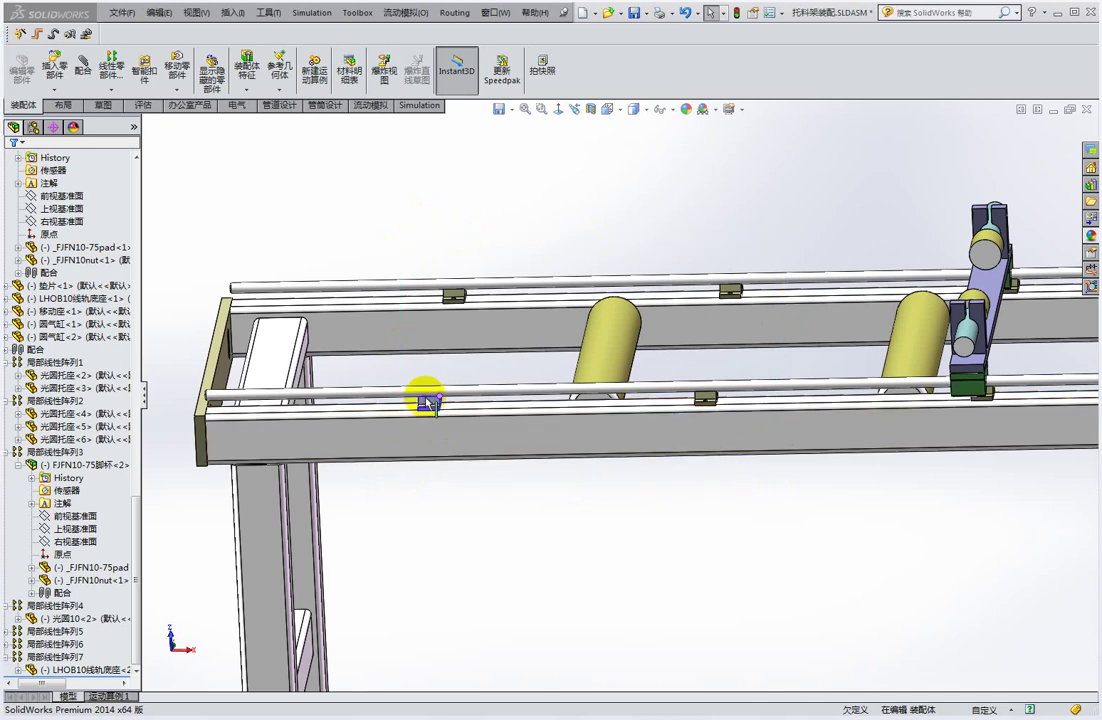
pyautogui.click(427, 402)
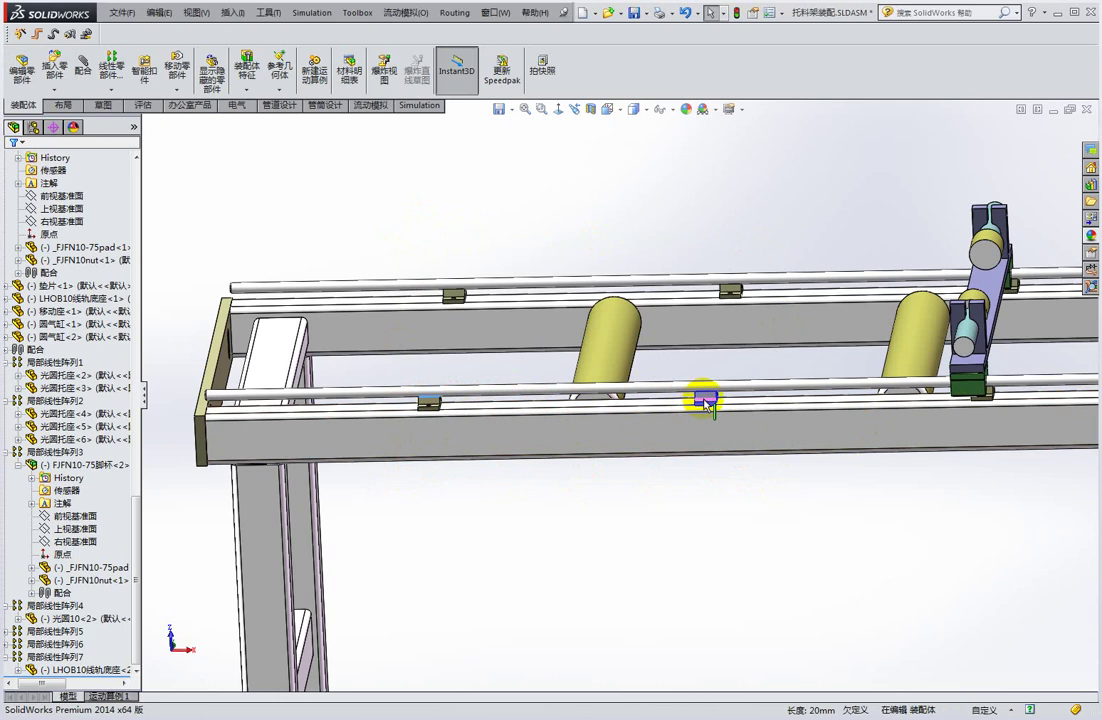
pyautogui.click(705, 400)
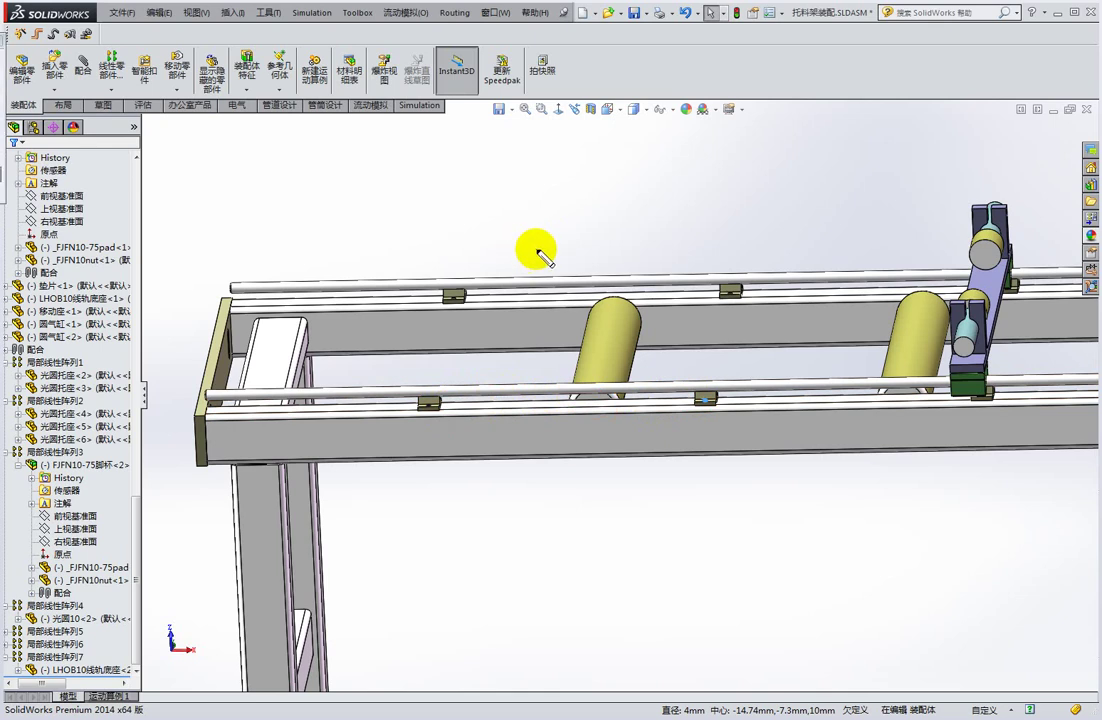
pyautogui.moveTo(531, 244)
pyautogui.mouseDown()
pyautogui.moveTo(514, 453)
pyautogui.moveTo(669, 234)
pyautogui.moveTo(650, 452)
pyautogui.mouseUp()
pyautogui.moveTo(512, 441); pyautogui.dragTo(651, 450)
pyautogui.moveTo(575, 236); pyautogui.dragTo(564, 297)
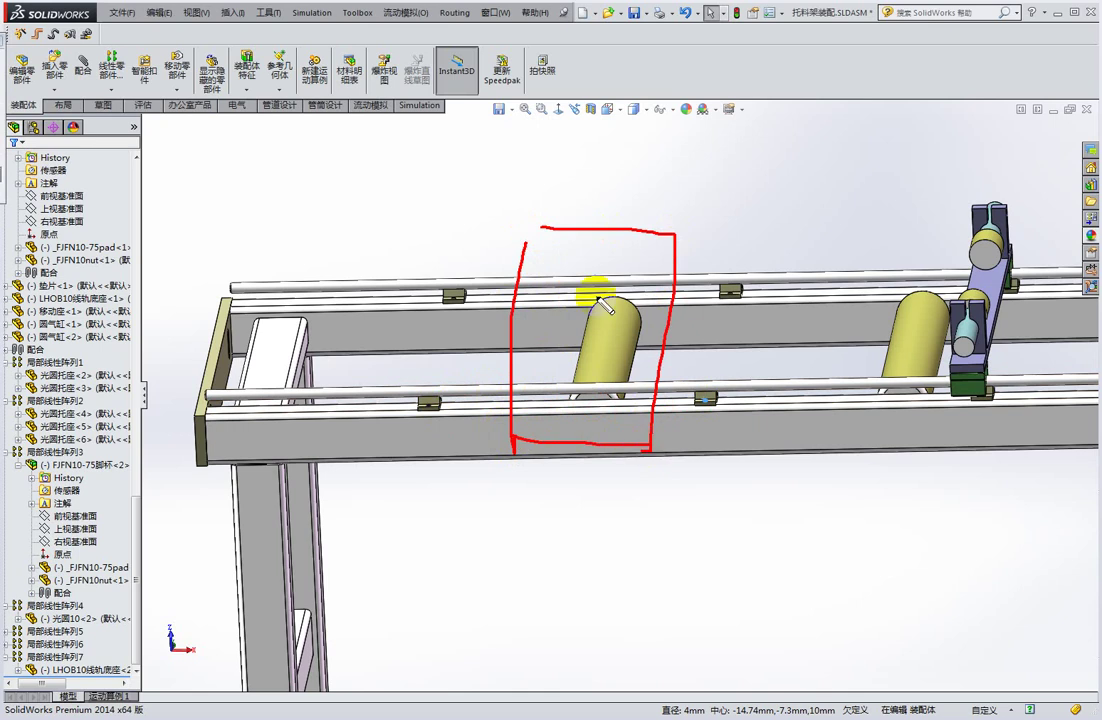
pyautogui.moveTo(537, 458); pyautogui.dragTo(564, 297)
pyautogui.moveTo(641, 249); pyautogui.dragTo(620, 455)
pyautogui.moveTo(558, 428); pyautogui.dragTo(632, 432)
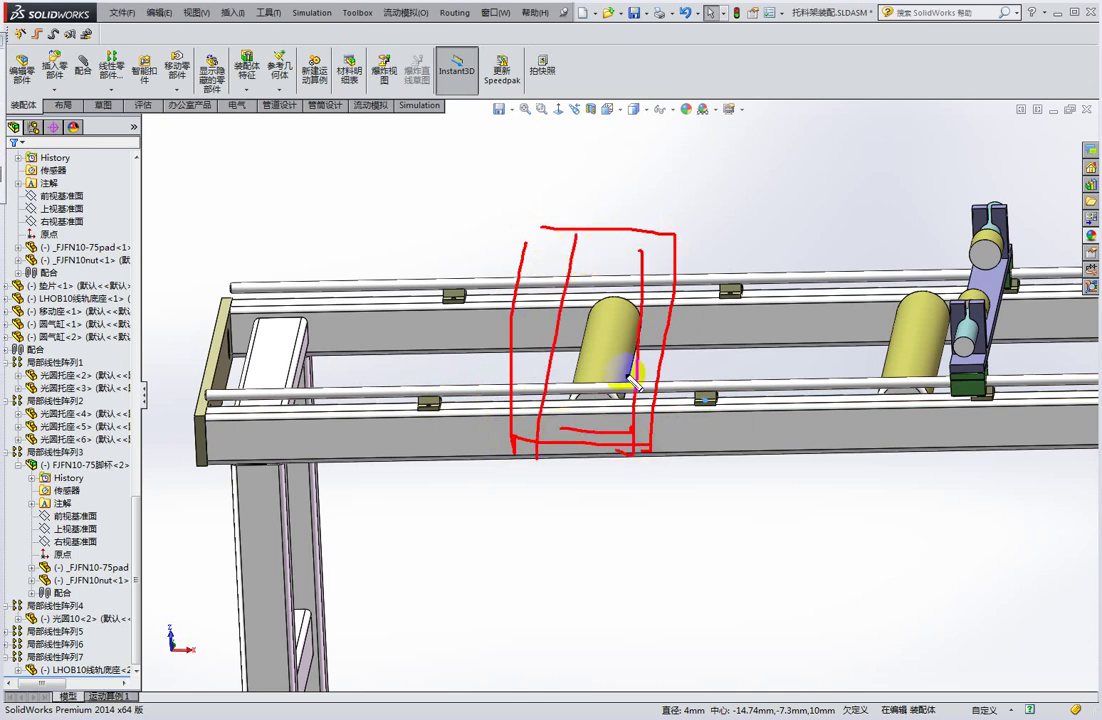
pyautogui.press('e')
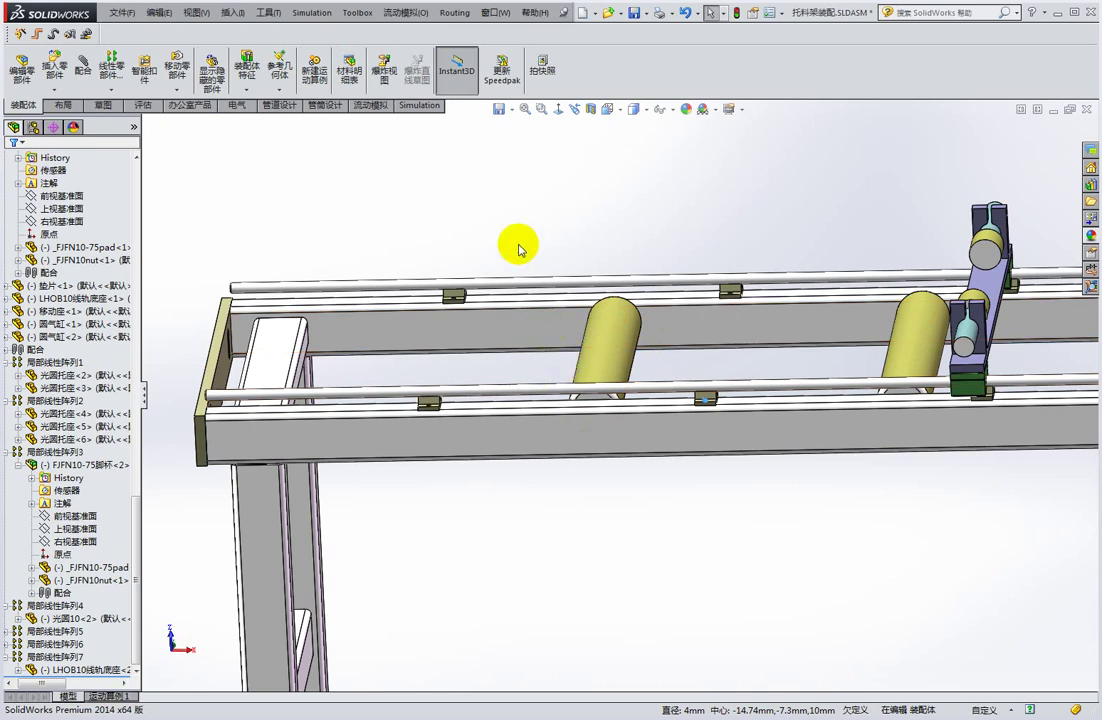
pyautogui.moveTo(485, 207); pyautogui.dragTo(474, 420)
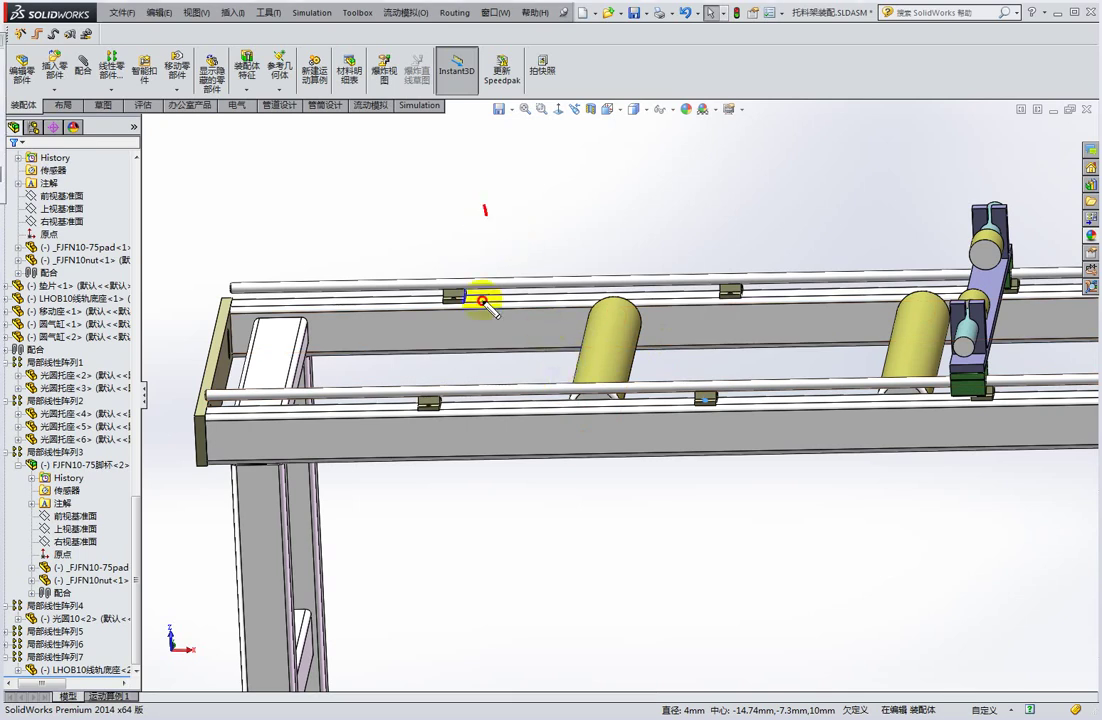
pyautogui.moveTo(508, 153); pyautogui.dragTo(728, 462)
pyautogui.moveTo(510, 430); pyautogui.dragTo(740, 447)
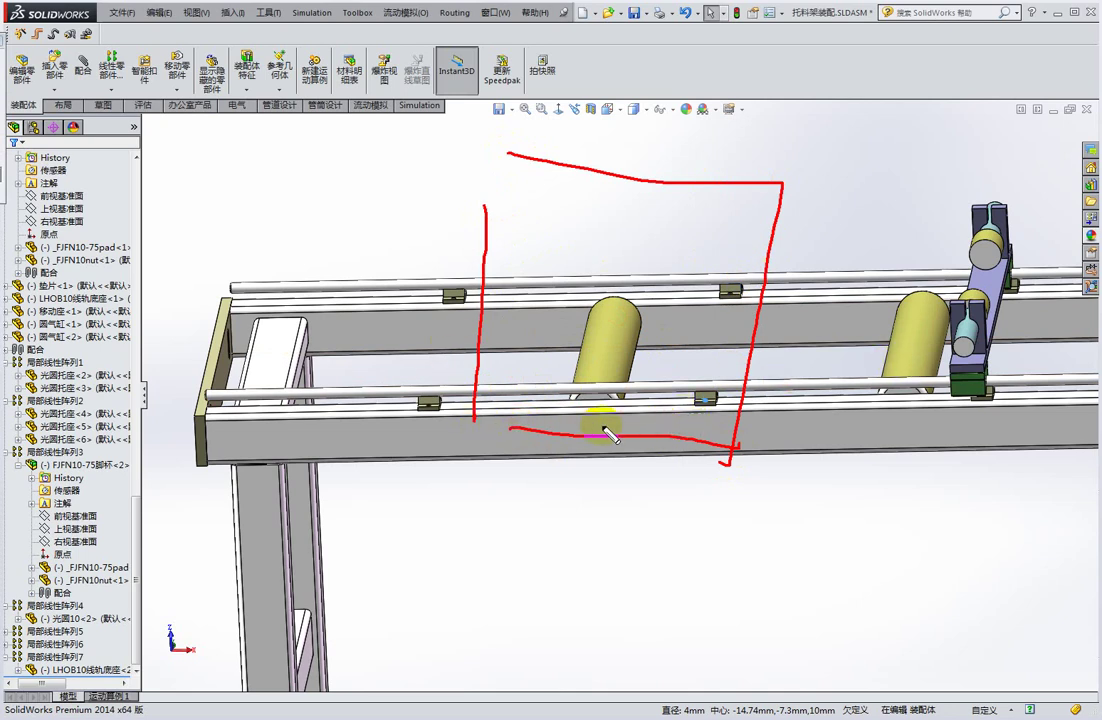
pyautogui.press('e')
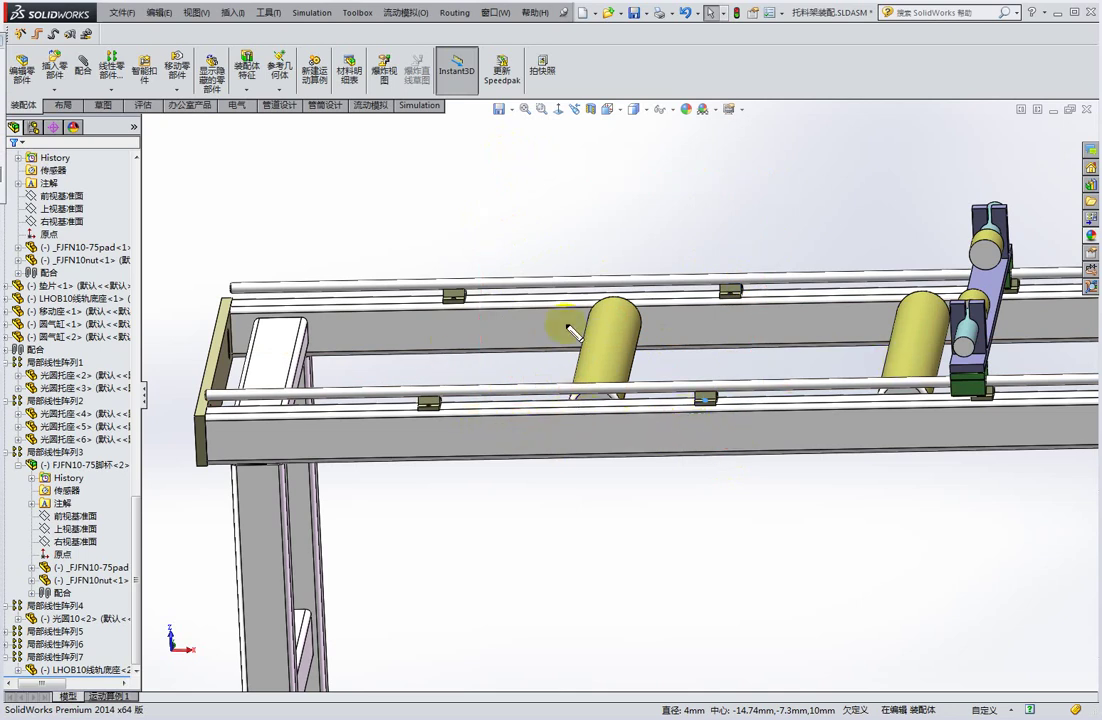
pyautogui.moveTo(581, 209); pyautogui.dragTo(625, 468)
pyautogui.moveTo(617, 217)
pyautogui.mouseDown()
pyautogui.moveTo(839, 229)
pyautogui.moveTo(768, 521)
pyautogui.mouseUp()
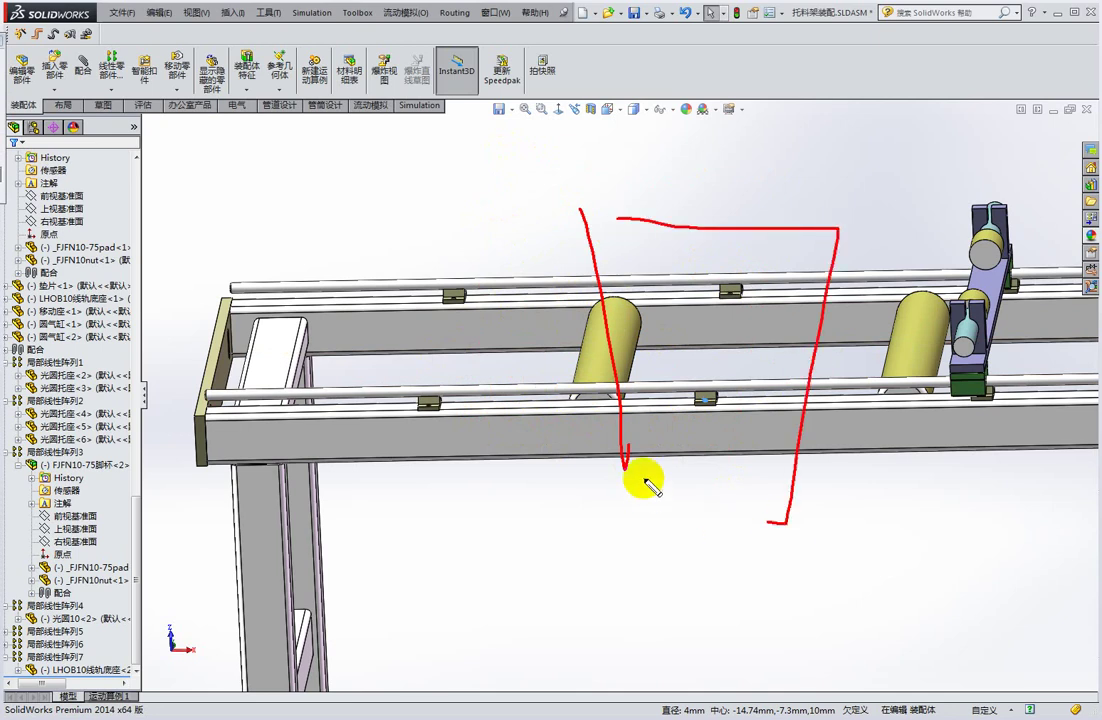
pyautogui.moveTo(645, 476); pyautogui.dragTo(800, 477)
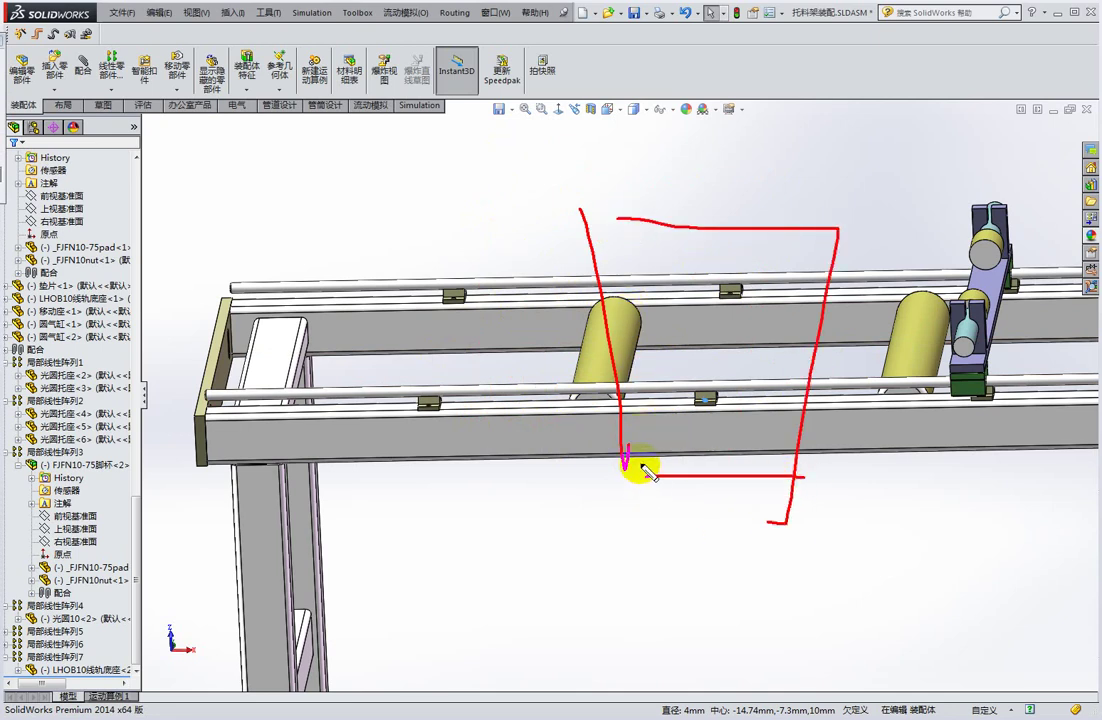
pyautogui.press('e')
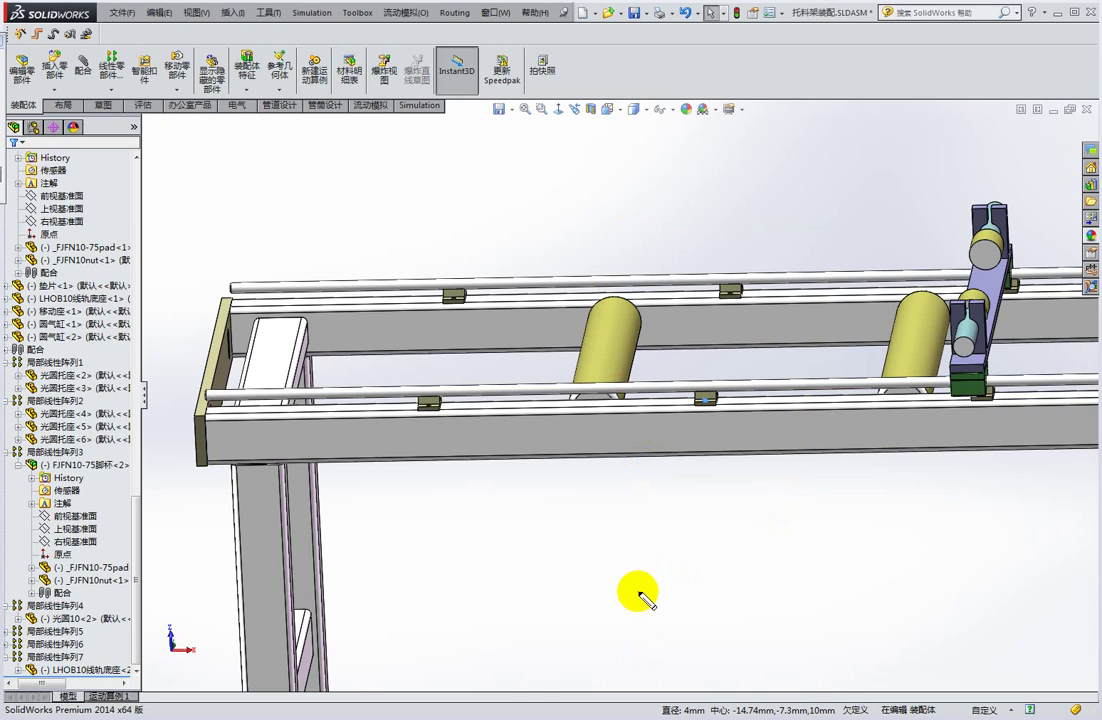
pyautogui.press('Escape')
pyautogui.keyDown('shift'); pyautogui.moveTo(230, 313); pyautogui.dragTo(612, 306); pyautogui.keyUp('shift')
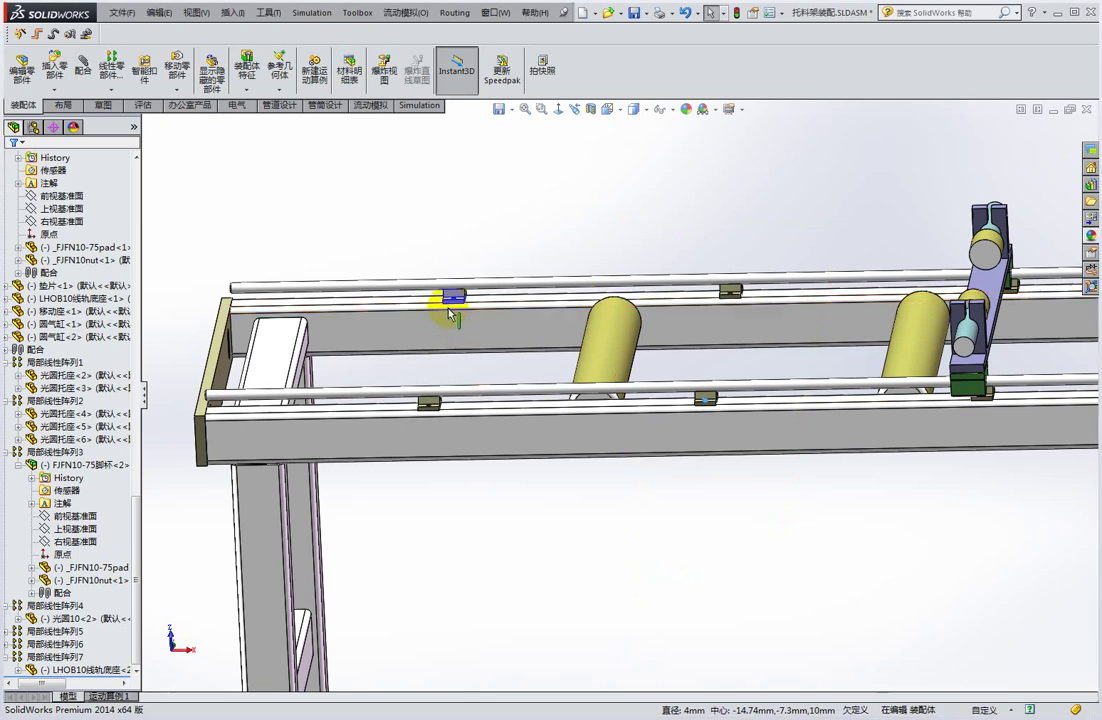
pyautogui.moveTo(466, 226); pyautogui.dragTo(437, 424)
pyautogui.moveTo(504, 208); pyautogui.dragTo(635, 453)
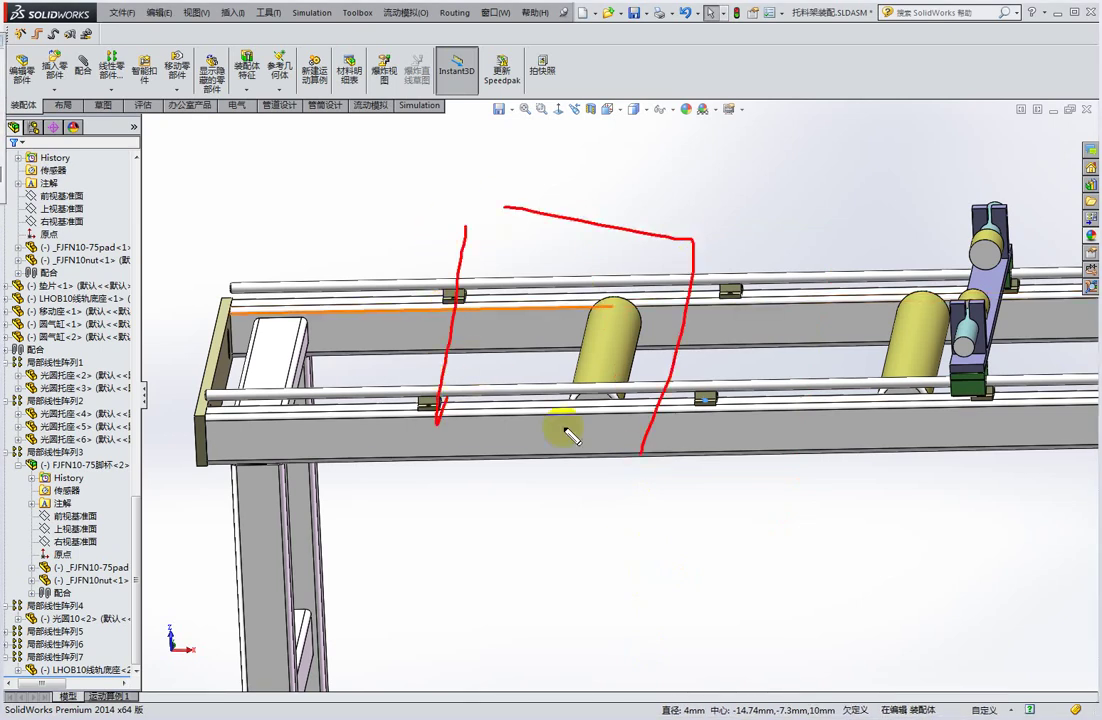
pyautogui.moveTo(470, 407); pyautogui.dragTo(694, 430)
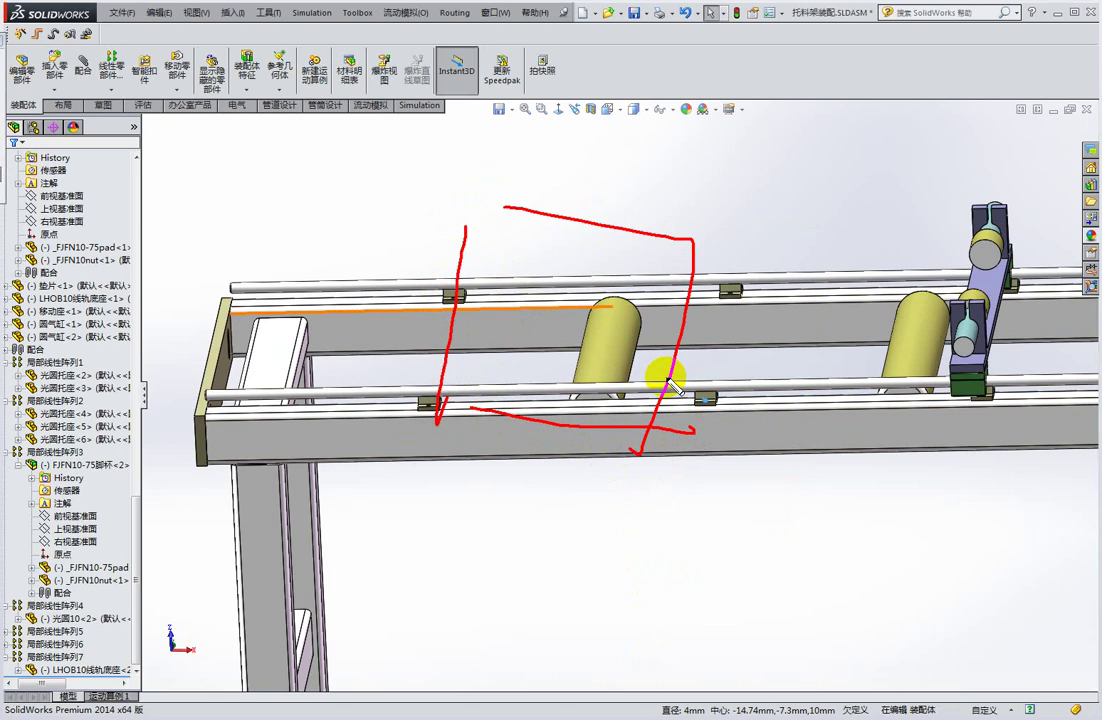
pyautogui.press('Escape')
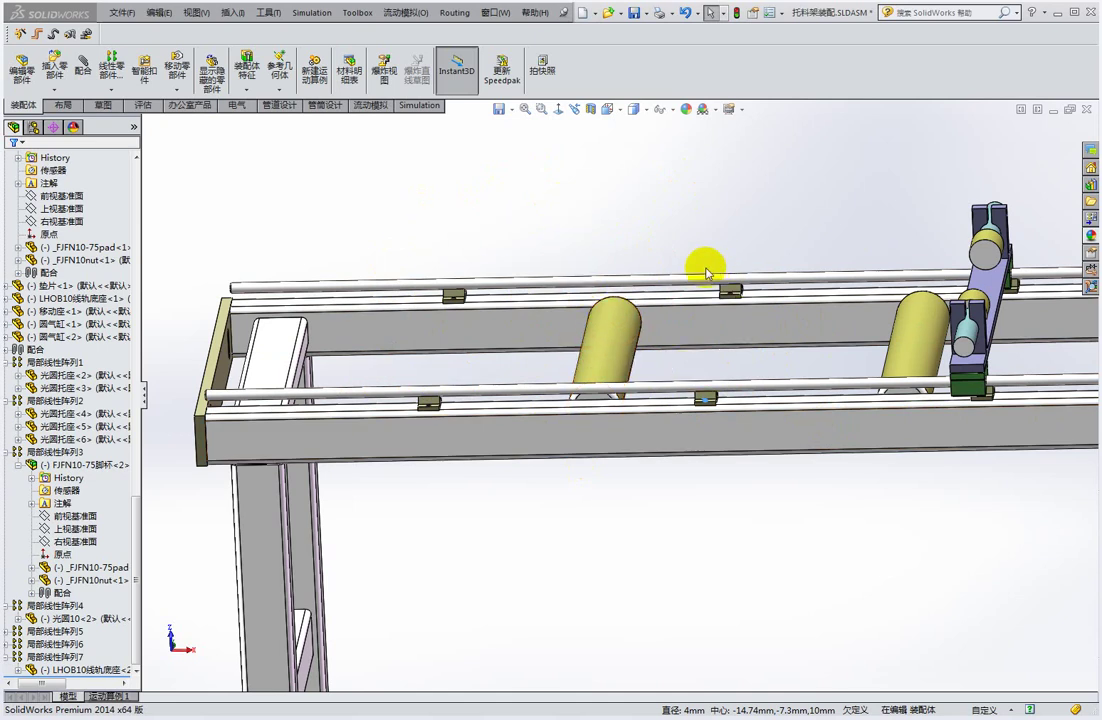
pyautogui.click(445, 221)
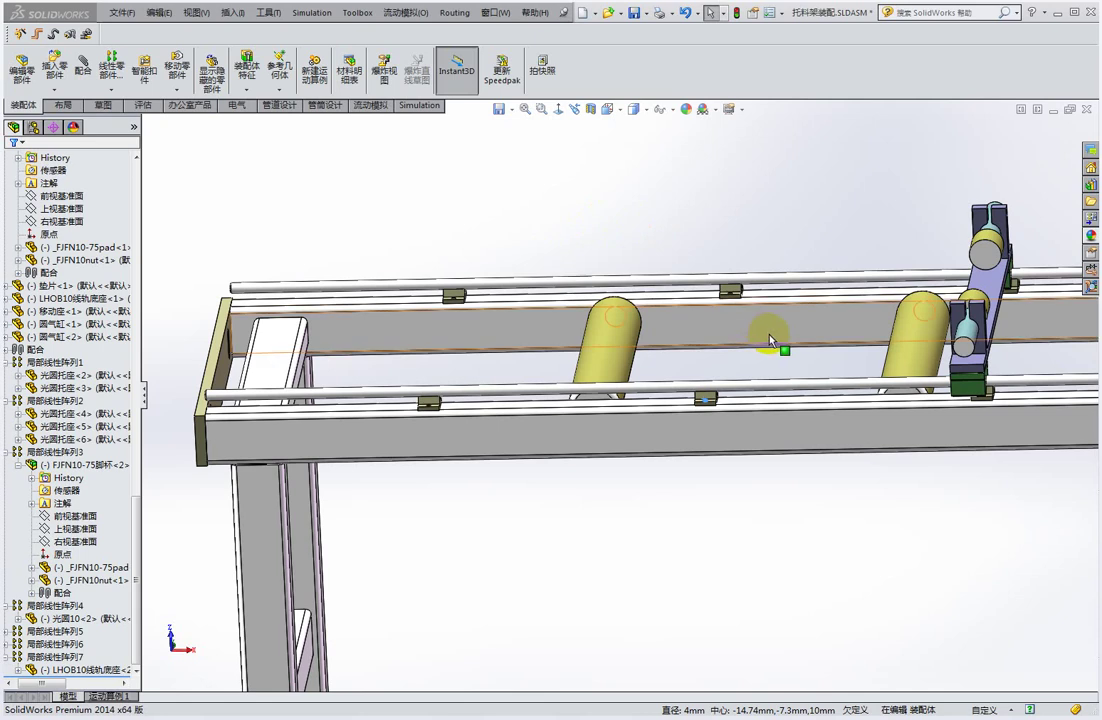
pyautogui.scroll(3, 795, 477)
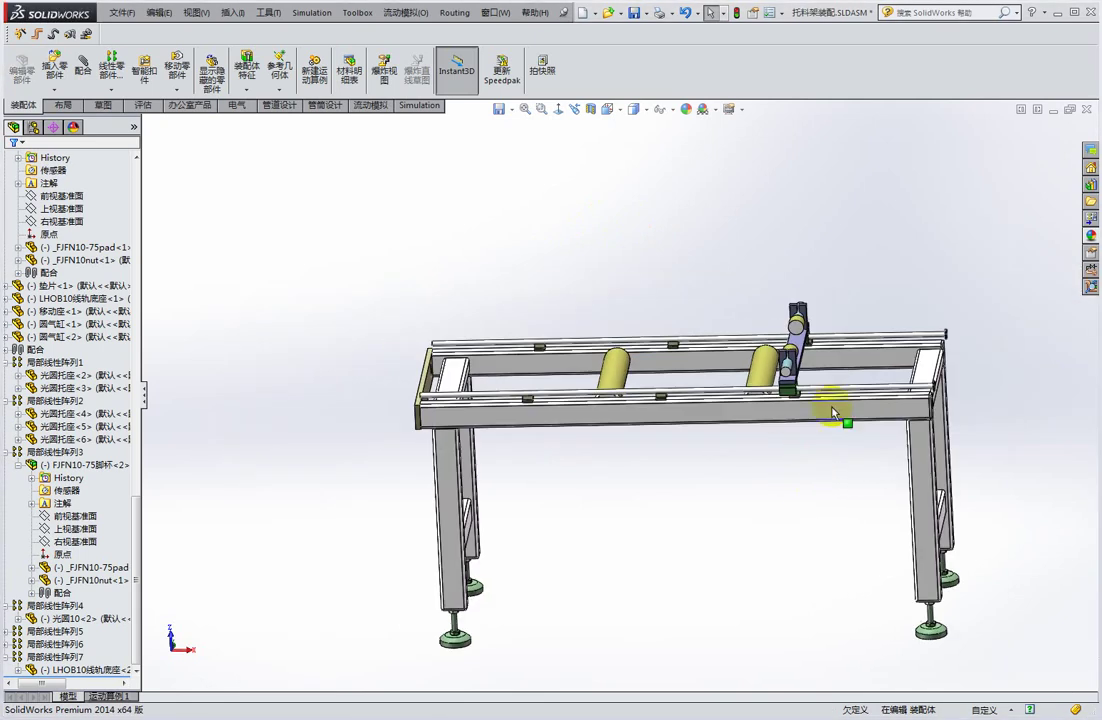
pyautogui.scroll(-3, 835, 405)
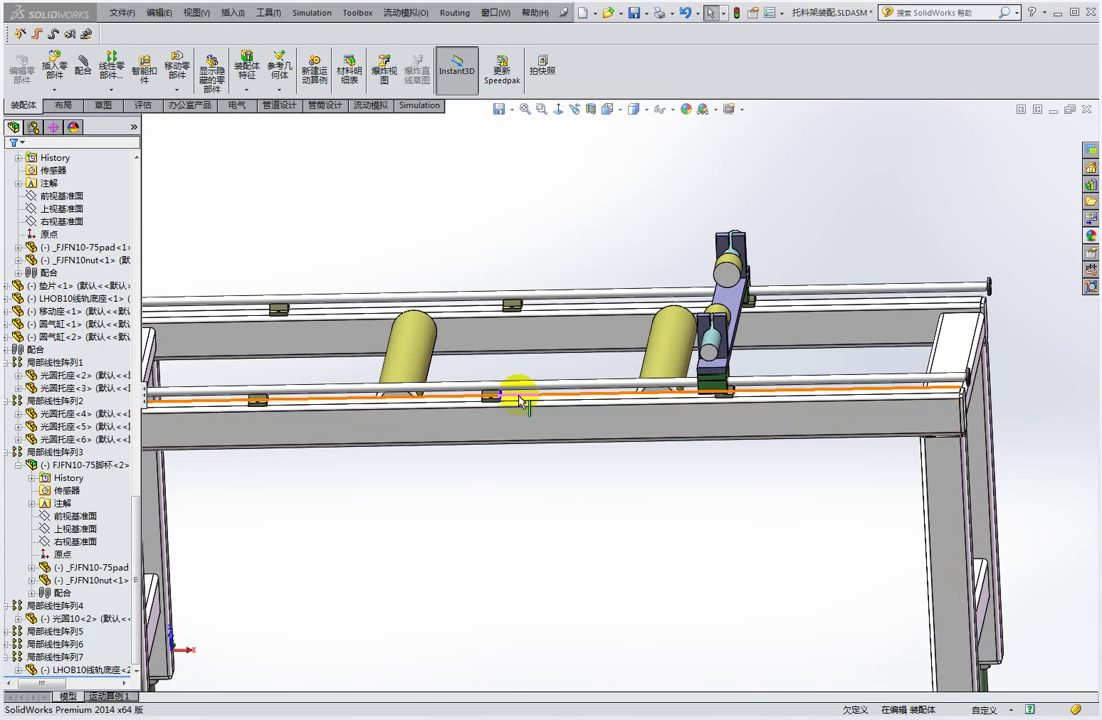
# Select the front guide rod so 光圆10<2> highlights in the FeatureManager tree.
pyautogui.click(770, 383)
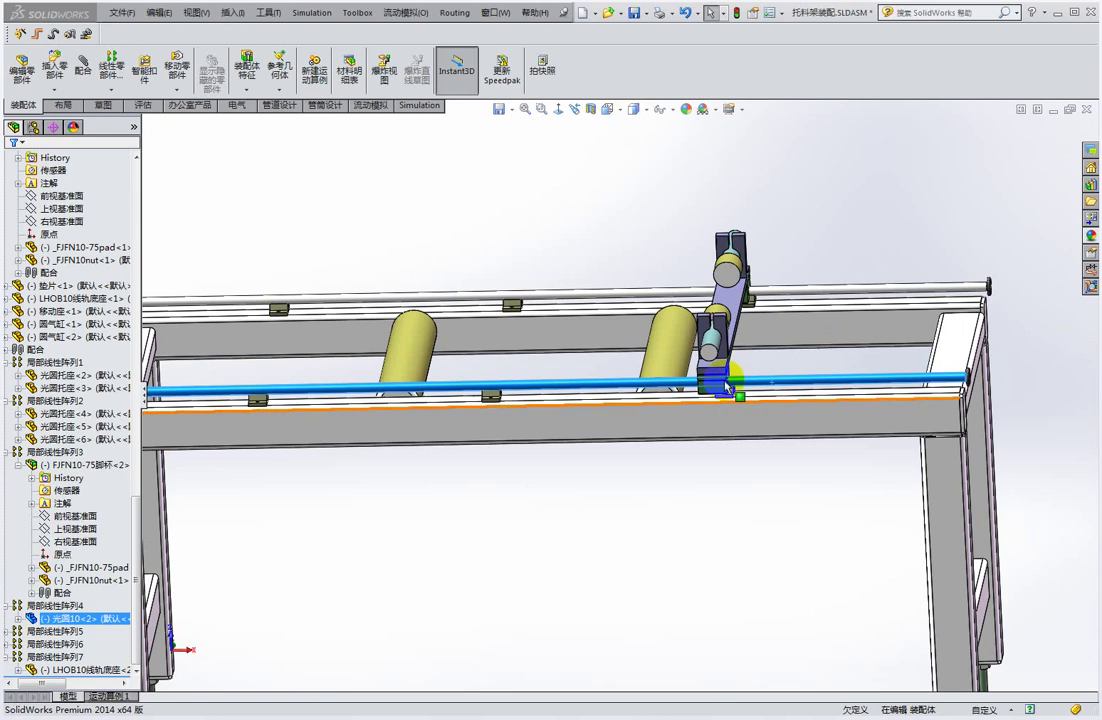
# Zoom in on the 光圆托座<2> shaft support under the front rod and select its upright face.
pyautogui.moveTo(782, 320); pyautogui.dragTo(818, 308, button='middle')
pyautogui.scroll(-3, 818, 308)
pyautogui.scroll(-2, 861, 357)
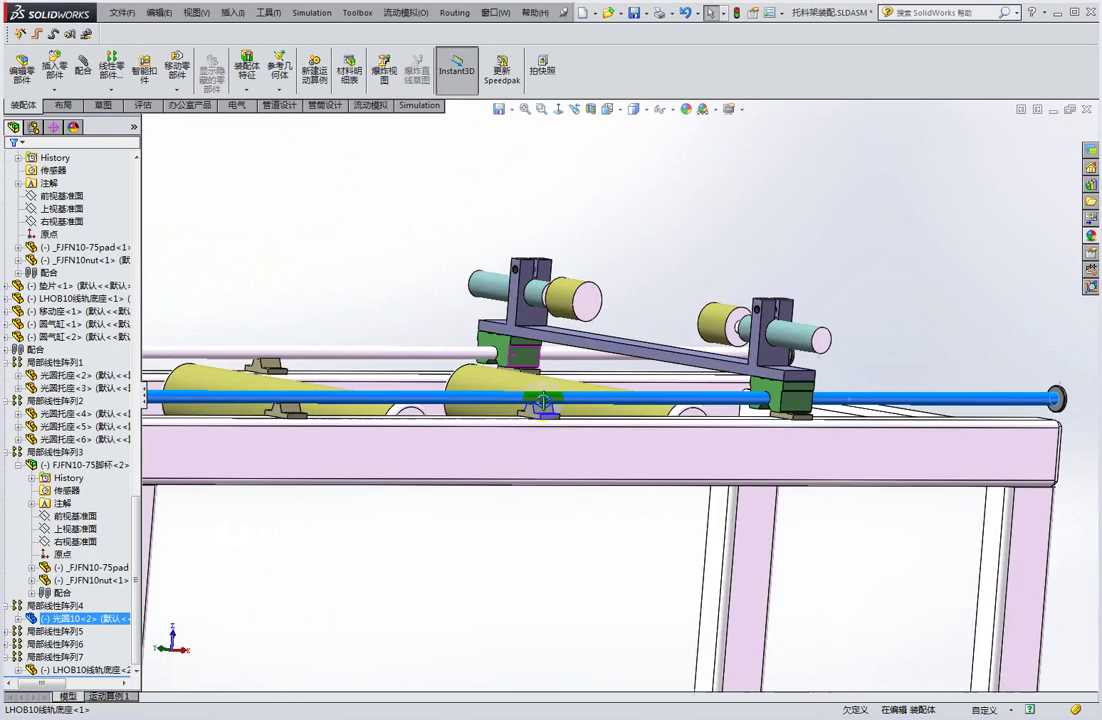
pyautogui.moveTo(517, 360); pyautogui.dragTo(560, 406, button='middle')
pyautogui.scroll(-5, 521, 433)
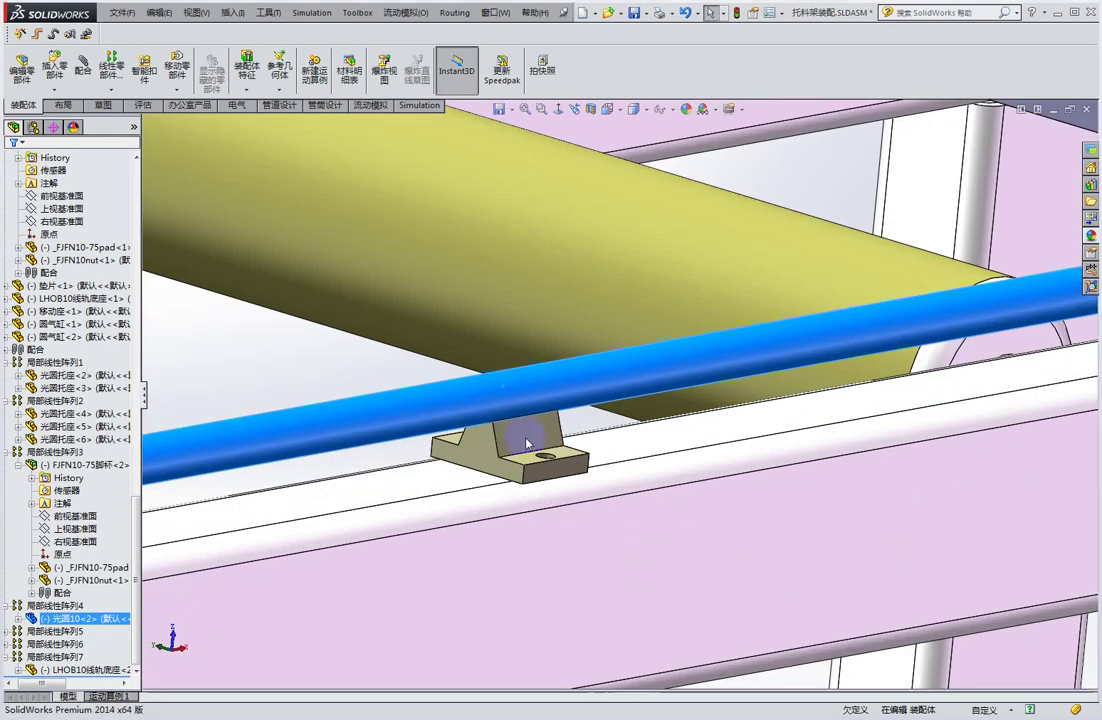
pyautogui.click(508, 440)
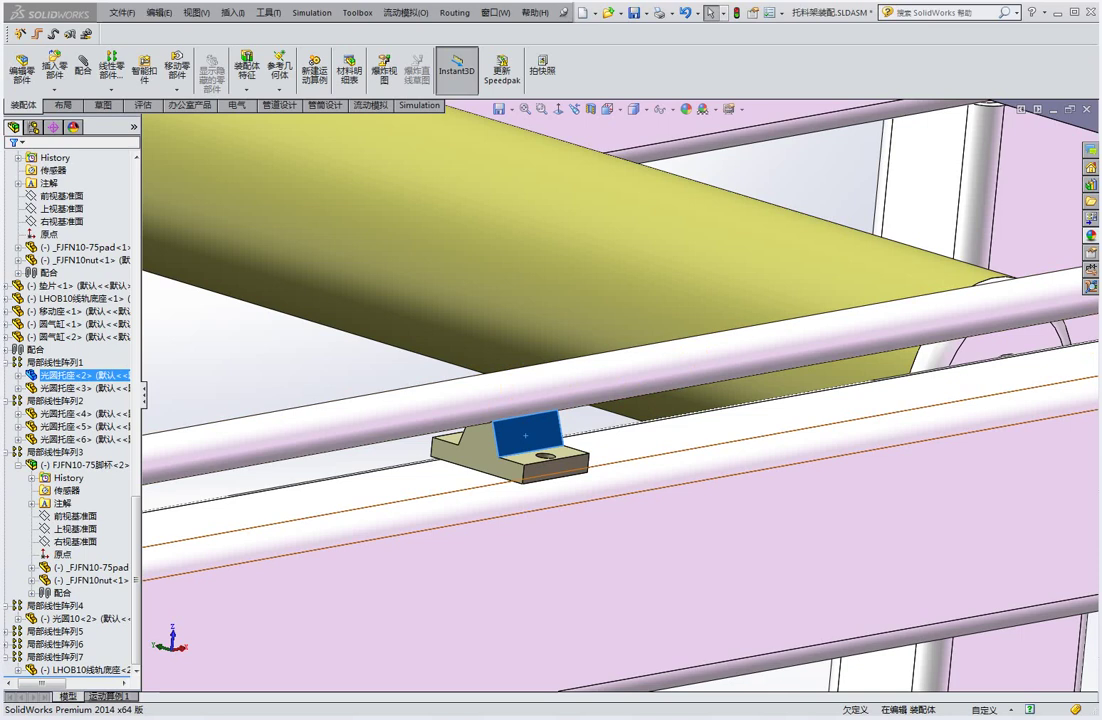
pyautogui.click(550, 398)
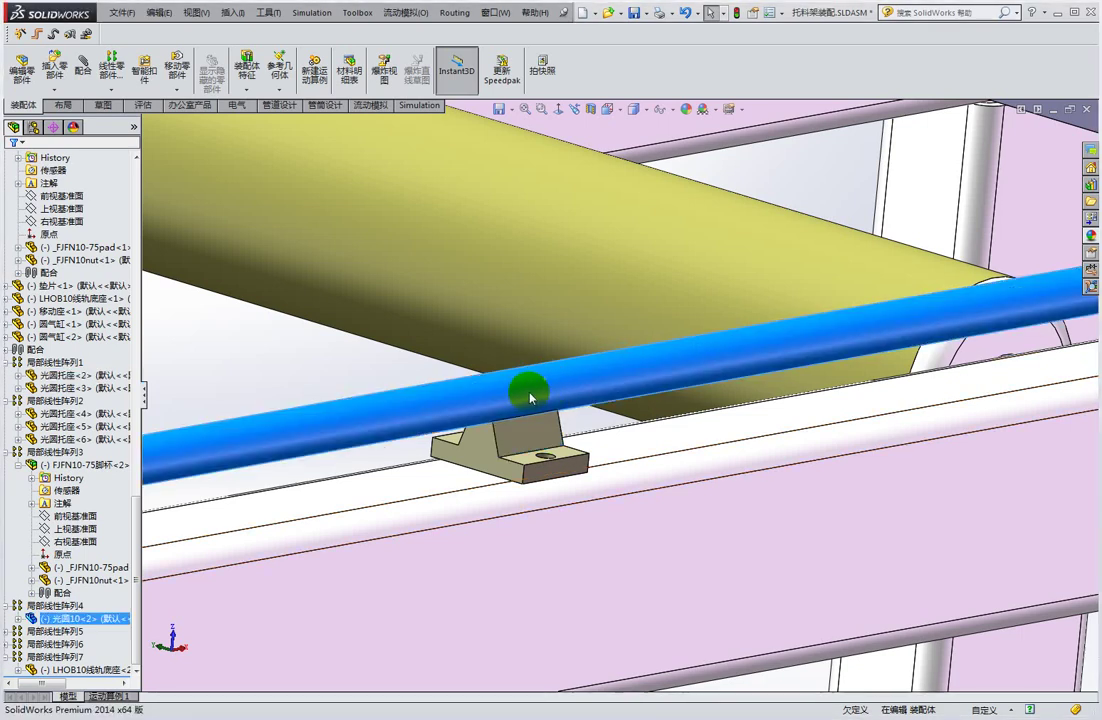
pyautogui.moveTo(517, 400); pyautogui.dragTo(521, 430, button='middle')
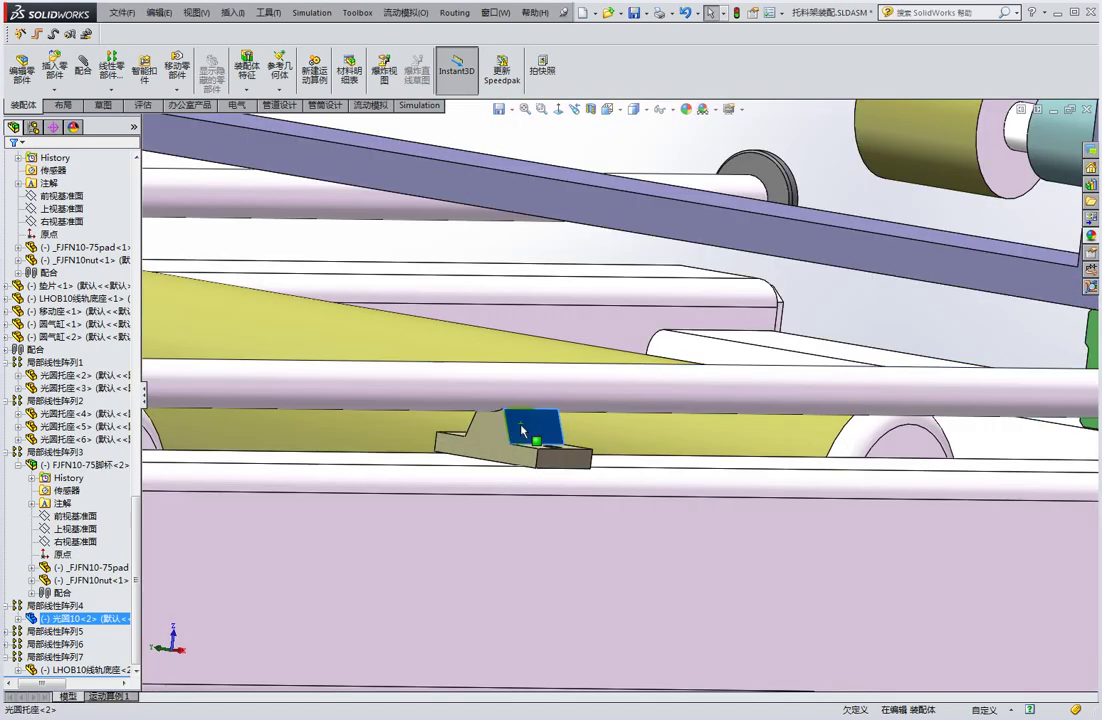
pyautogui.click(521, 430)
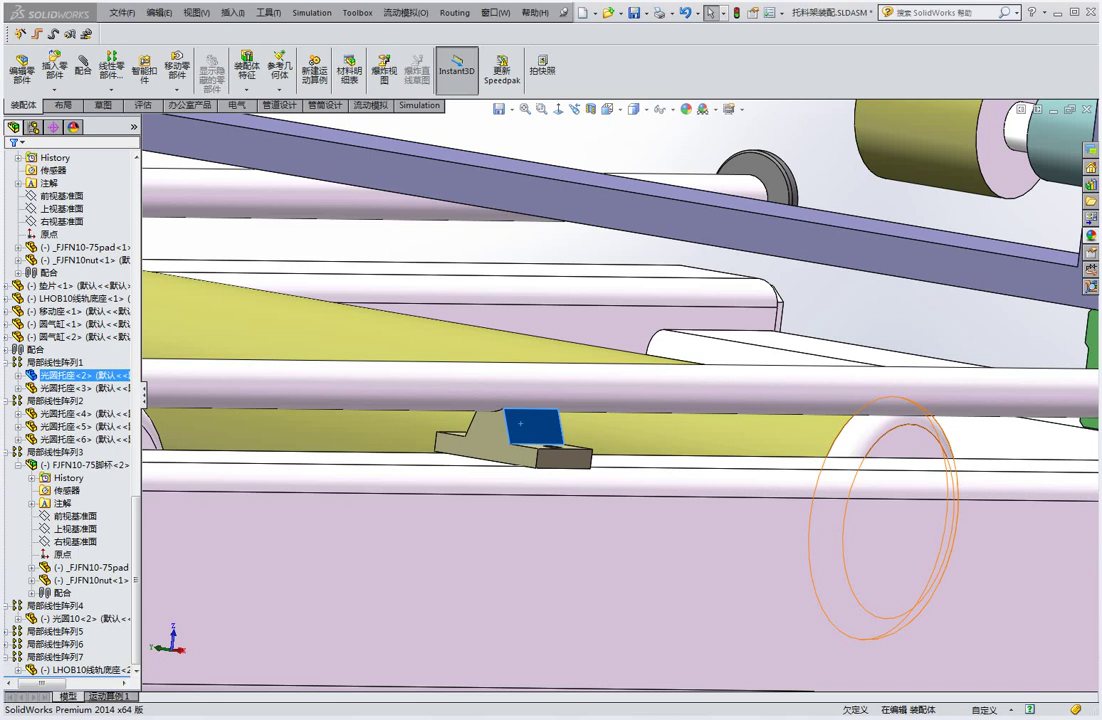
# Select the front beam of the 托料架 frame, then tilt the view to look from above.
pyautogui.click(541, 546)
pyautogui.scroll(3, 541, 530)
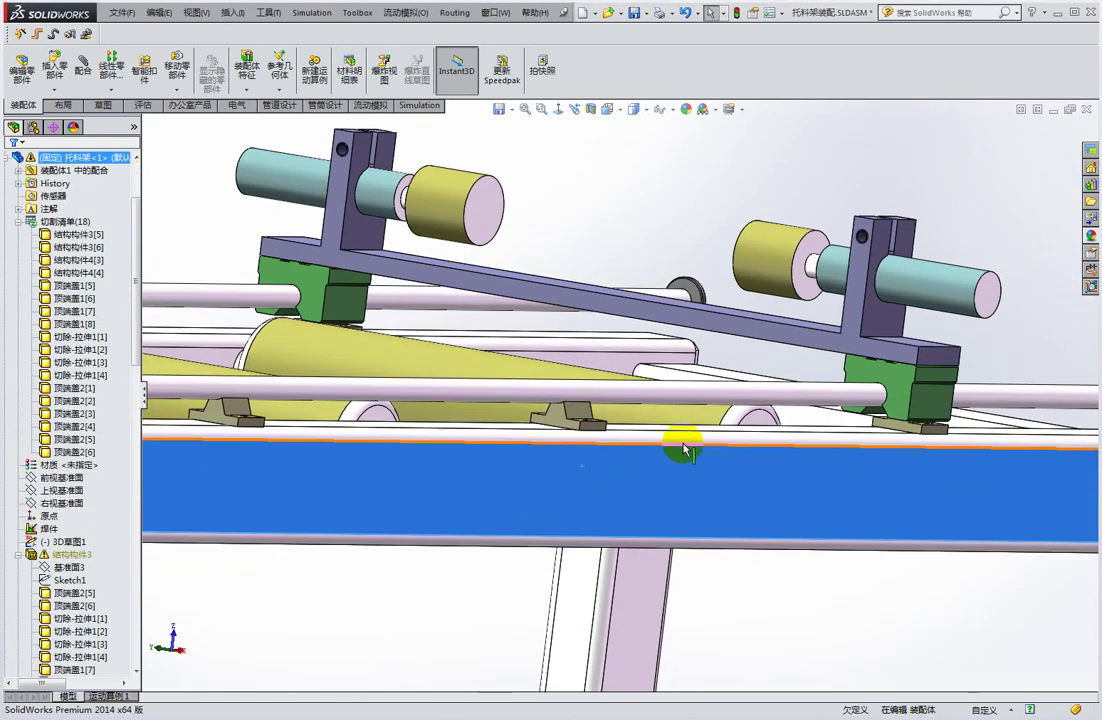
pyautogui.scroll(3, 670, 445)
pyautogui.scroll(-2, 640, 435)
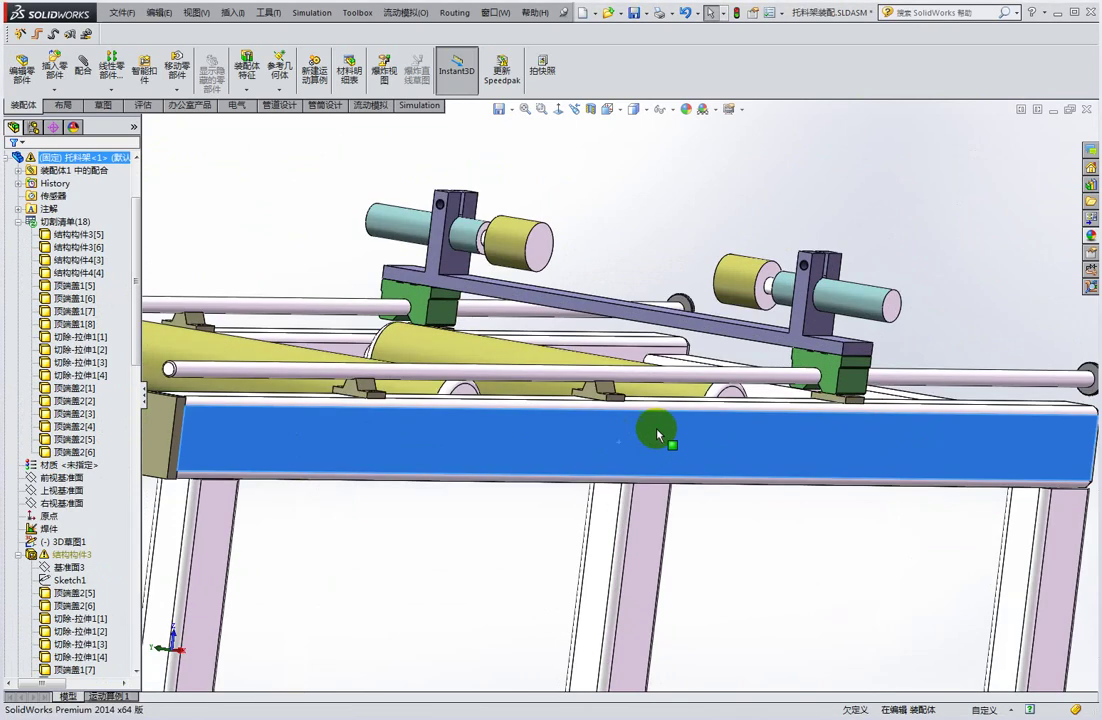
pyautogui.moveTo(755, 445); pyautogui.dragTo(750, 480, button='middle')
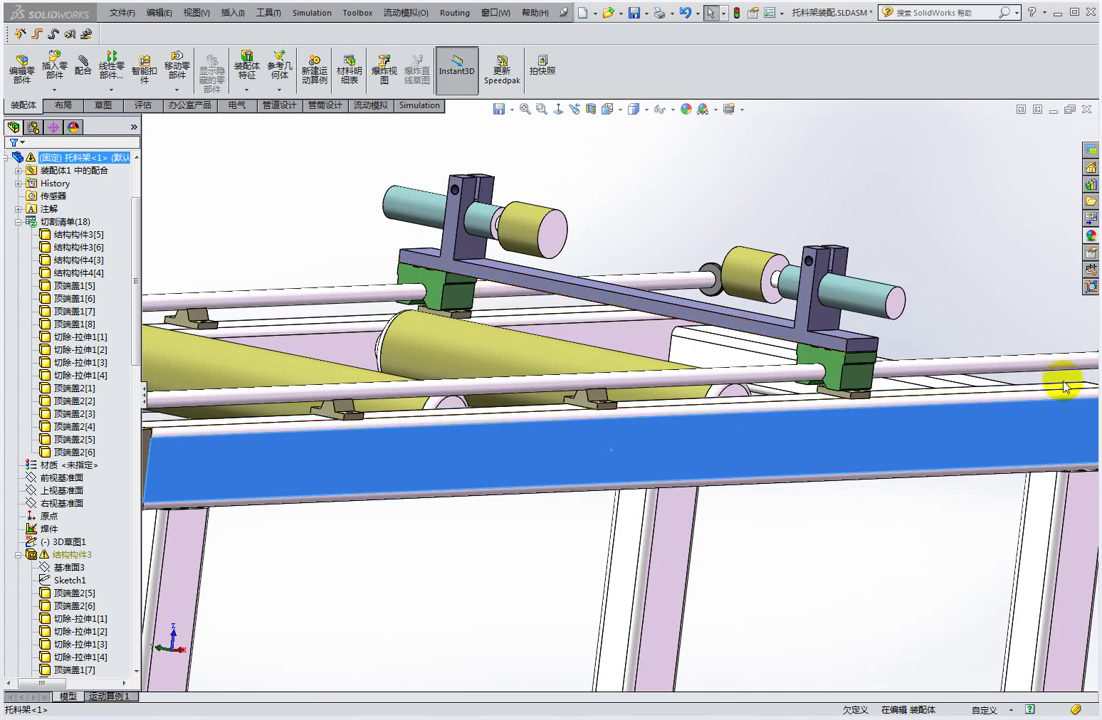
pyautogui.moveTo(707, 125); pyautogui.dragTo(760, 130)
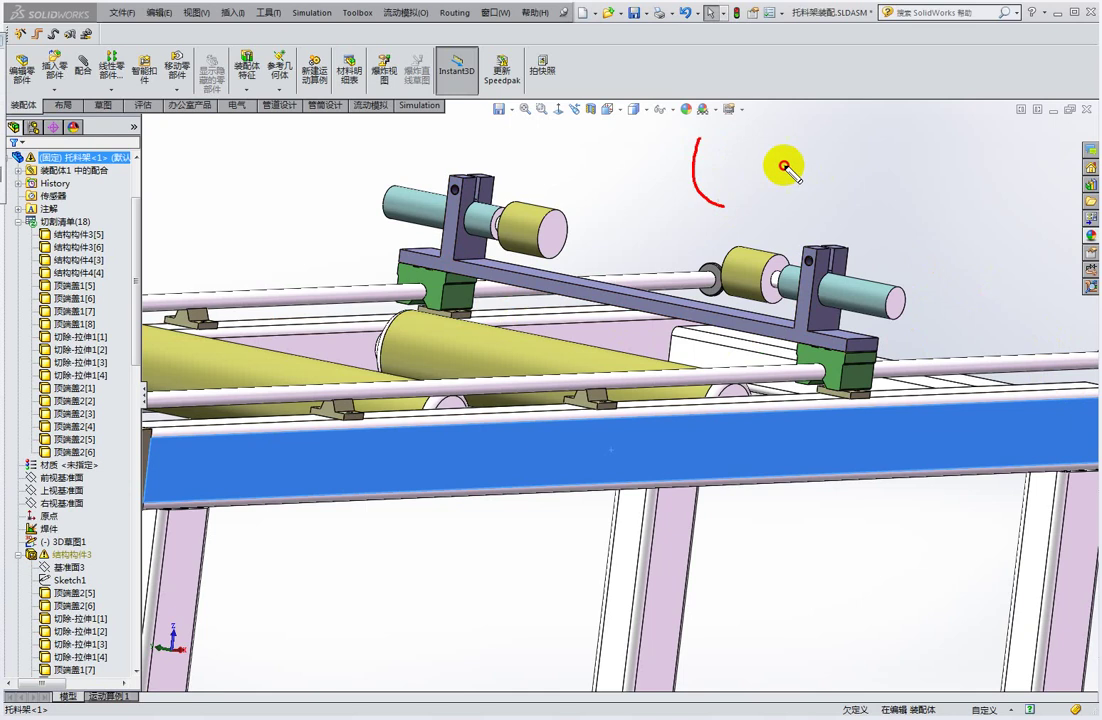
pyautogui.moveTo(820, 172)
pyautogui.mouseDown()
pyautogui.moveTo(955, 190)
pyautogui.moveTo(873, 152)
pyautogui.moveTo(996, 226)
pyautogui.moveTo(990, 195)
pyautogui.mouseUp()
pyautogui.press('Escape')
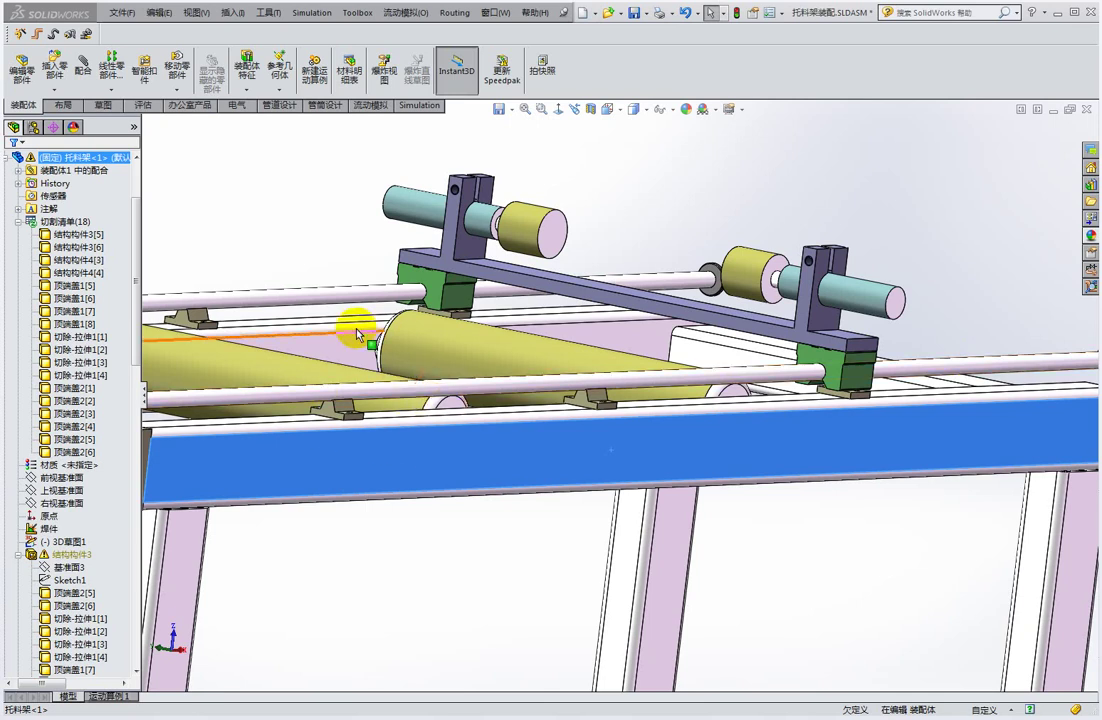
pyautogui.click(492, 383)
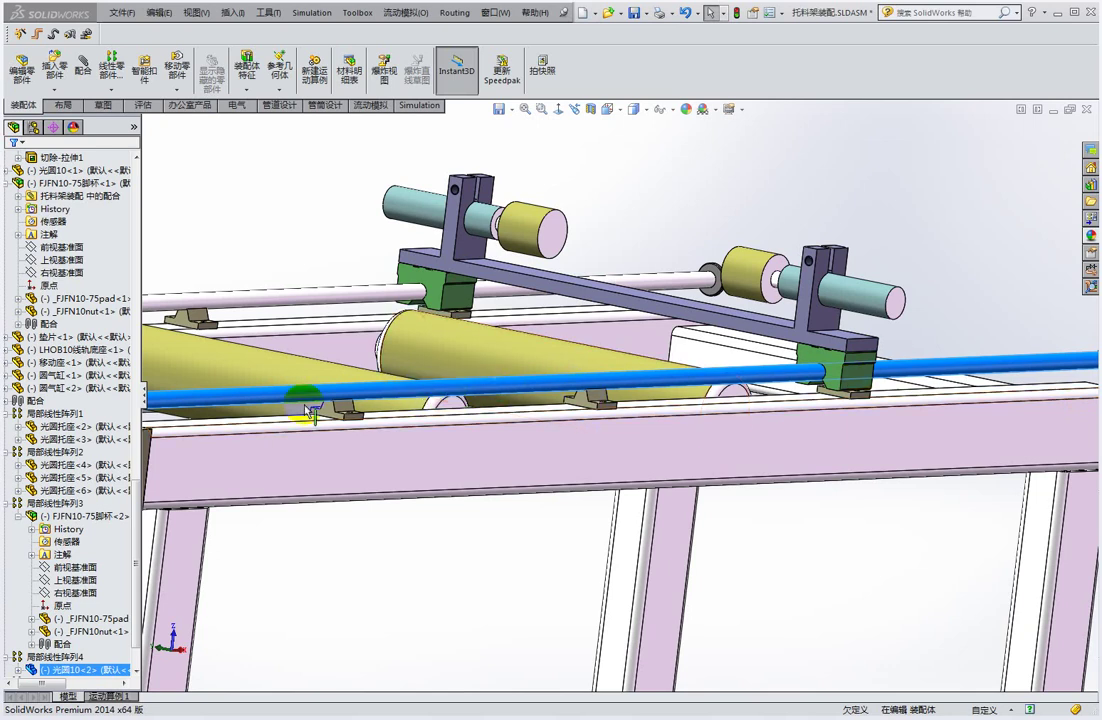
pyautogui.click(556, 423)
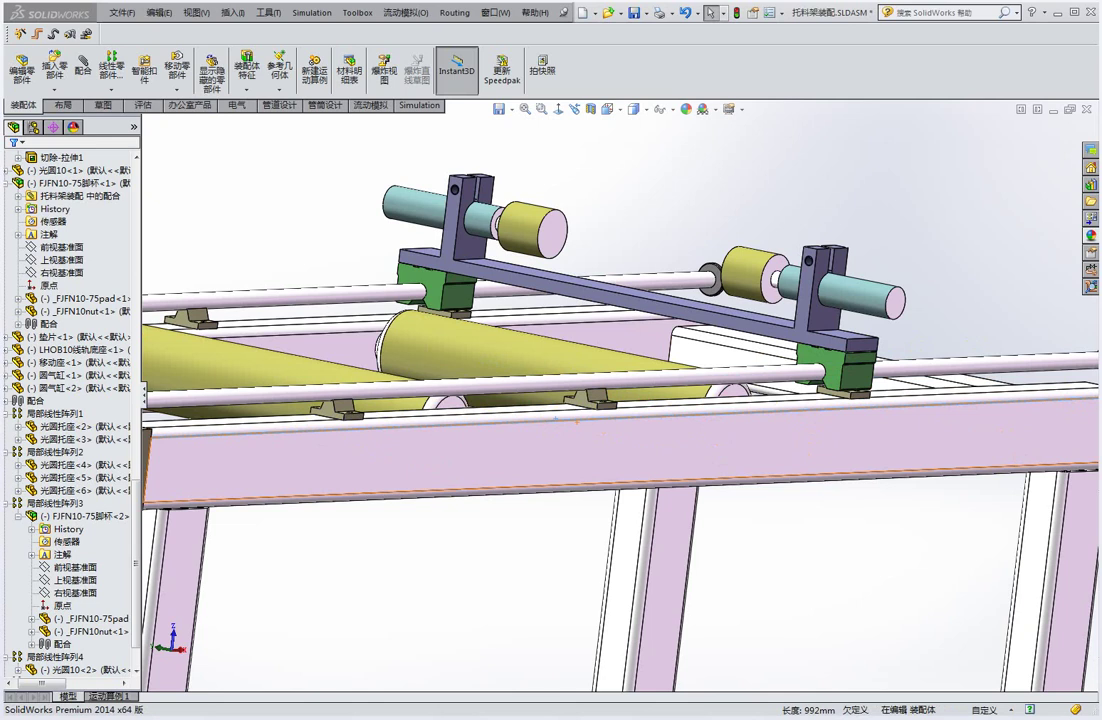
pyautogui.click(576, 421)
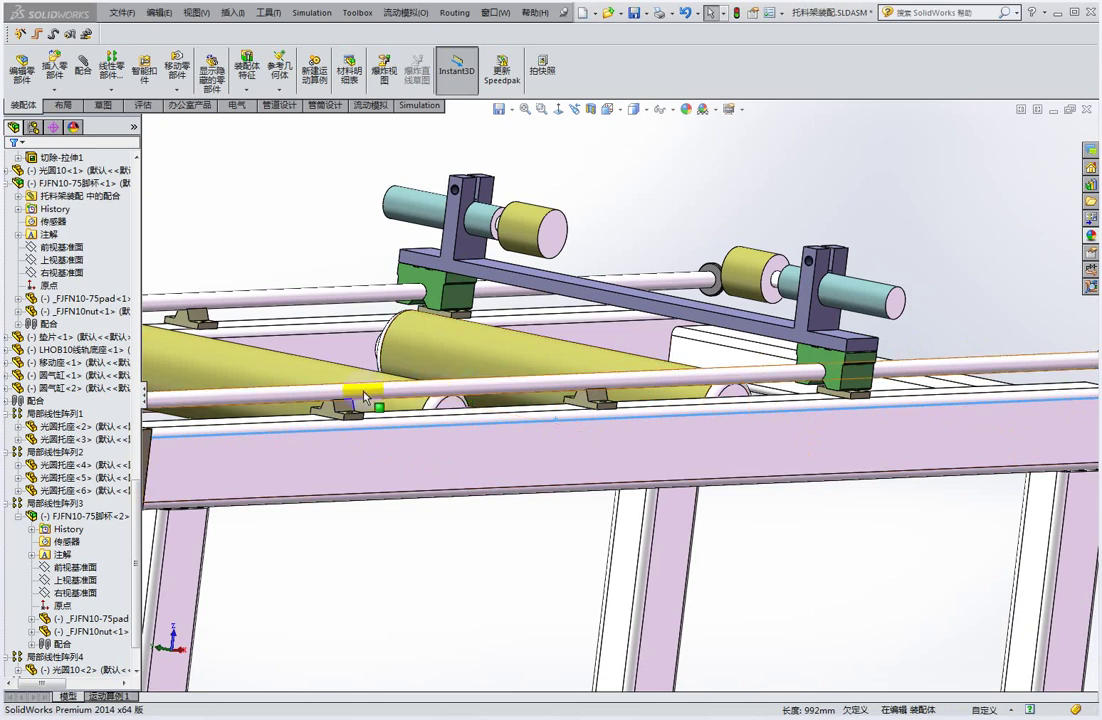